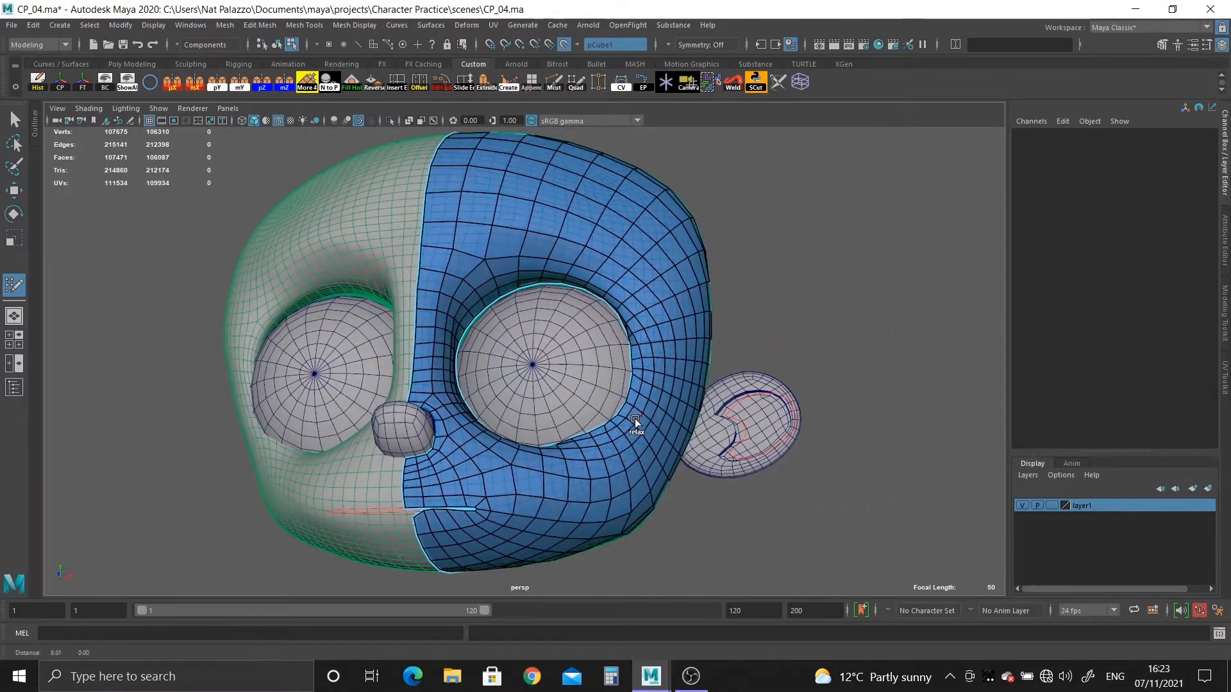
# Turn off the live surface and isolate the new half-face mesh in the perspective view.
pyautogui.keyDown('alt'); pyautogui.moveTo(659, 422); pyautogui.dragTo(648, 371, button='right'); pyautogui.keyUp('alt')
pyautogui.keyDown('alt'); pyautogui.moveTo(647, 371); pyautogui.dragTo(647, 328, button='middle'); pyautogui.keyUp('alt')
pyautogui.keyDown('alt'); pyautogui.moveTo(648, 328); pyautogui.dragTo(647, 350); pyautogui.keyUp('alt')
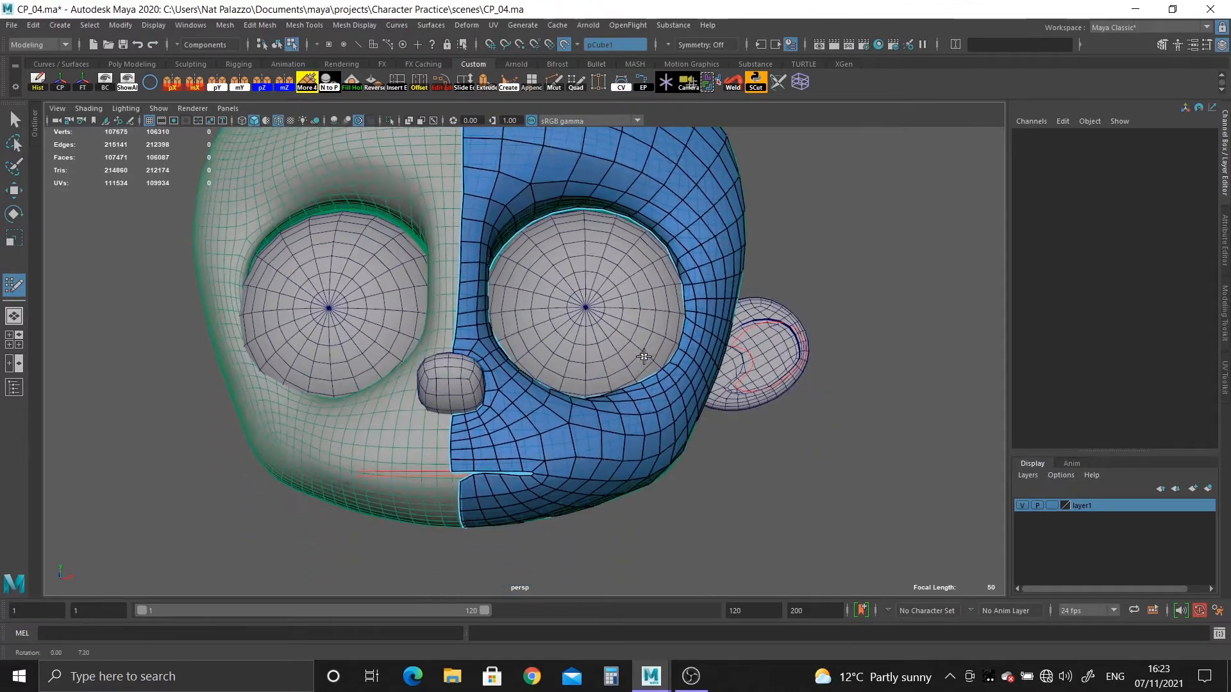
pyautogui.keyDown('alt'); pyautogui.moveTo(647, 350); pyautogui.dragTo(648, 434, button='right'); pyautogui.keyUp('alt')
pyautogui.keyDown('alt'); pyautogui.moveTo(649, 433); pyautogui.dragTo(638, 380); pyautogui.keyUp('alt')
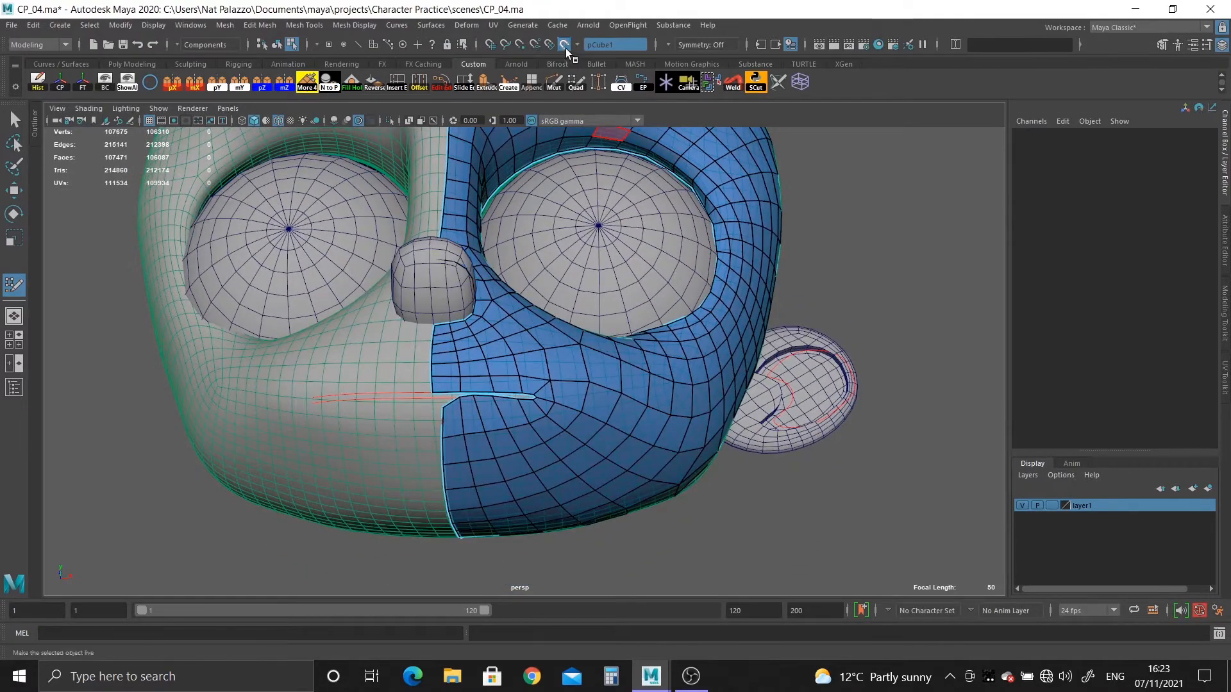
pyautogui.click(564, 44)
pyautogui.moveTo(586, 343); pyautogui.dragTo(633, 321, button='right')
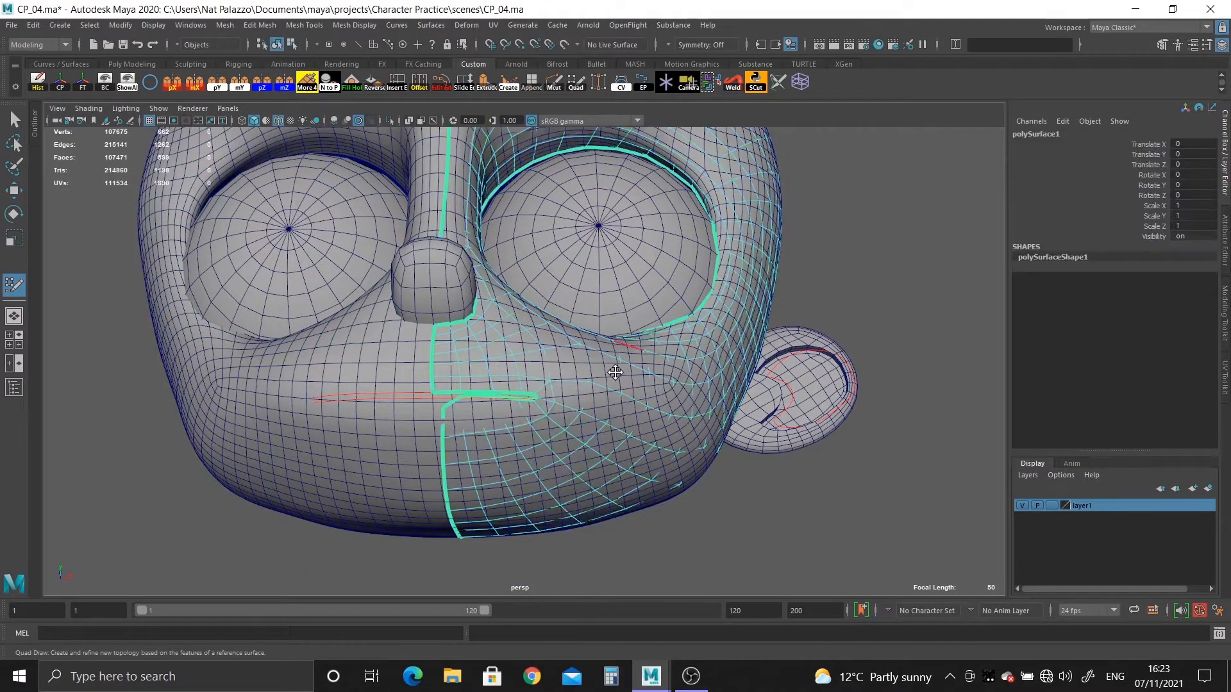
pyautogui.click(387, 121)
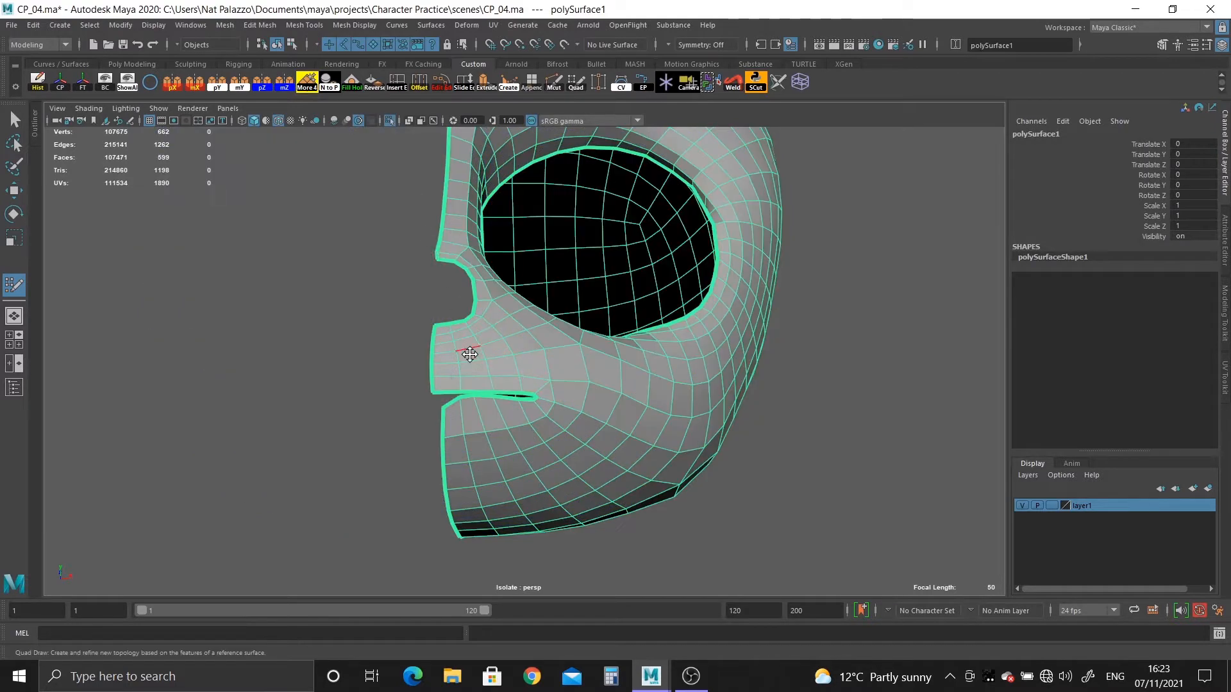
# Isolate the half-face mesh in the front view as well, hiding the original head and the reference image.
pyautogui.keyDown('alt'); pyautogui.moveTo(468, 352); pyautogui.dragTo(468, 311); pyautogui.keyUp('alt')
pyautogui.keyDown('alt'); pyautogui.moveTo(468, 312); pyautogui.dragTo(467, 411, button='middle'); pyautogui.keyUp('alt')
pyautogui.moveTo(467, 411)
pyautogui.keyDown('alt'); pyautogui.mouseDown(button='right')
pyautogui.moveTo(408, 224)
pyautogui.moveTo(356, 212)
pyautogui.mouseUp(button='right'); pyautogui.keyUp('alt')
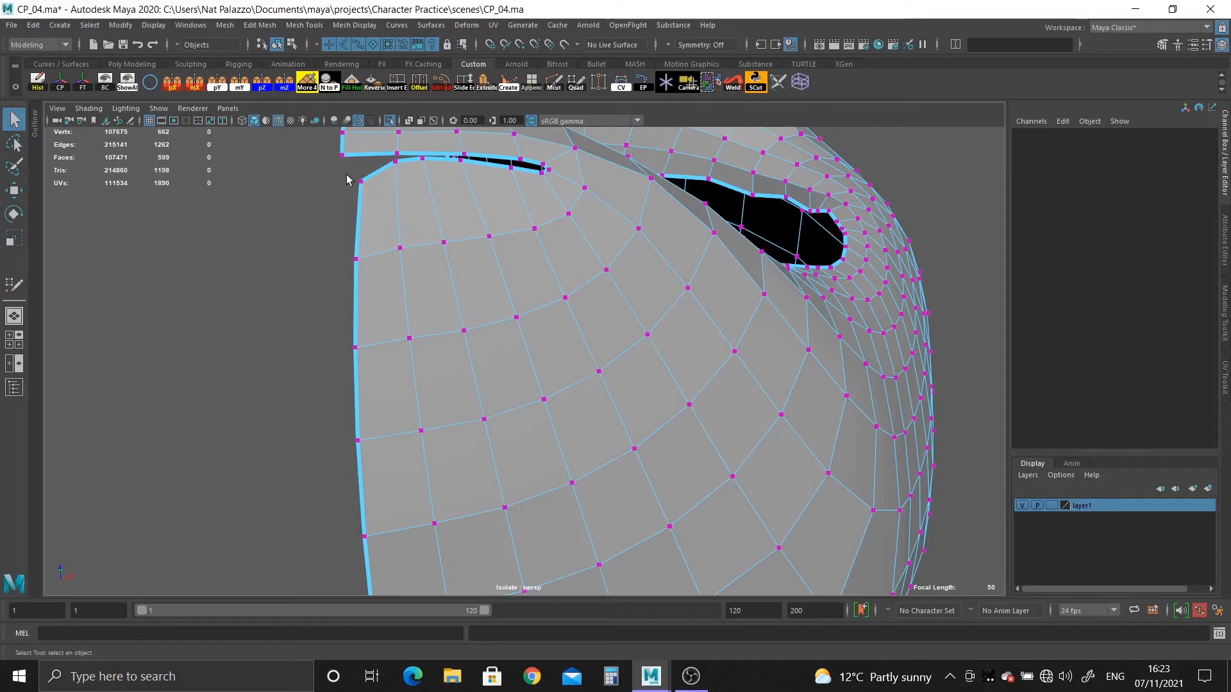
pyautogui.click(385, 254)
pyautogui.press('space')
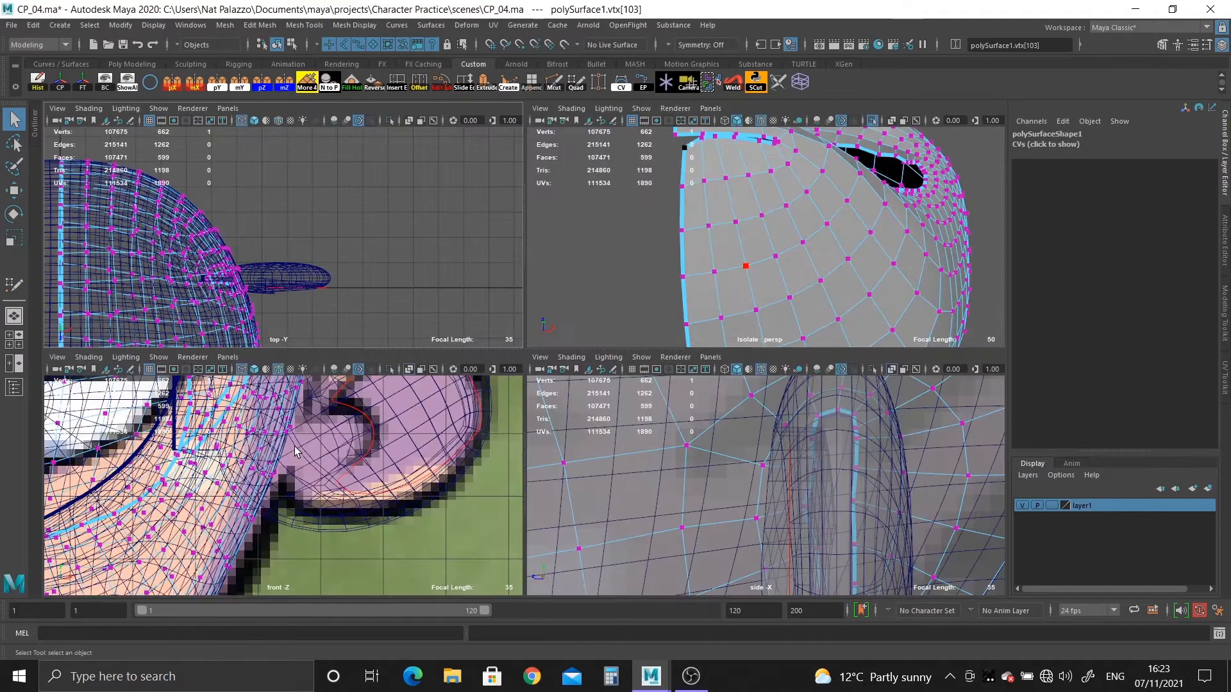
pyautogui.press('space')
pyautogui.scroll(2, 99, 244)
pyautogui.scroll(-5, 100, 244)
pyautogui.scroll(3, 421, 419)
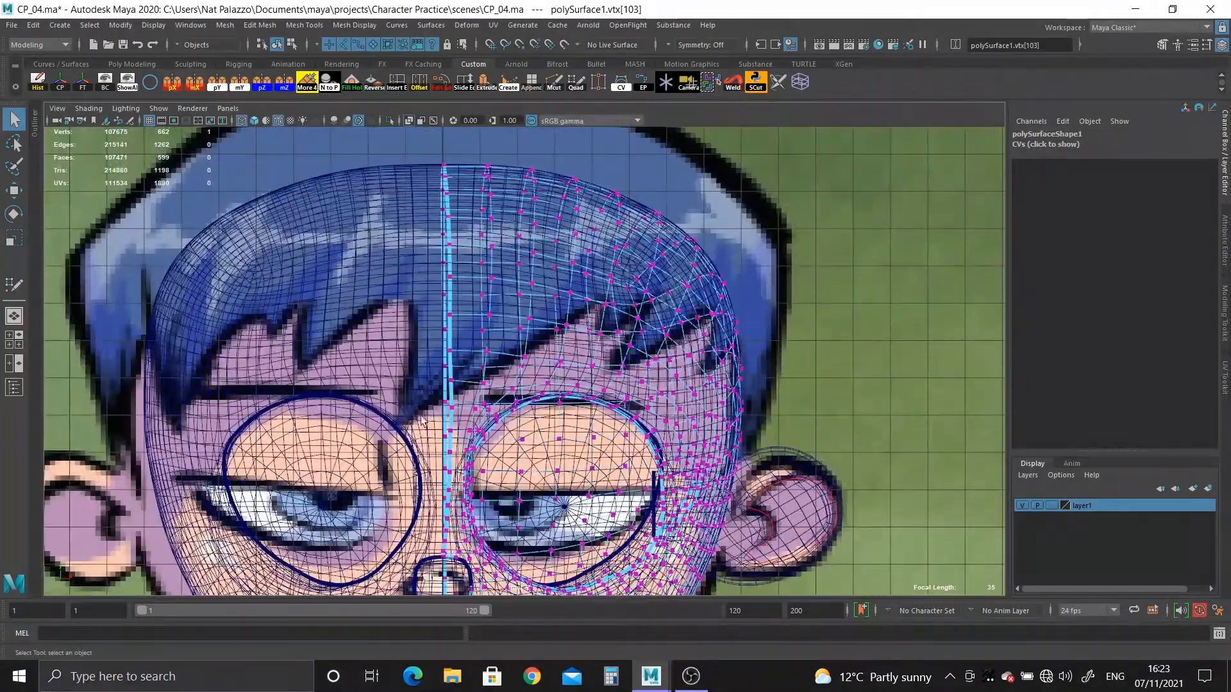
pyautogui.moveTo(489, 220); pyautogui.dragTo(370, 143, button='right')
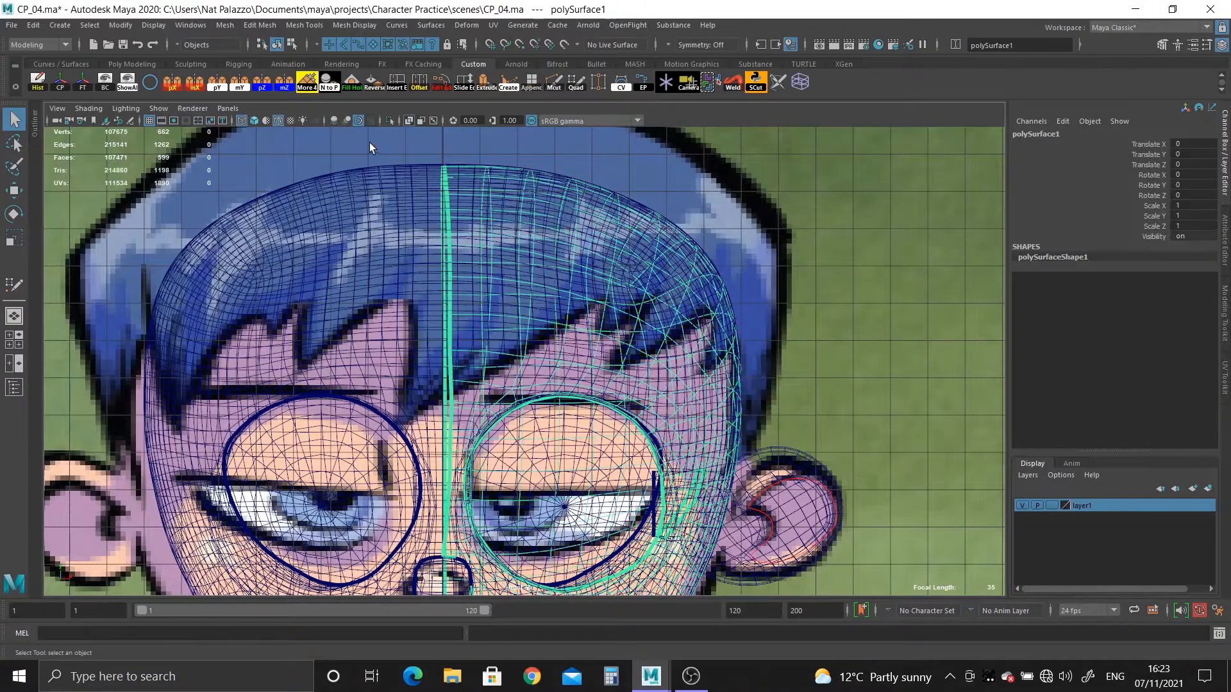
pyautogui.click(389, 121)
# Select the border vertices along the half-face mesh's centre line, leaving out those around the nose and mouth openings.
pyautogui.moveTo(471, 211); pyautogui.dragTo(406, 195, button='right')
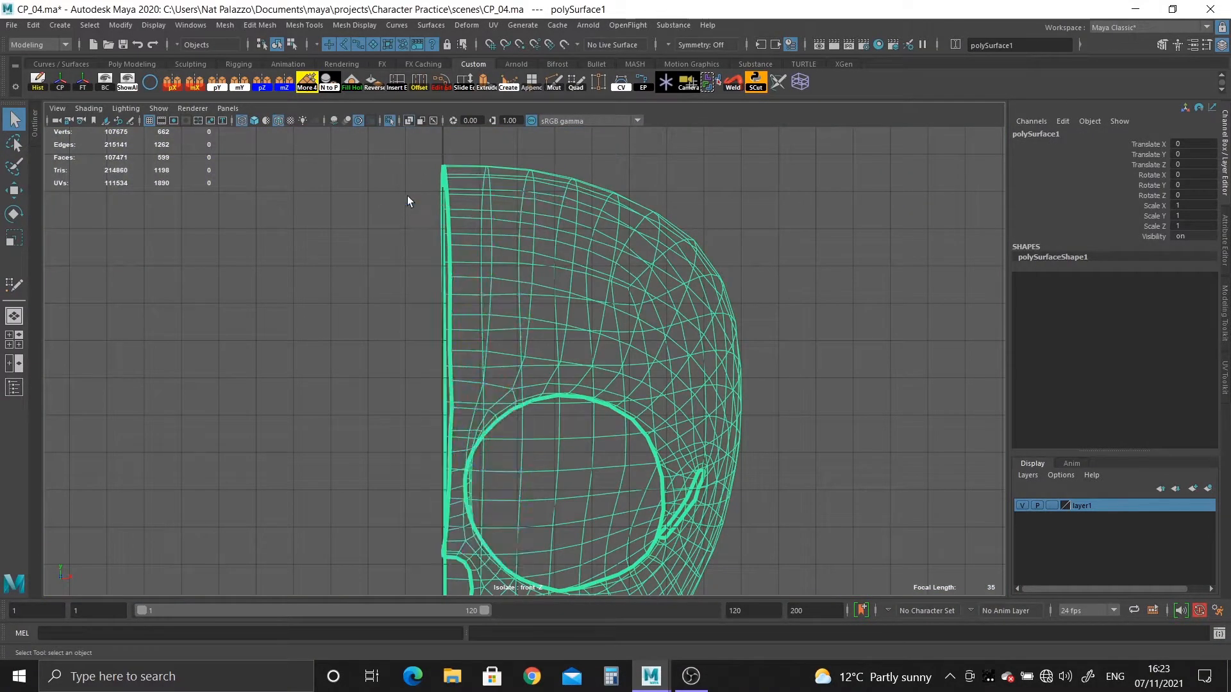
pyautogui.click(450, 244)
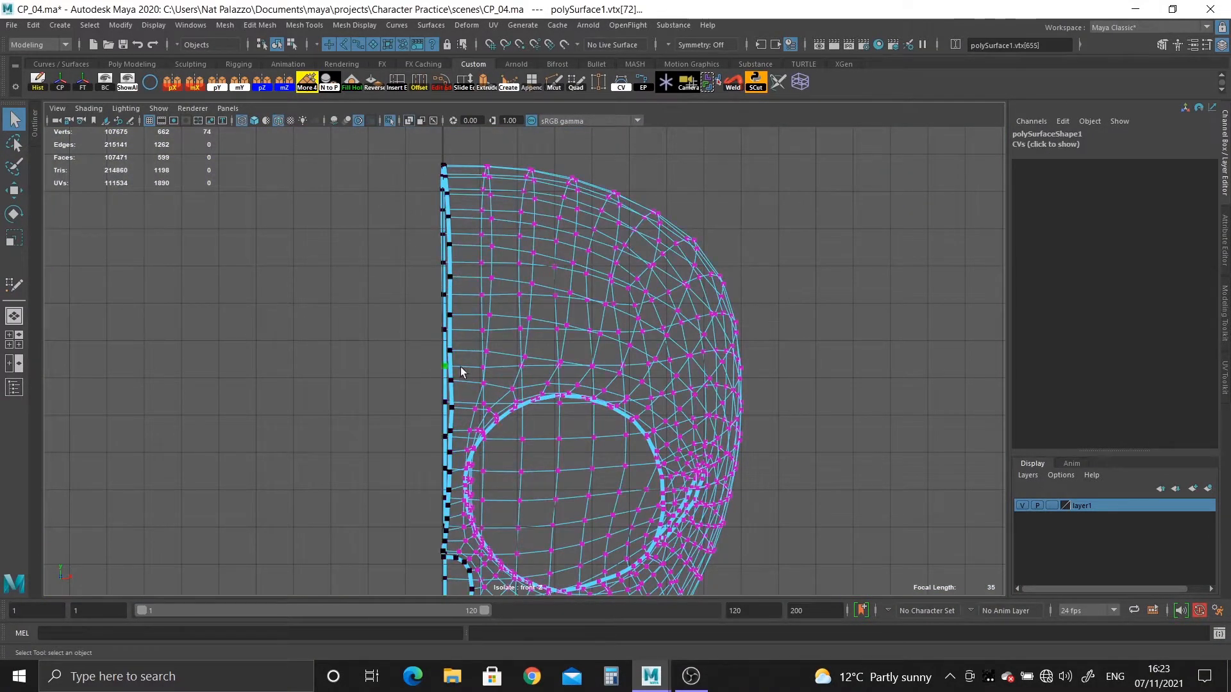
pyautogui.keyDown('alt'); pyautogui.moveTo(412, 407); pyautogui.dragTo(412, 172, button='middle'); pyautogui.keyUp('alt')
pyautogui.keyDown('alt'); pyautogui.moveTo(412, 172); pyautogui.dragTo(553, 404, button='right'); pyautogui.keyUp('alt')
pyautogui.keyDown('alt'); pyautogui.moveTo(554, 403); pyautogui.dragTo(604, 404, button='middle'); pyautogui.keyUp('alt')
pyautogui.press('space')
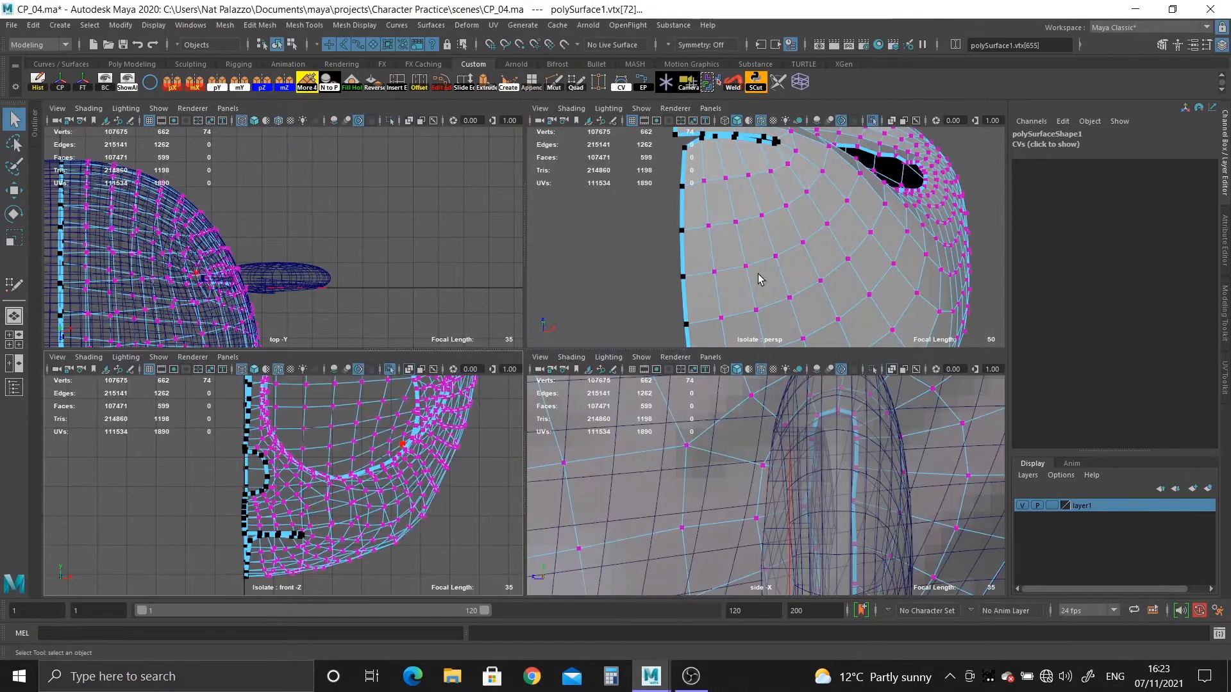
pyautogui.press('space')
pyautogui.keyDown('alt'); pyautogui.moveTo(600, 258); pyautogui.dragTo(564, 429); pyautogui.keyUp('alt')
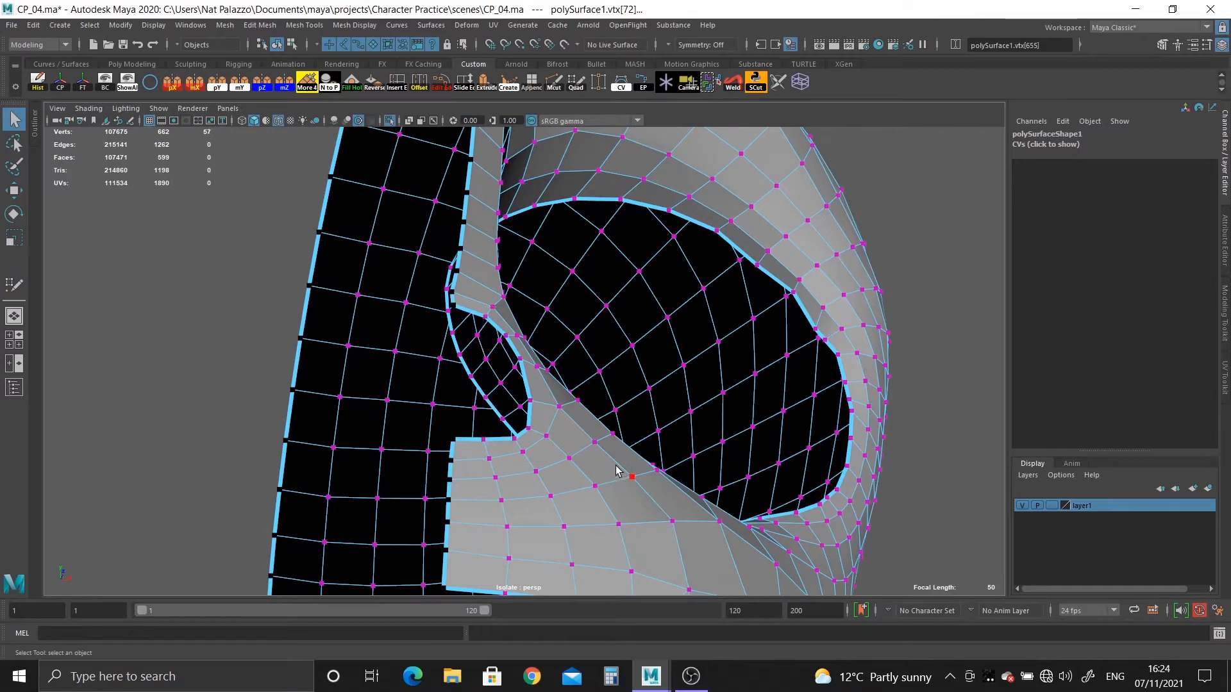
# Snap the selected centre-line vertices along X onto the central grid line in the front view.
pyautogui.press('space')
pyautogui.press('space')
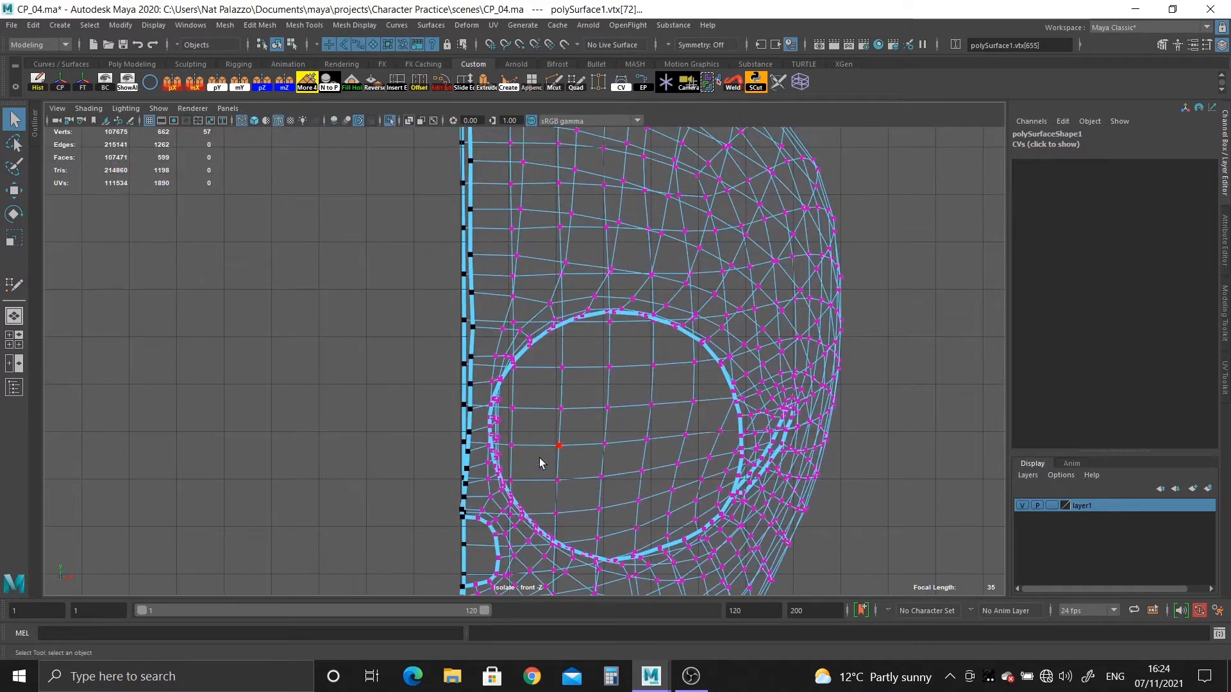
pyautogui.press('w')
pyautogui.moveTo(466, 367); pyautogui.dragTo(510, 376, button='right')
pyautogui.moveTo(572, 369); pyautogui.dragTo(478, 371)
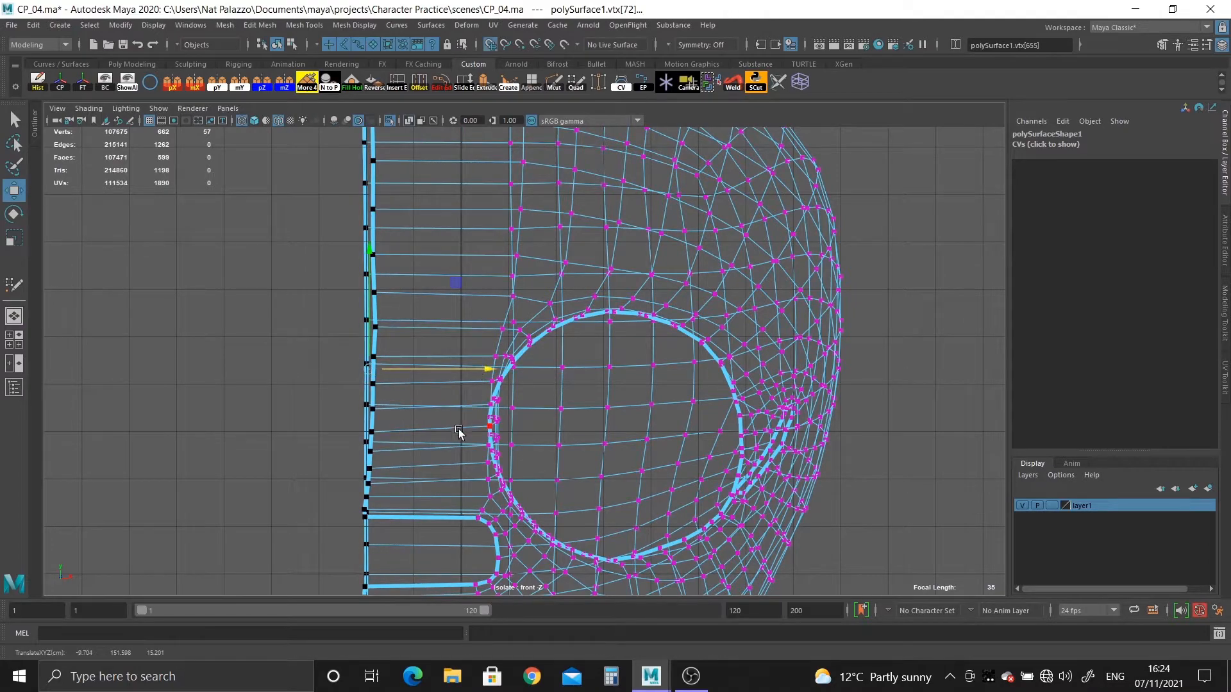
pyautogui.moveTo(459, 431); pyautogui.dragTo(462, 436, button='middle')
# Inspect the straightened centre line from the forehead to the chin and the mouth opening beside it.
pyautogui.scroll(-1, 535, 415)
pyautogui.keyDown('alt'); pyautogui.moveTo(533, 413); pyautogui.dragTo(548, 226, button='middle'); pyautogui.keyUp('alt')
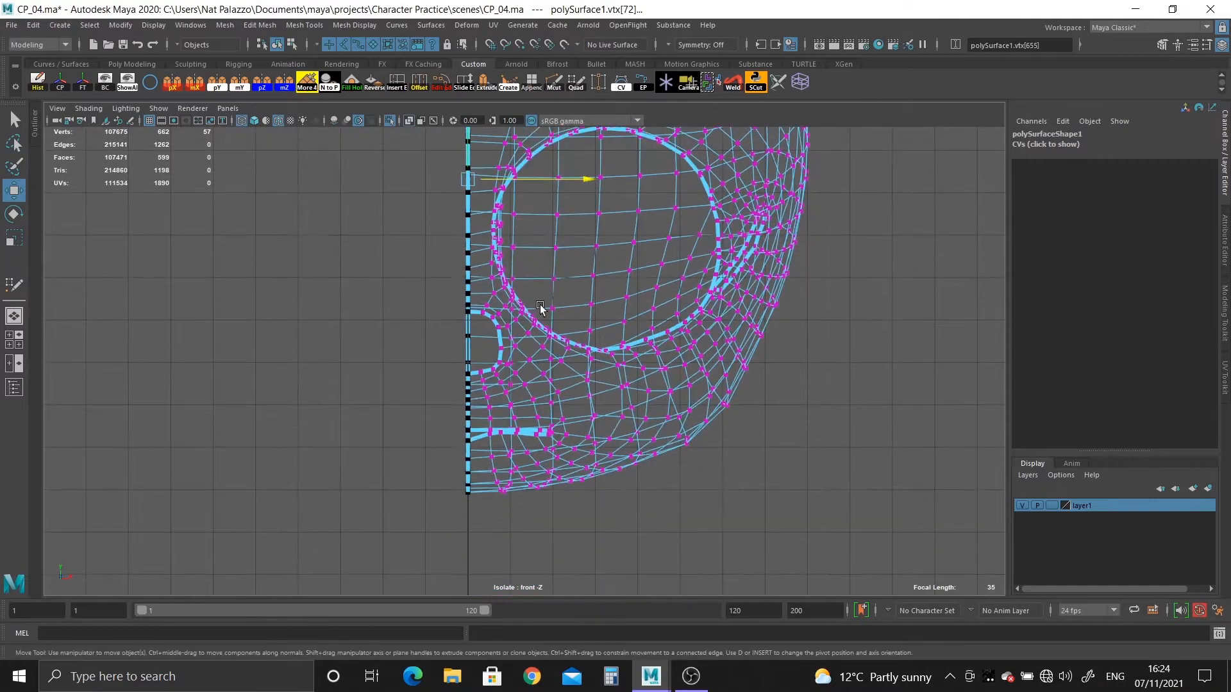
pyautogui.keyDown('alt'); pyautogui.moveTo(537, 296); pyautogui.dragTo(532, 510, button='middle'); pyautogui.keyUp('alt')
pyautogui.keyDown('alt'); pyautogui.moveTo(535, 431); pyautogui.dragTo(540, 219, button='middle'); pyautogui.keyUp('alt')
pyautogui.scroll(3, 541, 221)
pyautogui.press('space')
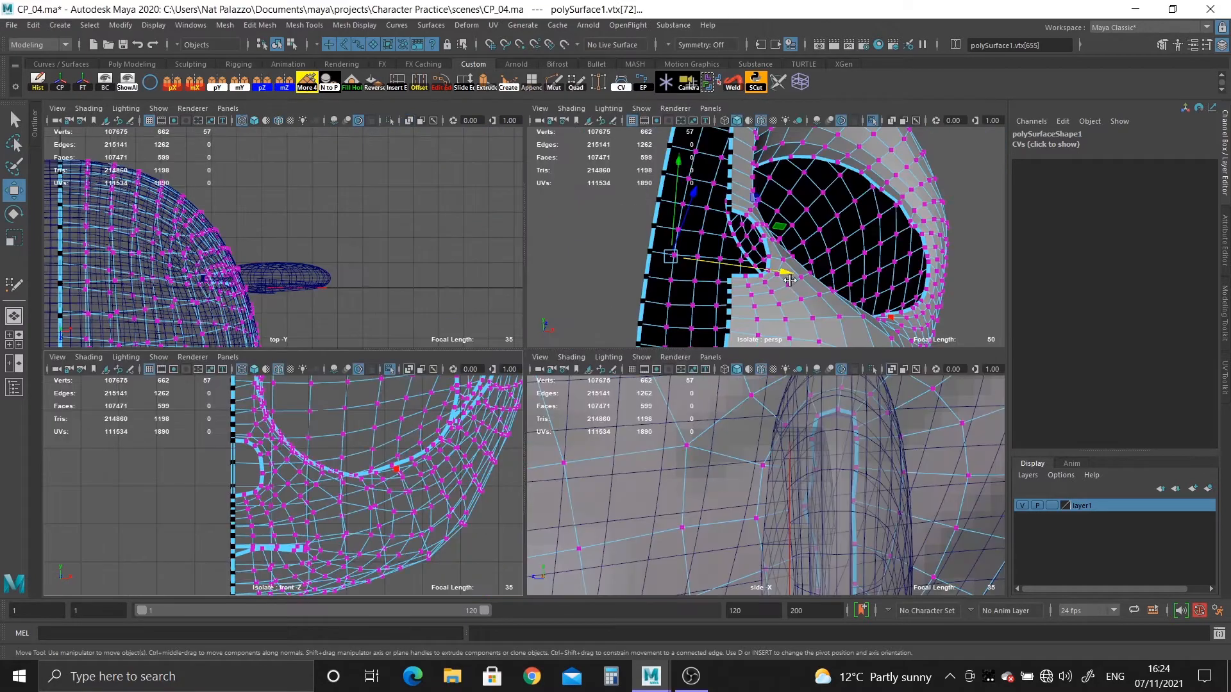
pyautogui.press('space')
pyautogui.keyDown('alt'); pyautogui.moveTo(567, 448); pyautogui.dragTo(568, 218, button='middle'); pyautogui.keyUp('alt')
pyautogui.keyDown('alt'); pyautogui.moveTo(568, 218); pyautogui.dragTo(316, 203, button='right'); pyautogui.keyUp('alt')
pyautogui.keyDown('alt'); pyautogui.moveTo(386, 367); pyautogui.dragTo(389, 259); pyautogui.keyUp('alt')
pyautogui.keyDown('alt'); pyautogui.moveTo(389, 259); pyautogui.dragTo(413, 378, button='right'); pyautogui.keyUp('alt')
pyautogui.keyDown('alt'); pyautogui.moveTo(412, 378); pyautogui.dragTo(420, 471, button='middle'); pyautogui.keyUp('alt')
pyautogui.keyDown('alt'); pyautogui.moveTo(386, 333); pyautogui.dragTo(402, 376, button='right'); pyautogui.keyUp('alt')
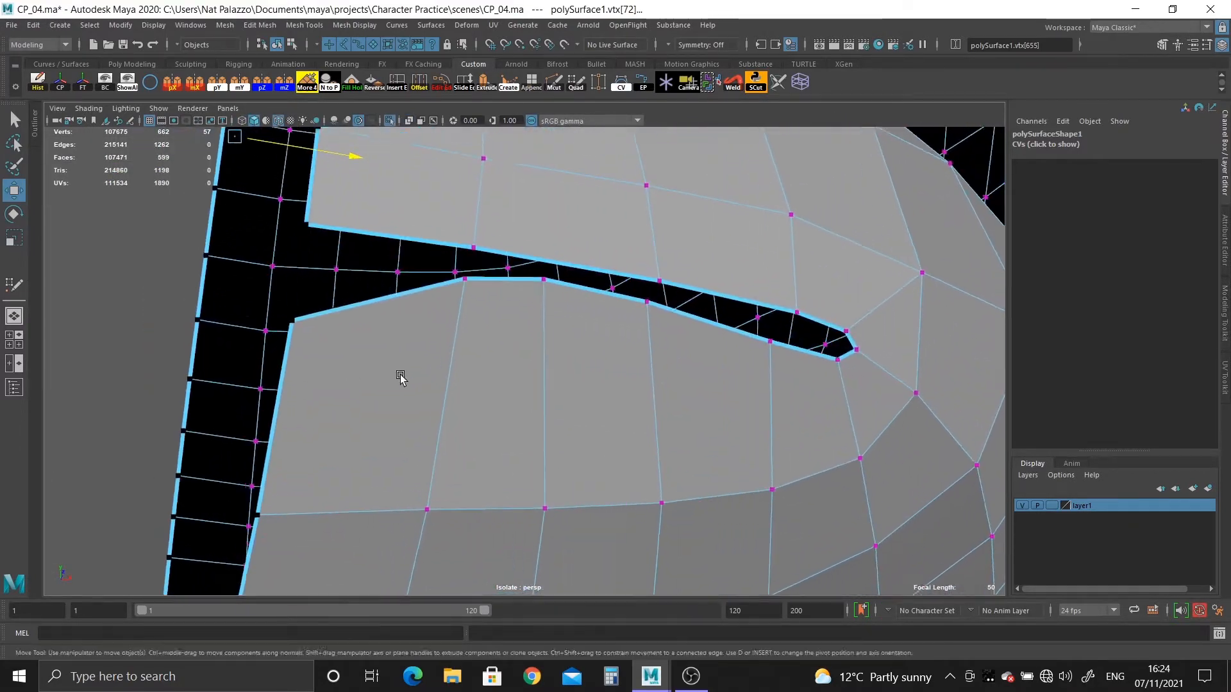
pyautogui.keyDown('alt'); pyautogui.moveTo(388, 314); pyautogui.dragTo(387, 365, button='middle'); pyautogui.keyUp('alt')
pyautogui.keyDown('alt'); pyautogui.moveTo(387, 365); pyautogui.dragTo(389, 407, button='right'); pyautogui.keyUp('alt')
# Align the pivot of the lower lip's centre vertex to the edge below it and slide the vertex up along that edge.
pyautogui.press('d')
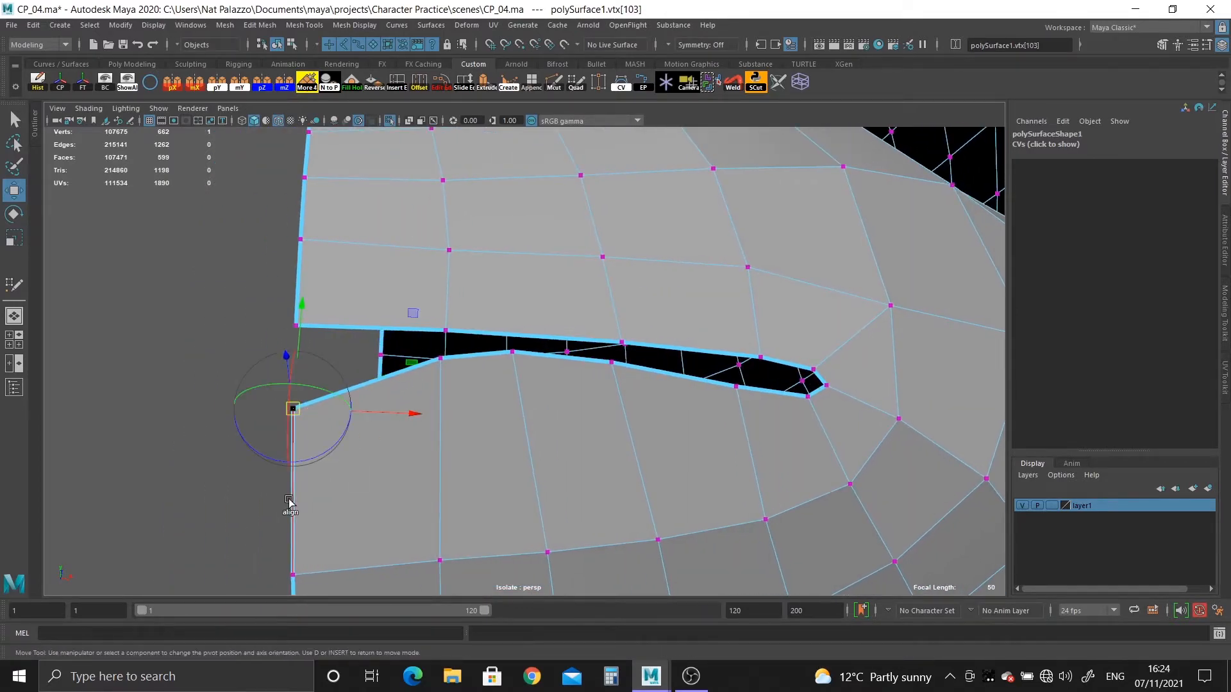
pyautogui.click(292, 509)
pyautogui.press('d')
pyautogui.keyDown('alt'); pyautogui.moveTo(302, 522); pyautogui.dragTo(232, 491); pyautogui.keyUp('alt')
pyautogui.press('f')
pyautogui.keyDown('alt'); pyautogui.moveTo(519, 397); pyautogui.dragTo(212, 292, button='right'); pyautogui.keyUp('alt')
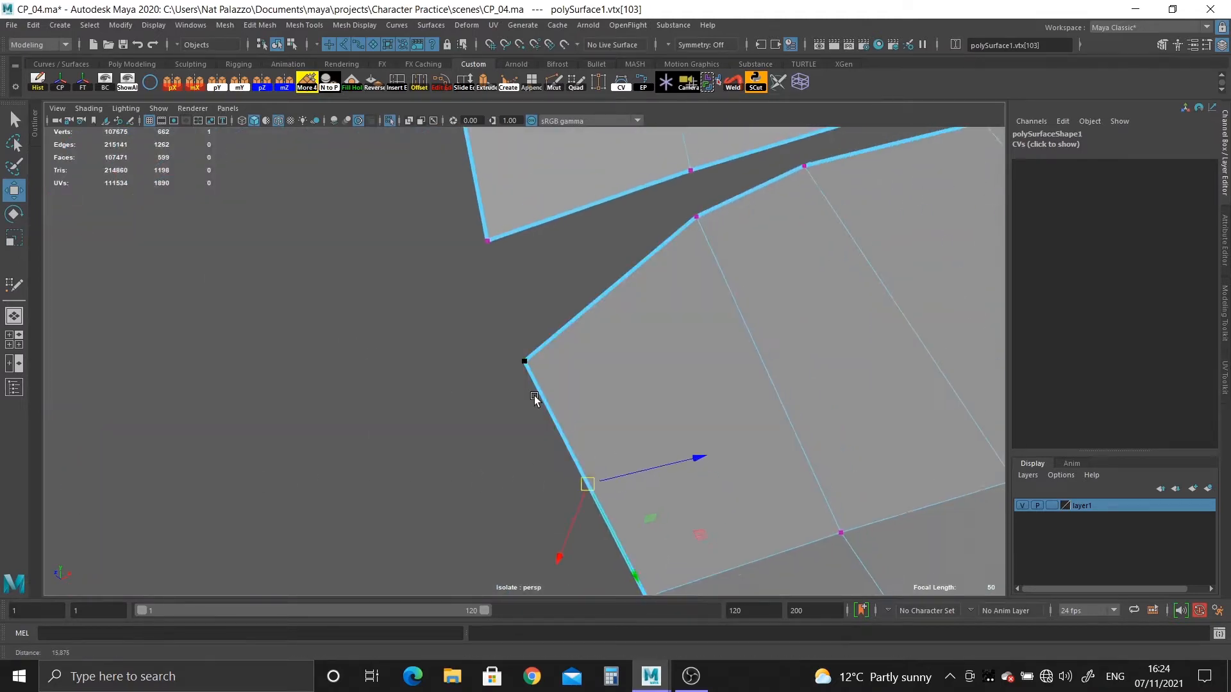
pyautogui.keyDown('alt'); pyautogui.moveTo(533, 395); pyautogui.dragTo(568, 513); pyautogui.keyUp('alt')
pyautogui.moveTo(632, 548); pyautogui.dragTo(610, 506)
# Turn off isolation in the front view so the reference image and mouth guide lines are shown.
pyautogui.press('space')
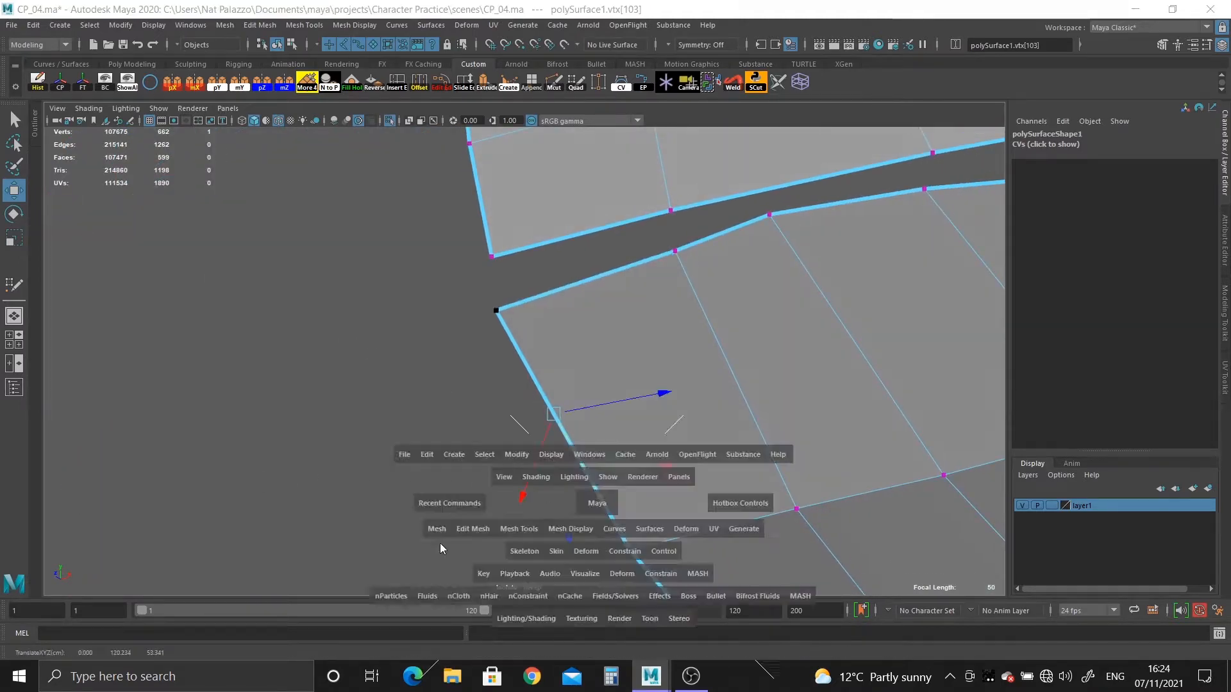
pyautogui.press('space')
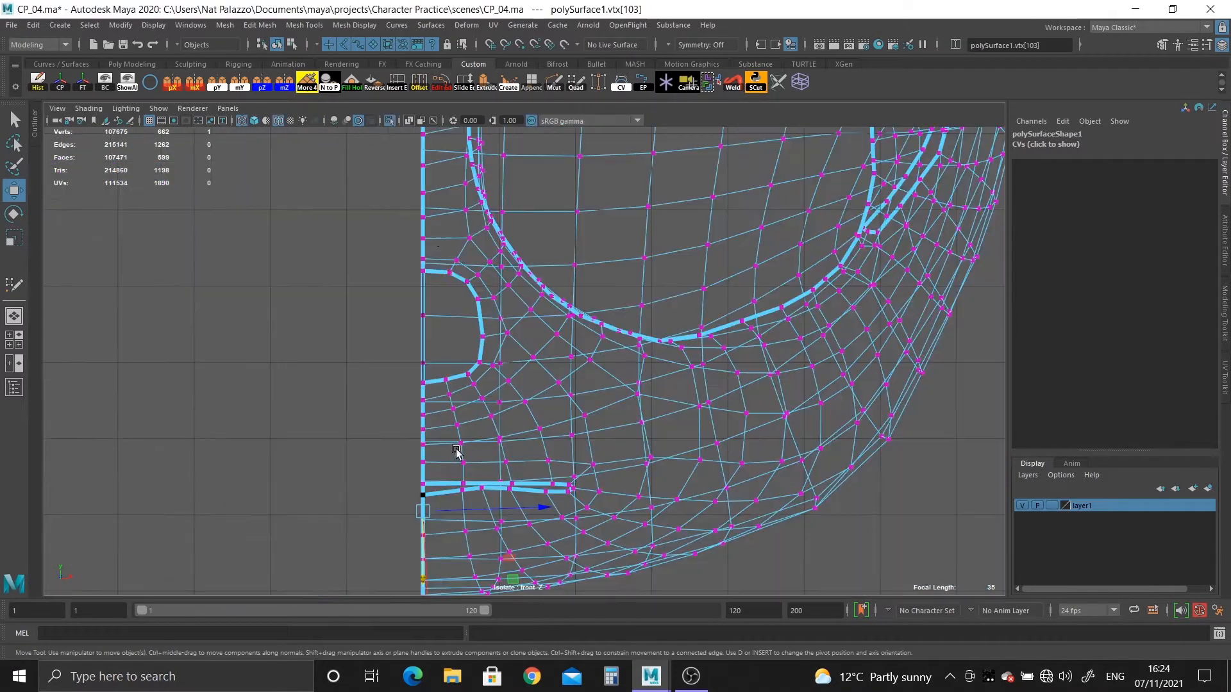
pyautogui.keyDown('alt'); pyautogui.moveTo(481, 485); pyautogui.dragTo(478, 388, button='middle'); pyautogui.keyUp('alt')
pyautogui.keyDown('alt'); pyautogui.moveTo(471, 388); pyautogui.dragTo(420, 432, button='right'); pyautogui.keyUp('alt')
pyautogui.click(391, 120)
# Slide the lower lip's centre vertex along its edge to meet the lower mouth guide line.
pyautogui.keyDown('alt'); pyautogui.moveTo(400, 339); pyautogui.dragTo(399, 280, button='middle'); pyautogui.keyUp('alt')
pyautogui.keyDown('alt'); pyautogui.moveTo(399, 280); pyautogui.dragTo(561, 614, button='right'); pyautogui.keyUp('alt')
pyautogui.keyDown('alt'); pyautogui.moveTo(347, 429); pyautogui.dragTo(495, 429, button='middle'); pyautogui.keyUp('alt')
pyautogui.keyDown('alt'); pyautogui.moveTo(495, 429); pyautogui.dragTo(452, 561, button='right'); pyautogui.keyUp('alt')
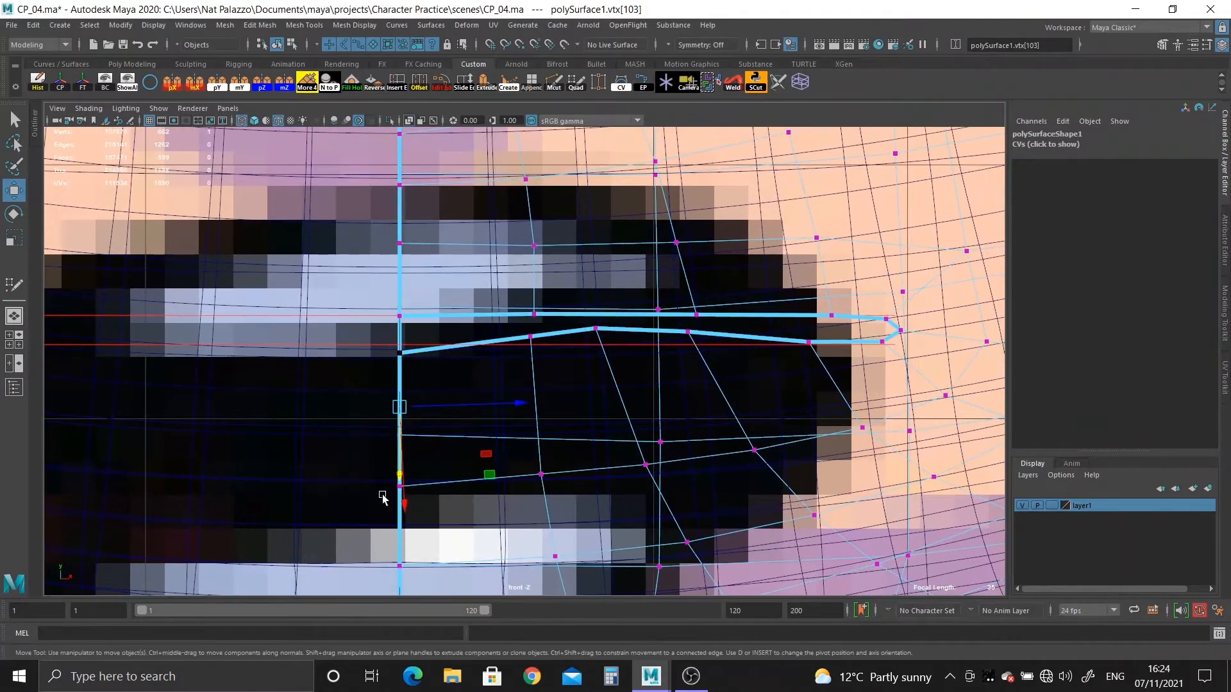
pyautogui.moveTo(400, 477); pyautogui.dragTo(400, 471)
pyautogui.keyDown('alt'); pyautogui.moveTo(400, 471); pyautogui.dragTo(487, 576, button='right'); pyautogui.keyUp('alt')
# Align the pivots of the next two lower-lip vertices to their edges and slide each down onto the lower guide line.
pyautogui.keyDown('alt'); pyautogui.moveTo(240, 338); pyautogui.dragTo(241, 367, button='middle'); pyautogui.keyUp('alt')
pyautogui.keyDown('alt'); pyautogui.moveTo(241, 367); pyautogui.dragTo(515, 380, button='right'); pyautogui.keyUp('alt')
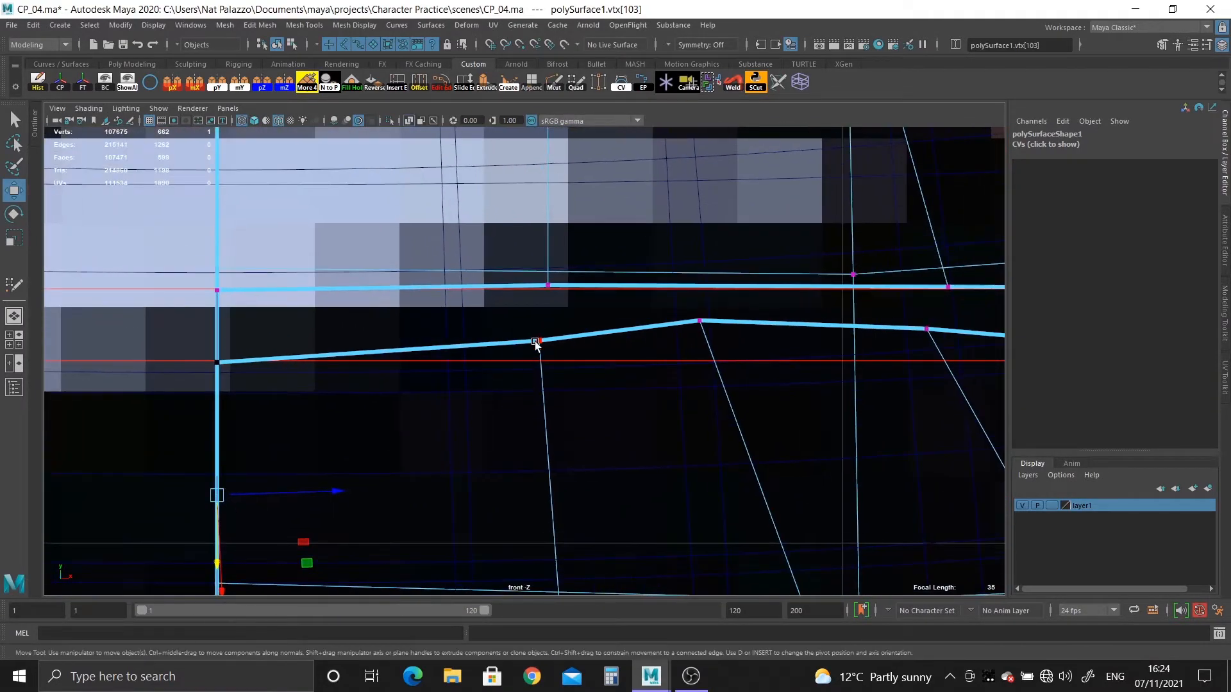
pyautogui.press('d')
pyautogui.click(553, 514)
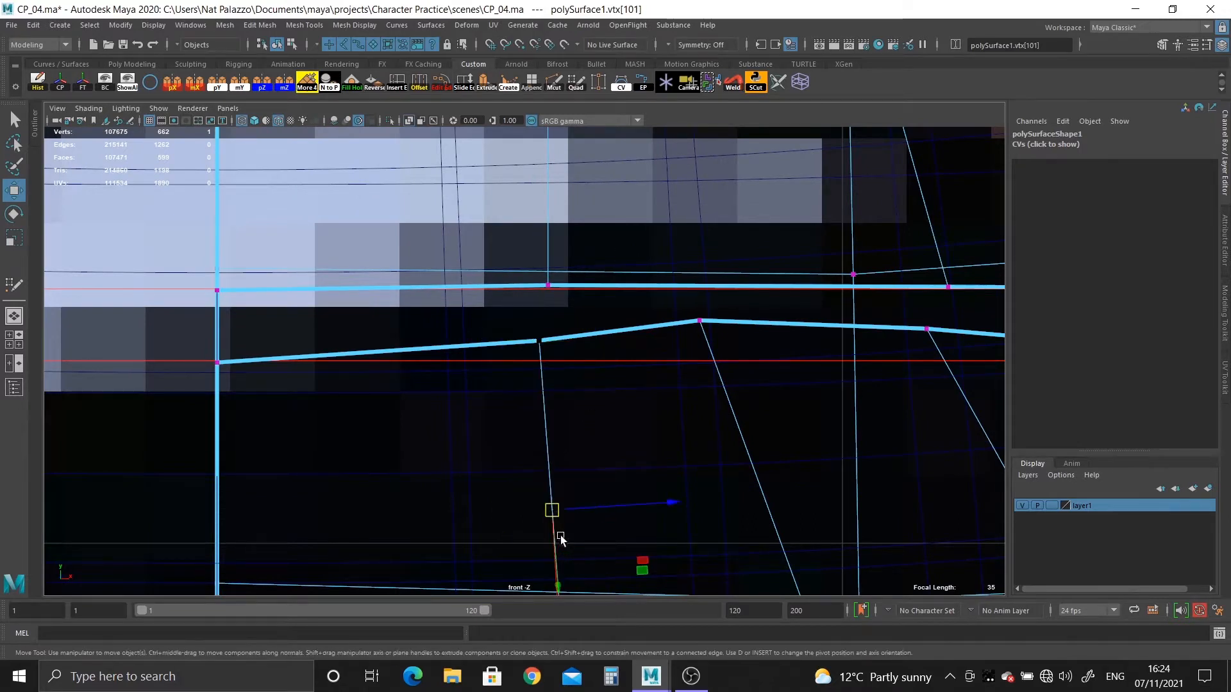
pyautogui.moveTo(558, 582); pyautogui.dragTo(562, 614)
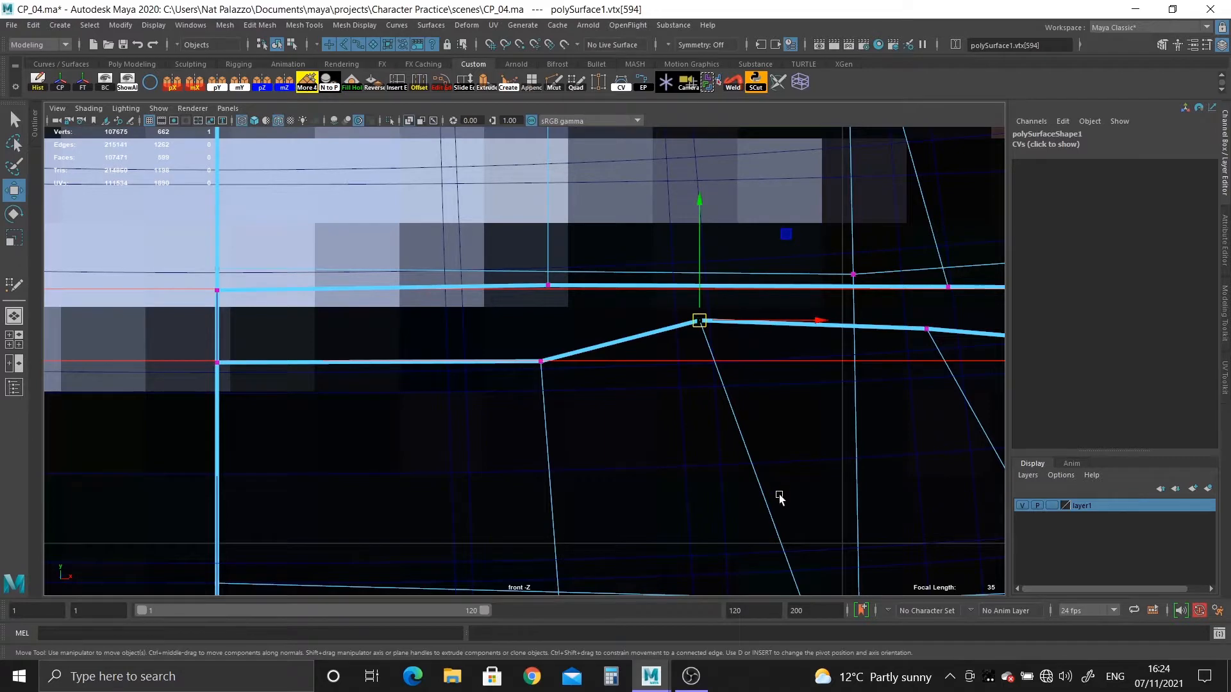
pyautogui.press('d')
pyautogui.click(772, 516)
pyautogui.moveTo(777, 549); pyautogui.dragTo(805, 595)
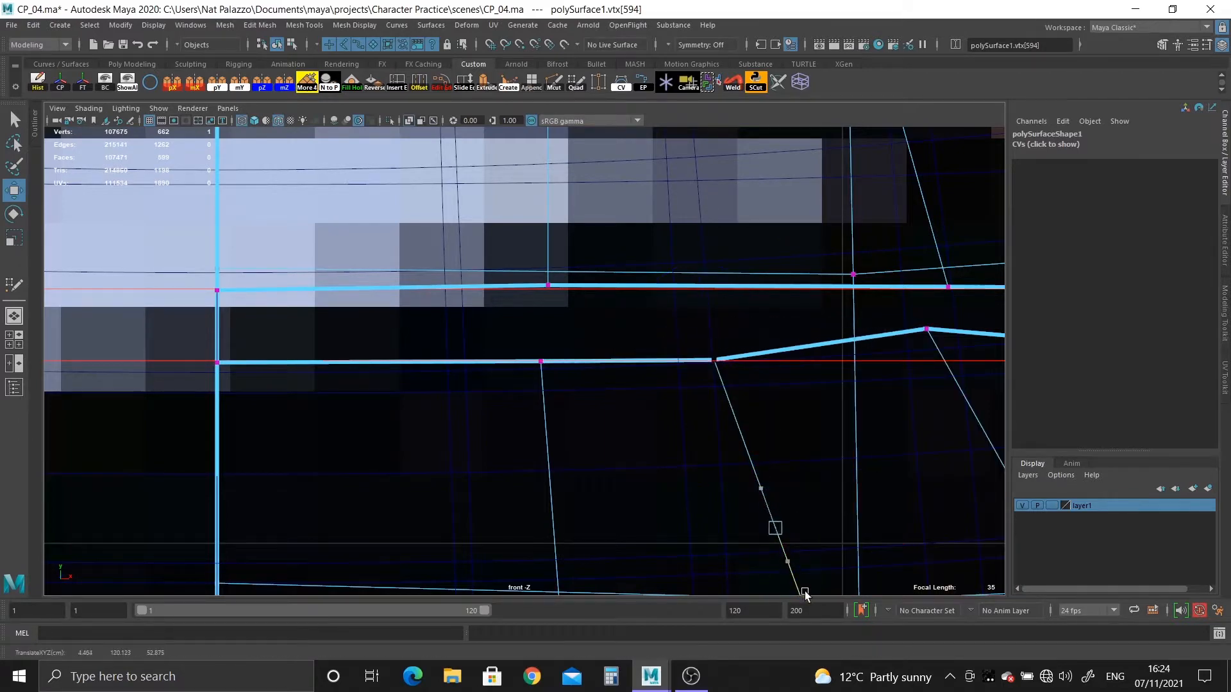
# Slide the following two lower-lip vertices toward the mouth corner along their edges onto the lower guide line.
pyautogui.keyDown('alt'); pyautogui.keyDown('shift'); pyautogui.moveTo(801, 587); pyautogui.dragTo(332, 431, button='middle'); pyautogui.keyUp('shift'); pyautogui.keyUp('alt')
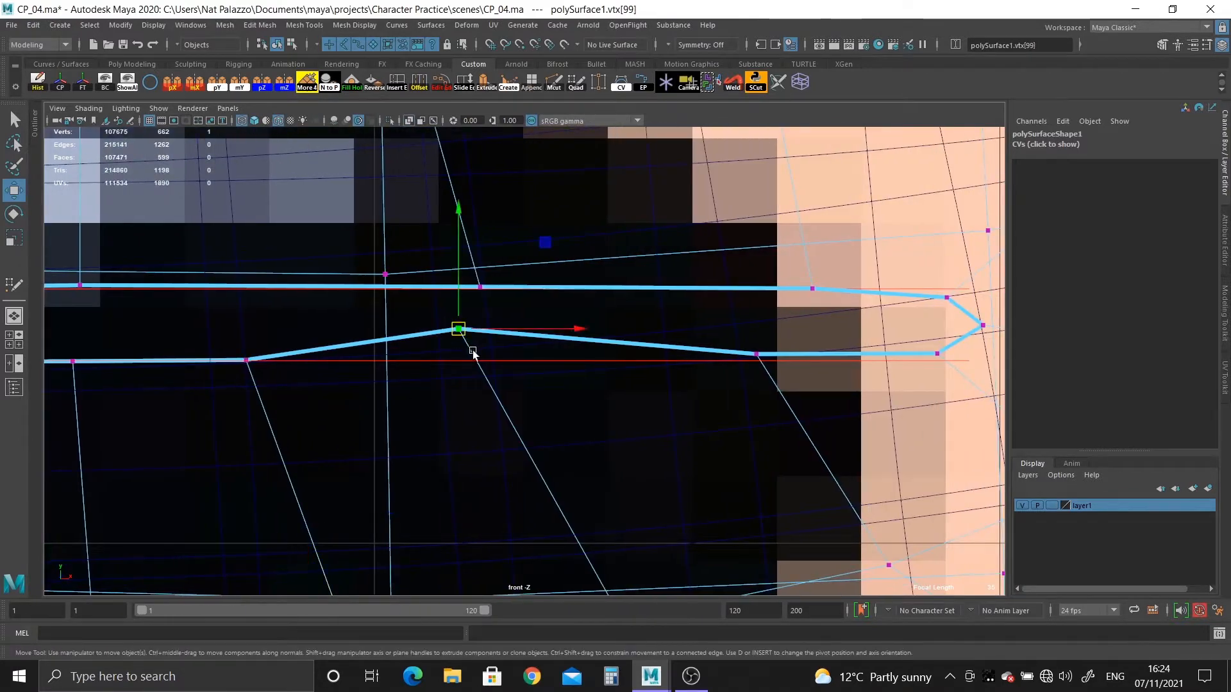
pyautogui.press('d')
pyautogui.click(576, 541)
pyautogui.moveTo(578, 544); pyautogui.dragTo(601, 578)
pyautogui.moveTo(751, 335); pyautogui.dragTo(775, 380)
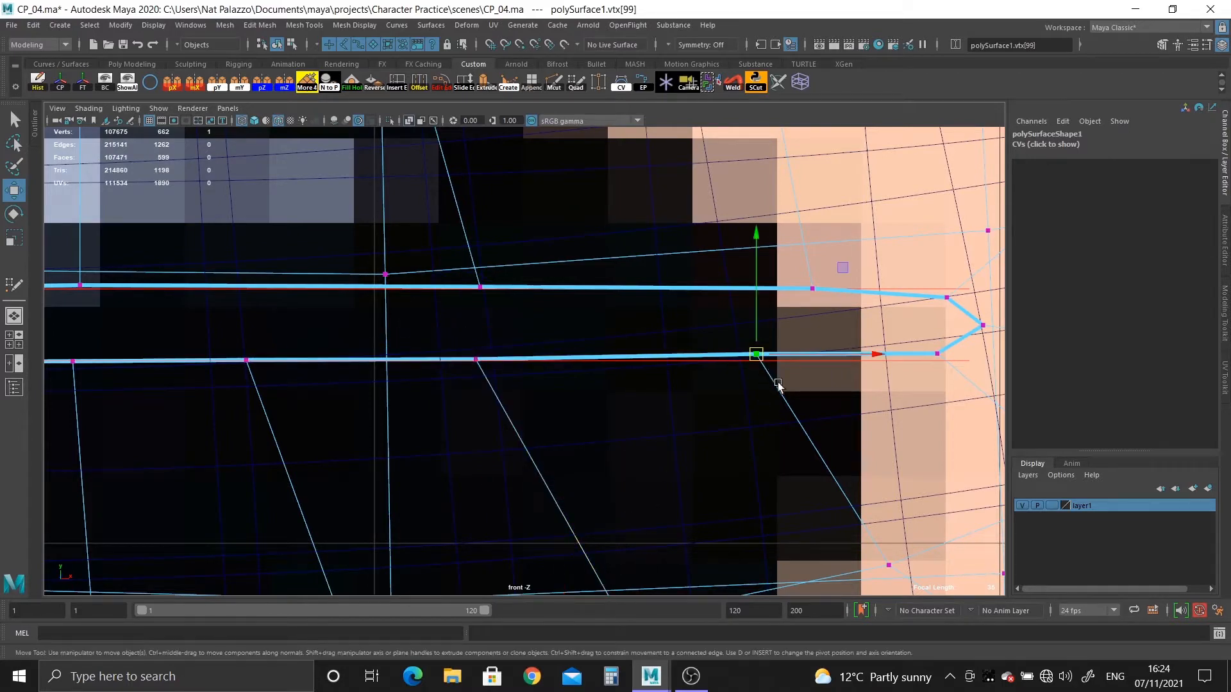
pyautogui.press('d')
pyautogui.click(809, 444)
pyautogui.moveTo(867, 529); pyautogui.dragTo(869, 523)
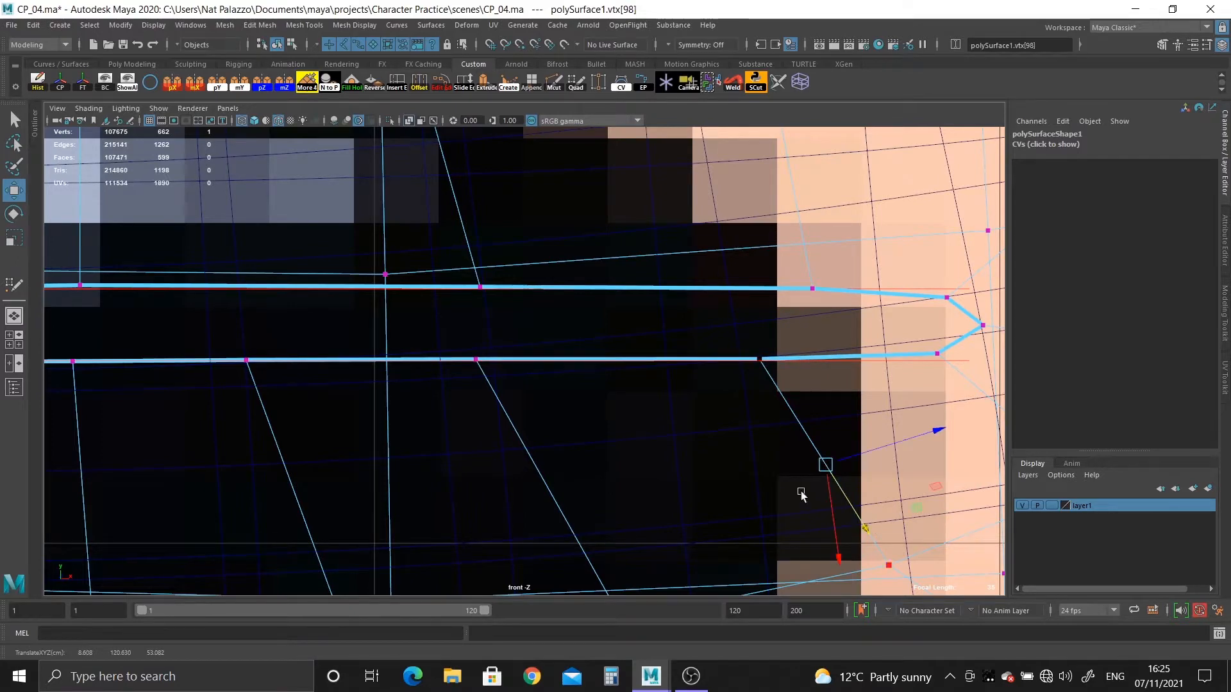
# Align the pivot of the first upper-lip vertex beside the centre to its edge and slide it onto the upper guide line.
pyautogui.keyDown('alt'); pyautogui.moveTo(356, 322); pyautogui.dragTo(357, 393, button='middle'); pyautogui.keyUp('alt')
pyautogui.keyDown('alt'); pyautogui.moveTo(298, 449); pyautogui.dragTo(938, 450, button='middle'); pyautogui.keyUp('alt')
pyautogui.keyDown('alt'); pyautogui.moveTo(791, 404); pyautogui.dragTo(515, 406, button='middle'); pyautogui.keyUp('alt')
pyautogui.scroll(3, 481, 433)
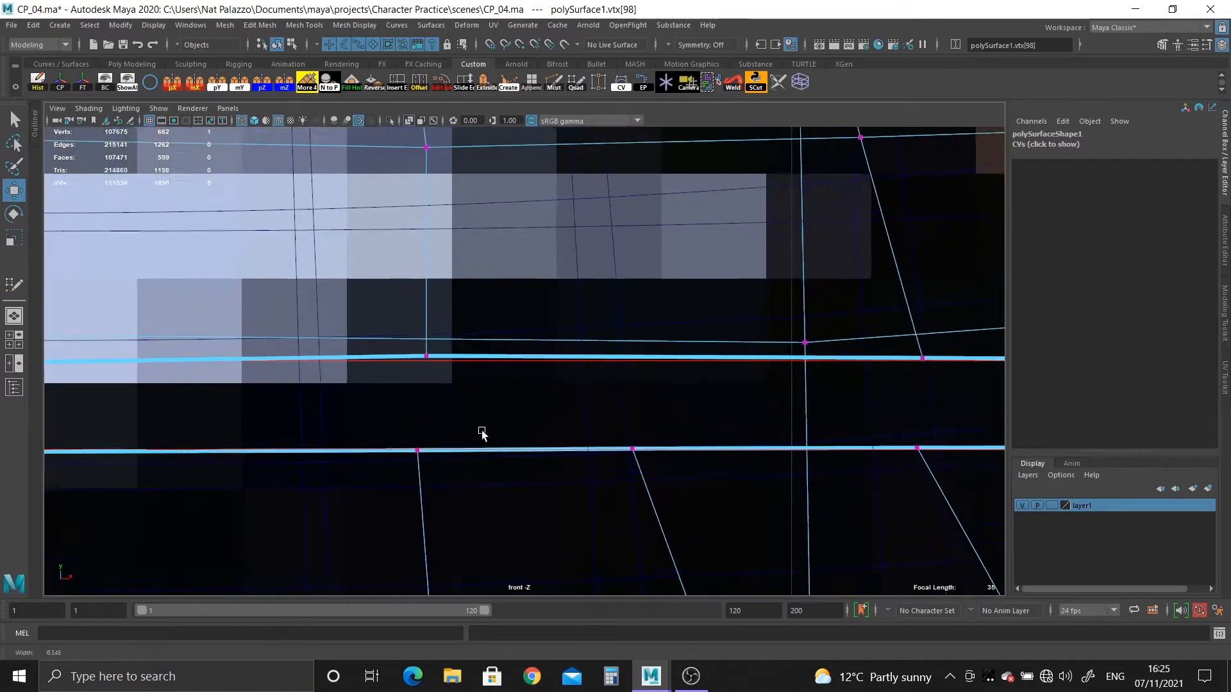
pyautogui.moveTo(409, 330); pyautogui.dragTo(444, 385)
pyautogui.scroll(2, 489, 494)
pyautogui.scroll(2, 520, 506)
pyautogui.keyDown('alt'); pyautogui.moveTo(489, 495); pyautogui.dragTo(520, 618, button='middle'); pyautogui.keyUp('alt')
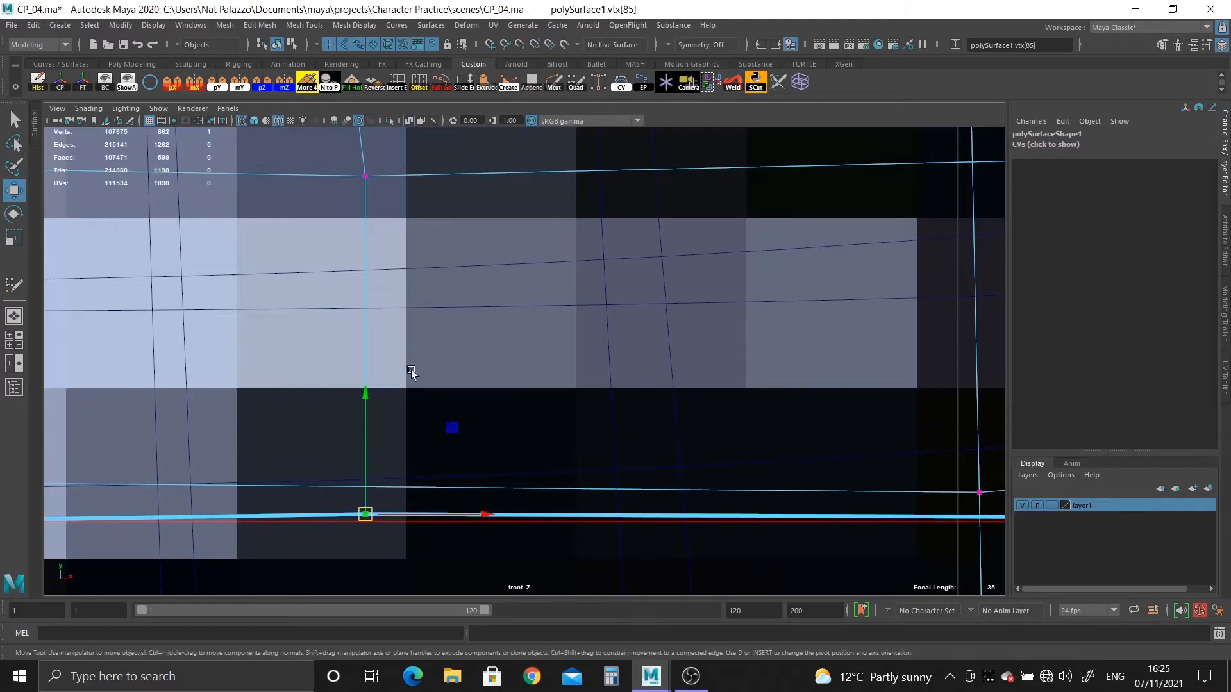
pyautogui.press('d')
pyautogui.click(365, 314)
pyautogui.moveTo(364, 238); pyautogui.dragTo(365, 245)
pyautogui.keyDown('alt'); pyautogui.moveTo(663, 416); pyautogui.dragTo(161, 417, button='middle'); pyautogui.keyUp('alt')
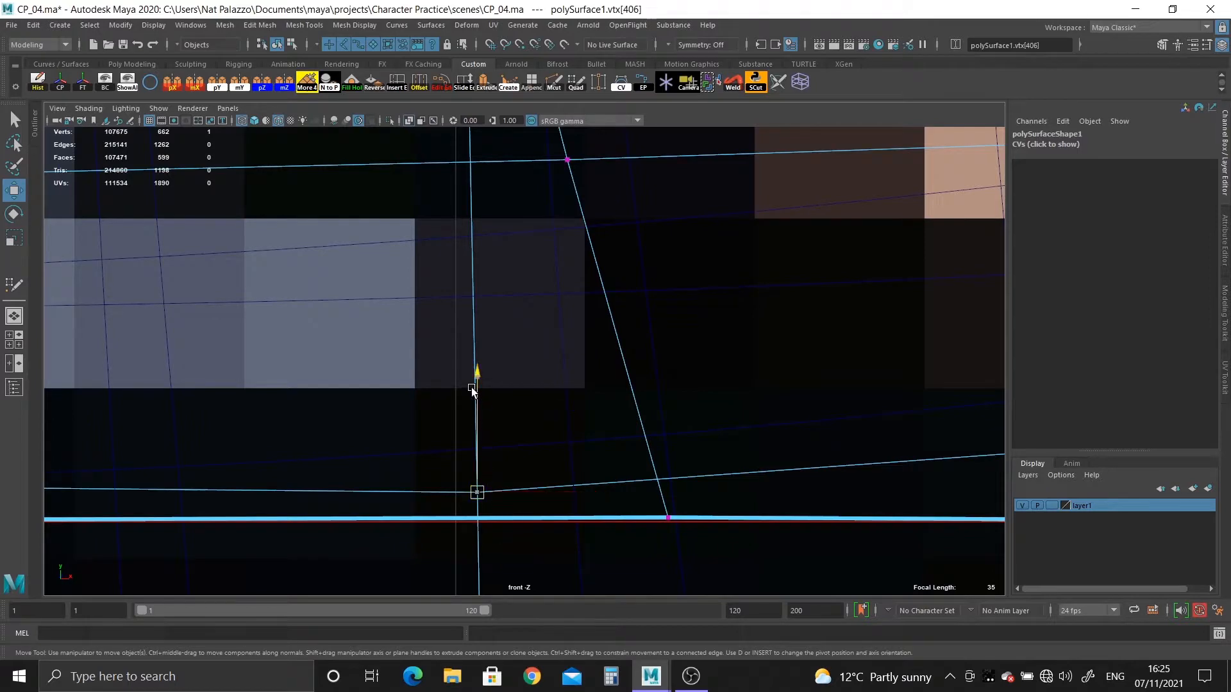
pyautogui.moveTo(471, 390); pyautogui.dragTo(460, 389)
pyautogui.scroll(-4, 517, 516)
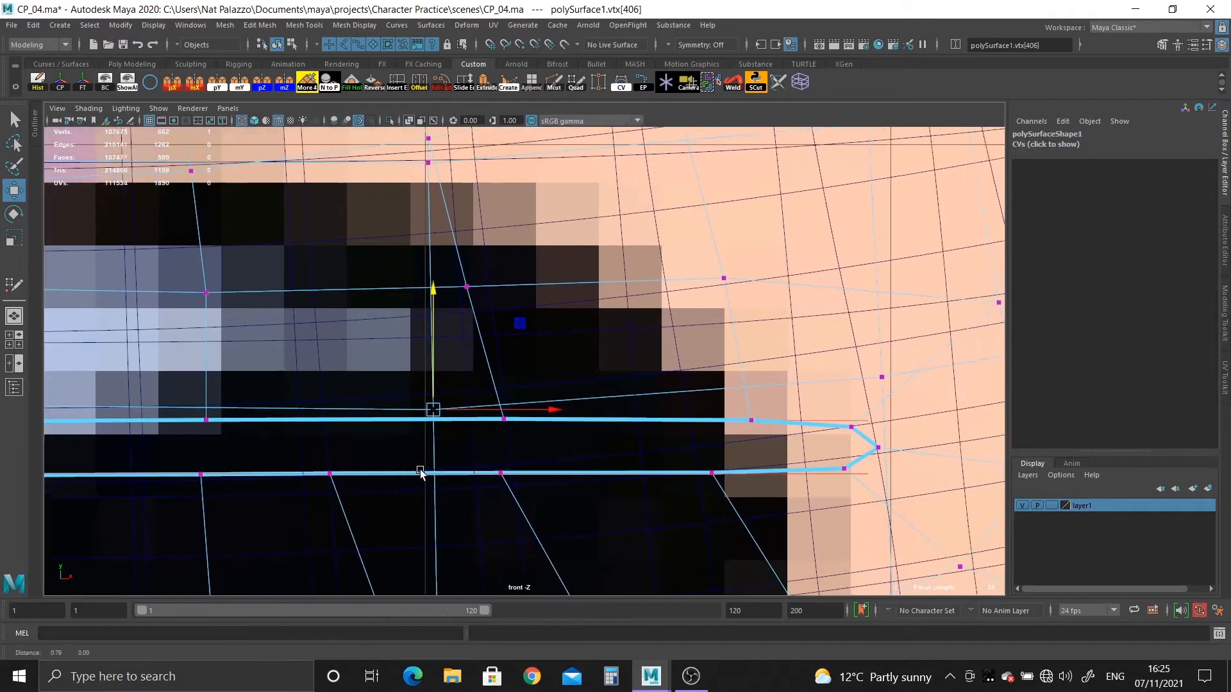
pyautogui.scroll(4, 420, 472)
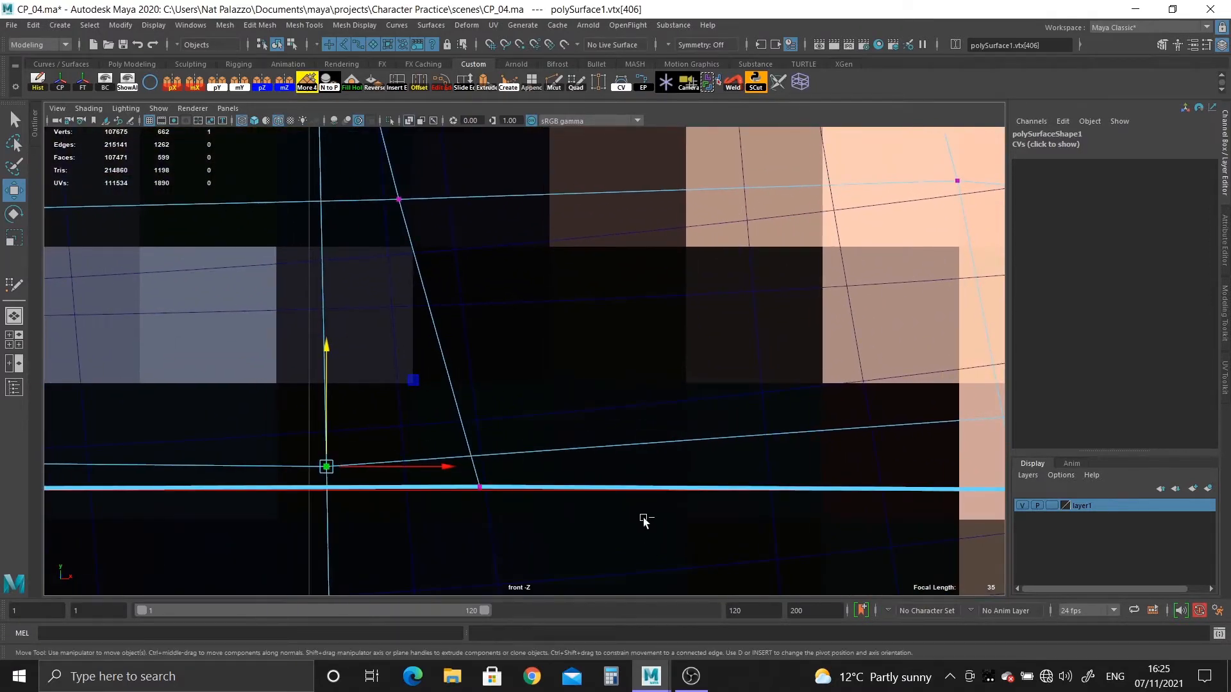
pyautogui.scroll(-4, 566, 472)
pyautogui.scroll(1, 581, 449)
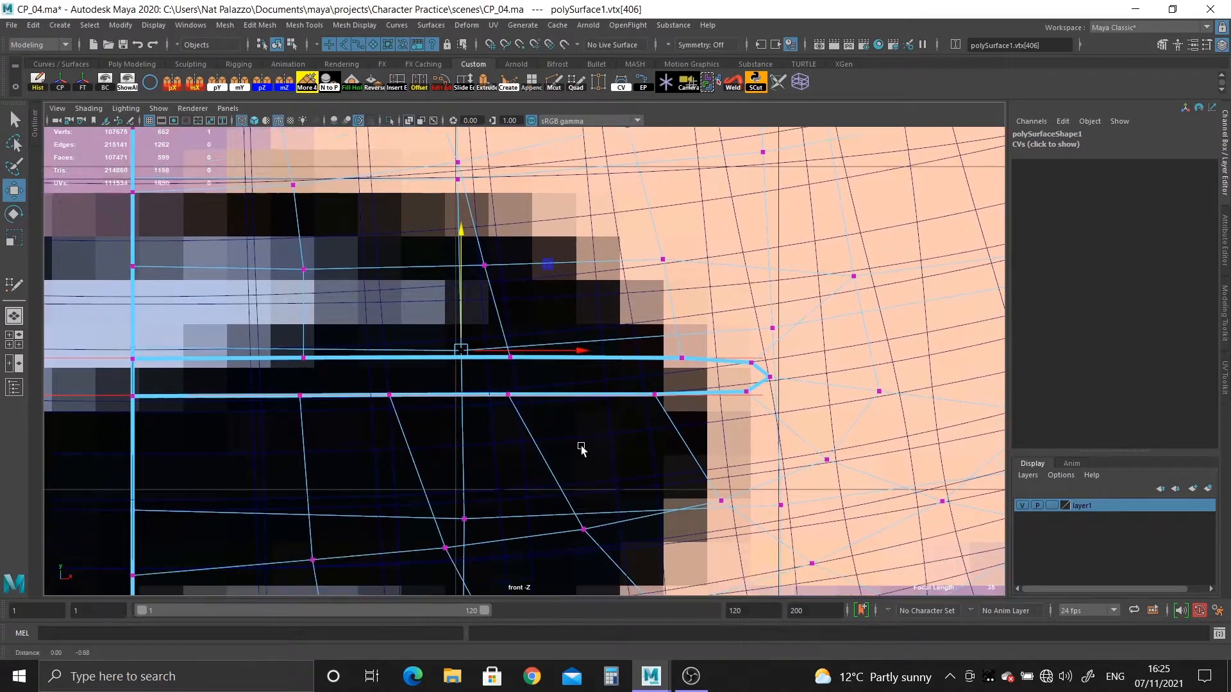
# Examine the upper and lower lip edges around the mouth slit against the guide lines, in perspective and from the front.
pyautogui.press('space')
pyautogui.press('space')
pyautogui.scroll(-6, 750, 308)
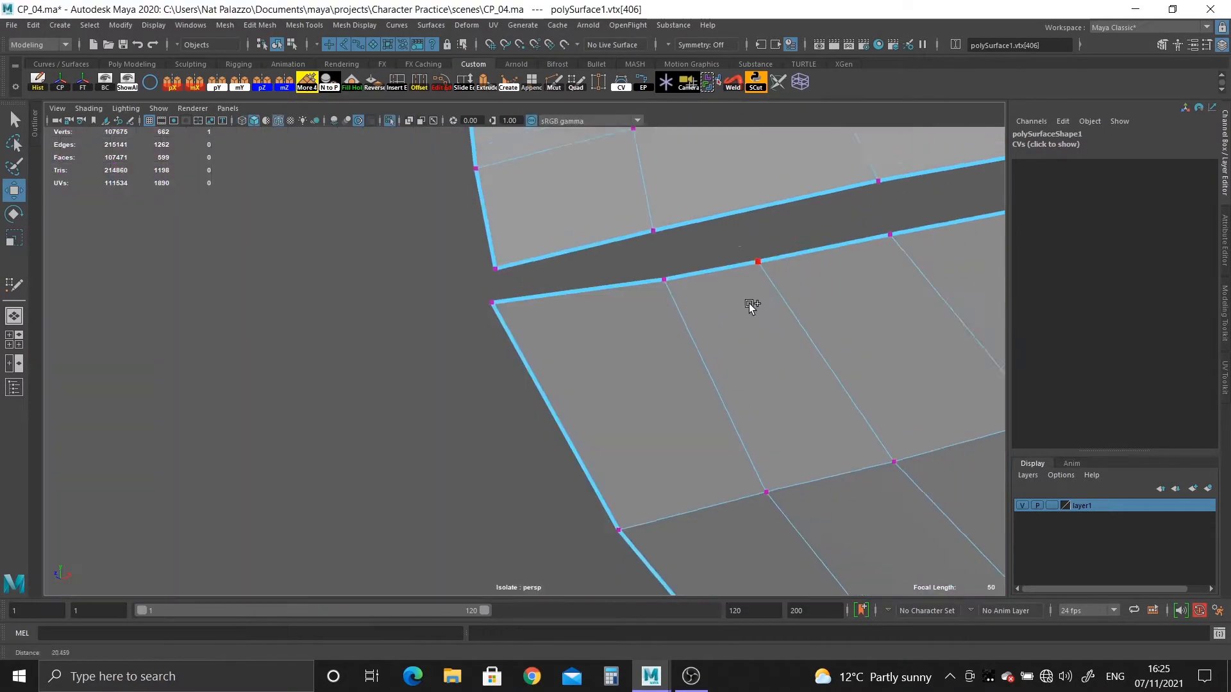
pyautogui.keyDown('alt'); pyautogui.moveTo(569, 291); pyautogui.dragTo(598, 299); pyautogui.keyUp('alt')
pyautogui.scroll(3, 723, 436)
pyautogui.scroll(-4, 723, 436)
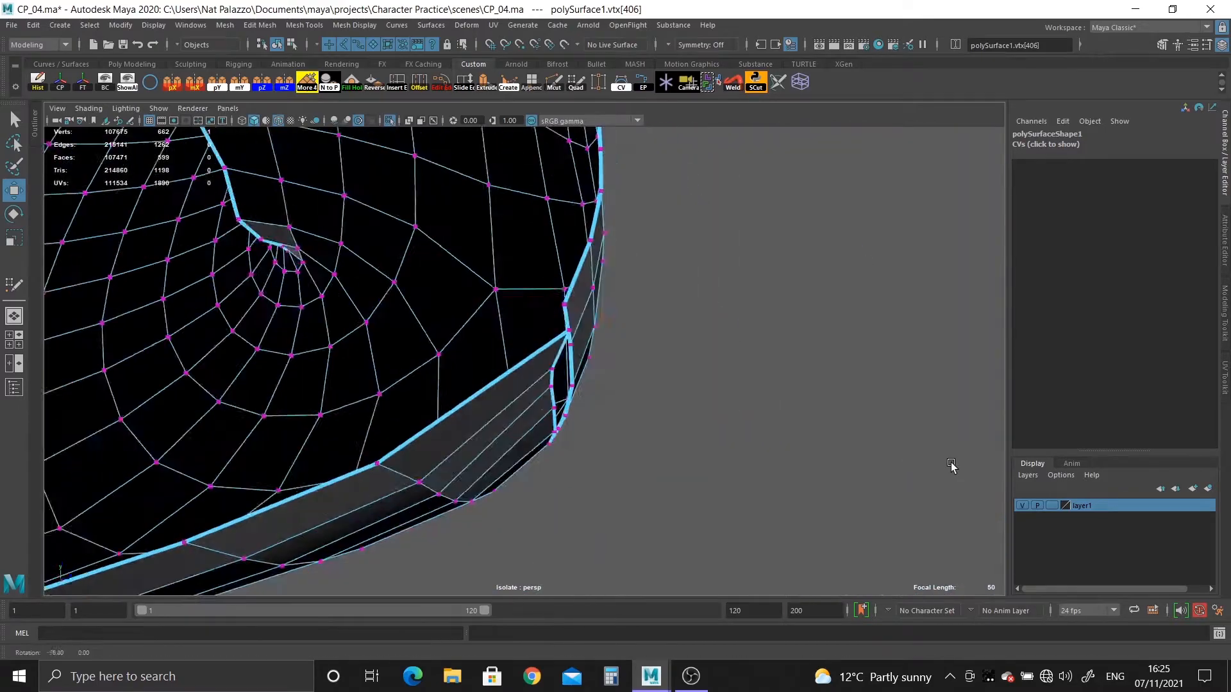
pyautogui.scroll(3, 794, 440)
pyautogui.press('space')
pyautogui.press('space')
pyautogui.keyDown('alt'); pyautogui.moveTo(410, 444); pyautogui.dragTo(413, 96, button='middle'); pyautogui.keyUp('alt')
pyautogui.keyDown('alt'); pyautogui.moveTo(345, 263); pyautogui.dragTo(478, 495, button='middle'); pyautogui.keyUp('alt')
pyautogui.scroll(2, 420, 384)
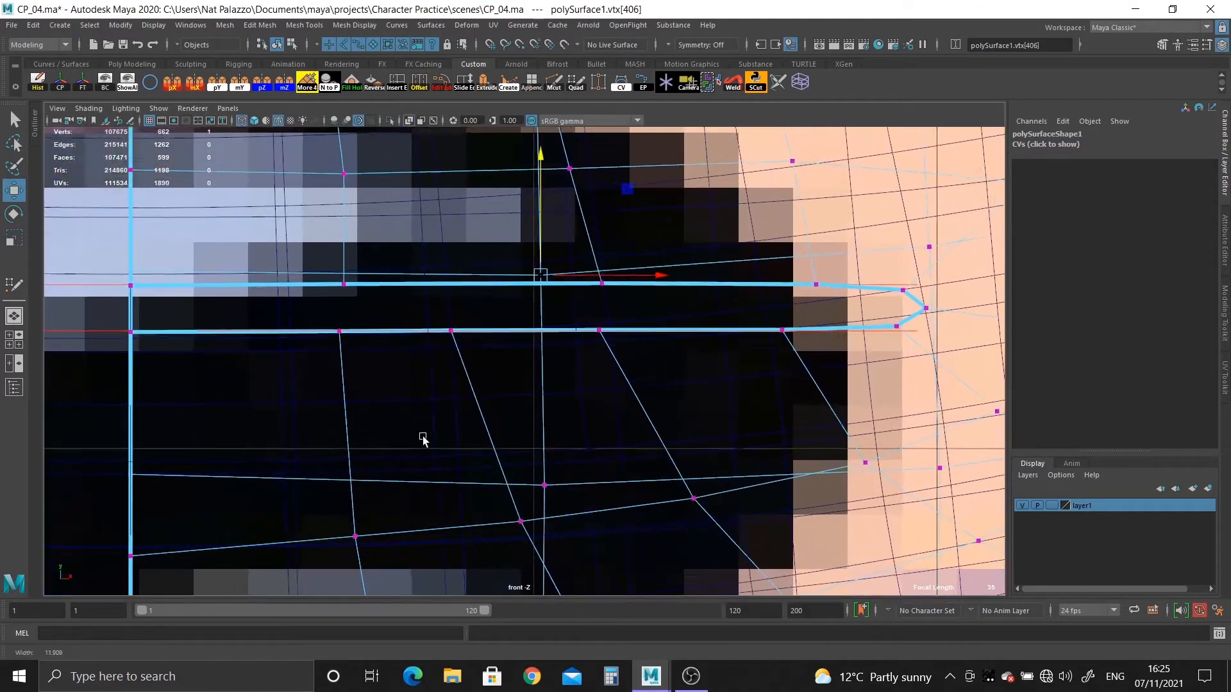
# Slide the first lower-lip edge beside the centre line, and an edge farther down the same column, toward the centre with Slide Edge.
pyautogui.press('space')
pyautogui.press('space')
pyautogui.keyDown('alt'); pyautogui.moveTo(650, 315); pyautogui.dragTo(607, 313); pyautogui.keyUp('alt')
pyautogui.rightClick(613, 300)
pyautogui.click(612, 264)
pyautogui.click(632, 289)
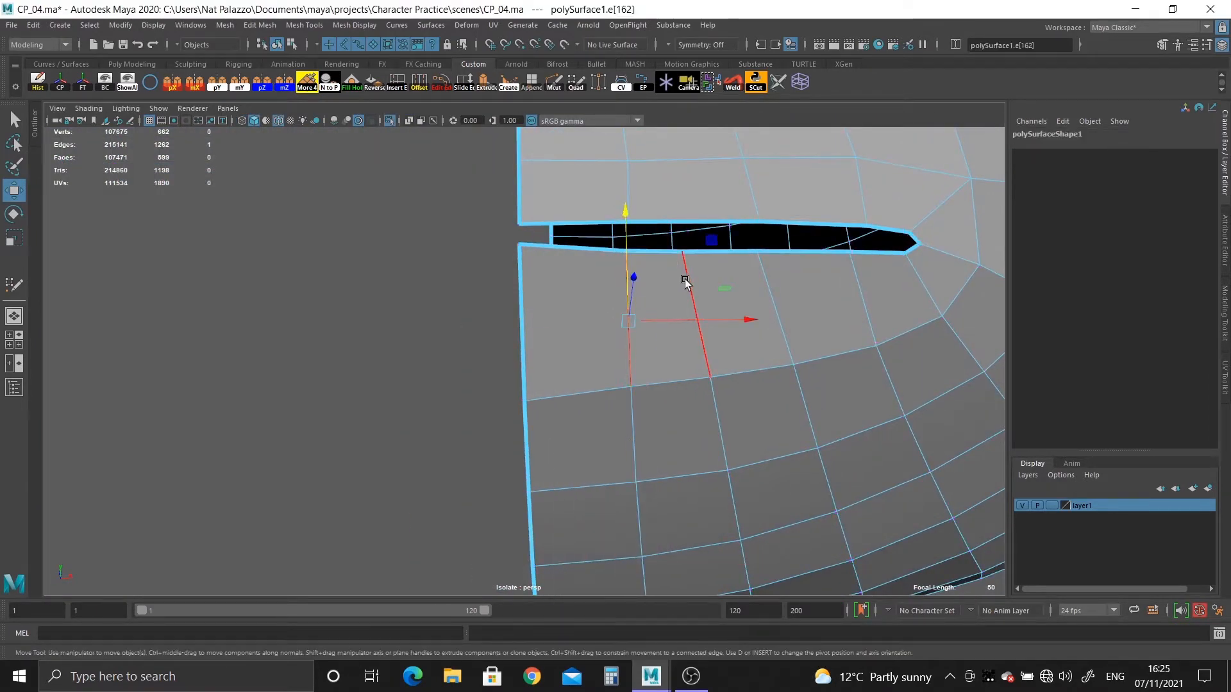
pyautogui.press('y')
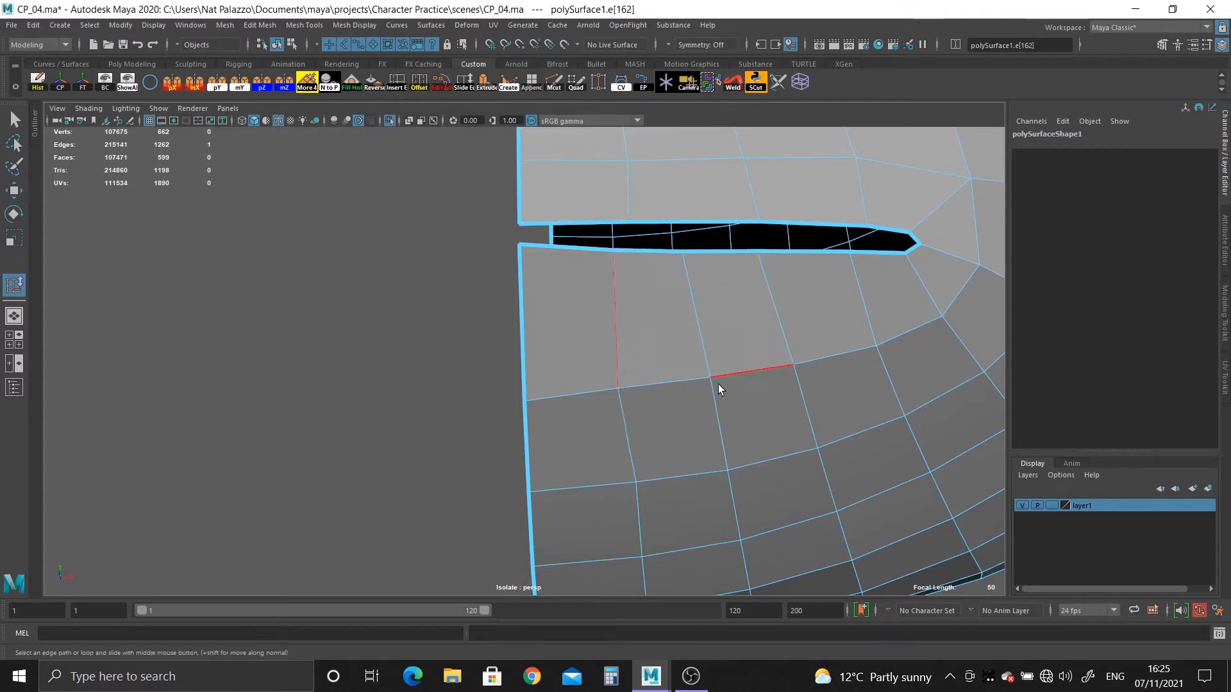
pyautogui.keyDown('alt'); pyautogui.moveTo(737, 451); pyautogui.dragTo(695, 283); pyautogui.keyUp('alt')
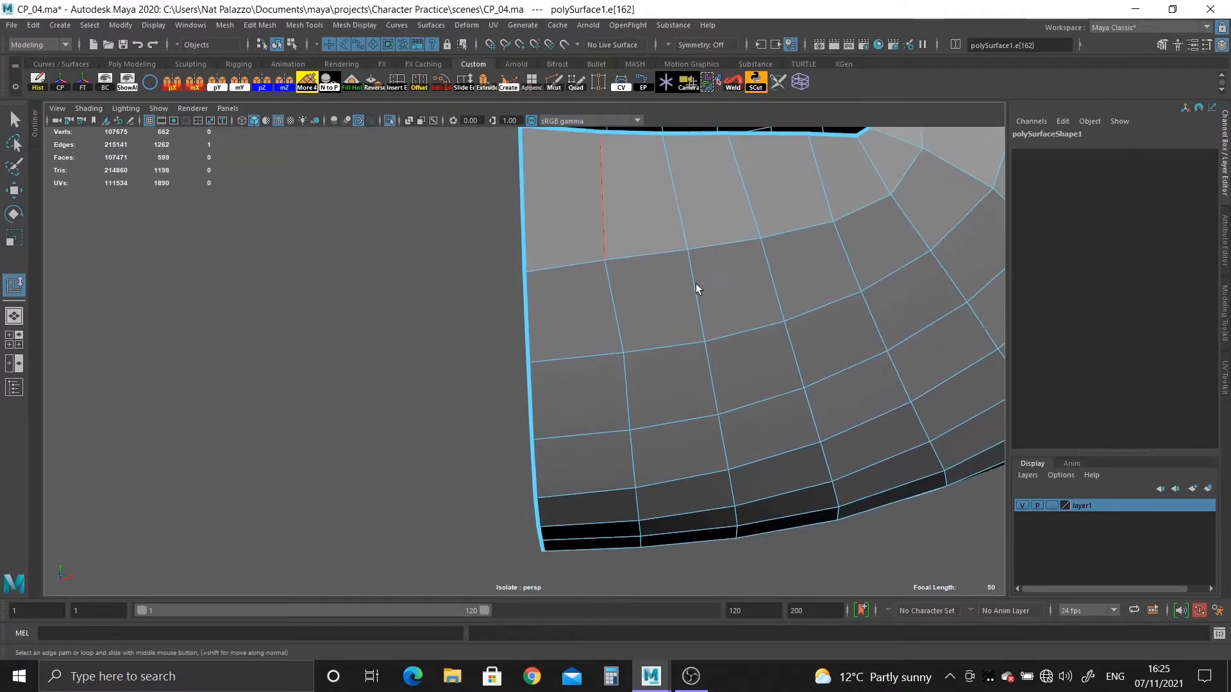
pyautogui.click(629, 375)
pyautogui.moveTo(664, 363); pyautogui.dragTo(661, 371, button='middle')
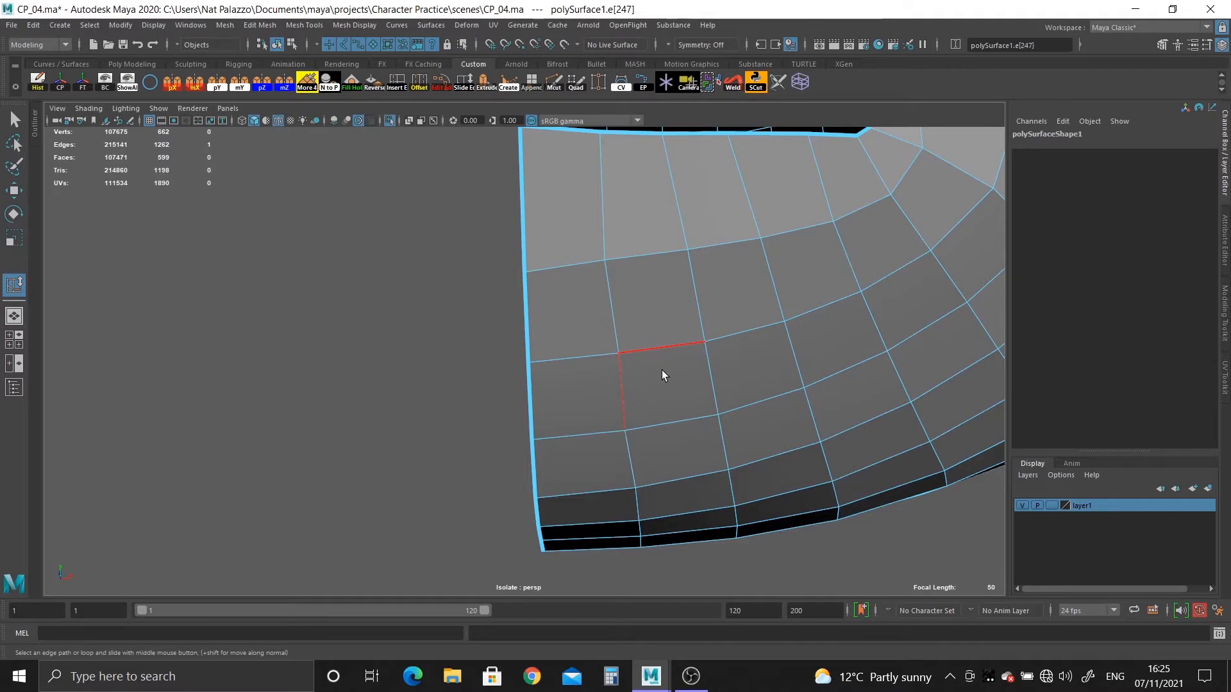
# Try smoothing the whole vertical edge loop beside the centre line with Edit Edge Flow.
pyautogui.keyDown('alt'); pyautogui.moveTo(678, 434); pyautogui.dragTo(701, 400); pyautogui.keyUp('alt')
pyautogui.moveTo(674, 379); pyautogui.dragTo(616, 327, button='right')
pyautogui.keyDown('alt'); pyautogui.moveTo(655, 455); pyautogui.dragTo(653, 324, button='middle'); pyautogui.keyUp('alt')
pyautogui.scroll(-3, 655, 347)
pyautogui.moveTo(655, 347); pyautogui.dragTo(654, 295, button='right')
pyautogui.doubleClick(592, 349)
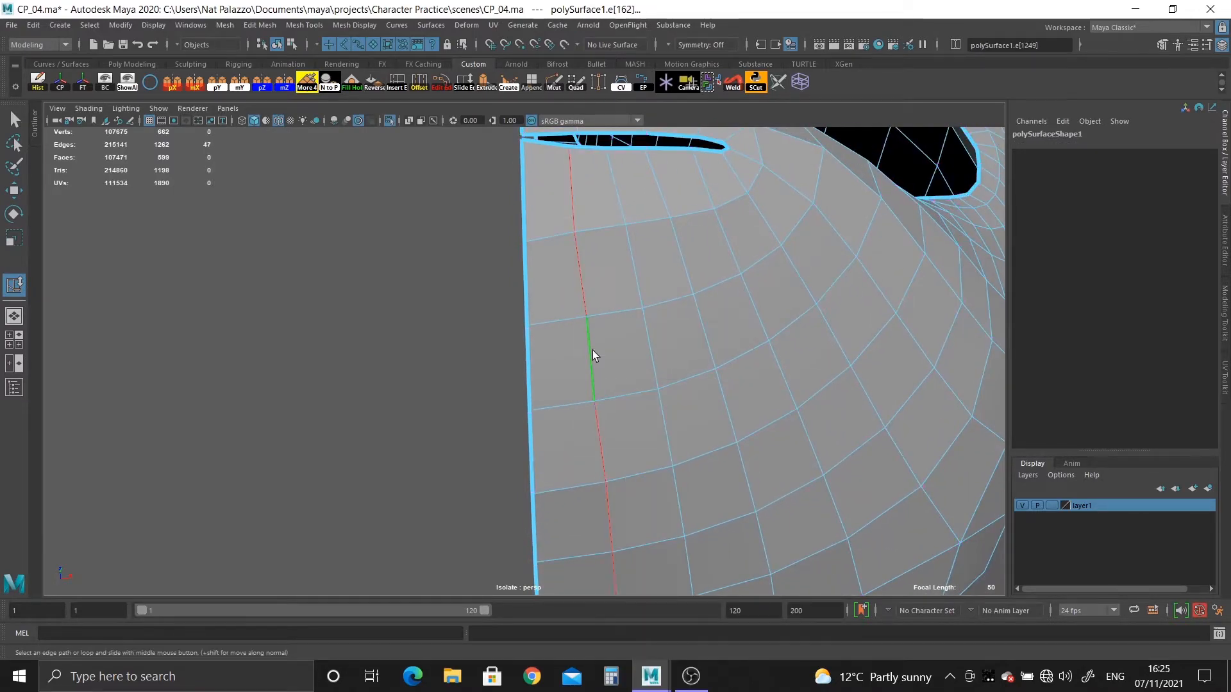
pyautogui.keyDown('alt'); pyautogui.moveTo(593, 350); pyautogui.dragTo(365, 285, button='right'); pyautogui.keyUp('alt')
pyautogui.keyDown('alt'); pyautogui.moveTo(365, 286); pyautogui.dragTo(452, 360); pyautogui.keyUp('alt')
pyautogui.keyDown('alt'); pyautogui.moveTo(670, 543); pyautogui.dragTo(671, 420, button='middle'); pyautogui.keyUp('alt')
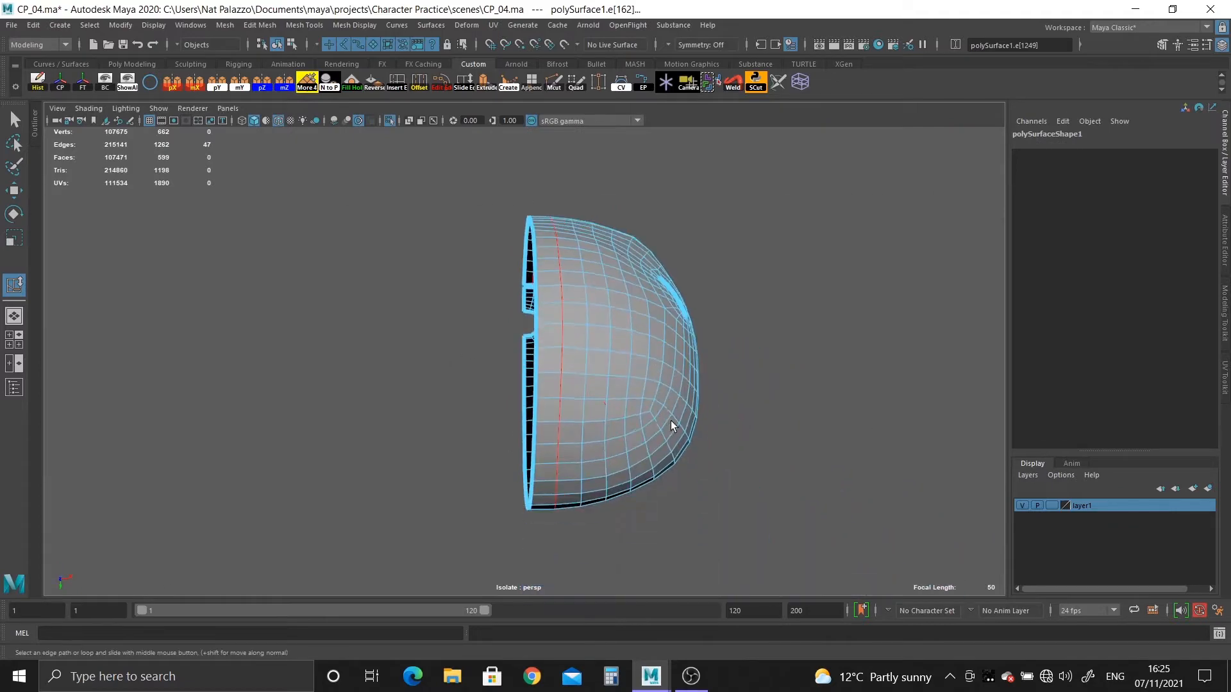
pyautogui.keyDown('alt'); pyautogui.moveTo(671, 421); pyautogui.dragTo(692, 247); pyautogui.keyUp('alt')
pyautogui.keyDown('alt'); pyautogui.moveTo(692, 248); pyautogui.dragTo(820, 631, button='right'); pyautogui.keyUp('alt')
pyautogui.keyDown('alt'); pyautogui.moveTo(659, 460); pyautogui.dragTo(586, 489, button='middle'); pyautogui.keyUp('alt')
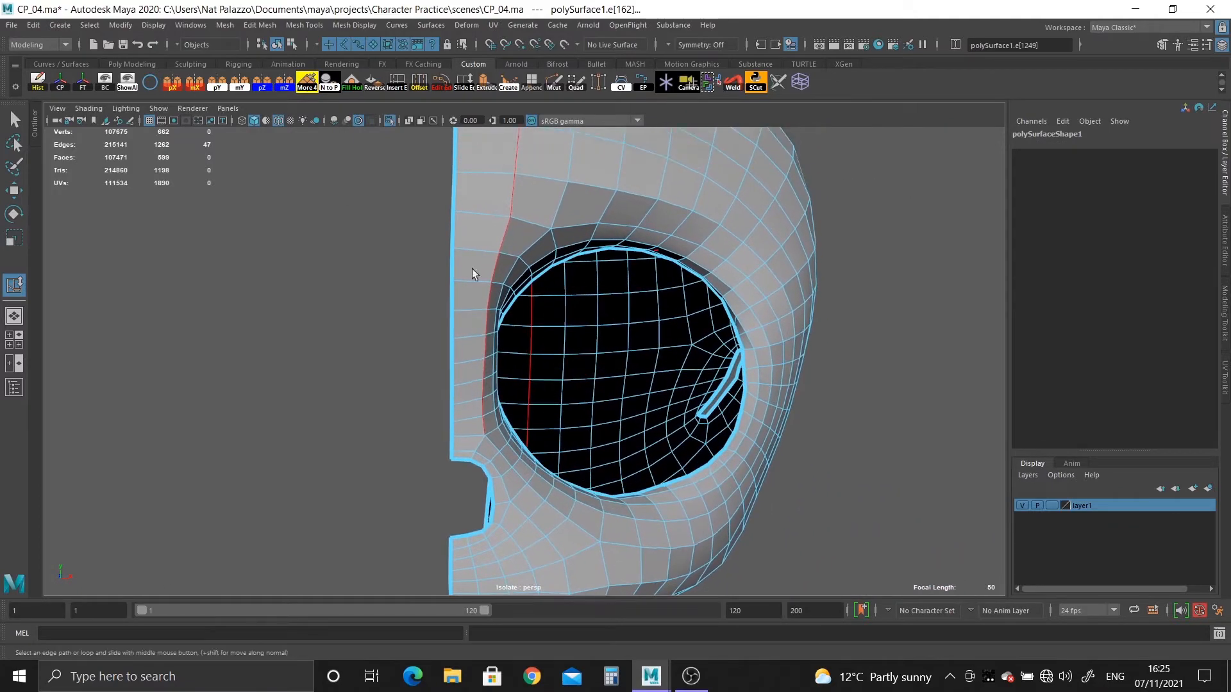
pyautogui.scroll(1, 472, 268)
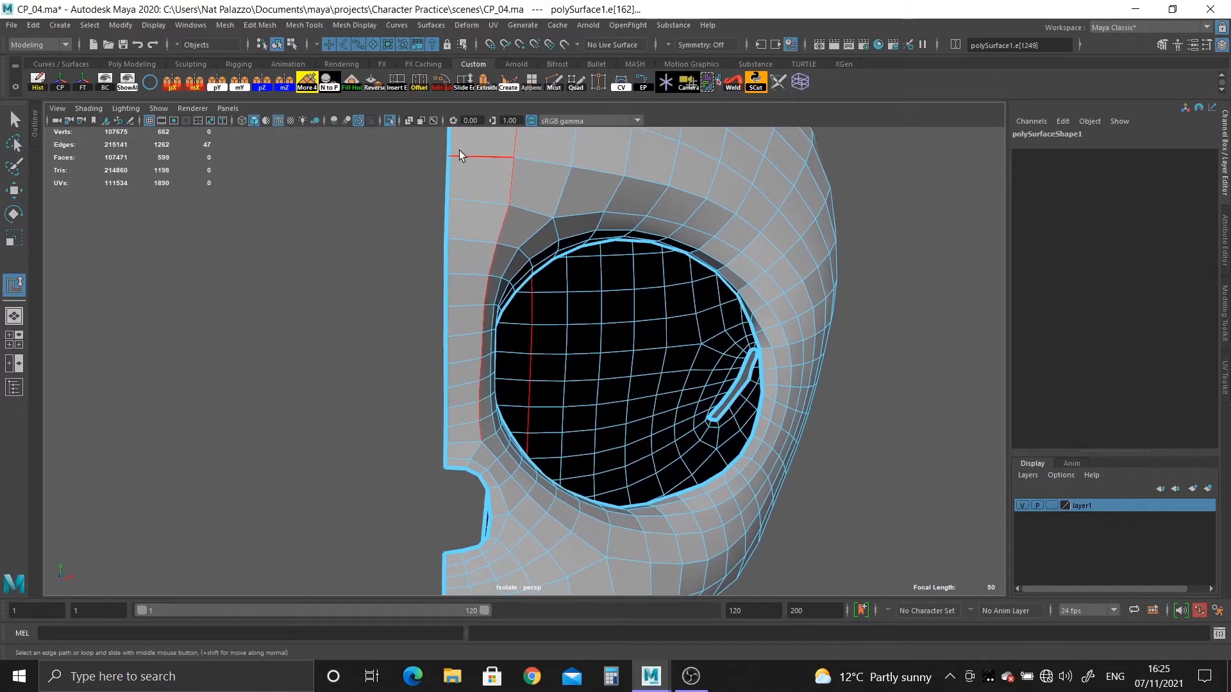
pyautogui.click(448, 86)
# Undo the edge flow adjustment on the vertical loop beside the centre line.
pyautogui.keyDown('alt'); pyautogui.moveTo(532, 406); pyautogui.dragTo(745, 491); pyautogui.keyUp('alt')
pyautogui.hotkey('ctrl', 'z')
pyautogui.hotkey('ctrl', 'z')
pyautogui.hotkey('ctrl', 'z')
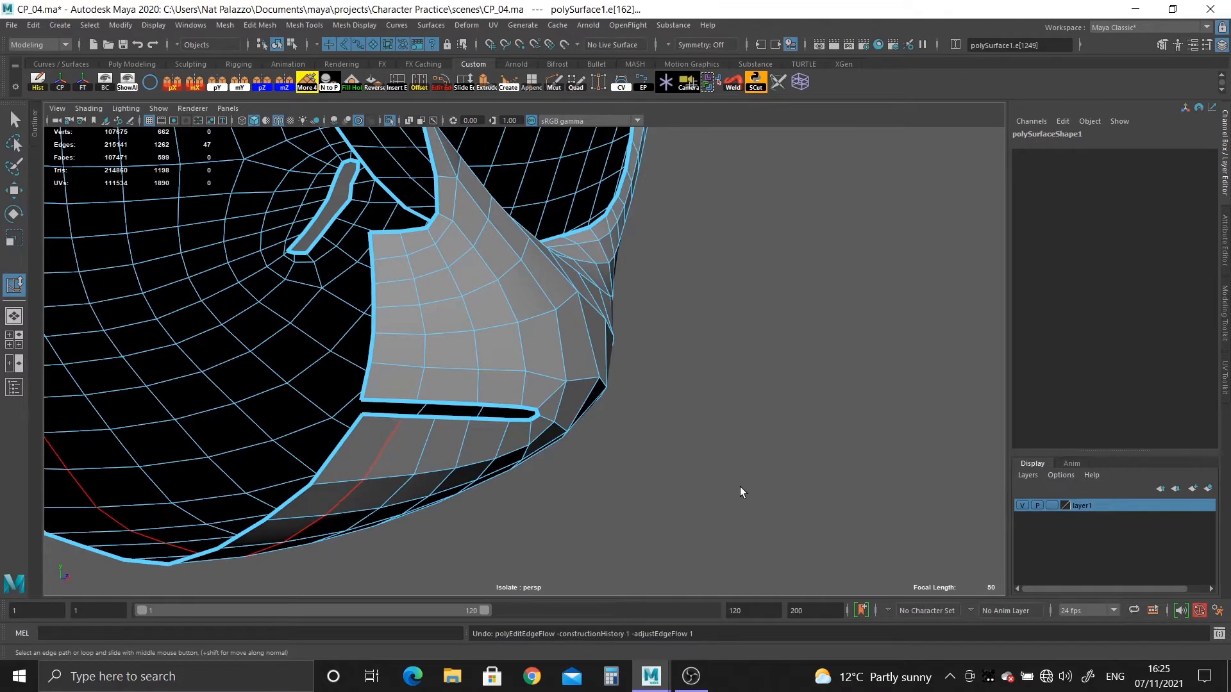
# Move the lower lip's centre vertex back in the side view until it nearly meets the neighbouring lip vertex.
pyautogui.keyDown('alt'); pyautogui.moveTo(625, 493); pyautogui.dragTo(441, 293); pyautogui.keyUp('alt')
pyautogui.keyDown('alt'); pyautogui.moveTo(441, 293); pyautogui.dragTo(440, 280, button='middle'); pyautogui.keyUp('alt')
pyautogui.scroll(2, 440, 280)
pyautogui.click(213, 272)
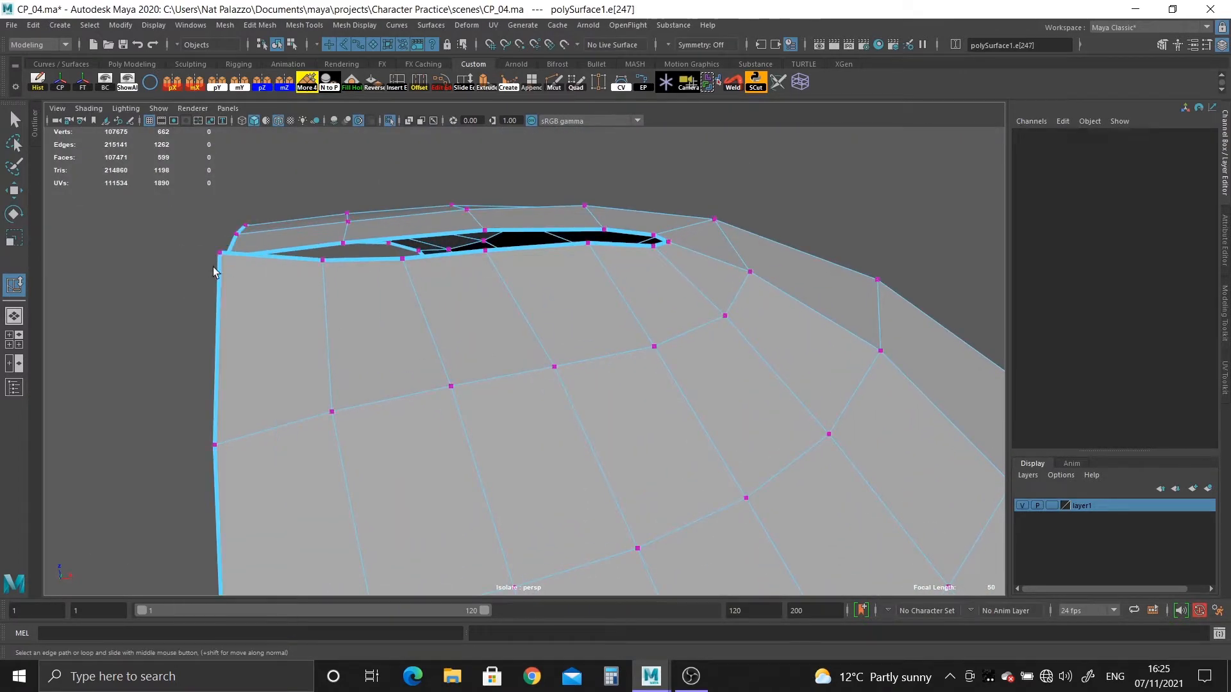
pyautogui.click(220, 253)
pyautogui.press('w')
pyautogui.press('space')
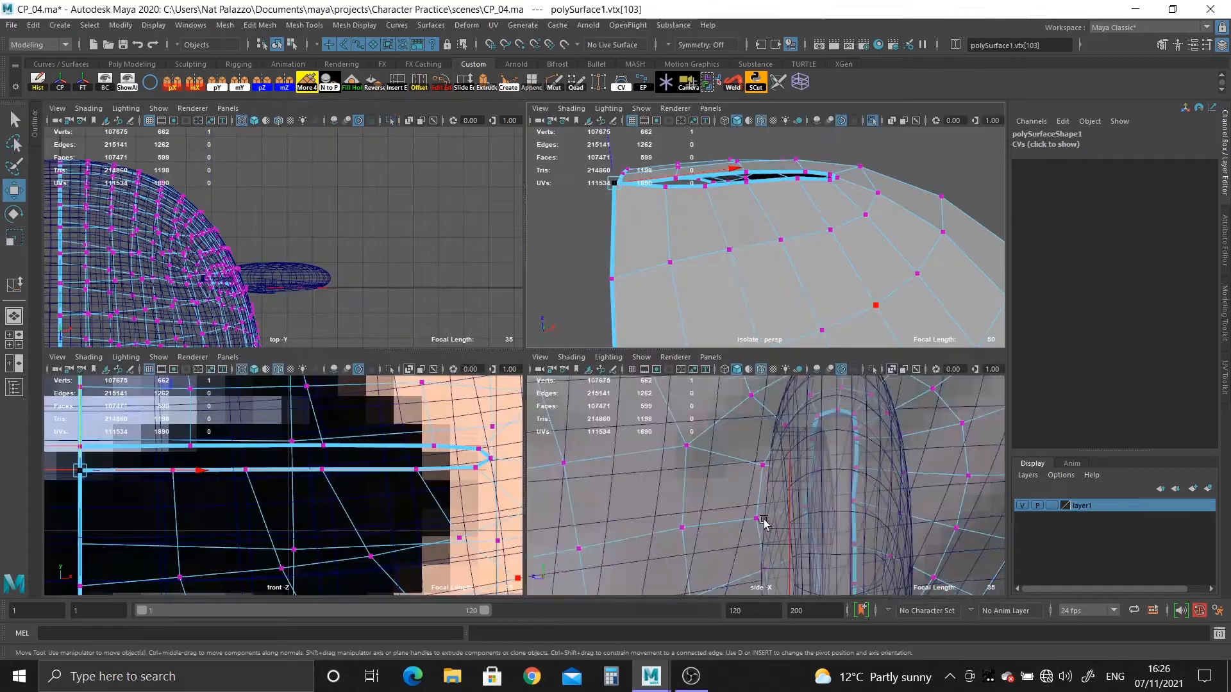
pyautogui.press('space')
pyautogui.press('f')
pyautogui.scroll(-2, 670, 473)
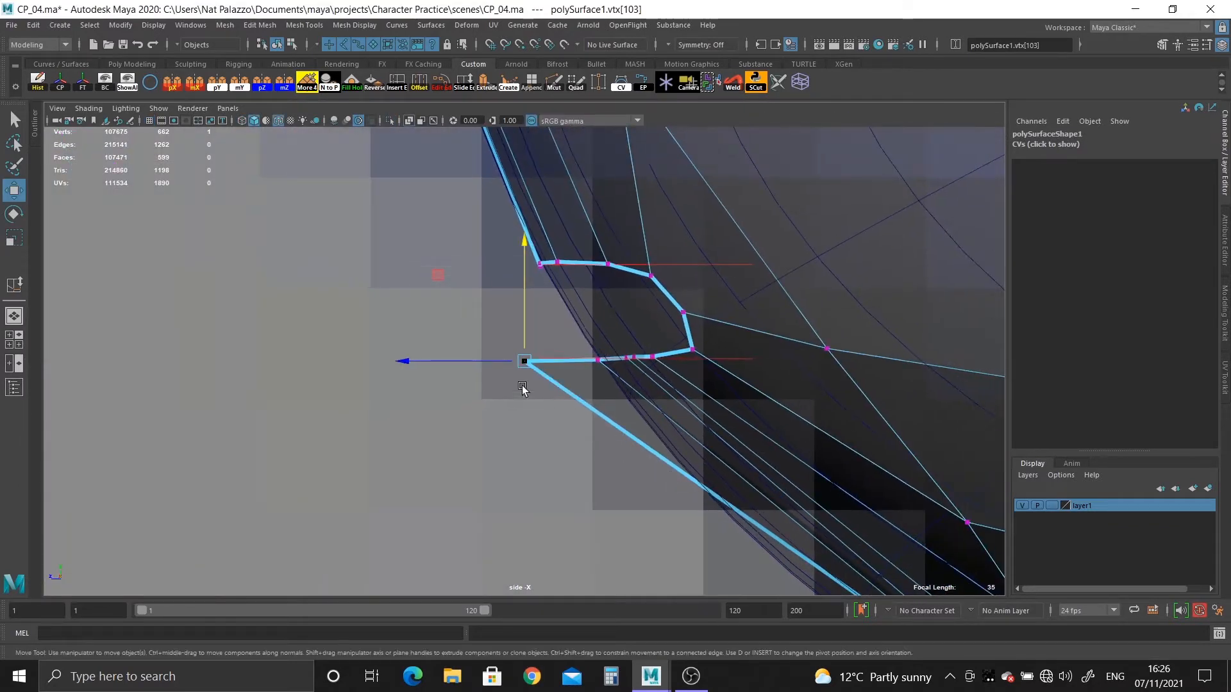
pyautogui.moveTo(404, 364); pyautogui.dragTo(466, 379)
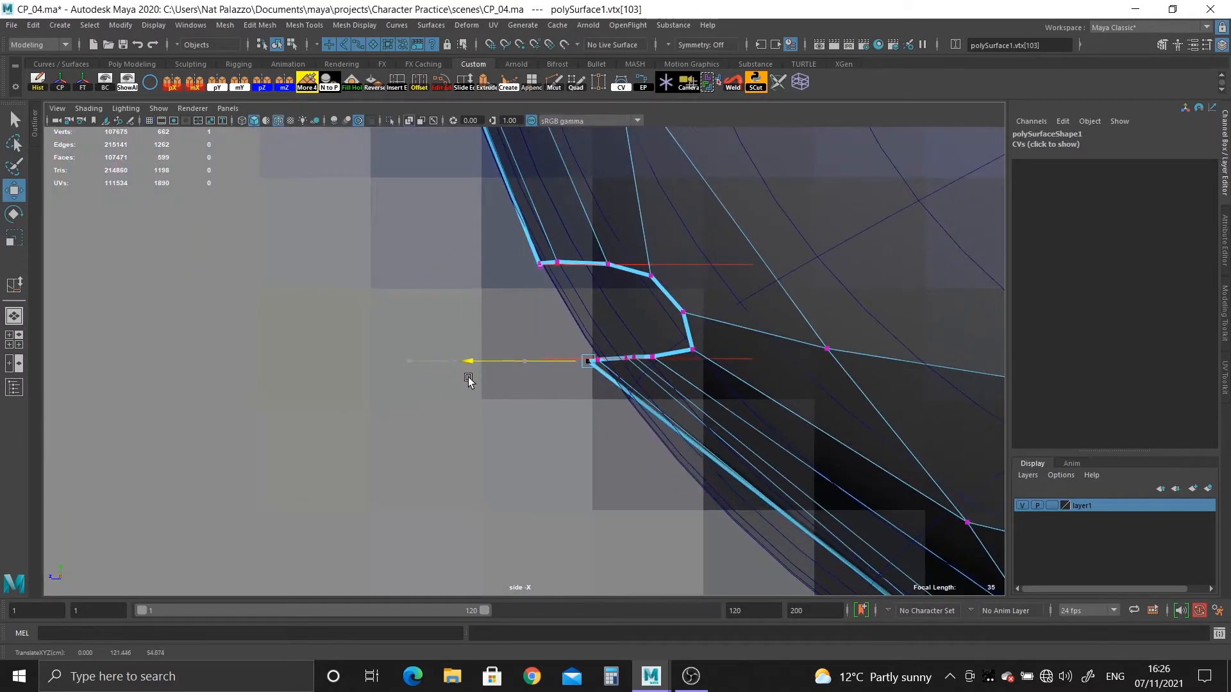
# Raise the lower lip's centre vertex and the vertex beside it onto the lower mouth guide line in the side view.
pyautogui.keyDown('alt'); pyautogui.moveTo(469, 381); pyautogui.dragTo(819, 512, button='right'); pyautogui.keyUp('alt')
pyautogui.keyDown('alt'); pyautogui.moveTo(819, 493); pyautogui.dragTo(459, 482, button='middle'); pyautogui.keyUp('alt')
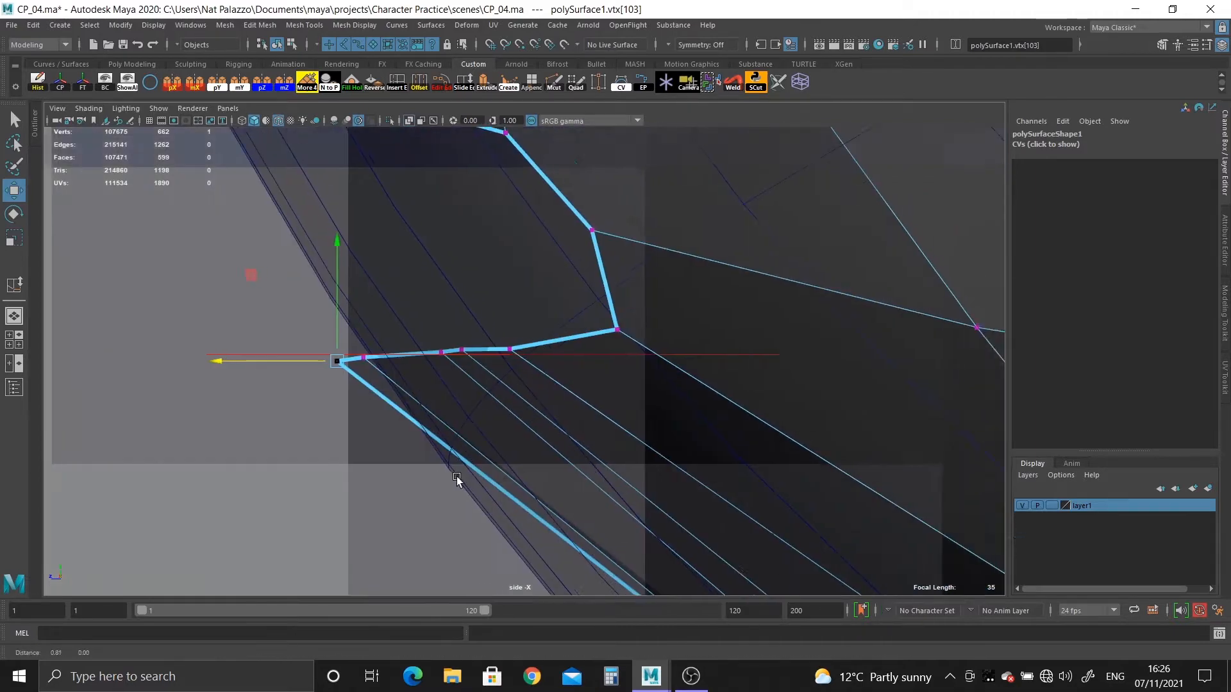
pyautogui.keyDown('alt'); pyautogui.moveTo(458, 482); pyautogui.dragTo(802, 599, button='right'); pyautogui.keyUp('alt')
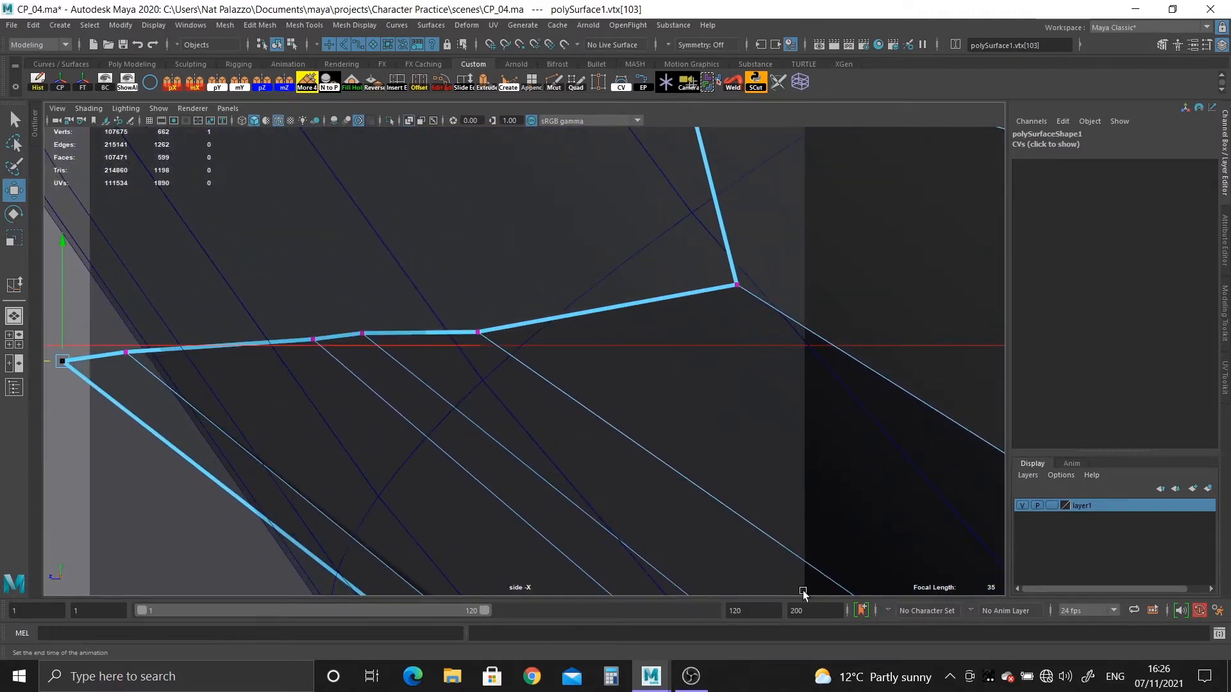
pyautogui.keyDown('alt'); pyautogui.moveTo(62, 309); pyautogui.dragTo(217, 309, button='middle'); pyautogui.keyUp('alt')
pyautogui.moveTo(217, 254); pyautogui.dragTo(216, 239)
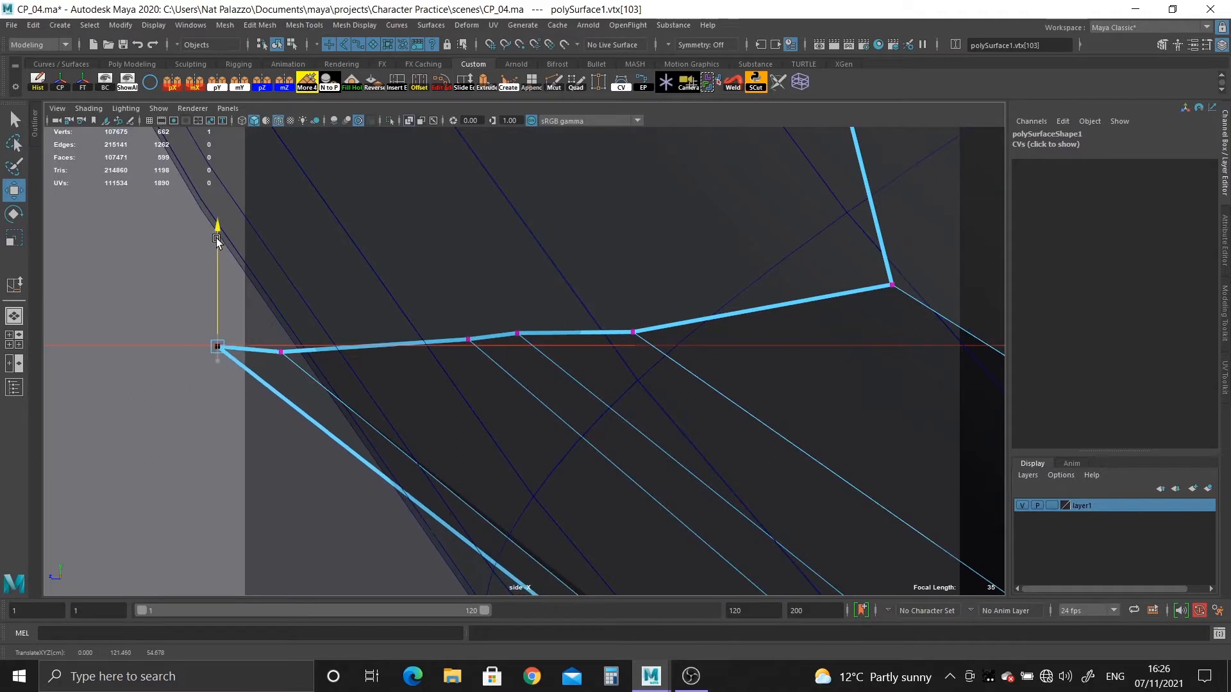
pyautogui.moveTo(280, 336); pyautogui.dragTo(292, 361)
pyautogui.moveTo(276, 317); pyautogui.dragTo(279, 311)
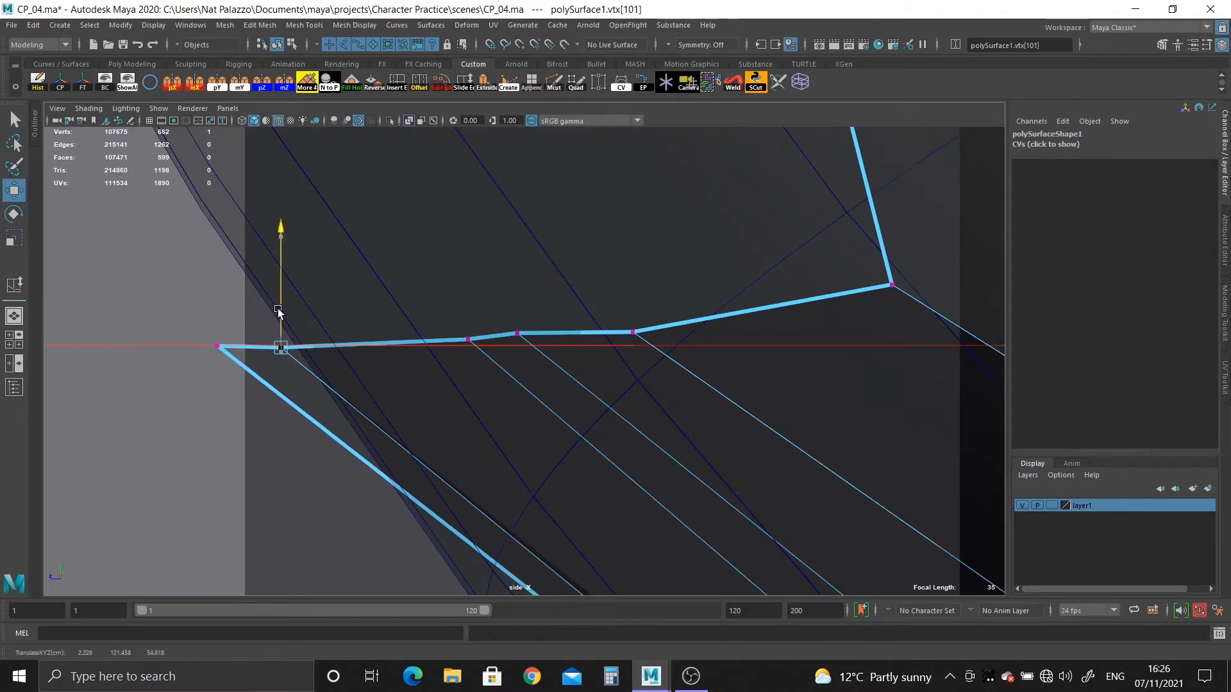
# Lower the next three lower-lip vertices vertically onto the lower mouth guide line.
pyautogui.moveTo(498, 312); pyautogui.dragTo(543, 351)
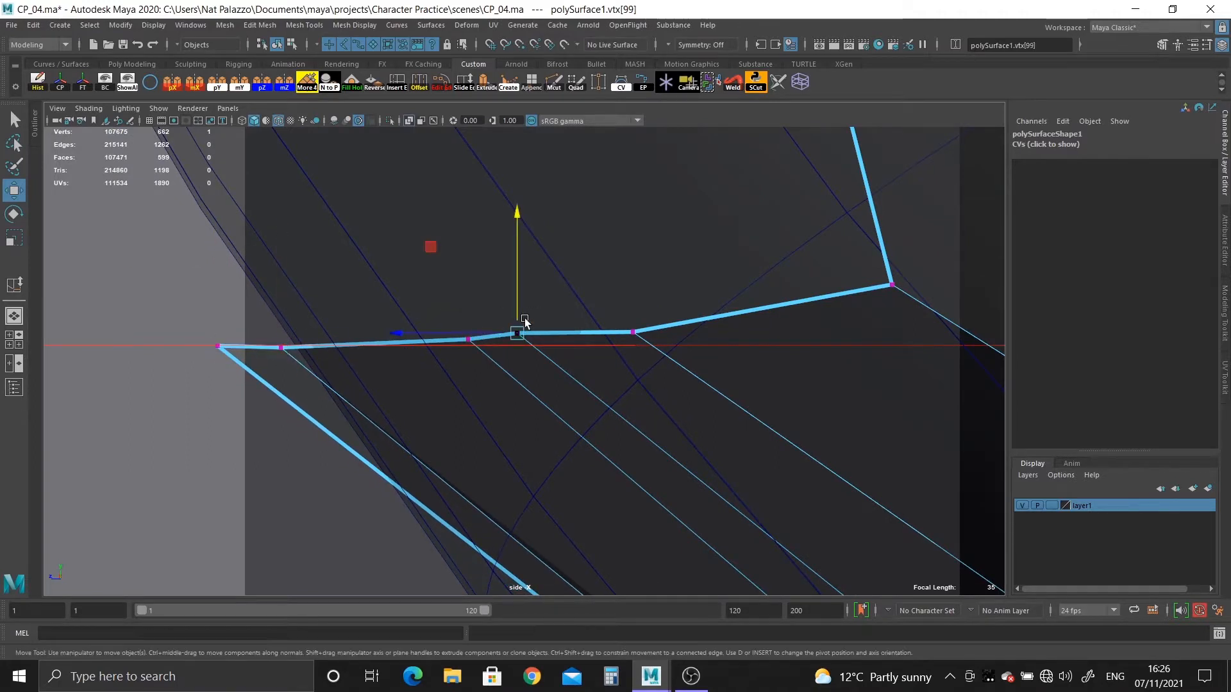
pyautogui.moveTo(518, 291); pyautogui.dragTo(516, 299)
pyautogui.moveTo(445, 313)
pyautogui.mouseDown()
pyautogui.moveTo(470, 340)
pyautogui.moveTo(468, 318)
pyautogui.mouseUp()
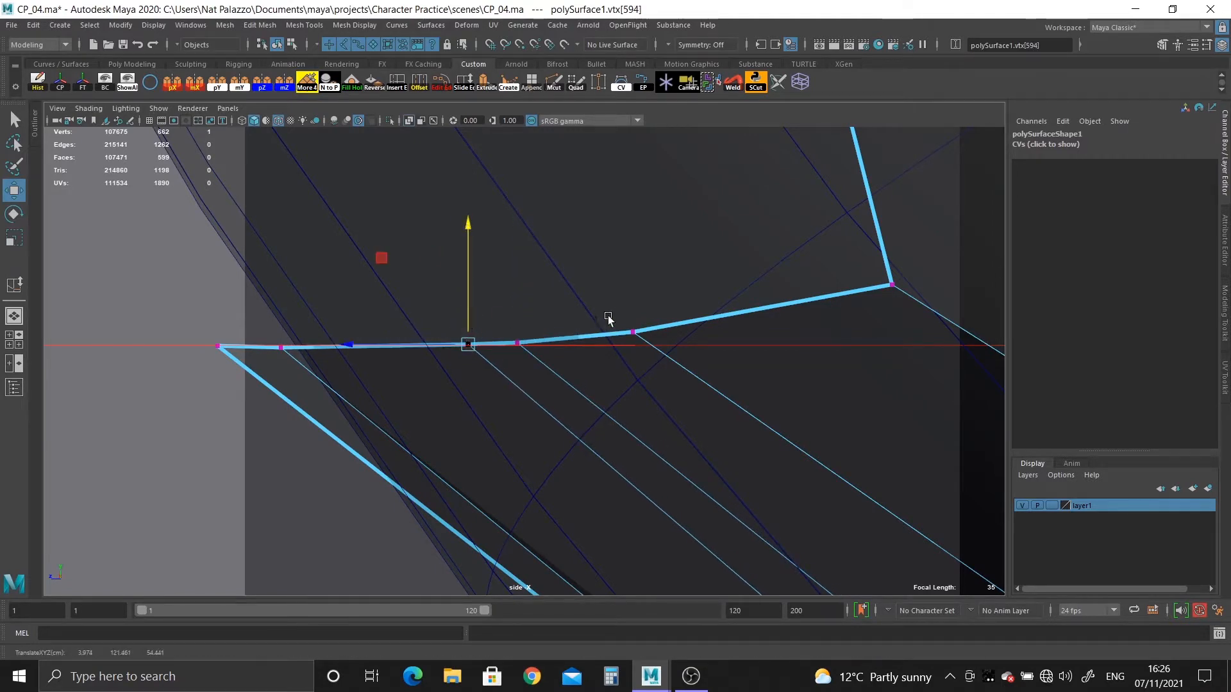
pyautogui.moveTo(608, 319); pyautogui.dragTo(633, 306)
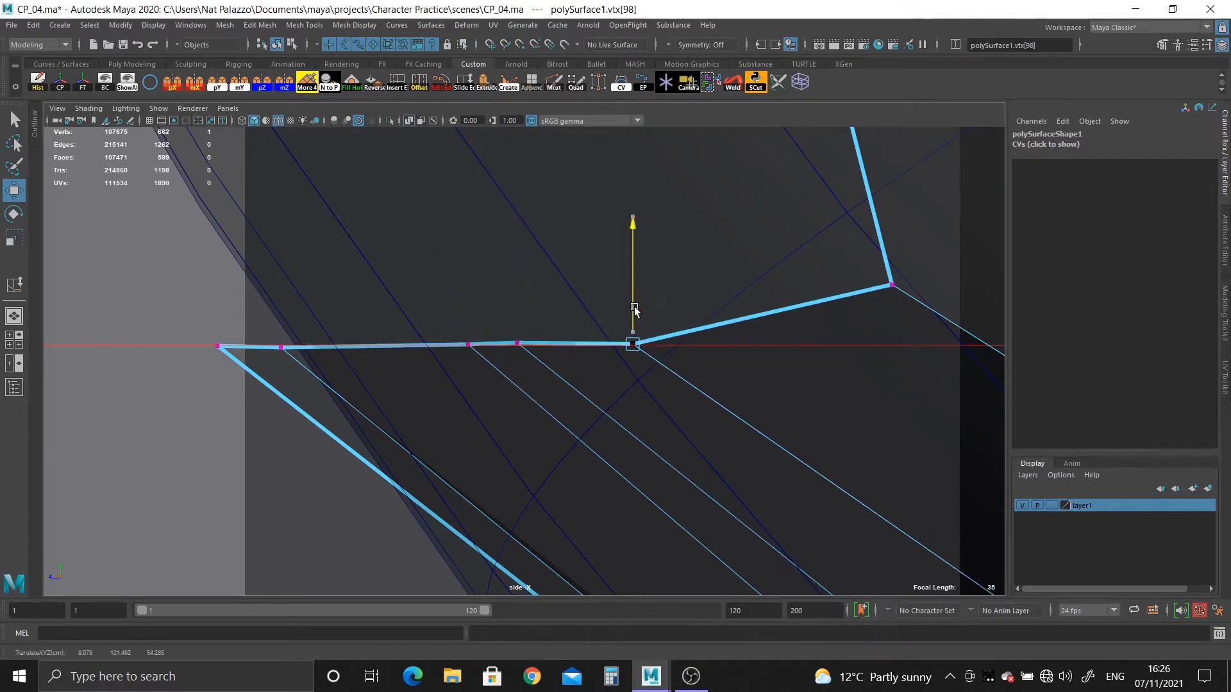
pyautogui.moveTo(511, 324); pyautogui.dragTo(528, 357)
pyautogui.moveTo(515, 300); pyautogui.dragTo(518, 302)
# Level the upper lip's centre vertex and the following upper-lip vertices on the upper mouth guide line in the side view.
pyautogui.keyDown('alt'); pyautogui.moveTo(795, 423); pyautogui.dragTo(648, 387, button='right'); pyautogui.keyUp('alt')
pyautogui.keyDown('alt'); pyautogui.moveTo(648, 387); pyautogui.dragTo(647, 420, button='middle'); pyautogui.keyUp('alt')
pyautogui.keyDown('alt'); pyautogui.moveTo(648, 420); pyautogui.dragTo(769, 612, button='right'); pyautogui.keyUp('alt')
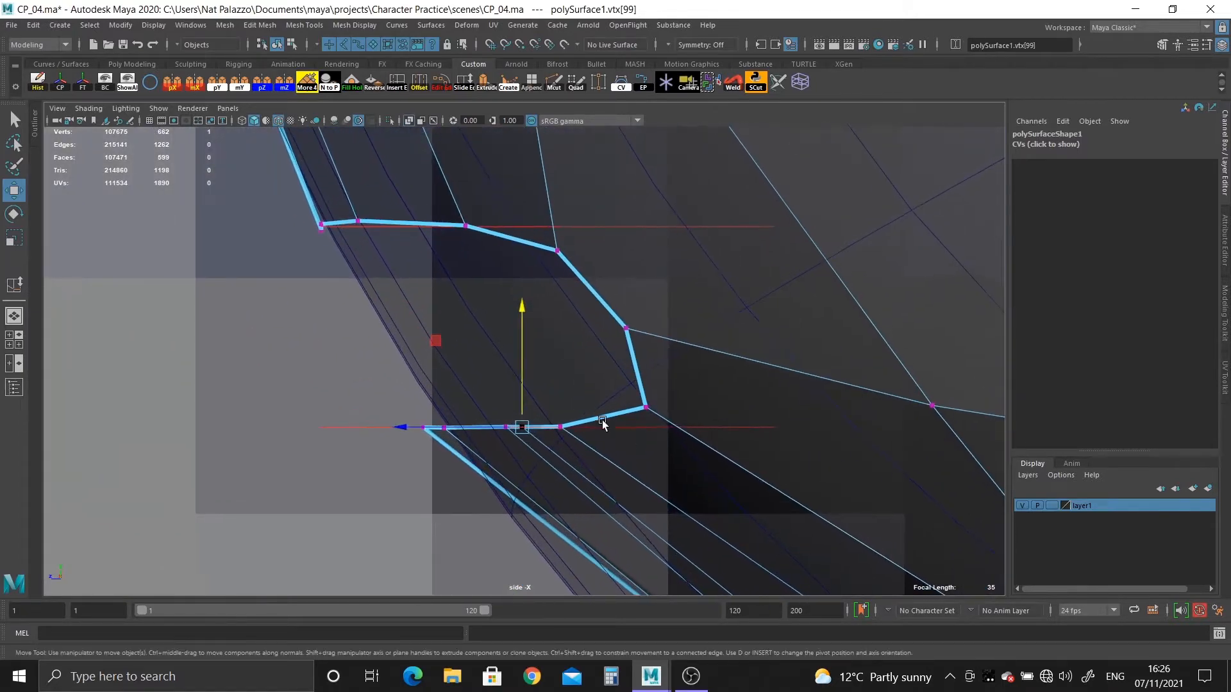
pyautogui.keyDown('alt'); pyautogui.moveTo(415, 307); pyautogui.dragTo(615, 440, button='middle'); pyautogui.keyUp('alt')
pyautogui.keyDown('alt'); pyautogui.moveTo(615, 440); pyautogui.dragTo(849, 645, button='right'); pyautogui.keyUp('alt')
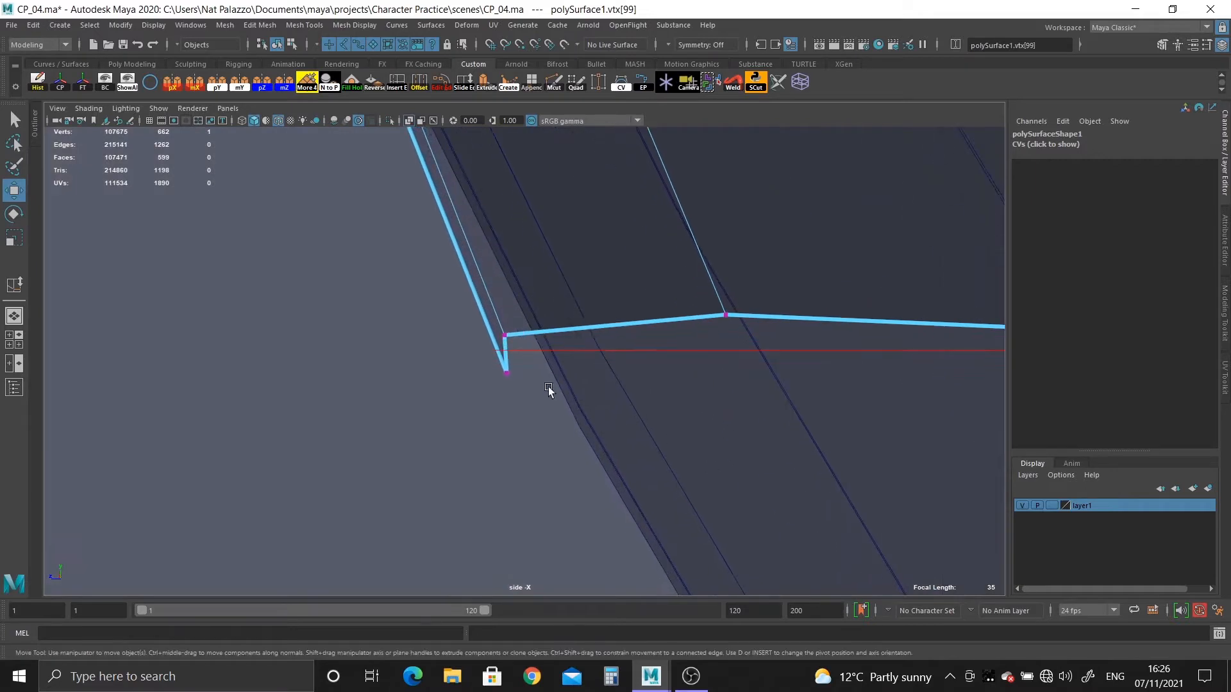
pyautogui.moveTo(508, 373); pyautogui.dragTo(518, 348)
pyautogui.click(722, 316)
pyautogui.moveTo(722, 316); pyautogui.dragTo(741, 346)
pyautogui.keyDown('alt'); pyautogui.moveTo(756, 398); pyautogui.dragTo(452, 398, button='middle'); pyautogui.keyUp('alt')
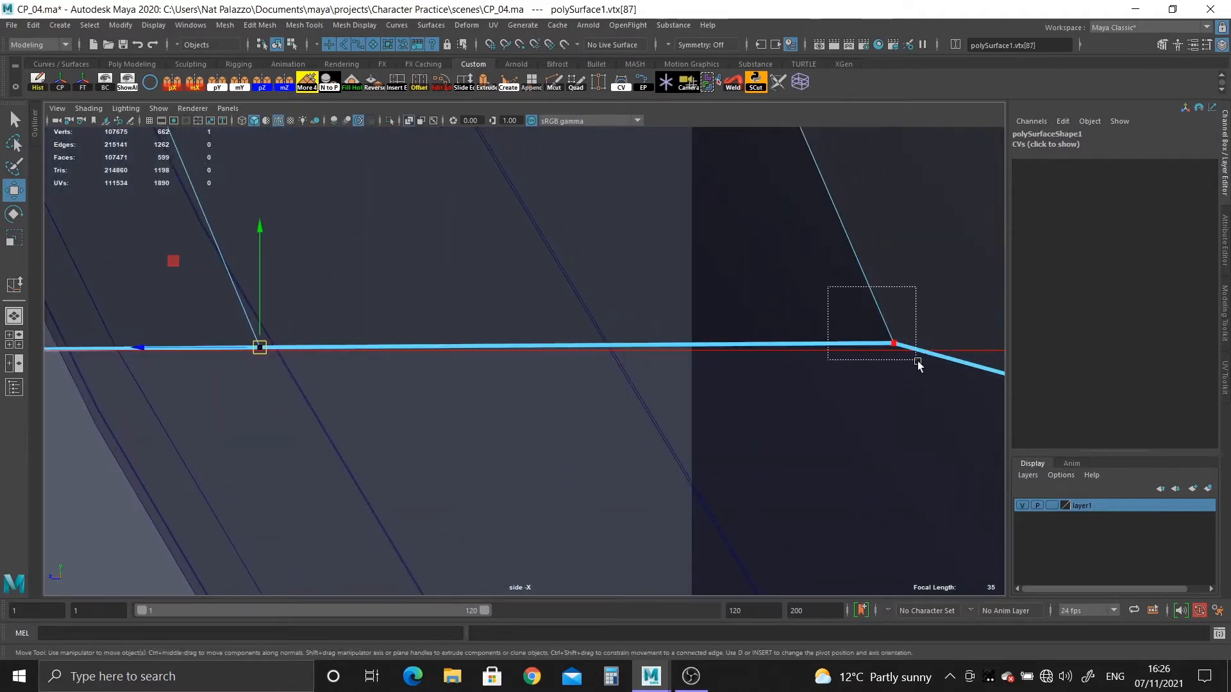
pyautogui.moveTo(900, 331); pyautogui.dragTo(896, 338)
pyautogui.press('f')
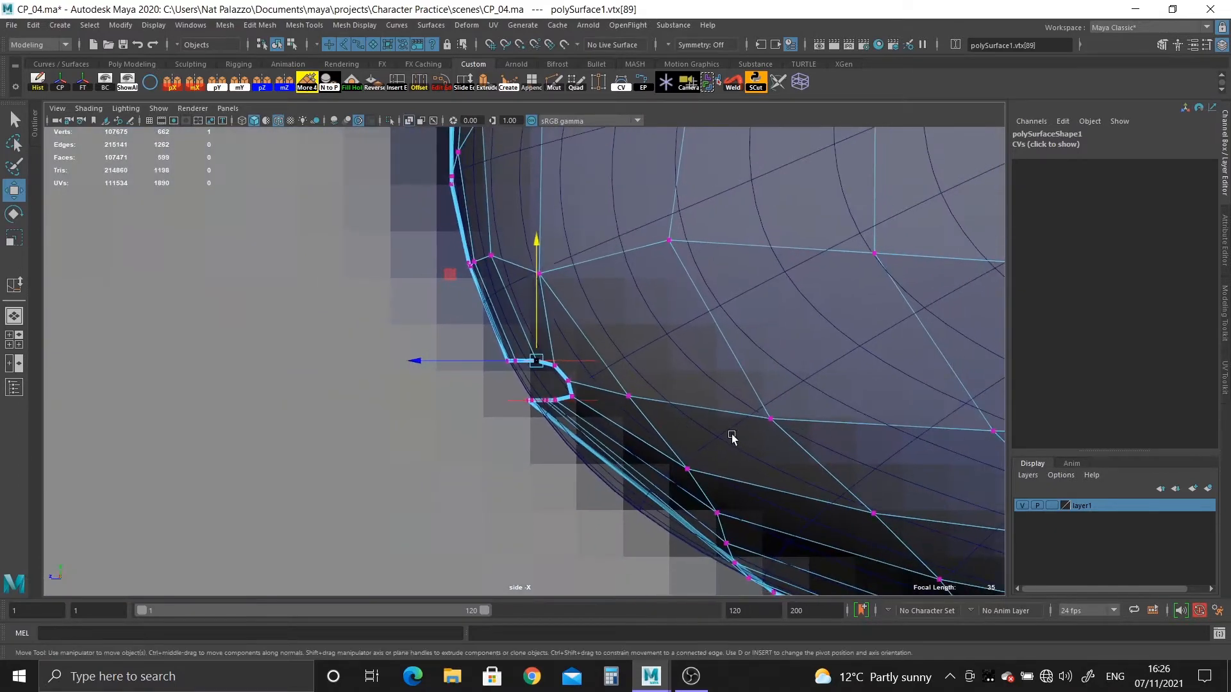
# Examine the levelled lip edges and the topology around the mouth corner from several angles in perspective.
pyautogui.press('space')
pyautogui.press('space')
pyautogui.keyDown('alt'); pyautogui.moveTo(565, 402); pyautogui.dragTo(613, 473); pyautogui.keyUp('alt')
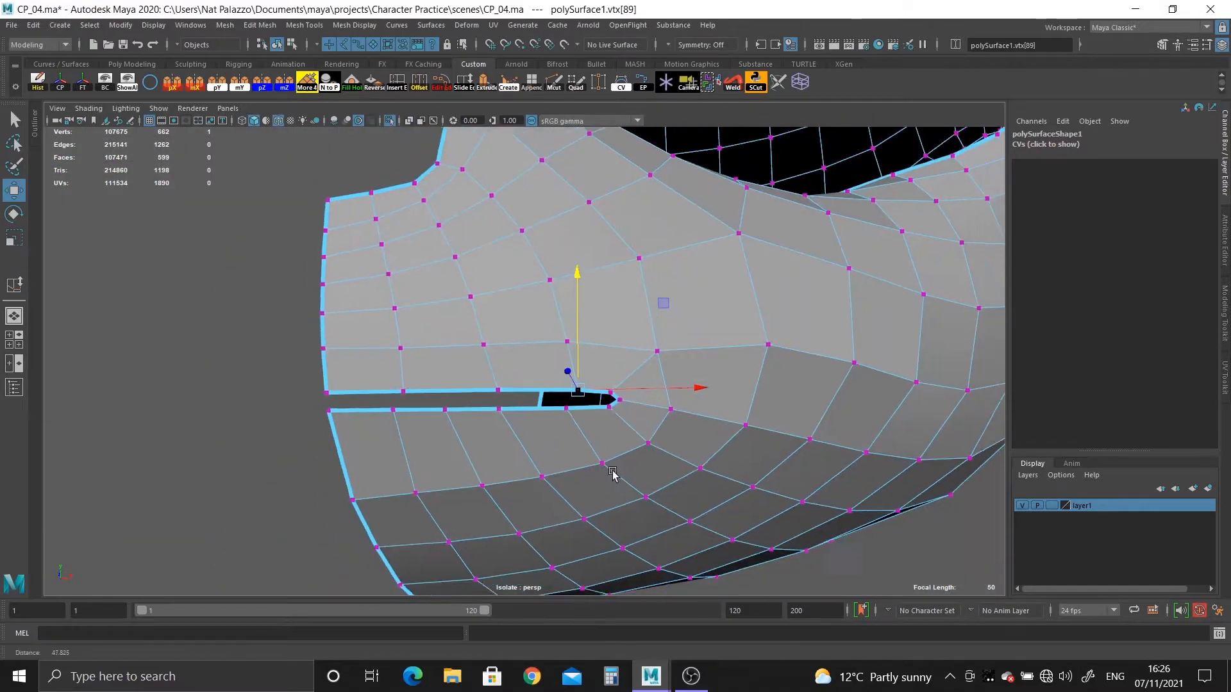
pyautogui.scroll(-4, 613, 472)
pyautogui.moveTo(490, 386)
pyautogui.keyDown('alt'); pyautogui.mouseDown()
pyautogui.moveTo(549, 383)
pyautogui.moveTo(477, 385)
pyautogui.mouseUp(); pyautogui.keyUp('alt')
pyautogui.keyDown('alt'); pyautogui.moveTo(555, 386); pyautogui.dragTo(436, 409, button='middle'); pyautogui.keyUp('alt')
pyautogui.keyDown('alt'); pyautogui.moveTo(464, 396); pyautogui.dragTo(440, 346, button='right'); pyautogui.keyUp('alt')
pyautogui.keyDown('alt'); pyautogui.moveTo(440, 346); pyautogui.dragTo(436, 394, button='middle'); pyautogui.keyUp('alt')
pyautogui.keyDown('alt'); pyautogui.moveTo(436, 394); pyautogui.dragTo(605, 530, button='right'); pyautogui.keyUp('alt')
pyautogui.keyDown('alt'); pyautogui.moveTo(588, 518); pyautogui.dragTo(574, 372, button='middle'); pyautogui.keyUp('alt')
pyautogui.keyDown('alt'); pyautogui.moveTo(513, 410); pyautogui.dragTo(530, 420, button='right'); pyautogui.keyUp('alt')
pyautogui.keyDown('alt'); pyautogui.moveTo(530, 421); pyautogui.dragTo(668, 419, button='middle'); pyautogui.keyUp('alt')
pyautogui.keyDown('alt'); pyautogui.moveTo(401, 378); pyautogui.dragTo(428, 391); pyautogui.keyUp('alt')
pyautogui.keyDown('alt'); pyautogui.moveTo(442, 394); pyautogui.dragTo(512, 432, button='right'); pyautogui.keyUp('alt')
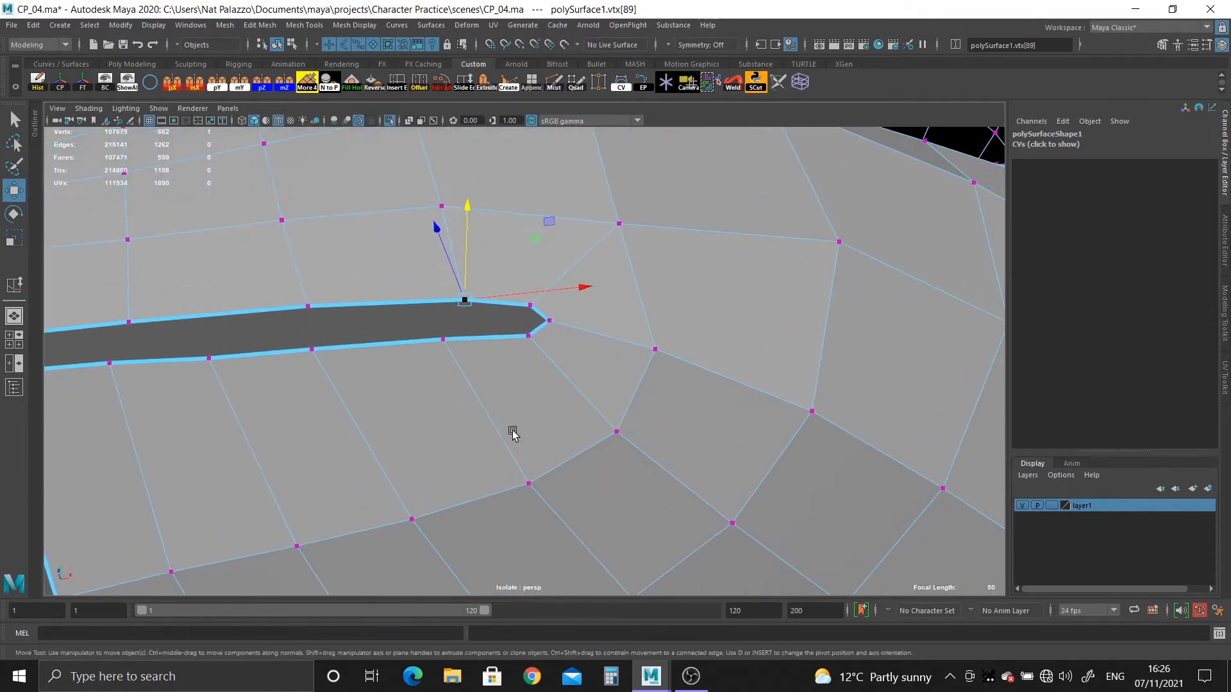
# Insert an edge loop around the mouth opening with Multi-Cut, midway between the lip border and the surrounding loop.
pyautogui.click(553, 86)
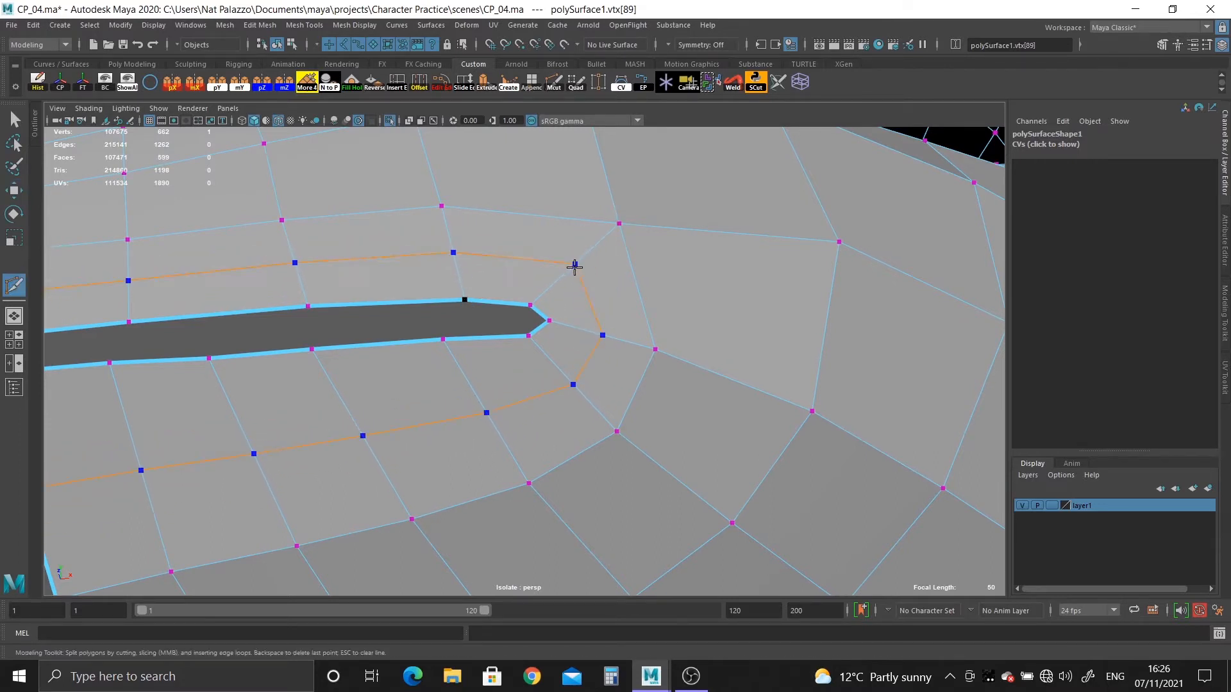
pyautogui.keyDown('ctrl'); pyautogui.click(574, 267); pyautogui.keyUp('ctrl')
pyautogui.keyDown('alt'); pyautogui.moveTo(667, 398); pyautogui.dragTo(347, 373); pyautogui.keyUp('alt')
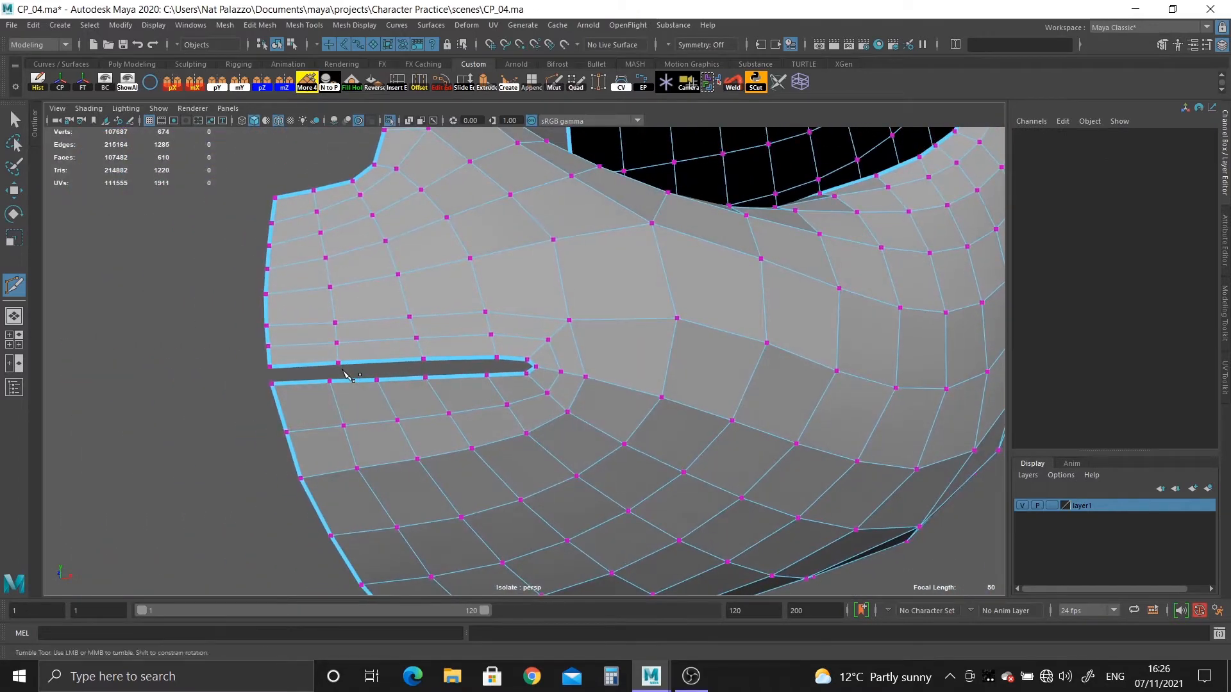
pyautogui.keyDown('alt'); pyautogui.moveTo(343, 370); pyautogui.dragTo(39, 142, button='right'); pyautogui.keyUp('alt')
# Select the whole new edge loop around the mouth and apply Edit Edge Flow to it.
pyautogui.moveTo(404, 277); pyautogui.dragTo(424, 321, button='right')
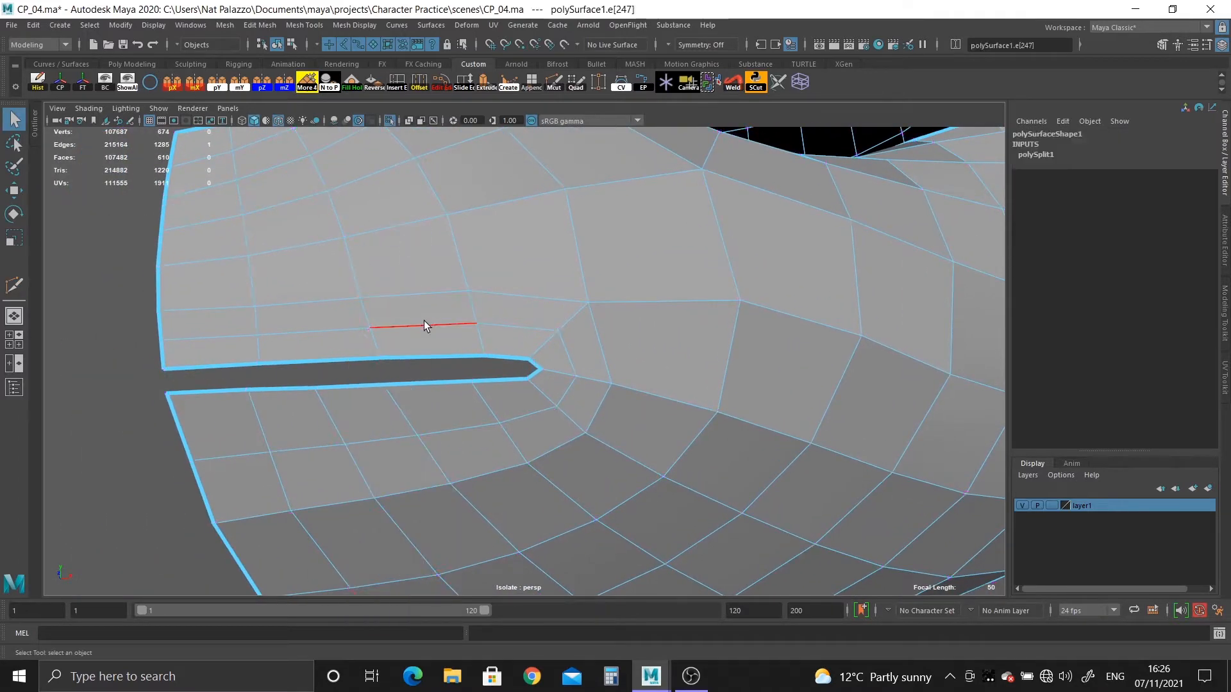
pyautogui.doubleClick(424, 323)
pyautogui.click(442, 82)
pyautogui.keyDown('alt'); pyautogui.moveTo(578, 319); pyautogui.dragTo(625, 327); pyautogui.keyUp('alt')
pyautogui.keyDown('alt'); pyautogui.moveTo(624, 327); pyautogui.dragTo(353, 278, button='right'); pyautogui.keyUp('alt')
pyautogui.keyDown('alt'); pyautogui.moveTo(507, 288); pyautogui.dragTo(507, 418, button='middle'); pyautogui.keyUp('alt')
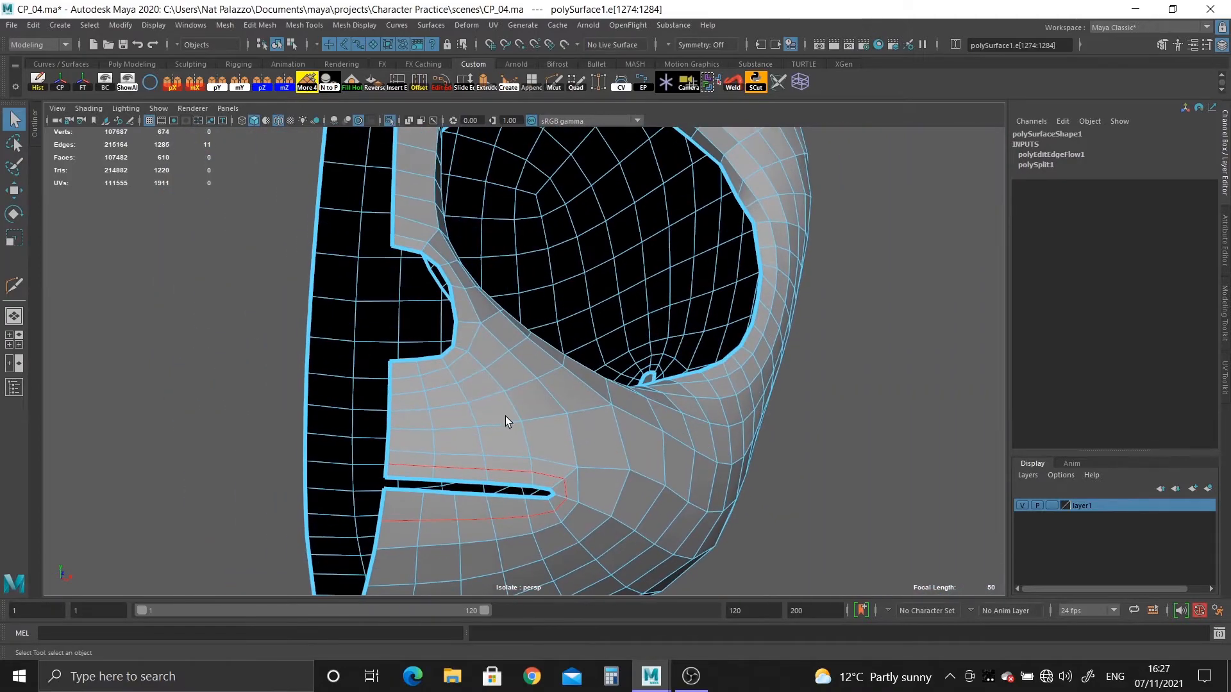
# Frame the narrow ear opening on the side of the head and turn off the isolated view of the retopologized mesh.
pyautogui.keyDown('alt'); pyautogui.moveTo(506, 418); pyautogui.dragTo(458, 435); pyautogui.keyUp('alt')
pyautogui.keyDown('alt'); pyautogui.moveTo(458, 436); pyautogui.dragTo(315, 249, button='right'); pyautogui.keyUp('alt')
pyautogui.keyDown('alt'); pyautogui.moveTo(521, 273); pyautogui.dragTo(521, 377, button='middle'); pyautogui.keyUp('alt')
pyautogui.keyDown('alt'); pyautogui.moveTo(521, 376); pyautogui.dragTo(421, 280); pyautogui.keyUp('alt')
pyautogui.keyDown('alt'); pyautogui.moveTo(421, 280); pyautogui.dragTo(641, 472, button='right'); pyautogui.keyUp('alt')
pyautogui.press('f')
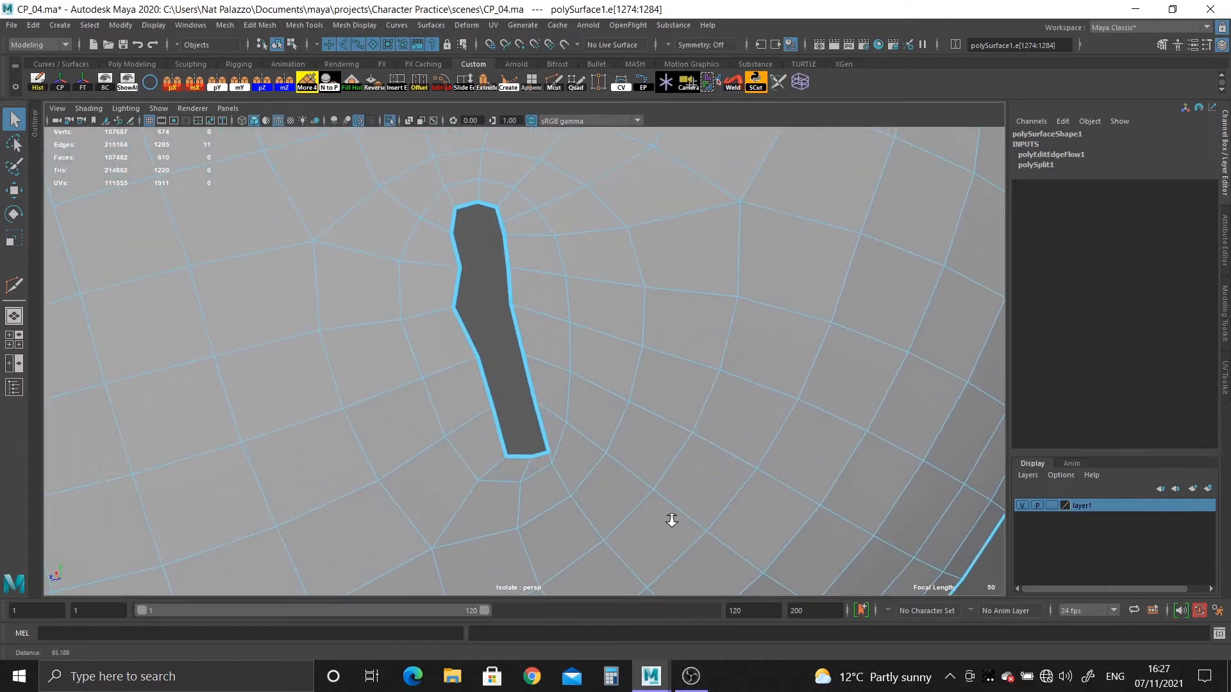
pyautogui.moveTo(539, 260); pyautogui.dragTo(608, 245, button='right')
pyautogui.click(390, 120)
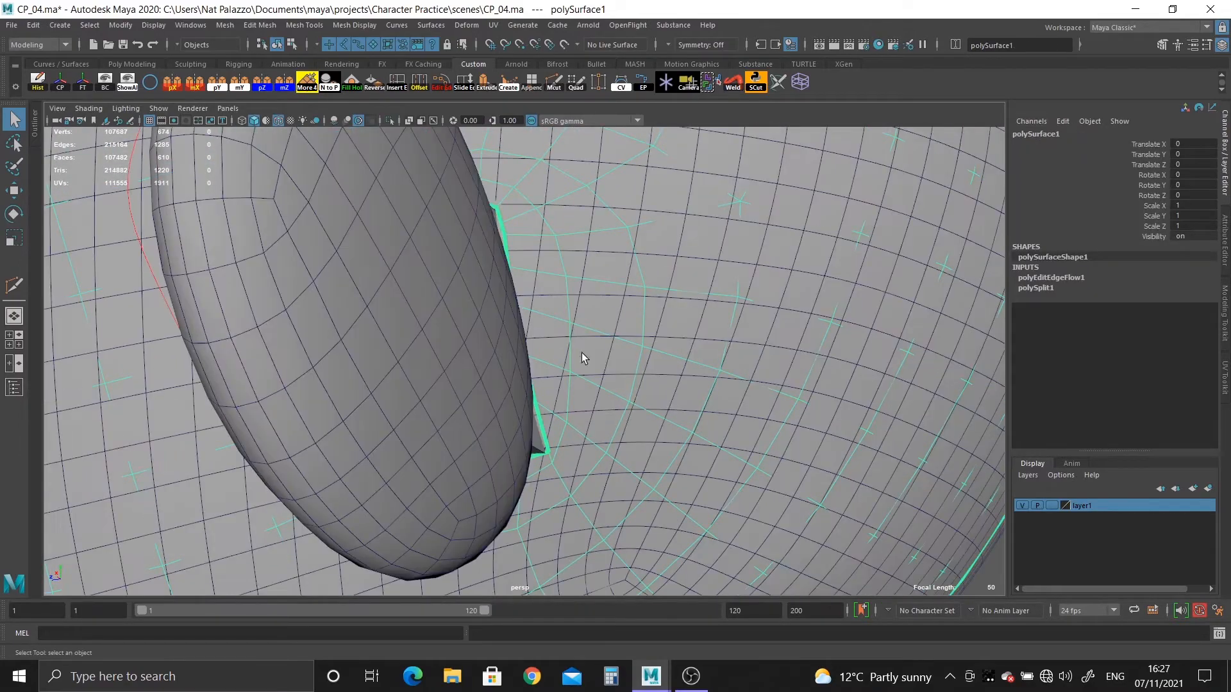
# Select the ear mesh together with the retopologized head mesh and isolate both.
pyautogui.keyDown('alt'); pyautogui.moveTo(582, 352); pyautogui.dragTo(752, 364); pyautogui.keyUp('alt')
pyautogui.click(753, 364)
pyautogui.keyDown('alt'); pyautogui.moveTo(700, 445); pyautogui.dragTo(420, 328, button='right'); pyautogui.keyUp('alt')
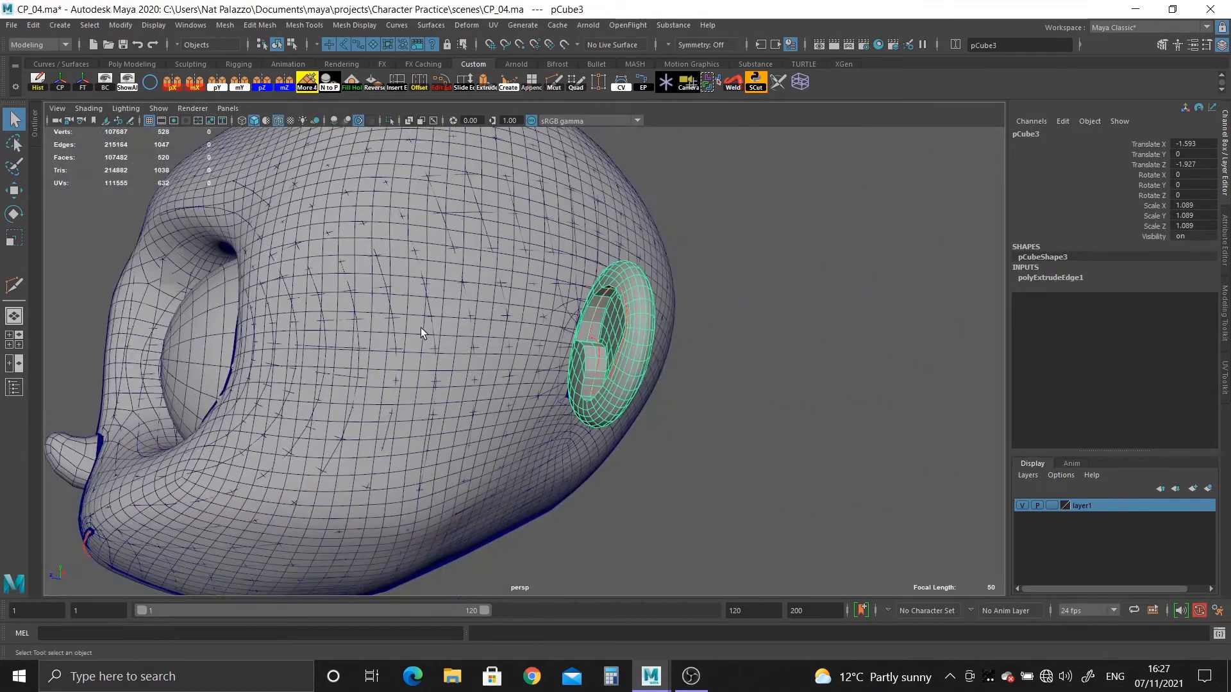
pyautogui.click(459, 346)
pyautogui.click(459, 348)
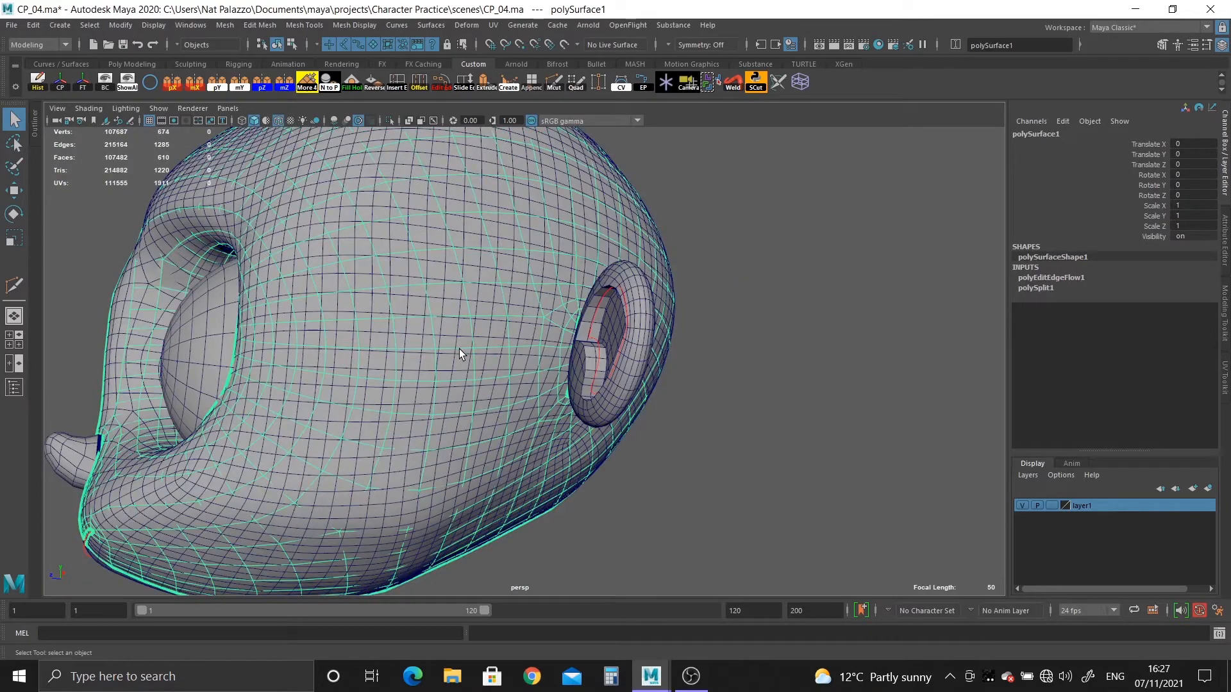
pyautogui.click(620, 405)
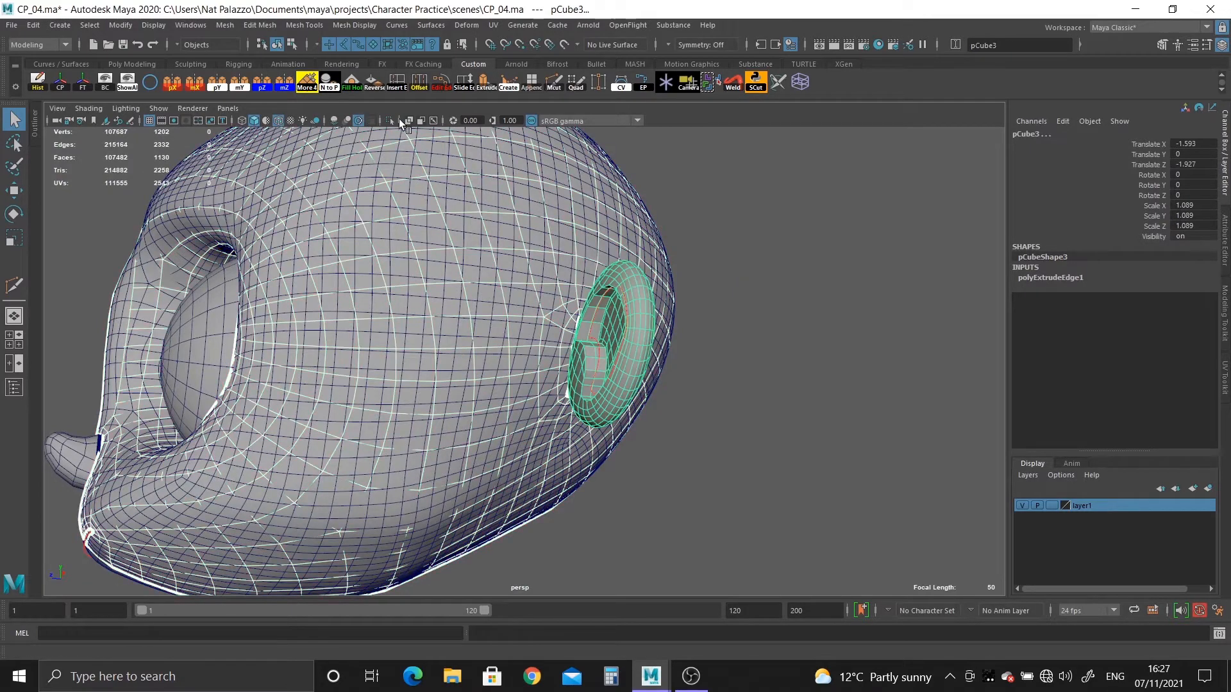
pyautogui.click(388, 121)
# Try to move the border vertex at the lower end of the head's ear opening, then undo the move.
pyautogui.keyDown('alt'); pyautogui.moveTo(472, 214); pyautogui.dragTo(702, 447, button='right'); pyautogui.keyUp('alt')
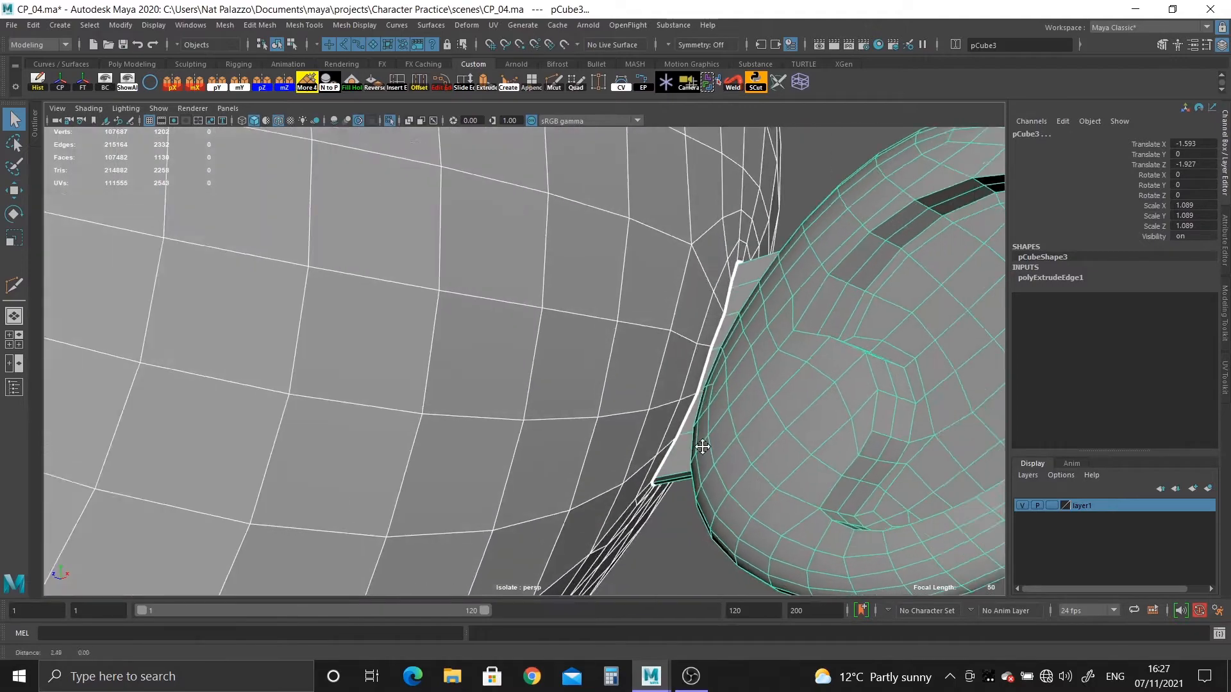
pyautogui.keyDown('alt'); pyautogui.moveTo(702, 446); pyautogui.dragTo(601, 412); pyautogui.keyUp('alt')
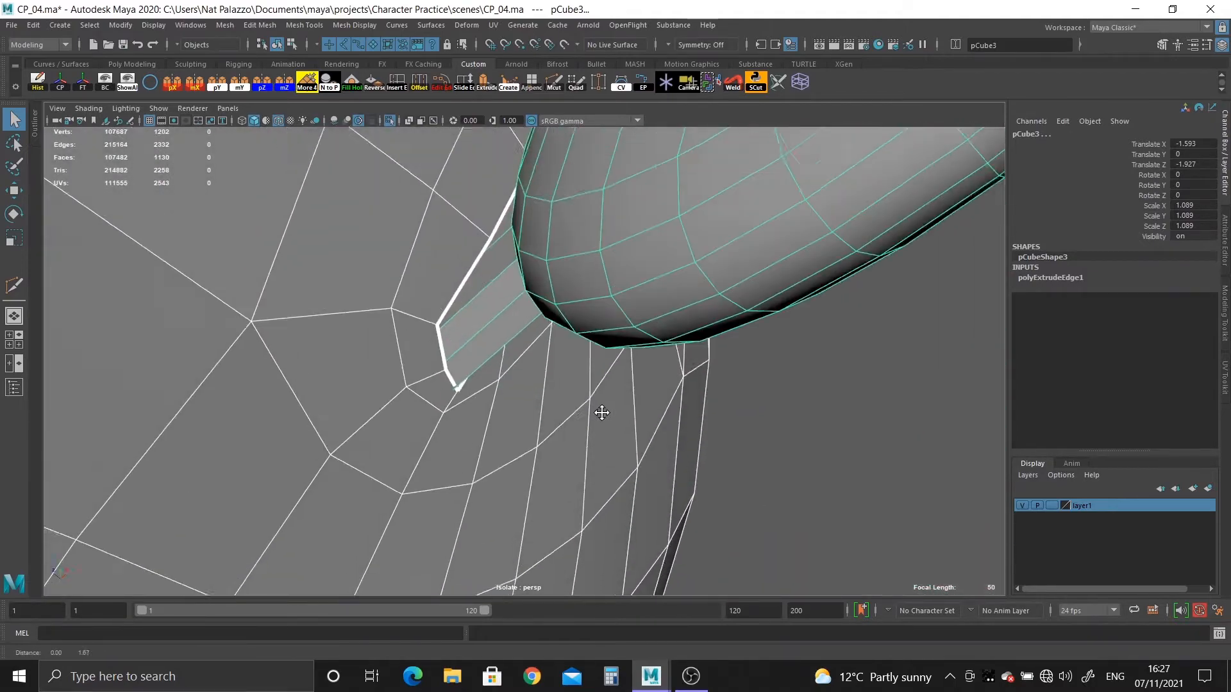
pyautogui.keyDown('alt'); pyautogui.moveTo(601, 412); pyautogui.dragTo(604, 439, button='middle'); pyautogui.keyUp('alt')
pyautogui.scroll(5, 529, 451)
pyautogui.click(306, 322)
pyautogui.moveTo(314, 319); pyautogui.dragTo(258, 302, button='right')
pyautogui.click(380, 414)
pyautogui.keyDown('alt'); pyautogui.moveTo(397, 411); pyautogui.dragTo(476, 354); pyautogui.keyUp('alt')
pyautogui.click(484, 364)
pyautogui.press('w')
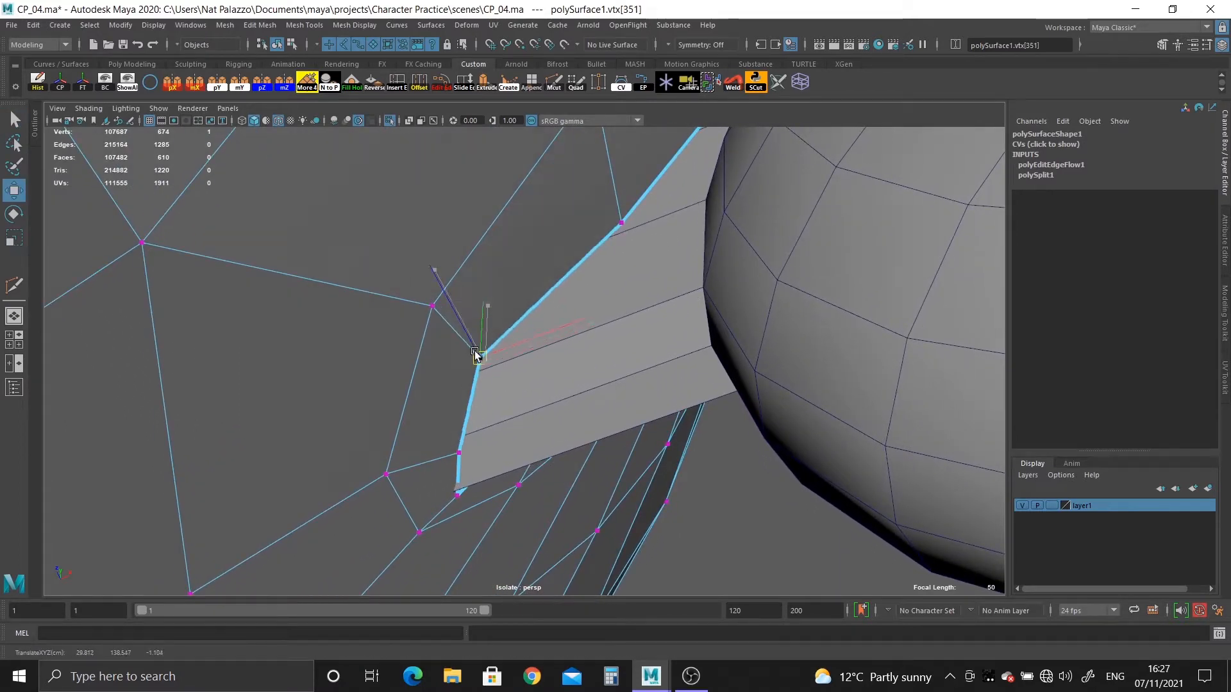
pyautogui.hotkey('ctrl', 'z')
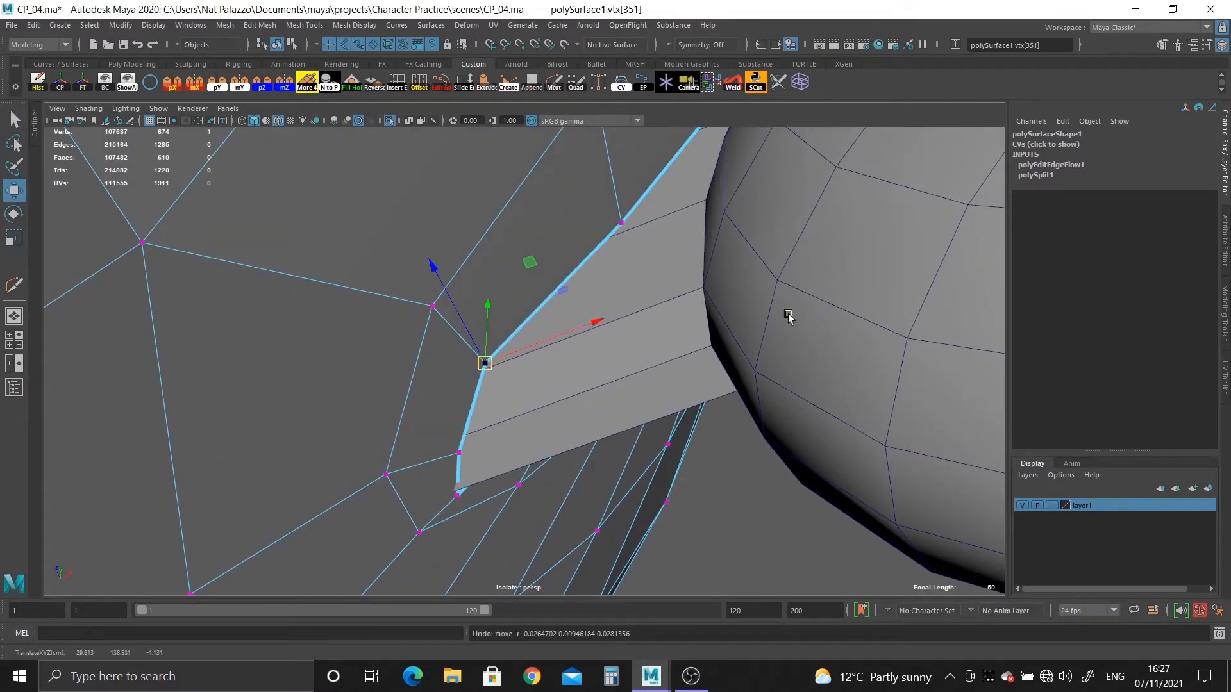
# Insert an edge loop with Multi-Cut around the ear's extruded connecting strip, between the ear body and the head opening.
pyautogui.click(666, 382)
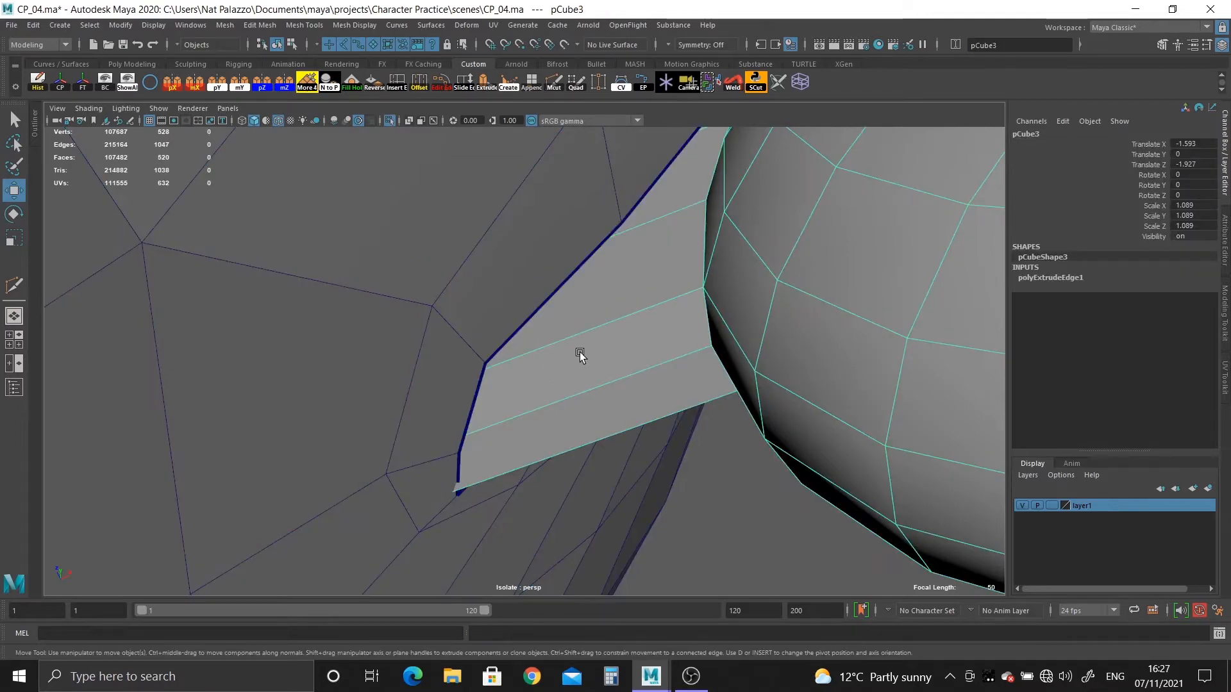
pyautogui.moveTo(579, 326); pyautogui.dragTo(520, 321, button='right')
pyautogui.keyDown('alt'); pyautogui.moveTo(636, 331); pyautogui.dragTo(558, 335); pyautogui.keyUp('alt')
pyautogui.click(554, 83)
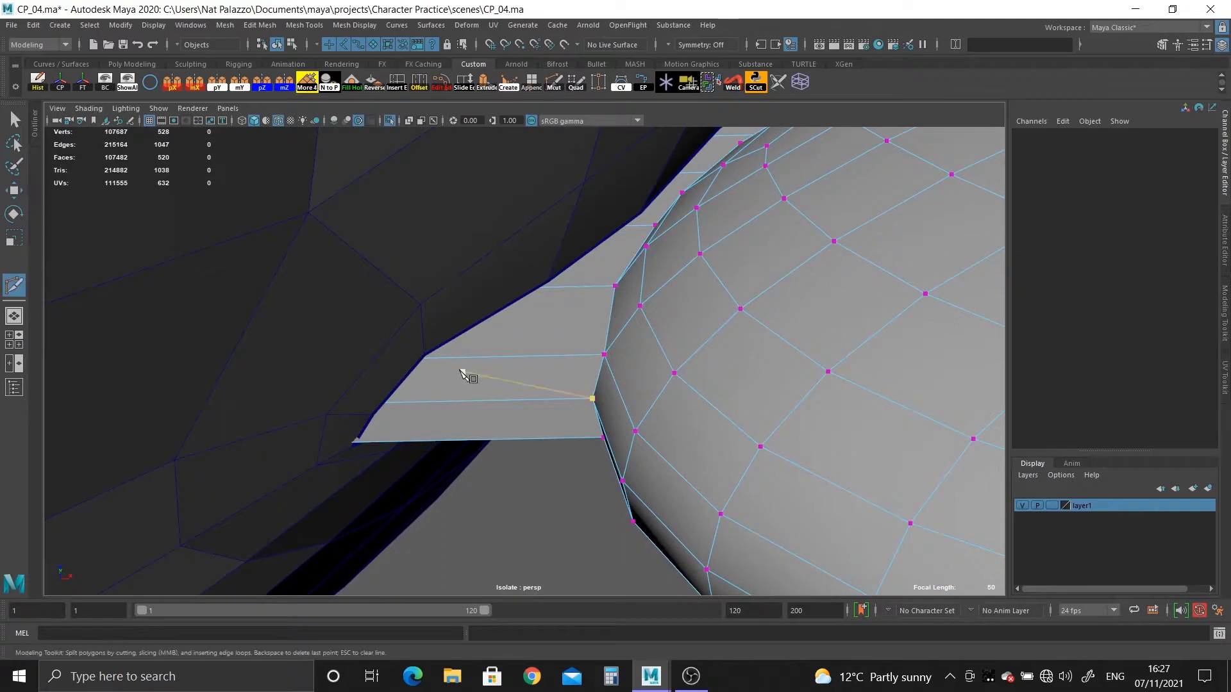
pyautogui.keyDown('ctrl'); pyautogui.click(475, 380); pyautogui.keyUp('ctrl')
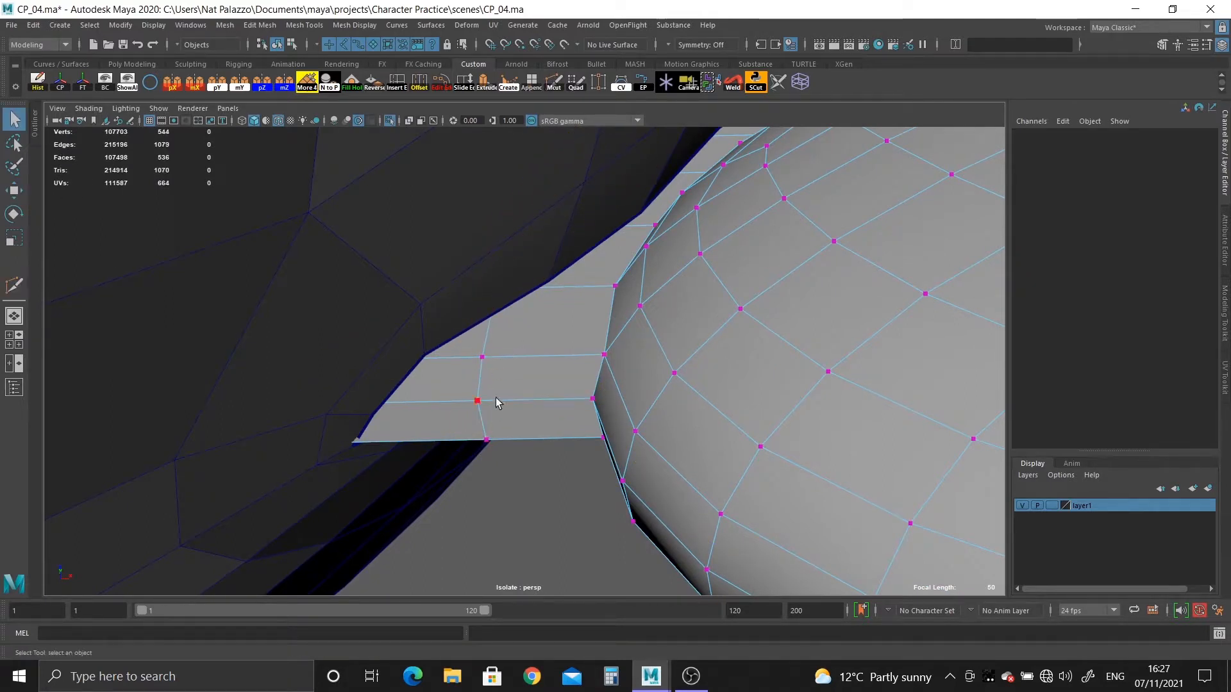
# Select the inner ring of strip faces that runs into the head and delete it.
pyautogui.moveTo(502, 378); pyautogui.dragTo(456, 377, button='right')
pyautogui.doubleClick(429, 424)
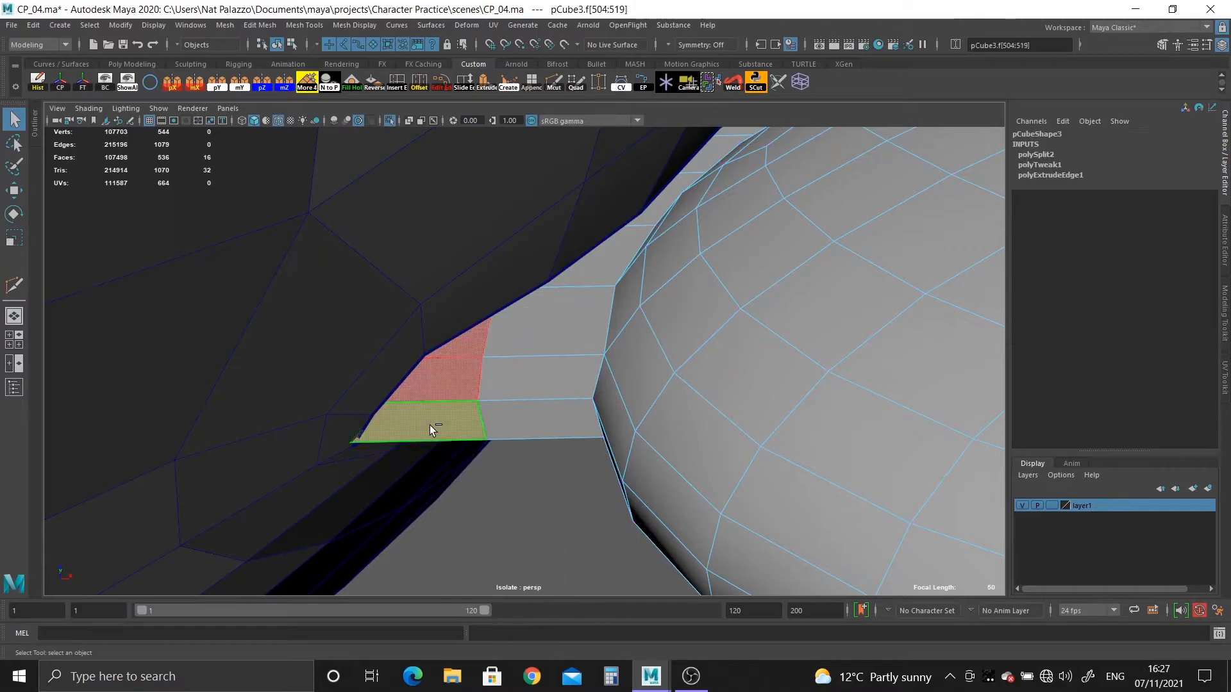
pyautogui.press('4')
pyautogui.scroll(-5, 379, 321)
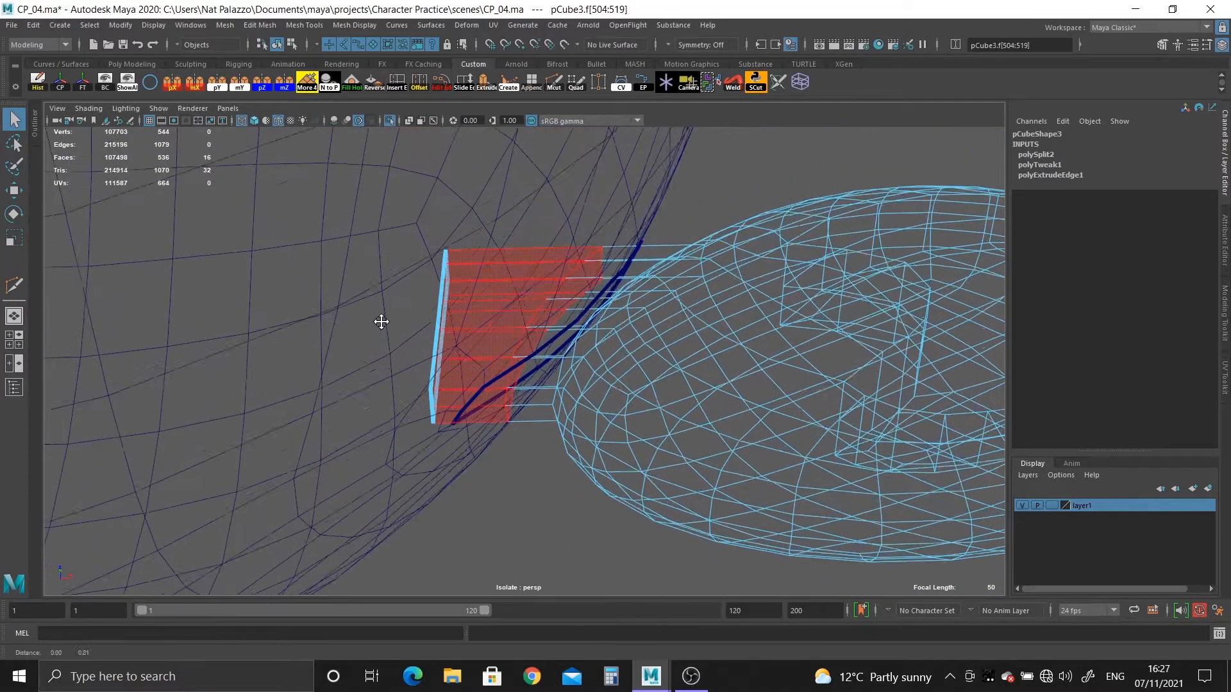
pyautogui.press('Delete')
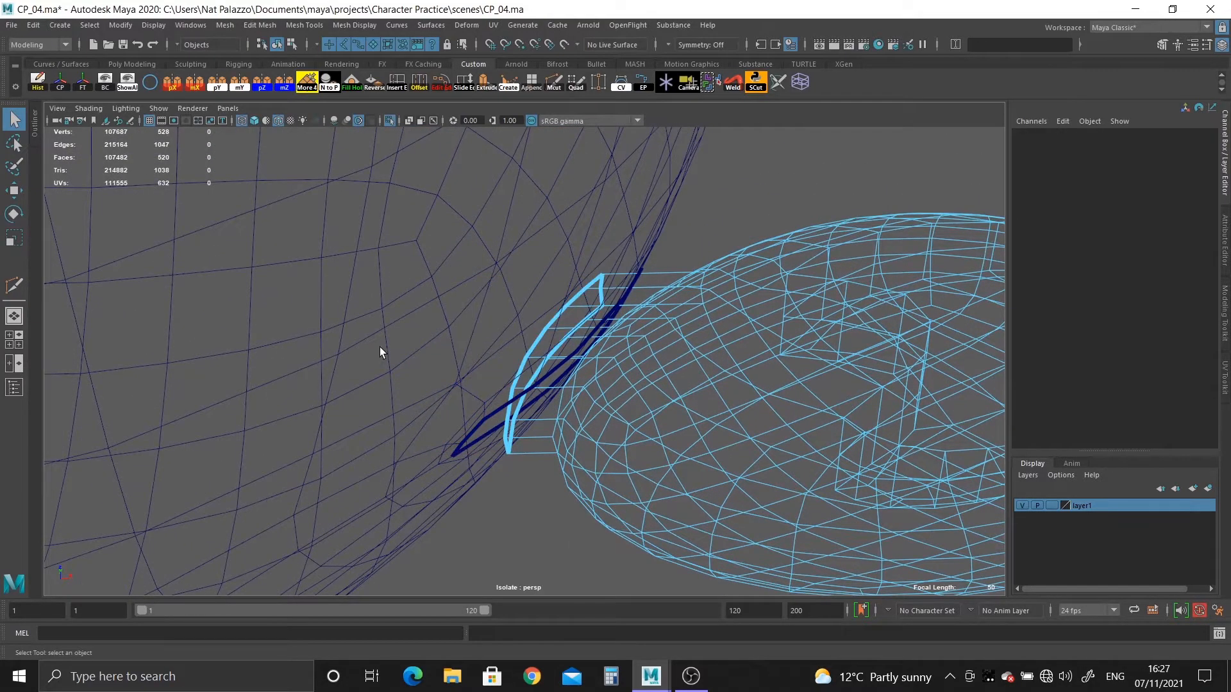
pyautogui.press('5')
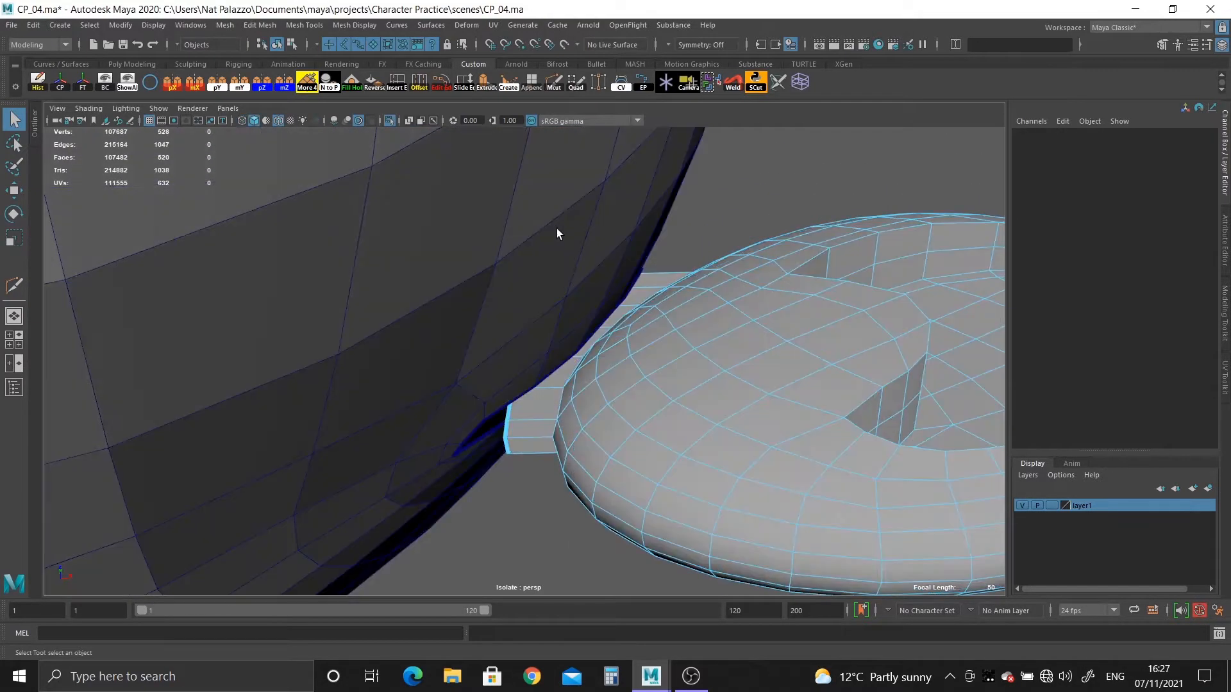
# Move the head border vertex at the lower end of the ear opening onto the matching lower corner of the ear strip.
pyautogui.keyDown('alt'); pyautogui.moveTo(659, 328); pyautogui.dragTo(701, 412); pyautogui.keyUp('alt')
pyautogui.scroll(4, 700, 412)
pyautogui.keyDown('alt'); pyautogui.moveTo(632, 384); pyautogui.dragTo(544, 354); pyautogui.keyUp('alt')
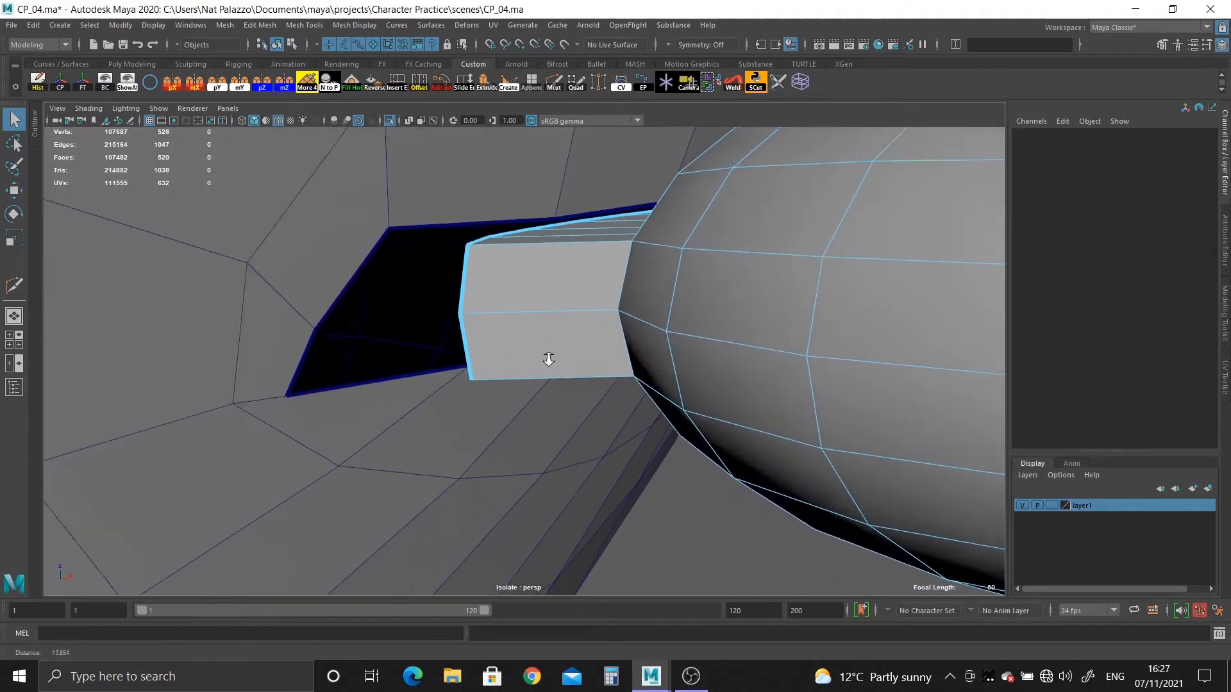
pyautogui.keyDown('alt'); pyautogui.moveTo(543, 354); pyautogui.dragTo(605, 341, button='middle'); pyautogui.keyUp('alt')
pyautogui.scroll(1, 605, 341)
pyautogui.click(463, 210)
pyautogui.moveTo(463, 210); pyautogui.dragTo(441, 196, button='right')
pyautogui.click(470, 211)
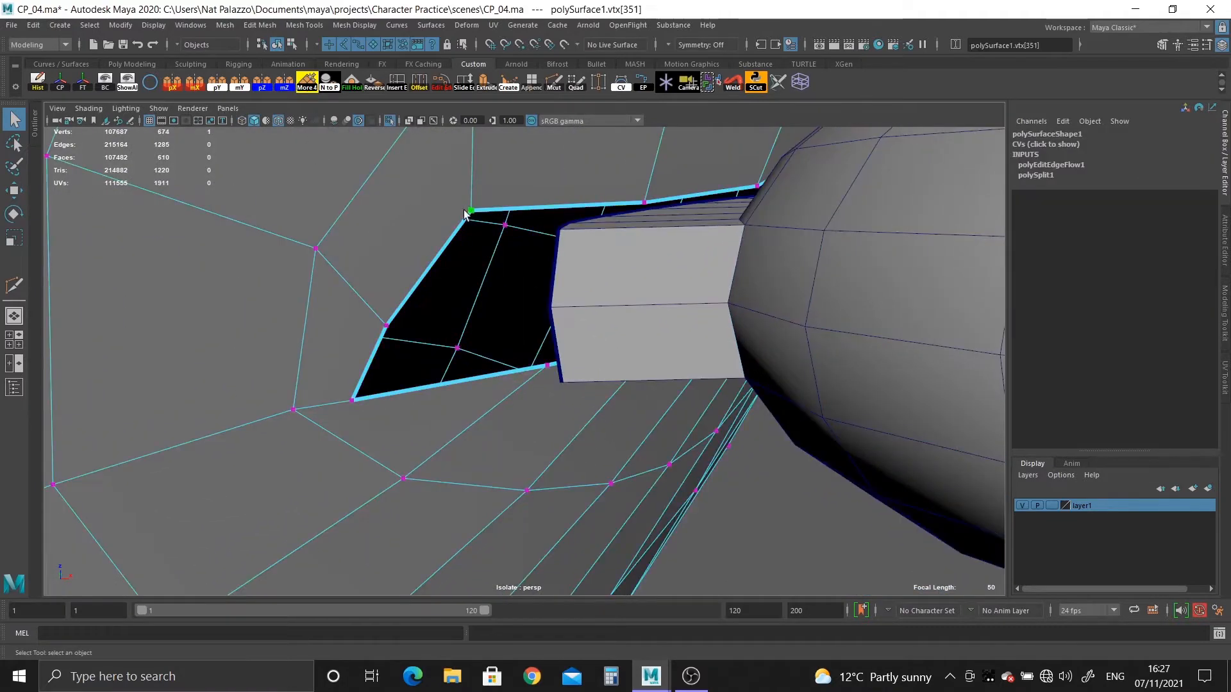
pyautogui.scroll(-3, 529, 300)
pyautogui.keyDown('alt'); pyautogui.moveTo(555, 267); pyautogui.dragTo(572, 308); pyautogui.keyUp('alt')
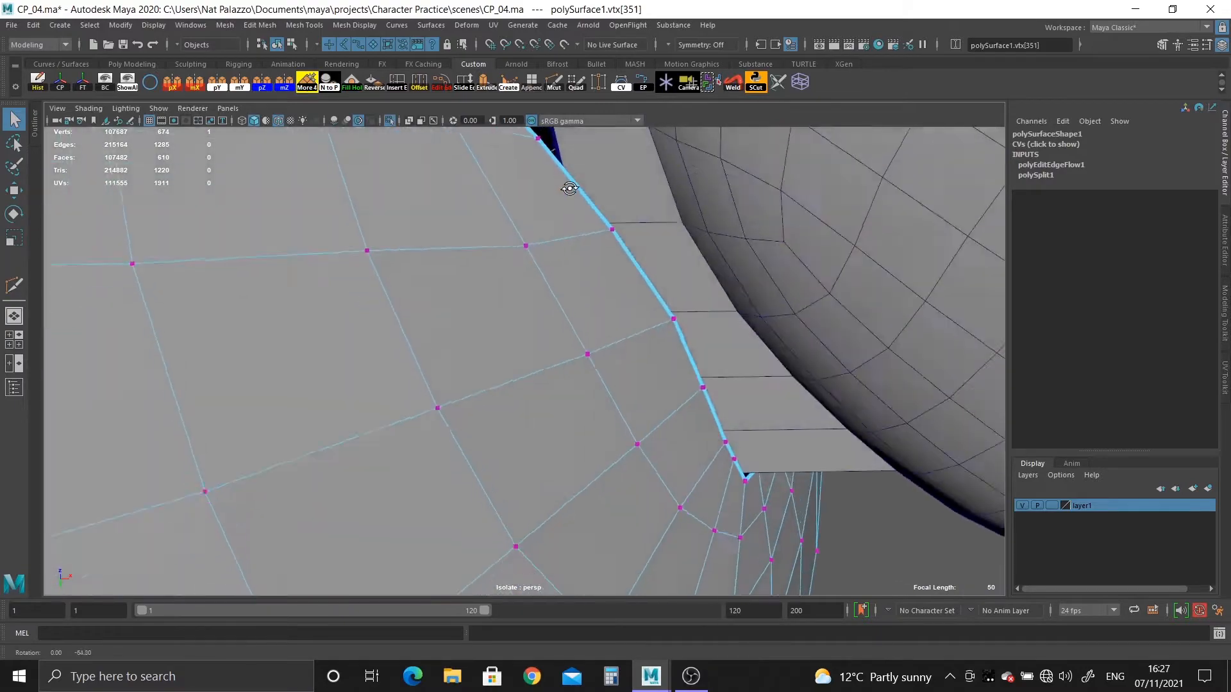
pyautogui.scroll(2, 581, 380)
pyautogui.keyDown('alt'); pyautogui.moveTo(581, 493); pyautogui.dragTo(575, 363, button='middle'); pyautogui.keyUp('alt')
pyautogui.scroll(2, 576, 363)
pyautogui.press('w')
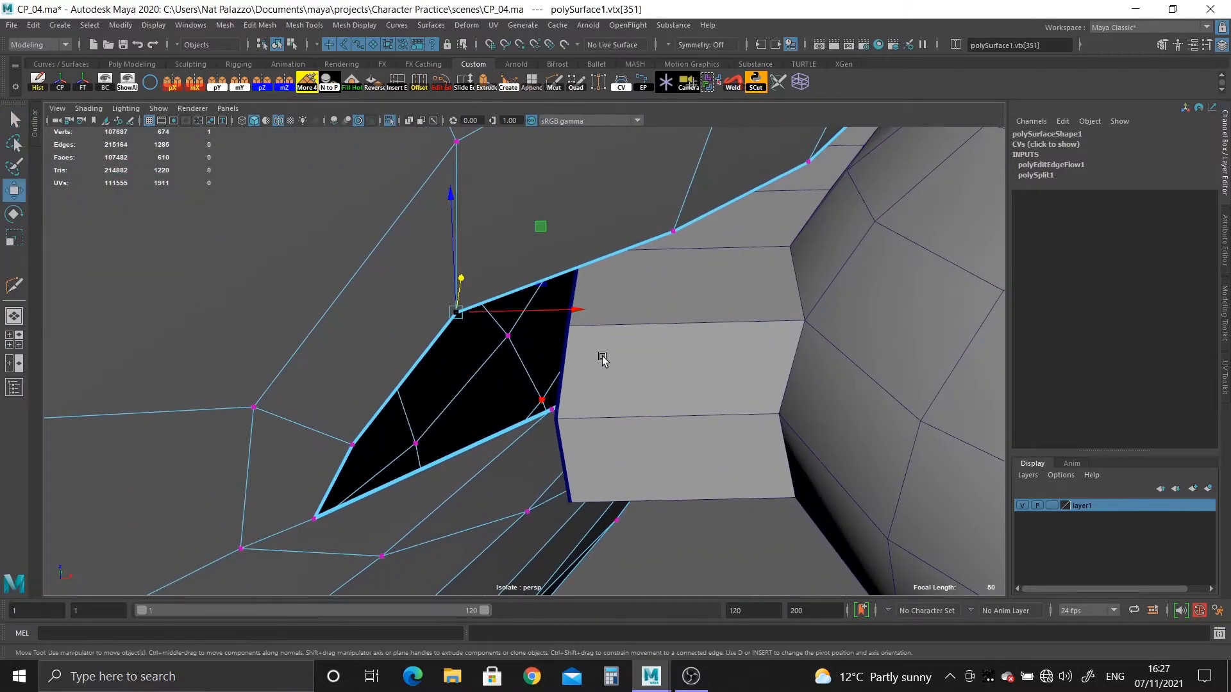
pyautogui.moveTo(460, 309); pyautogui.dragTo(480, 330)
pyautogui.keyDown('alt'); pyautogui.moveTo(502, 378); pyautogui.dragTo(503, 260, button='middle'); pyautogui.keyUp('alt')
# Snap the adjacent head border vertex at the lower end of the opening onto the next ear strip vertex.
pyautogui.moveTo(371, 388); pyautogui.dragTo(471, 366)
pyautogui.press('v')
pyautogui.keyDown('alt'); pyautogui.moveTo(519, 415); pyautogui.dragTo(465, 377); pyautogui.keyUp('alt')
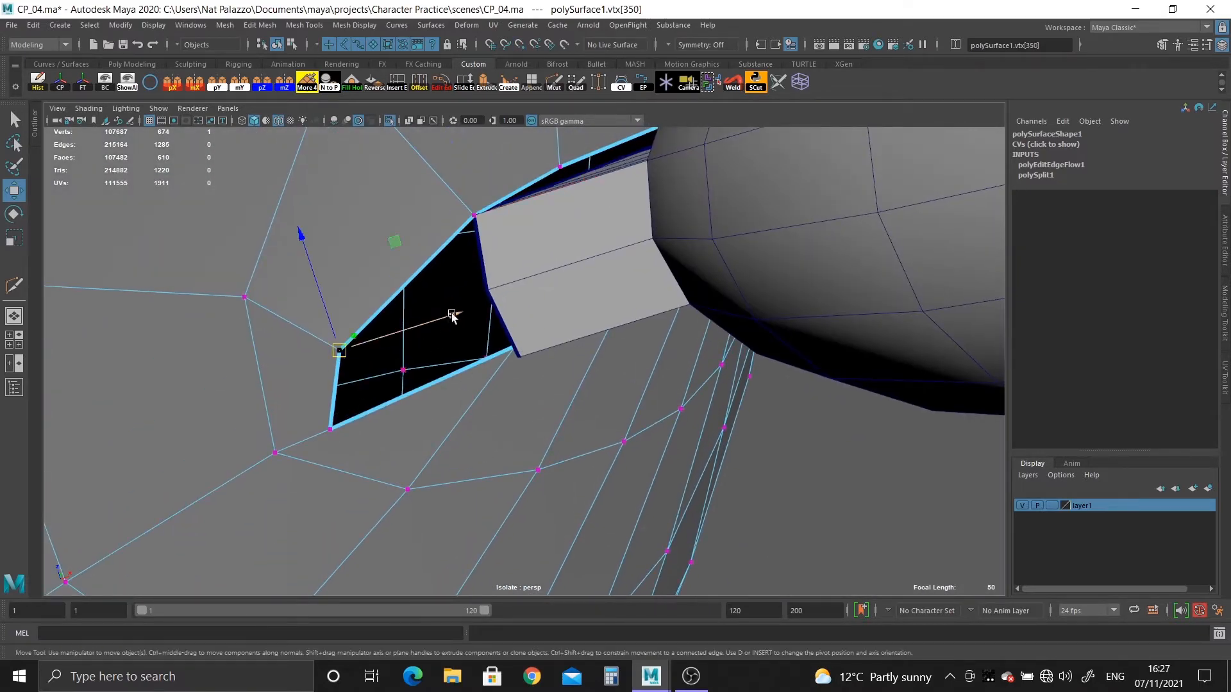
pyautogui.keyDown('alt'); pyautogui.moveTo(491, 289); pyautogui.dragTo(434, 375); pyautogui.keyUp('alt')
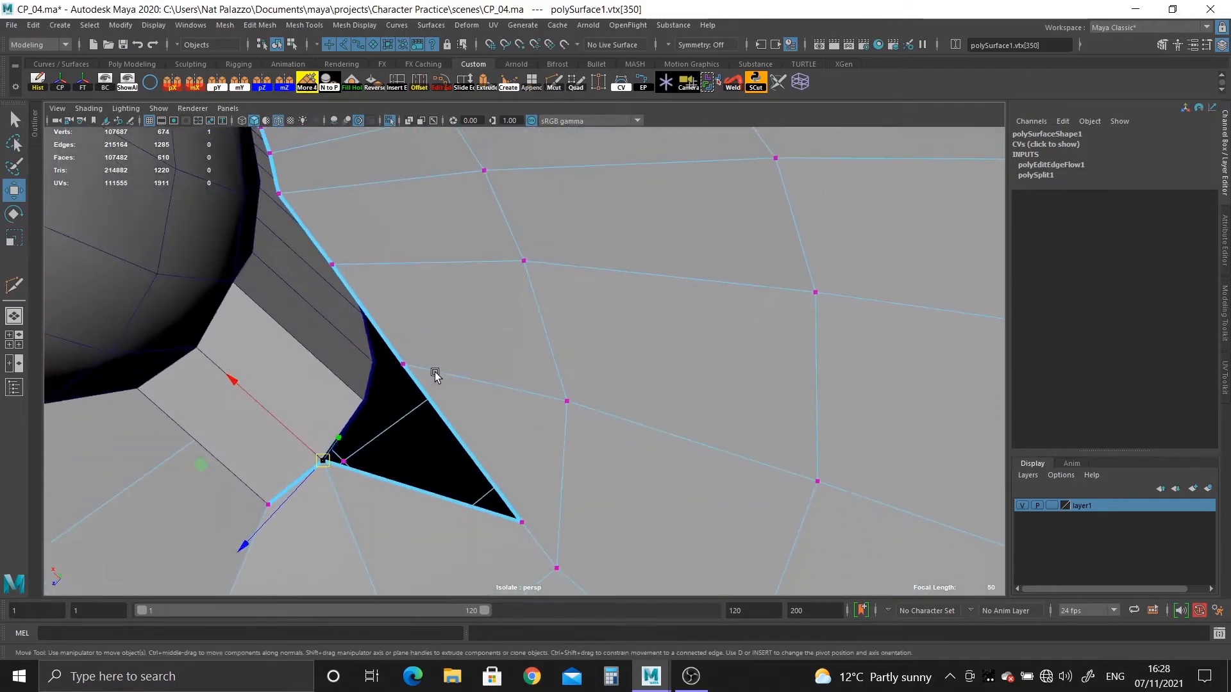
# Snap three successive head border vertices up the side of the ear opening onto the ear strip's border vertices.
pyautogui.middleClick(362, 393)
pyautogui.click(402, 366)
pyautogui.scroll(3, 416, 513)
pyautogui.keyDown('alt'); pyautogui.moveTo(379, 376); pyautogui.dragTo(369, 480); pyautogui.keyUp('alt')
pyautogui.middleClick(216, 445)
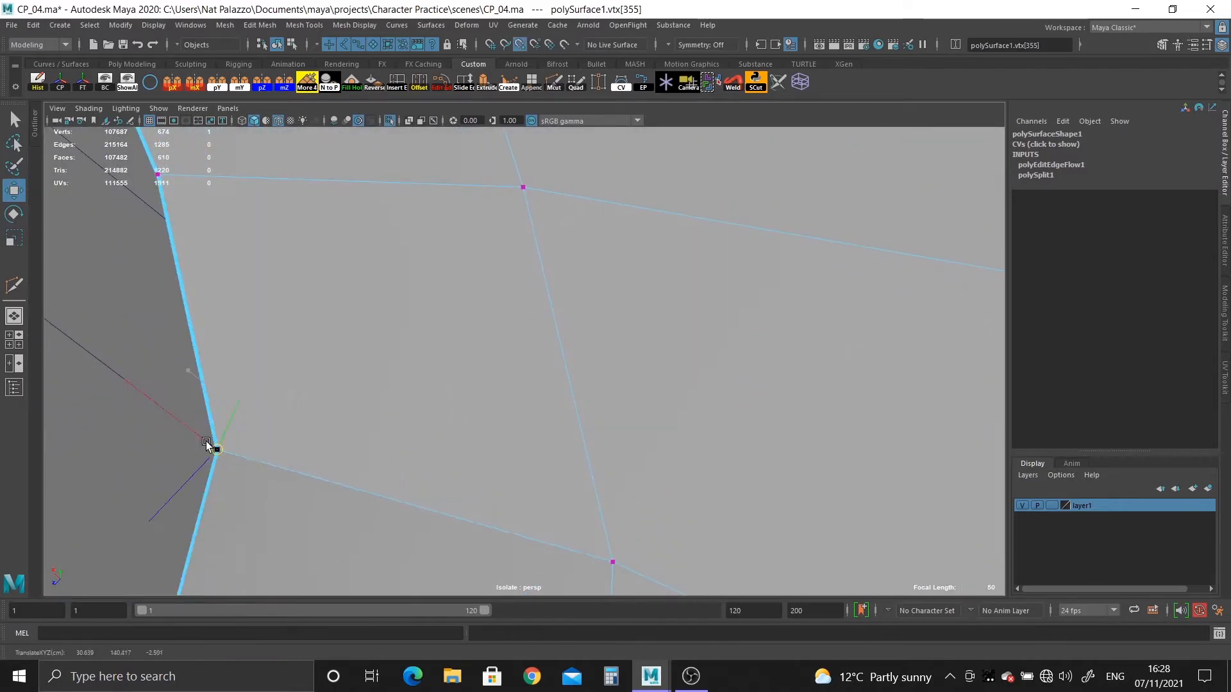
pyautogui.click(161, 176)
pyautogui.moveTo(157, 175); pyautogui.dragTo(409, 263)
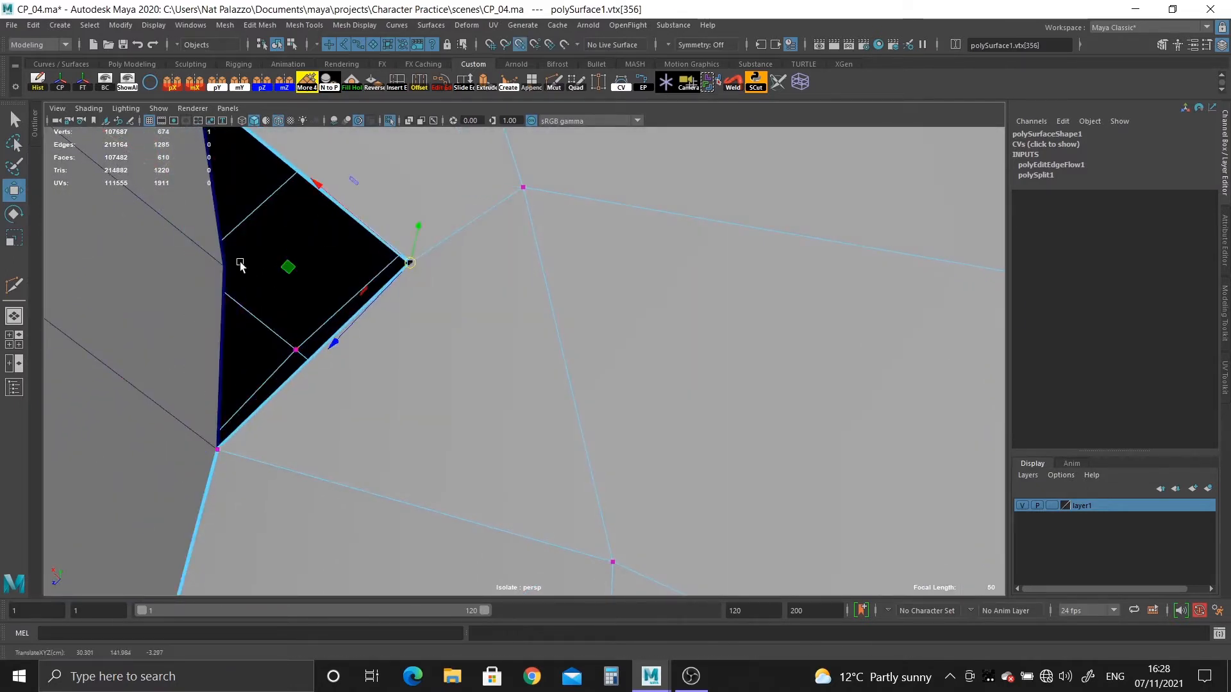
pyautogui.middleClick(222, 264)
# Try to move the next head border vertex further up the opening towards the ear strip, then undo the move.
pyautogui.scroll(-4, 221, 263)
pyautogui.keyDown('alt'); pyautogui.moveTo(218, 260); pyautogui.dragTo(154, 346); pyautogui.keyUp('alt')
pyautogui.keyDown('alt'); pyautogui.moveTo(154, 346); pyautogui.dragTo(409, 420, button='middle'); pyautogui.keyUp('alt')
pyautogui.scroll(3, 410, 420)
pyautogui.moveTo(393, 366); pyautogui.dragTo(519, 359, button='middle')
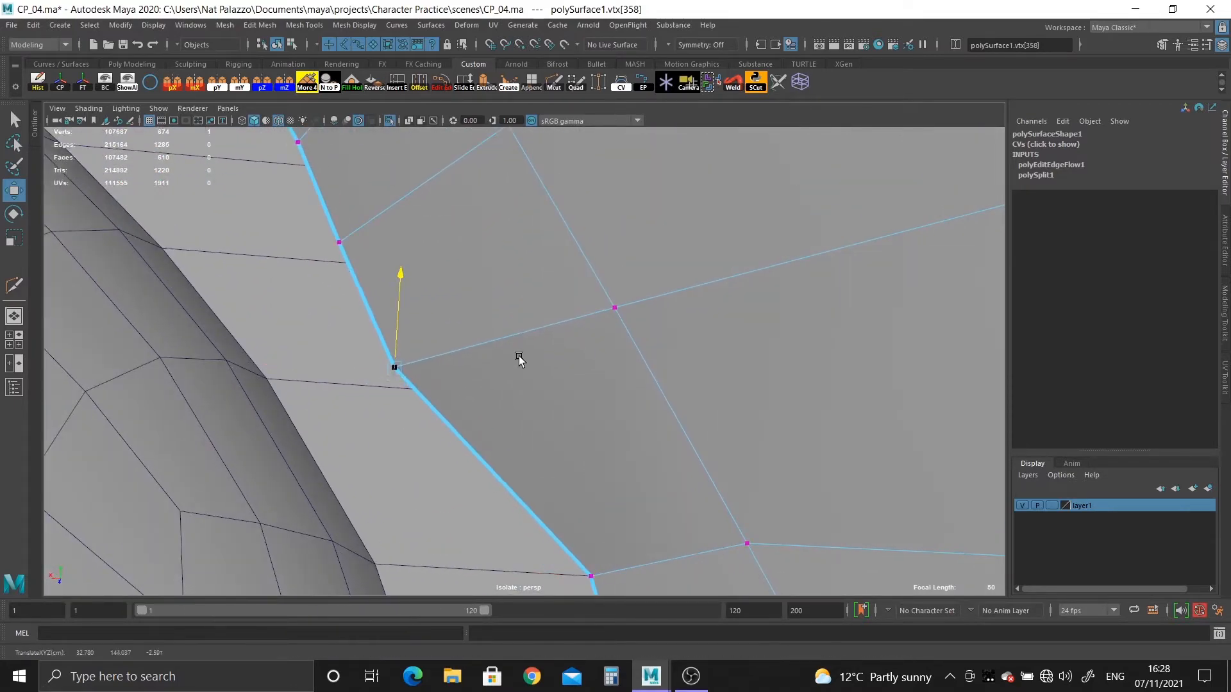
pyautogui.moveTo(398, 366); pyautogui.dragTo(448, 381)
pyautogui.hotkey('ctrl', 'z')
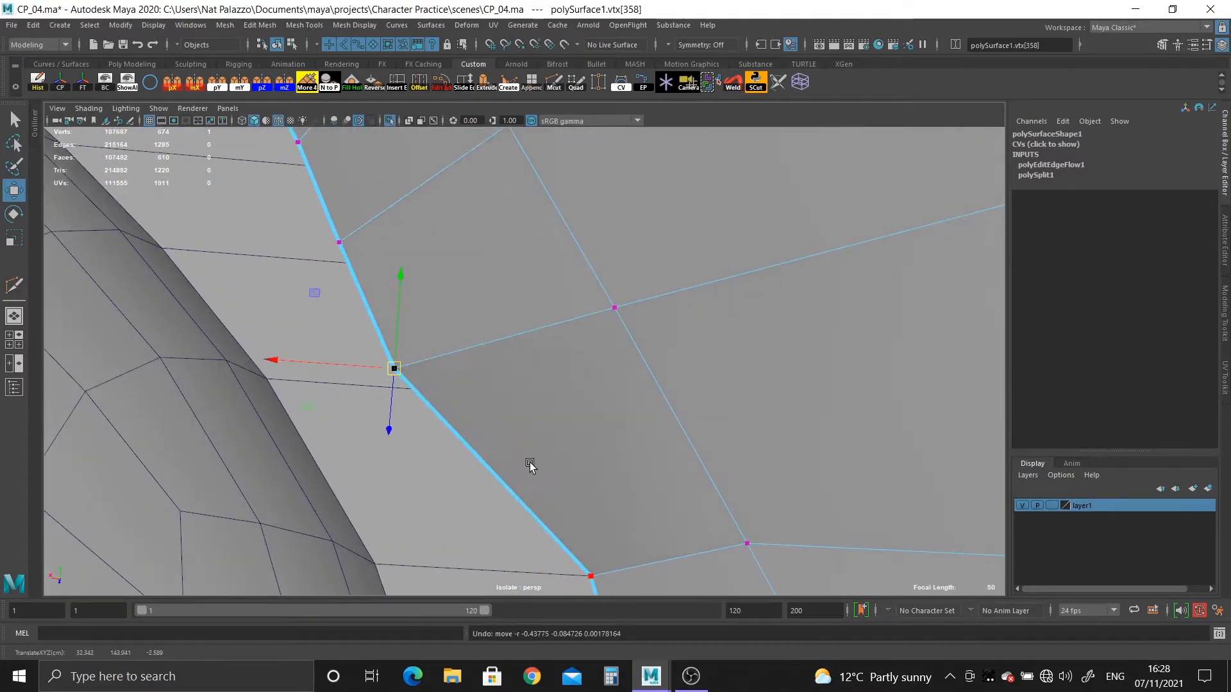
# Undo the vertex snaps along the side of the ear opening, keeping those at its lower end.
pyautogui.keyDown('alt'); pyautogui.moveTo(527, 460); pyautogui.dragTo(328, 360, button='right'); pyautogui.keyUp('alt')
pyautogui.keyDown('alt'); pyautogui.moveTo(328, 360); pyautogui.dragTo(401, 376); pyautogui.keyUp('alt')
pyautogui.keyDown('alt'); pyautogui.moveTo(531, 417); pyautogui.dragTo(533, 299, button='middle'); pyautogui.keyUp('alt')
pyautogui.hotkey('ctrl', 'z')
pyautogui.hotkey('ctrl', 'z')
pyautogui.hotkey('ctrl', 'z')
pyautogui.hotkey('ctrl', 'z')
pyautogui.hotkey('ctrl', 'z')
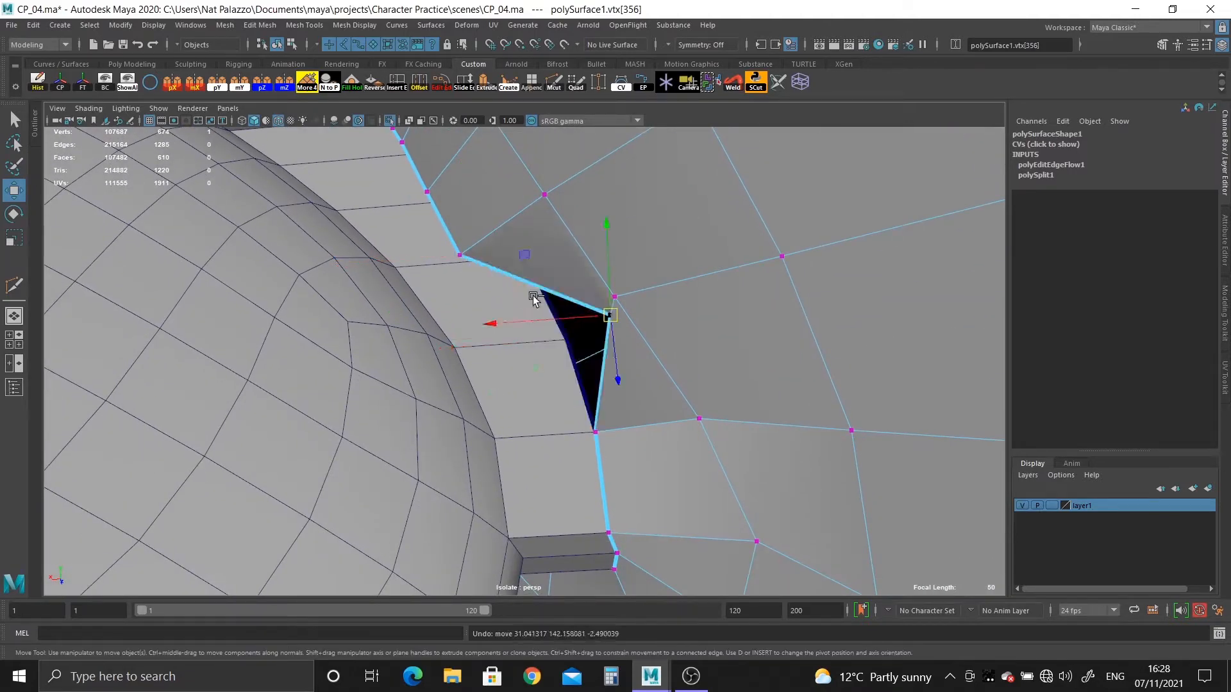
pyautogui.keyDown('alt'); pyautogui.moveTo(632, 448); pyautogui.dragTo(632, 363, button='middle'); pyautogui.keyUp('alt')
pyautogui.hotkey('ctrl', 'z')
pyautogui.hotkey('ctrl', 'z')
pyautogui.hotkey('ctrl', 'z')
pyautogui.hotkey('ctrl', 'z')
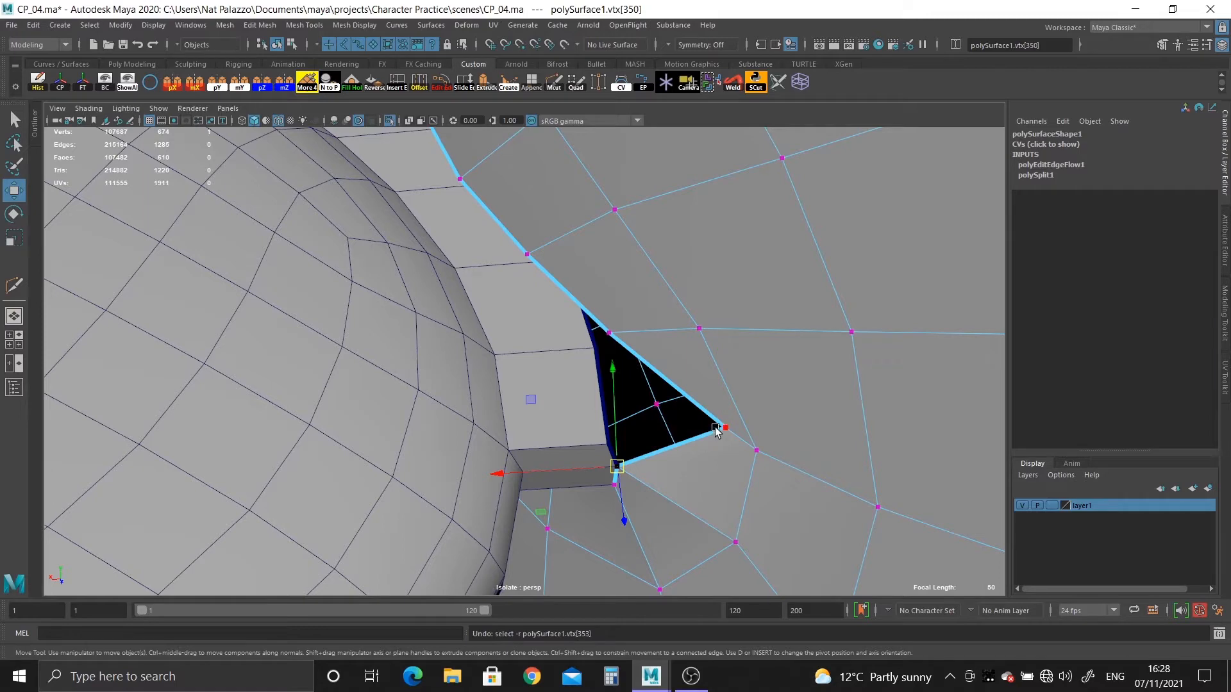
# Snap the two head border vertices just above the opening's lower end onto the matching ear strip vertices.
pyautogui.click(720, 426)
pyautogui.keyDown('alt'); pyautogui.moveTo(671, 434); pyautogui.dragTo(746, 519, button='right'); pyautogui.keyUp('alt')
pyautogui.press('v')
pyautogui.moveTo(654, 483); pyautogui.dragTo(638, 482, button='middle')
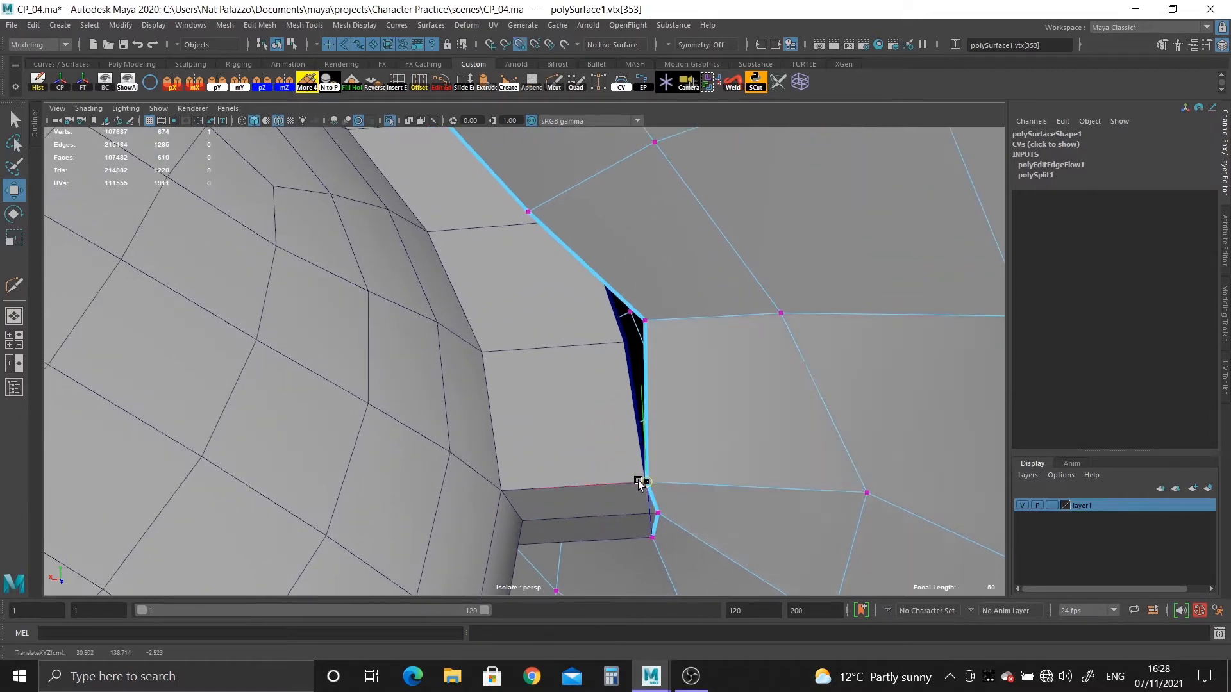
pyautogui.moveTo(619, 342); pyautogui.dragTo(622, 343, button='middle')
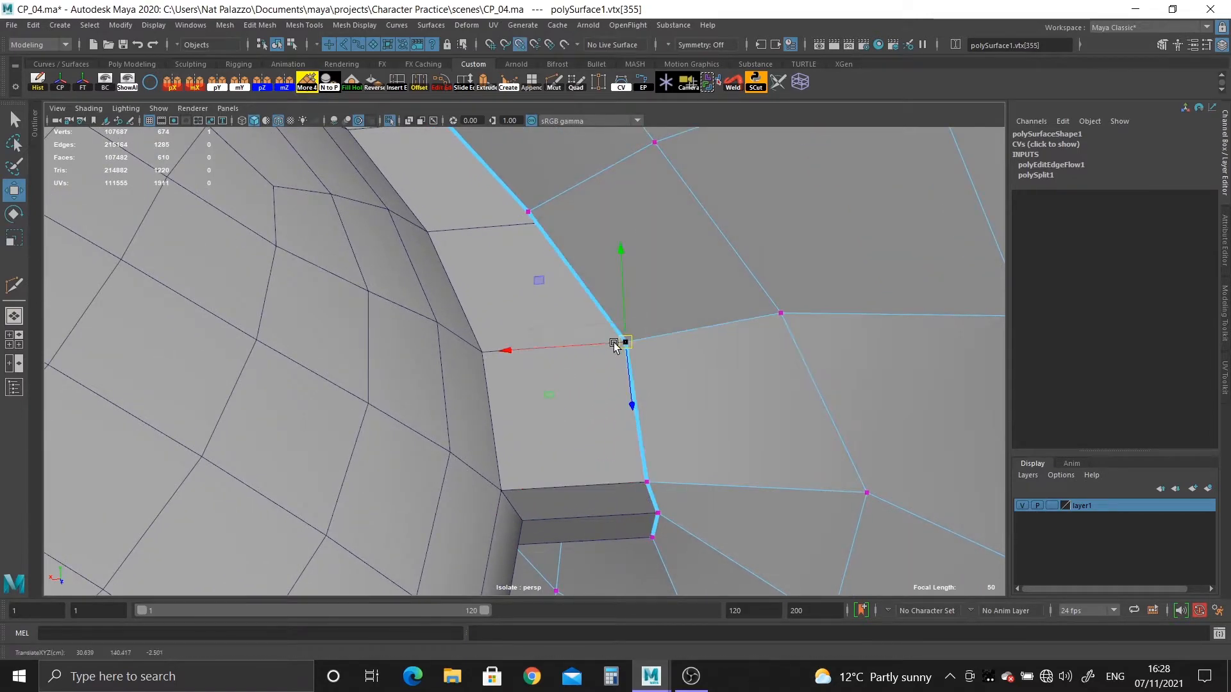
# Switch to the ear mesh's vertices and snap the next strip border vertex onto the matching head border vertex.
pyautogui.keyDown('alt'); pyautogui.moveTo(549, 303); pyautogui.dragTo(549, 384, button='middle'); pyautogui.keyUp('alt')
pyautogui.click(484, 352)
pyautogui.moveTo(486, 360); pyautogui.dragTo(473, 412, button='right')
pyautogui.moveTo(511, 342); pyautogui.dragTo(481, 324, button='right')
pyautogui.press('4')
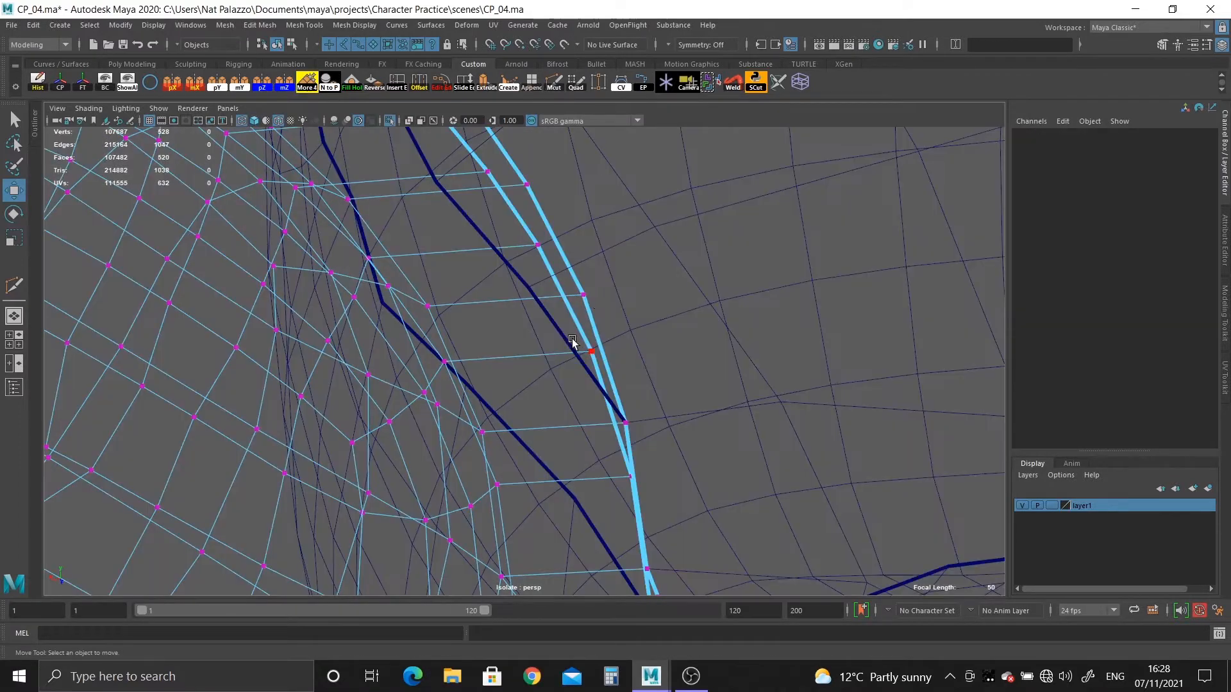
pyautogui.click(586, 296)
pyautogui.press('5')
pyautogui.moveTo(586, 296); pyautogui.dragTo(460, 306)
pyautogui.press('v')
pyautogui.moveTo(517, 310); pyautogui.dragTo(701, 445, button='middle')
# Snap the next two ear strip border vertices up the side onto the matching vertices of the head opening.
pyautogui.scroll(4, 700, 450)
pyautogui.press('4')
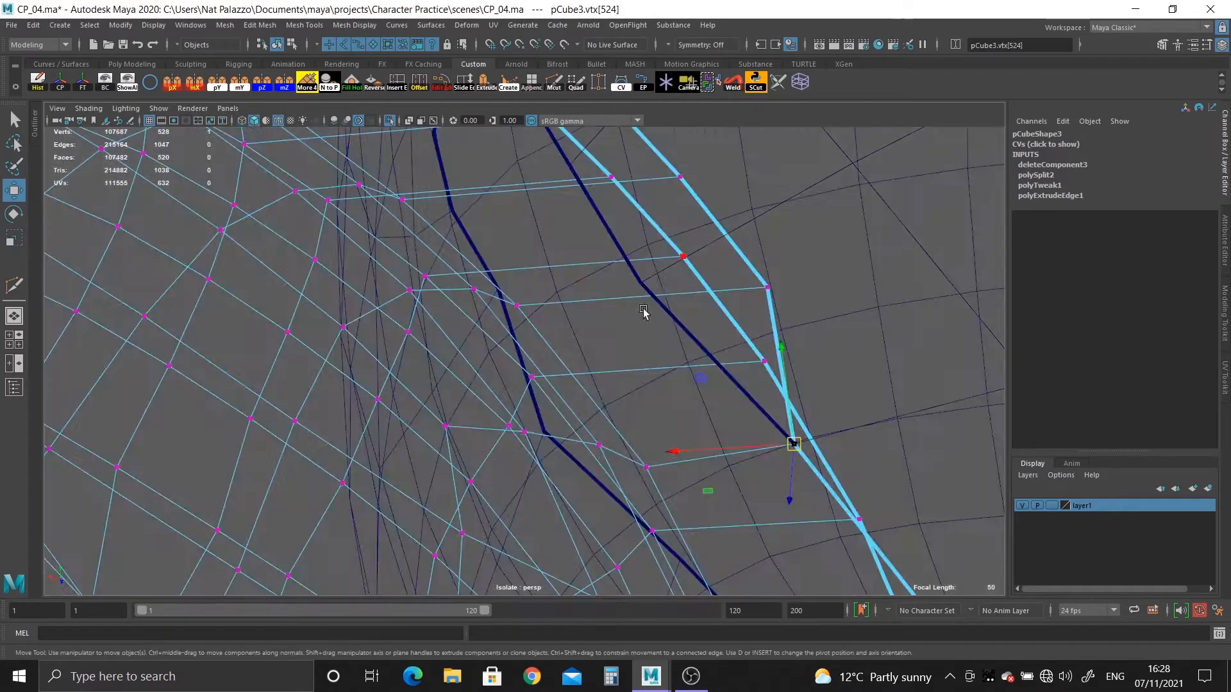
pyautogui.keyDown('alt'); pyautogui.moveTo(721, 327); pyautogui.dragTo(745, 334); pyautogui.keyUp('alt')
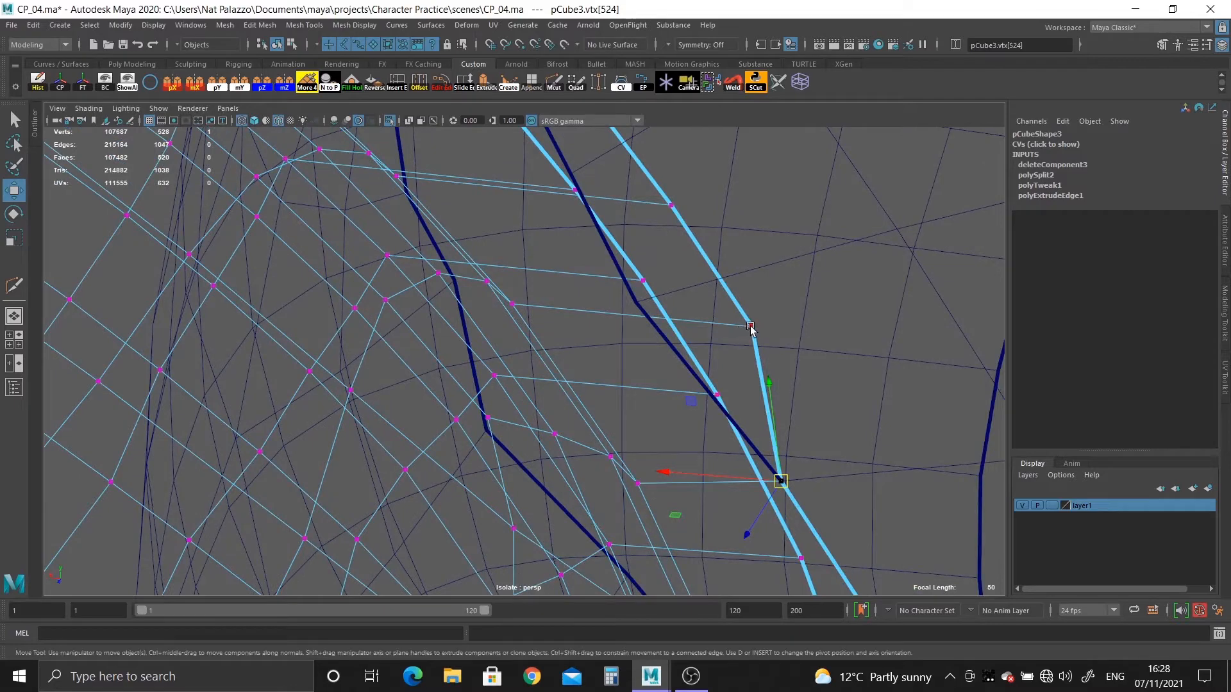
pyautogui.click(751, 328)
pyautogui.press('5')
pyautogui.moveTo(757, 337)
pyautogui.mouseDown(button='middle')
pyautogui.moveTo(585, 326)
pyautogui.moveTo(636, 298)
pyautogui.moveTo(643, 517)
pyautogui.moveTo(656, 543)
pyautogui.mouseUp(button='middle')
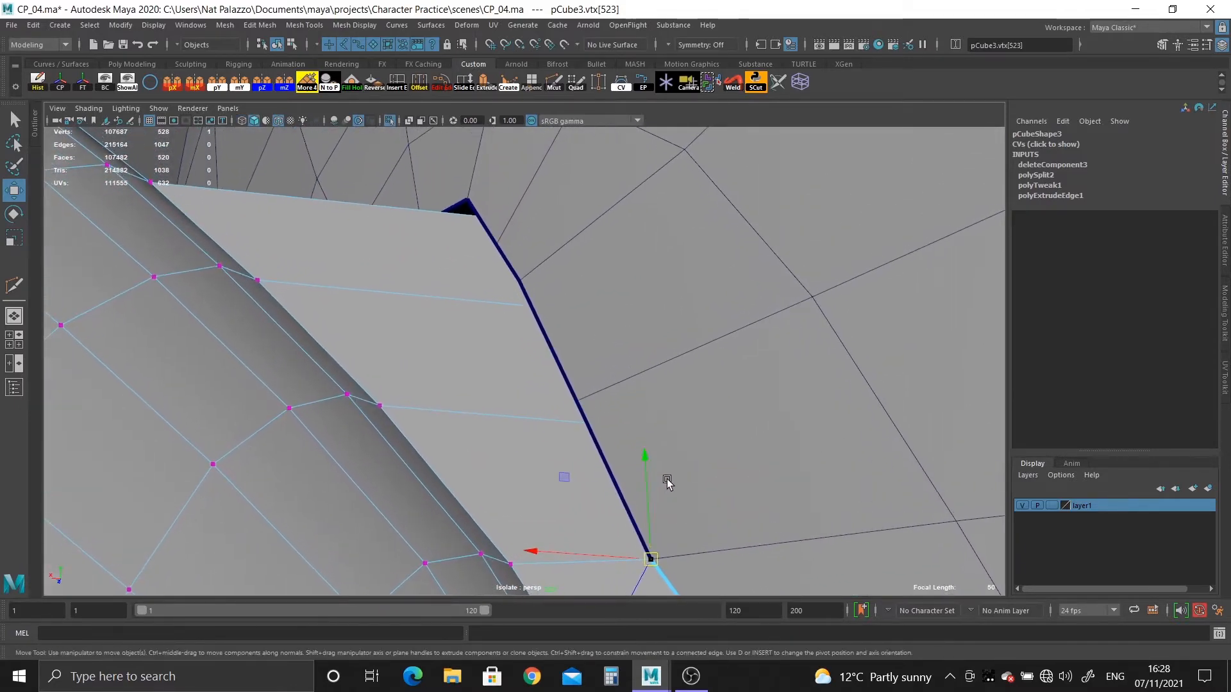
pyautogui.press('4')
pyautogui.press('5')
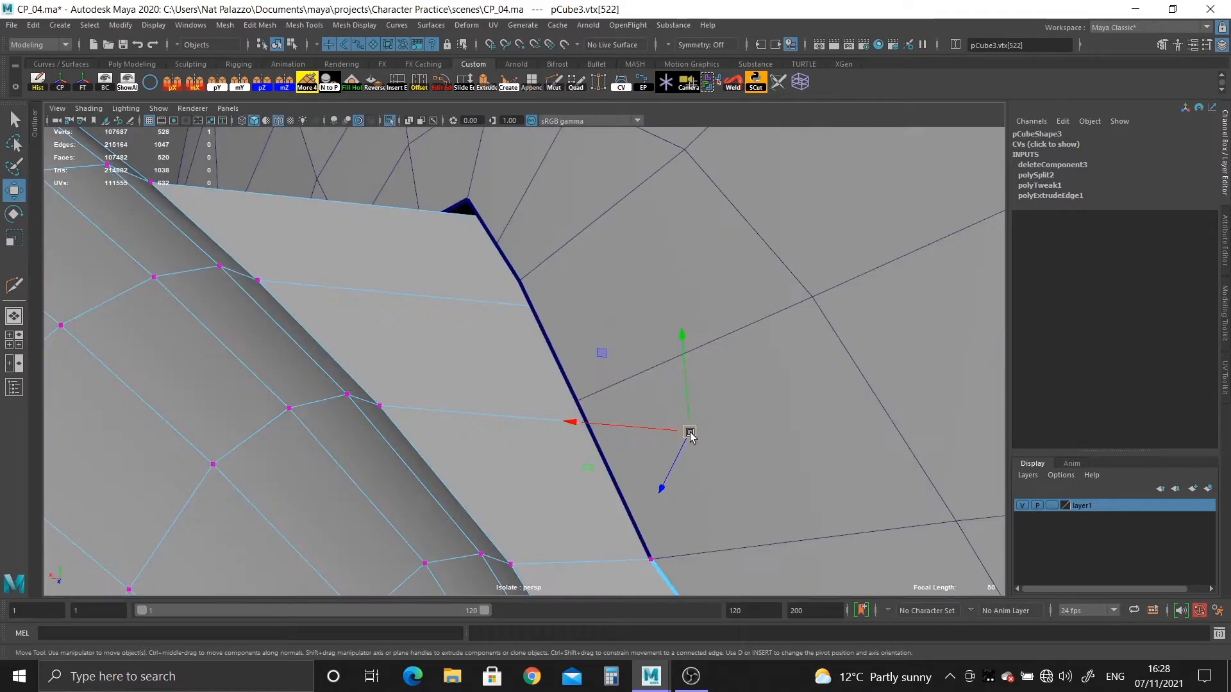
pyautogui.moveTo(689, 434)
pyautogui.mouseDown(button='middle')
pyautogui.moveTo(500, 393)
pyautogui.moveTo(580, 399)
pyautogui.mouseUp(button='middle')
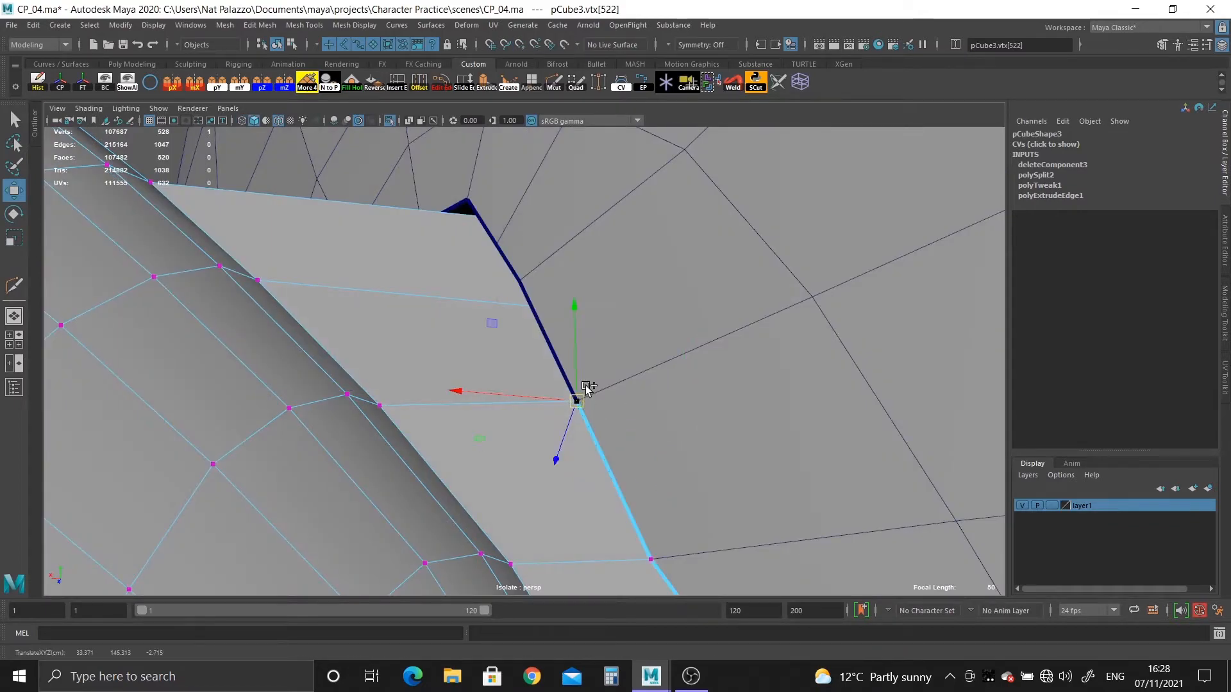
# Snap the ear strip border vertex just below the opening's upper end onto the adjacent head border vertex.
pyautogui.keyDown('alt'); pyautogui.moveTo(585, 388); pyautogui.dragTo(538, 263); pyautogui.keyUp('alt')
pyautogui.keyDown('alt'); pyautogui.moveTo(539, 282); pyautogui.dragTo(547, 550, button='middle'); pyautogui.keyUp('alt')
pyautogui.press('4')
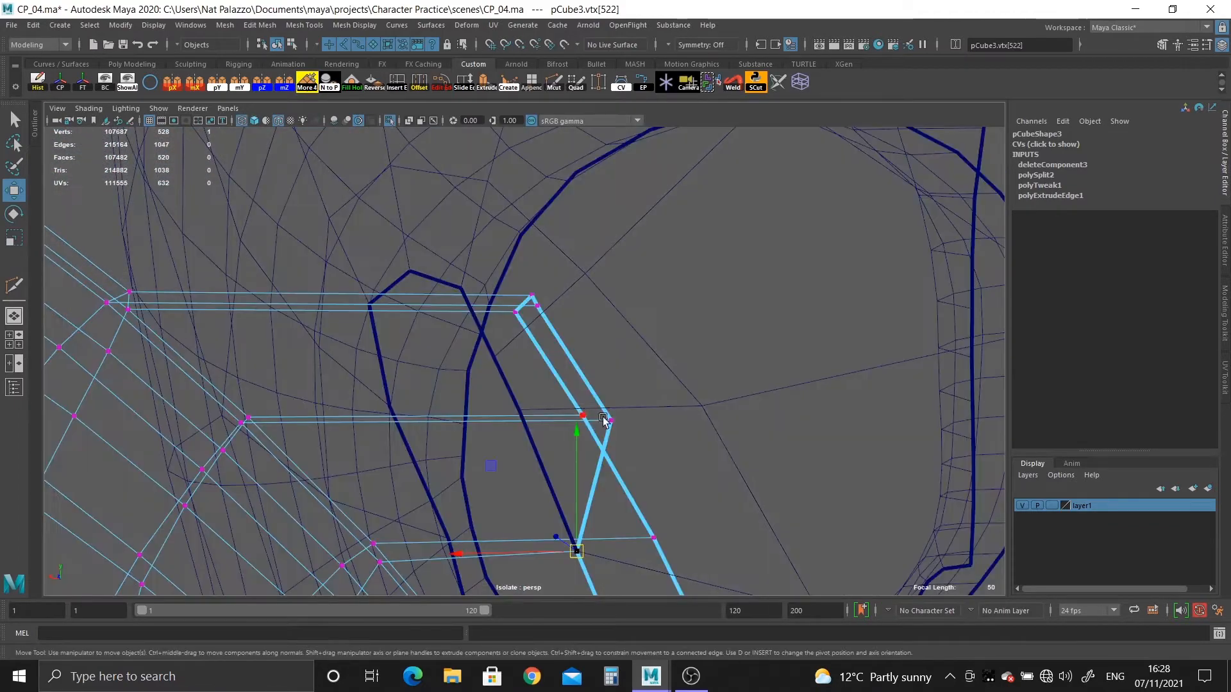
pyautogui.press('5')
pyautogui.moveTo(608, 426); pyautogui.dragTo(423, 416)
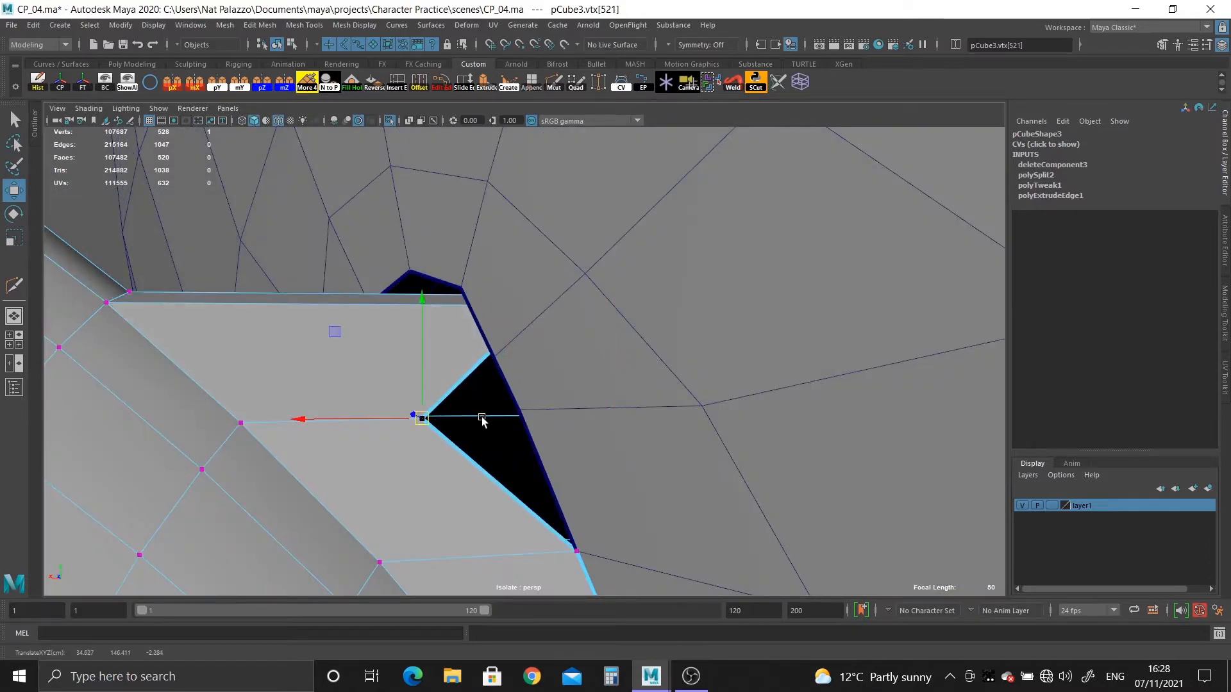
pyautogui.moveTo(482, 420); pyautogui.dragTo(532, 412, button='middle')
pyautogui.moveTo(535, 410)
pyautogui.keyDown('alt'); pyautogui.mouseDown()
pyautogui.moveTo(525, 419)
pyautogui.moveTo(540, 420)
pyautogui.mouseUp(); pyautogui.keyUp('alt')
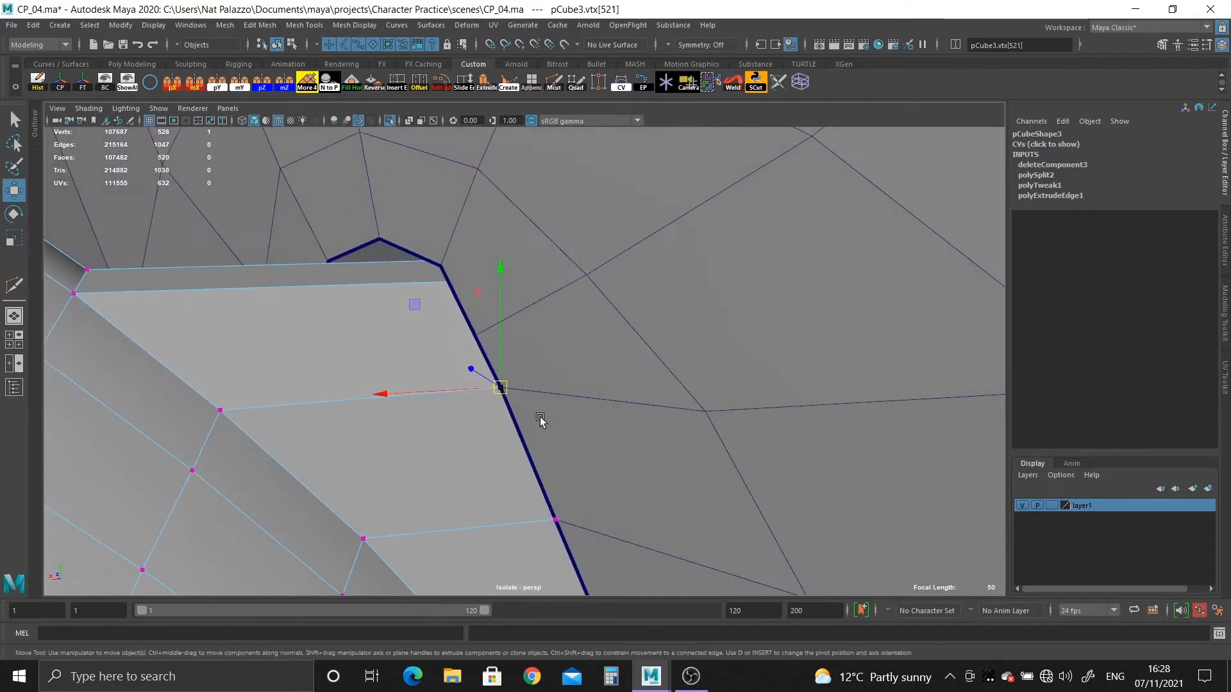
# Snap the next ear strip border vertex onto the head border vertex directly below the opening's upper corner.
pyautogui.press('4')
pyautogui.keyDown('alt'); pyautogui.moveTo(510, 372); pyautogui.dragTo(552, 377); pyautogui.keyUp('alt')
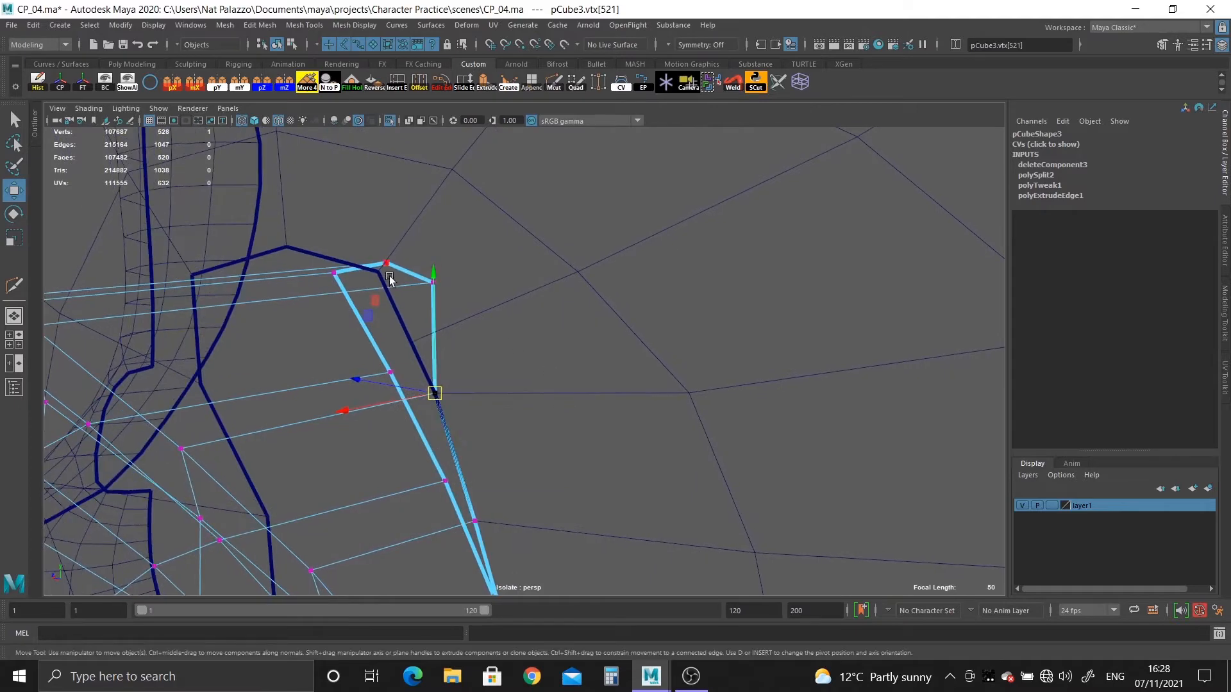
pyautogui.click(434, 282)
pyautogui.moveTo(433, 282); pyautogui.dragTo(310, 344)
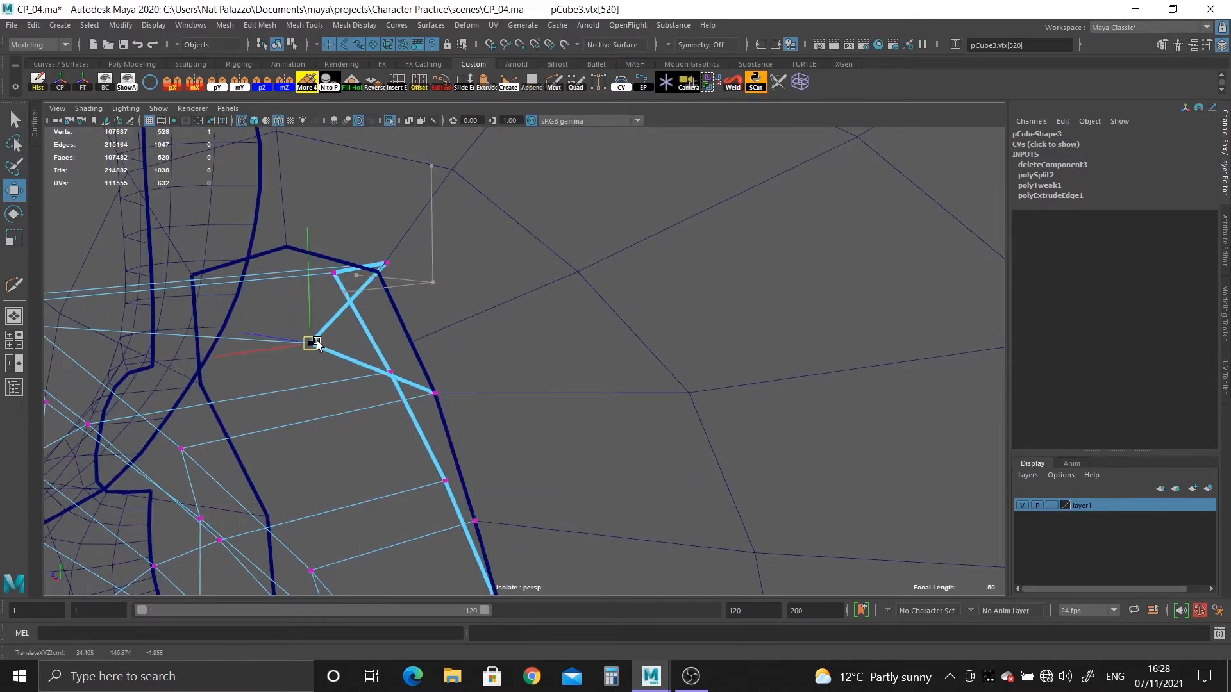
pyautogui.press('5')
pyautogui.hotkey('ctrl', 'z')
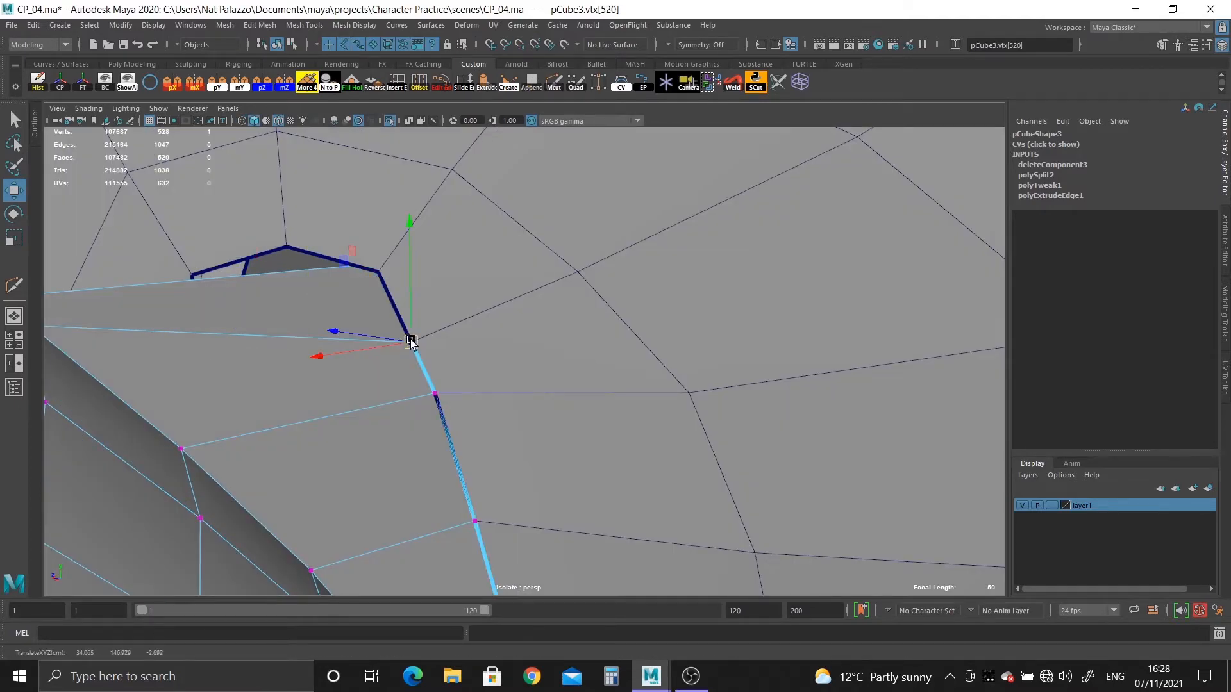
pyautogui.hotkey('ctrl', 'z')
pyautogui.keyDown('alt'); pyautogui.moveTo(363, 387); pyautogui.dragTo(390, 380); pyautogui.keyUp('alt')
pyautogui.press('4')
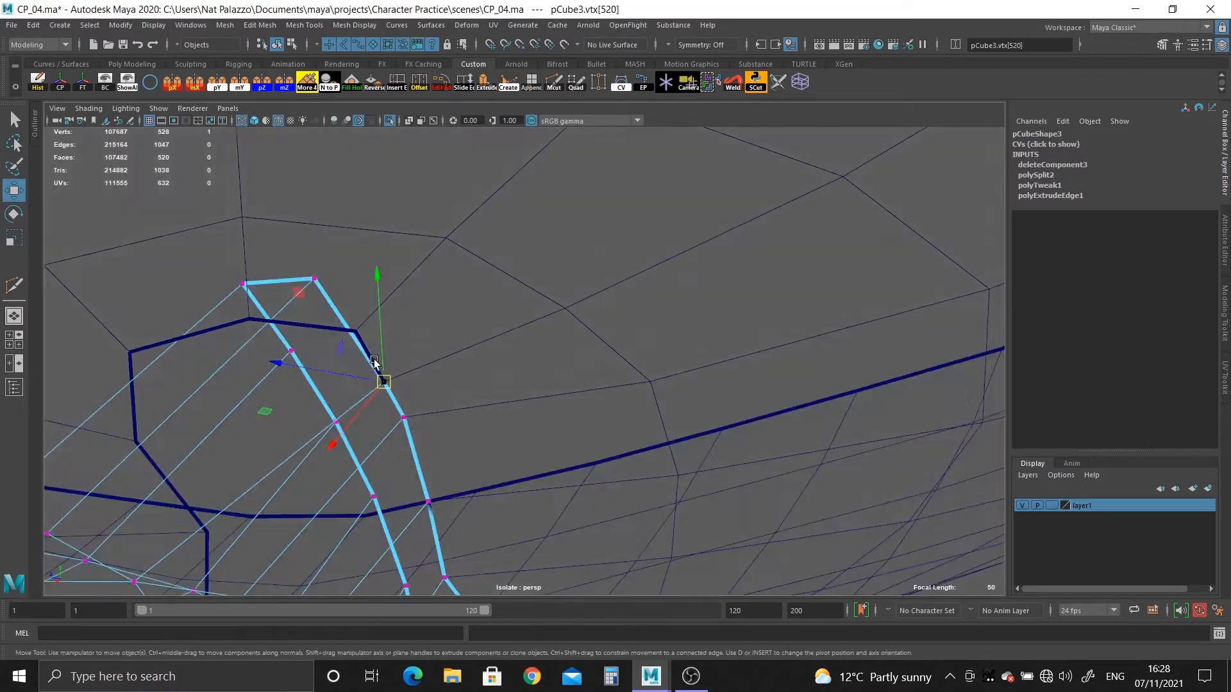
# Snap the following ear strip border vertex onto the upper corner vertex of the head opening and check the joint in smooth preview.
pyautogui.moveTo(334, 301)
pyautogui.keyDown('alt'); pyautogui.mouseDown()
pyautogui.moveTo(387, 368)
pyautogui.moveTo(295, 383)
pyautogui.mouseUp(); pyautogui.keyUp('alt')
pyautogui.middleClick(375, 377)
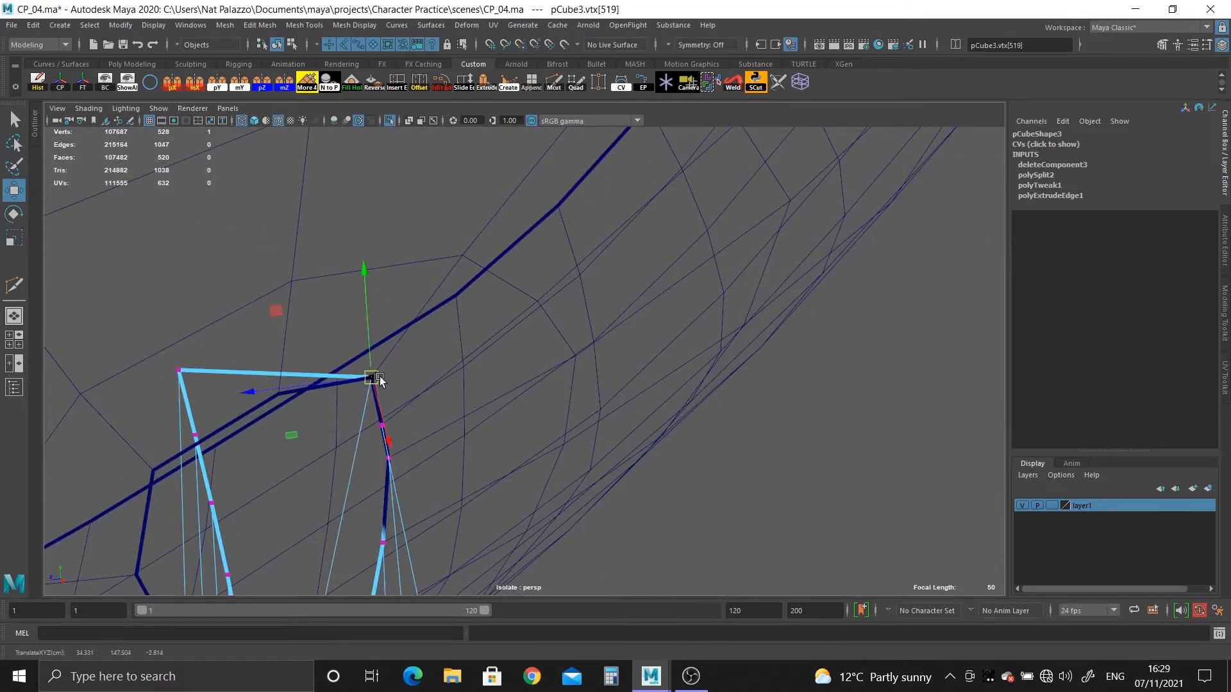
pyautogui.press('5')
pyautogui.keyDown('alt'); pyautogui.moveTo(378, 381); pyautogui.dragTo(359, 408); pyautogui.keyUp('alt')
pyautogui.press('3')
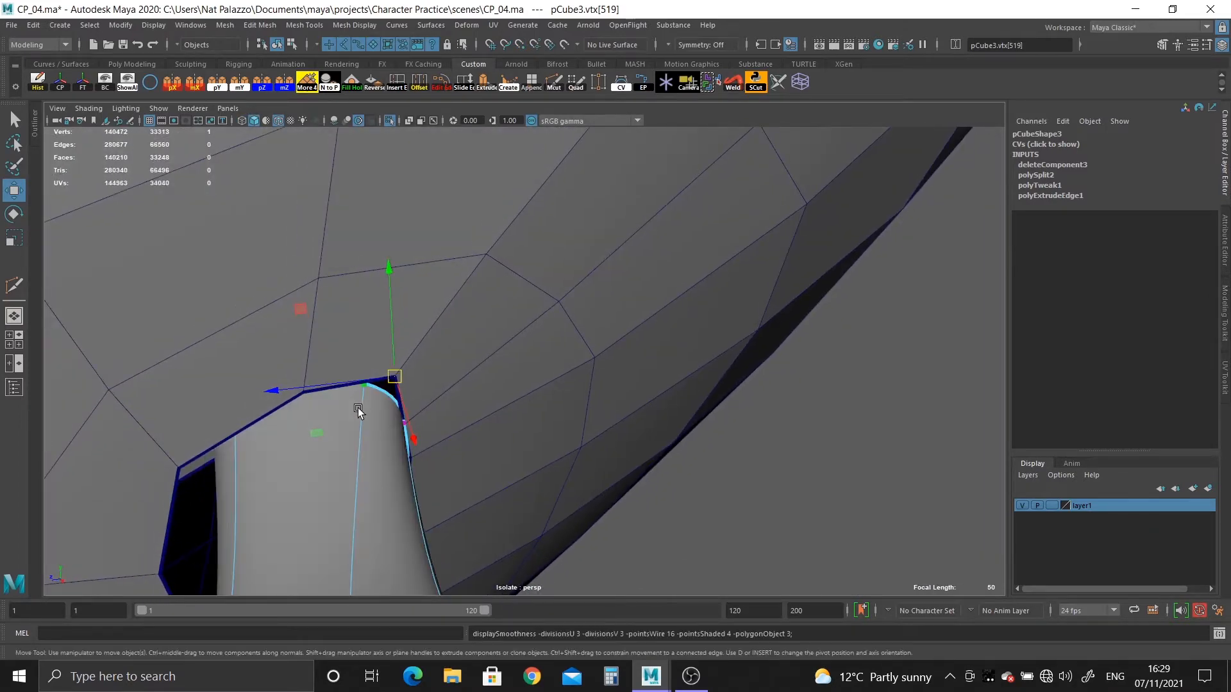
pyautogui.press('1')
pyautogui.keyDown('alt'); pyautogui.moveTo(445, 467); pyautogui.dragTo(206, 393); pyautogui.keyUp('alt')
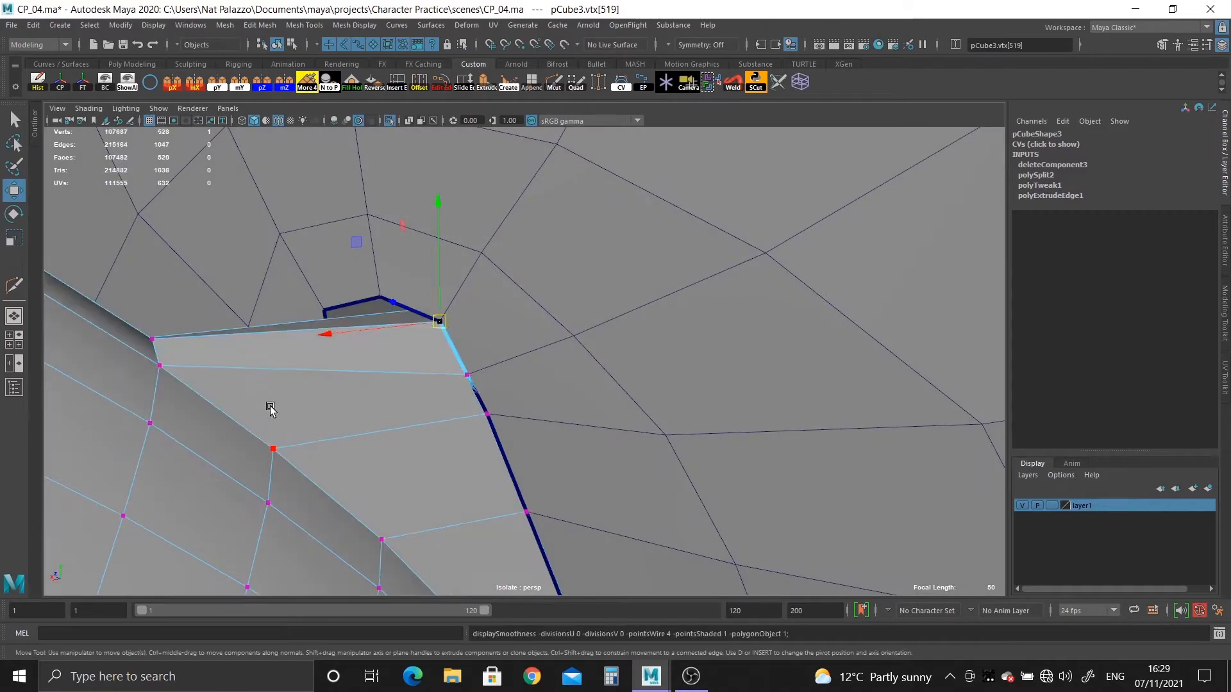
# Snap the next strip vertex onto the head border vertex past the upper corner and reposition its neighbour near the opening's far upper edge.
pyautogui.press('4')
pyautogui.keyDown('alt'); pyautogui.moveTo(335, 412); pyautogui.dragTo(413, 417); pyautogui.keyUp('alt')
pyautogui.click(337, 329)
pyautogui.keyDown('alt'); pyautogui.moveTo(337, 330); pyautogui.dragTo(335, 360); pyautogui.keyUp('alt')
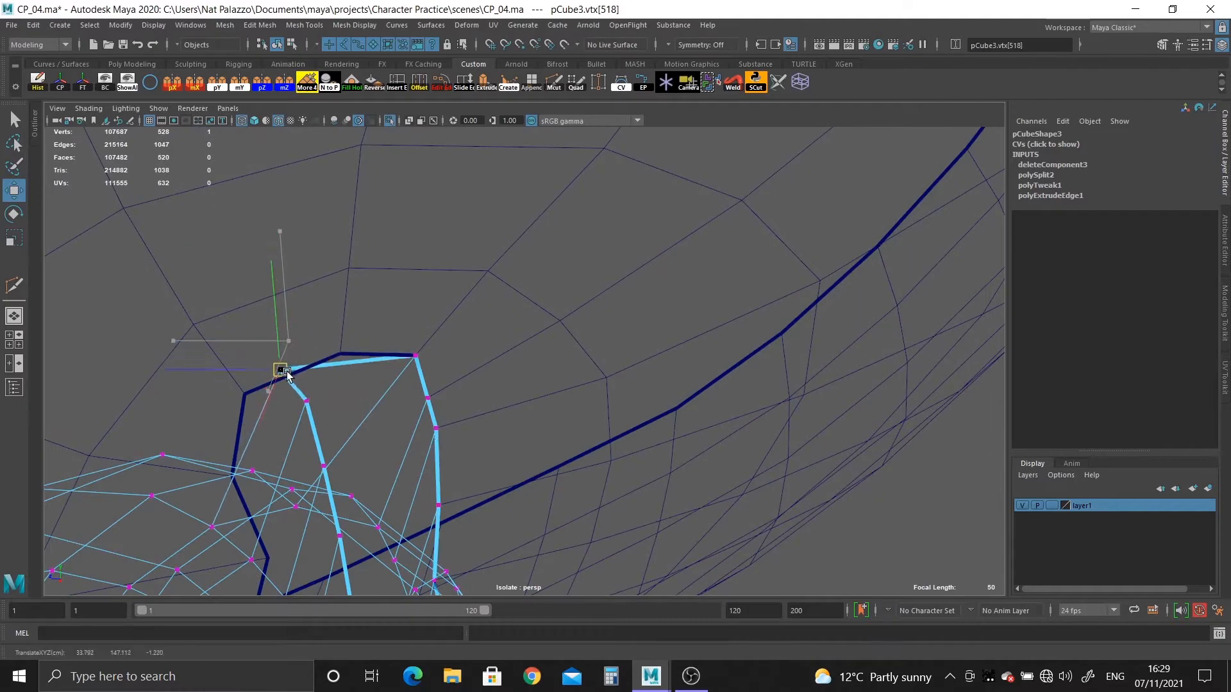
pyautogui.moveTo(341, 346); pyautogui.dragTo(345, 352, button='middle')
pyautogui.keyDown('alt'); pyautogui.moveTo(325, 404); pyautogui.dragTo(269, 411); pyautogui.keyUp('alt')
pyautogui.moveTo(286, 418); pyautogui.dragTo(329, 419)
pyautogui.moveTo(266, 420); pyautogui.dragTo(263, 417, button='middle')
pyautogui.moveTo(283, 473)
pyautogui.mouseDown()
pyautogui.moveTo(312, 507)
pyautogui.moveTo(389, 502)
pyautogui.moveTo(478, 398)
pyautogui.moveTo(325, 423)
pyautogui.moveTo(385, 440)
pyautogui.moveTo(417, 472)
pyautogui.moveTo(398, 425)
pyautogui.moveTo(429, 391)
pyautogui.moveTo(385, 376)
pyautogui.moveTo(372, 387)
pyautogui.mouseUp()
pyautogui.press('5')
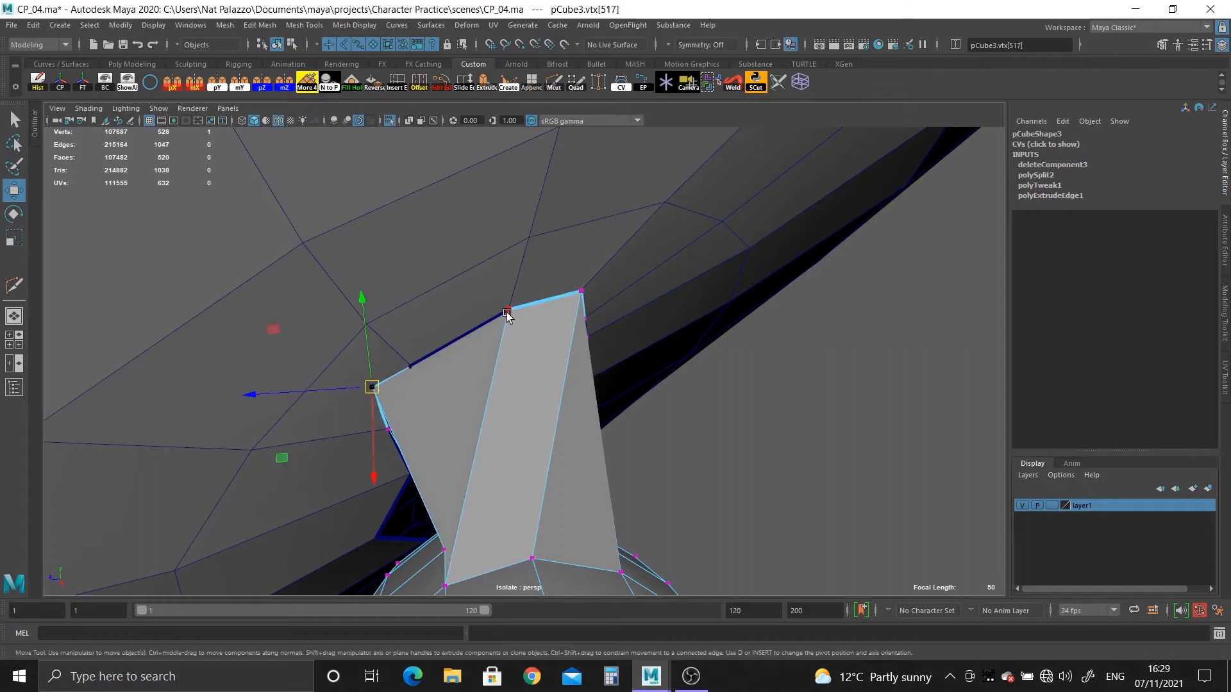
# Shift the two strip vertices along the opening's upper end one head border vertex further around and snap them there.
pyautogui.click(511, 312)
pyautogui.moveTo(511, 312); pyautogui.dragTo(527, 347)
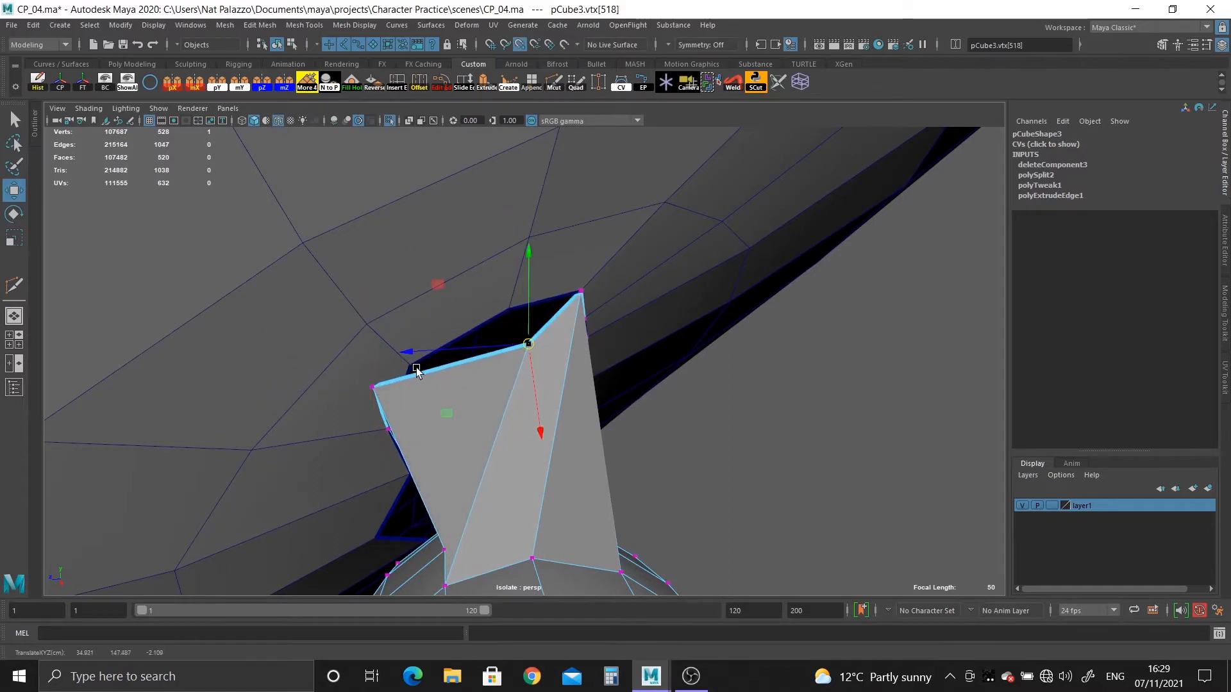
pyautogui.moveTo(416, 369); pyautogui.dragTo(401, 368, button='middle')
pyautogui.click(580, 293)
pyautogui.moveTo(581, 293); pyautogui.dragTo(610, 345)
pyautogui.press('v')
pyautogui.moveTo(507, 313); pyautogui.dragTo(503, 309, button='middle')
pyautogui.keyDown('alt'); pyautogui.moveTo(528, 396); pyautogui.dragTo(545, 373); pyautogui.keyUp('alt')
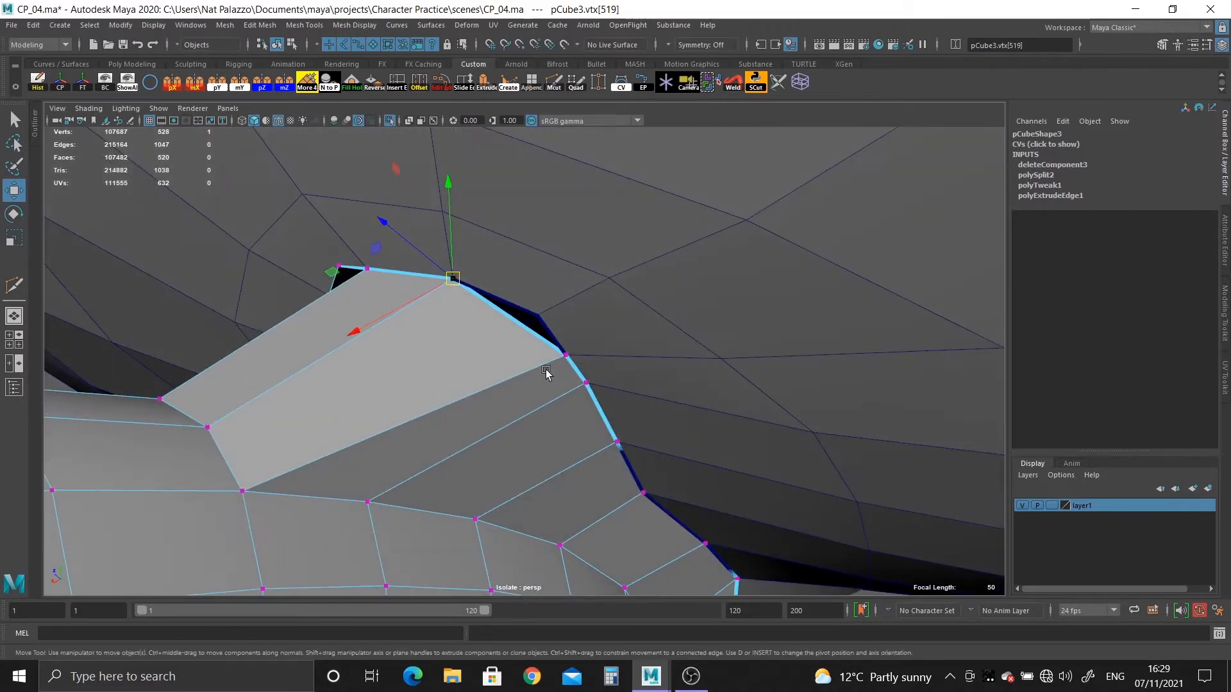
# Snap the next three strip vertices one head border vertex further up, starting with the one at the opening's upper corner.
pyautogui.moveTo(558, 365); pyautogui.dragTo(540, 316, button='middle')
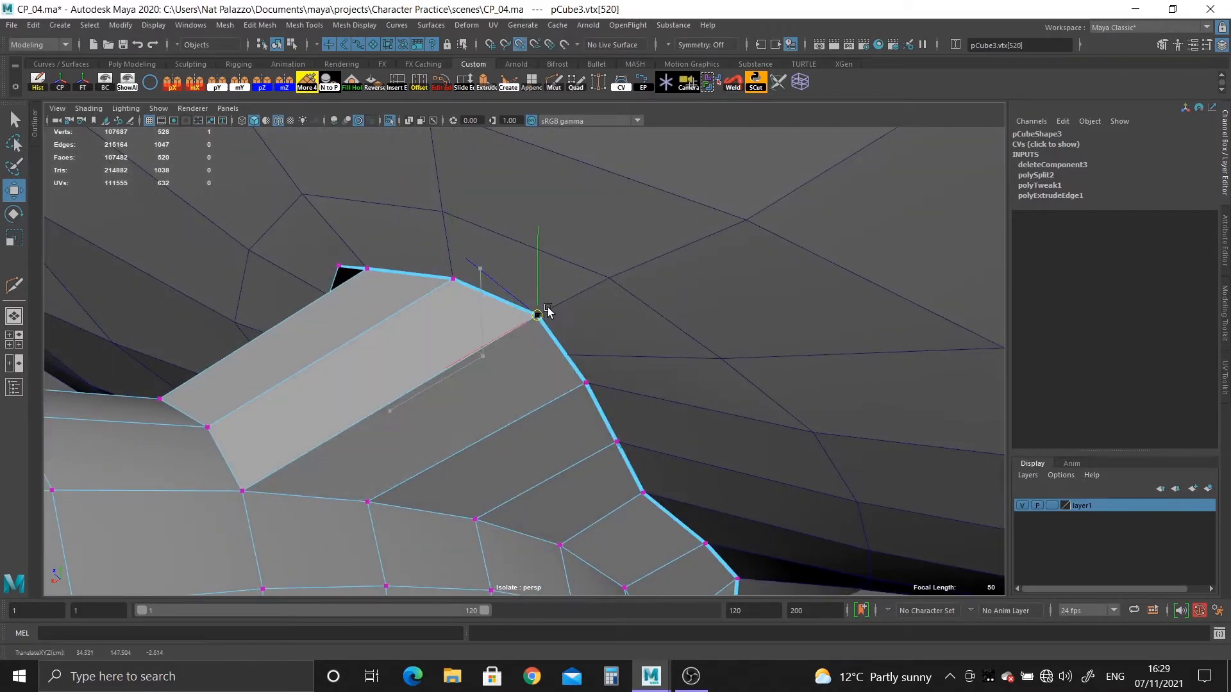
pyautogui.keyDown('alt'); pyautogui.moveTo(593, 378); pyautogui.dragTo(589, 366); pyautogui.keyUp('alt')
pyautogui.click(587, 367)
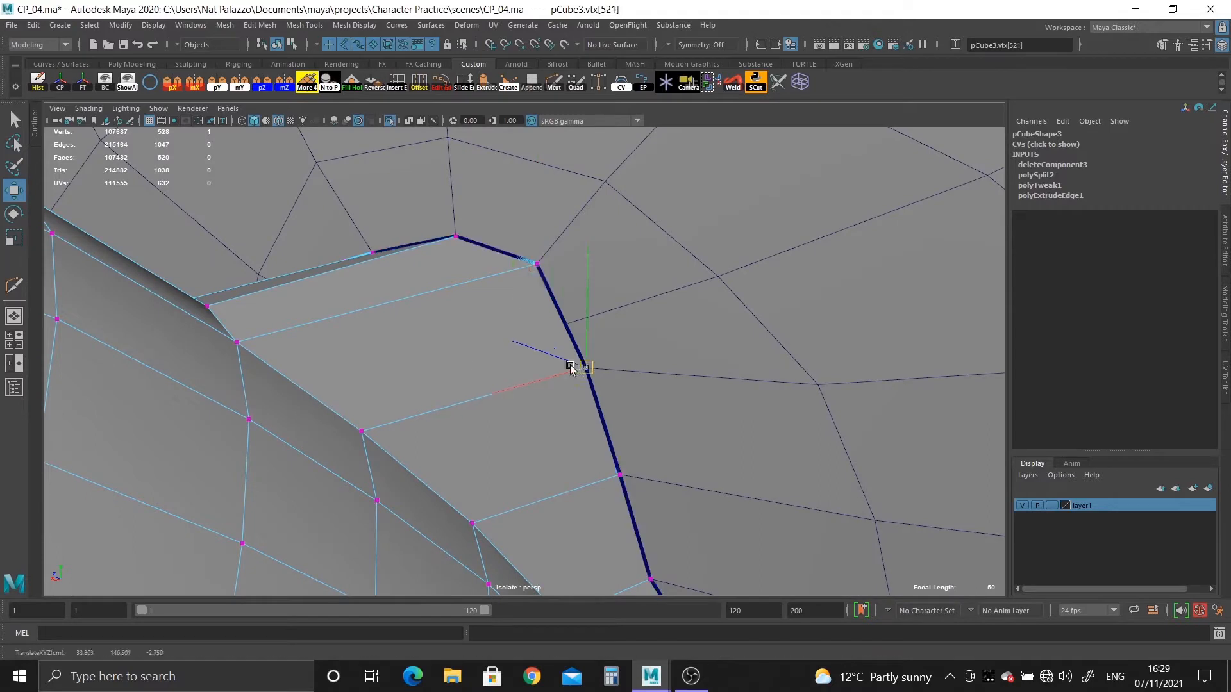
pyautogui.moveTo(577, 365); pyautogui.dragTo(518, 383, button='middle')
pyautogui.moveTo(567, 331); pyautogui.dragTo(572, 342, button='middle')
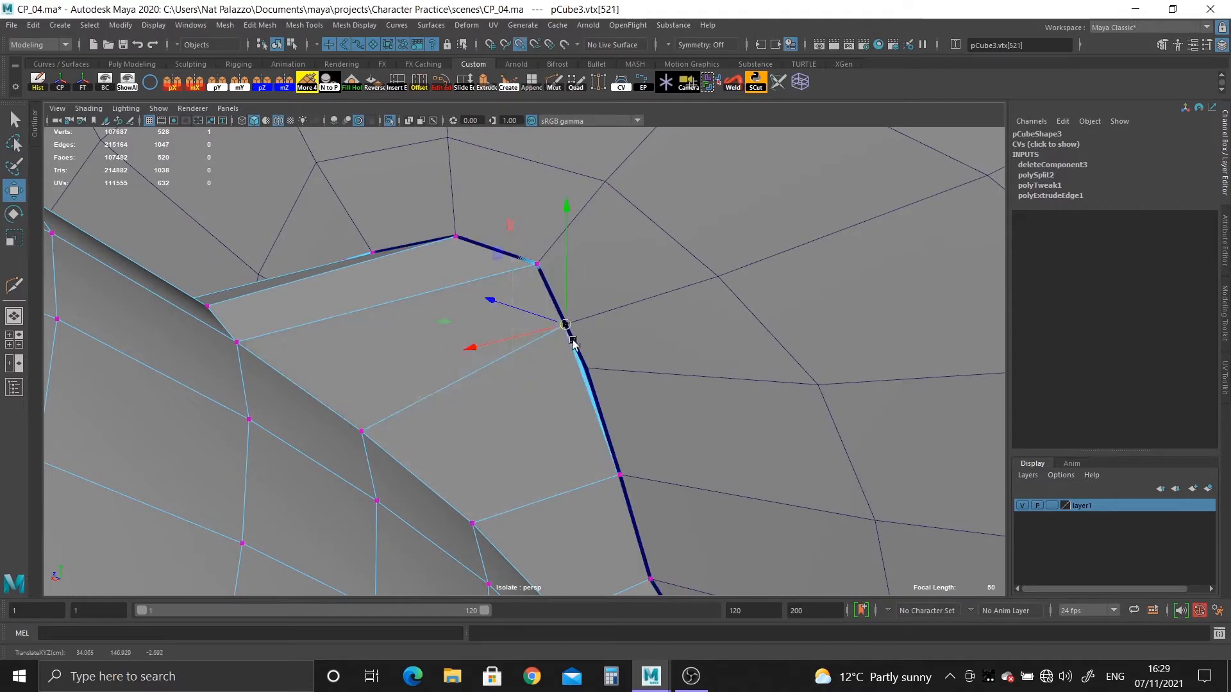
pyautogui.click(616, 471)
pyautogui.moveTo(616, 471); pyautogui.dragTo(587, 369, button='middle')
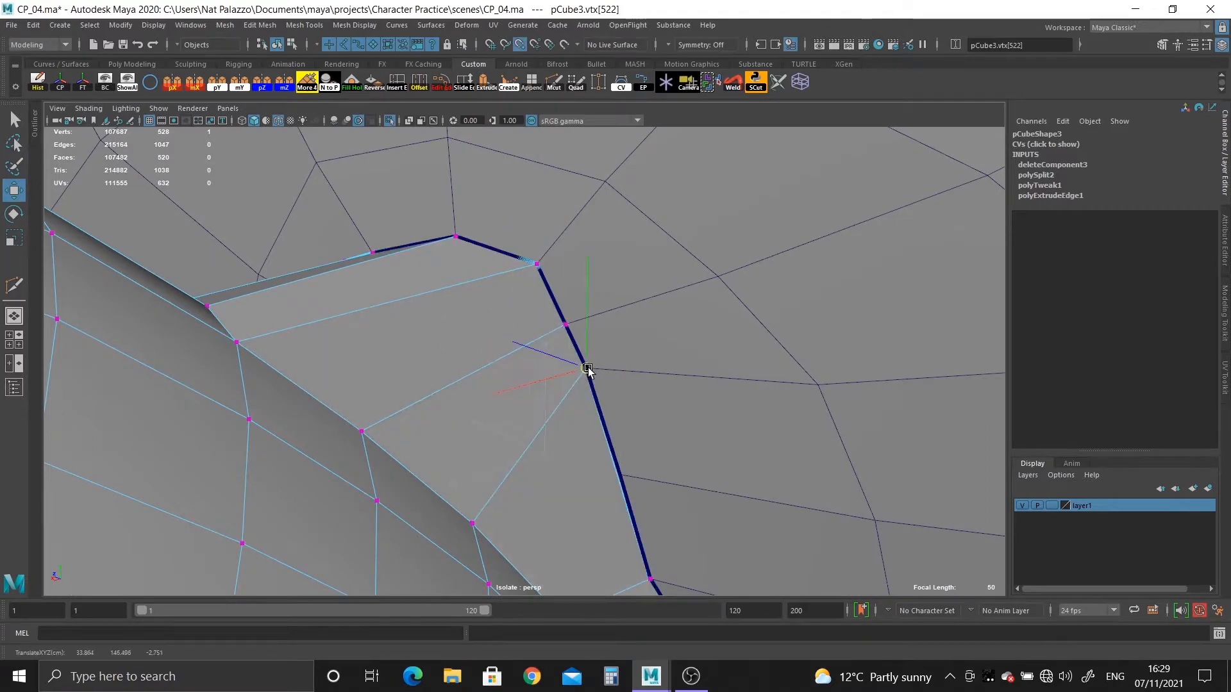
# Examine the strip along the side of the ear for the head border vertex that lacks a matching strip vertex.
pyautogui.keyDown('alt'); pyautogui.moveTo(626, 434); pyautogui.dragTo(625, 288, button='middle'); pyautogui.keyUp('alt')
pyautogui.keyDown('alt'); pyautogui.moveTo(625, 289); pyautogui.dragTo(590, 363); pyautogui.keyUp('alt')
pyautogui.keyDown('alt'); pyautogui.moveTo(590, 363); pyautogui.dragTo(493, 359, button='right'); pyautogui.keyUp('alt')
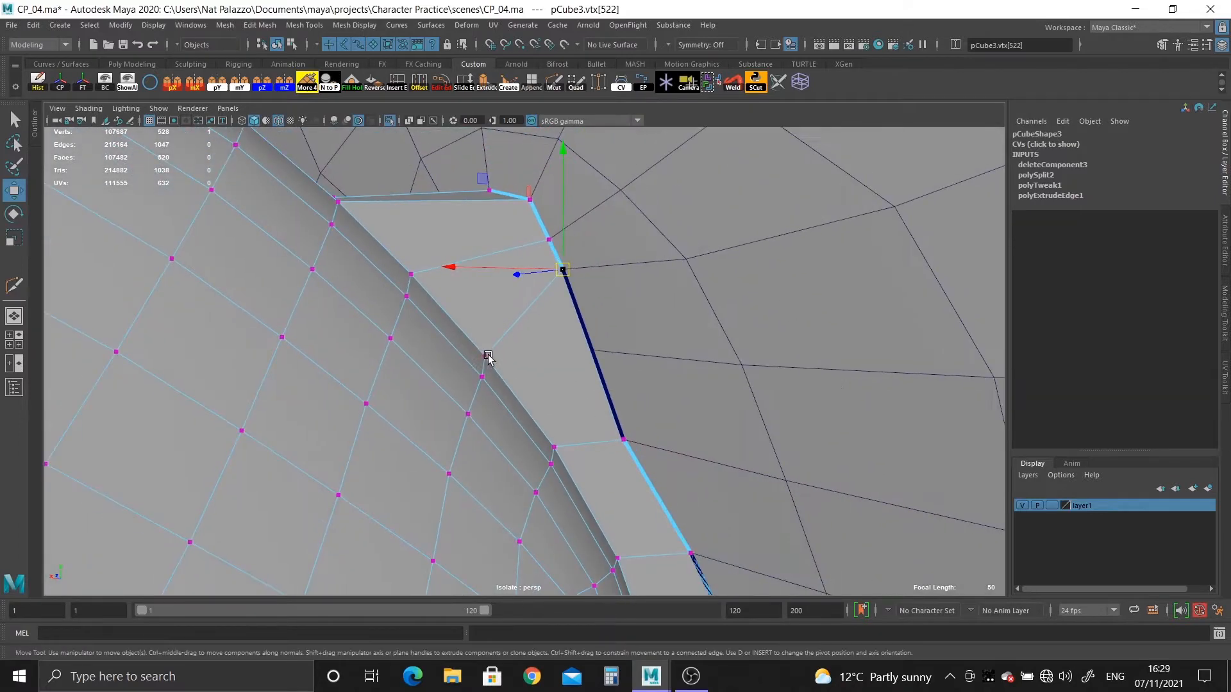
pyautogui.keyDown('alt'); pyautogui.moveTo(488, 357); pyautogui.dragTo(407, 402); pyautogui.keyUp('alt')
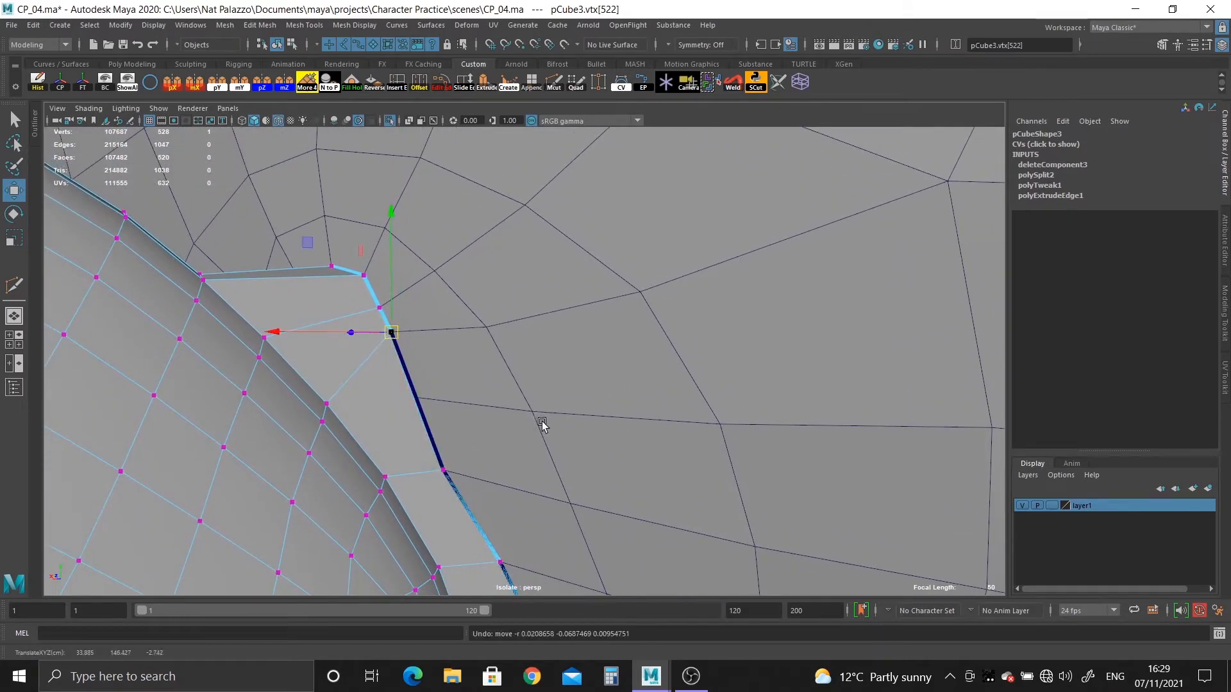
pyautogui.keyDown('alt'); pyautogui.moveTo(459, 420); pyautogui.dragTo(409, 407, button='right'); pyautogui.keyUp('alt')
pyautogui.keyDown('alt'); pyautogui.moveTo(410, 406); pyautogui.dragTo(431, 433); pyautogui.keyUp('alt')
pyautogui.keyDown('alt'); pyautogui.moveTo(431, 434); pyautogui.dragTo(508, 450, button='right'); pyautogui.keyUp('alt')
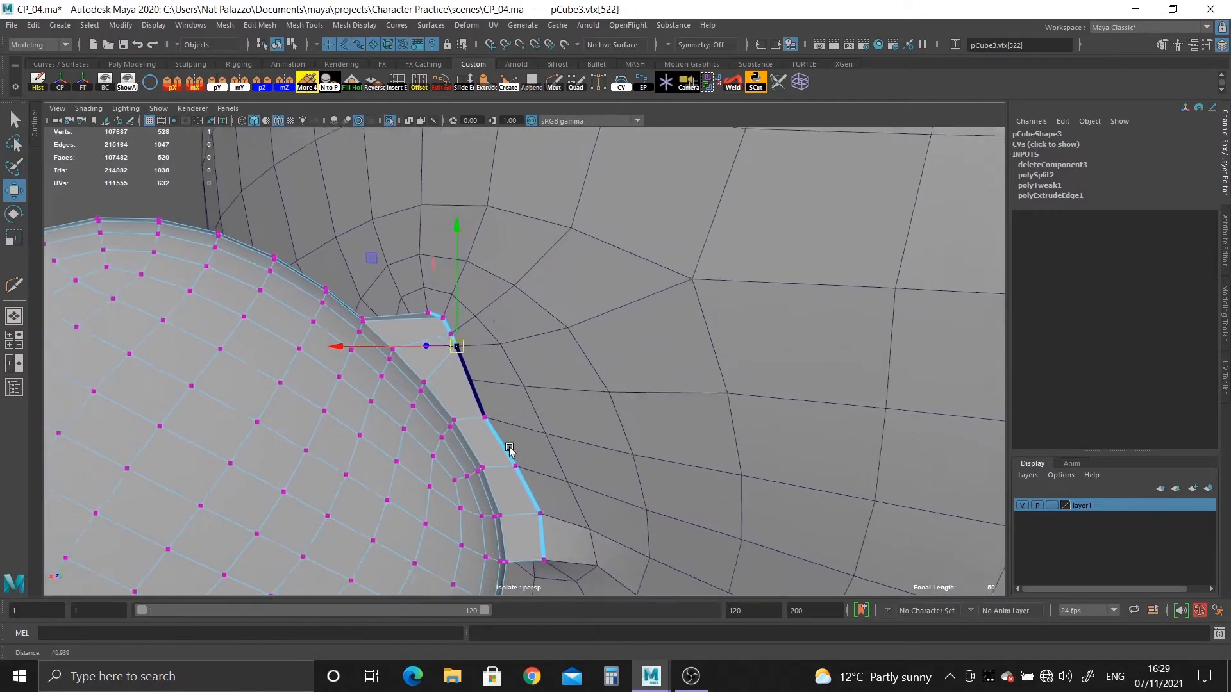
pyautogui.moveTo(509, 449)
pyautogui.keyDown('alt'); pyautogui.mouseDown()
pyautogui.moveTo(686, 530)
pyautogui.moveTo(530, 450)
pyautogui.moveTo(541, 511)
pyautogui.moveTo(461, 470)
pyautogui.moveTo(509, 470)
pyautogui.mouseUp(); pyautogui.keyUp('alt')
pyautogui.keyDown('alt'); pyautogui.moveTo(509, 470); pyautogui.dragTo(283, 337, button='right'); pyautogui.keyUp('alt')
pyautogui.keyDown('alt'); pyautogui.moveTo(563, 415); pyautogui.dragTo(563, 399, button='middle'); pyautogui.keyUp('alt')
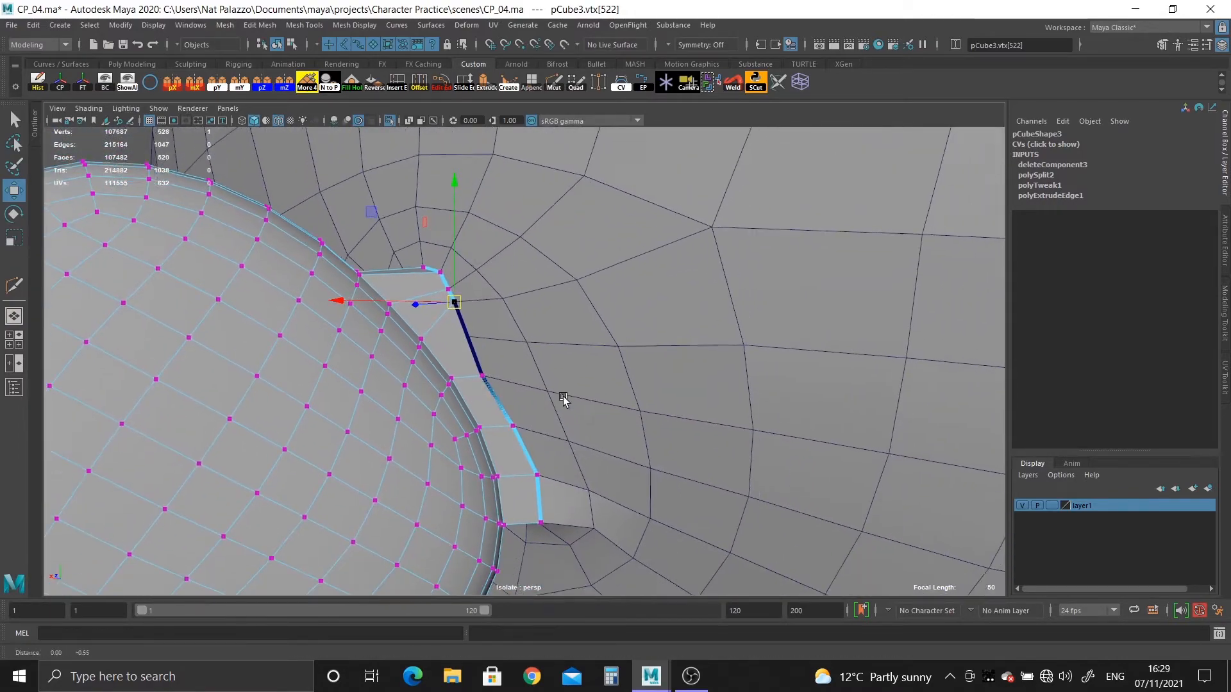
pyautogui.keyDown('alt'); pyautogui.moveTo(563, 398); pyautogui.dragTo(660, 403); pyautogui.keyUp('alt')
# On the opposite side of the ear, snap the first loose strip vertex above the lower end onto the head border.
pyautogui.keyDown('alt'); pyautogui.moveTo(379, 436); pyautogui.dragTo(444, 494, button='right'); pyautogui.keyUp('alt')
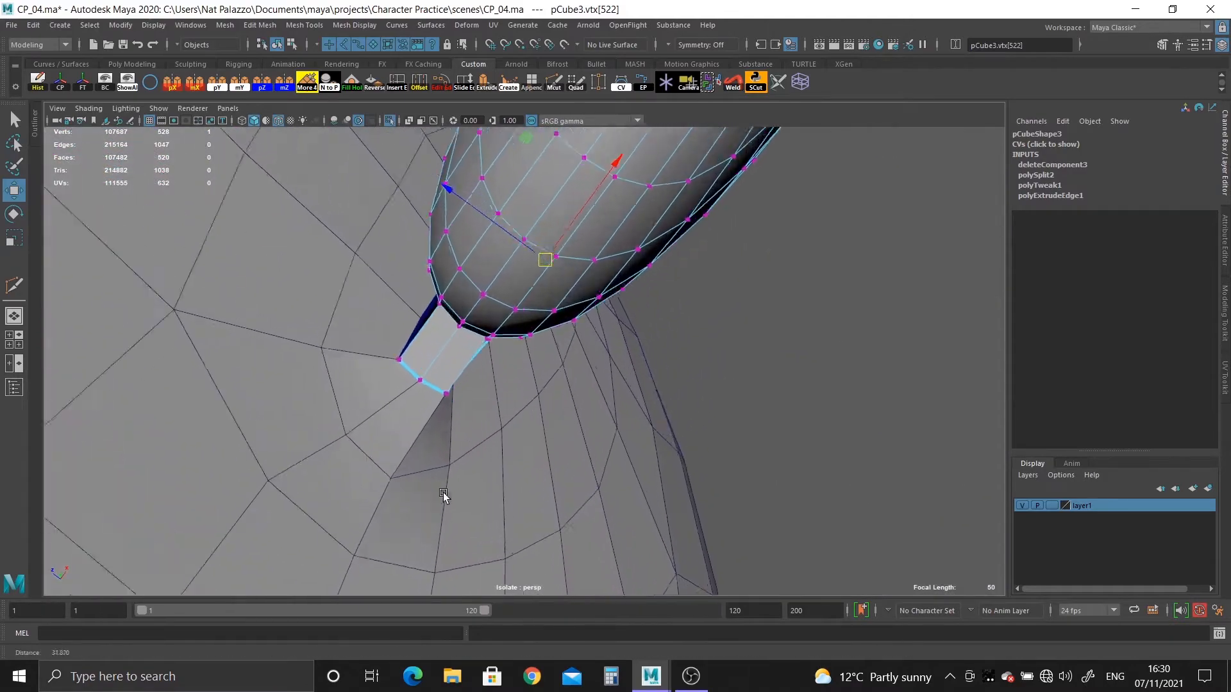
pyautogui.keyDown('alt'); pyautogui.moveTo(443, 495); pyautogui.dragTo(558, 497); pyautogui.keyUp('alt')
pyautogui.keyDown('alt'); pyautogui.moveTo(558, 497); pyautogui.dragTo(609, 489, button='right'); pyautogui.keyUp('alt')
pyautogui.keyDown('alt'); pyautogui.moveTo(610, 489); pyautogui.dragTo(526, 466); pyautogui.keyUp('alt')
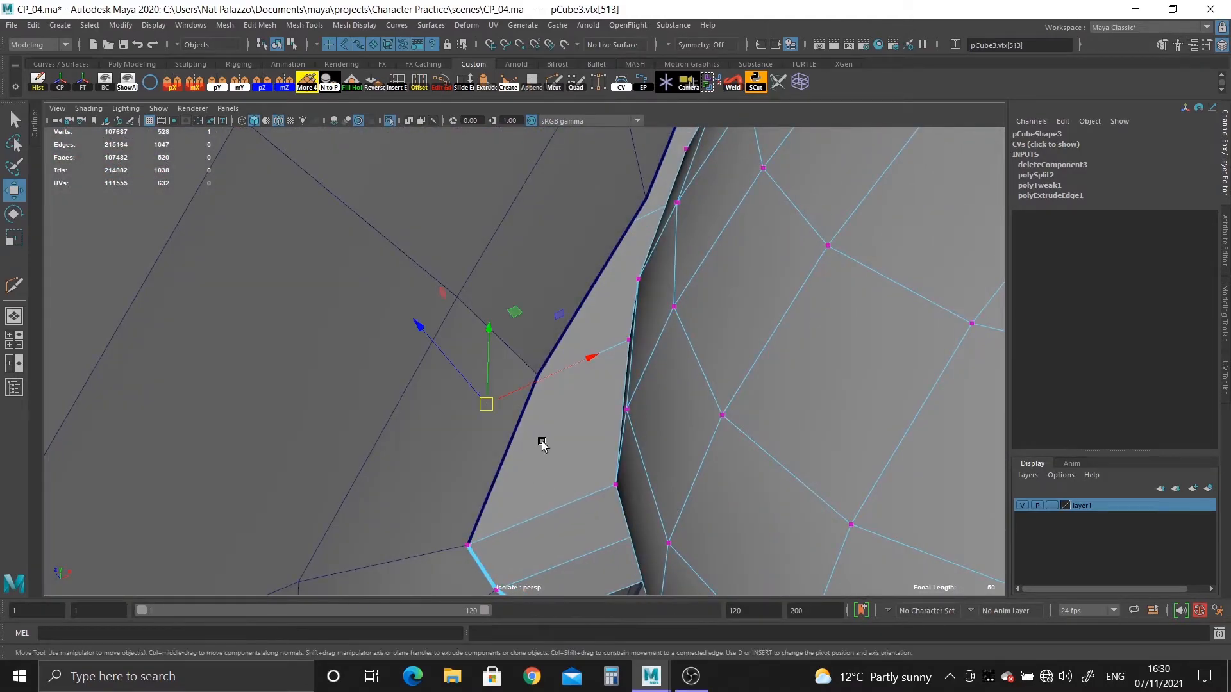
pyautogui.press('4')
pyautogui.press('5')
pyautogui.moveTo(489, 403); pyautogui.dragTo(519, 393)
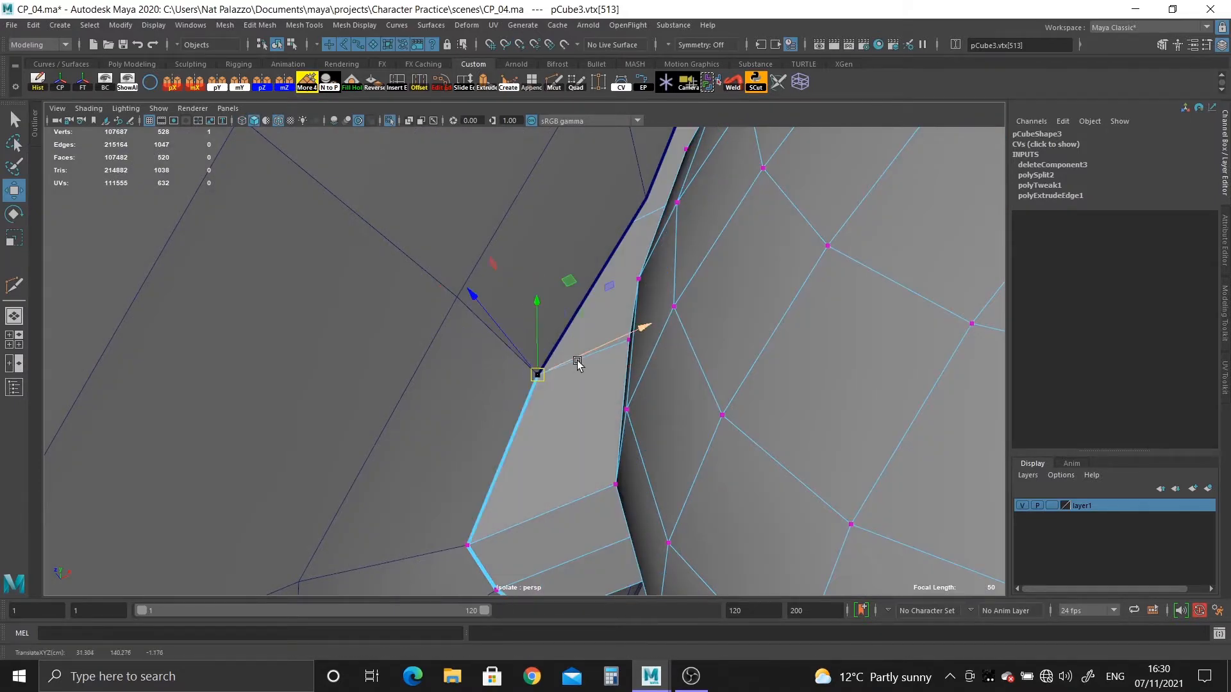
# Snap the second loose strip vertex on that side onto the next head border vertex up.
pyautogui.keyDown('alt'); pyautogui.moveTo(578, 364); pyautogui.dragTo(613, 511); pyautogui.keyUp('alt')
pyautogui.keyDown('alt'); pyautogui.moveTo(617, 537); pyautogui.dragTo(655, 538, button='right'); pyautogui.keyUp('alt')
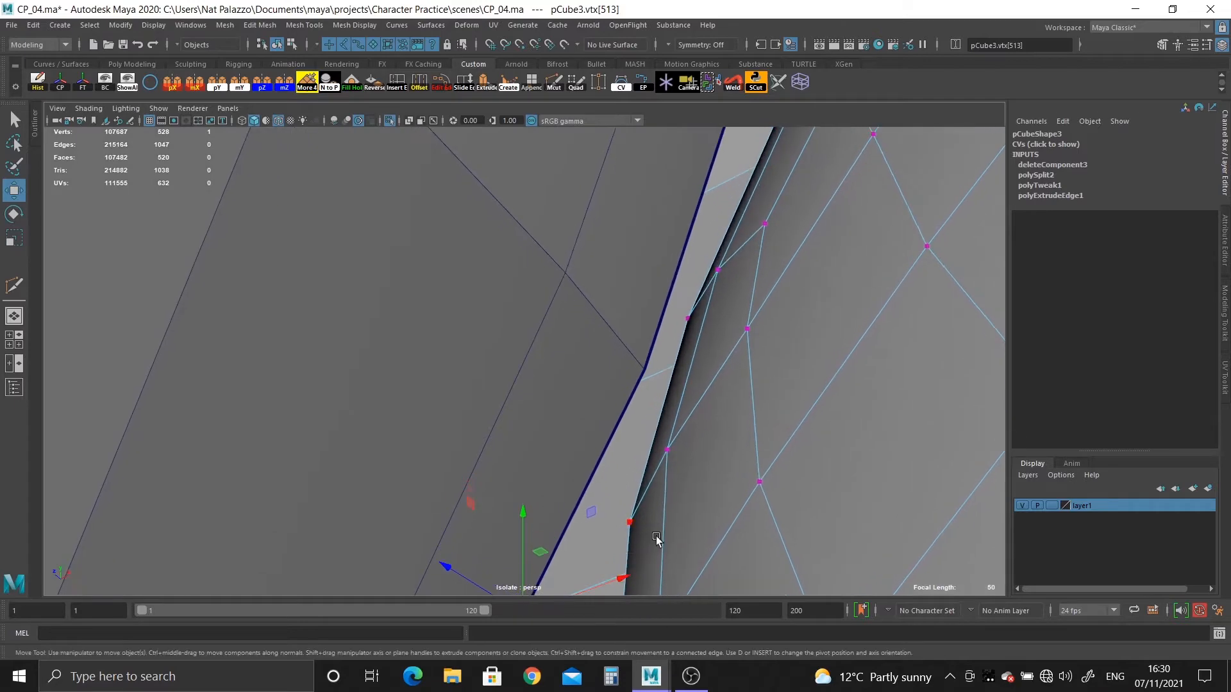
pyautogui.press('4')
pyautogui.click(511, 437)
pyautogui.press('5')
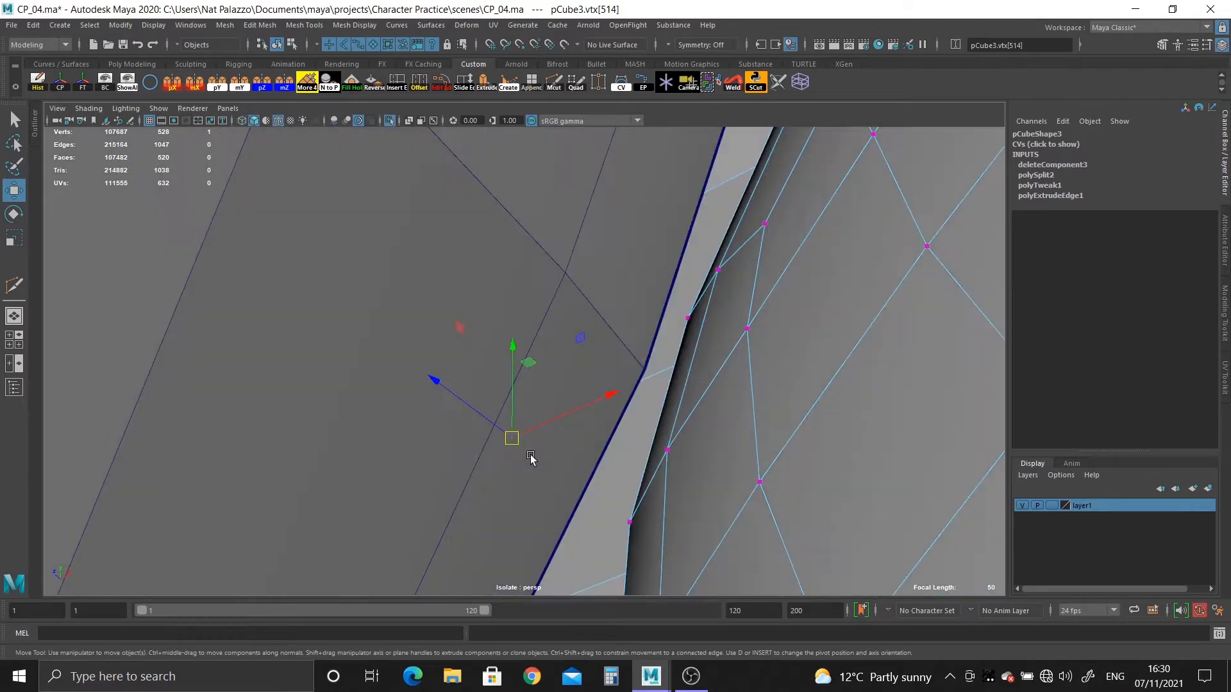
pyautogui.moveTo(469, 475); pyautogui.dragTo(468, 477)
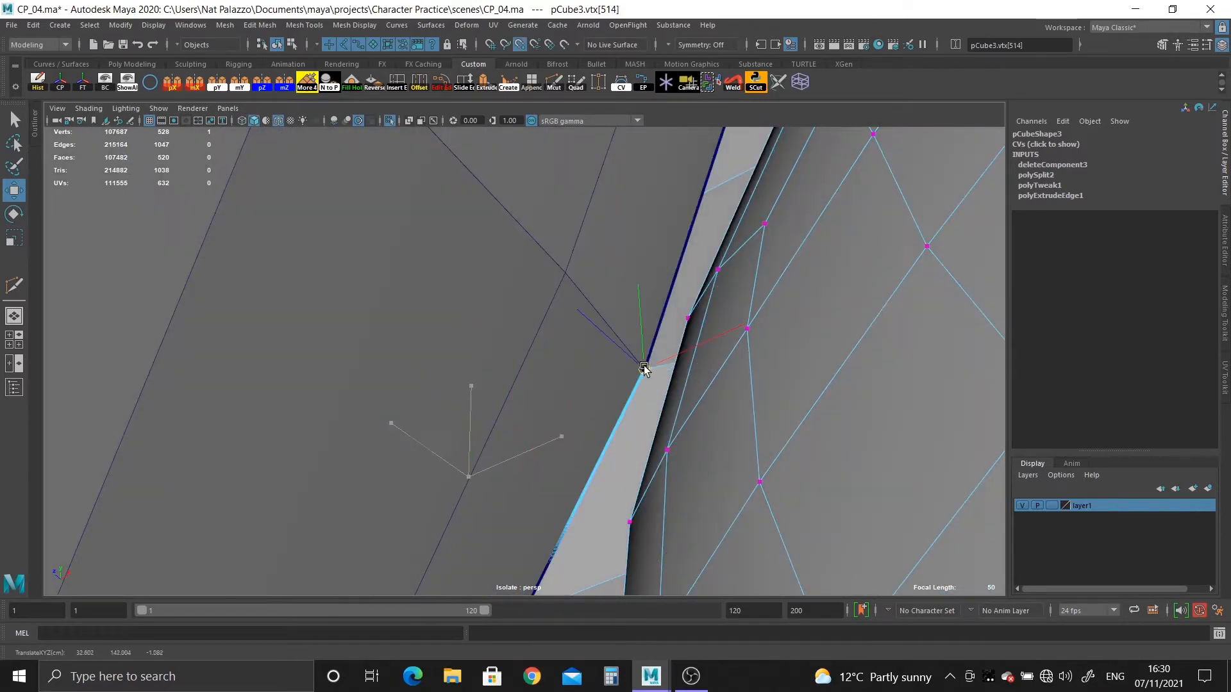
# Snap the third loose strip vertex on the same side onto the head border vertex above the previous one.
pyautogui.keyDown('alt'); pyautogui.moveTo(728, 371); pyautogui.dragTo(732, 540); pyautogui.keyUp('alt')
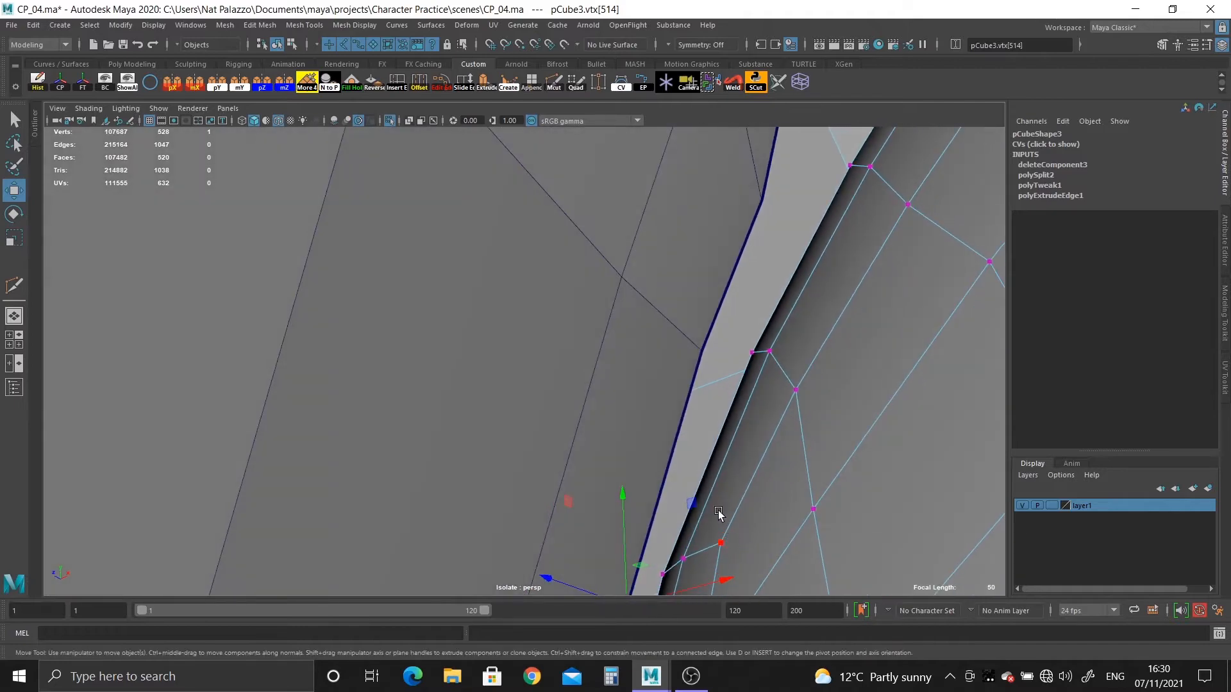
pyautogui.press('4')
pyautogui.click(561, 437)
pyautogui.press('5')
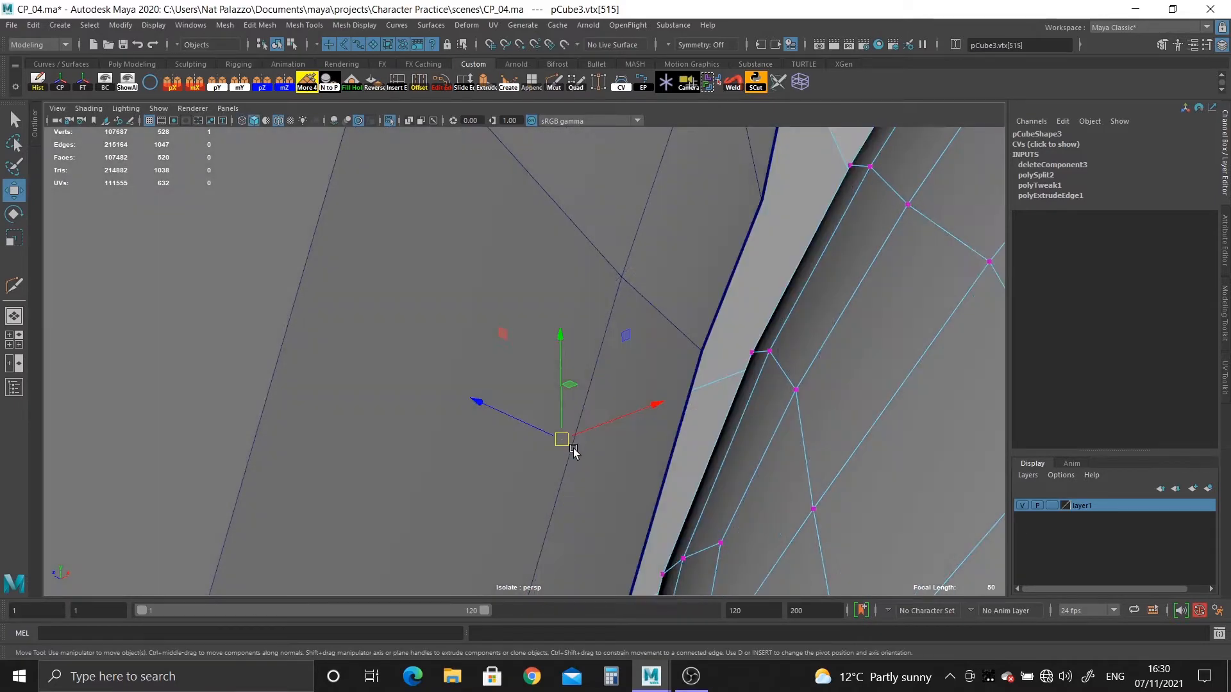
pyautogui.press('v')
pyautogui.moveTo(717, 370); pyautogui.dragTo(689, 344, button='middle')
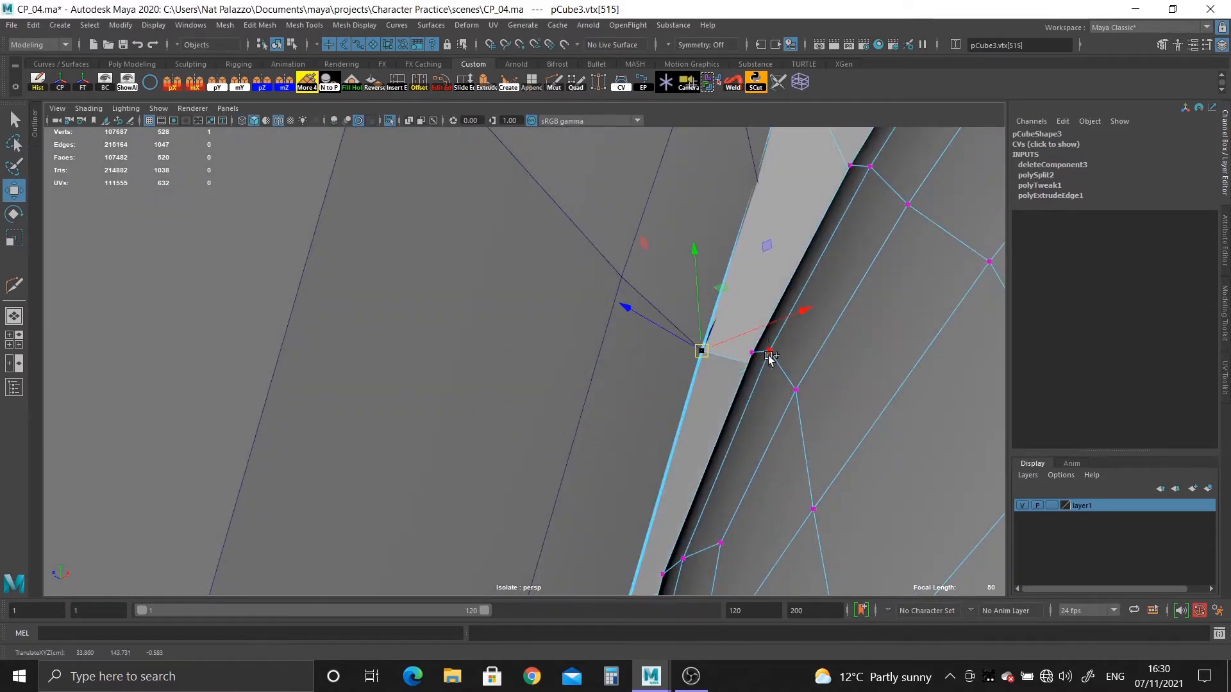
# Snap the last two strip vertices below the opening's upper end onto their matching head border vertices.
pyautogui.keyDown('alt'); pyautogui.moveTo(769, 357); pyautogui.dragTo(651, 471); pyautogui.keyUp('alt')
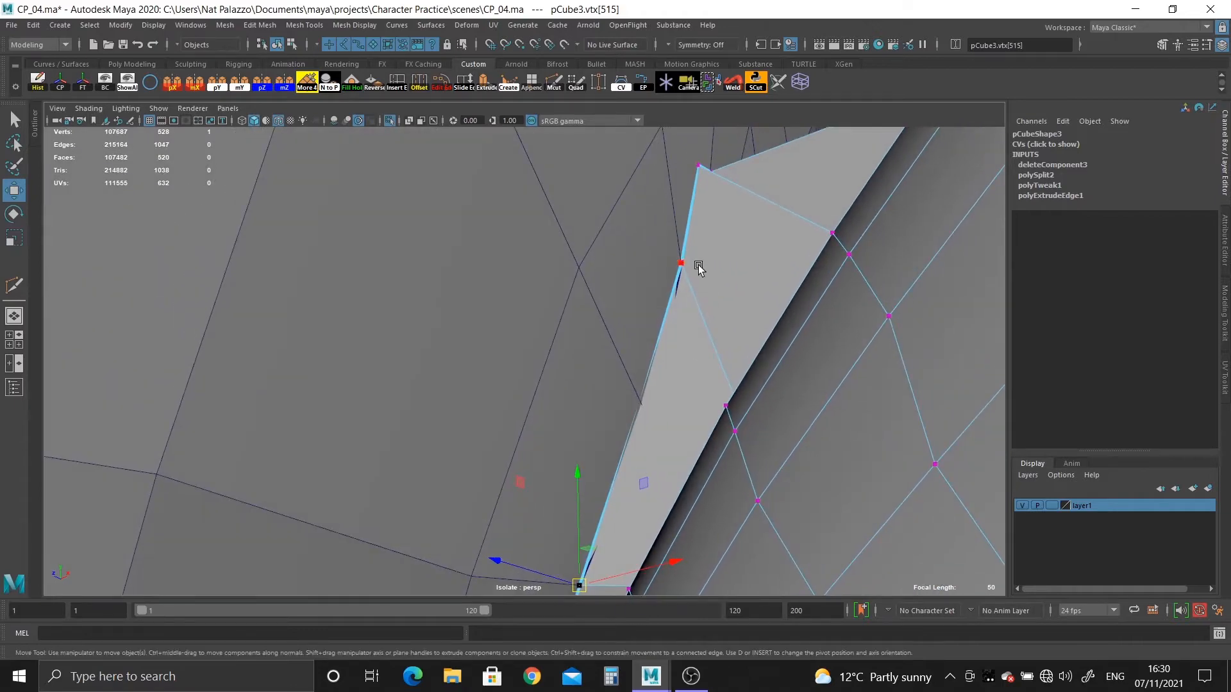
pyautogui.press('4')
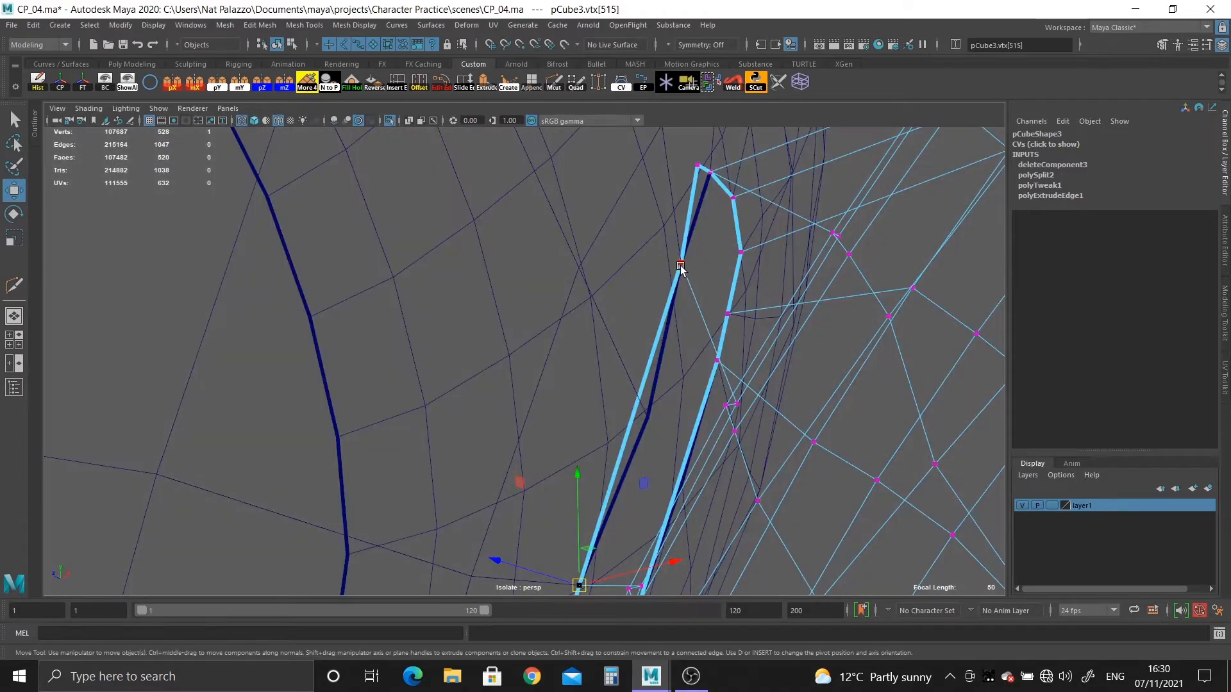
pyautogui.press('5')
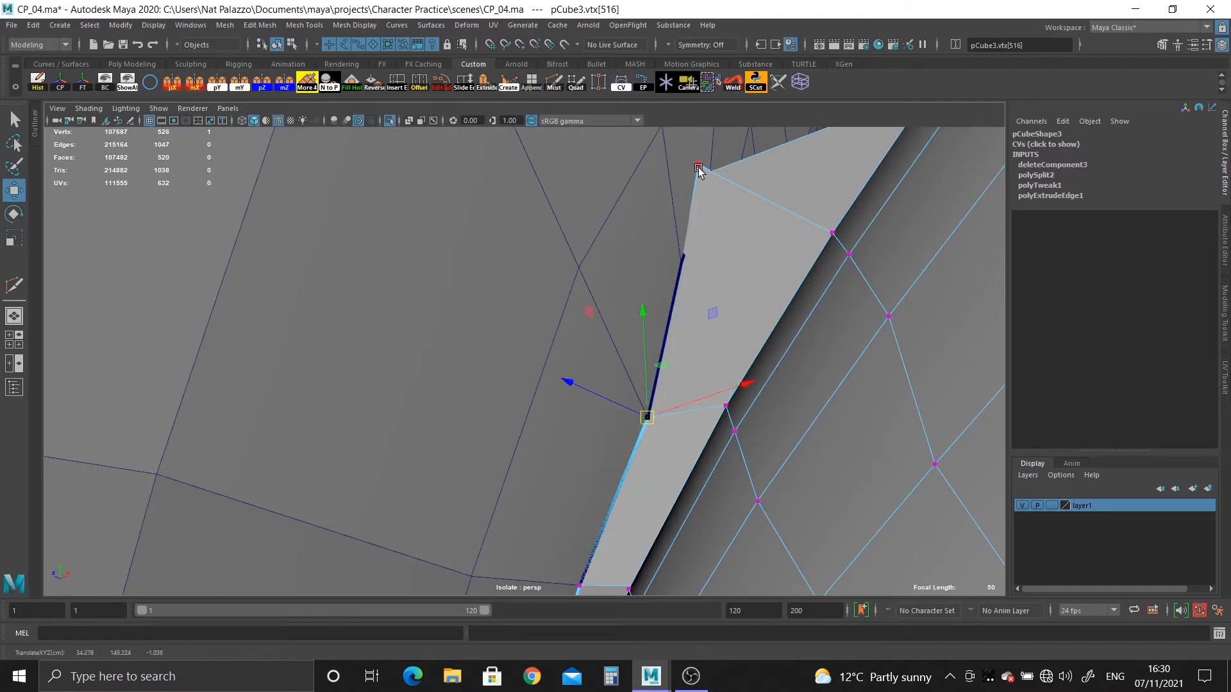
pyautogui.keyDown('alt'); pyautogui.moveTo(690, 258); pyautogui.dragTo(539, 344); pyautogui.keyUp('alt')
# Compare the ear strip's outer vertices with the head's opening border in wireframe and shaded display to find unmatched vertices.
pyautogui.press('4')
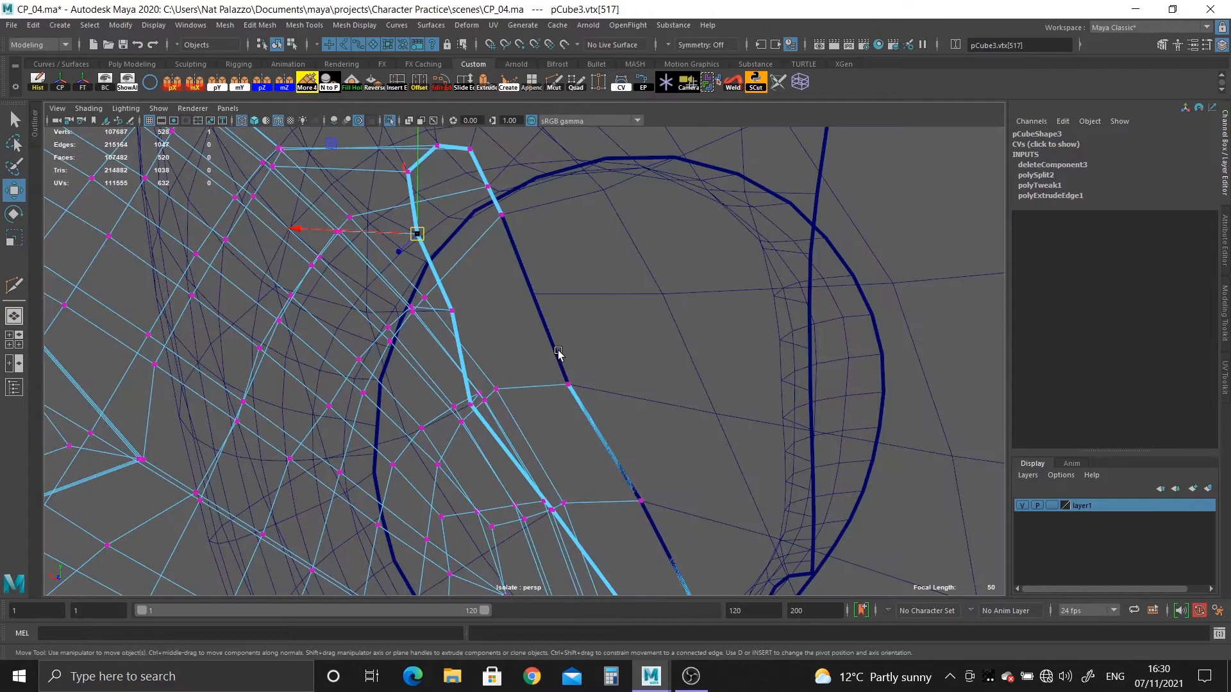
pyautogui.press('5')
pyautogui.moveTo(668, 407)
pyautogui.keyDown('alt'); pyautogui.mouseDown()
pyautogui.moveTo(472, 252)
pyautogui.moveTo(646, 318)
pyautogui.moveTo(613, 278)
pyautogui.moveTo(632, 239)
pyautogui.moveTo(505, 233)
pyautogui.moveTo(453, 198)
pyautogui.moveTo(434, 255)
pyautogui.moveTo(627, 346)
pyautogui.moveTo(650, 380)
pyautogui.moveTo(565, 503)
pyautogui.mouseUp(); pyautogui.keyUp('alt')
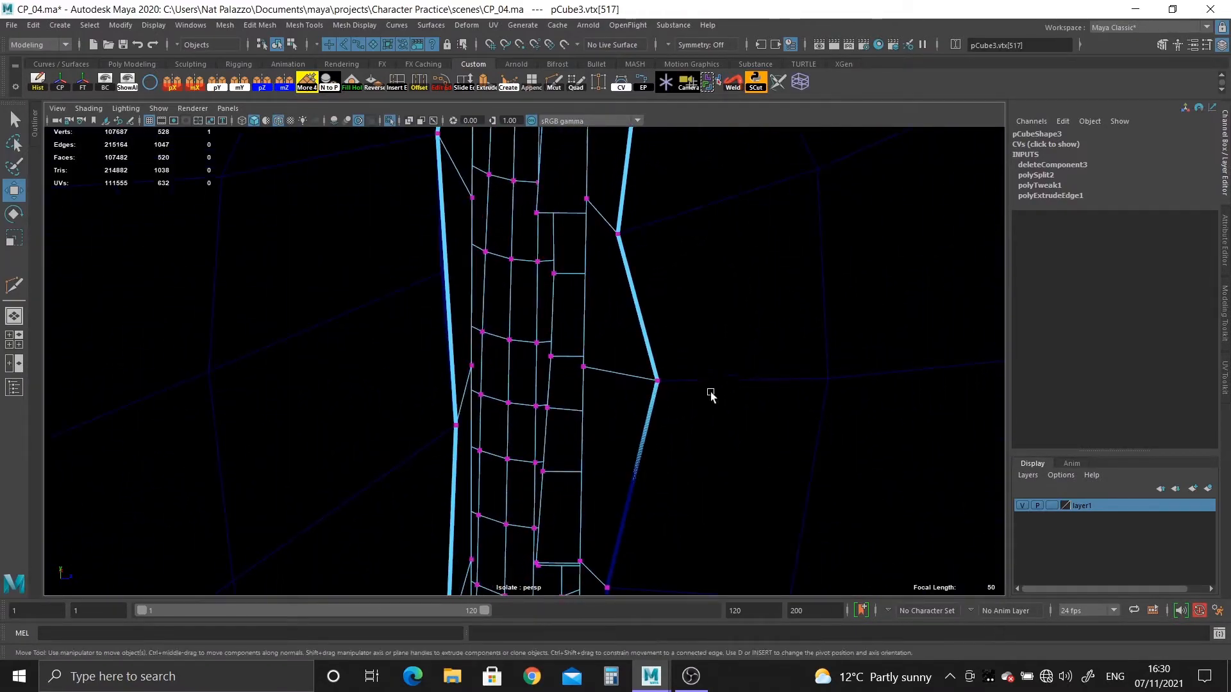
pyautogui.click(655, 380)
pyautogui.keyDown('alt'); pyautogui.moveTo(655, 382); pyautogui.dragTo(522, 244); pyautogui.keyUp('alt')
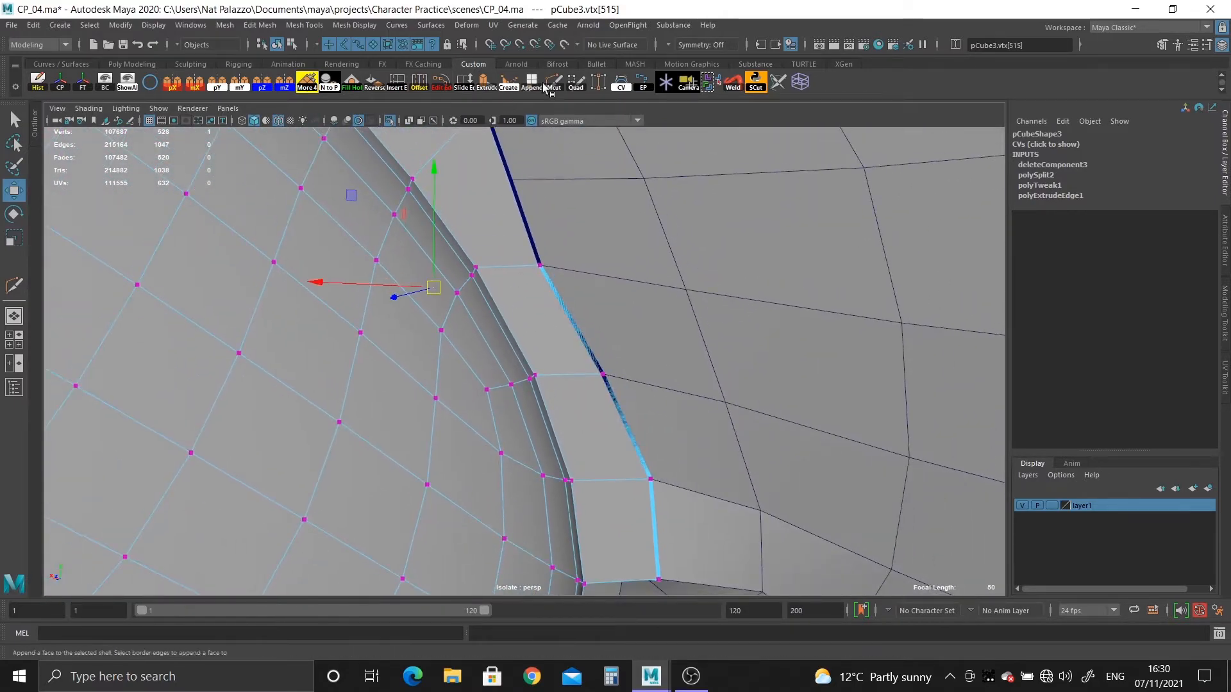
# Try to insert an edge loop across the strip face beside the unmatched head border vertex.
pyautogui.press('y')
pyautogui.keyDown('alt'); pyautogui.moveTo(544, 215); pyautogui.dragTo(525, 311, button='middle'); pyautogui.keyUp('alt')
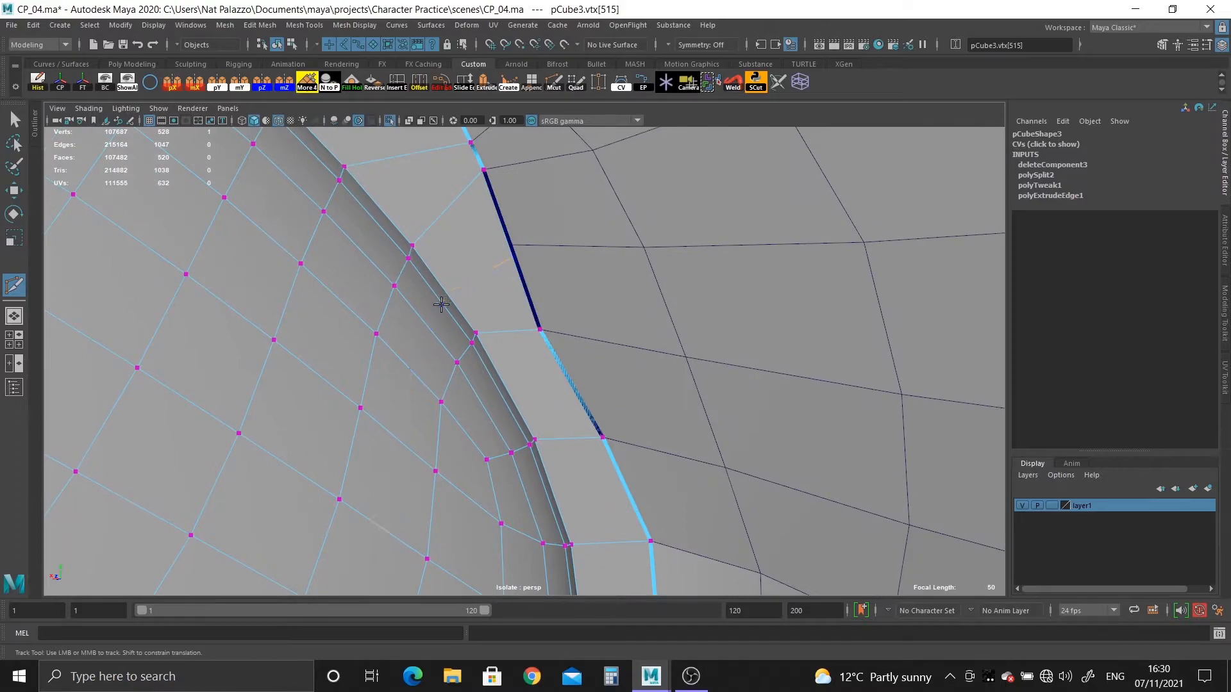
pyautogui.keyDown('ctrl'); pyautogui.click(441, 300); pyautogui.keyUp('ctrl')
pyautogui.keyDown('alt'); pyautogui.moveTo(466, 403); pyautogui.dragTo(421, 393); pyautogui.keyUp('alt')
pyautogui.keyDown('alt'); pyautogui.moveTo(420, 393); pyautogui.dragTo(136, 213, button='right'); pyautogui.keyUp('alt')
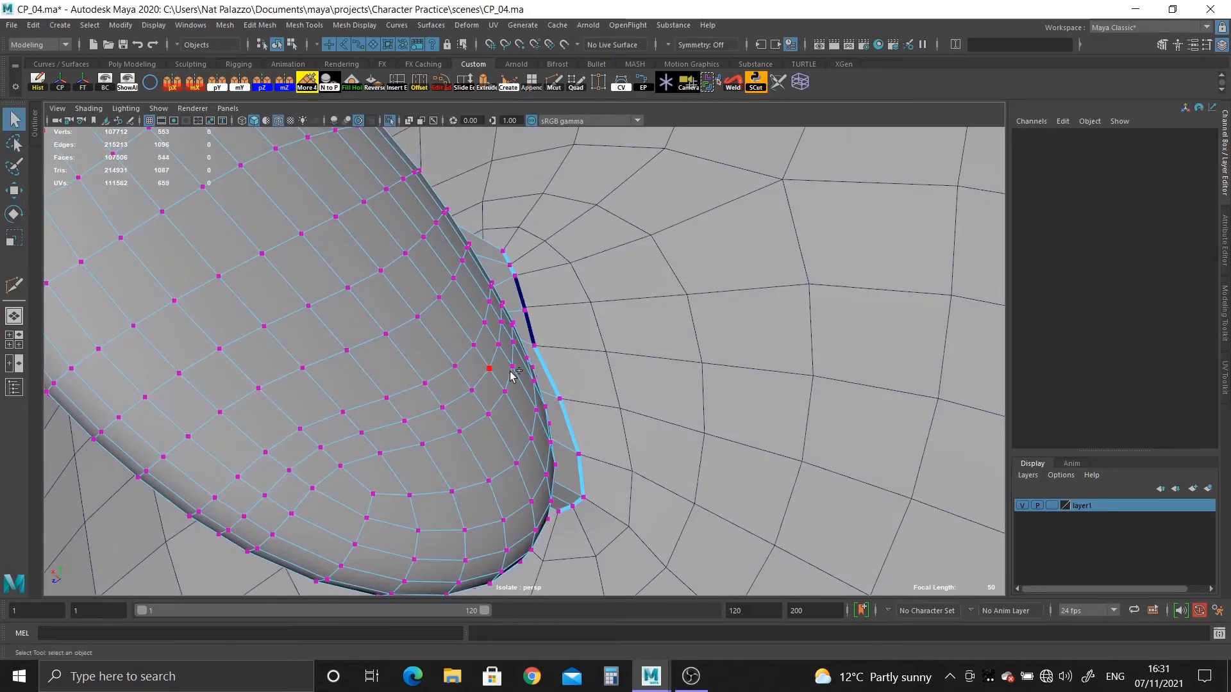
# Select the whole newly inserted edge loop running across the strip and ear, and delete it with its vertices.
pyautogui.keyDown('alt'); pyautogui.moveTo(510, 371); pyautogui.dragTo(421, 349); pyautogui.keyUp('alt')
pyautogui.moveTo(447, 351); pyautogui.dragTo(450, 315, button='right')
pyautogui.click(498, 323)
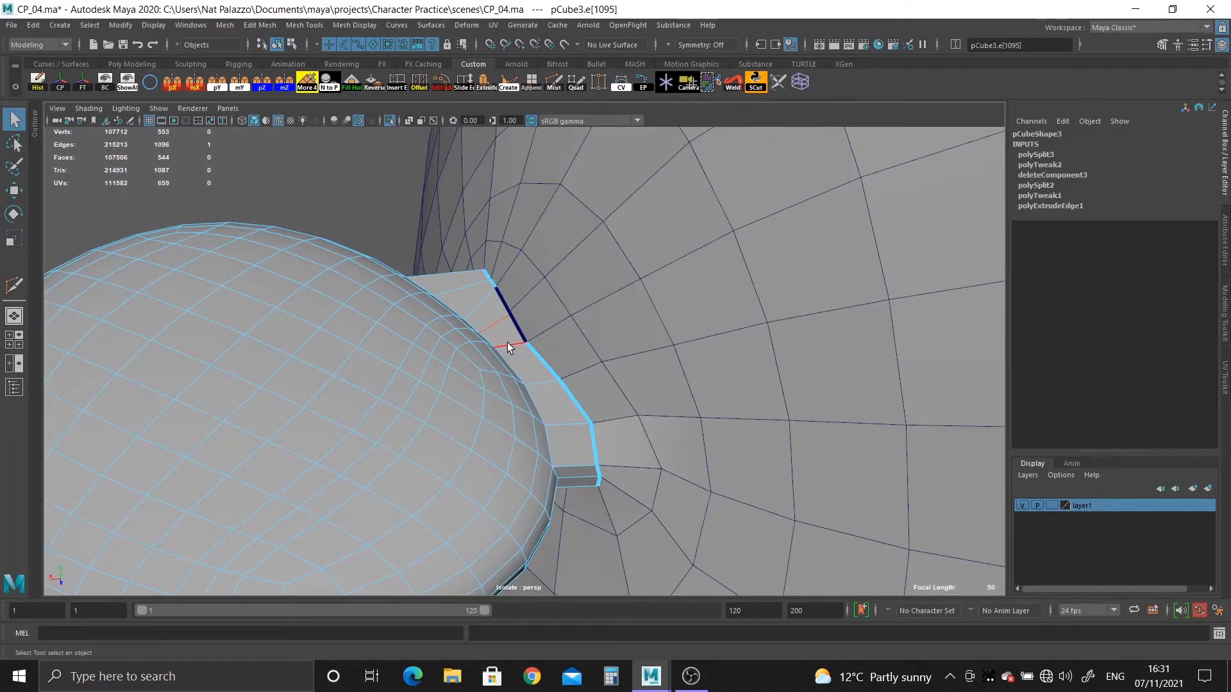
pyautogui.keyDown('alt'); pyautogui.moveTo(508, 347); pyautogui.dragTo(498, 381); pyautogui.keyUp('alt')
pyautogui.doubleClick(493, 320)
pyautogui.keyDown('alt'); pyautogui.moveTo(493, 321); pyautogui.dragTo(558, 411); pyautogui.keyUp('alt')
pyautogui.keyDown('alt'); pyautogui.moveTo(558, 410); pyautogui.dragTo(605, 323, button='right'); pyautogui.keyUp('alt')
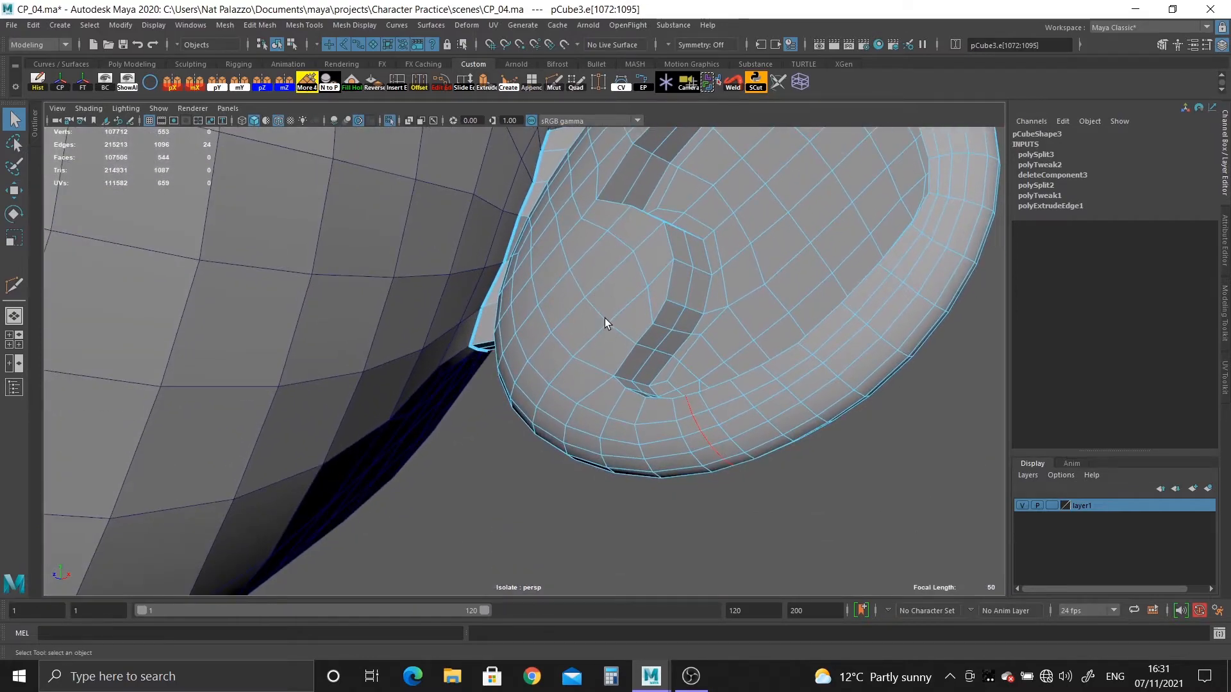
pyautogui.hotkey('ctrl', 'Delete')
# Cut a single diagonal edge from the strip's ear-side vertex to the outer border edge beside the unmatched head vertex.
pyautogui.keyDown('alt'); pyautogui.moveTo(612, 329); pyautogui.dragTo(512, 272); pyautogui.keyUp('alt')
pyautogui.keyDown('alt'); pyautogui.moveTo(512, 272); pyautogui.dragTo(586, 414, button='middle'); pyautogui.keyUp('alt')
pyautogui.keyDown('alt'); pyautogui.moveTo(585, 414); pyautogui.dragTo(756, 494, button='right'); pyautogui.keyUp('alt')
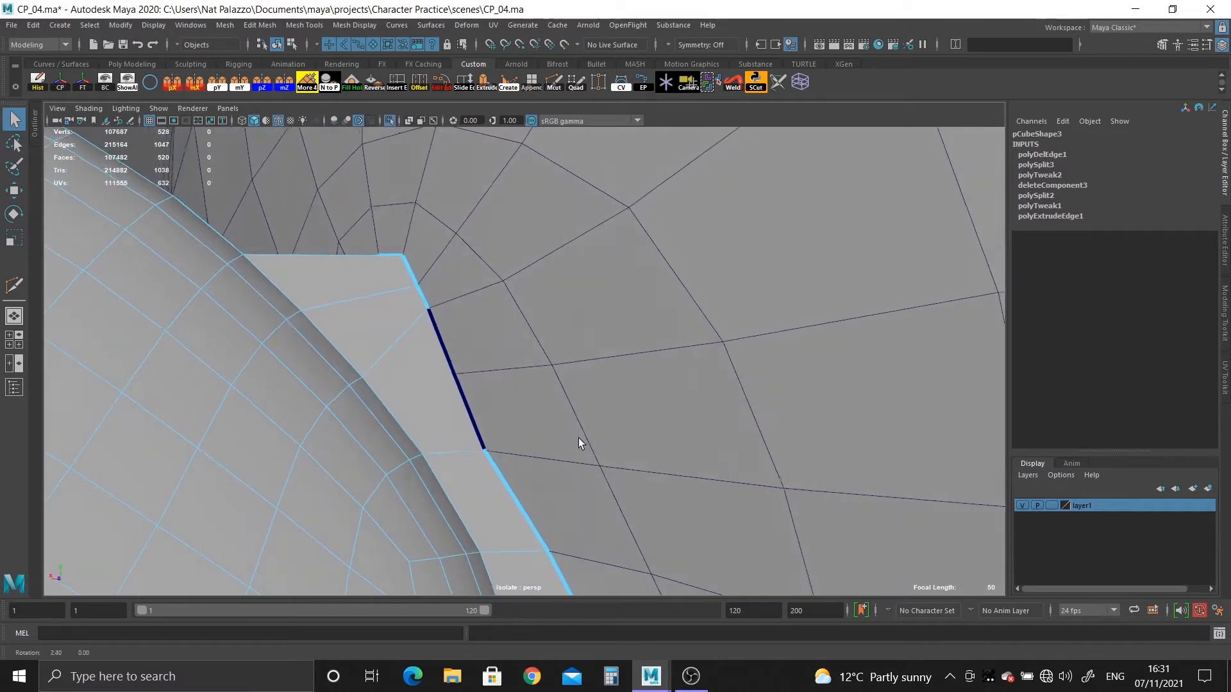
pyautogui.keyDown('alt'); pyautogui.moveTo(520, 459); pyautogui.dragTo(474, 365); pyautogui.keyUp('alt')
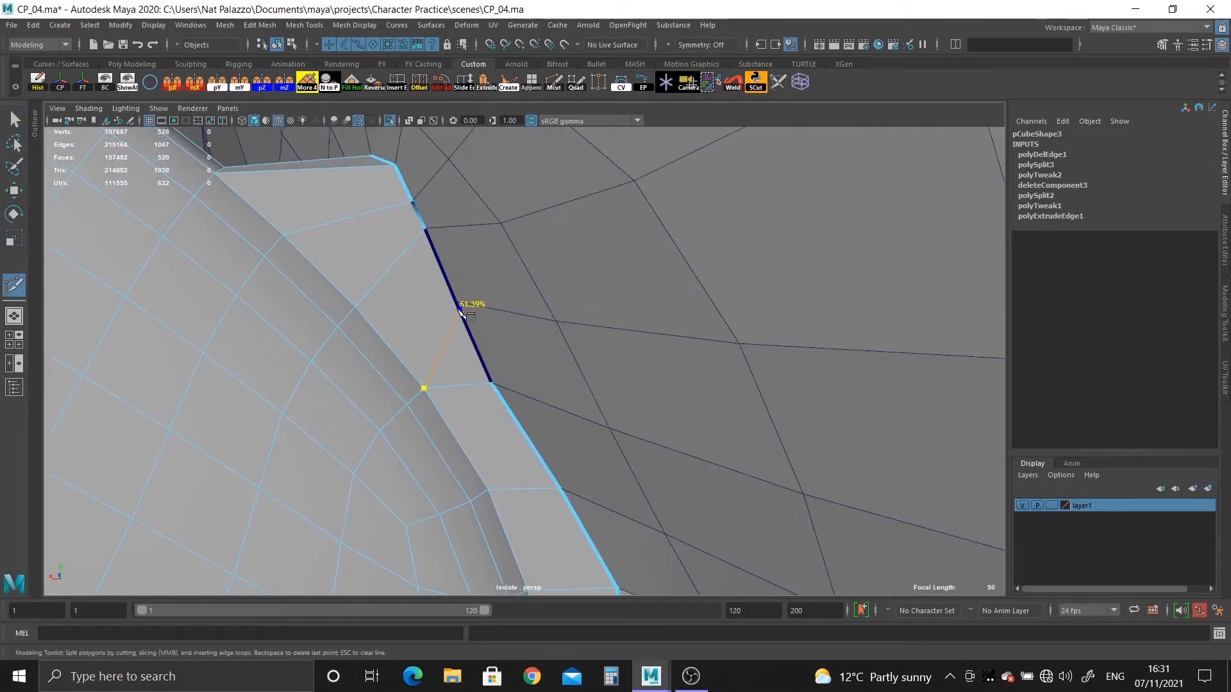
pyautogui.click(12, 113)
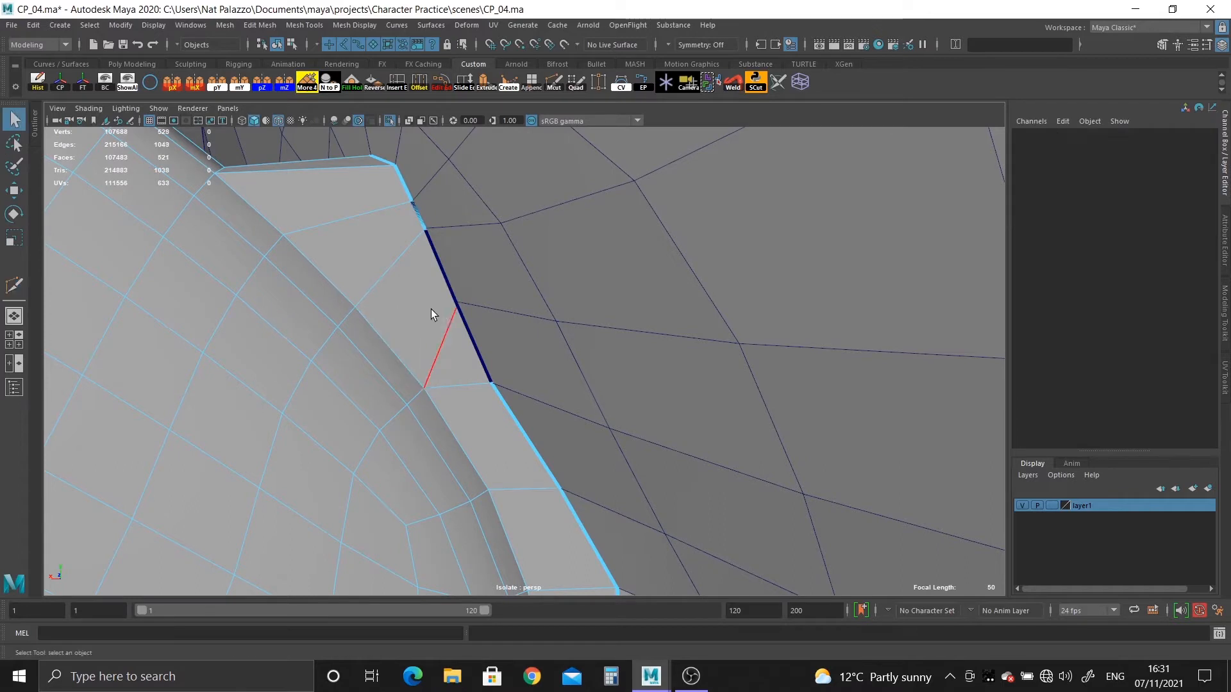
# Snap the new strip border vertex onto the matching head border vertex.
pyautogui.moveTo(439, 307); pyautogui.dragTo(381, 283, button='right')
pyautogui.moveTo(452, 297); pyautogui.dragTo(472, 320)
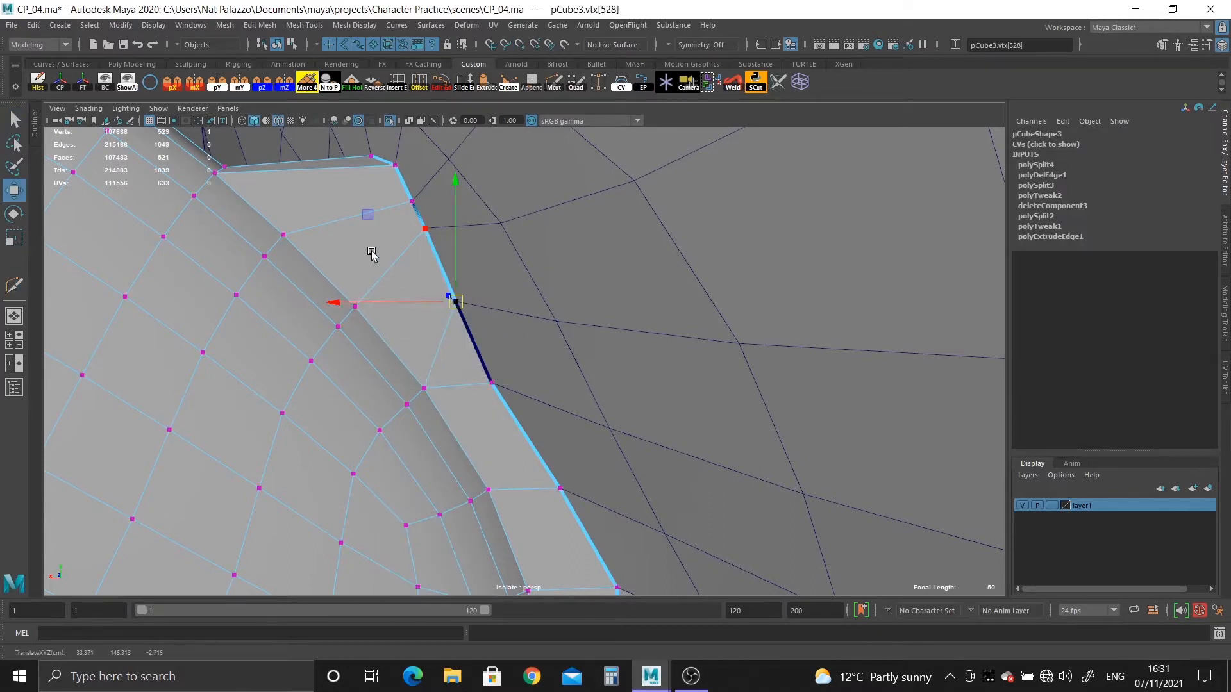
pyautogui.moveTo(398, 234); pyautogui.dragTo(446, 203, button='right')
# Select the ear and head meshes together and combine them into one object.
pyautogui.keyDown('shift'); pyautogui.click(548, 329); pyautogui.keyUp('shift')
pyautogui.keyDown('alt'); pyautogui.moveTo(612, 434); pyautogui.dragTo(556, 320, button='right'); pyautogui.keyUp('alt')
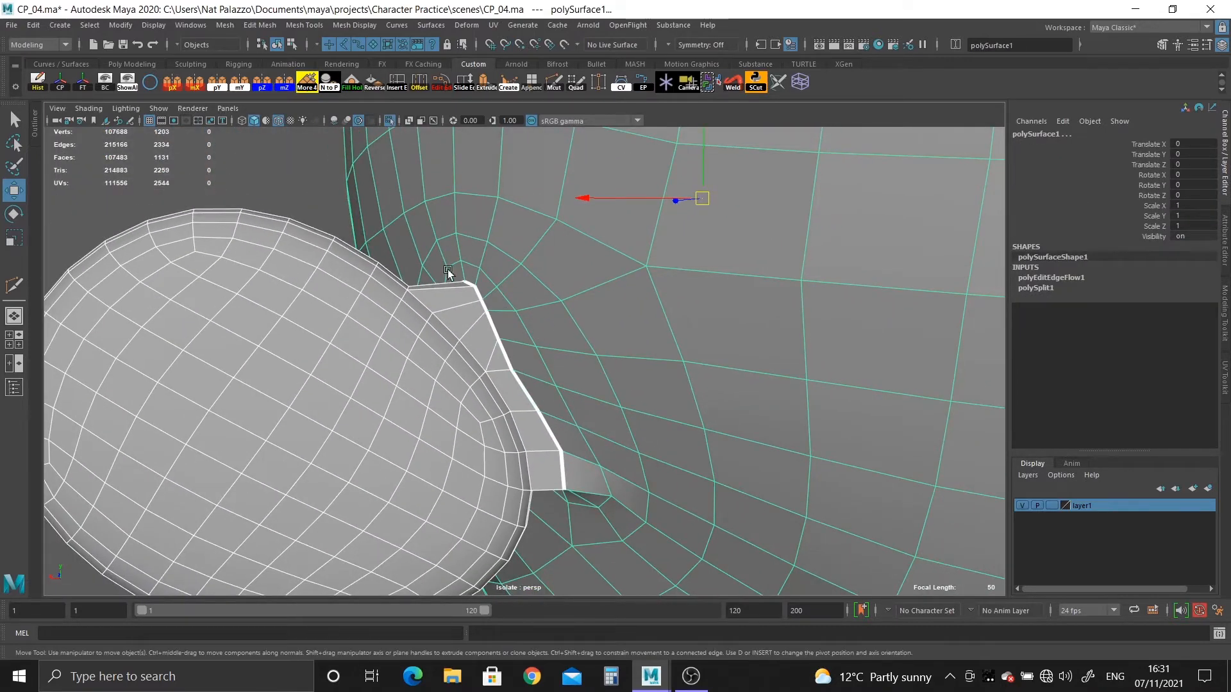
pyautogui.click(225, 25)
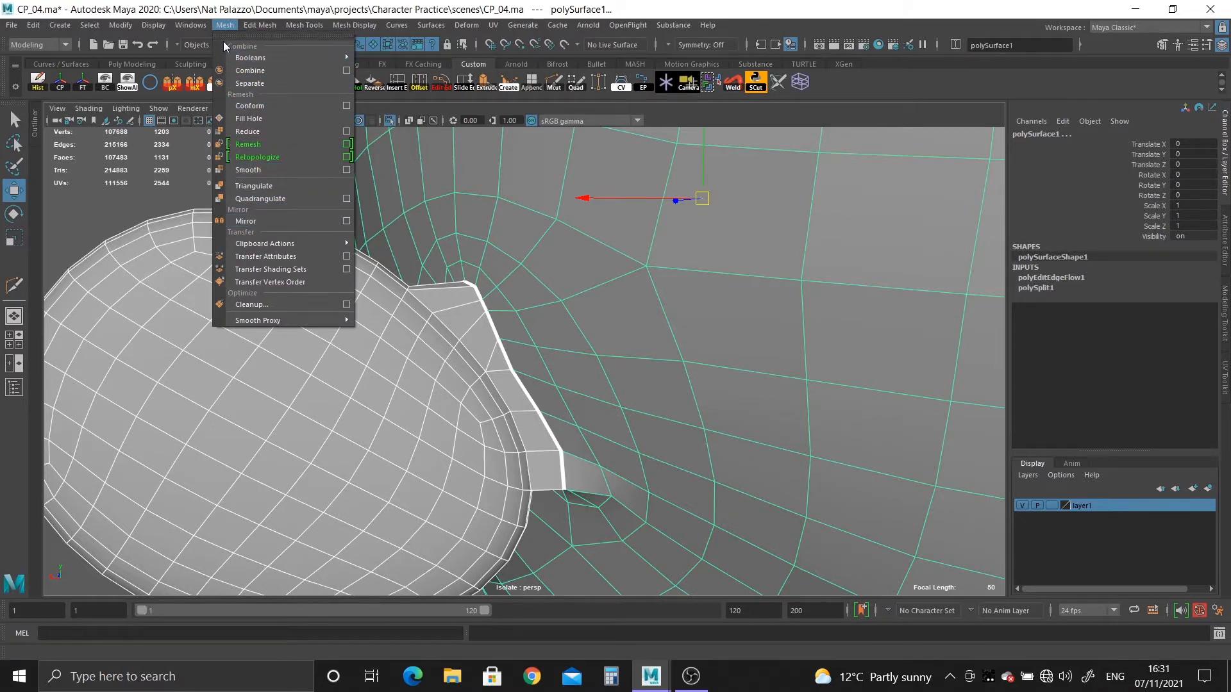
pyautogui.click(249, 70)
# Select the vertices around the ear joint and merge the overlapping ones with a distance threshold of 0.001.
pyautogui.keyDown('alt'); pyautogui.moveTo(461, 275); pyautogui.dragTo(575, 304); pyautogui.keyUp('alt')
pyautogui.moveTo(575, 304); pyautogui.dragTo(509, 296, button='right')
pyautogui.moveTo(345, 244); pyautogui.dragTo(661, 657)
pyautogui.keyDown('alt'); pyautogui.moveTo(603, 452); pyautogui.dragTo(333, 319); pyautogui.keyUp('alt')
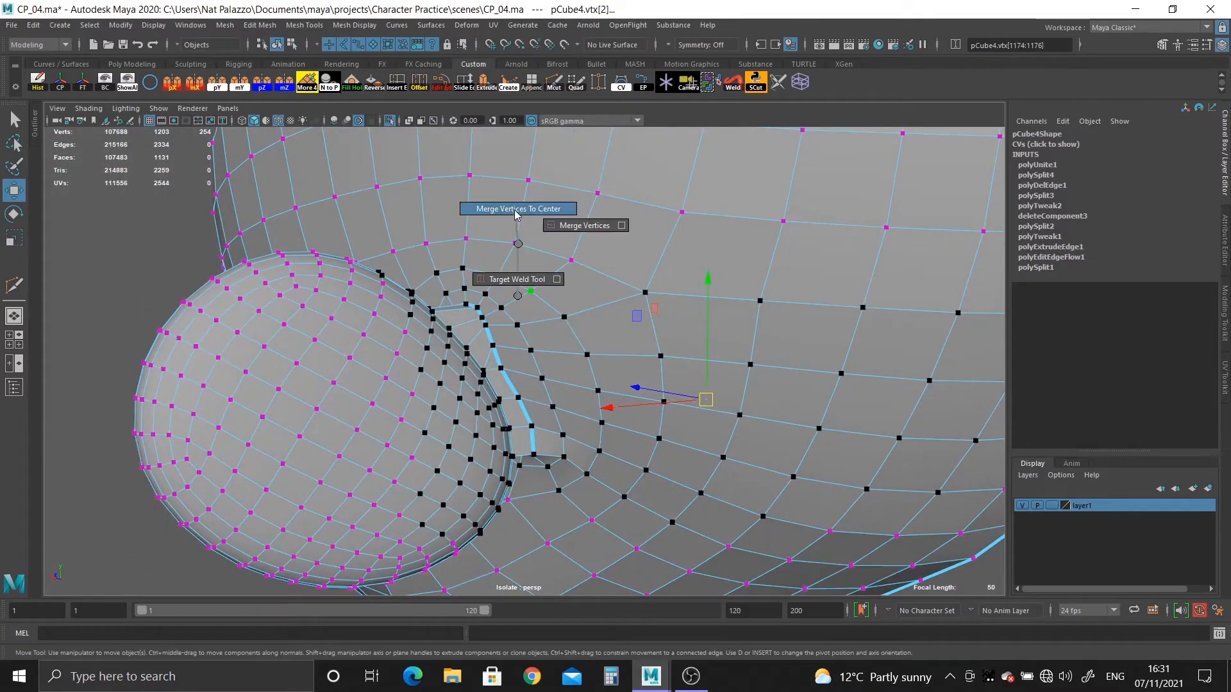
pyautogui.hotkey('ctrl', 'z')
pyautogui.keyDown('shift'); pyautogui.moveTo(530, 314); pyautogui.dragTo(591, 234, button='right'); pyautogui.keyUp('shift')
pyautogui.keyDown('alt'); pyautogui.moveTo(577, 359); pyautogui.dragTo(618, 225); pyautogui.keyUp('alt')
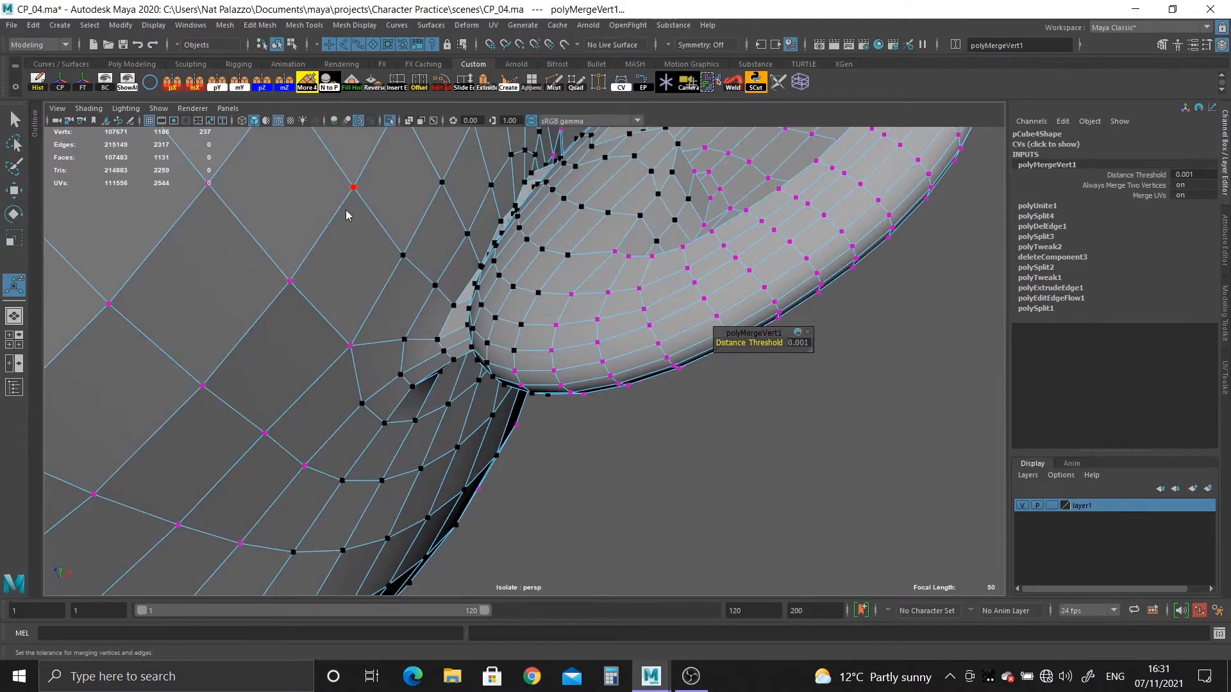
# Preview the combined mesh smoothed with the wireframe overlay hidden, and examine the ear joint from the front and back.
pyautogui.moveTo(346, 210); pyautogui.dragTo(402, 193, button='right')
pyautogui.press('3')
pyautogui.click(679, 456)
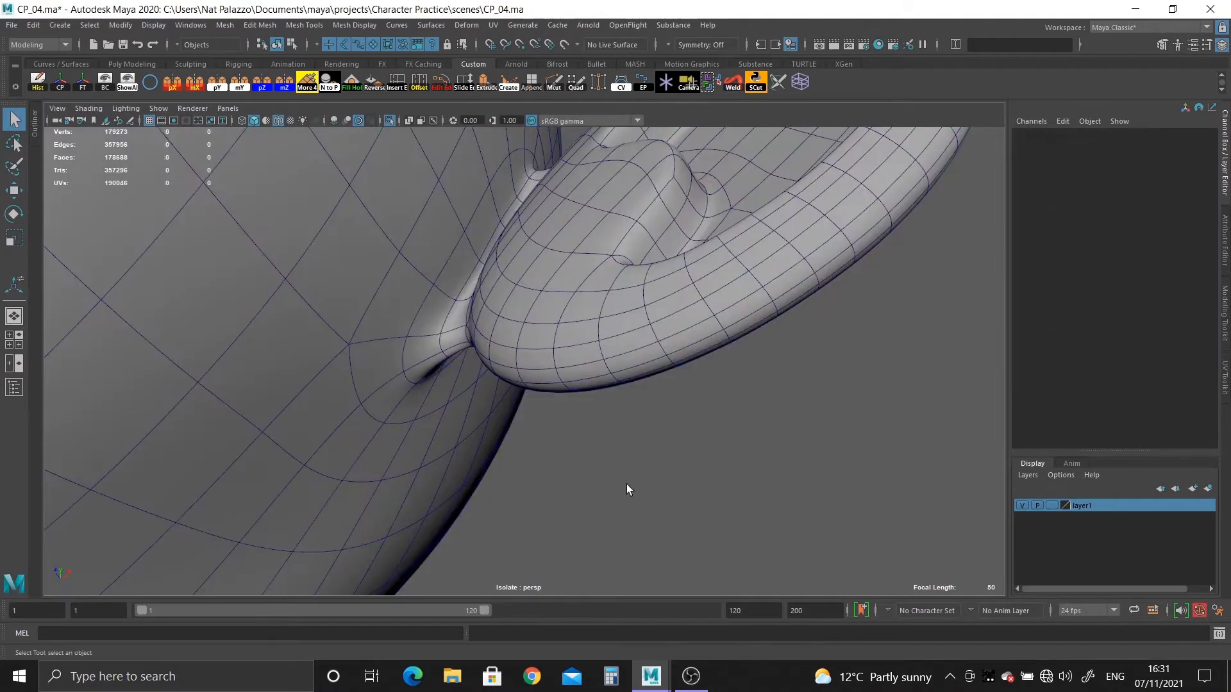
pyautogui.scroll(-3, 626, 484)
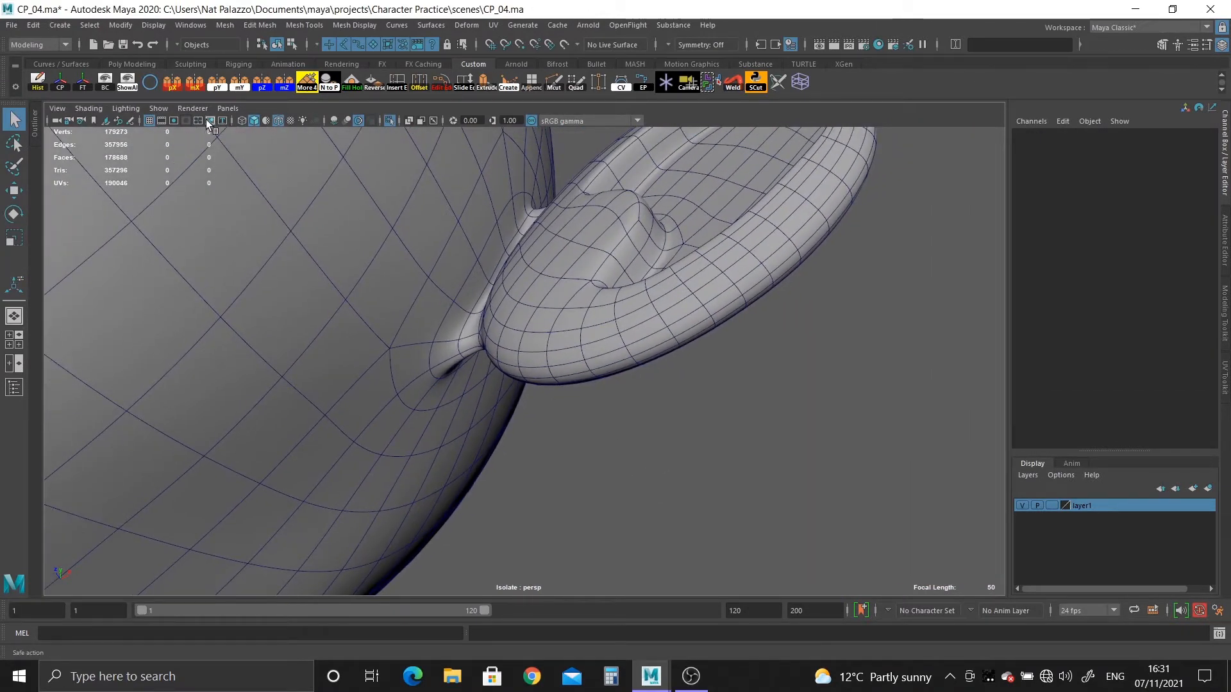
pyautogui.click(279, 122)
pyautogui.moveTo(569, 429)
pyautogui.keyDown('alt'); pyautogui.mouseDown()
pyautogui.moveTo(360, 376)
pyautogui.moveTo(517, 440)
pyautogui.moveTo(555, 359)
pyautogui.moveTo(598, 360)
pyautogui.moveTo(599, 340)
pyautogui.mouseUp(); pyautogui.keyUp('alt')
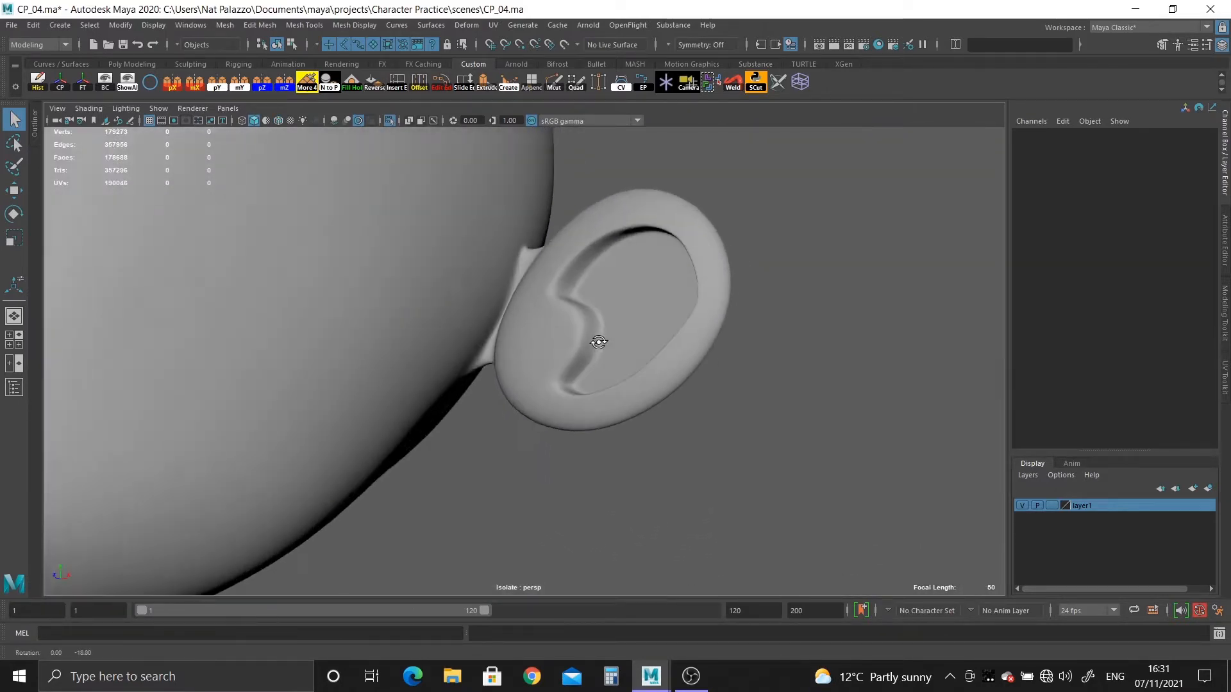
pyautogui.keyDown('alt'); pyautogui.moveTo(599, 341); pyautogui.dragTo(762, 535, button='right'); pyautogui.keyUp('alt')
pyautogui.keyDown('alt'); pyautogui.moveTo(761, 536); pyautogui.dragTo(544, 186); pyautogui.keyUp('alt')
pyautogui.keyDown('alt'); pyautogui.moveTo(535, 256); pyautogui.dragTo(528, 358, button='right'); pyautogui.keyUp('alt')
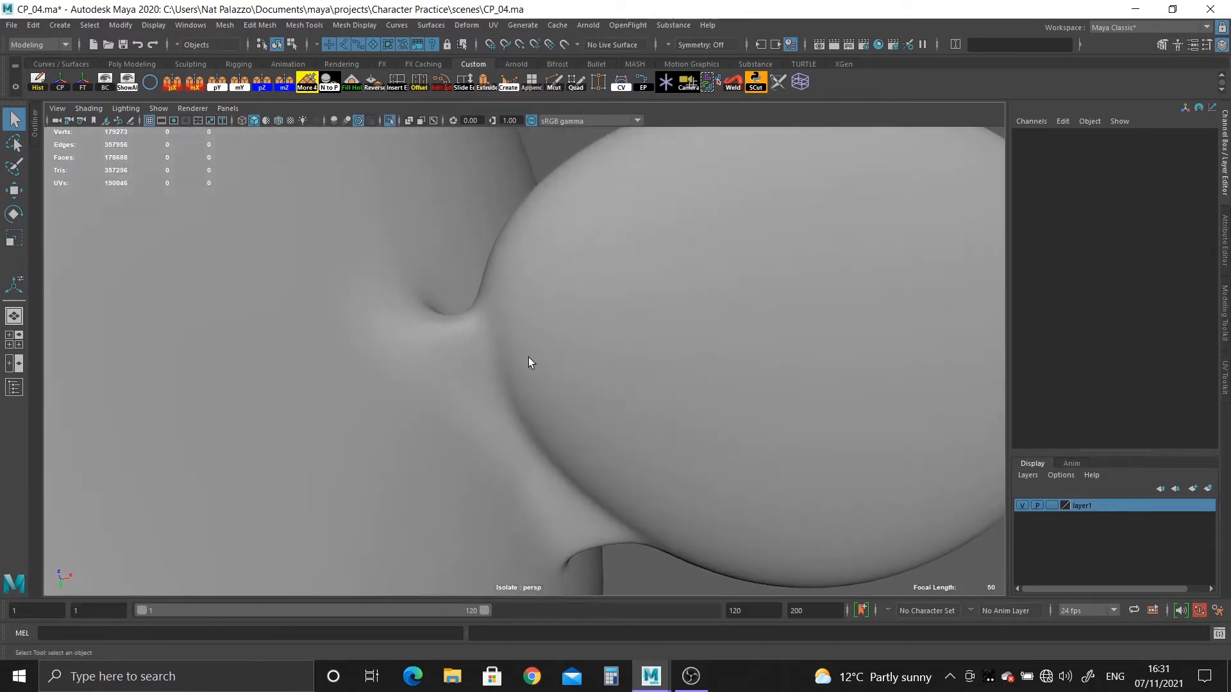
pyautogui.keyDown('alt'); pyautogui.moveTo(528, 359); pyautogui.dragTo(430, 344); pyautogui.keyUp('alt')
pyautogui.keyDown('alt'); pyautogui.moveTo(430, 344); pyautogui.dragTo(512, 377, button='right'); pyautogui.keyUp('alt')
# Insert an edge loop lengthwise through the strip connecting the ear to the head.
pyautogui.click(513, 370)
pyautogui.keyDown('alt'); pyautogui.moveTo(627, 467); pyautogui.dragTo(638, 398); pyautogui.keyUp('alt')
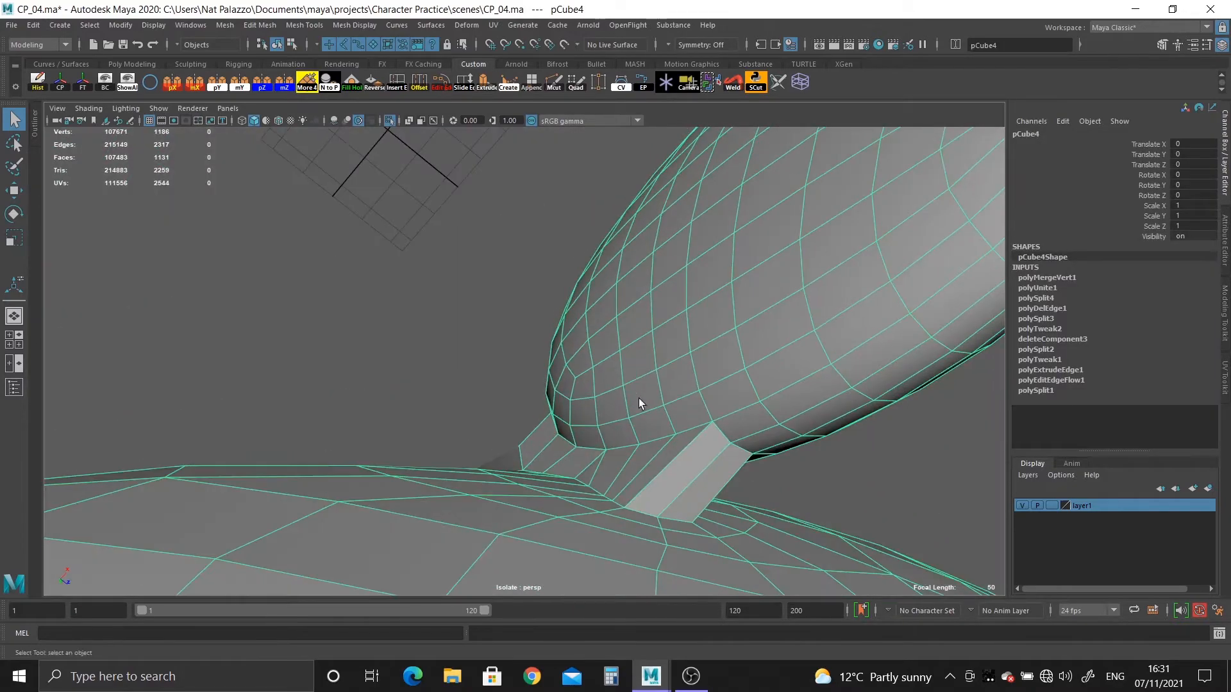
pyautogui.keyDown('alt'); pyautogui.moveTo(638, 398); pyautogui.dragTo(458, 353, button='right'); pyautogui.keyUp('alt')
pyautogui.keyDown('alt'); pyautogui.moveTo(459, 352); pyautogui.dragTo(536, 87); pyautogui.keyUp('alt')
pyautogui.click(549, 82)
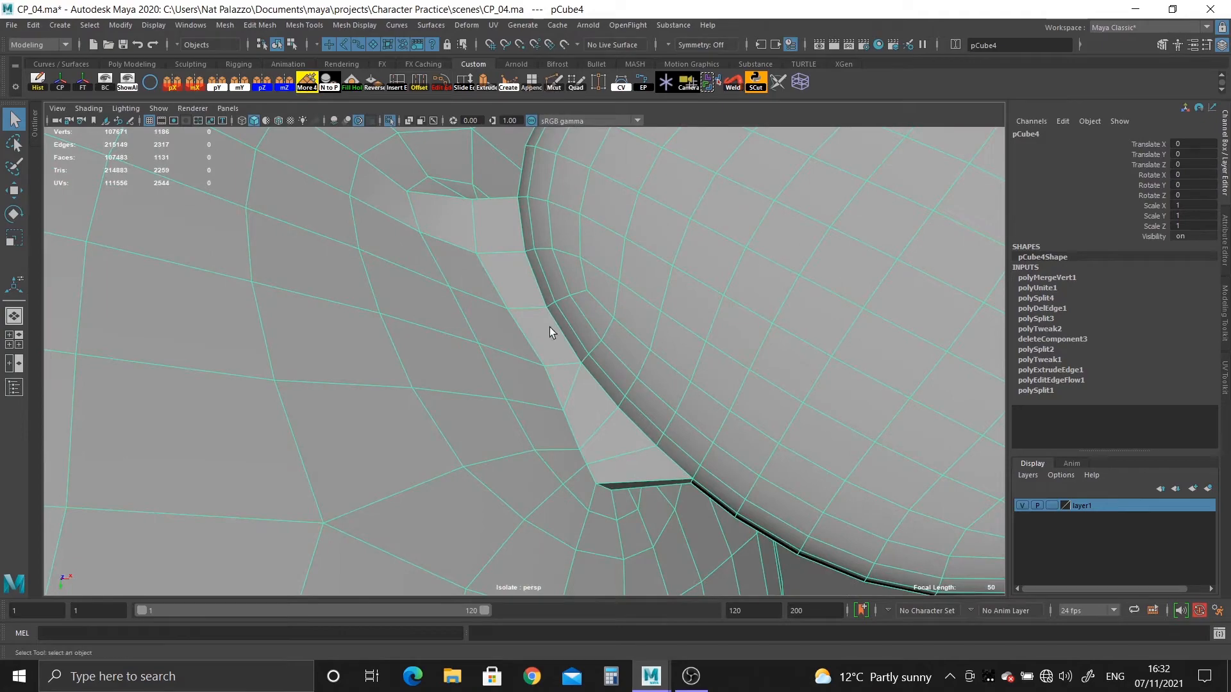
pyautogui.keyDown('alt'); pyautogui.moveTo(569, 368); pyautogui.dragTo(669, 426, button='right'); pyautogui.keyUp('alt')
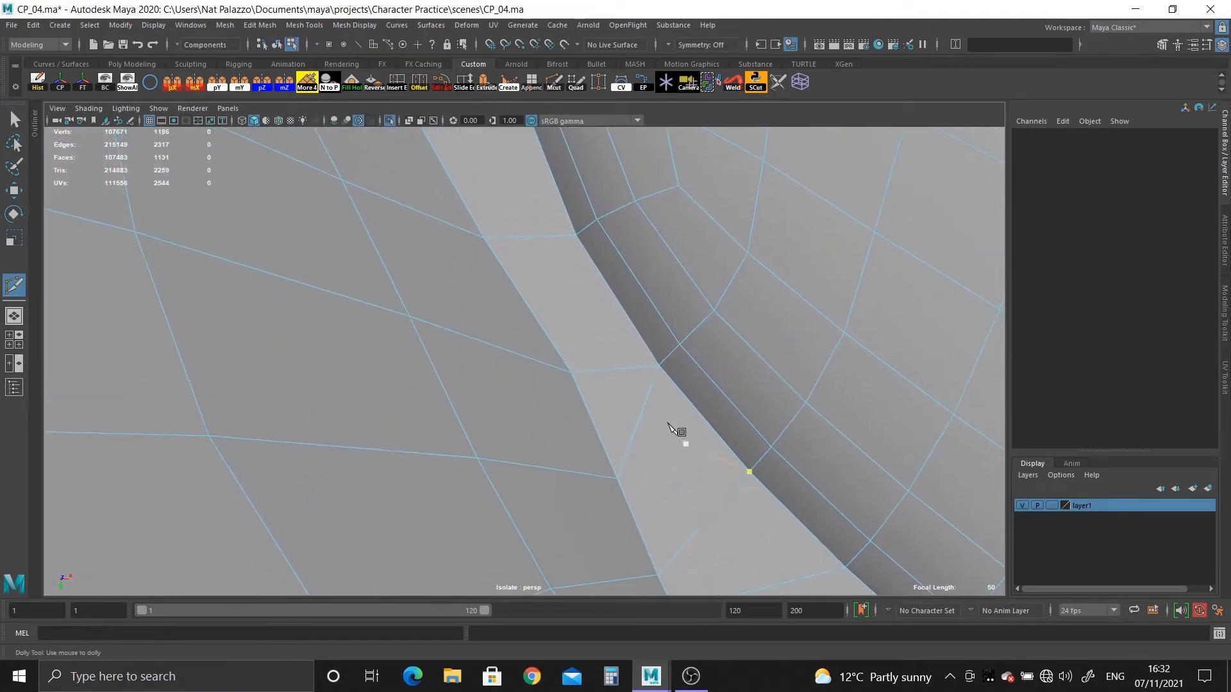
pyautogui.keyDown('alt'); pyautogui.moveTo(743, 465); pyautogui.dragTo(575, 412); pyautogui.keyUp('alt')
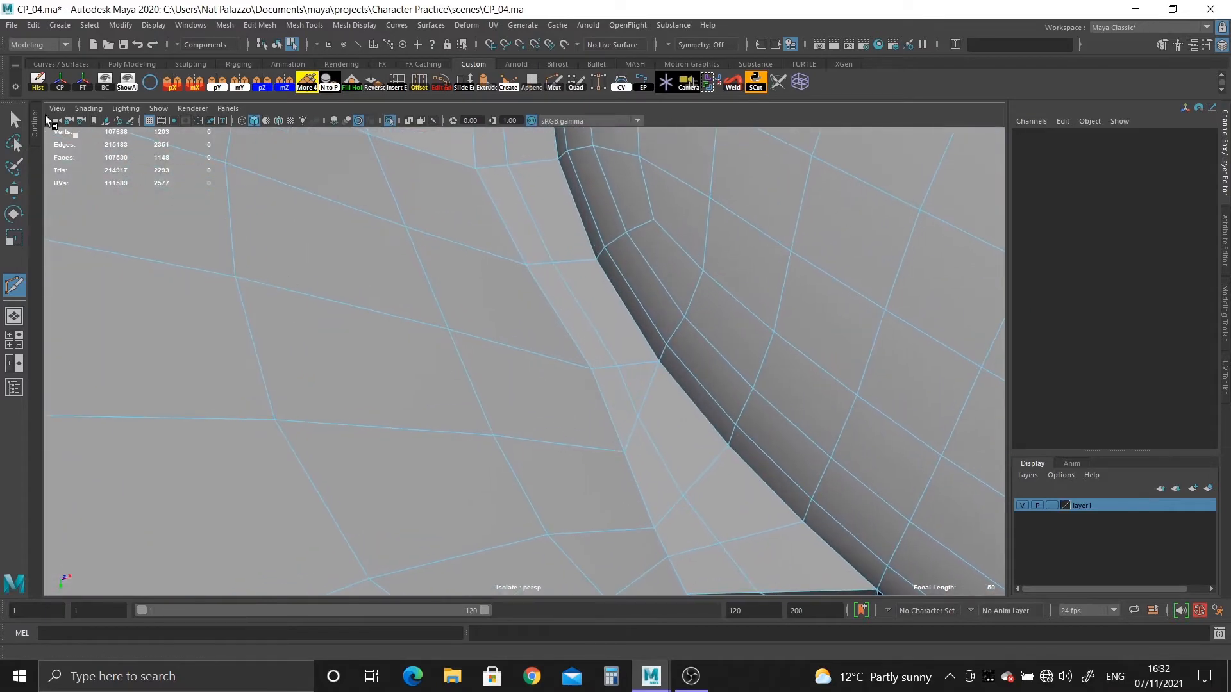
pyautogui.press('q')
# Merge the new loop's two neighbouring vertices beside the diagonal edge on the back of the strip.
pyautogui.moveTo(620, 395); pyautogui.dragTo(606, 358, button='right')
pyautogui.click(614, 369)
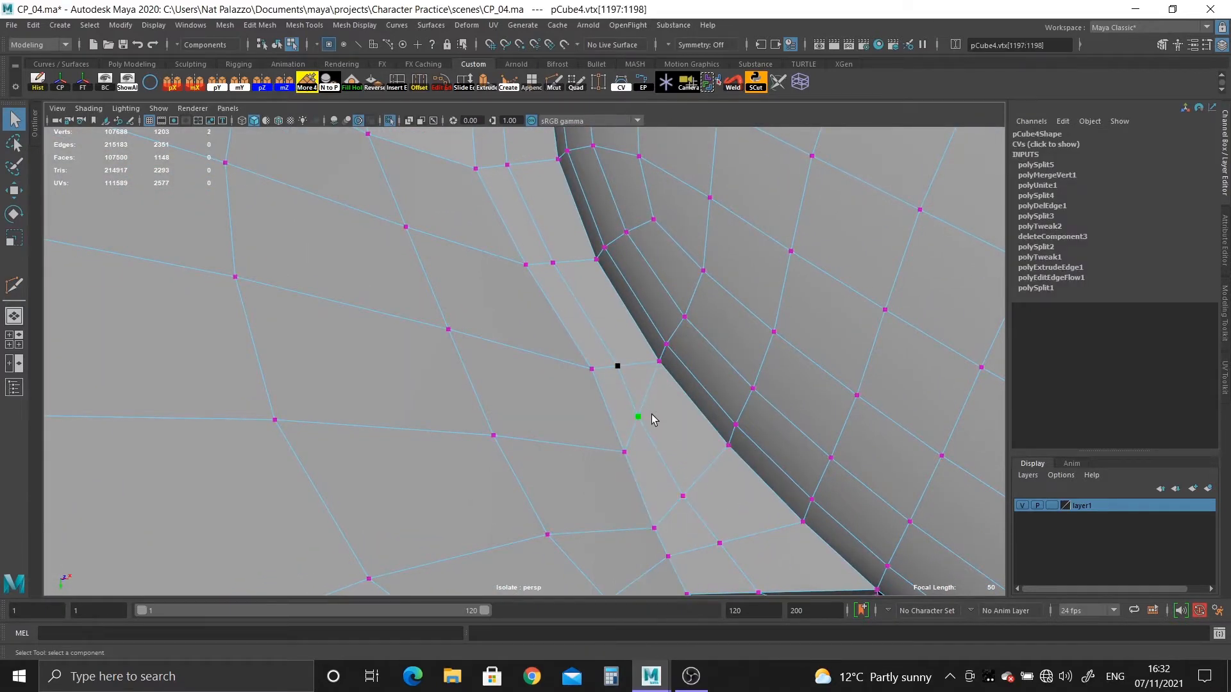
pyautogui.keyDown('shift'); pyautogui.moveTo(653, 419); pyautogui.dragTo(648, 377, button='right'); pyautogui.keyUp('shift')
pyautogui.keyDown('alt'); pyautogui.moveTo(648, 376); pyautogui.dragTo(532, 356); pyautogui.keyUp('alt')
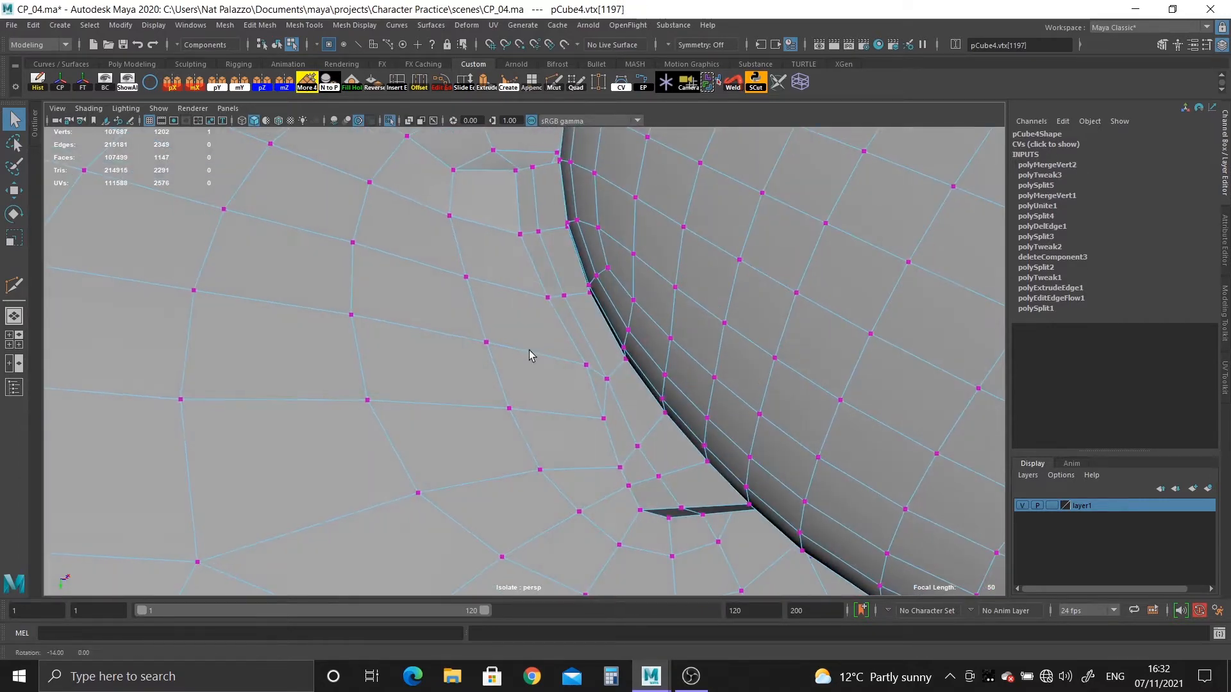
# Apply Edit Edge Flow to the head loop around the ear joint, the strip's head-side loop and its new middle loop.
pyautogui.moveTo(459, 315); pyautogui.dragTo(504, 241, button='right')
pyautogui.click(486, 322)
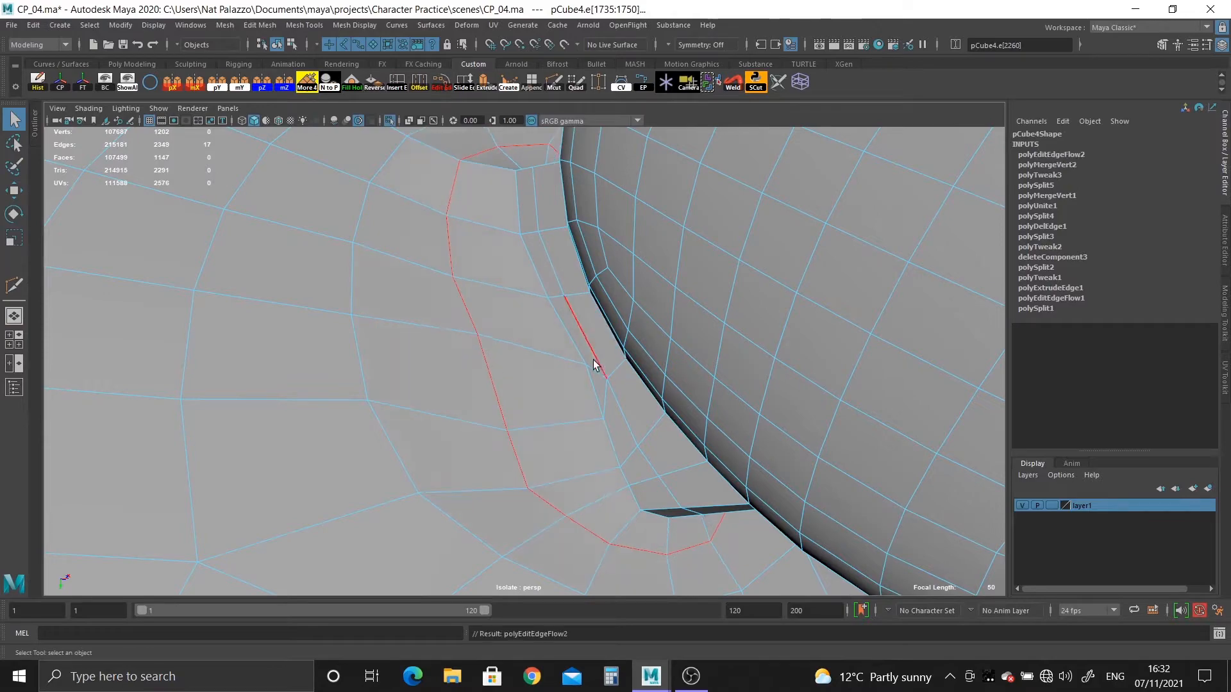
pyautogui.doubleClick(575, 344)
pyautogui.press('g')
pyautogui.doubleClick(588, 337)
pyautogui.press('g')
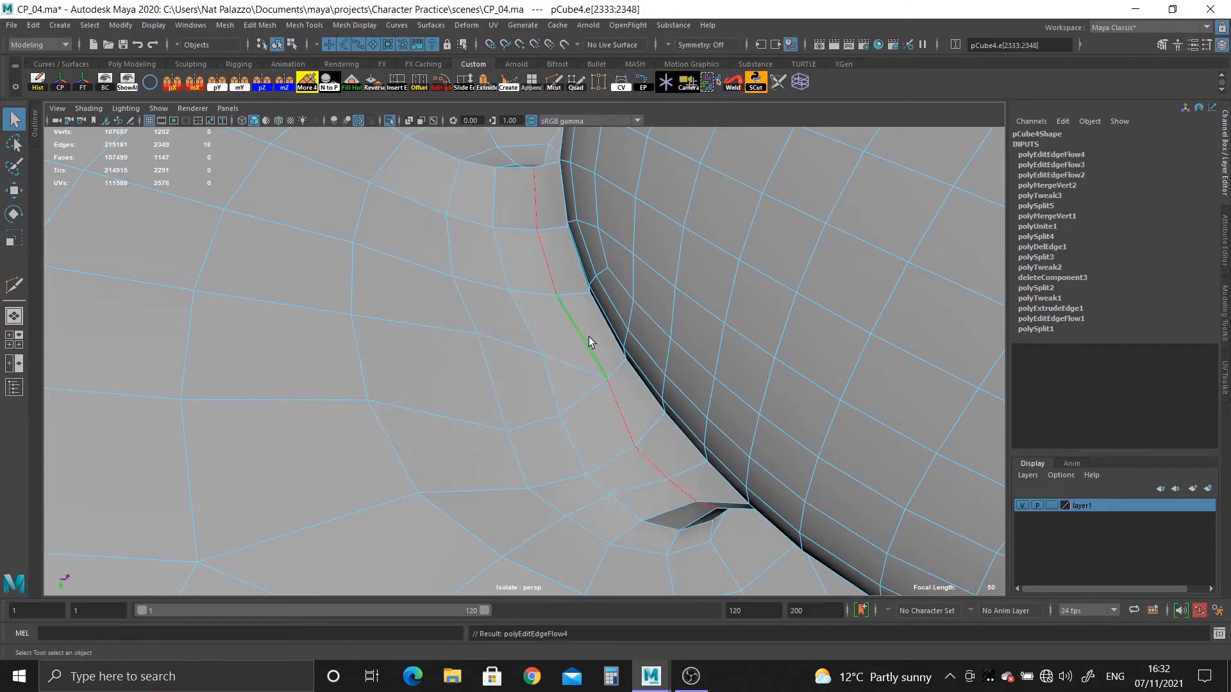
# Preview the mesh smoothed and examine the back of the ear joint for uneven shading.
pyautogui.keyDown('alt'); pyautogui.moveTo(629, 432); pyautogui.dragTo(725, 473); pyautogui.keyUp('alt')
pyautogui.scroll(-5, 641, 423)
pyautogui.moveTo(448, 275); pyautogui.dragTo(502, 246, button='right')
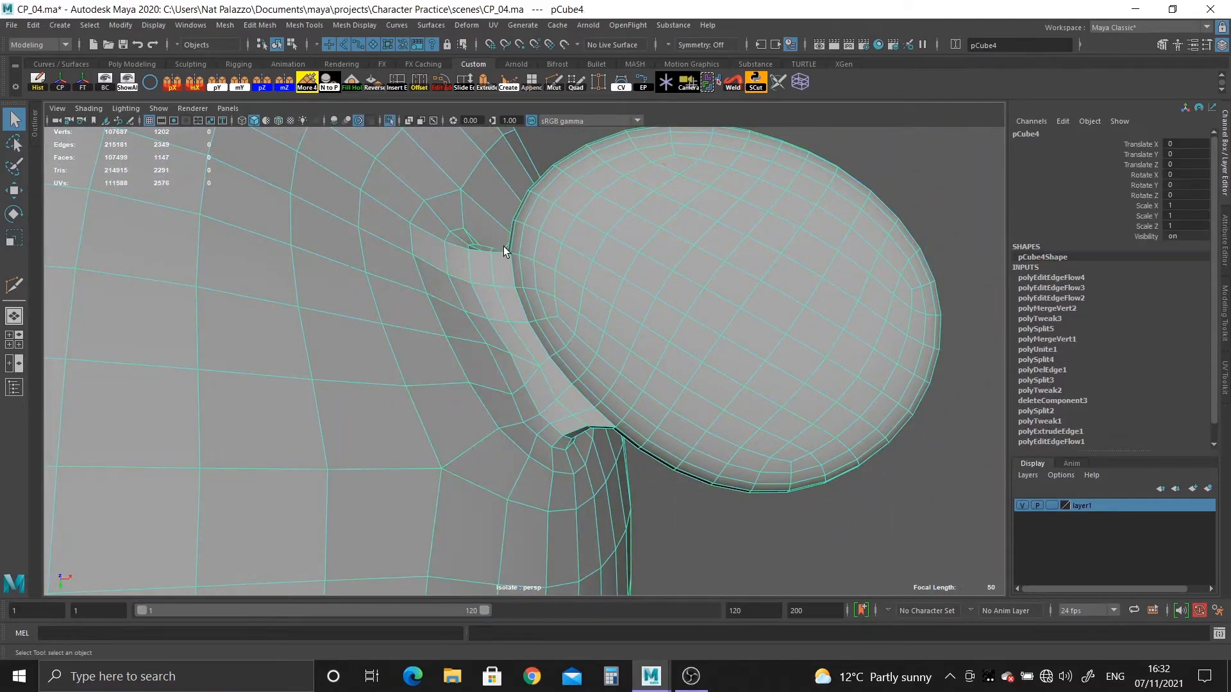
pyautogui.press('3')
pyautogui.click(752, 545)
pyautogui.keyDown('alt'); pyautogui.moveTo(753, 545); pyautogui.dragTo(286, 316); pyautogui.keyUp('alt')
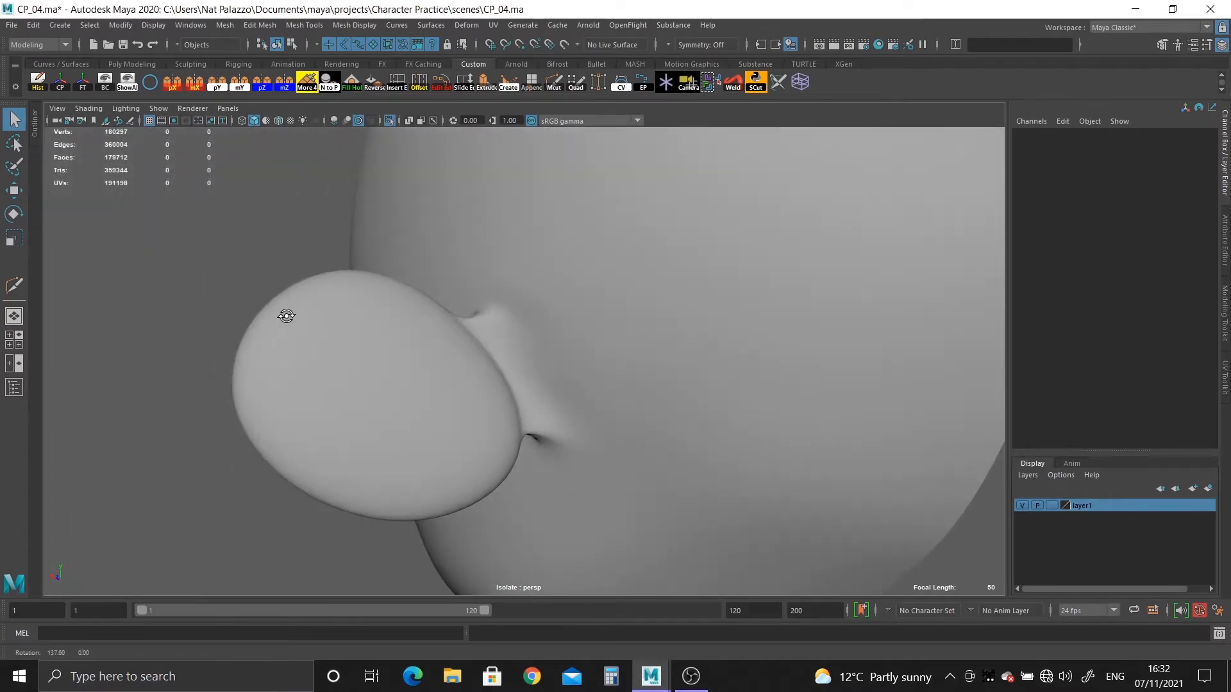
pyautogui.keyDown('alt'); pyautogui.moveTo(286, 316); pyautogui.dragTo(525, 436, button='right'); pyautogui.keyUp('alt')
pyautogui.keyDown('alt'); pyautogui.moveTo(525, 435); pyautogui.dragTo(493, 538); pyautogui.keyUp('alt')
# Apply Edit Edge Flow to the wider head edge loop encircling the back of the ear joint.
pyautogui.click(537, 331)
pyautogui.keyDown('alt'); pyautogui.moveTo(546, 356); pyautogui.dragTo(628, 321); pyautogui.keyUp('alt')
pyautogui.doubleClick(597, 310)
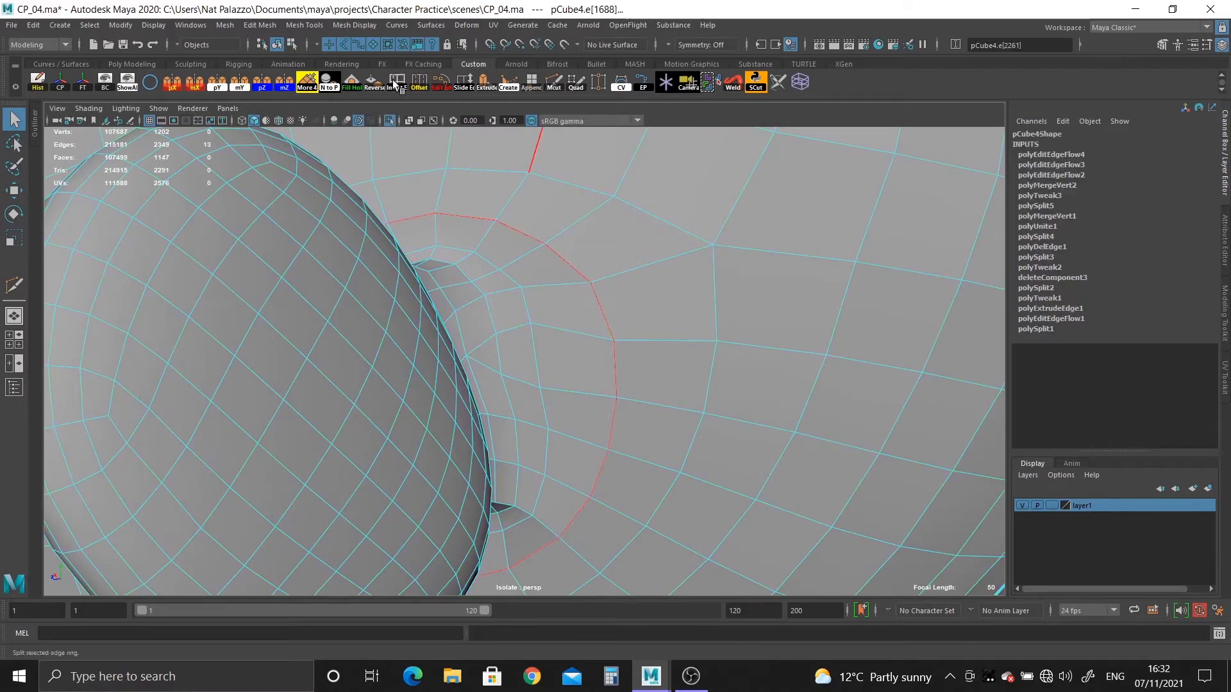
pyautogui.keyDown('alt'); pyautogui.moveTo(518, 299); pyautogui.dragTo(449, 269); pyautogui.keyUp('alt')
# Preview the mesh smoothed again and examine the ear joint from the front and underneath.
pyautogui.moveTo(400, 241); pyautogui.dragTo(456, 212, button='right')
pyautogui.keyDown('alt'); pyautogui.moveTo(457, 211); pyautogui.dragTo(494, 273); pyautogui.keyUp('alt')
pyautogui.press('3')
pyautogui.click(642, 196)
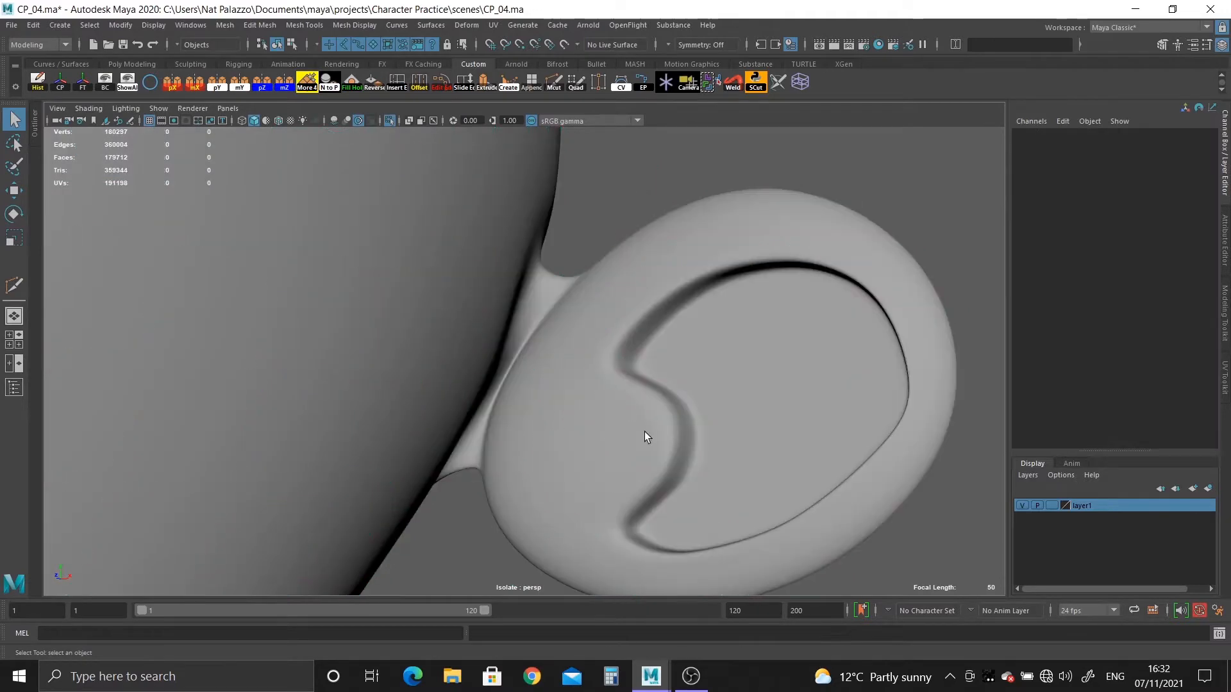
pyautogui.scroll(-5, 644, 432)
pyautogui.keyDown('alt'); pyautogui.moveTo(402, 257); pyautogui.dragTo(413, 355); pyautogui.keyUp('alt')
pyautogui.keyDown('alt'); pyautogui.moveTo(414, 355); pyautogui.dragTo(437, 356, button='middle'); pyautogui.keyUp('alt')
pyautogui.keyDown('alt'); pyautogui.moveTo(437, 356); pyautogui.dragTo(571, 481, button='right'); pyautogui.keyUp('alt')
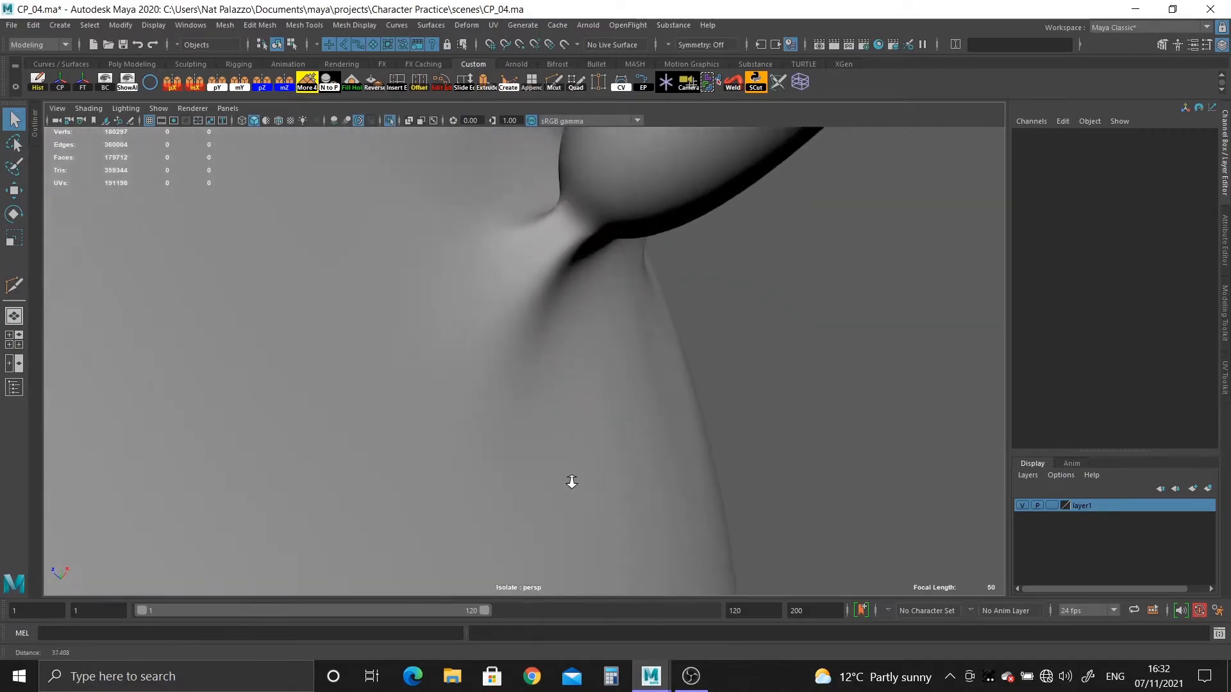
# Apply Edit Edge Flow to the edge loop running from the head through the strip's lower end into the ear.
pyautogui.click(521, 307)
pyautogui.keyDown('alt'); pyautogui.moveTo(521, 316); pyautogui.dragTo(586, 437); pyautogui.keyUp('alt')
pyautogui.moveTo(550, 319); pyautogui.dragTo(559, 287, button='right')
pyautogui.doubleClick(560, 298)
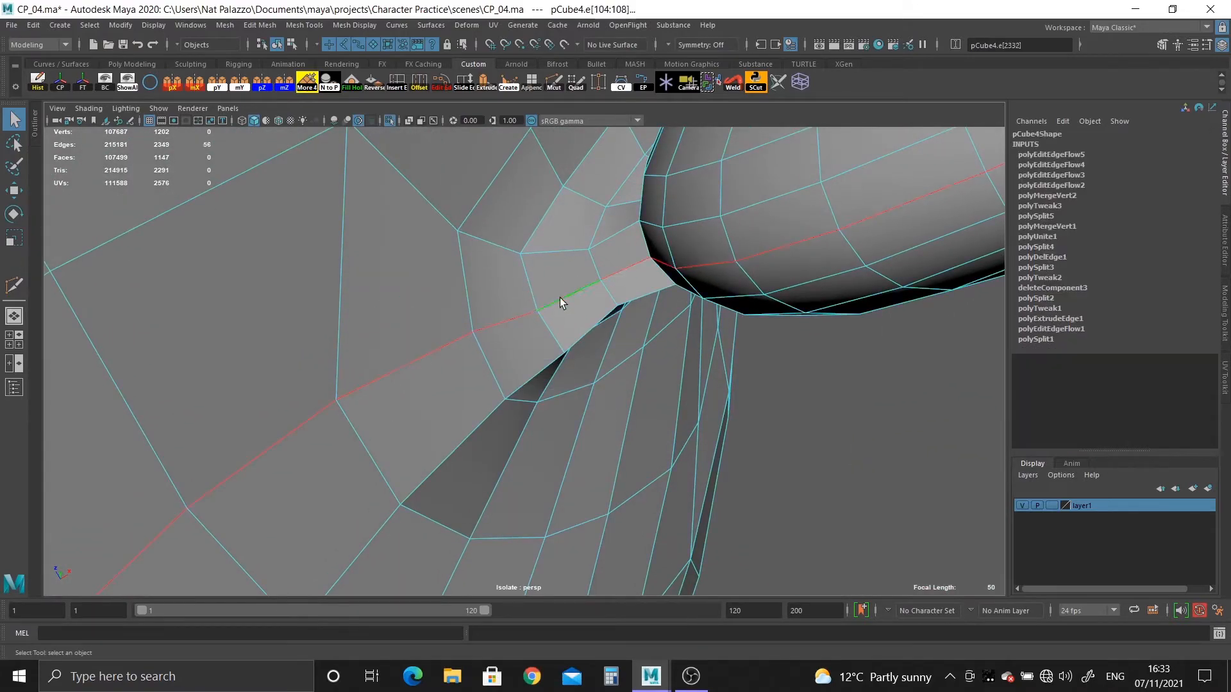
pyautogui.click(441, 86)
# Examine the lower end and front of the ear joint in the smoothed preview.
pyautogui.keyDown('alt'); pyautogui.moveTo(692, 393); pyautogui.dragTo(556, 403); pyautogui.keyUp('alt')
pyautogui.moveTo(507, 326); pyautogui.dragTo(523, 294, button='right')
pyautogui.press('3')
pyautogui.click(722, 421)
pyautogui.keyDown('alt'); pyautogui.moveTo(721, 421); pyautogui.dragTo(627, 354); pyautogui.keyUp('alt')
pyautogui.keyDown('alt'); pyautogui.moveTo(626, 354); pyautogui.dragTo(695, 421, button='right'); pyautogui.keyUp('alt')
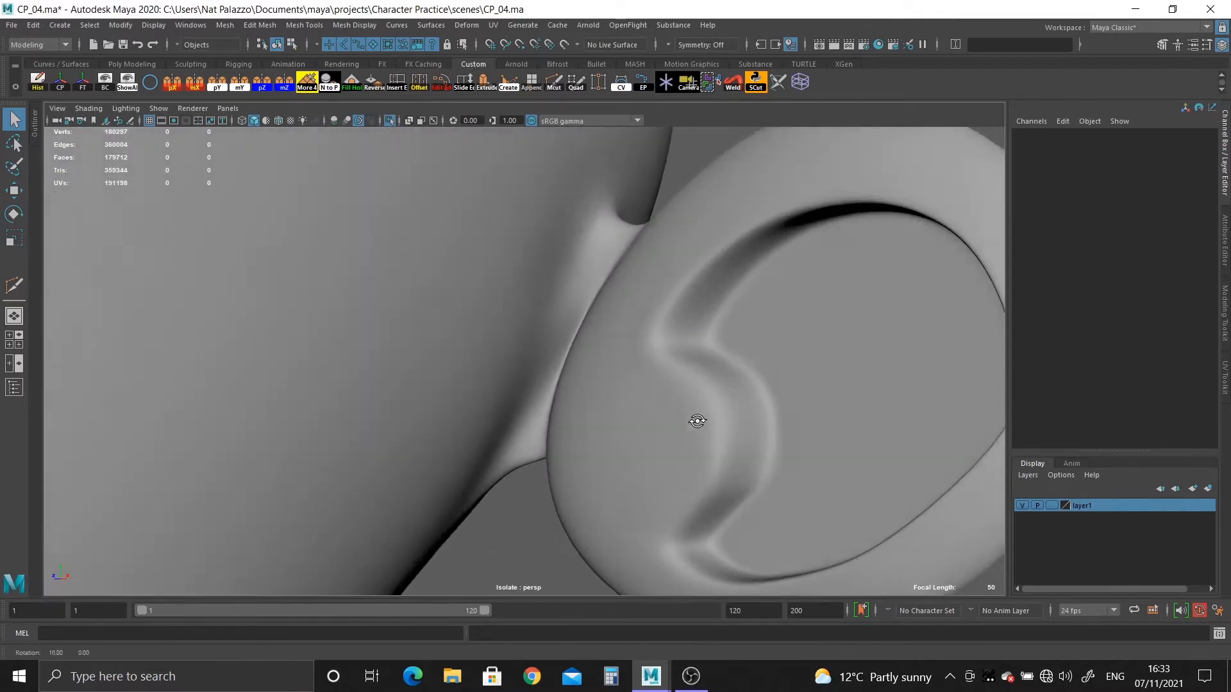
# Return to the unsmoothed mesh and apply Edit Edge Flow to the horizontal head edge loop just above the ear joint.
pyautogui.click(587, 313)
pyautogui.press('1')
pyautogui.keyDown('alt'); pyautogui.moveTo(587, 314); pyautogui.dragTo(580, 338); pyautogui.keyUp('alt')
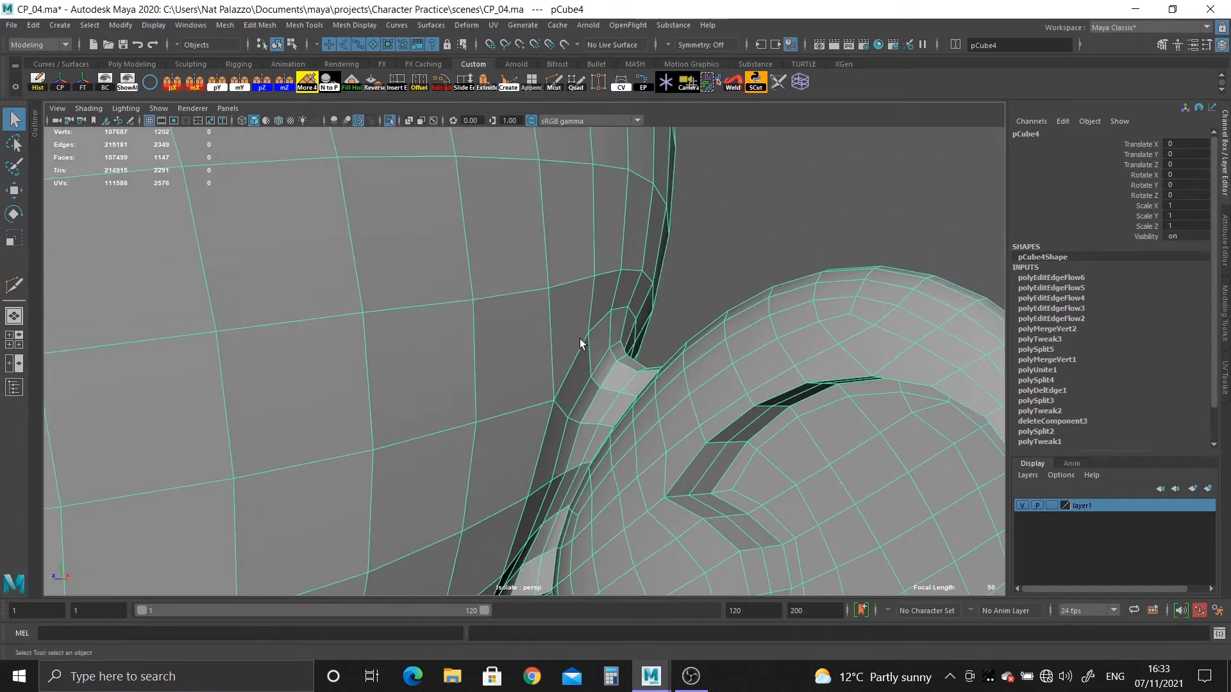
pyautogui.moveTo(616, 321); pyautogui.dragTo(591, 279, button='right')
pyautogui.doubleClick(580, 279)
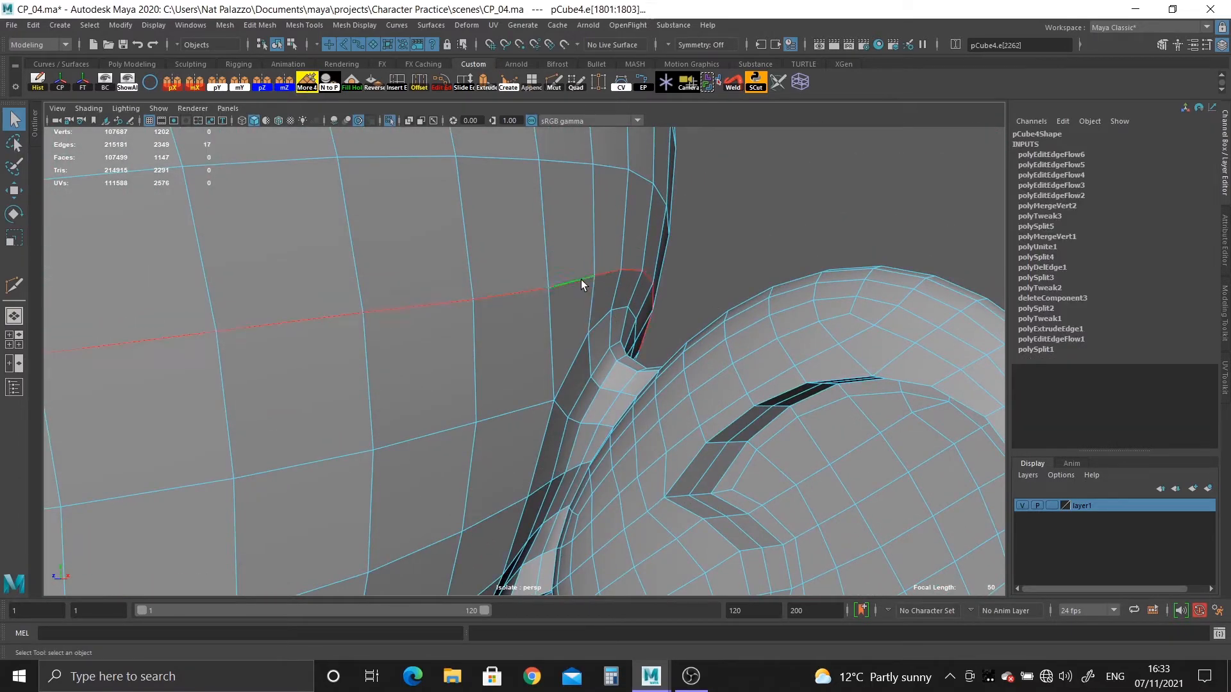
pyautogui.click(441, 81)
# Repeat Edit Edge Flow on the short slanted edge beside the ear joint and on the vertical head edge above it.
pyautogui.click(582, 338)
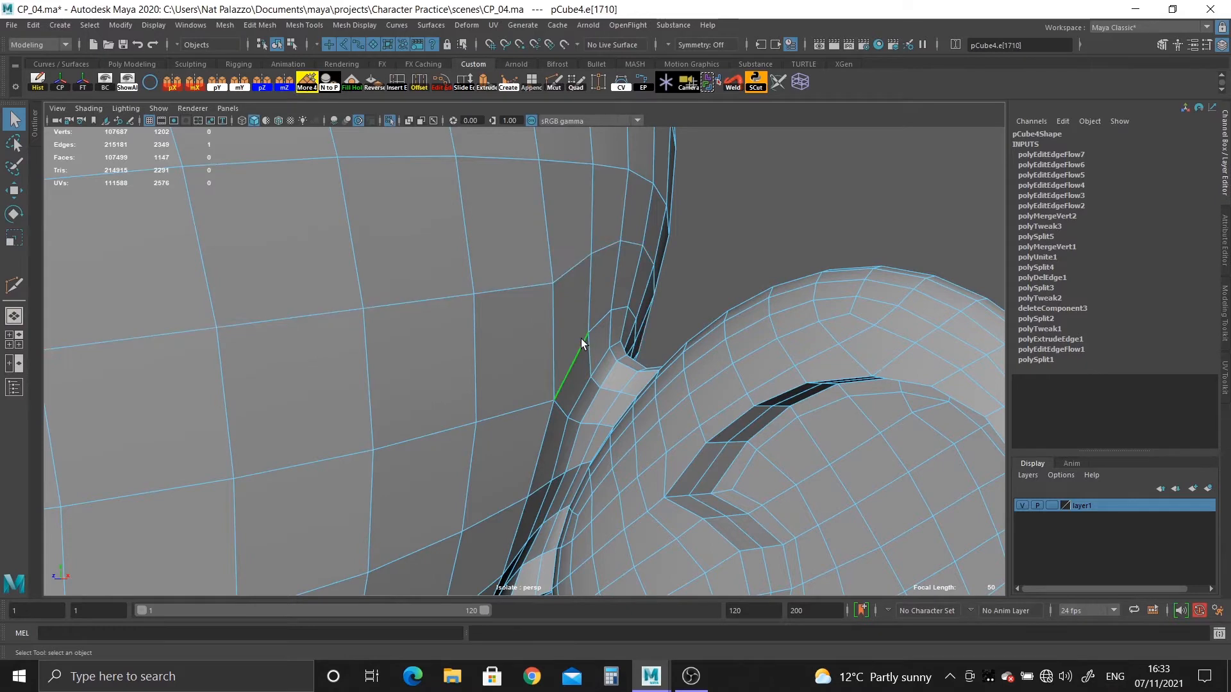
pyautogui.press('g')
pyautogui.click(559, 322)
pyautogui.press('g')
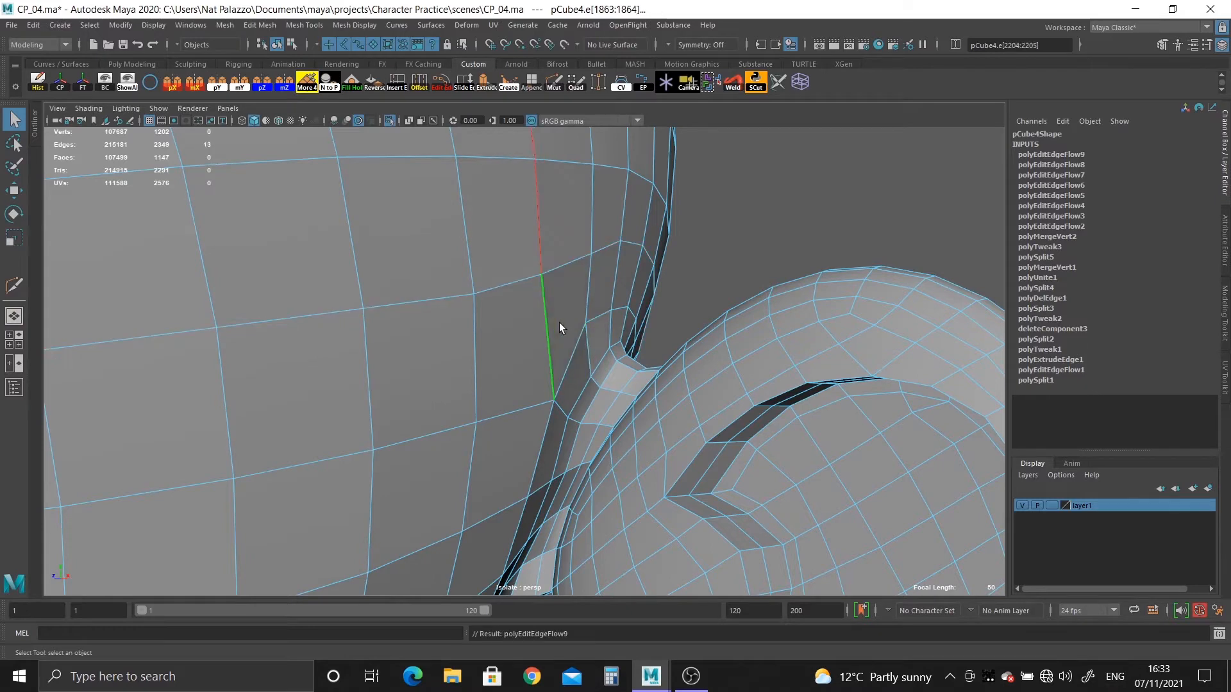
# Preview the mesh smoothed and examine the creases at the front and back of the ear joint.
pyautogui.rightClick(540, 290)
pyautogui.moveTo(539, 289); pyautogui.dragTo(589, 237, button='right')
pyautogui.press('3')
pyautogui.click(719, 233)
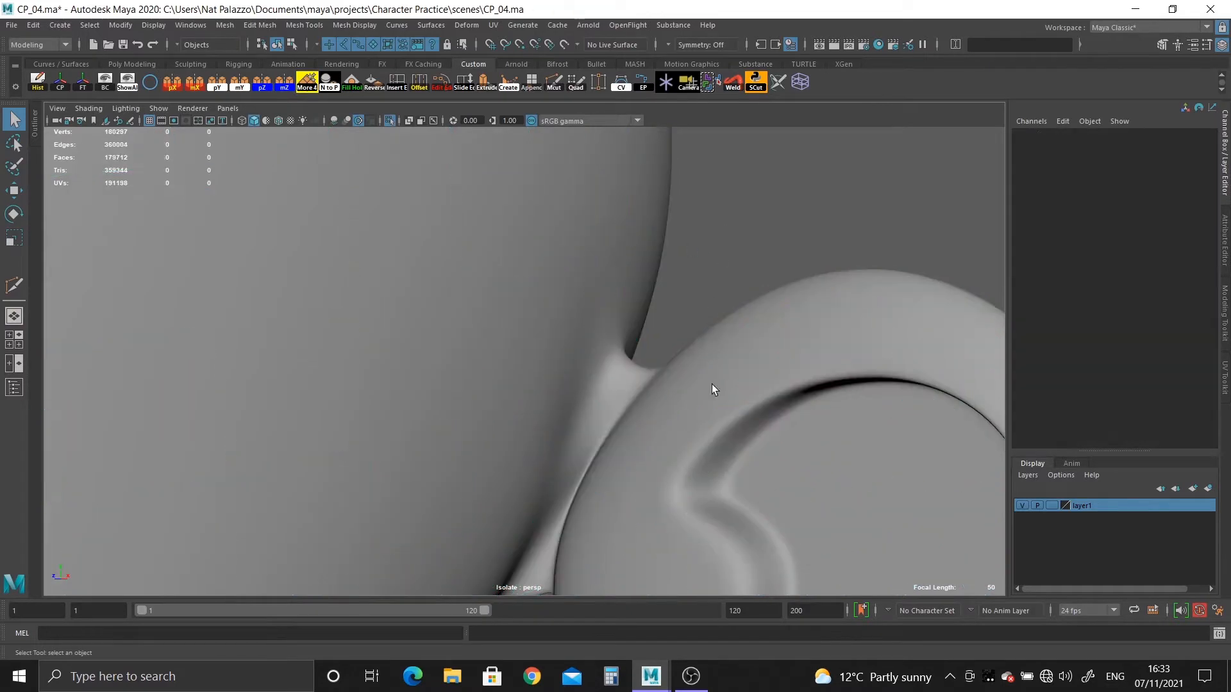
pyautogui.keyDown('alt'); pyautogui.moveTo(711, 385); pyautogui.dragTo(756, 425); pyautogui.keyUp('alt')
pyautogui.keyDown('alt'); pyautogui.moveTo(664, 439); pyautogui.dragTo(572, 384); pyautogui.keyUp('alt')
pyautogui.keyDown('alt'); pyautogui.moveTo(572, 429); pyautogui.dragTo(596, 443, button='right'); pyautogui.keyUp('alt')
pyautogui.keyDown('alt'); pyautogui.moveTo(596, 443); pyautogui.dragTo(638, 375); pyautogui.keyUp('alt')
pyautogui.keyDown('alt'); pyautogui.moveTo(637, 374); pyautogui.dragTo(828, 486, button='right'); pyautogui.keyUp('alt')
pyautogui.keyDown('alt'); pyautogui.moveTo(828, 485); pyautogui.dragTo(533, 515, button='middle'); pyautogui.keyUp('alt')
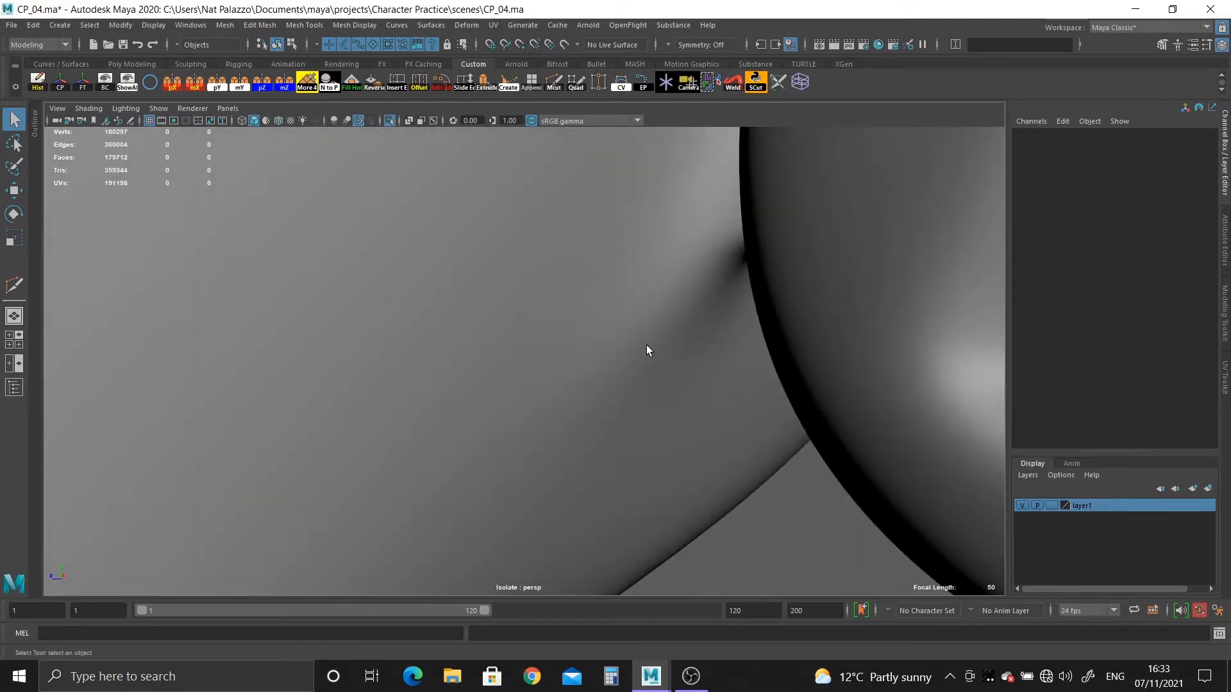
# In the unsmoothed mesh, select the two vertices at the head-side corner of the joint strip's end and shift them together.
pyautogui.click(647, 344)
pyautogui.press('1')
pyautogui.keyDown('alt'); pyautogui.moveTo(653, 339); pyautogui.dragTo(541, 445); pyautogui.keyUp('alt')
pyautogui.moveTo(528, 326); pyautogui.dragTo(466, 325, button='right')
pyautogui.click(441, 308)
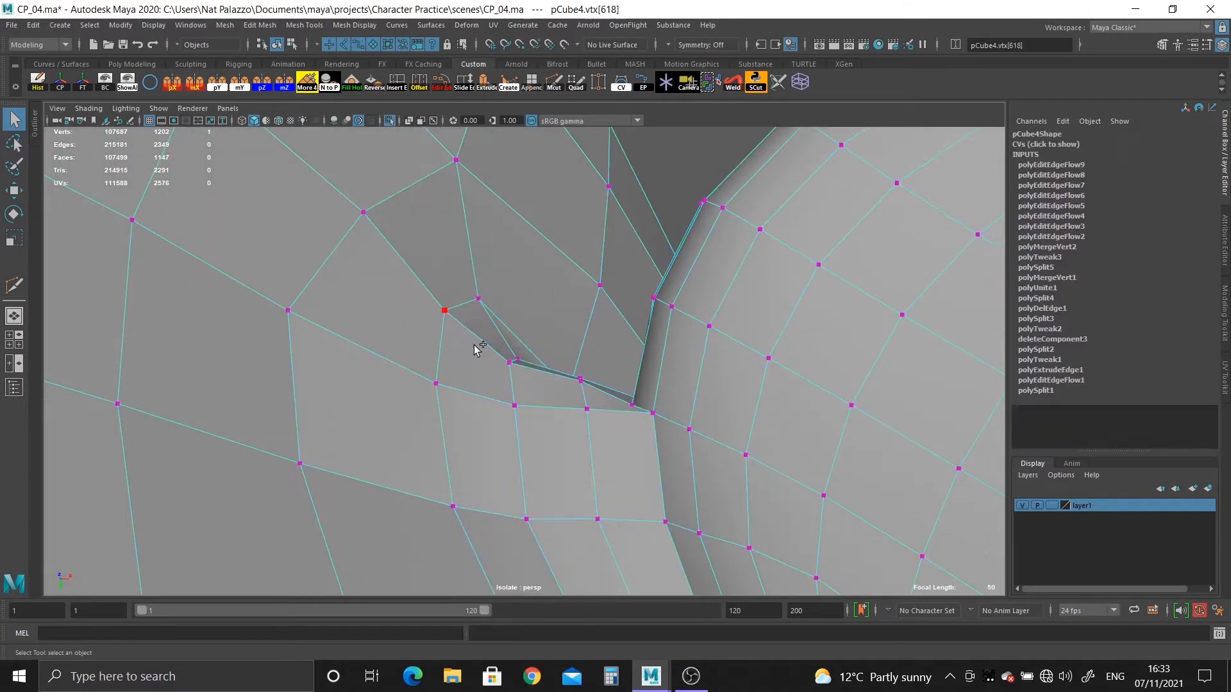
pyautogui.keyDown('alt'); pyautogui.moveTo(478, 346); pyautogui.dragTo(479, 313); pyautogui.keyUp('alt')
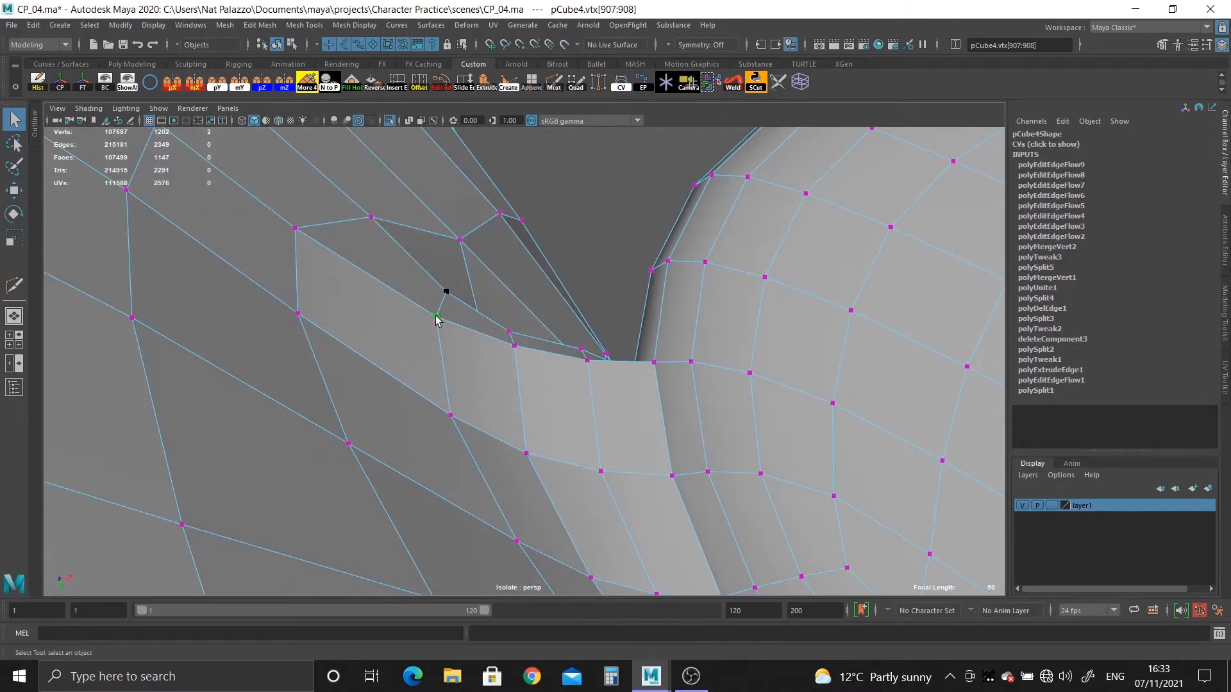
pyautogui.press('w')
pyautogui.click(448, 316)
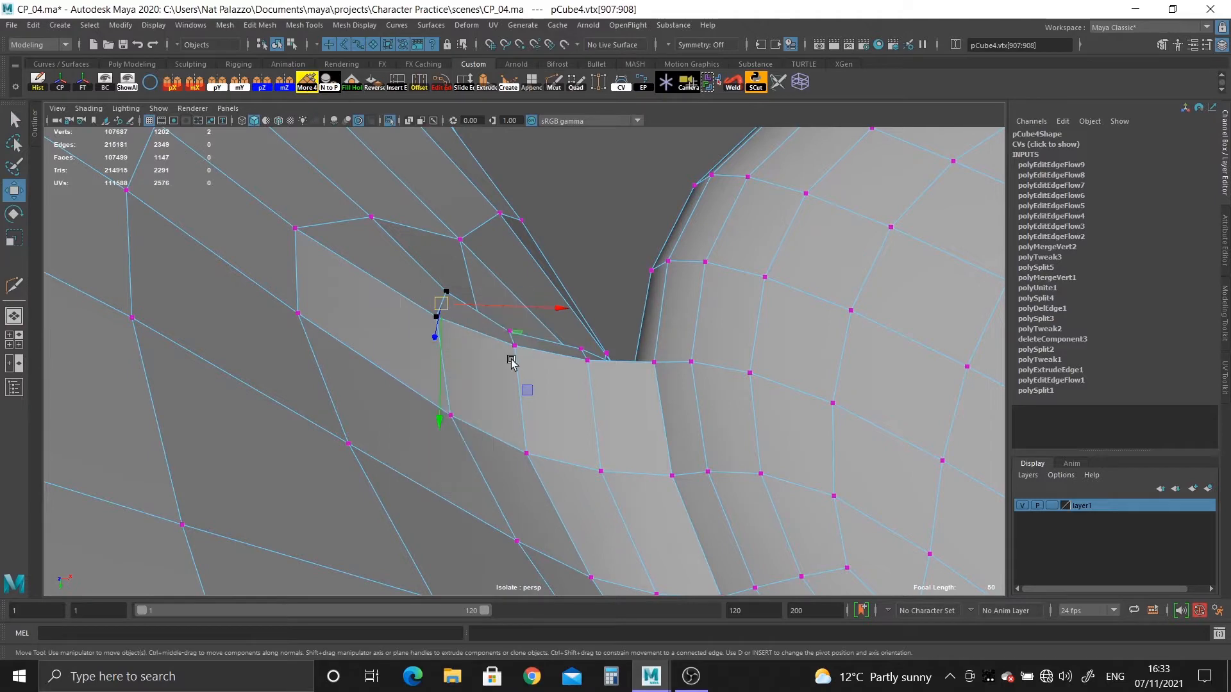
pyautogui.keyDown('alt'); pyautogui.moveTo(509, 357); pyautogui.dragTo(421, 327); pyautogui.keyUp('alt')
pyautogui.moveTo(421, 225); pyautogui.dragTo(415, 216)
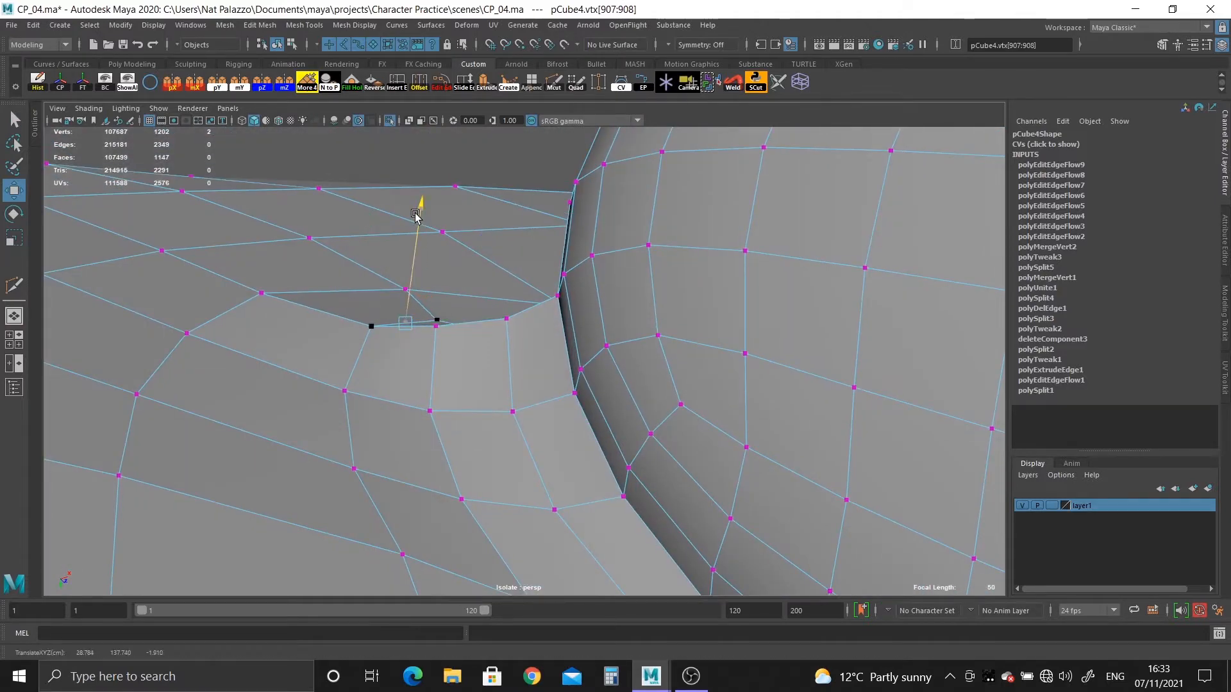
# Lower the outer vertices along the joint strip's end one by one to open up the pinched crease.
pyautogui.click(366, 326)
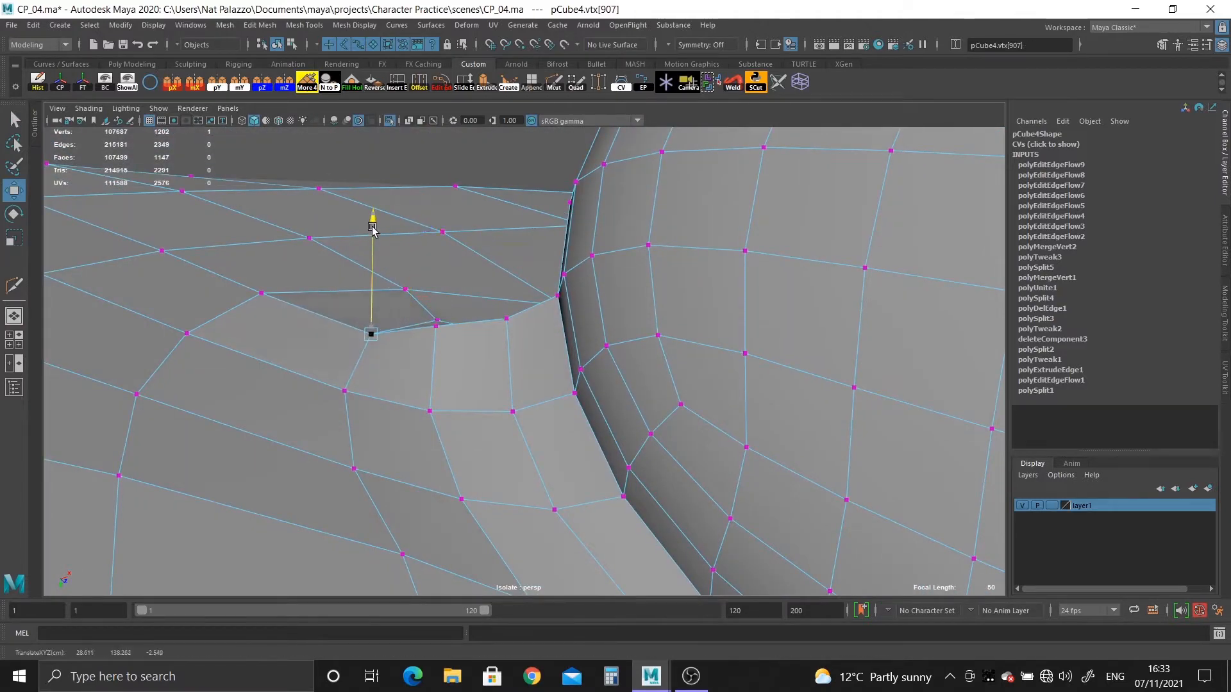
pyautogui.keyDown('alt'); pyautogui.moveTo(385, 321); pyautogui.dragTo(471, 341); pyautogui.keyUp('alt')
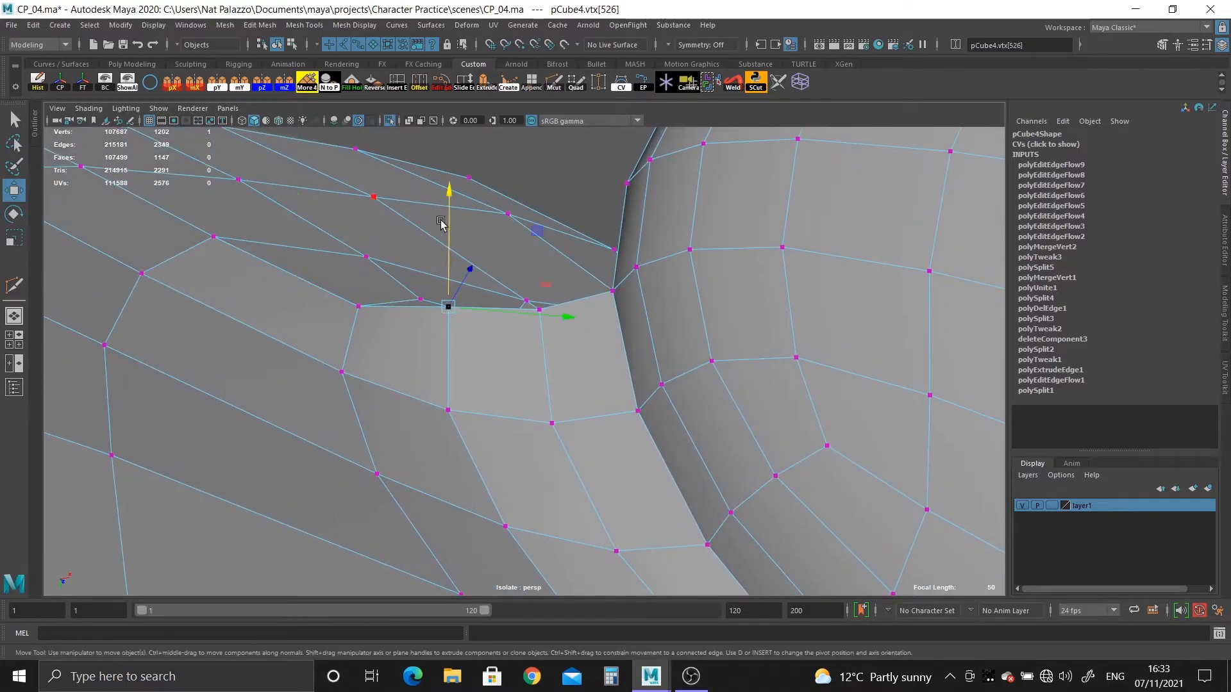
pyautogui.moveTo(441, 222); pyautogui.dragTo(445, 220)
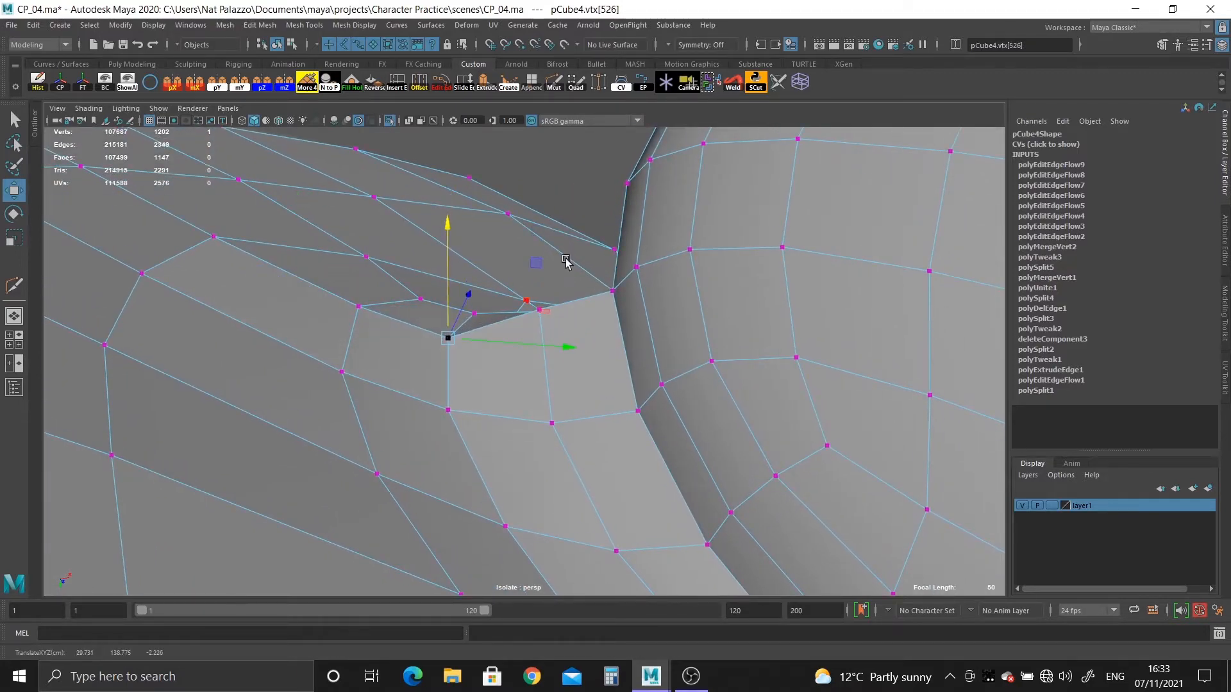
pyautogui.click(543, 300)
pyautogui.click(538, 311)
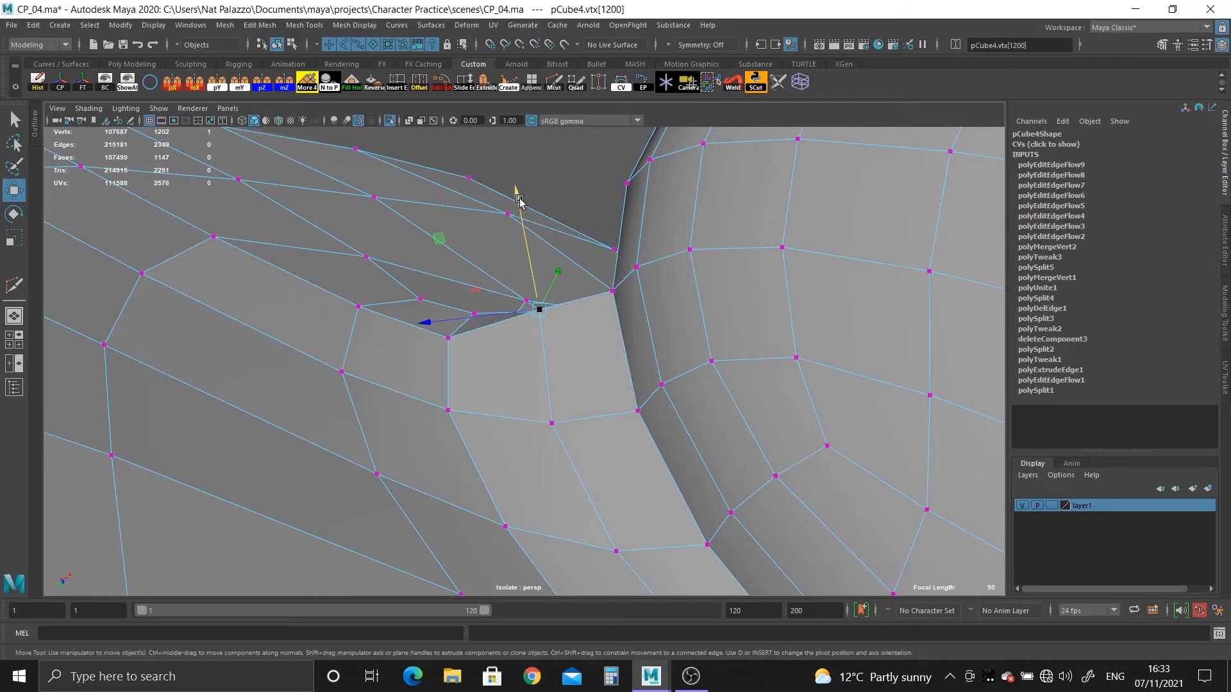
pyautogui.moveTo(517, 198); pyautogui.dragTo(482, 316)
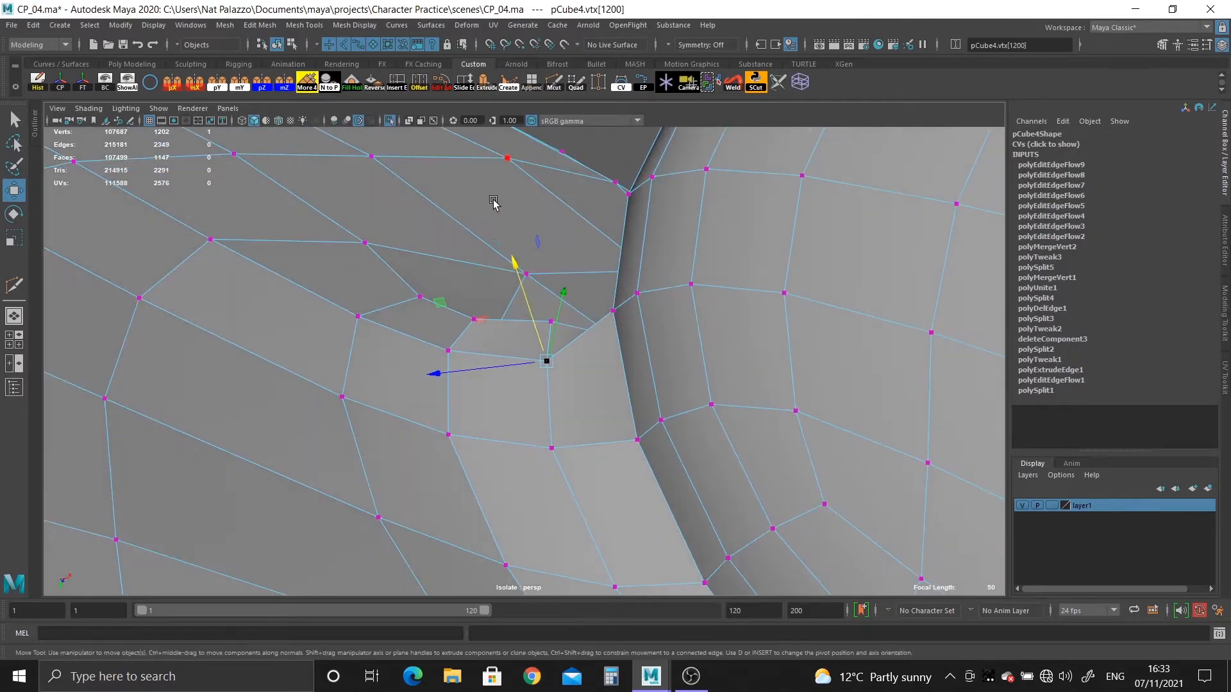
# Adjust the inner vertices just behind the strip's end edge to space out the narrow crease faces.
pyautogui.click(470, 316)
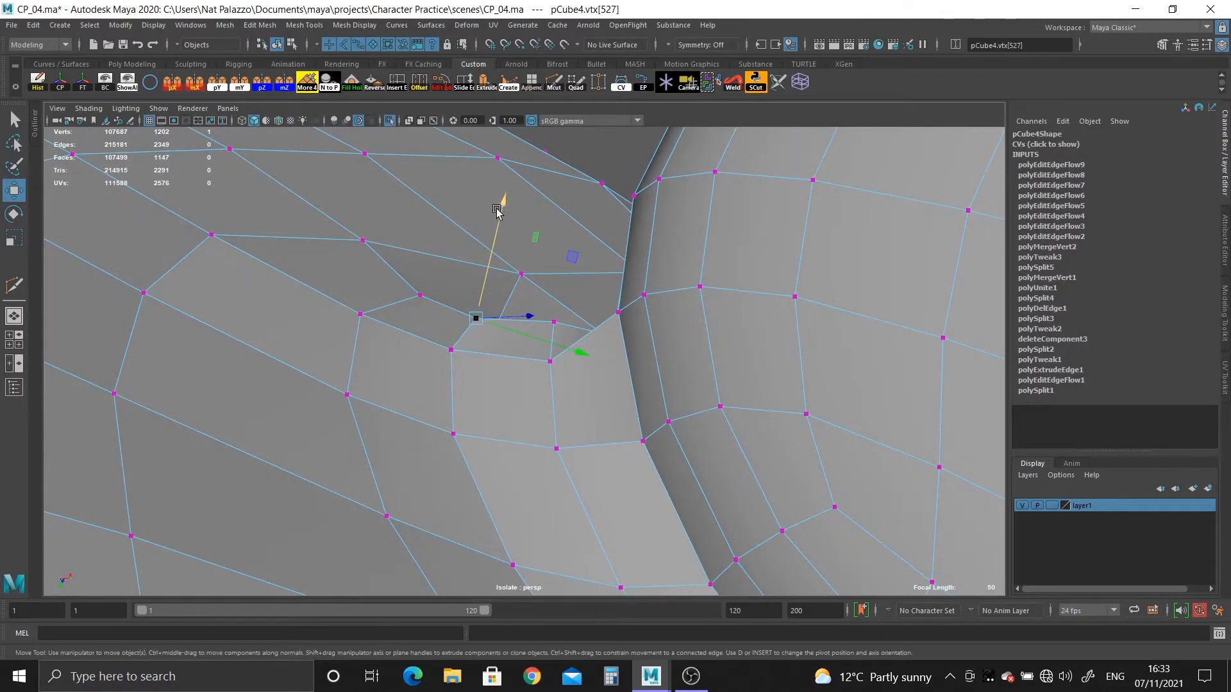
pyautogui.keyDown('alt'); pyautogui.moveTo(477, 321); pyautogui.dragTo(574, 316); pyautogui.keyUp('alt')
pyautogui.click(553, 345)
pyautogui.moveTo(558, 208); pyautogui.dragTo(513, 350)
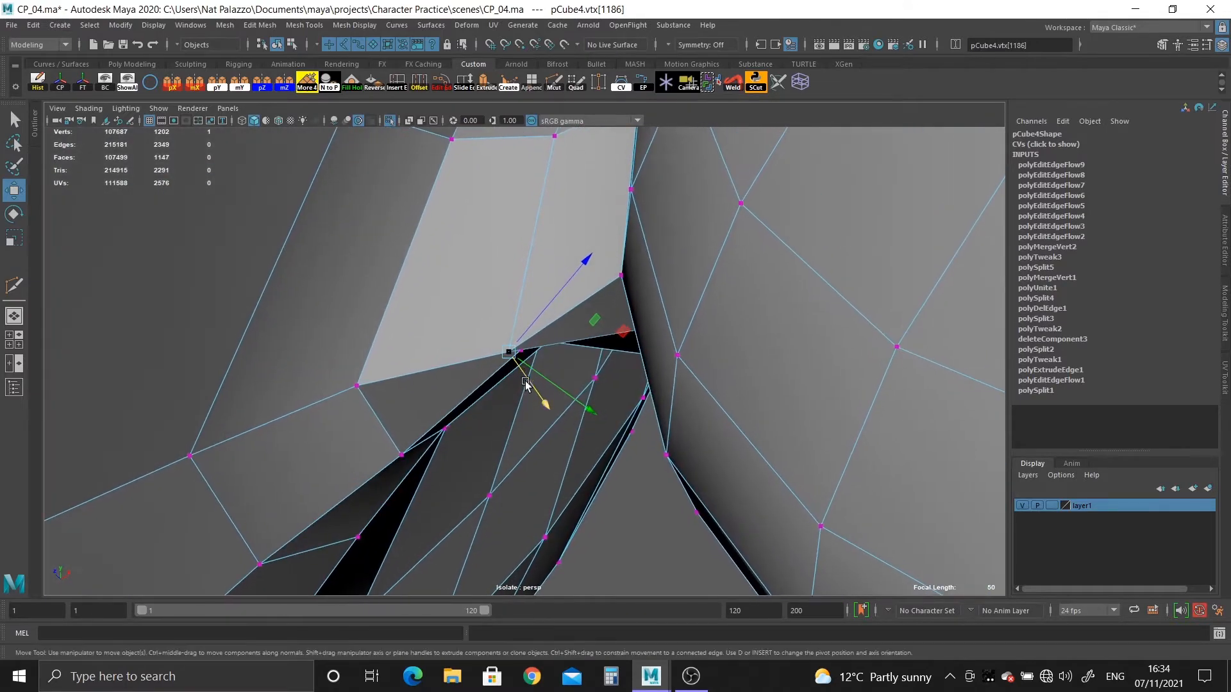
# Align the Move pivot with the strip's middle edge and slide its end vertex along that edge.
pyautogui.press('d')
pyautogui.click(536, 225)
pyautogui.moveTo(548, 156); pyautogui.dragTo(527, 439)
pyautogui.click(498, 472)
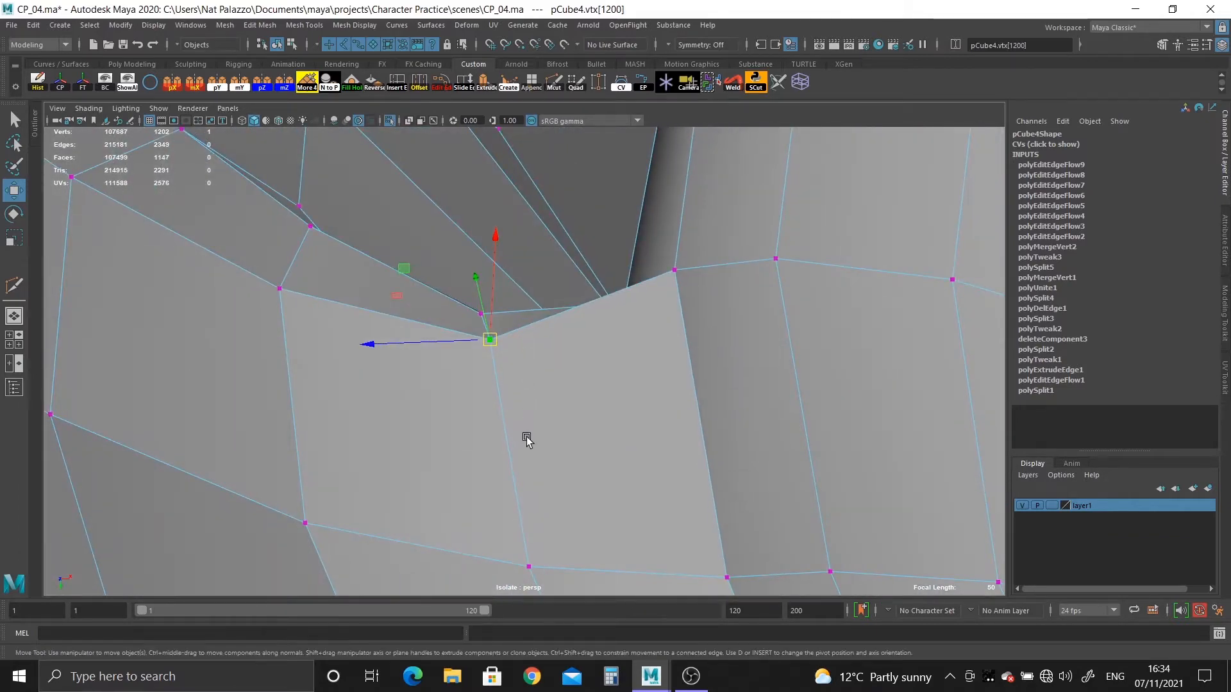
pyautogui.click(518, 481)
pyautogui.moveTo(485, 356); pyautogui.dragTo(607, 386)
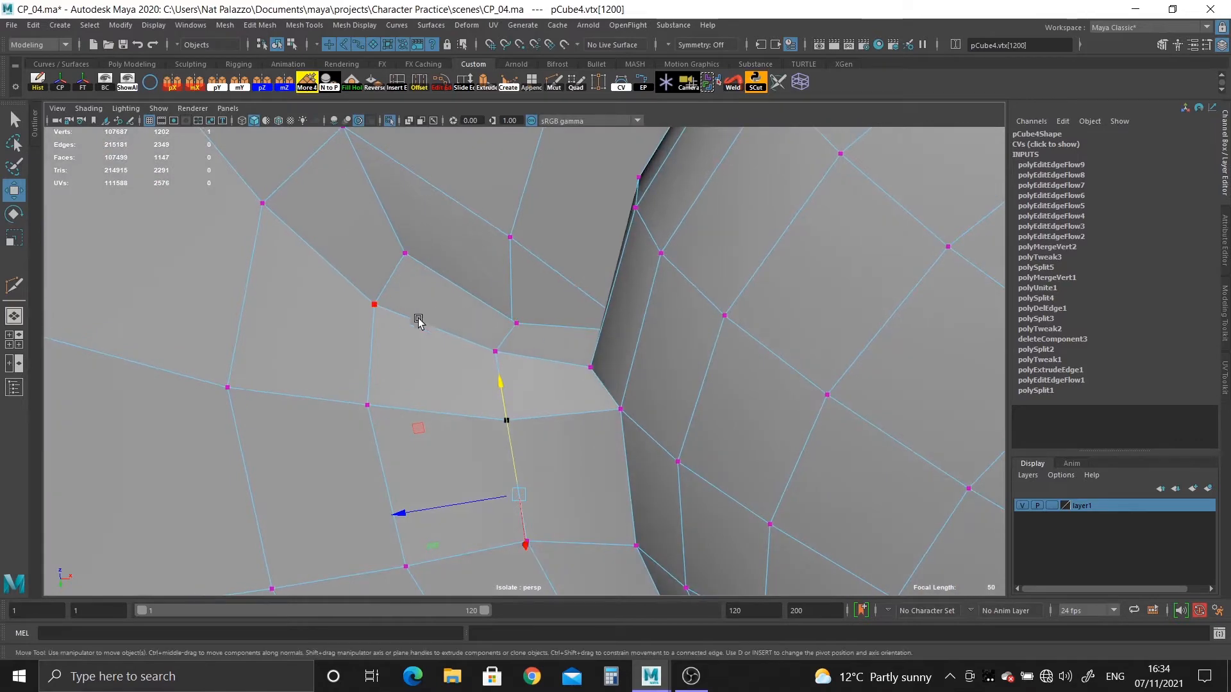
# Preview the mesh smoothed and check the reshaped crease around the ear joint from several sides.
pyautogui.moveTo(404, 312); pyautogui.dragTo(455, 275, button='right')
pyautogui.press('3')
pyautogui.keyDown('alt'); pyautogui.moveTo(727, 500); pyautogui.dragTo(269, 217, button='right'); pyautogui.keyUp('alt')
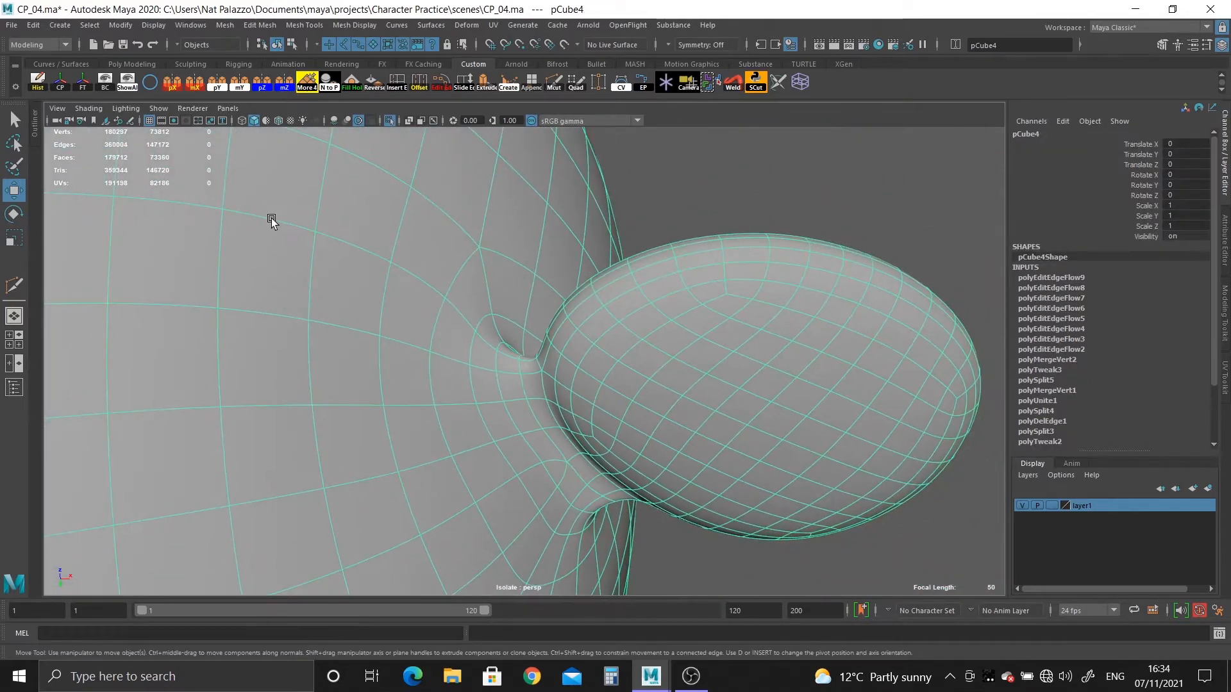
pyautogui.click(676, 186)
pyautogui.keyDown('alt'); pyautogui.moveTo(675, 186); pyautogui.dragTo(531, 366); pyautogui.keyUp('alt')
pyautogui.click(579, 314)
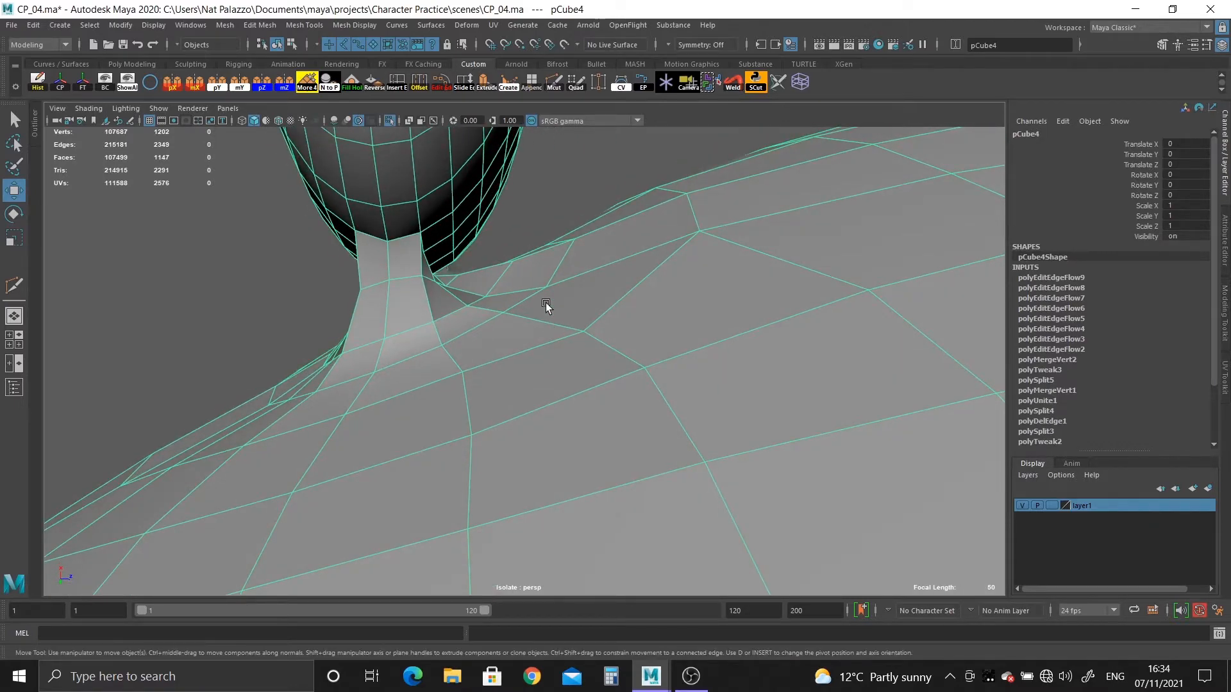
# Delete the construction history of the combined head and ear mesh.
pyautogui.press('f')
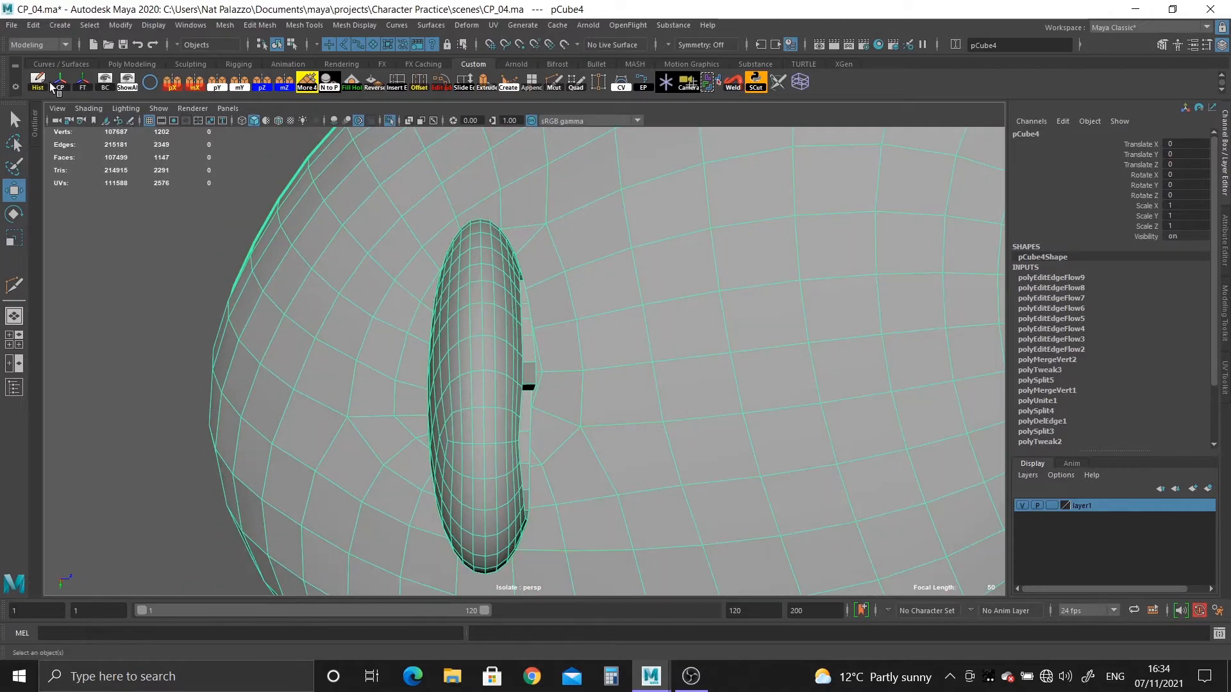
pyautogui.click(41, 79)
pyautogui.keyDown('alt'); pyautogui.moveTo(554, 419); pyautogui.dragTo(618, 390); pyautogui.keyUp('alt')
pyautogui.keyDown('alt'); pyautogui.moveTo(618, 391); pyautogui.dragTo(684, 489, button='right'); pyautogui.keyUp('alt')
pyautogui.keyDown('alt'); pyautogui.moveTo(684, 489); pyautogui.dragTo(631, 383); pyautogui.keyUp('alt')
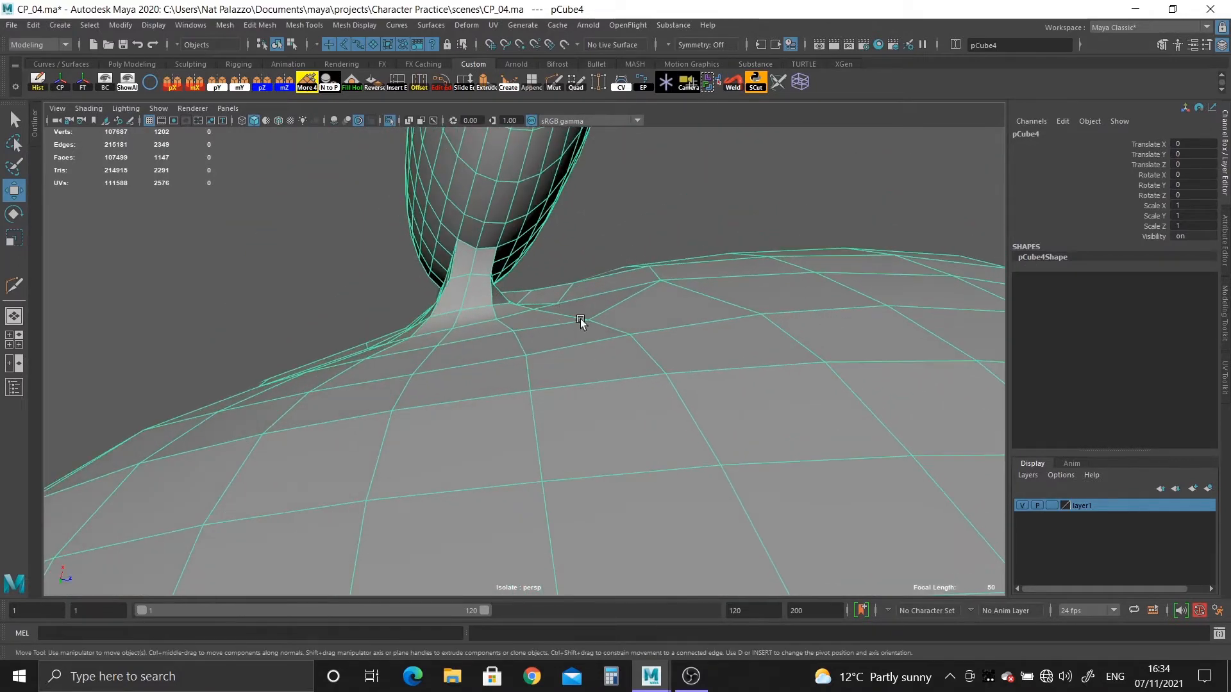
pyautogui.keyDown('alt'); pyautogui.moveTo(580, 320); pyautogui.dragTo(415, 316, button='right'); pyautogui.keyUp('alt')
pyautogui.keyDown('alt'); pyautogui.moveTo(415, 316); pyautogui.dragTo(491, 363); pyautogui.keyUp('alt')
pyautogui.keyDown('alt'); pyautogui.moveTo(492, 362); pyautogui.dragTo(392, 166, button='right'); pyautogui.keyUp('alt')
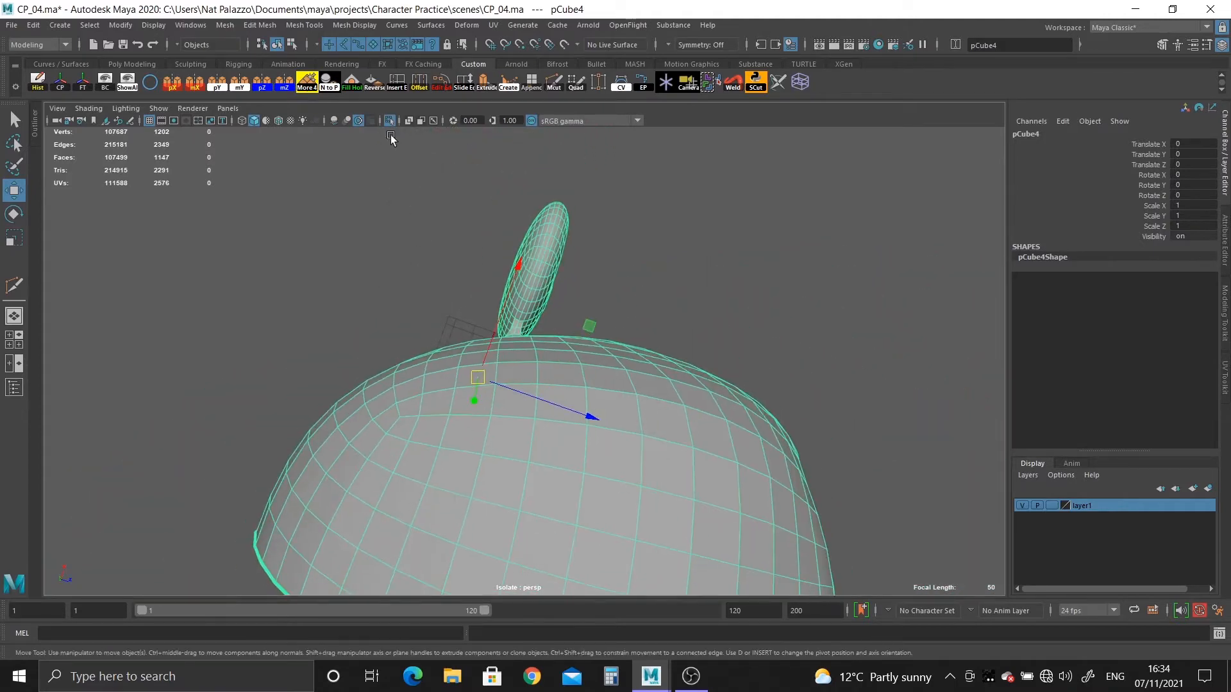
# Turn off isolation, make the sculpted head a live surface, and reselect the retopologized mesh.
pyautogui.click(390, 121)
pyautogui.keyDown('alt'); pyautogui.moveTo(412, 156); pyautogui.dragTo(492, 298); pyautogui.keyUp('alt')
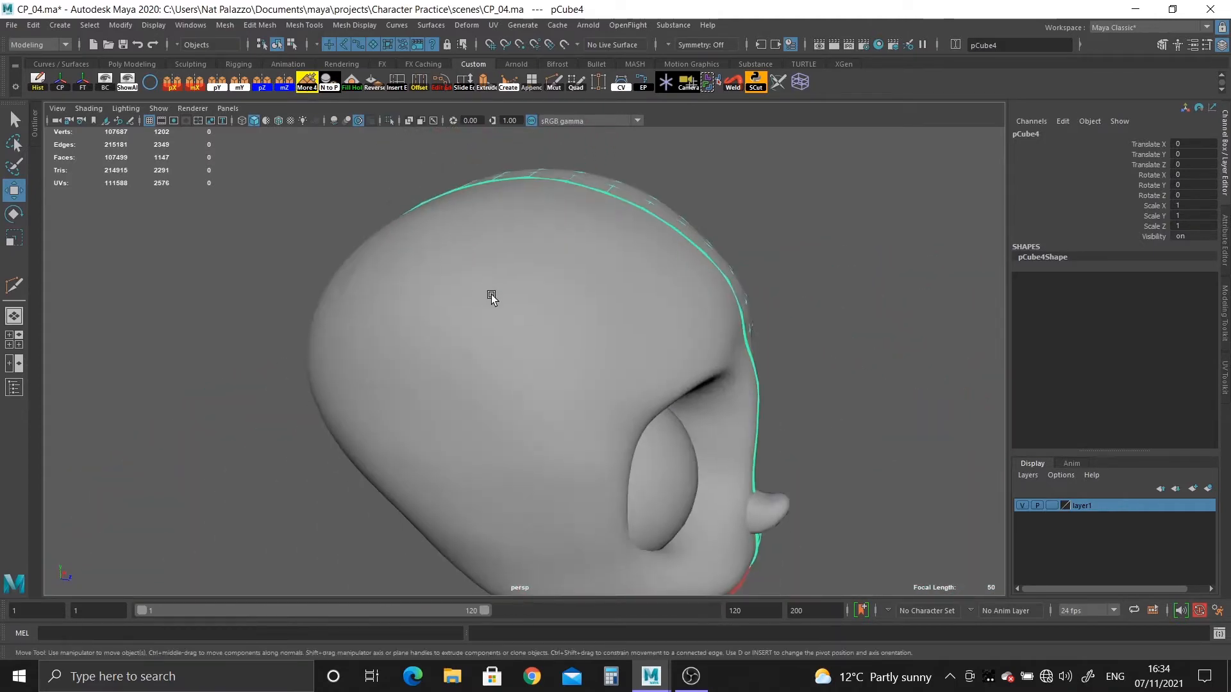
pyautogui.click(491, 299)
pyautogui.click(564, 45)
pyautogui.click(664, 252)
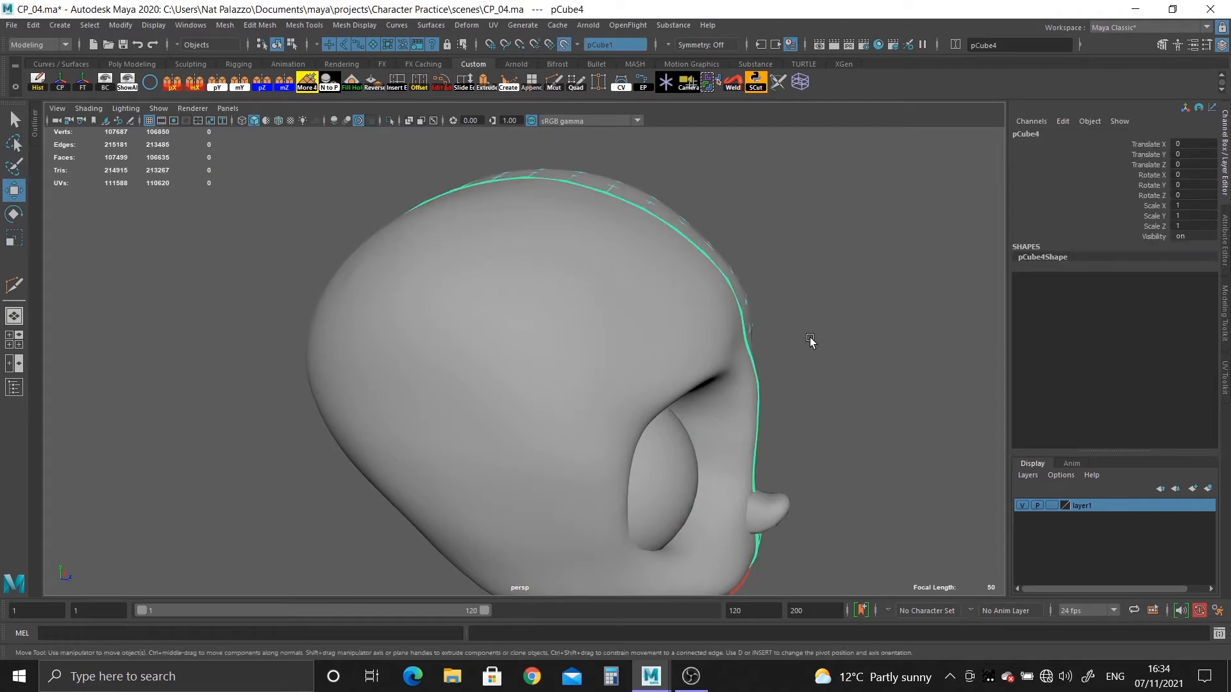
# Activate Quad Draw on the retopologized mesh and relax the head vertices behind the ear joint.
pyautogui.keyDown('alt'); pyautogui.moveTo(810, 337); pyautogui.dragTo(612, 346); pyautogui.keyUp('alt')
pyautogui.keyDown('alt'); pyautogui.moveTo(612, 346); pyautogui.dragTo(699, 431, button='right'); pyautogui.keyUp('alt')
pyautogui.keyDown('alt'); pyautogui.moveTo(548, 369); pyautogui.dragTo(667, 418, button='middle'); pyautogui.keyUp('alt')
pyautogui.keyDown('alt'); pyautogui.moveTo(596, 231); pyautogui.dragTo(640, 272, button='right'); pyautogui.keyUp('alt')
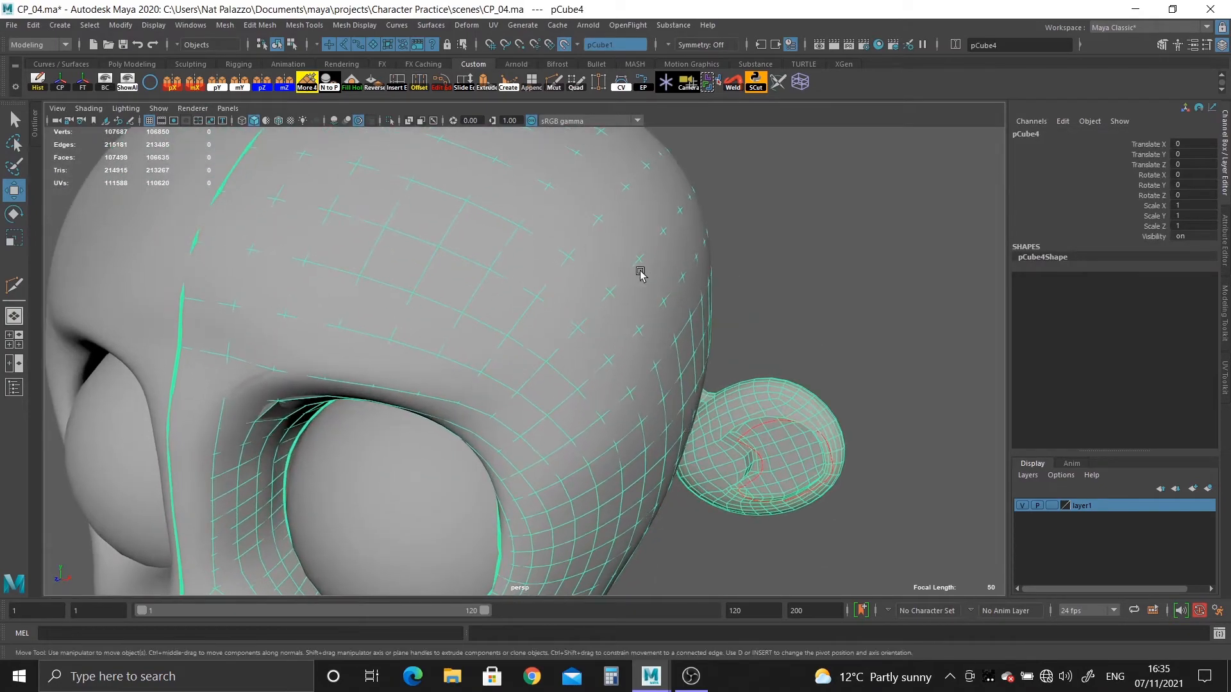
pyautogui.click(576, 82)
pyautogui.moveTo(686, 376)
pyautogui.keyDown('alt'); pyautogui.mouseDown()
pyautogui.moveTo(536, 393)
pyautogui.moveTo(571, 379)
pyautogui.moveTo(541, 379)
pyautogui.mouseUp(); pyautogui.keyUp('alt')
pyautogui.keyDown('alt'); pyautogui.moveTo(541, 379); pyautogui.dragTo(616, 451, button='right'); pyautogui.keyUp('alt')
pyautogui.keyDown('alt'); pyautogui.moveTo(615, 451); pyautogui.dragTo(599, 385); pyautogui.keyUp('alt')
pyautogui.keyDown('alt'); pyautogui.moveTo(599, 384); pyautogui.dragTo(582, 247, button='right'); pyautogui.keyUp('alt')
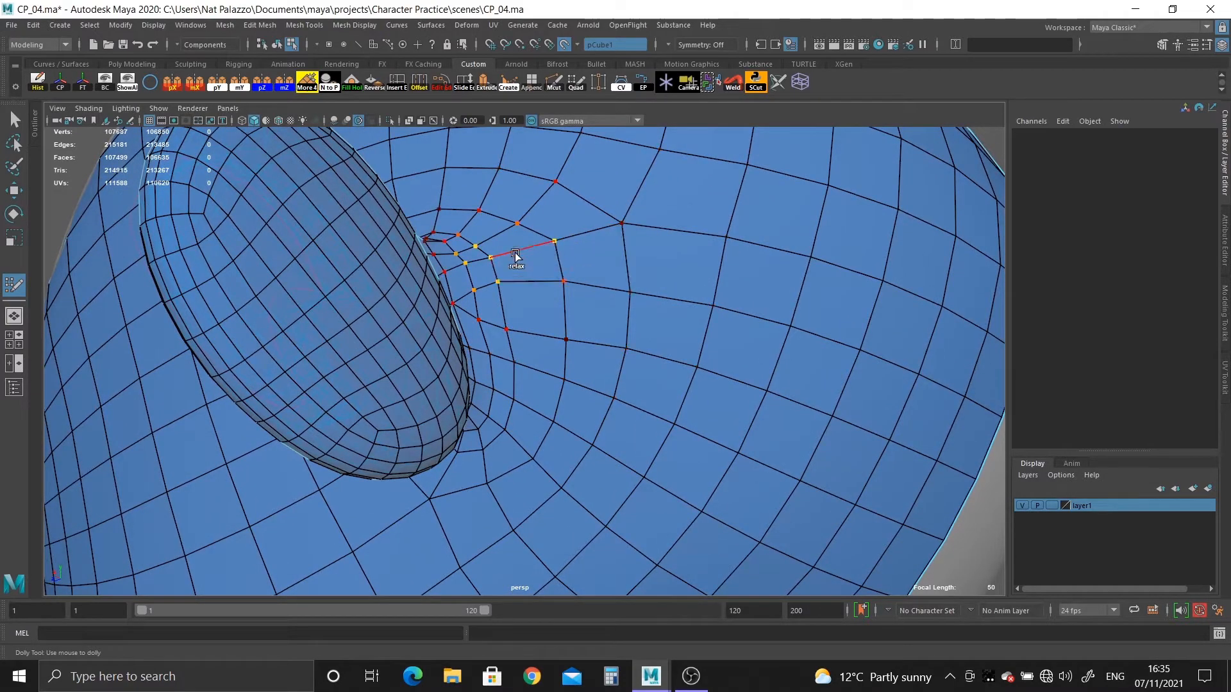
pyautogui.keyDown('alt'); pyautogui.moveTo(522, 406); pyautogui.dragTo(567, 244); pyautogui.keyUp('alt')
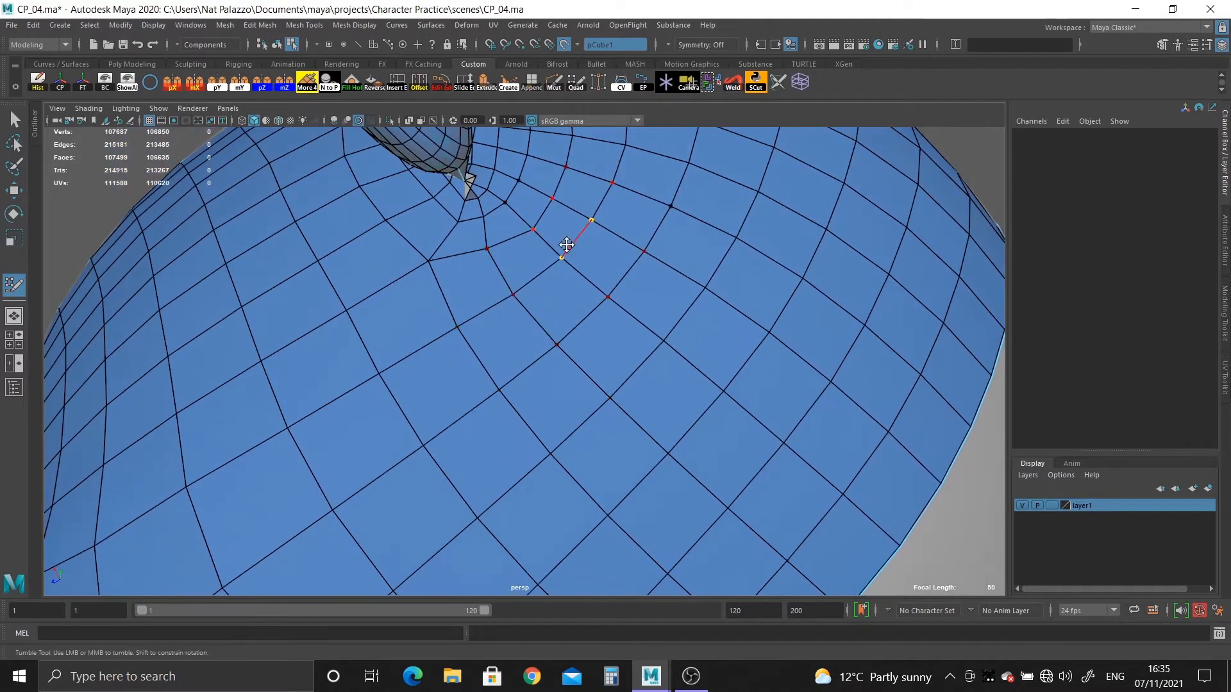
# Try relaxing the head vertices around the end of the ear's joint strip and undo the attempts.
pyautogui.keyDown('alt'); pyautogui.moveTo(502, 237); pyautogui.dragTo(508, 228, button='right'); pyautogui.keyUp('alt')
pyautogui.keyDown('alt'); pyautogui.moveTo(509, 228); pyautogui.dragTo(494, 445); pyautogui.keyUp('alt')
pyautogui.keyDown('alt'); pyautogui.moveTo(494, 445); pyautogui.dragTo(526, 427, button='right'); pyautogui.keyUp('alt')
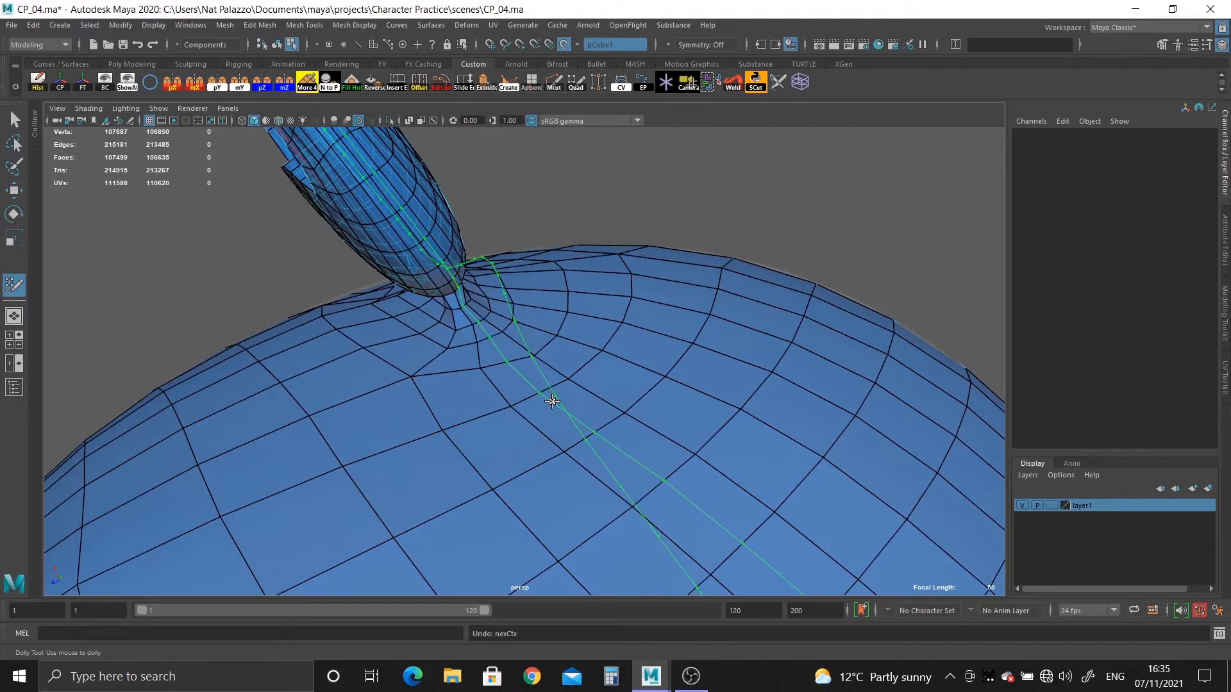
pyautogui.hotkey('ctrl', 'z')
pyautogui.keyDown('alt'); pyautogui.moveTo(547, 401); pyautogui.dragTo(599, 508); pyautogui.keyUp('alt')
pyautogui.keyDown('alt'); pyautogui.moveTo(599, 509); pyautogui.dragTo(556, 395, button='right'); pyautogui.keyUp('alt')
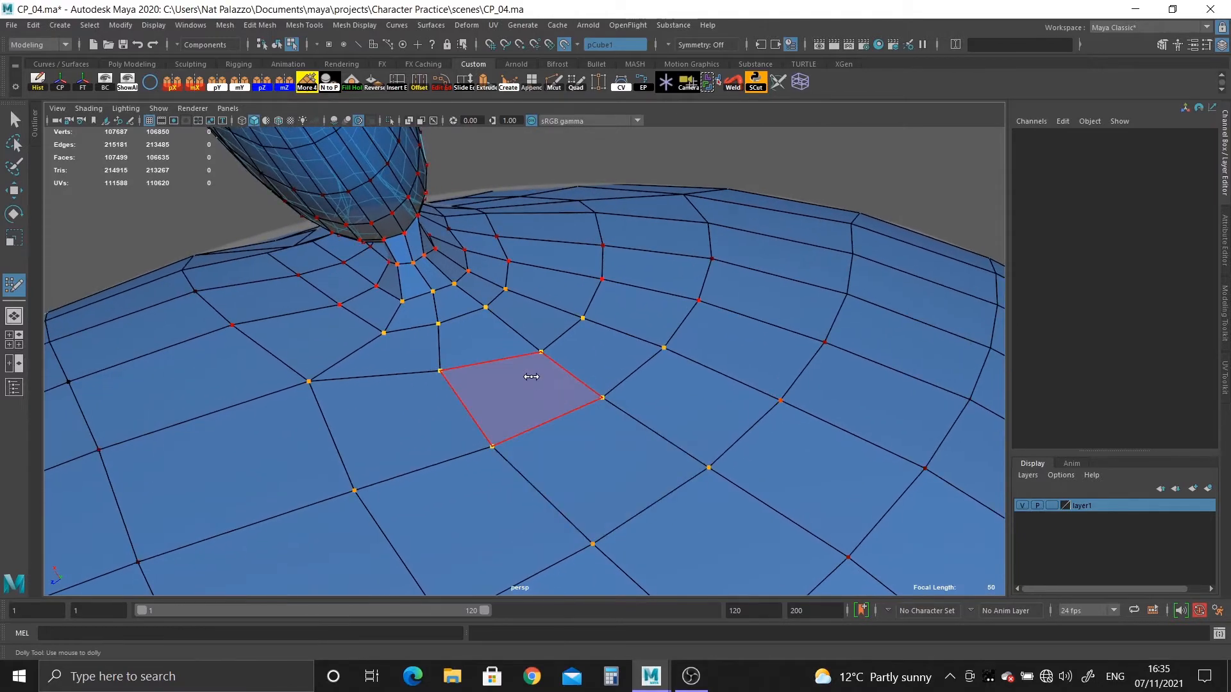
pyautogui.keyDown('shift'); pyautogui.moveTo(428, 361); pyautogui.dragTo(438, 313); pyautogui.keyUp('shift')
pyautogui.hotkey('ctrl', 'z')
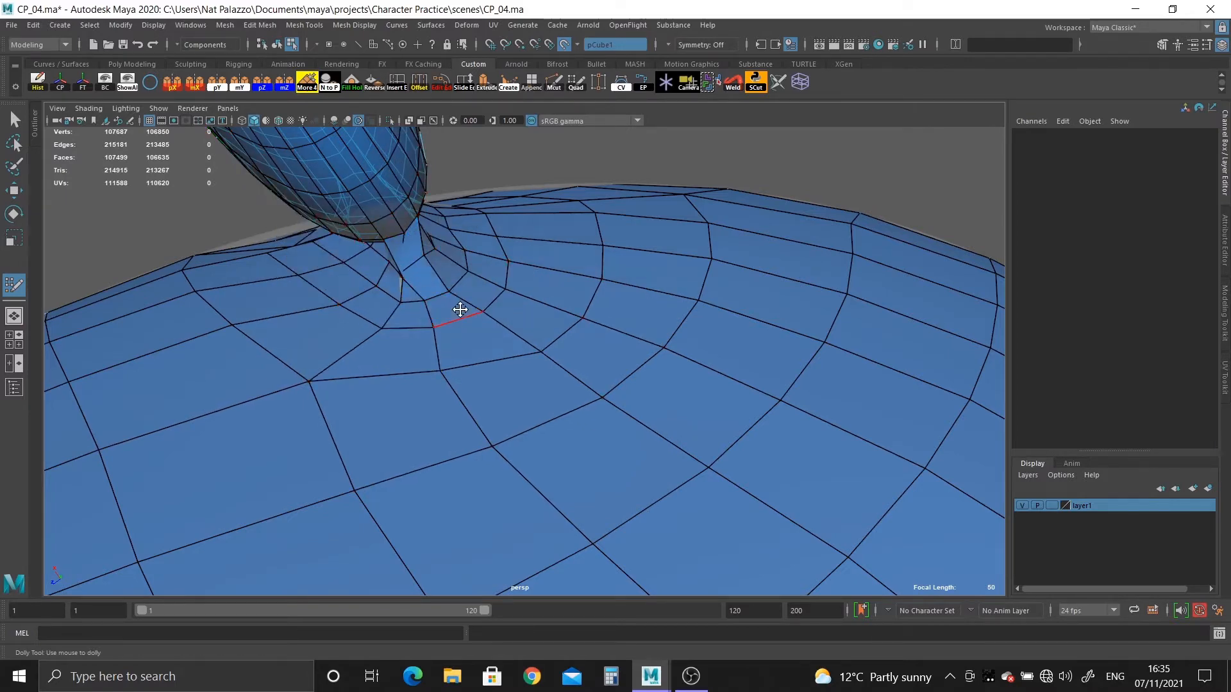
# Relax the head vertices bordering the ear joint behind the ear with Quad Draw.
pyautogui.keyDown('alt'); pyautogui.moveTo(484, 308); pyautogui.dragTo(405, 425); pyautogui.keyUp('alt')
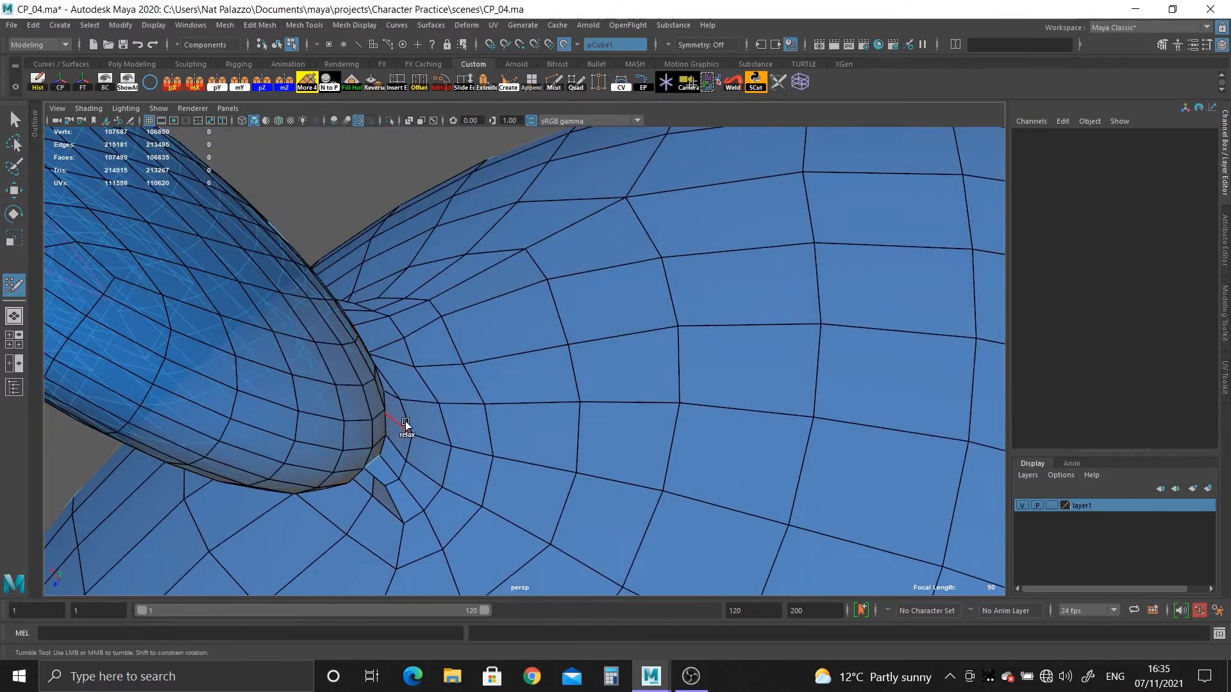
pyautogui.keyDown('alt'); pyautogui.moveTo(489, 315); pyautogui.dragTo(419, 397); pyautogui.keyUp('alt')
pyautogui.scroll(-5, 695, 429)
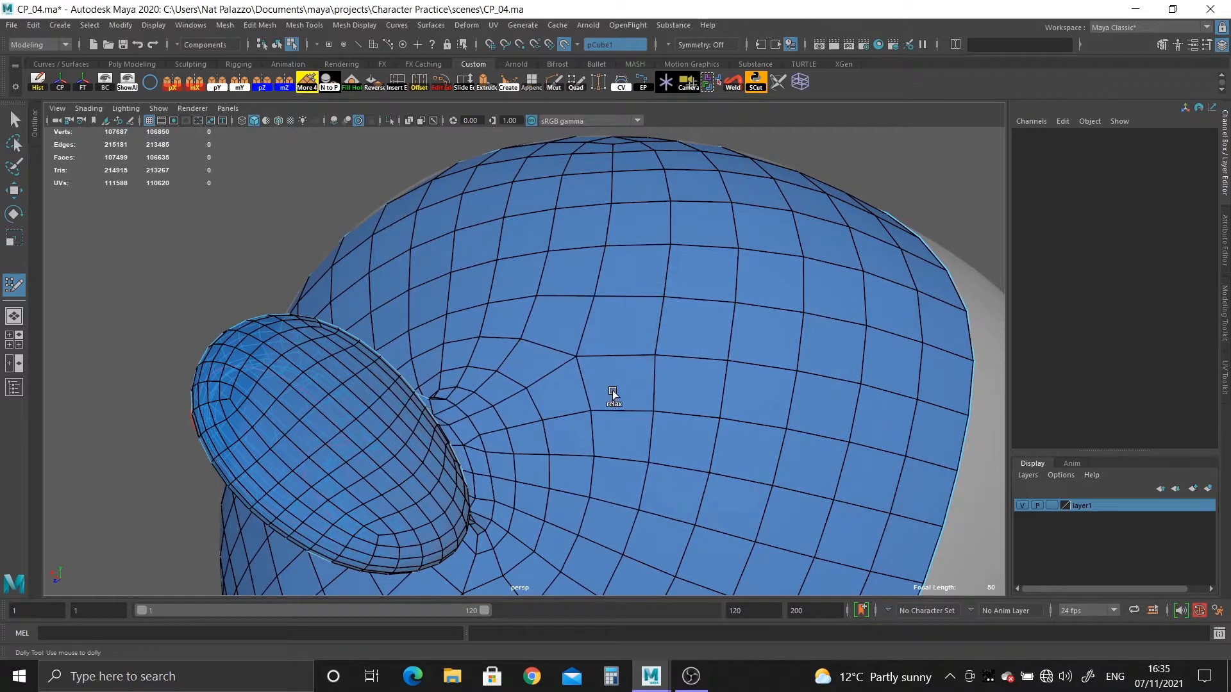
# Try relaxing the head vertices right beside the ear's root and undo the relaxing.
pyautogui.keyDown('alt'); pyautogui.moveTo(522, 336); pyautogui.dragTo(470, 339); pyautogui.keyUp('alt')
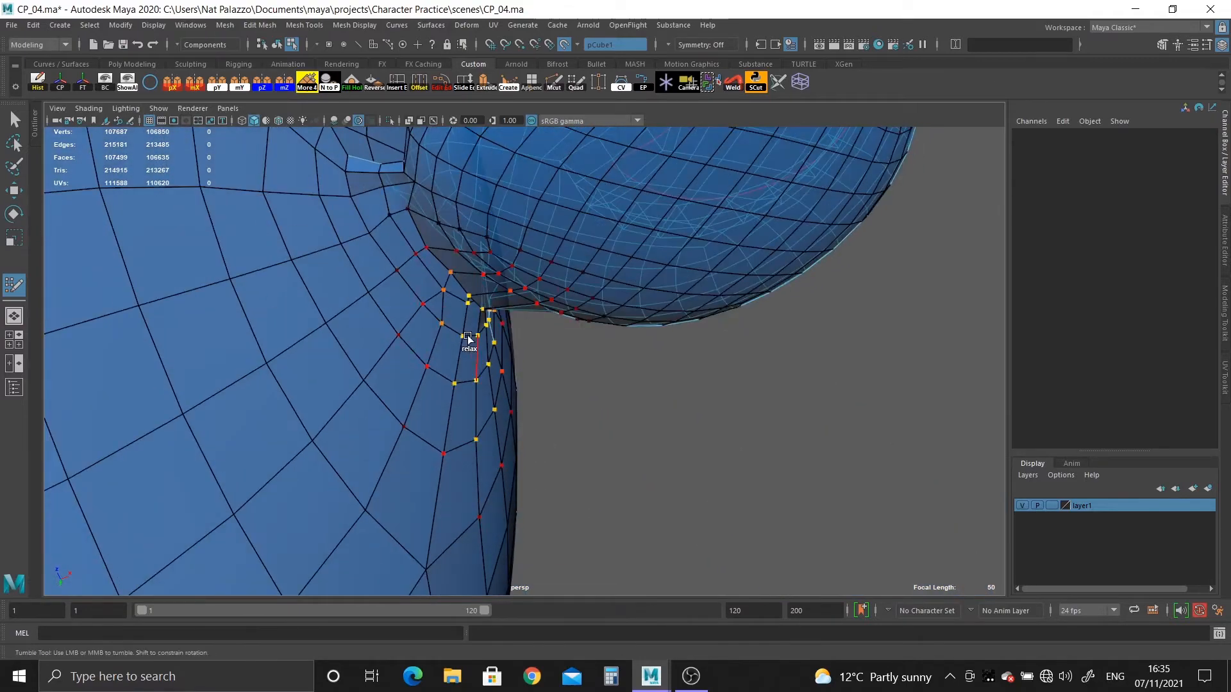
pyautogui.keyDown('alt'); pyautogui.moveTo(469, 340); pyautogui.dragTo(467, 474, button='middle'); pyautogui.keyUp('alt')
pyautogui.keyDown('alt'); pyautogui.moveTo(466, 473); pyautogui.dragTo(372, 302); pyautogui.keyUp('alt')
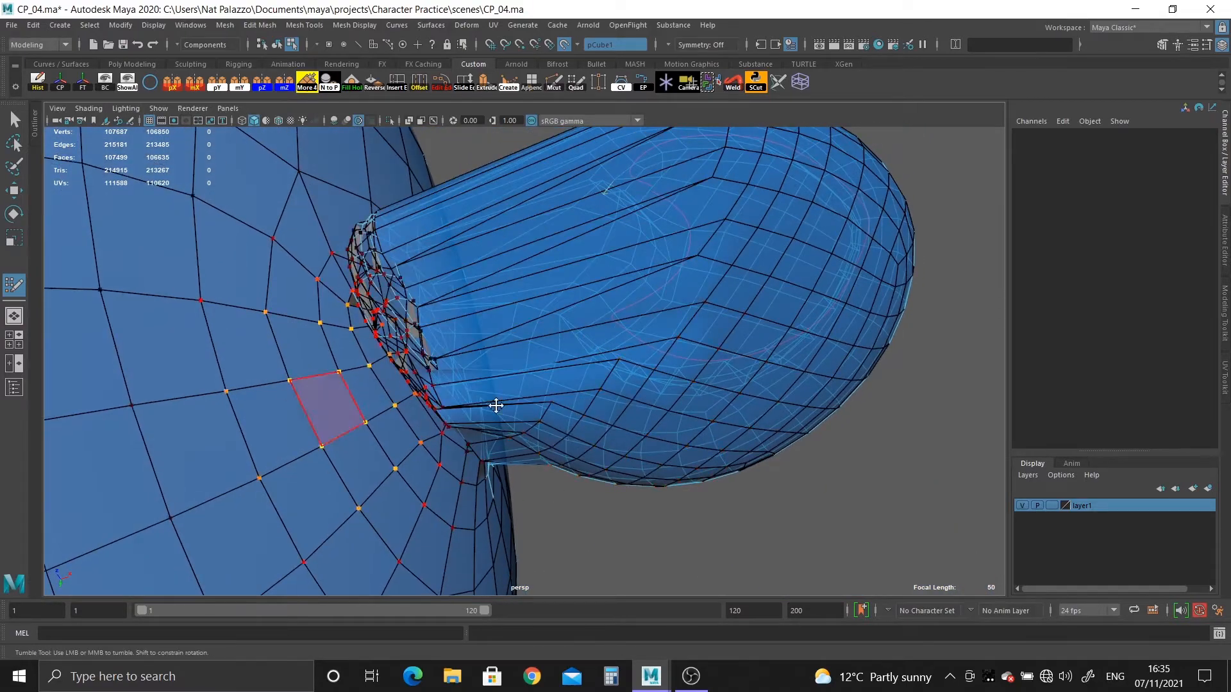
pyautogui.keyDown('alt'); pyautogui.moveTo(555, 447); pyautogui.dragTo(520, 455); pyautogui.keyUp('alt')
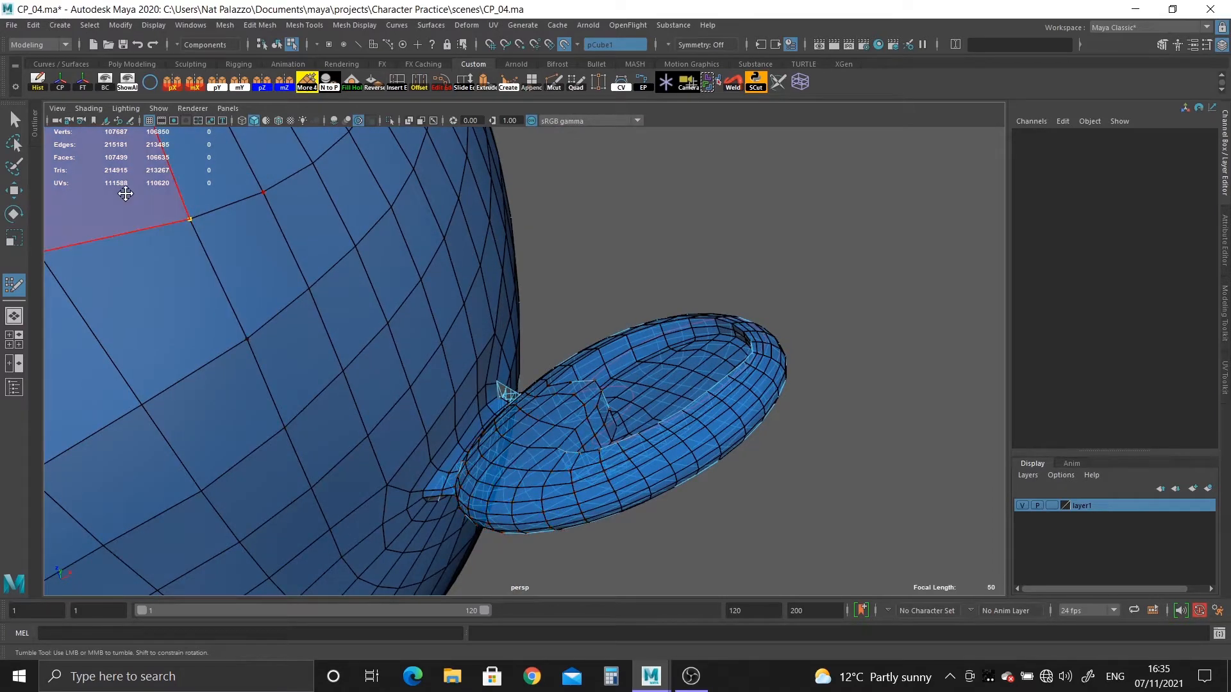
pyautogui.keyDown('alt'); pyautogui.moveTo(258, 293); pyautogui.dragTo(432, 379); pyautogui.keyUp('alt')
pyautogui.keyDown('alt'); pyautogui.moveTo(431, 379); pyautogui.dragTo(401, 449, button='right'); pyautogui.keyUp('alt')
pyautogui.keyDown('alt'); pyautogui.moveTo(402, 448); pyautogui.dragTo(670, 502); pyautogui.keyUp('alt')
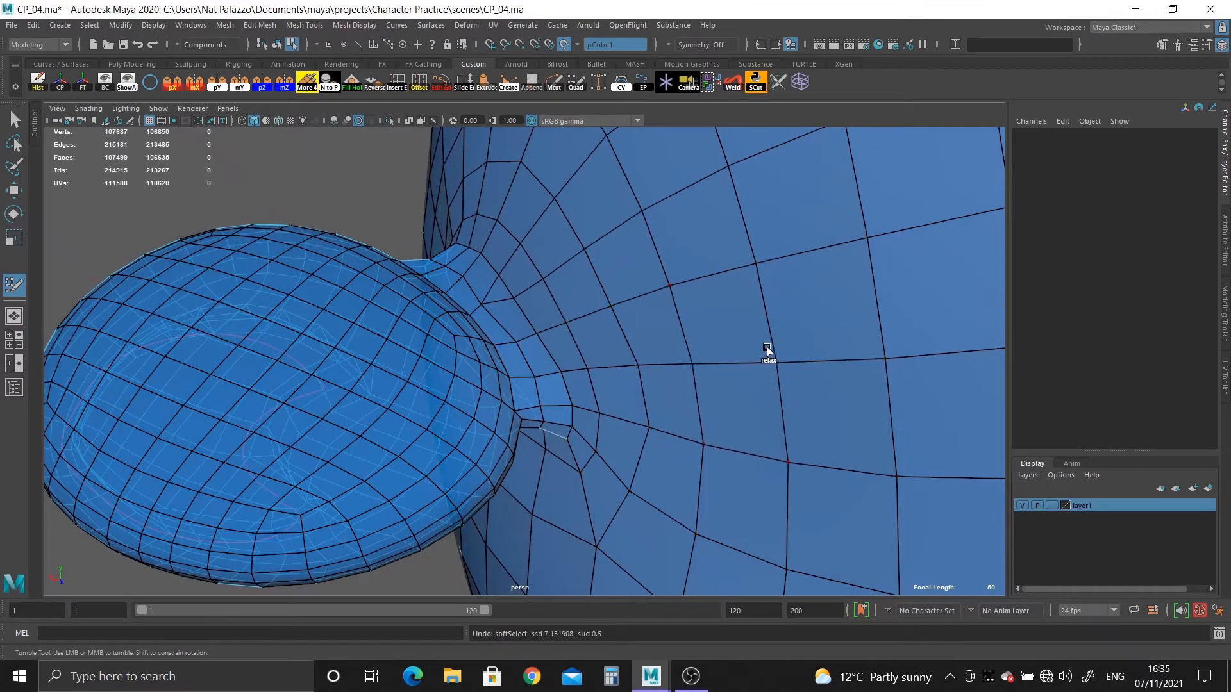
# Relax the head vertices behind the ear and around the lower end of its joint.
pyautogui.keyDown('alt'); pyautogui.moveTo(719, 296); pyautogui.dragTo(720, 426); pyautogui.keyUp('alt')
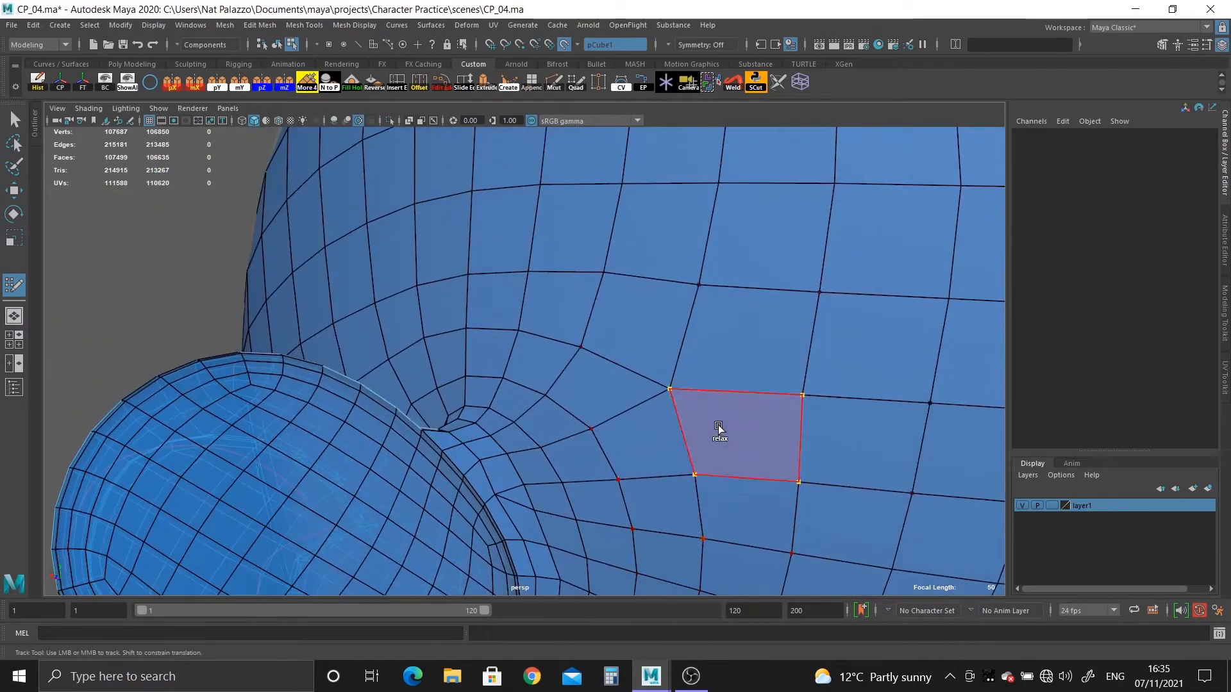
pyautogui.keyDown('alt'); pyautogui.moveTo(720, 425); pyautogui.dragTo(603, 317, button='middle'); pyautogui.keyUp('alt')
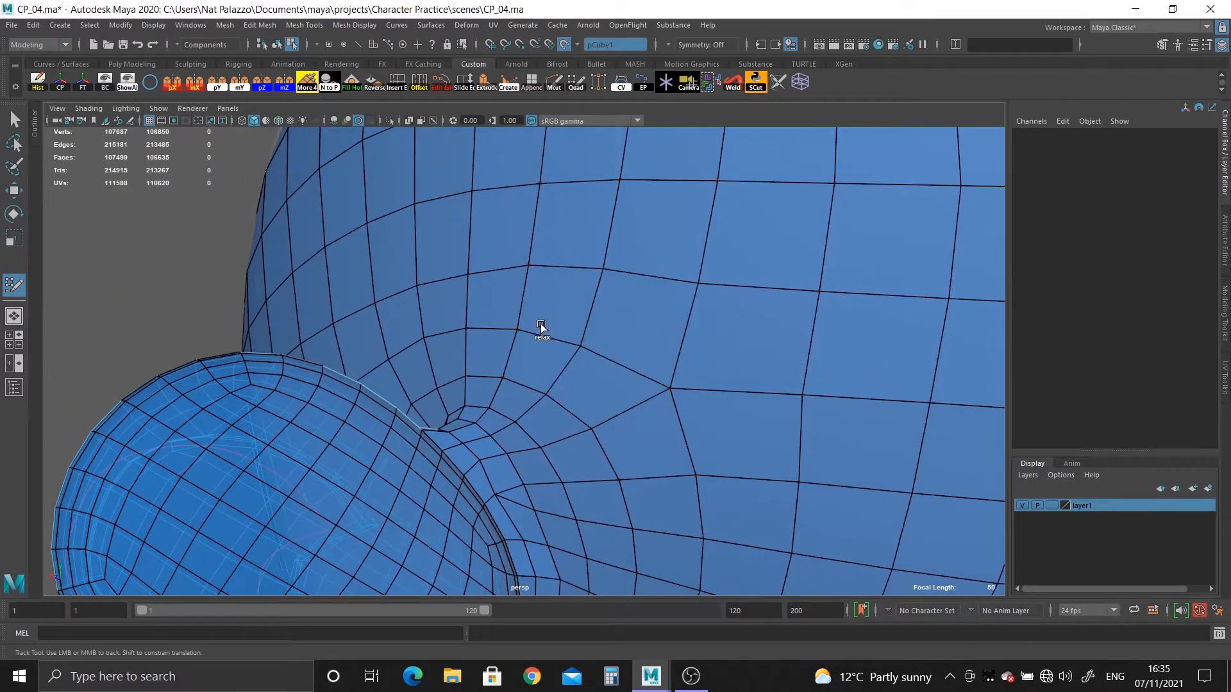
pyautogui.keyDown('alt'); pyautogui.moveTo(525, 432); pyautogui.dragTo(613, 398); pyautogui.keyUp('alt')
pyautogui.keyDown('alt'); pyautogui.moveTo(529, 405); pyautogui.dragTo(667, 247); pyautogui.keyUp('alt')
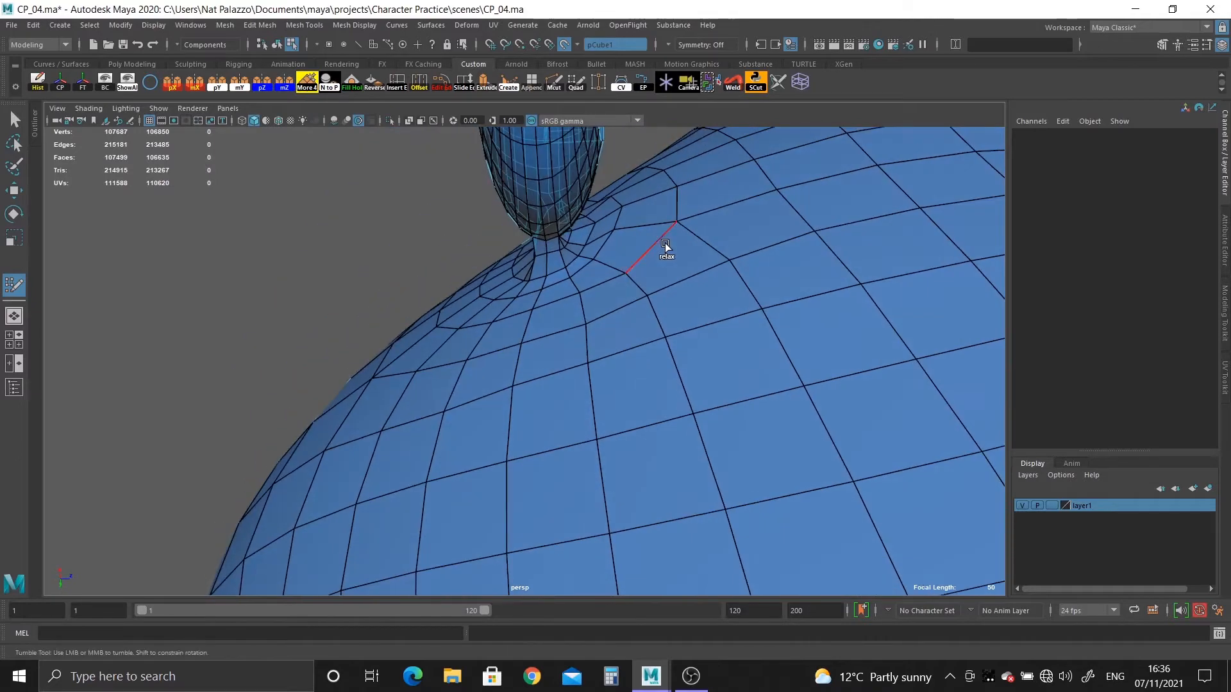
pyautogui.keyDown('alt'); pyautogui.moveTo(667, 247); pyautogui.dragTo(706, 437, button='right'); pyautogui.keyUp('alt')
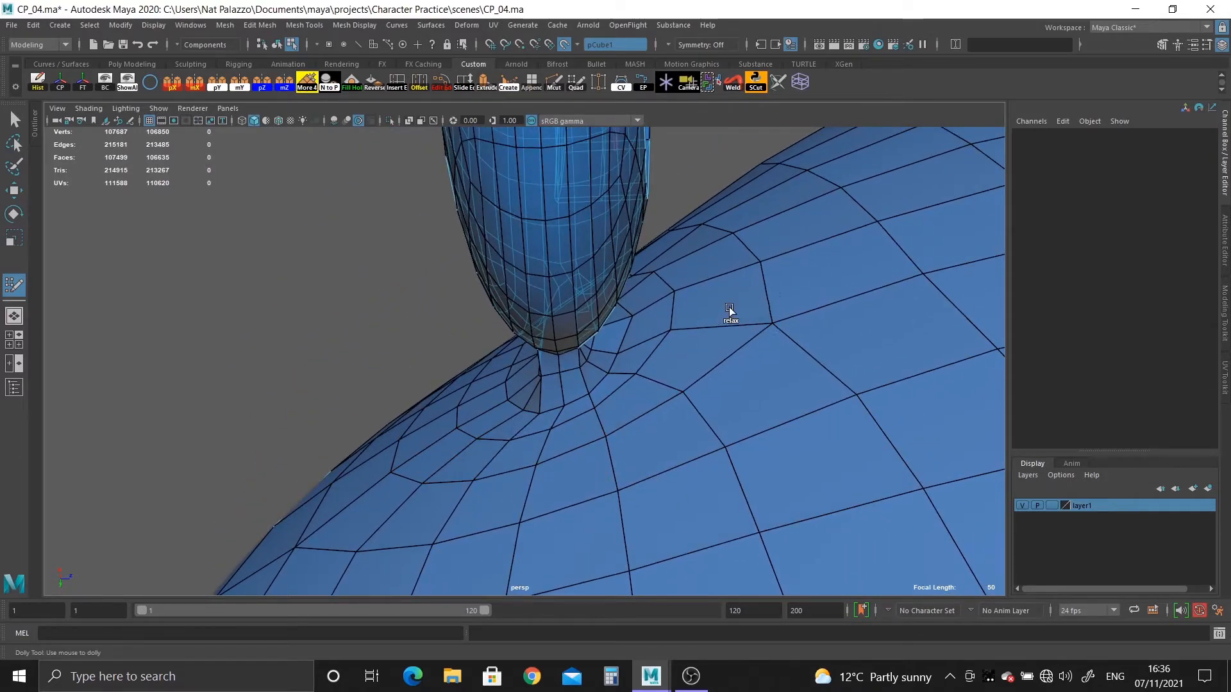
pyautogui.keyDown('alt'); pyautogui.moveTo(729, 313); pyautogui.dragTo(769, 371, button='right'); pyautogui.keyUp('alt')
pyautogui.keyDown('alt'); pyautogui.moveTo(769, 371); pyautogui.dragTo(684, 399); pyautogui.keyUp('alt')
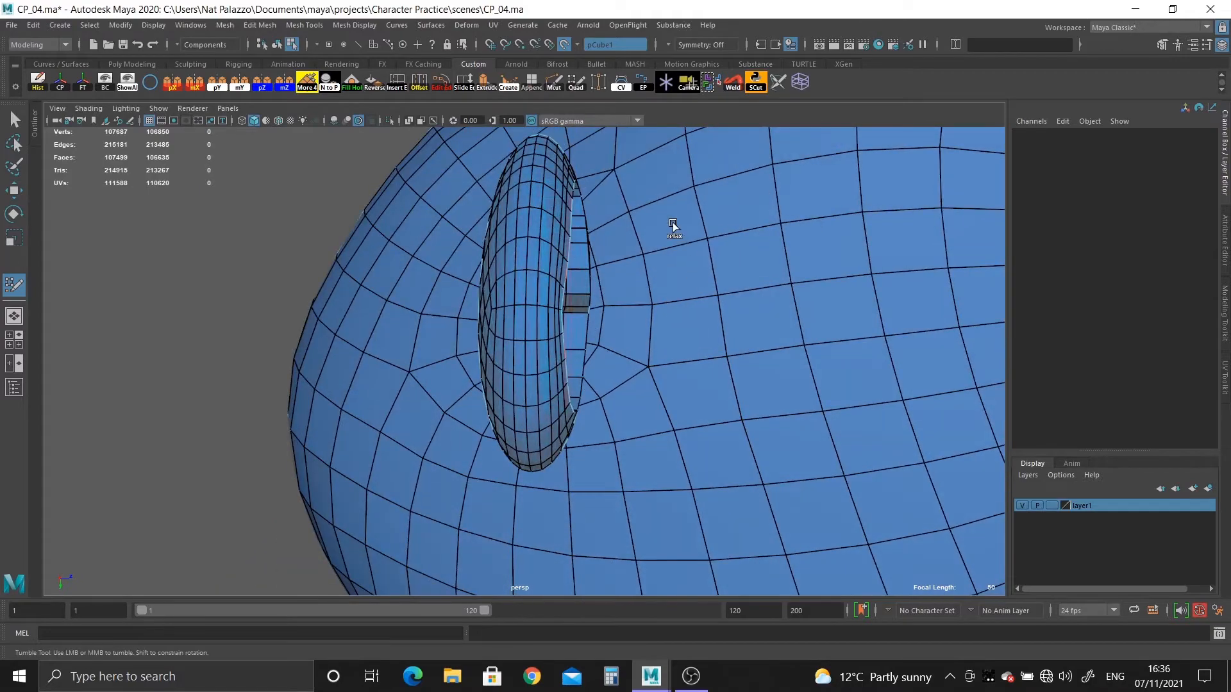
# Relax the head vertices above and in front of the ear to even out their spacing.
pyautogui.keyDown('alt'); pyautogui.moveTo(783, 356); pyautogui.dragTo(306, 357); pyautogui.keyUp('alt')
pyautogui.keyDown('alt'); pyautogui.moveTo(388, 251); pyautogui.dragTo(387, 467, button='middle'); pyautogui.keyUp('alt')
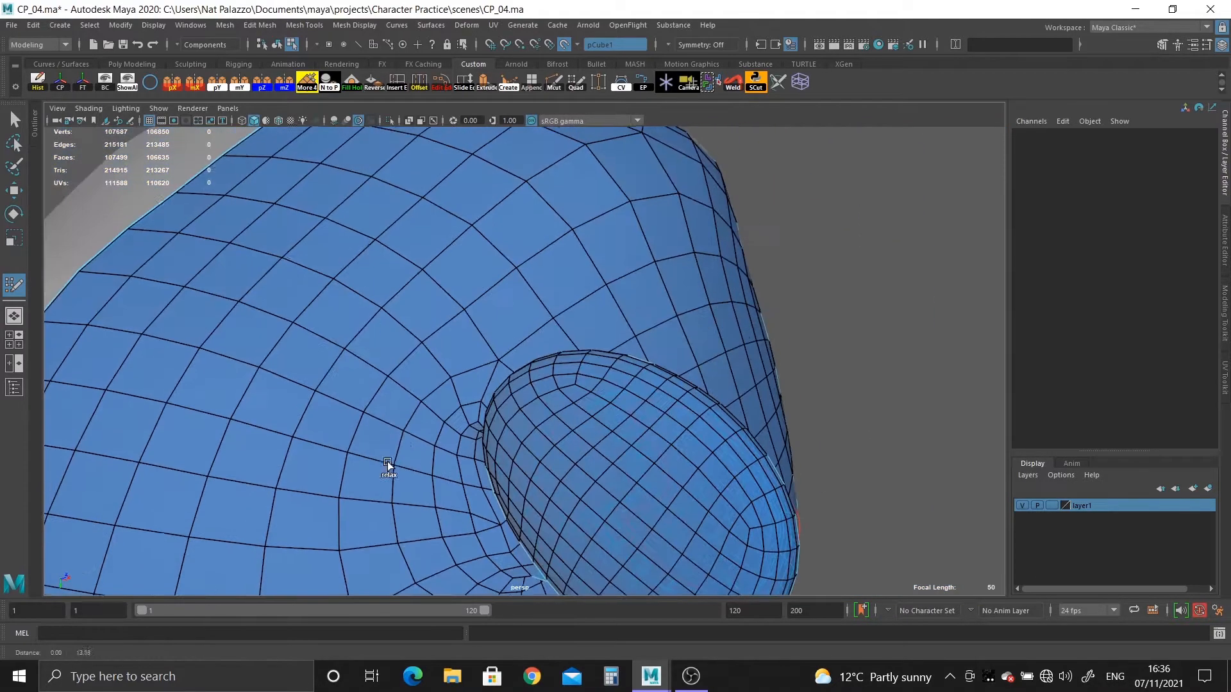
pyautogui.keyDown('alt'); pyautogui.moveTo(382, 496); pyautogui.dragTo(384, 359); pyautogui.keyUp('alt')
pyautogui.keyDown('alt'); pyautogui.moveTo(369, 410); pyautogui.dragTo(360, 554, button='middle'); pyautogui.keyUp('alt')
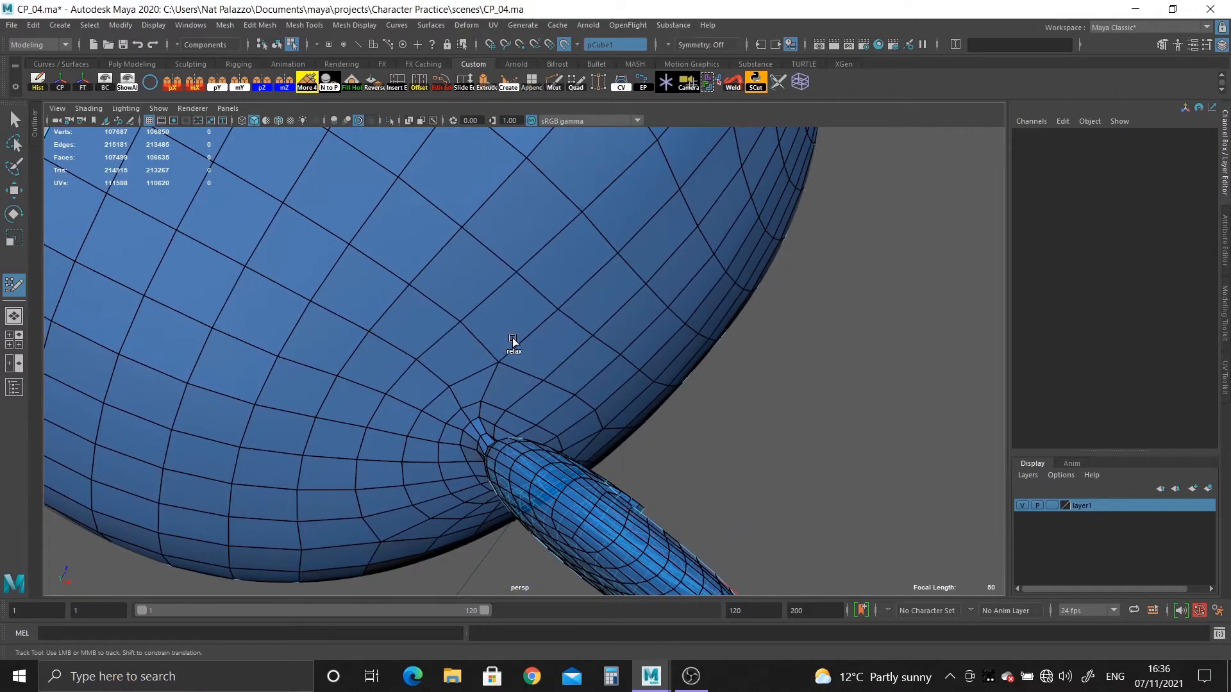
pyautogui.keyDown('alt'); pyautogui.moveTo(731, 376); pyautogui.dragTo(634, 324); pyautogui.keyUp('alt')
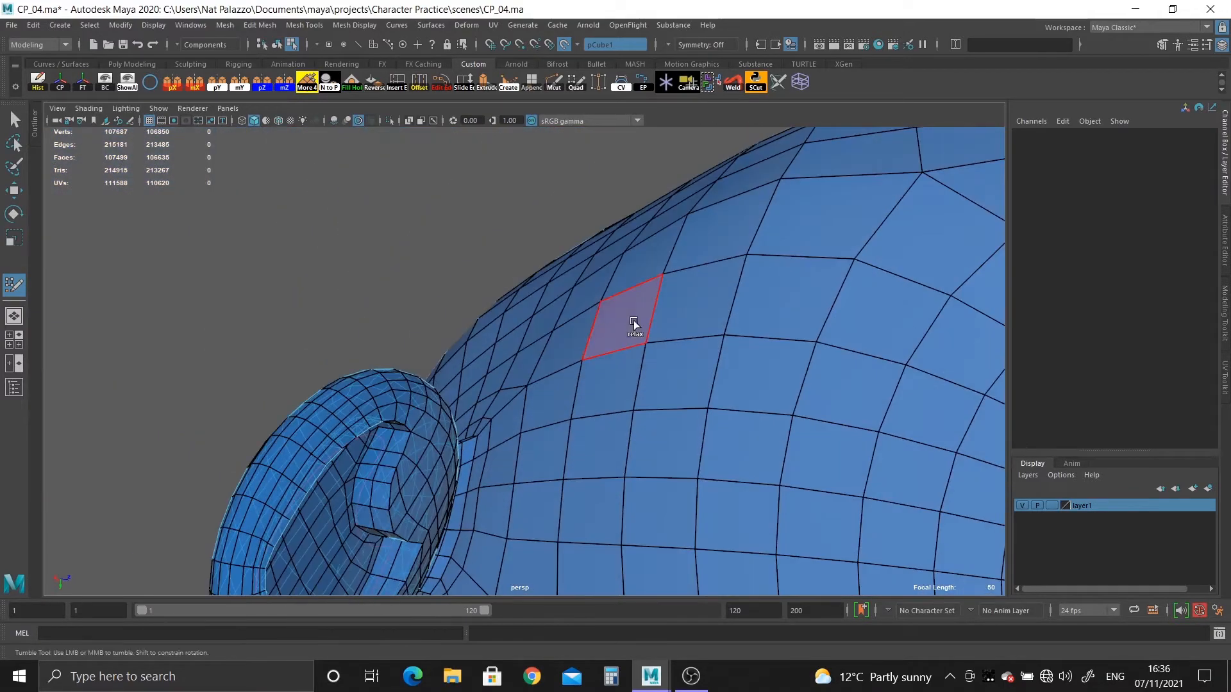
pyautogui.keyDown('alt'); pyautogui.moveTo(865, 436); pyautogui.dragTo(513, 503, button='right'); pyautogui.keyUp('alt')
pyautogui.keyDown('alt'); pyautogui.moveTo(512, 504); pyautogui.dragTo(590, 428); pyautogui.keyUp('alt')
pyautogui.keyDown('alt'); pyautogui.moveTo(590, 428); pyautogui.dragTo(593, 378, button='middle'); pyautogui.keyUp('alt')
# Even out the edge rows on the underside of the head below the ear by relaxing their vertices.
pyautogui.keyDown('alt'); pyautogui.moveTo(596, 391); pyautogui.dragTo(675, 415, button='right'); pyautogui.keyUp('alt')
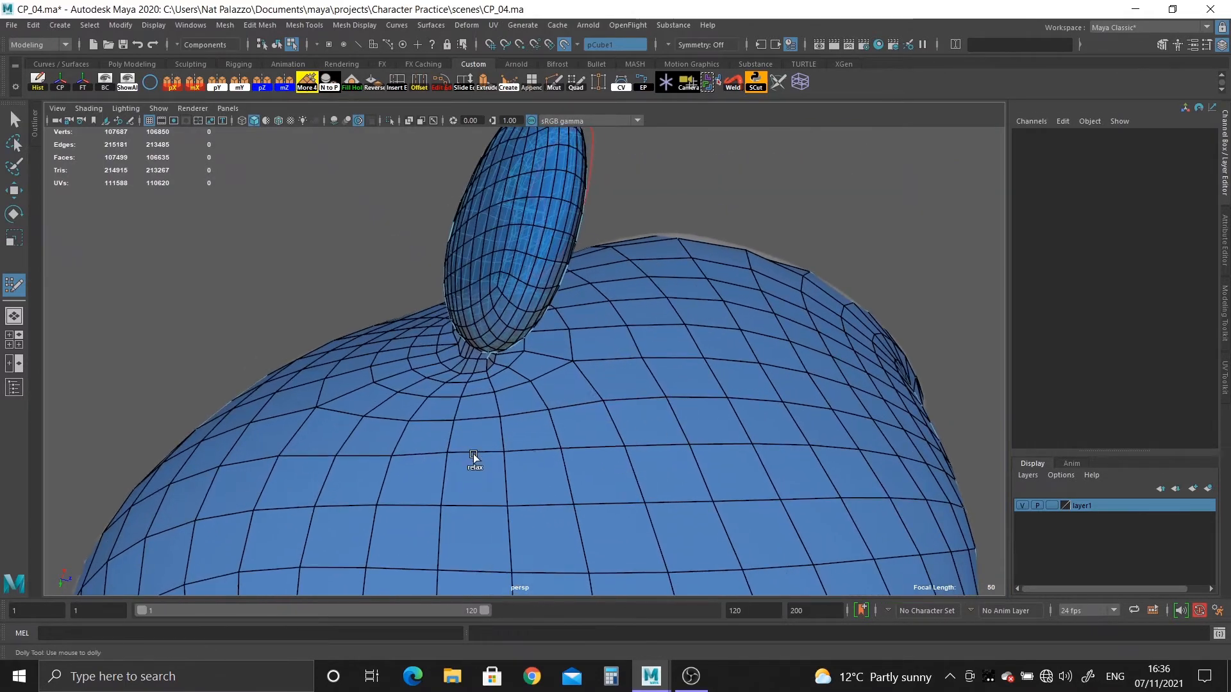
pyautogui.moveTo(318, 496); pyautogui.dragTo(572, 494)
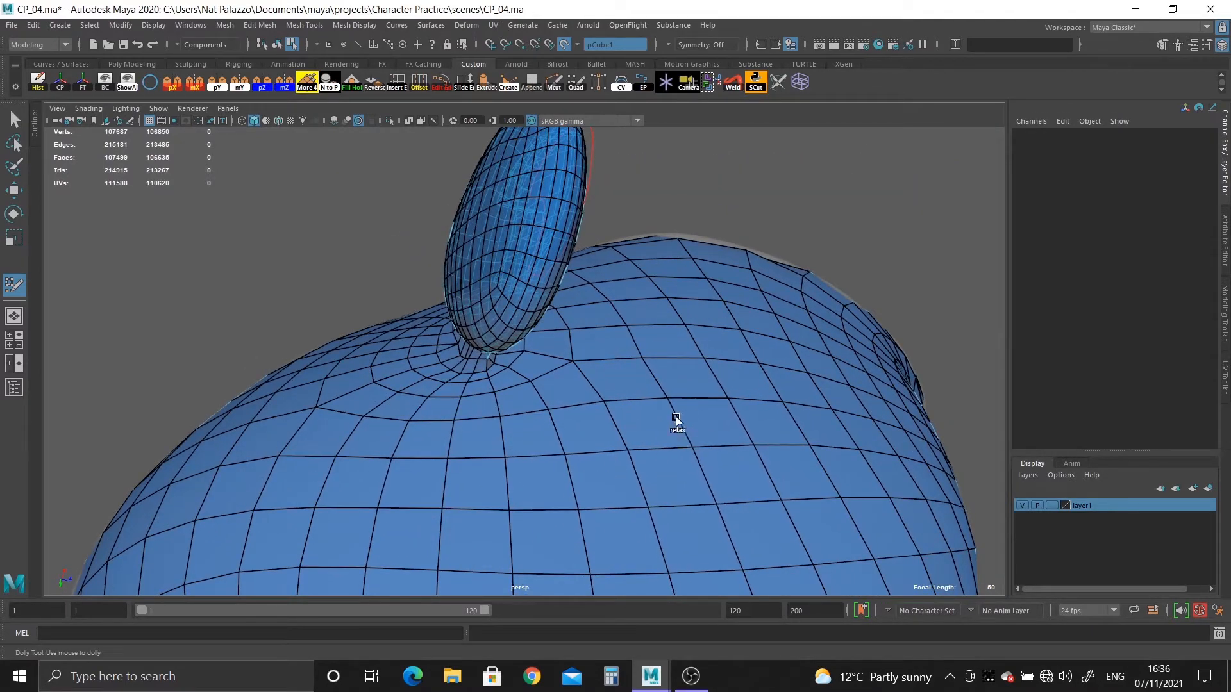
pyautogui.moveTo(696, 486)
pyautogui.keyDown('shift'); pyautogui.mouseDown()
pyautogui.moveTo(688, 395)
pyautogui.moveTo(268, 510)
pyautogui.moveTo(638, 533)
pyautogui.mouseUp(); pyautogui.keyUp('shift')
pyautogui.keyDown('alt'); pyautogui.moveTo(690, 568); pyautogui.dragTo(574, 472, button='right'); pyautogui.keyUp('alt')
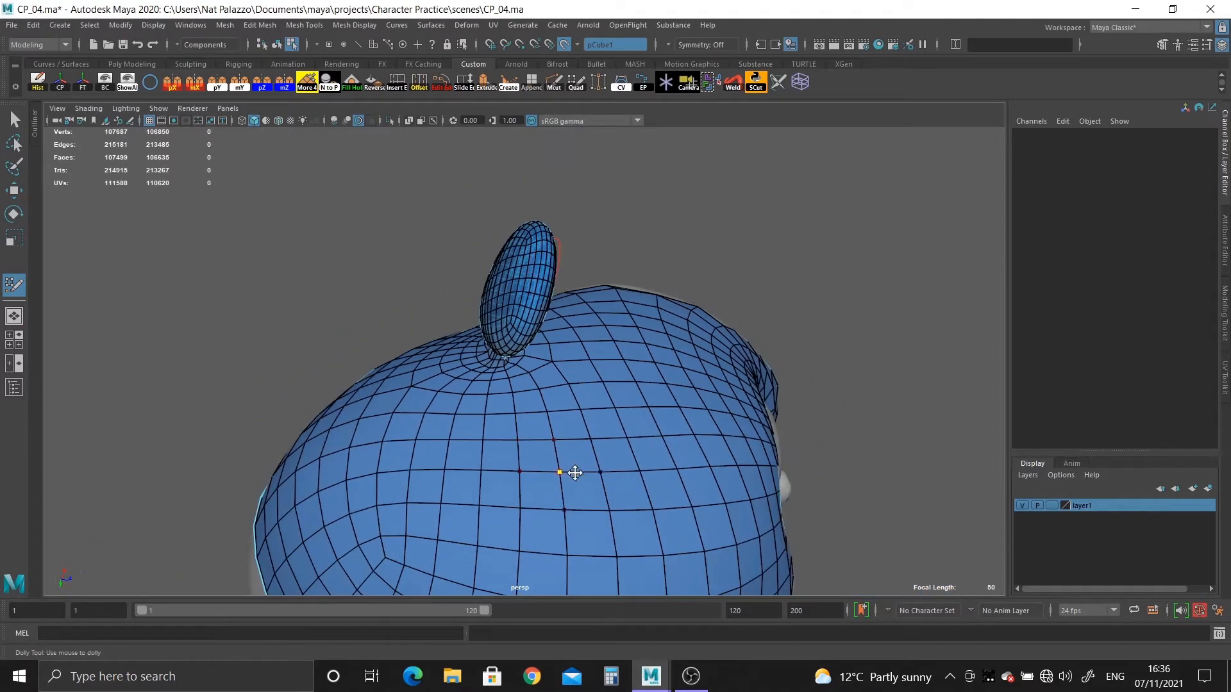
# Relax the vertices on the back of the head and on the crown above the ear.
pyautogui.keyDown('alt'); pyautogui.moveTo(387, 521); pyautogui.dragTo(431, 367); pyautogui.keyUp('alt')
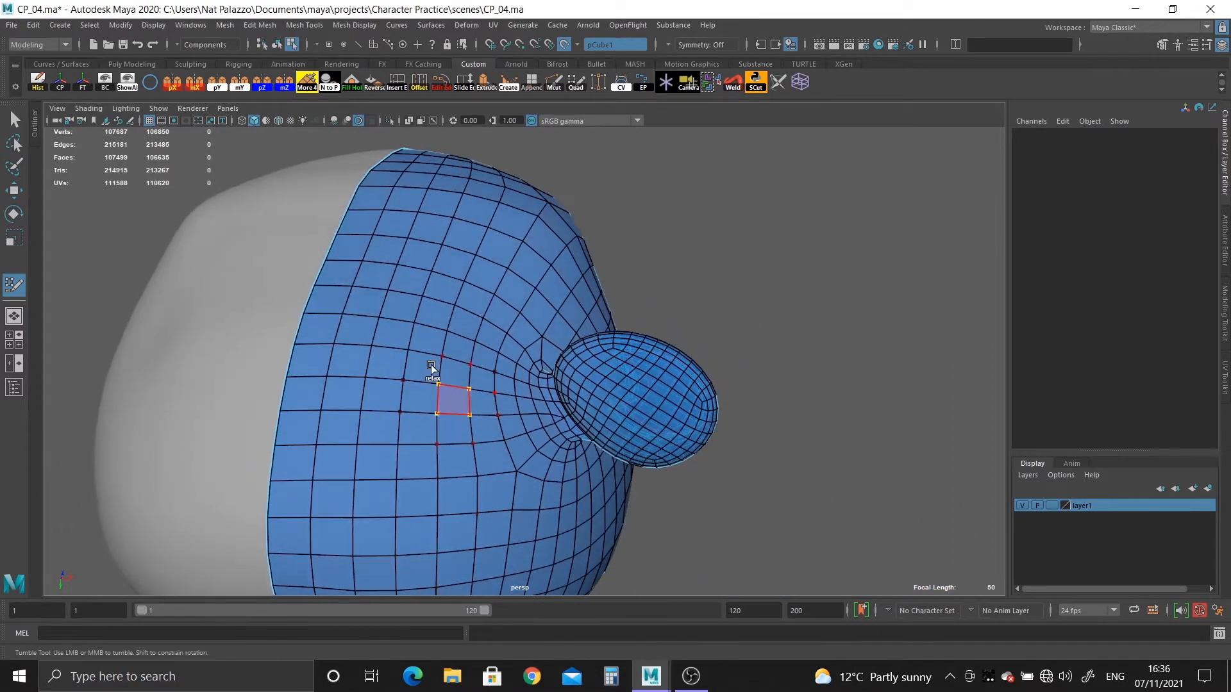
pyautogui.keyDown('alt'); pyautogui.moveTo(495, 288); pyautogui.dragTo(487, 363); pyautogui.keyUp('alt')
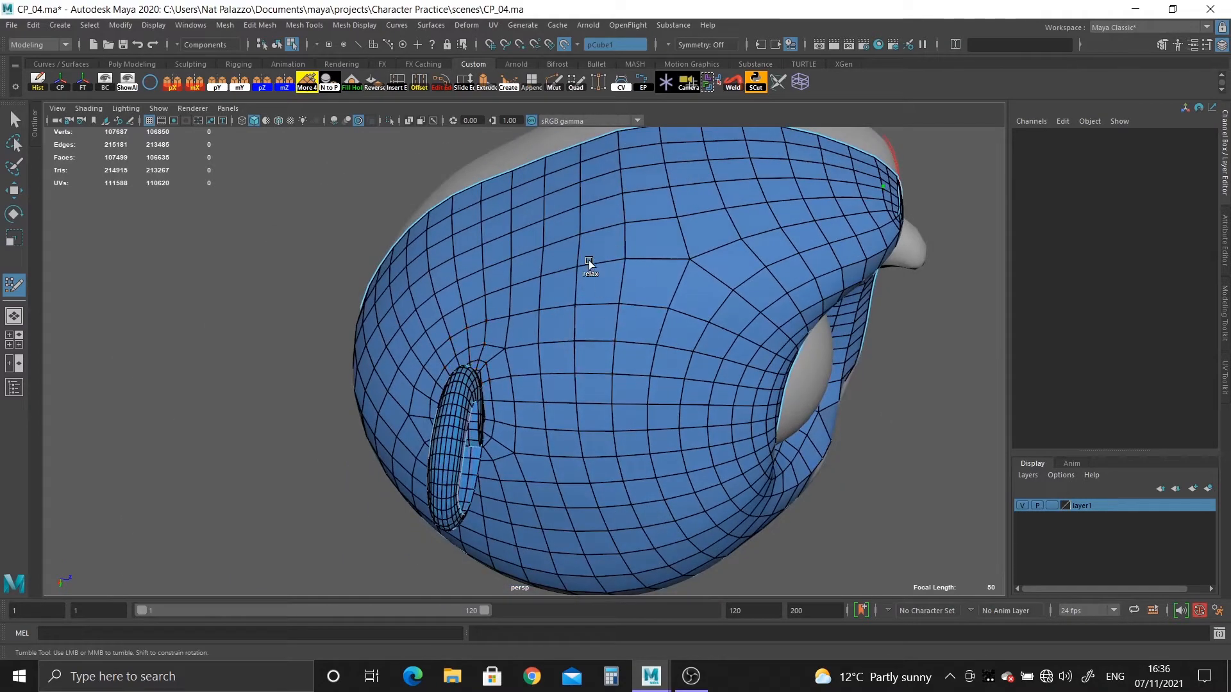
pyautogui.keyDown('alt'); pyautogui.moveTo(596, 222); pyautogui.dragTo(629, 302); pyautogui.keyUp('alt')
pyautogui.keyDown('alt'); pyautogui.moveTo(628, 302); pyautogui.dragTo(612, 362, button='middle'); pyautogui.keyUp('alt')
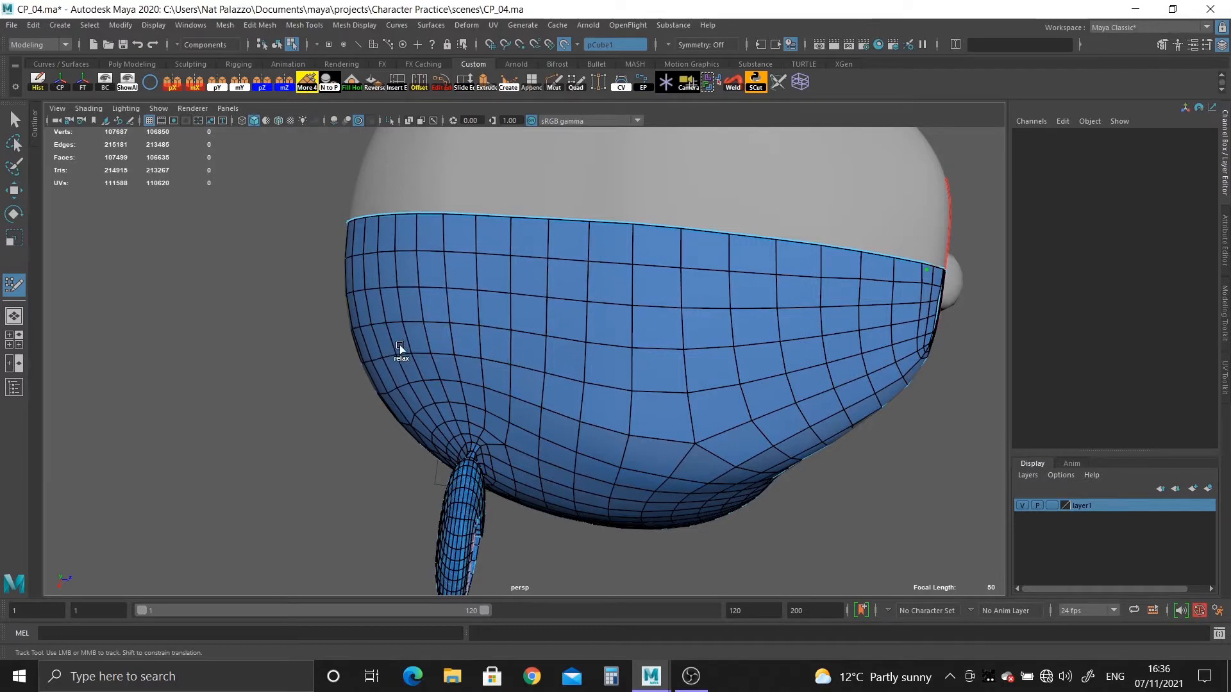
pyautogui.keyDown('alt'); pyautogui.moveTo(402, 394); pyautogui.dragTo(533, 387); pyautogui.keyUp('alt')
pyautogui.keyDown('alt'); pyautogui.moveTo(532, 387); pyautogui.dragTo(551, 483, button='right'); pyautogui.keyUp('alt')
pyautogui.keyDown('alt'); pyautogui.moveTo(552, 483); pyautogui.dragTo(567, 500); pyautogui.keyUp('alt')
pyautogui.keyDown('alt'); pyautogui.moveTo(567, 500); pyautogui.dragTo(588, 516, button='right'); pyautogui.keyUp('alt')
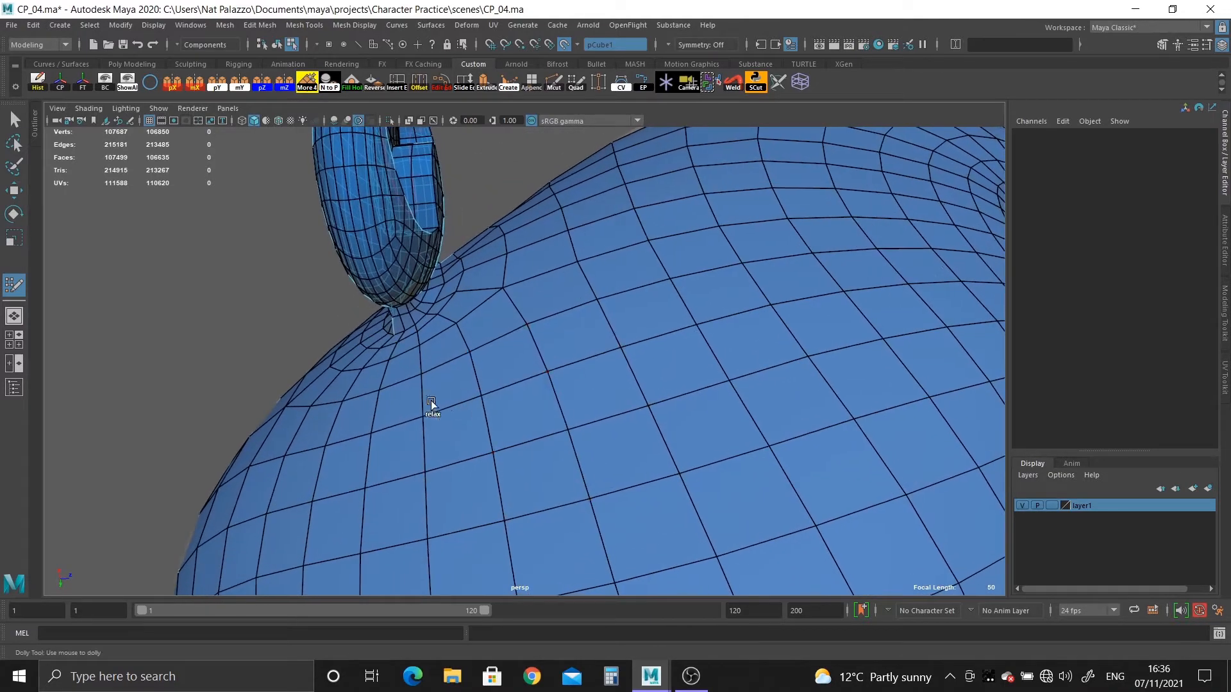
# Try relaxing the head vertices just below the ear's lower joint and undo the attempts.
pyautogui.moveTo(431, 403); pyautogui.dragTo(337, 387)
pyautogui.keyDown('alt'); pyautogui.moveTo(506, 366); pyautogui.dragTo(487, 393, button='right'); pyautogui.keyUp('alt')
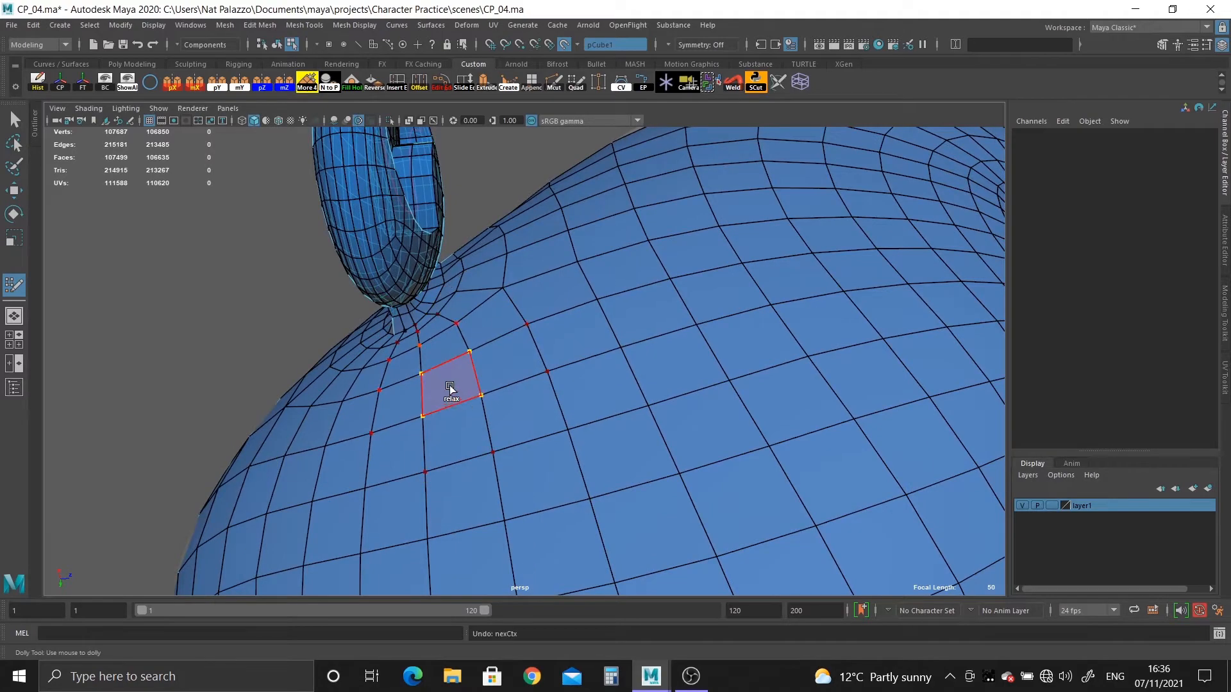
pyautogui.keyDown('alt'); pyautogui.moveTo(448, 387); pyautogui.dragTo(432, 308); pyautogui.keyUp('alt')
pyautogui.keyDown('alt'); pyautogui.moveTo(431, 307); pyautogui.dragTo(527, 346, button='middle'); pyautogui.keyUp('alt')
pyautogui.keyDown('alt'); pyautogui.moveTo(527, 346); pyautogui.dragTo(517, 423); pyautogui.keyUp('alt')
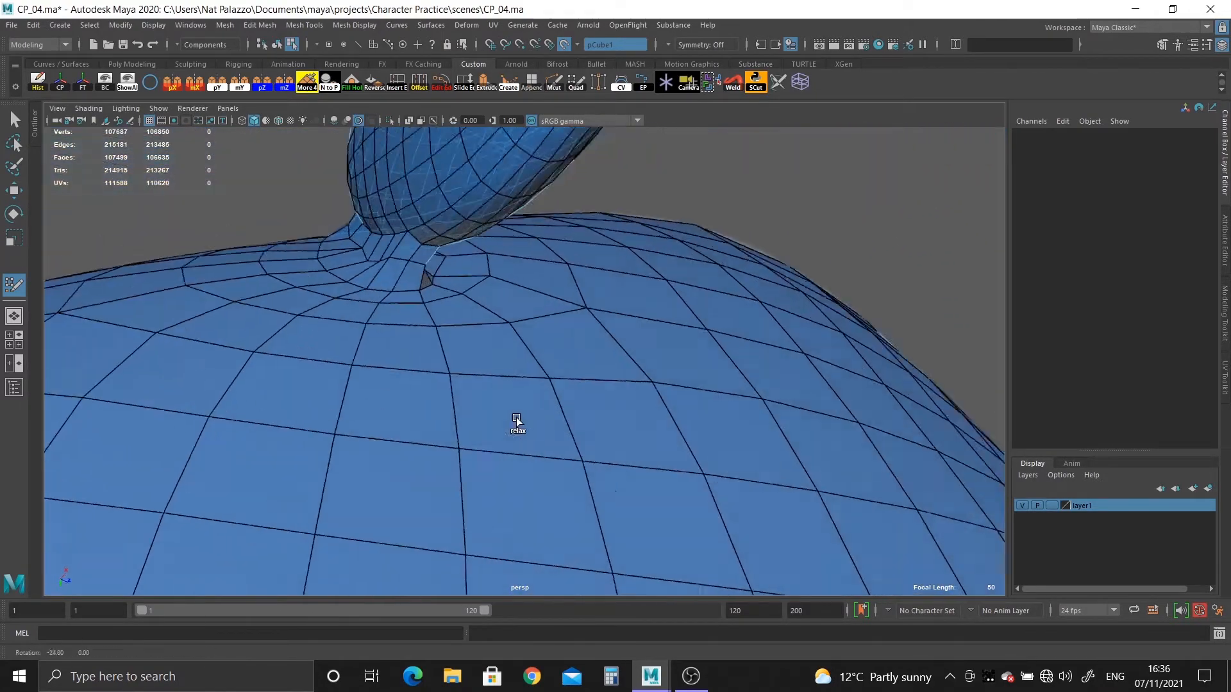
pyautogui.keyDown('alt'); pyautogui.moveTo(516, 423); pyautogui.dragTo(525, 456, button='right'); pyautogui.keyUp('alt')
pyautogui.keyDown('alt'); pyautogui.moveTo(524, 455); pyautogui.dragTo(448, 410); pyautogui.keyUp('alt')
pyautogui.keyDown('alt'); pyautogui.moveTo(449, 410); pyautogui.dragTo(455, 491, button='middle'); pyautogui.keyUp('alt')
pyautogui.keyDown('alt'); pyautogui.moveTo(454, 490); pyautogui.dragTo(448, 435); pyautogui.keyUp('alt')
pyautogui.keyDown('alt'); pyautogui.moveTo(449, 435); pyautogui.dragTo(489, 456, button='right'); pyautogui.keyUp('alt')
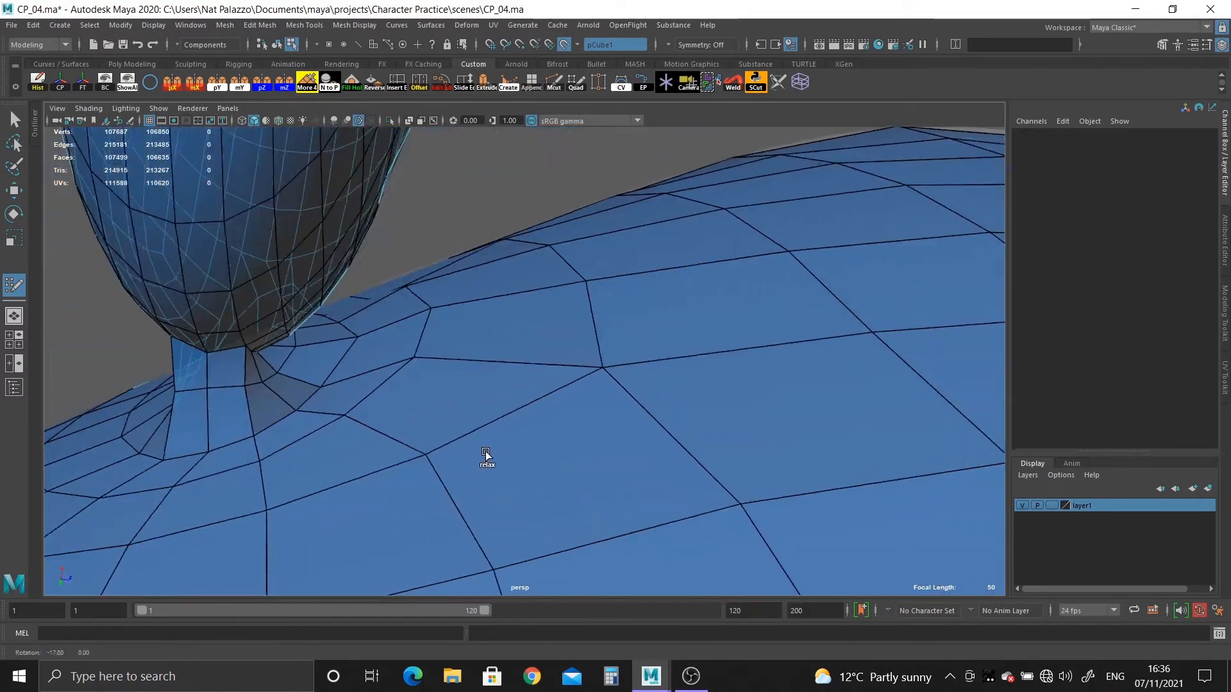
pyautogui.keyDown('alt'); pyautogui.moveTo(489, 456); pyautogui.dragTo(494, 462, button='middle'); pyautogui.keyUp('alt')
pyautogui.moveTo(423, 419)
pyautogui.keyDown('shift'); pyautogui.mouseDown()
pyautogui.moveTo(442, 388)
pyautogui.moveTo(441, 345)
pyautogui.mouseUp(); pyautogui.keyUp('shift')
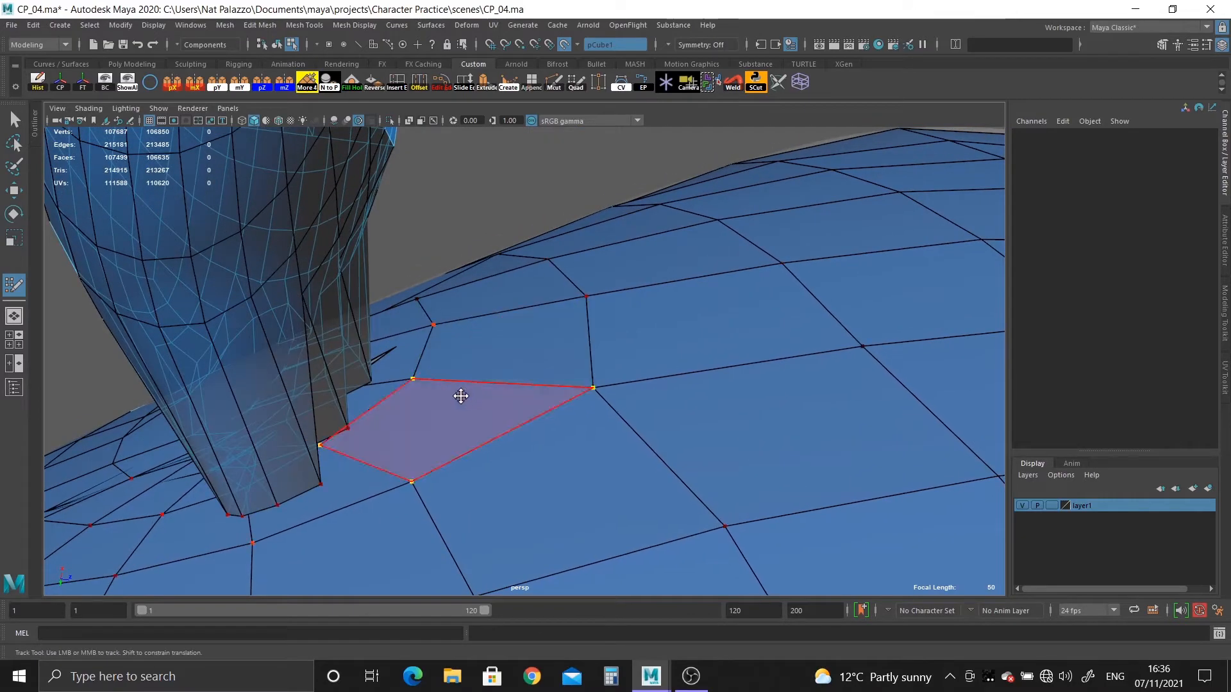
pyautogui.hotkey('ctrl', 'z')
# Leave Quad Draw, turn off the live surface, and select the sculpted head in object mode.
pyautogui.keyDown('alt'); pyautogui.moveTo(480, 437); pyautogui.dragTo(319, 462); pyautogui.keyUp('alt')
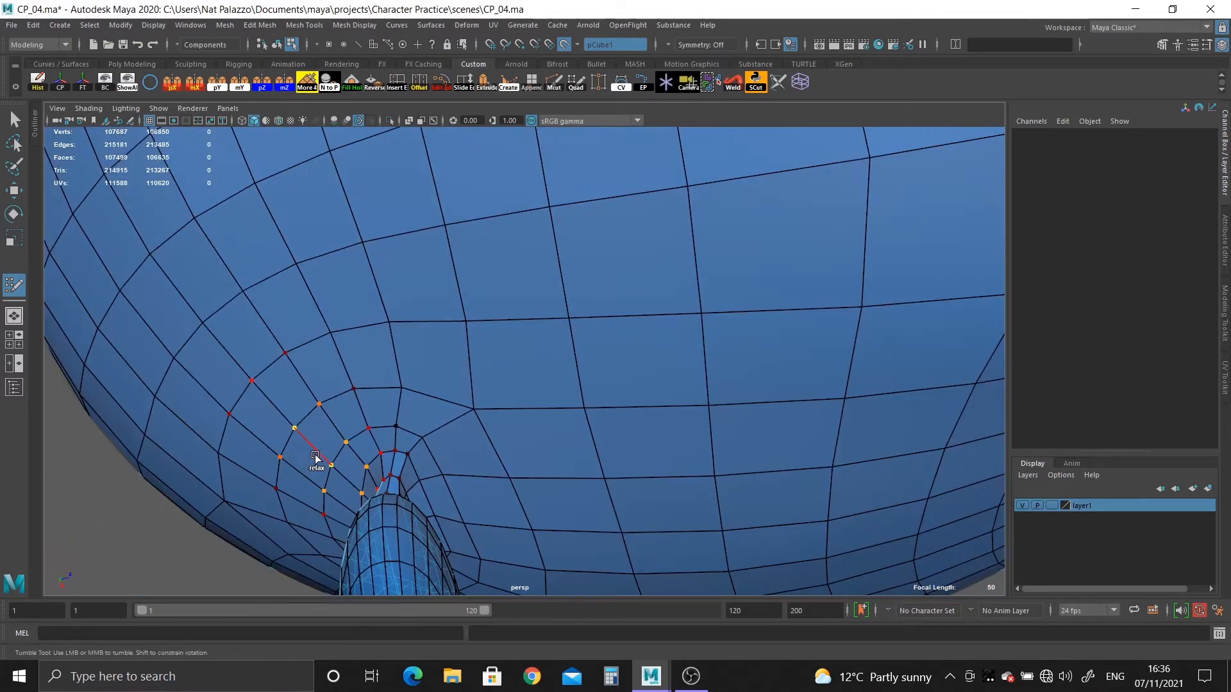
pyautogui.keyDown('alt'); pyautogui.moveTo(319, 462); pyautogui.dragTo(295, 269, button='middle'); pyautogui.keyUp('alt')
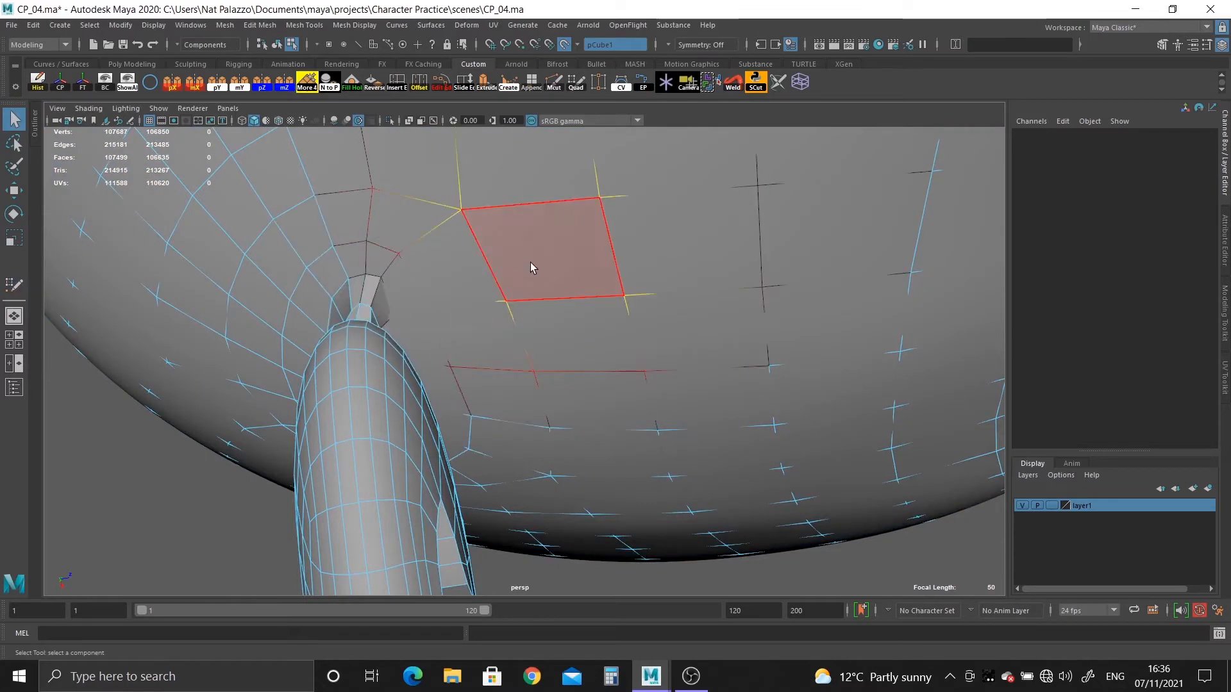
pyautogui.moveTo(529, 260); pyautogui.dragTo(549, 255, button='right')
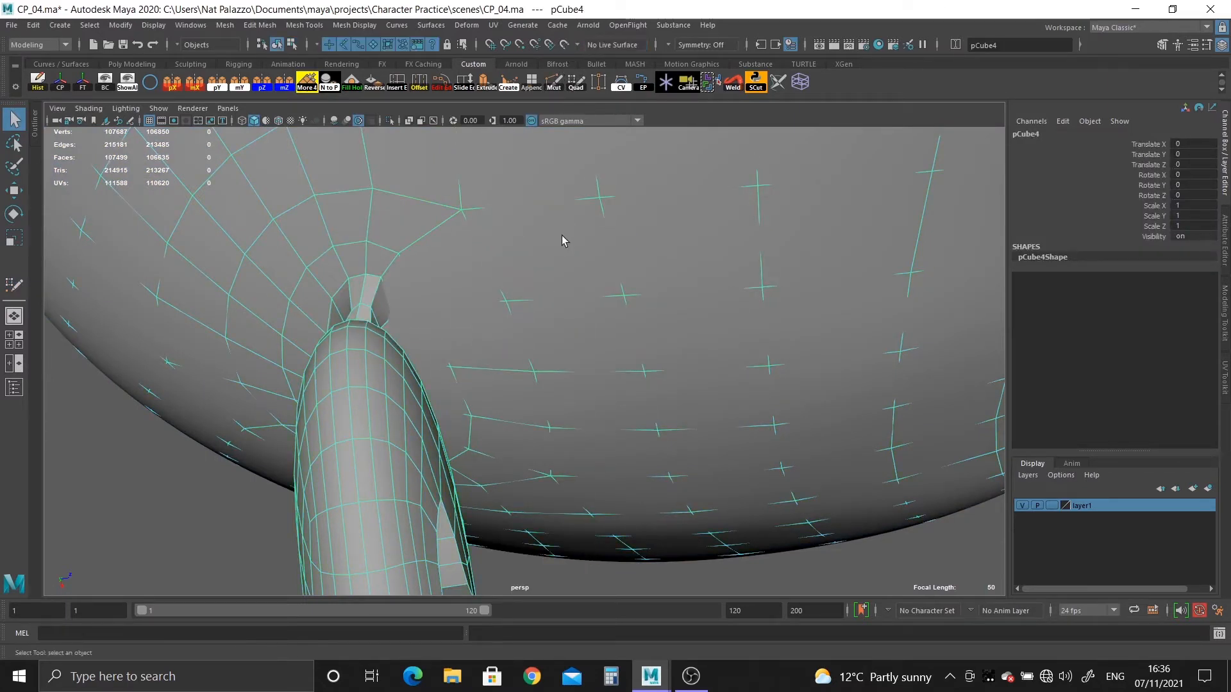
pyautogui.moveTo(561, 236); pyautogui.dragTo(566, 279, button='right')
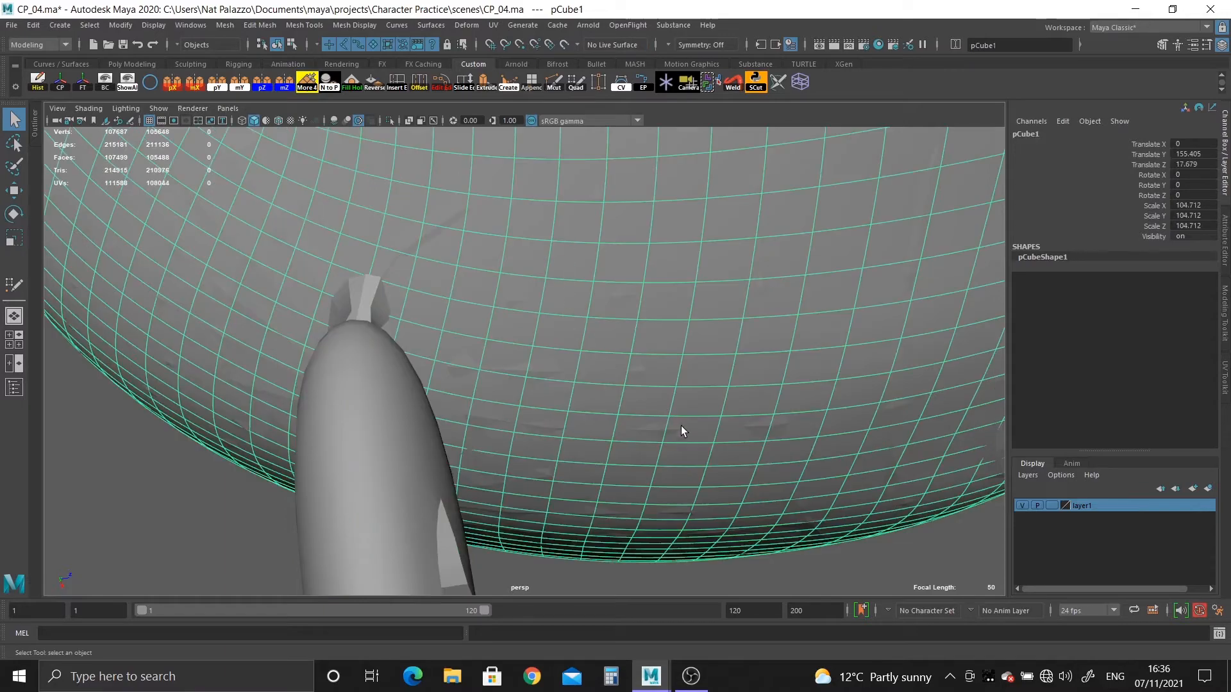
pyautogui.keyDown('alt'); pyautogui.moveTo(681, 426); pyautogui.dragTo(472, 96); pyautogui.keyUp('alt')
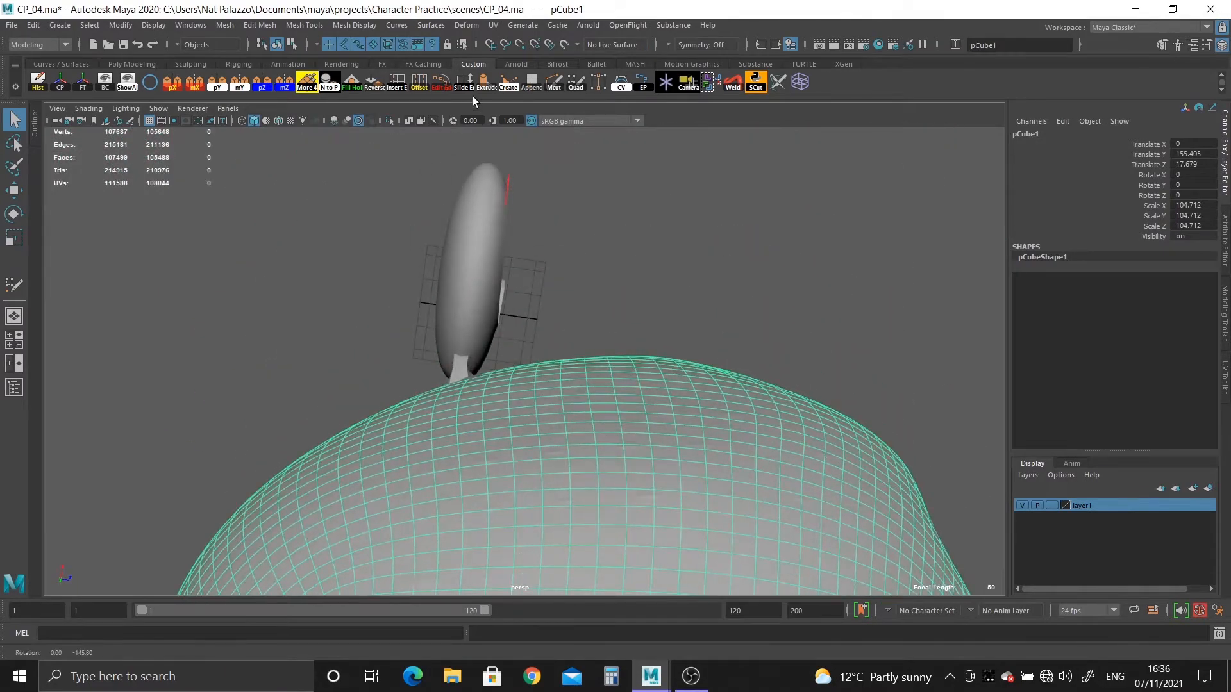
# Isolate the sculpted head to inspect its surface and turn the isolation off again.
pyautogui.click(387, 120)
pyautogui.keyDown('alt'); pyautogui.moveTo(413, 255); pyautogui.dragTo(513, 451); pyautogui.keyUp('alt')
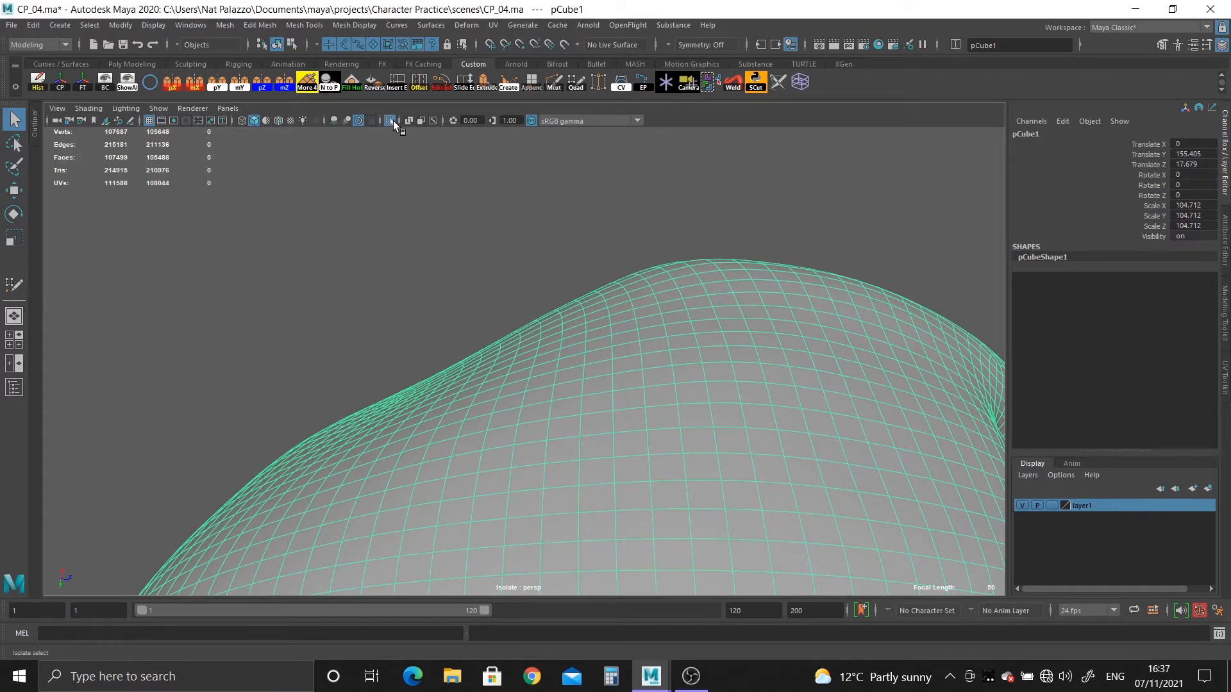
pyautogui.click(391, 121)
# Select the retopologized head and ear mesh and isolate it in the viewport.
pyautogui.keyDown('alt'); pyautogui.moveTo(465, 336); pyautogui.dragTo(292, 305); pyautogui.keyUp('alt')
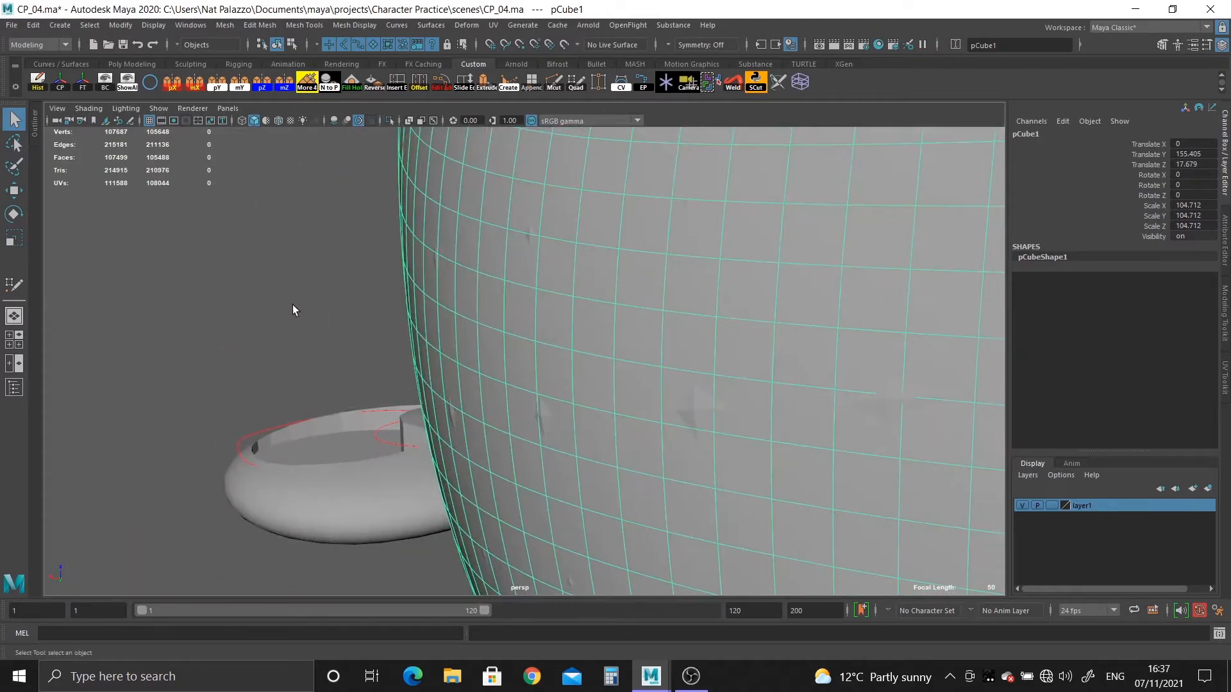
pyautogui.click(393, 480)
pyautogui.keyDown('alt'); pyautogui.moveTo(394, 479); pyautogui.dragTo(526, 491); pyautogui.keyUp('alt')
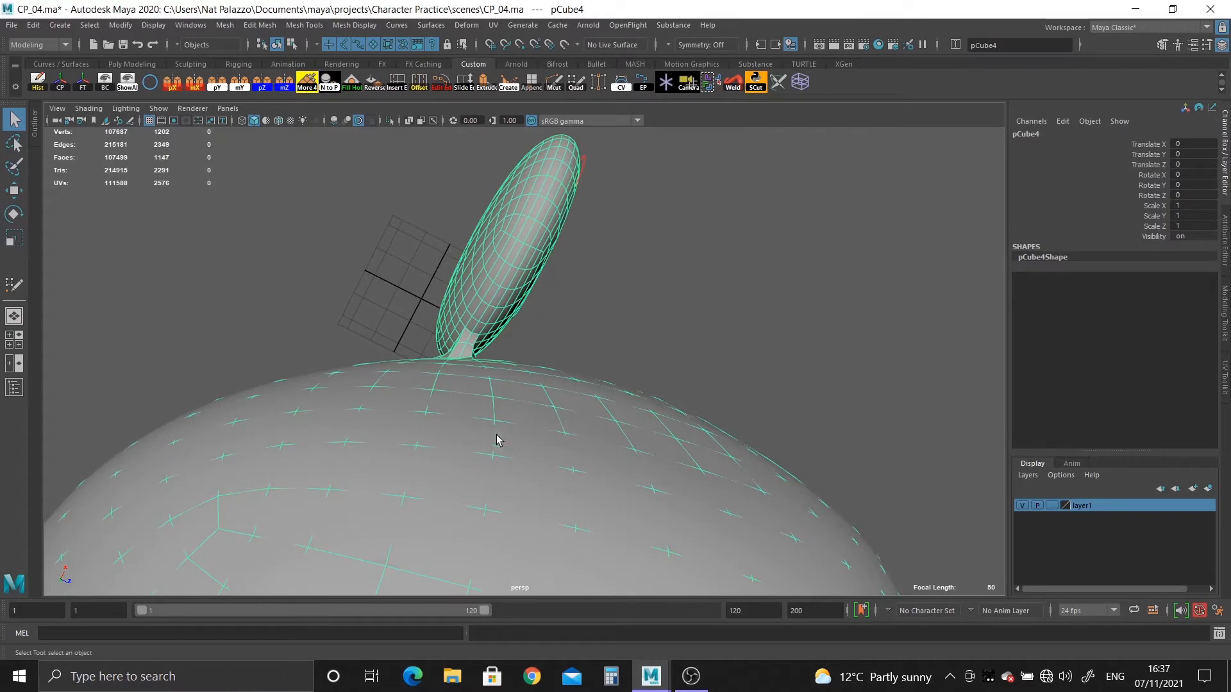
pyautogui.keyDown('alt'); pyautogui.moveTo(498, 440); pyautogui.dragTo(580, 374); pyautogui.keyUp('alt')
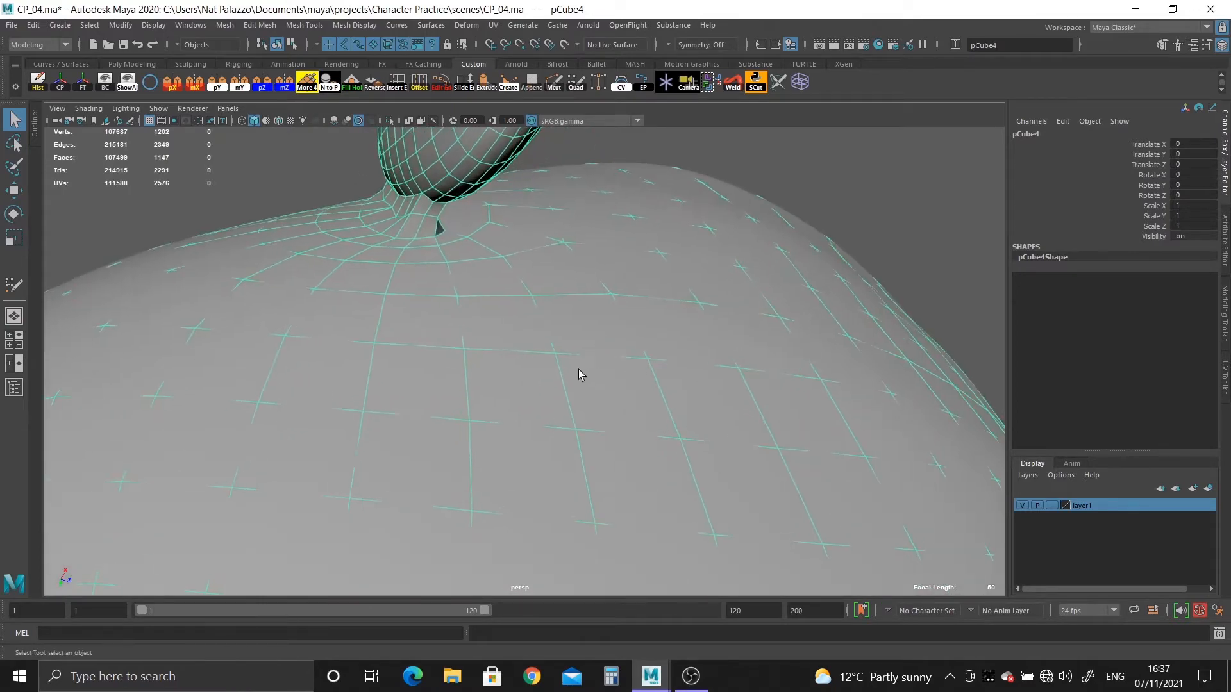
pyautogui.moveTo(503, 308)
pyautogui.keyDown('alt'); pyautogui.mouseDown()
pyautogui.moveTo(516, 401)
pyautogui.moveTo(574, 382)
pyautogui.moveTo(569, 422)
pyautogui.moveTo(604, 472)
pyautogui.moveTo(522, 360)
pyautogui.moveTo(530, 418)
pyautogui.moveTo(590, 352)
pyautogui.moveTo(433, 230)
pyautogui.moveTo(511, 328)
pyautogui.mouseUp(); pyautogui.keyUp('alt')
pyautogui.click(389, 120)
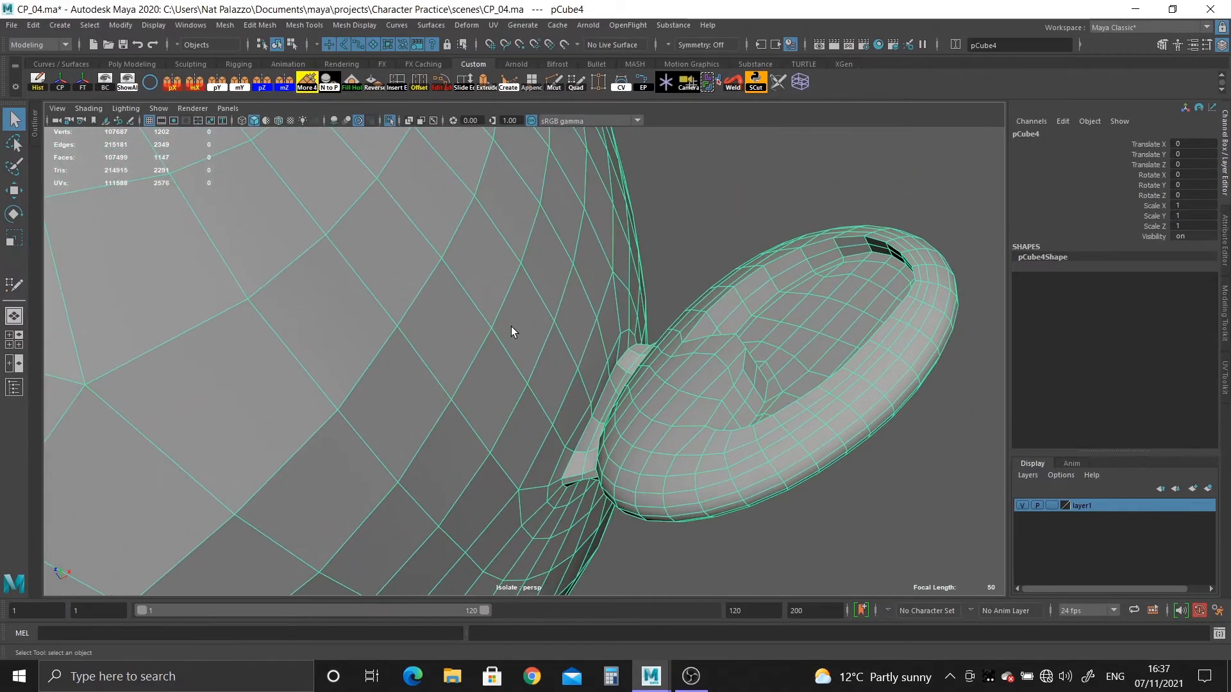
# Preview the ear mesh smoothed, then return to the unsmoothed mesh and examine the open underside of the ear joint.
pyautogui.press('3')
pyautogui.click(742, 196)
pyautogui.keyDown('alt'); pyautogui.moveTo(690, 428); pyautogui.dragTo(755, 392); pyautogui.keyUp('alt')
pyautogui.keyDown('alt'); pyautogui.moveTo(755, 391); pyautogui.dragTo(554, 447, button='right'); pyautogui.keyUp('alt')
pyautogui.click(451, 383)
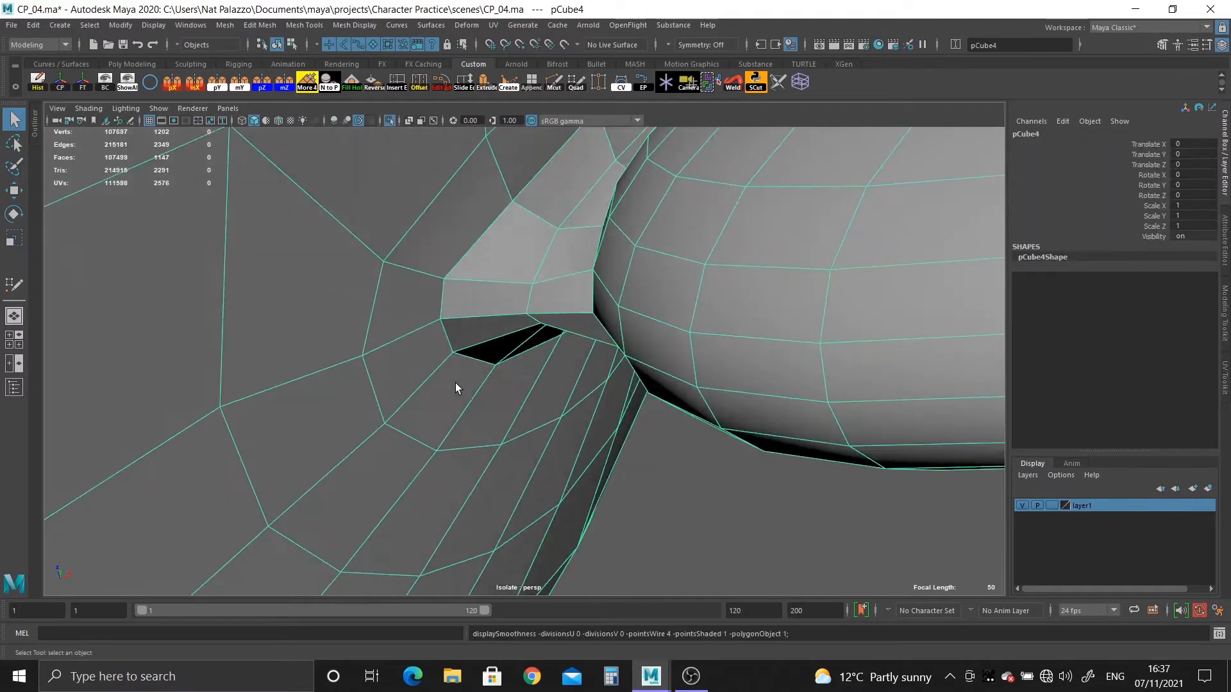
pyautogui.keyDown('alt'); pyautogui.moveTo(465, 399); pyautogui.dragTo(524, 404); pyautogui.keyUp('alt')
pyautogui.keyDown('alt'); pyautogui.moveTo(524, 404); pyautogui.dragTo(523, 343, button='middle'); pyautogui.keyUp('alt')
pyautogui.keyDown('alt'); pyautogui.moveTo(524, 343); pyautogui.dragTo(490, 340); pyautogui.keyUp('alt')
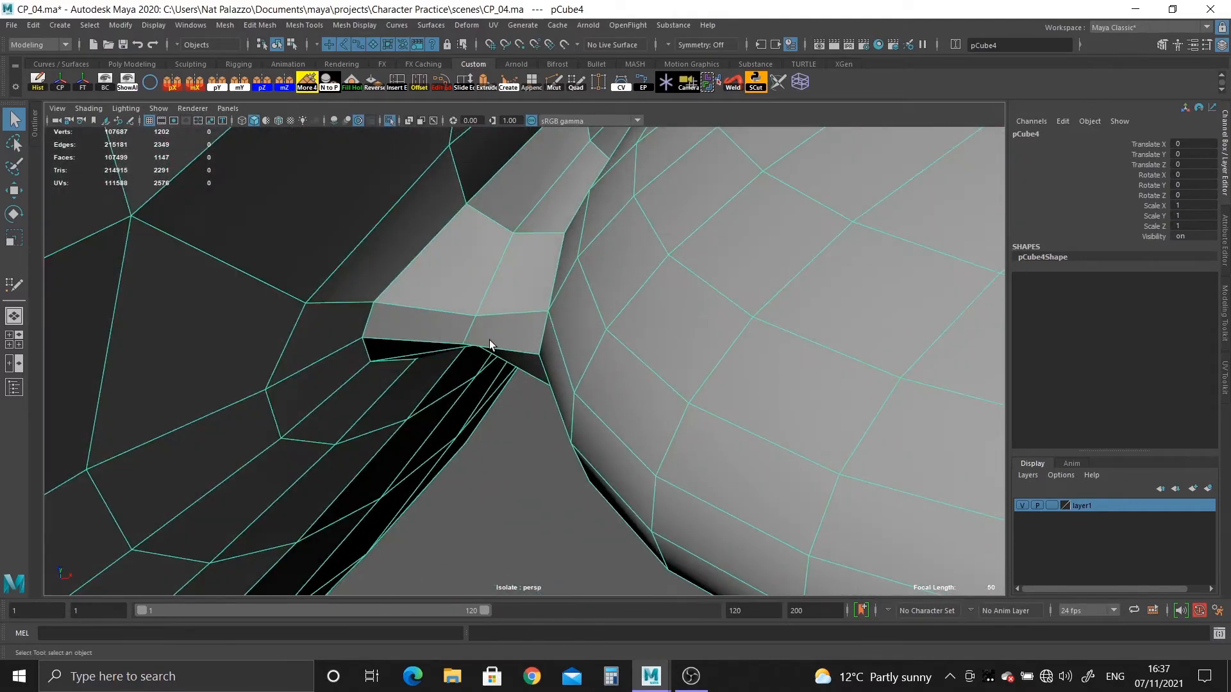
# Use Multi-Cut to insert two edge loops along the strip joining the ear to the head.
pyautogui.hotkey('ctrl', 'shift', 'x')
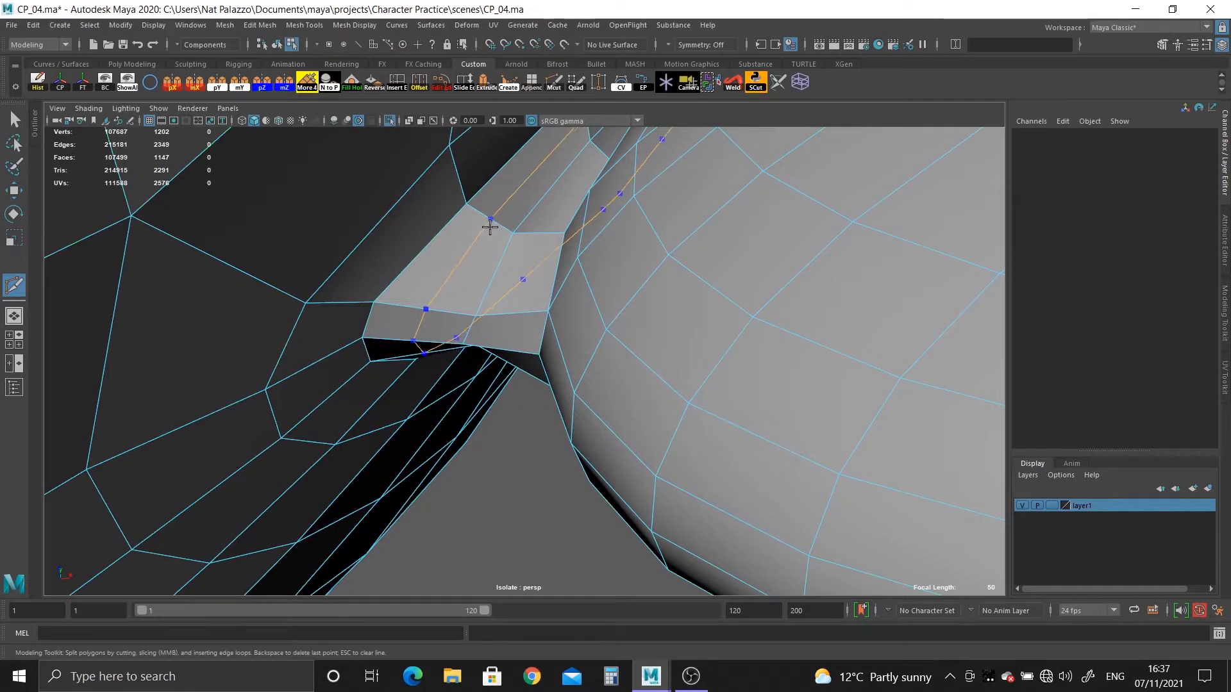
pyautogui.keyDown('ctrl'); pyautogui.click(489, 227); pyautogui.keyUp('ctrl')
pyautogui.keyDown('ctrl'); pyautogui.click(533, 250); pyautogui.keyUp('ctrl')
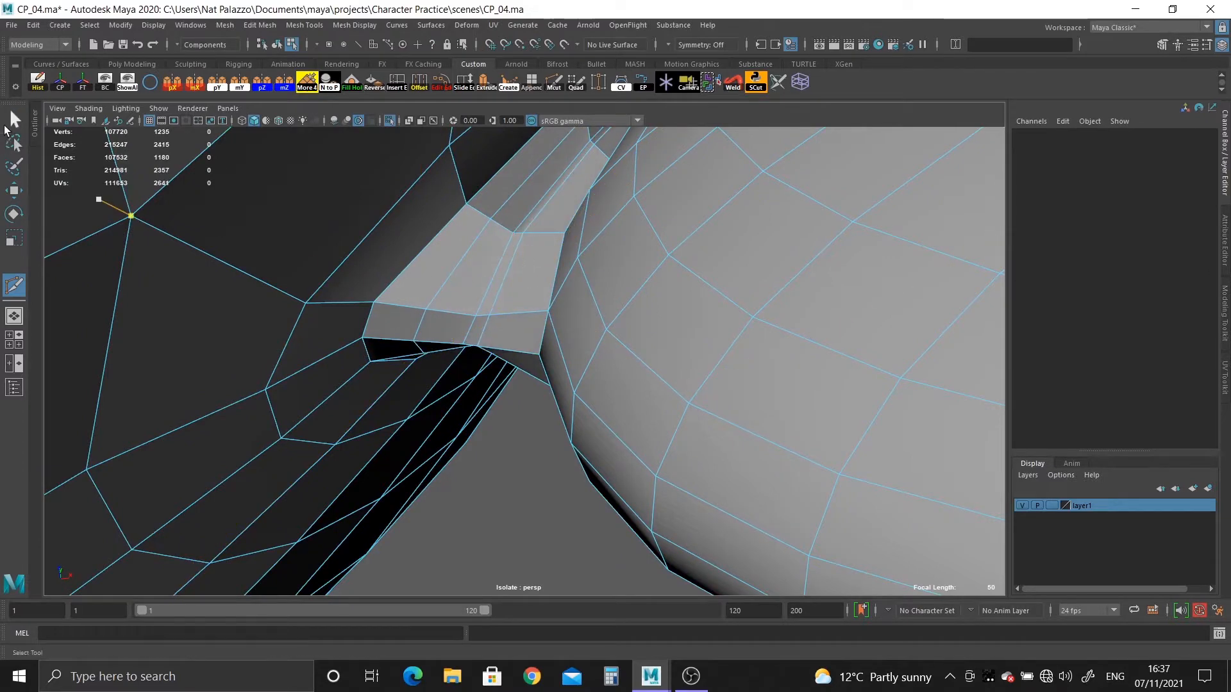
pyautogui.click(13, 122)
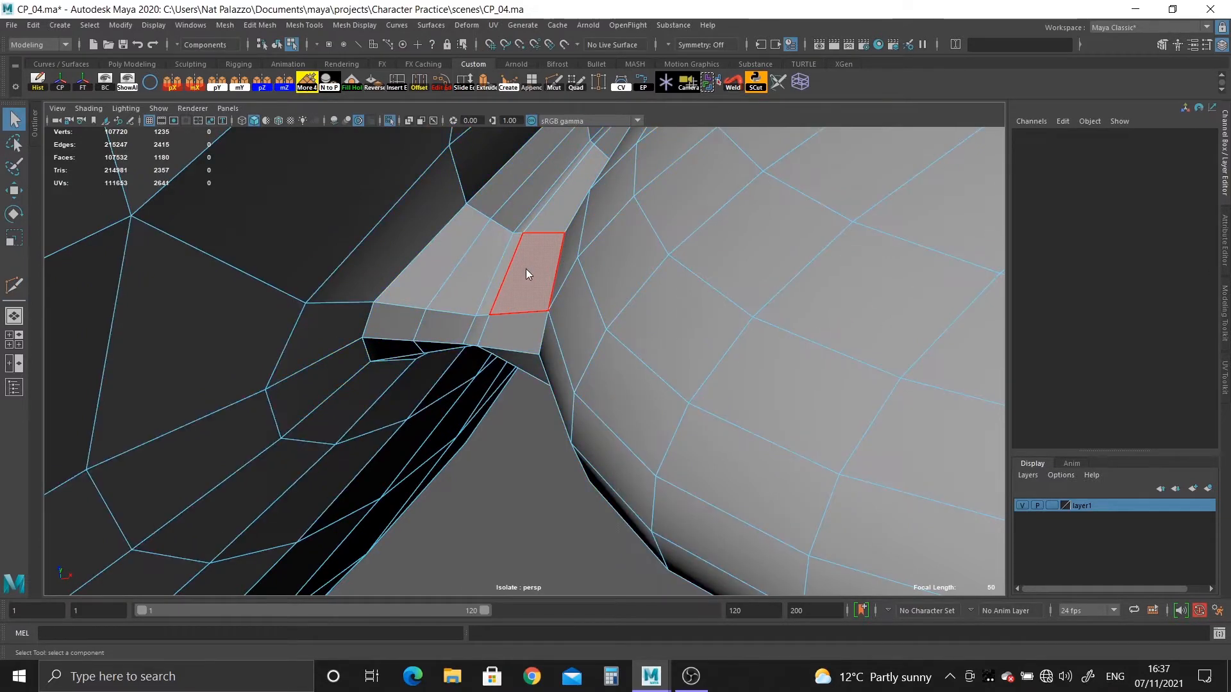
pyautogui.click(524, 252)
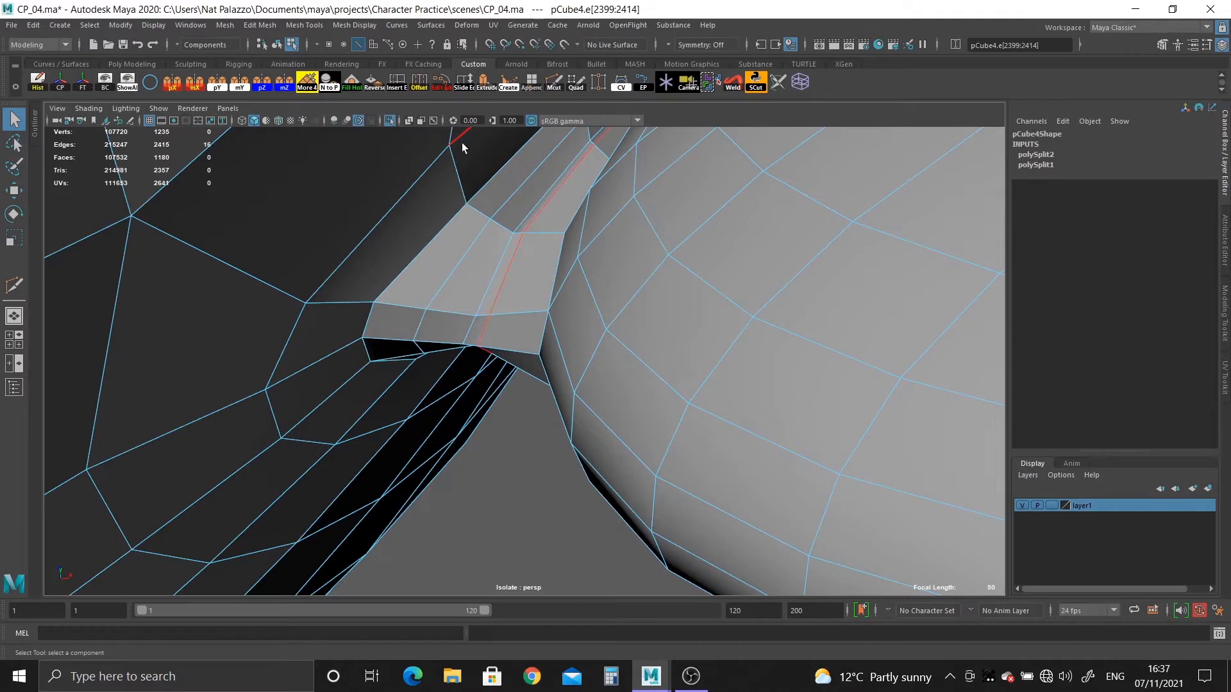
pyautogui.doubleClick(495, 264)
pyautogui.press('y')
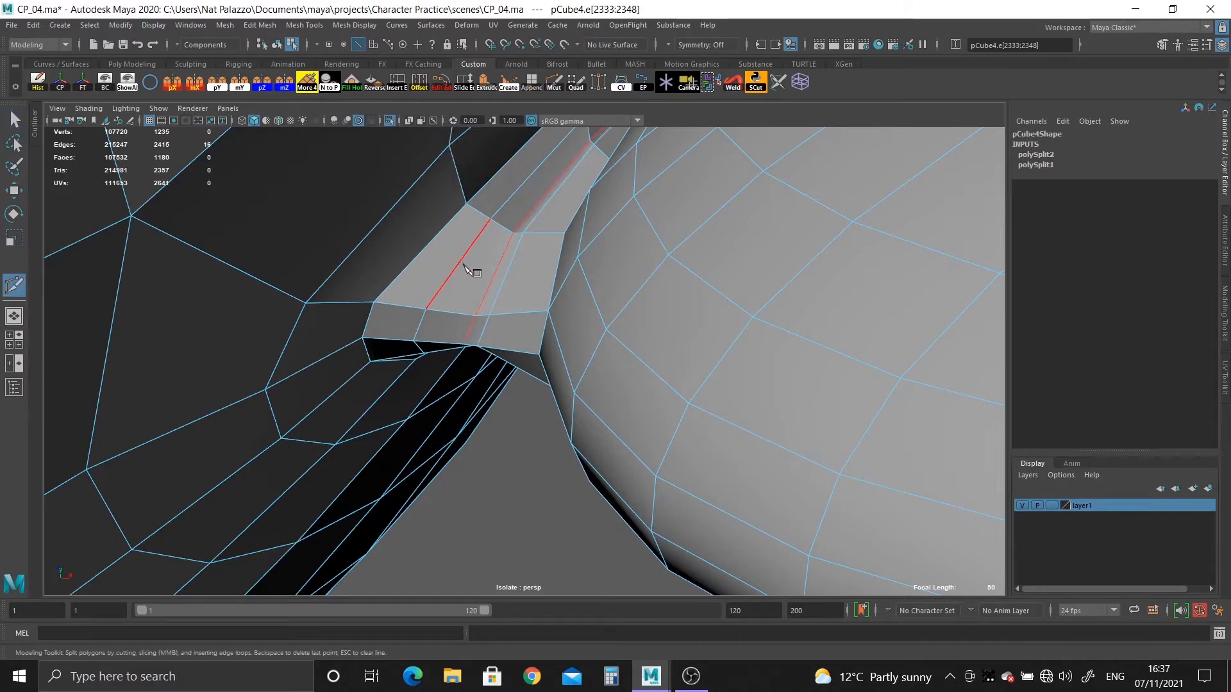
pyautogui.hotkey('ctrl', 'z')
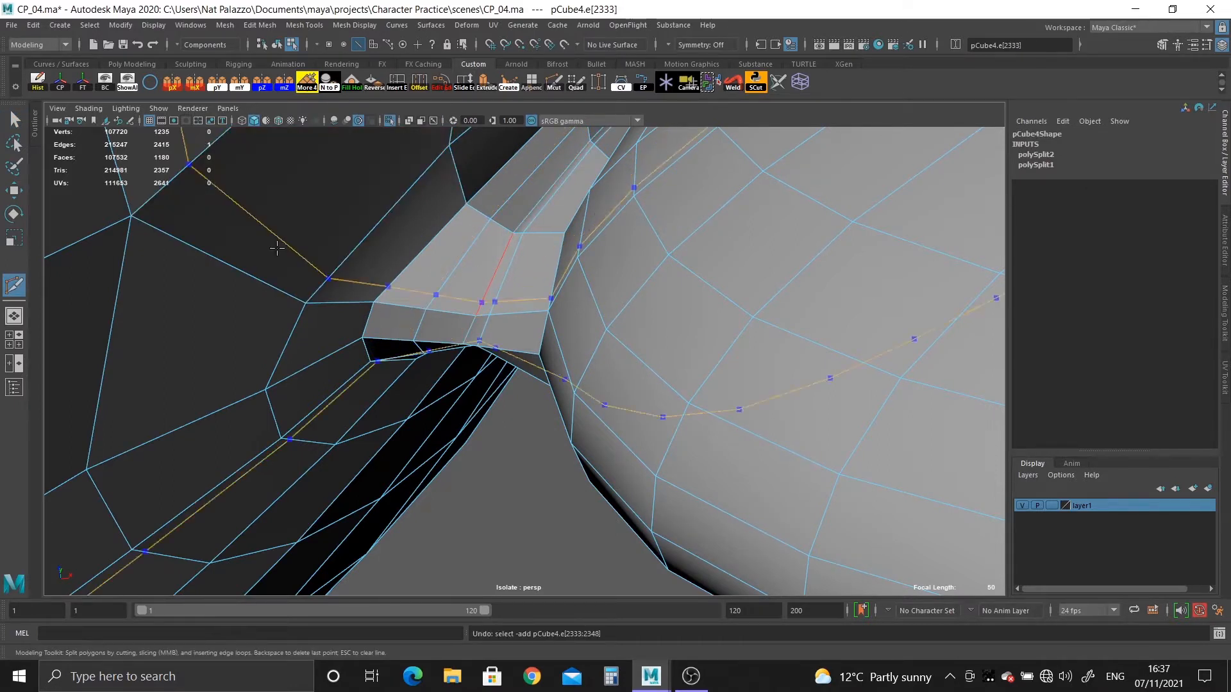
pyautogui.hotkey('ctrl', 'z')
pyautogui.click(16, 119)
# Apply Edit Edge Flow repeatedly to the three lengthwise edge loops of the ear's connecting strip to round it off.
pyautogui.moveTo(519, 269)
pyautogui.mouseDown(button='right')
pyautogui.moveTo(482, 280)
pyautogui.moveTo(517, 274)
pyautogui.mouseUp(button='right')
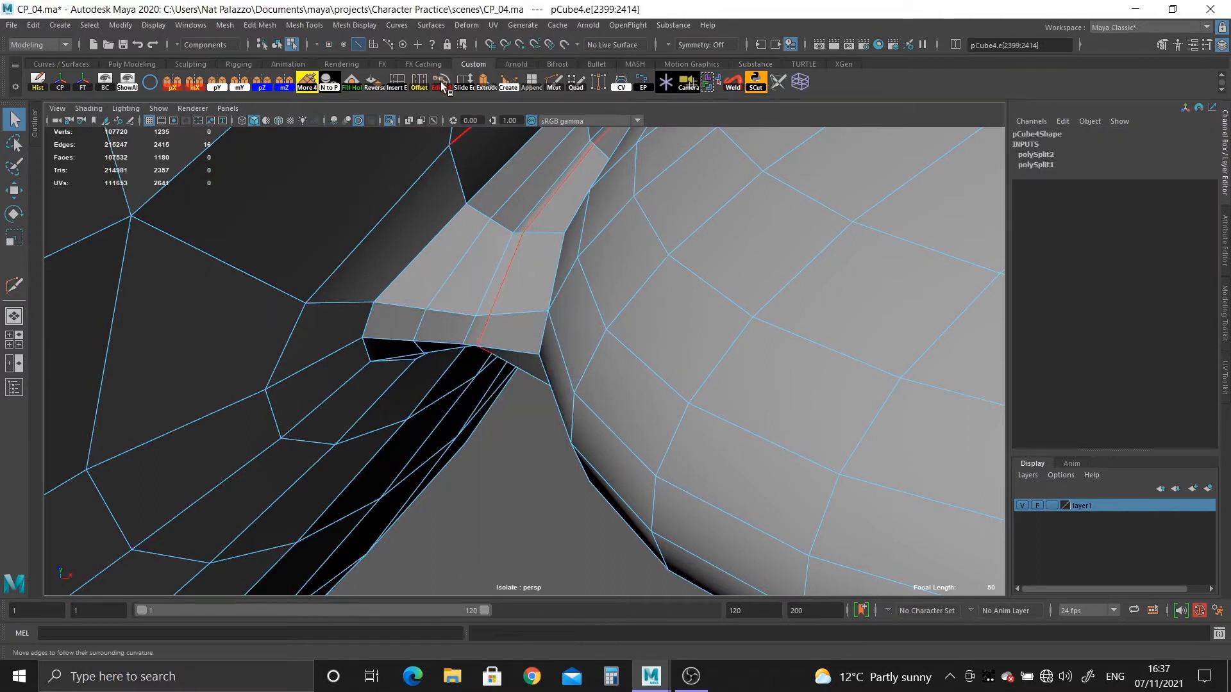
pyautogui.click(441, 83)
pyautogui.doubleClick(490, 271)
pyautogui.press('g')
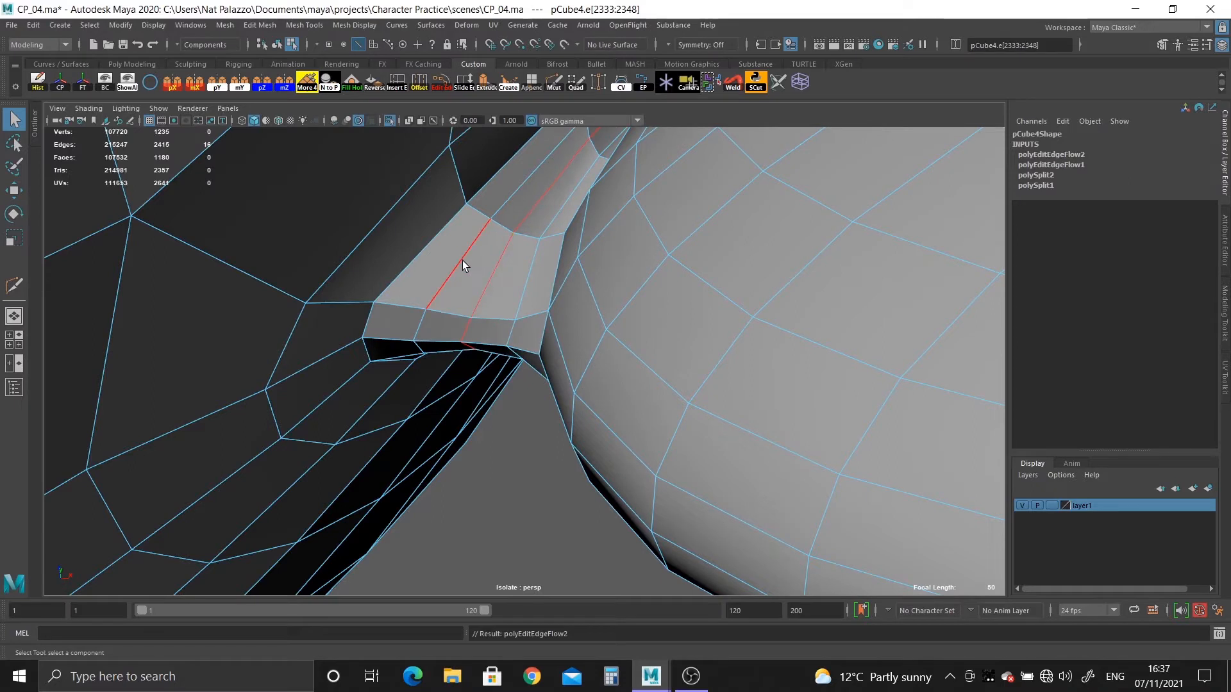
pyautogui.doubleClick(463, 260)
pyautogui.press('g')
pyautogui.doubleClick(488, 274)
pyautogui.press('g')
pyautogui.doubleClick(525, 290)
pyautogui.press('g')
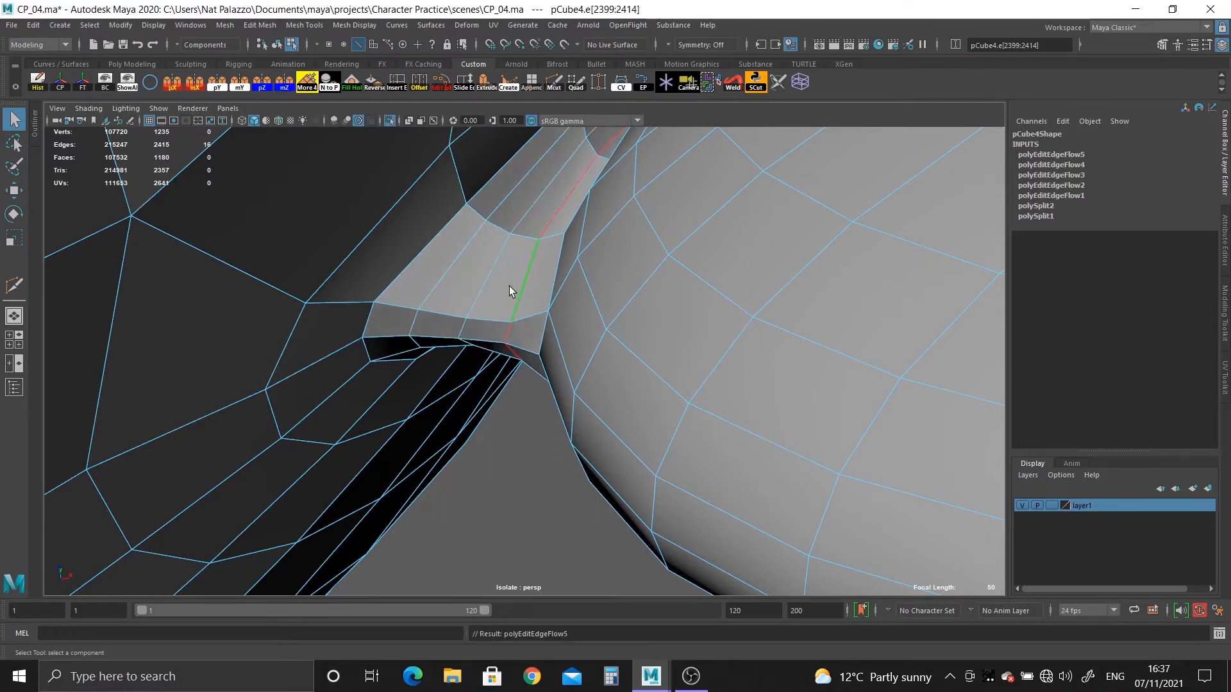
pyautogui.doubleClick(479, 279)
pyautogui.press('g')
pyautogui.doubleClick(449, 273)
pyautogui.press('g')
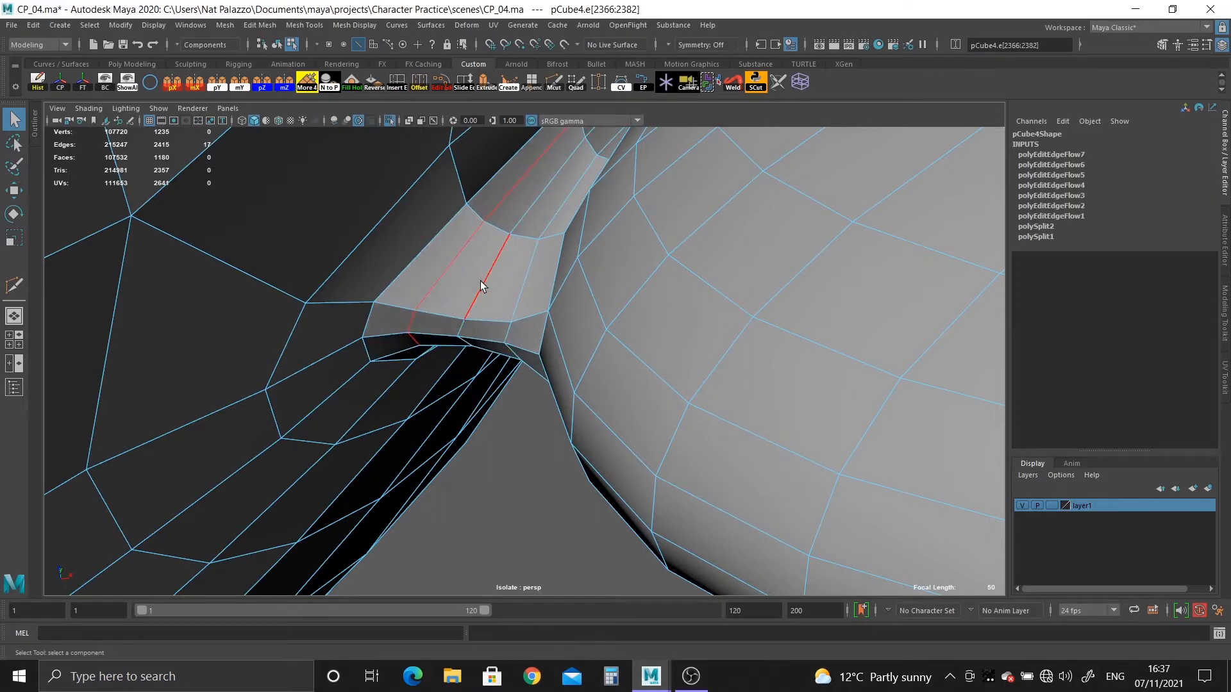
pyautogui.doubleClick(518, 291)
pyautogui.press('g')
pyautogui.doubleClick(521, 290)
pyautogui.press('g')
# Check the rounded ear joint from several angles in smooth preview, and return the mesh to unsmoothed display.
pyautogui.keyDown('alt'); pyautogui.moveTo(621, 368); pyautogui.dragTo(595, 364); pyautogui.keyUp('alt')
pyautogui.keyDown('alt'); pyautogui.moveTo(662, 326); pyautogui.dragTo(625, 338); pyautogui.keyUp('alt')
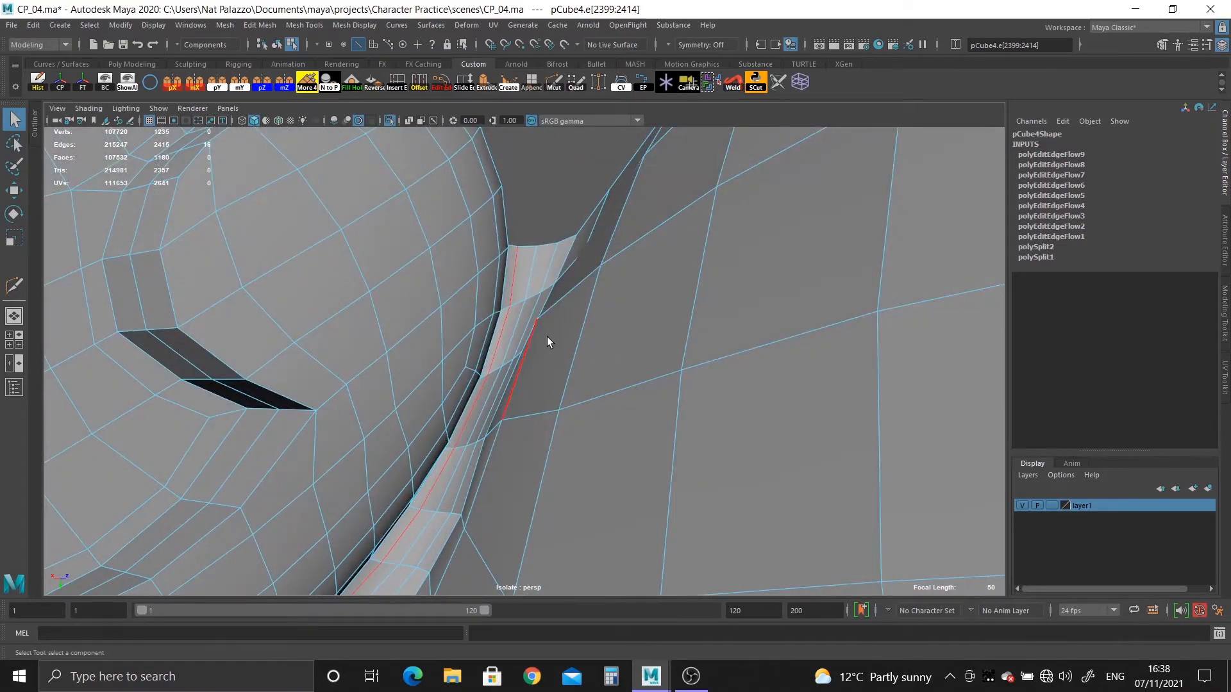
pyautogui.keyDown('alt'); pyautogui.moveTo(547, 336); pyautogui.dragTo(659, 360); pyautogui.keyUp('alt')
pyautogui.moveTo(731, 325); pyautogui.dragTo(410, 269, button='right')
pyautogui.press('3')
pyautogui.click(385, 249)
pyautogui.keyDown('alt'); pyautogui.moveTo(529, 366); pyautogui.dragTo(494, 389); pyautogui.keyUp('alt')
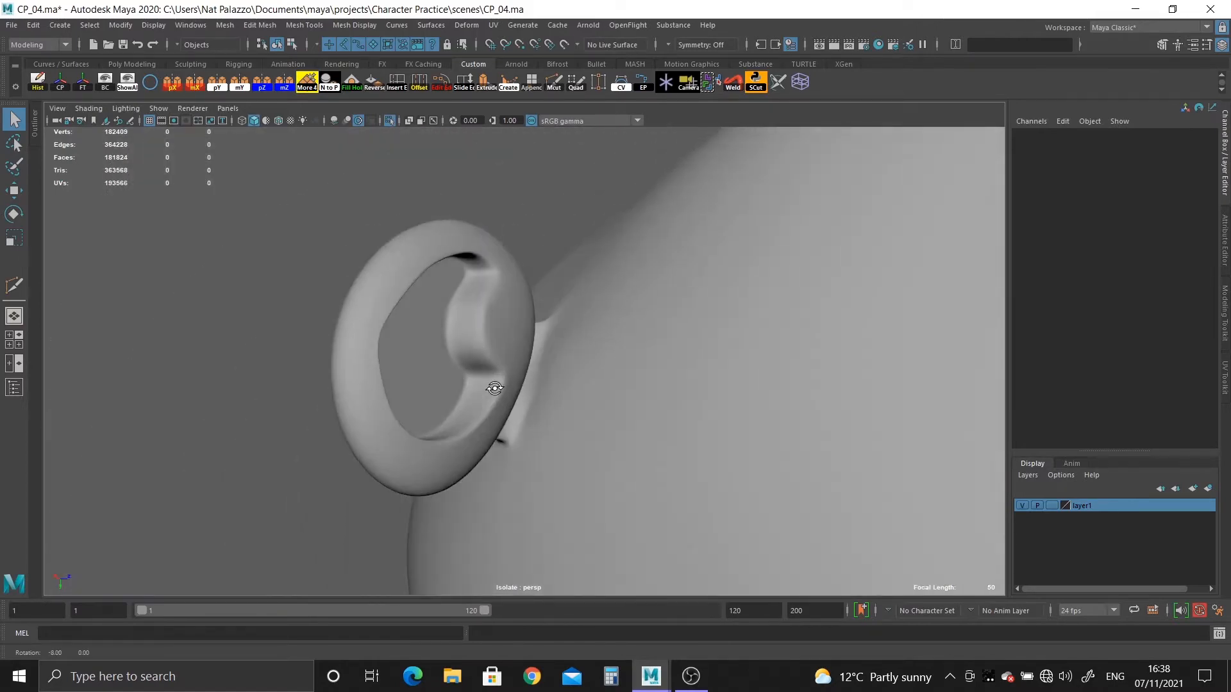
pyautogui.keyDown('alt'); pyautogui.moveTo(494, 389); pyautogui.dragTo(670, 487, button='right'); pyautogui.keyUp('alt')
pyautogui.keyDown('alt'); pyautogui.moveTo(671, 486); pyautogui.dragTo(667, 406, button='middle'); pyautogui.keyUp('alt')
pyautogui.keyDown('alt'); pyautogui.moveTo(667, 406); pyautogui.dragTo(708, 413, button='right'); pyautogui.keyUp('alt')
pyautogui.click(580, 383)
pyautogui.press('1')
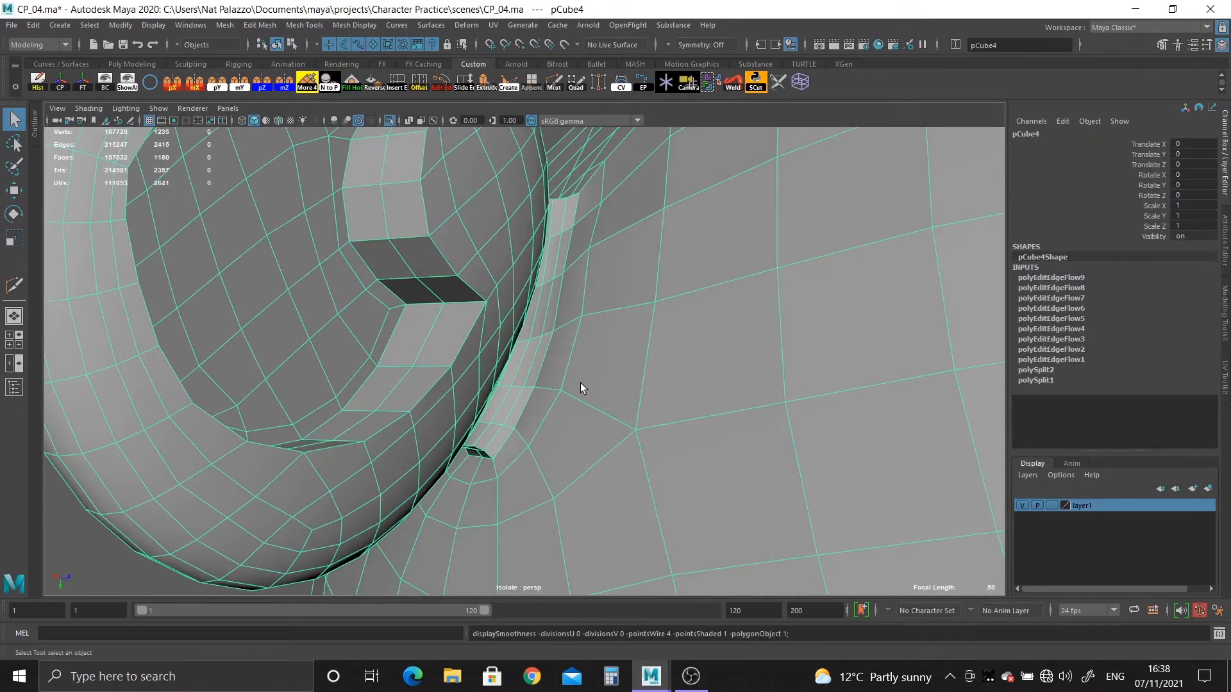
# Select the lengthwise face strip on the ear joint and grow the selection six times across the ear and head.
pyautogui.keyDown('alt'); pyautogui.moveTo(580, 383); pyautogui.dragTo(535, 375); pyautogui.keyUp('alt')
pyautogui.keyDown('alt'); pyautogui.moveTo(534, 375); pyautogui.dragTo(637, 414, button='right'); pyautogui.keyUp('alt')
pyautogui.keyDown('alt'); pyautogui.moveTo(636, 415); pyautogui.dragTo(575, 417); pyautogui.keyUp('alt')
pyautogui.keyDown('alt'); pyautogui.moveTo(575, 418); pyautogui.dragTo(601, 434, button='right'); pyautogui.keyUp('alt')
pyautogui.keyDown('alt'); pyautogui.moveTo(563, 351); pyautogui.dragTo(574, 357); pyautogui.keyUp('alt')
pyautogui.keyDown('alt'); pyautogui.moveTo(638, 395); pyautogui.dragTo(615, 384, button='right'); pyautogui.keyUp('alt')
pyautogui.moveTo(593, 325); pyautogui.dragTo(594, 361, button='right')
pyautogui.doubleClick(556, 357)
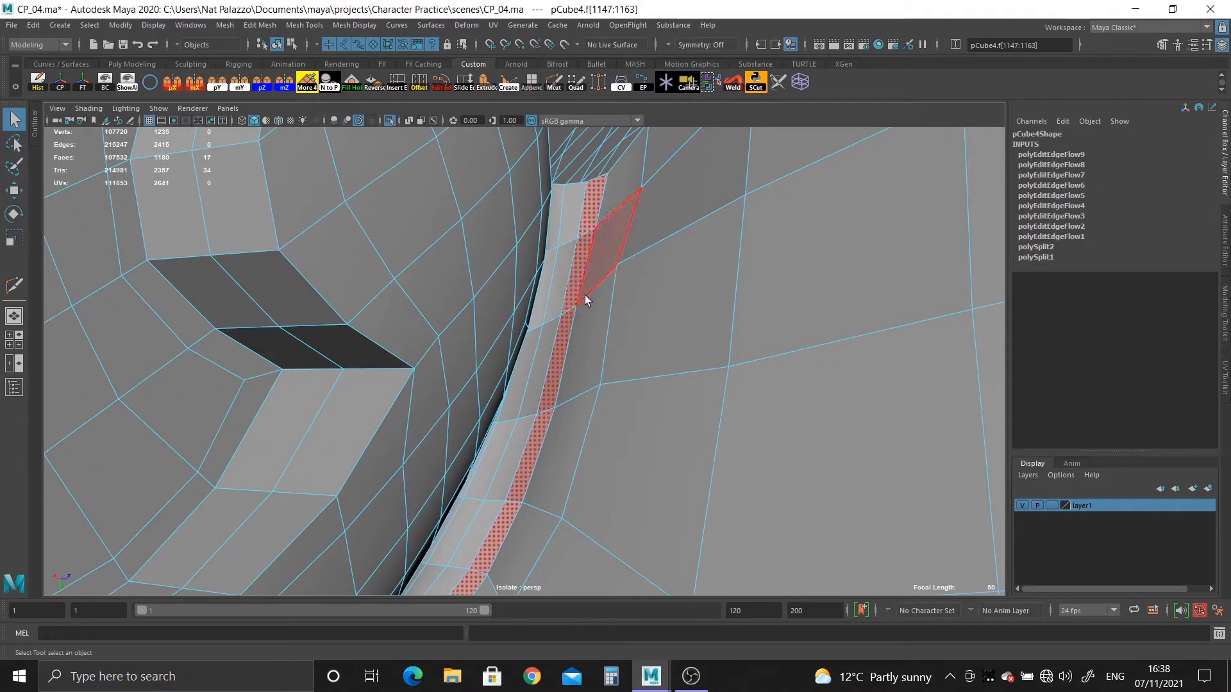
pyautogui.keyDown('alt'); pyautogui.moveTo(585, 298); pyautogui.dragTo(468, 344); pyautogui.keyUp('alt')
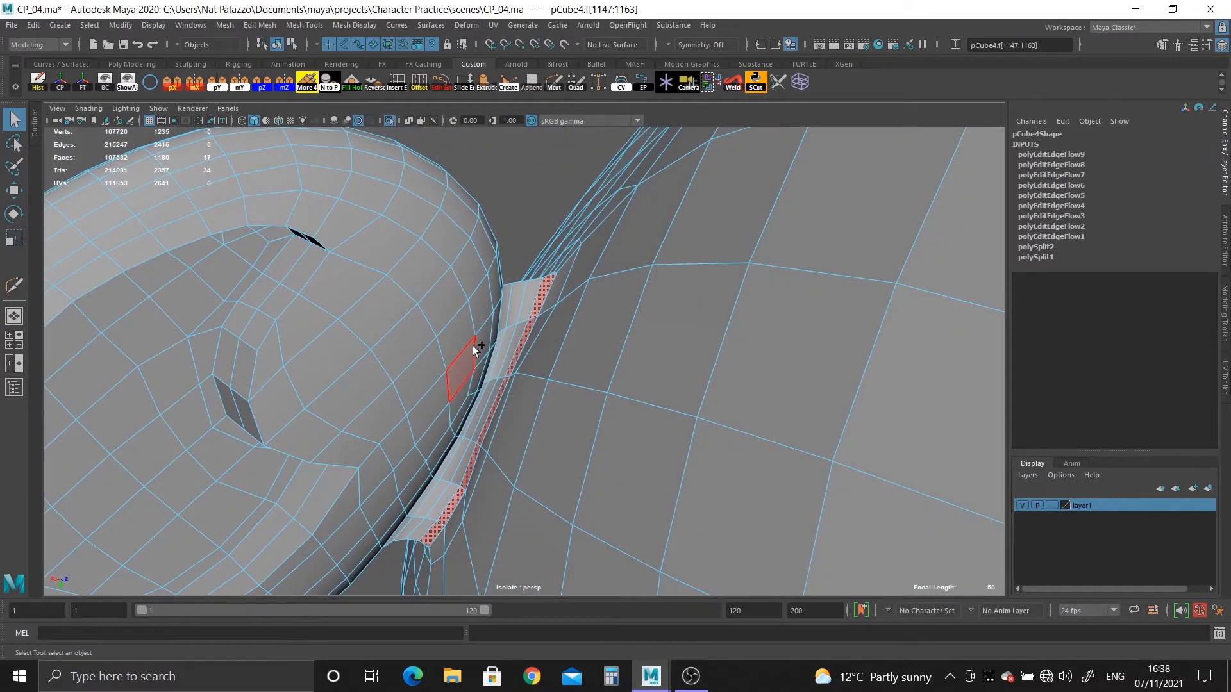
pyautogui.hotkey('shift', '.')
pyautogui.hotkey('shift', '.')
pyautogui.hotkey('shift', '.')
pyautogui.hotkey('shift', '.')
pyautogui.hotkey('shift', '.')
pyautogui.hotkey('shift', '.')
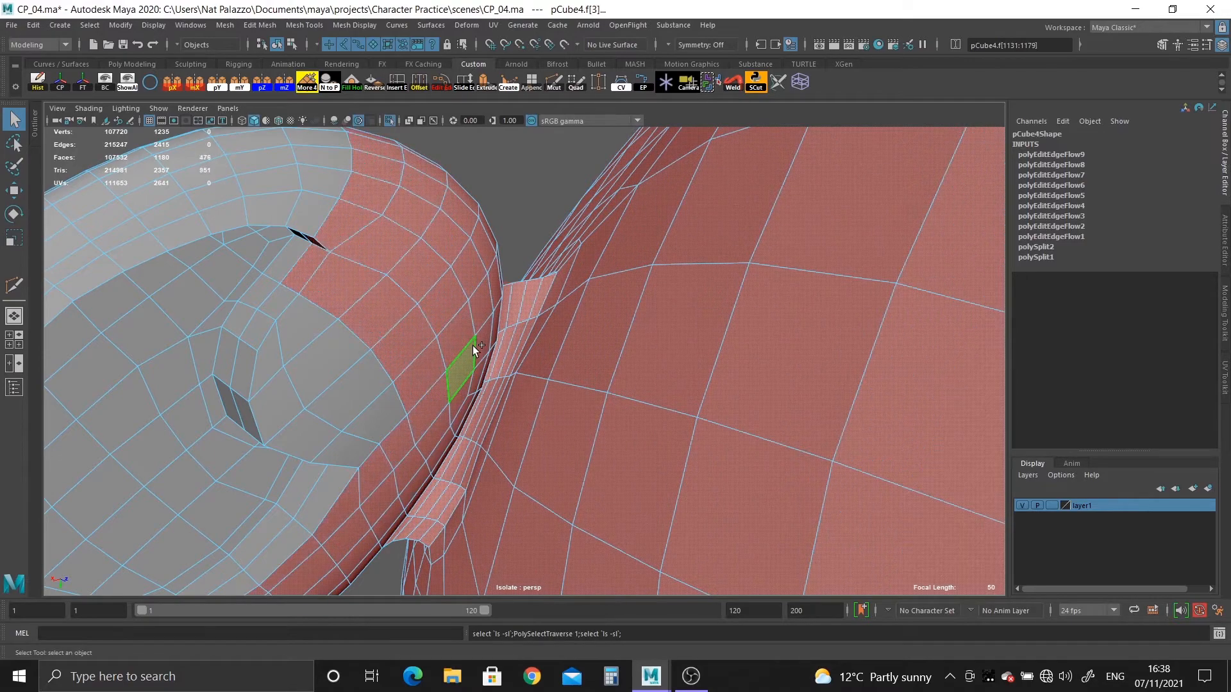
pyautogui.hotkey('shift', '.')
pyautogui.hotkey('shift', '.')
pyautogui.hotkey('shift', '.')
pyautogui.hotkey('shift', '.')
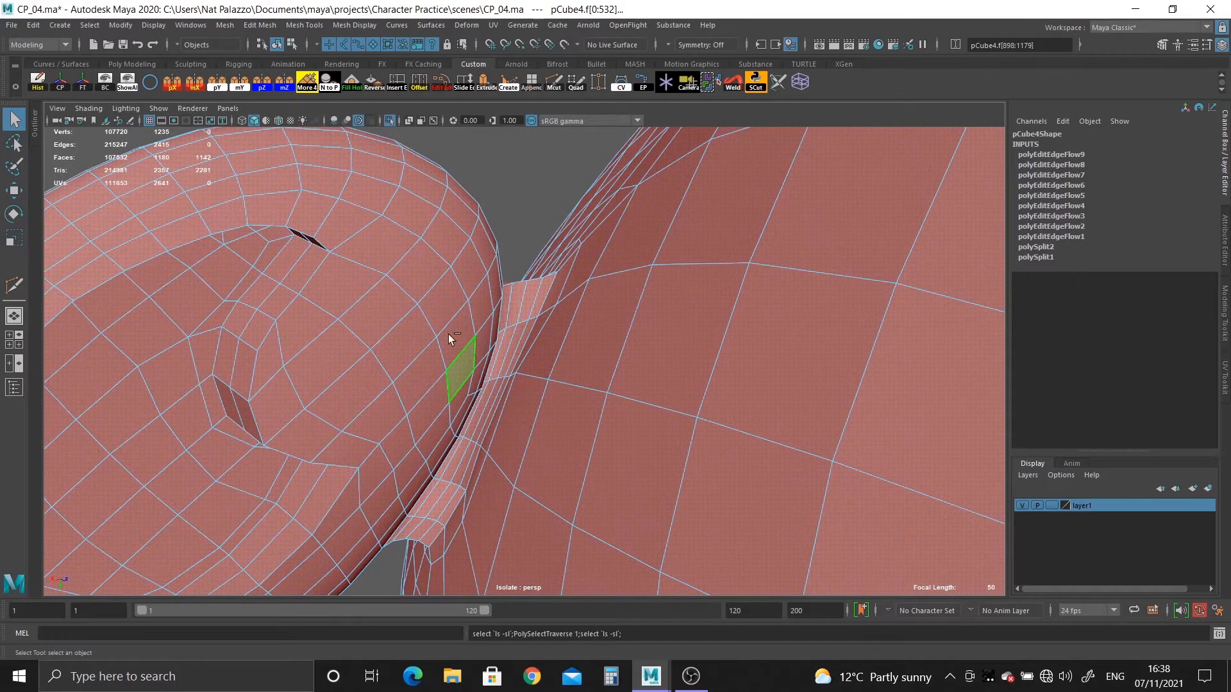
# Deselect the head's face loops running just below and beside the ear to separate the ear's selection from the head.
pyautogui.keyDown('alt'); pyautogui.moveTo(448, 333); pyautogui.dragTo(279, 264, button='right'); pyautogui.keyUp('alt')
pyautogui.keyDown('alt'); pyautogui.moveTo(278, 264); pyautogui.dragTo(446, 417); pyautogui.keyUp('alt')
pyautogui.keyDown('ctrl'); pyautogui.doubleClick(379, 441); pyautogui.keyUp('ctrl')
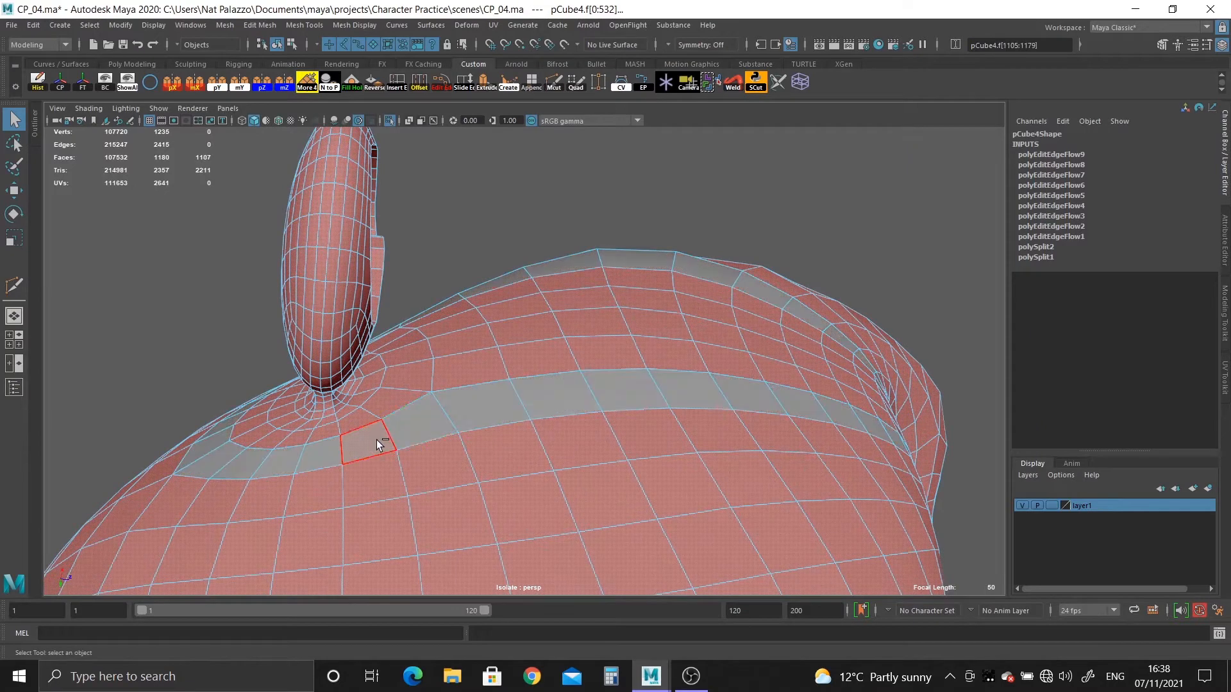
pyautogui.keyDown('ctrl'); pyautogui.doubleClick(525, 368); pyautogui.keyUp('ctrl')
pyautogui.keyDown('alt'); pyautogui.moveTo(559, 414); pyautogui.dragTo(505, 305, button='right'); pyautogui.keyUp('alt')
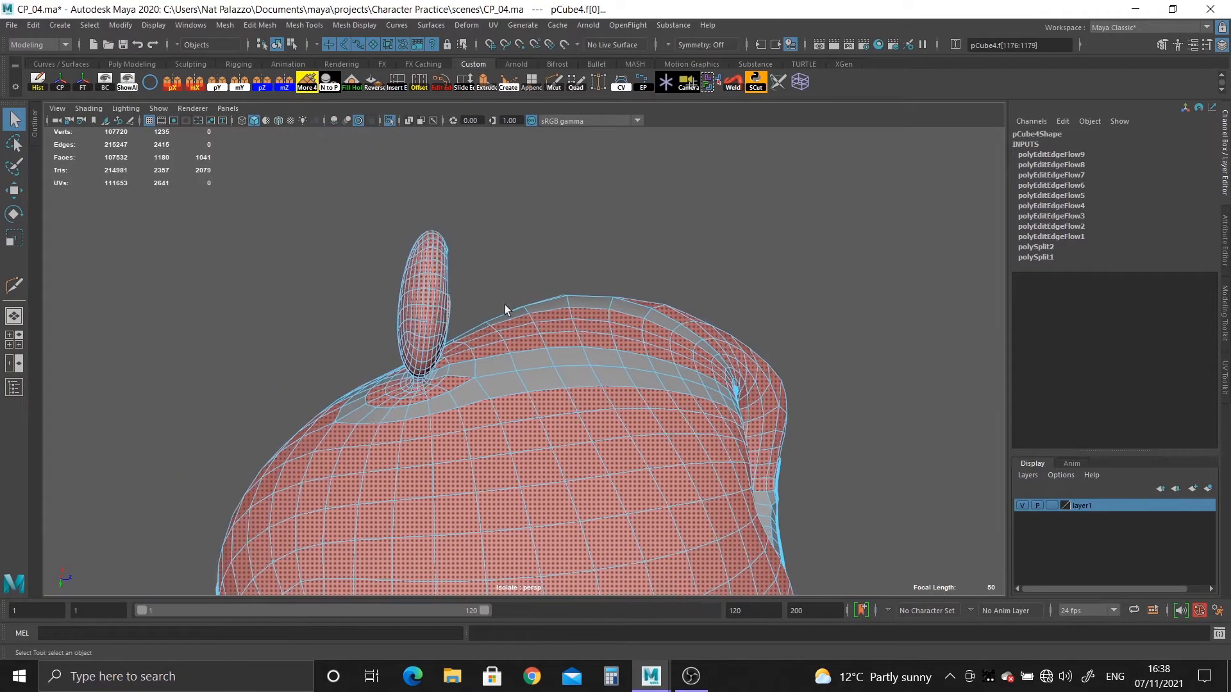
# Deselect the large areas of head faces lying away from the ear.
pyautogui.keyDown('ctrl'); pyautogui.moveTo(891, 650); pyautogui.dragTo(891, 650); pyautogui.keyUp('ctrl')
pyautogui.keyDown('alt'); pyautogui.moveTo(602, 484); pyautogui.dragTo(510, 382, button='right'); pyautogui.keyUp('alt')
pyautogui.keyDown('alt'); pyautogui.moveTo(510, 382); pyautogui.dragTo(510, 304, button='middle'); pyautogui.keyUp('alt')
pyautogui.keyDown('ctrl'); pyautogui.moveTo(305, 349); pyautogui.dragTo(891, 587); pyautogui.keyUp('ctrl')
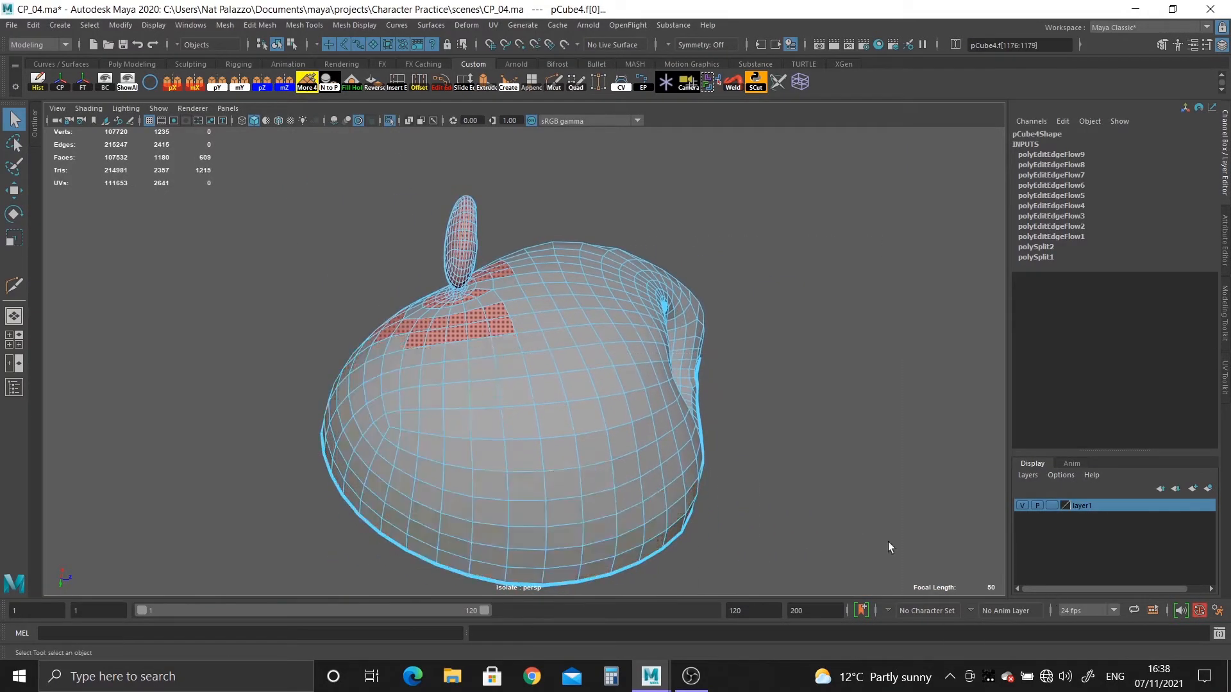
# Deselect the remaining patches of head faces below and behind the ear.
pyautogui.keyDown('alt'); pyautogui.moveTo(432, 377); pyautogui.dragTo(217, 356, button='right'); pyautogui.keyUp('alt')
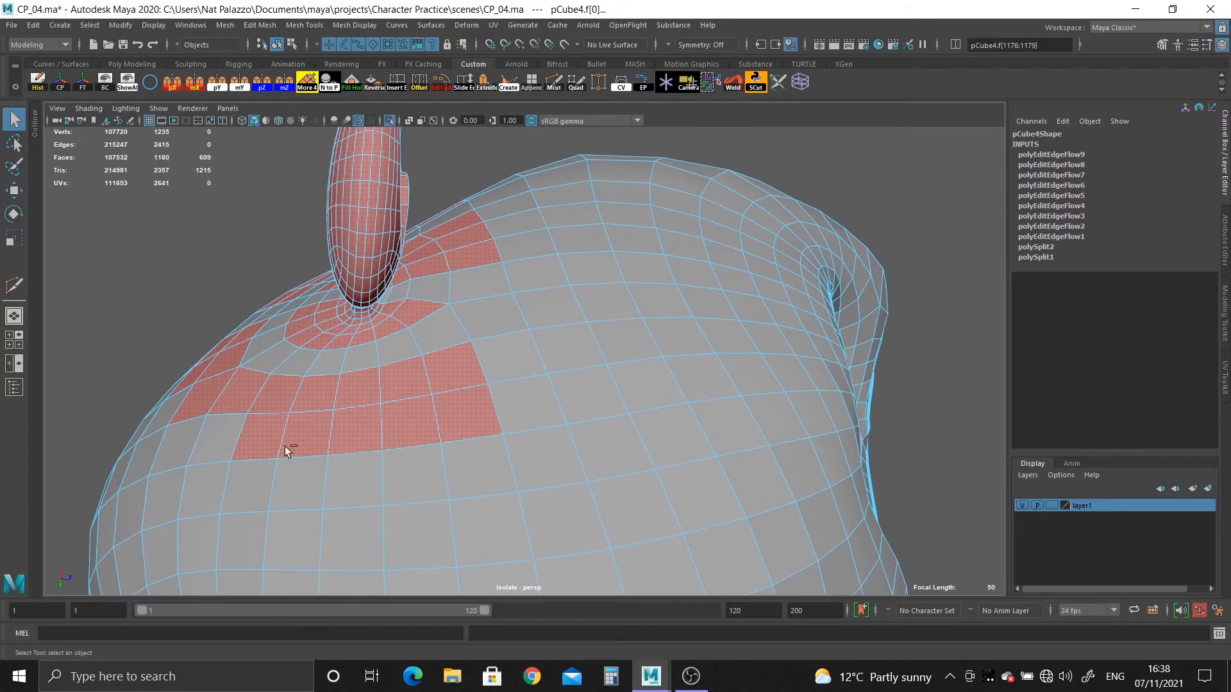
pyautogui.keyDown('ctrl'); pyautogui.moveTo(284, 446); pyautogui.dragTo(284, 446); pyautogui.keyUp('ctrl')
pyautogui.keyDown('ctrl'); pyautogui.moveTo(280, 378); pyautogui.dragTo(532, 512); pyautogui.keyUp('ctrl')
pyautogui.keyDown('alt'); pyautogui.moveTo(523, 481); pyautogui.dragTo(524, 558, button='middle'); pyautogui.keyUp('alt')
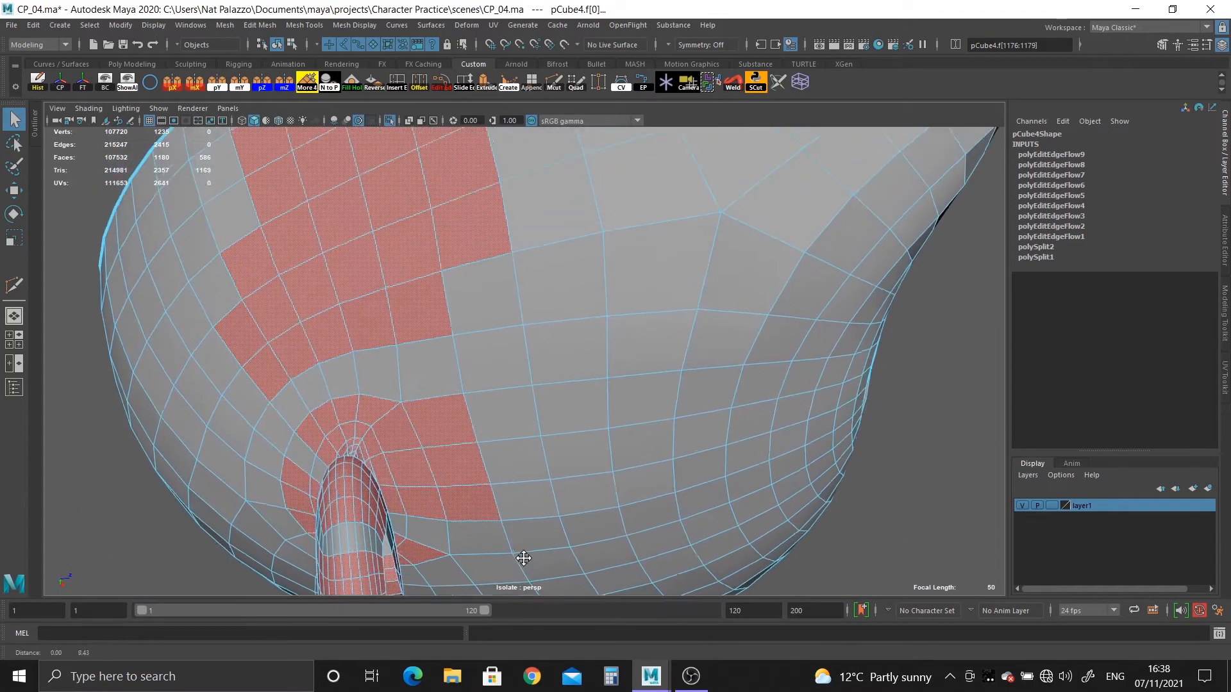
pyautogui.keyDown('alt'); pyautogui.moveTo(524, 558); pyautogui.dragTo(355, 329, button='right'); pyautogui.keyUp('alt')
pyautogui.keyDown('ctrl'); pyautogui.moveTo(479, 392); pyautogui.dragTo(529, 407); pyautogui.keyUp('ctrl')
pyautogui.keyDown('alt'); pyautogui.moveTo(537, 410); pyautogui.dragTo(577, 577, button='right'); pyautogui.keyUp('alt')
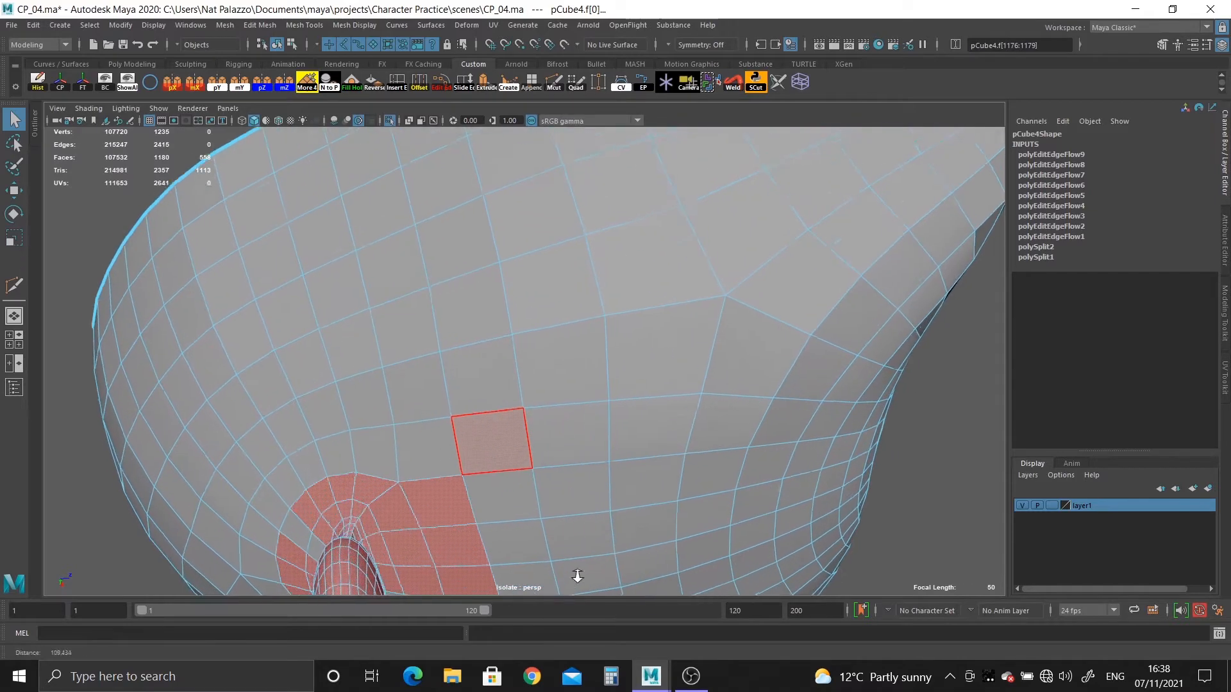
pyautogui.keyDown('alt'); pyautogui.moveTo(577, 577); pyautogui.dragTo(527, 392, button='middle'); pyautogui.keyUp('alt')
pyautogui.keyDown('alt'); pyautogui.moveTo(528, 393); pyautogui.dragTo(564, 449, button='right'); pyautogui.keyUp('alt')
# Deselect the last head faces around the ear's base, keeping the ear and its connecting strip selected.
pyautogui.keyDown('ctrl'); pyautogui.doubleClick(330, 369); pyautogui.keyUp('ctrl')
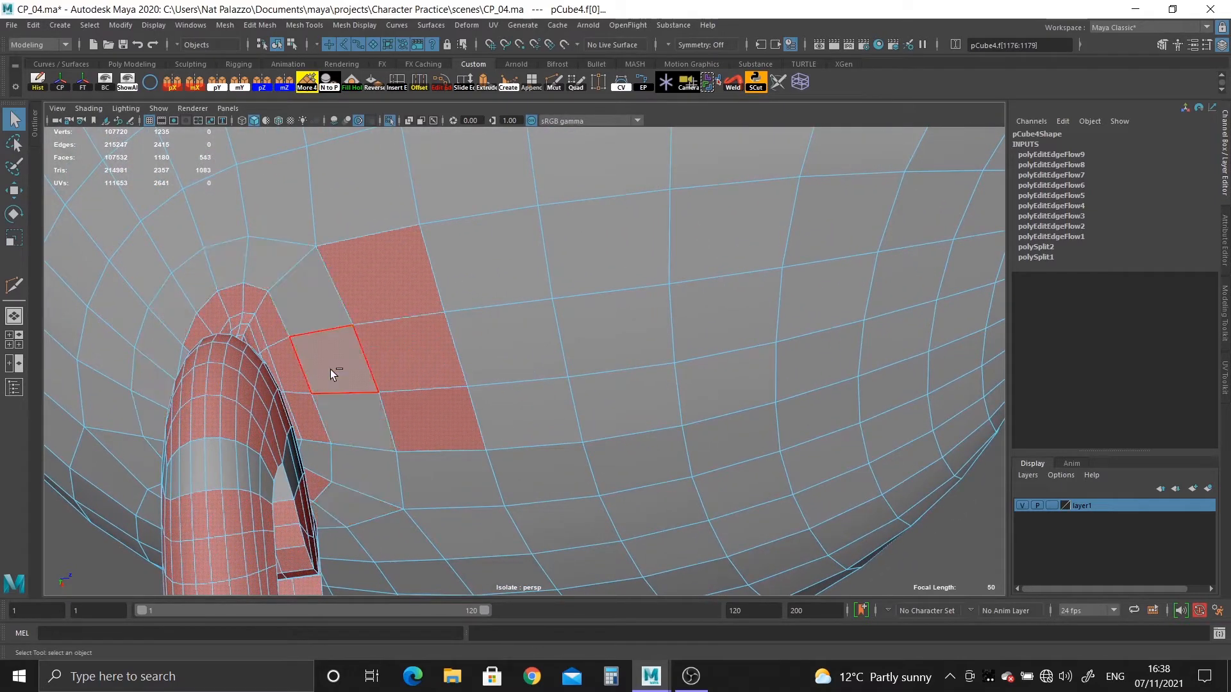
pyautogui.keyDown('ctrl'); pyautogui.moveTo(368, 269); pyautogui.dragTo(473, 411); pyautogui.keyUp('ctrl')
pyautogui.keyDown('alt'); pyautogui.moveTo(429, 458); pyautogui.dragTo(400, 366); pyautogui.keyUp('alt')
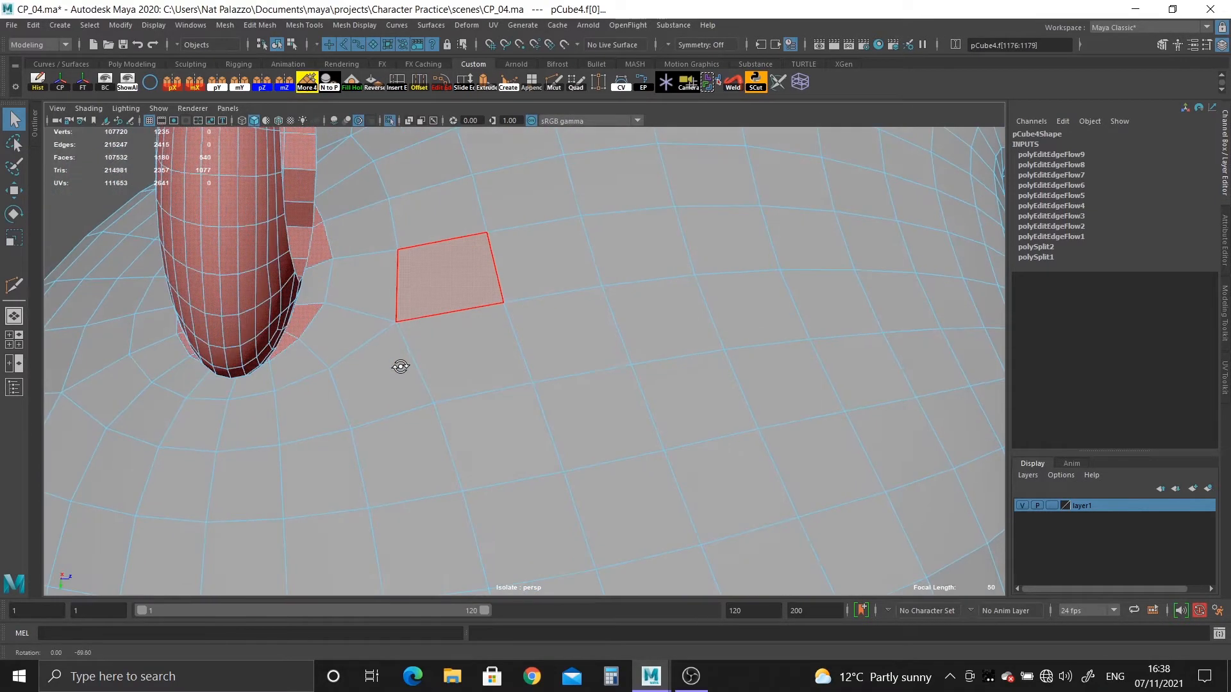
pyautogui.keyDown('ctrl'); pyautogui.doubleClick(287, 342); pyautogui.keyUp('ctrl')
pyautogui.keyDown('alt'); pyautogui.moveTo(334, 354); pyautogui.dragTo(329, 423); pyautogui.keyUp('alt')
pyautogui.keyDown('alt'); pyautogui.moveTo(329, 423); pyautogui.dragTo(417, 435, button='middle'); pyautogui.keyUp('alt')
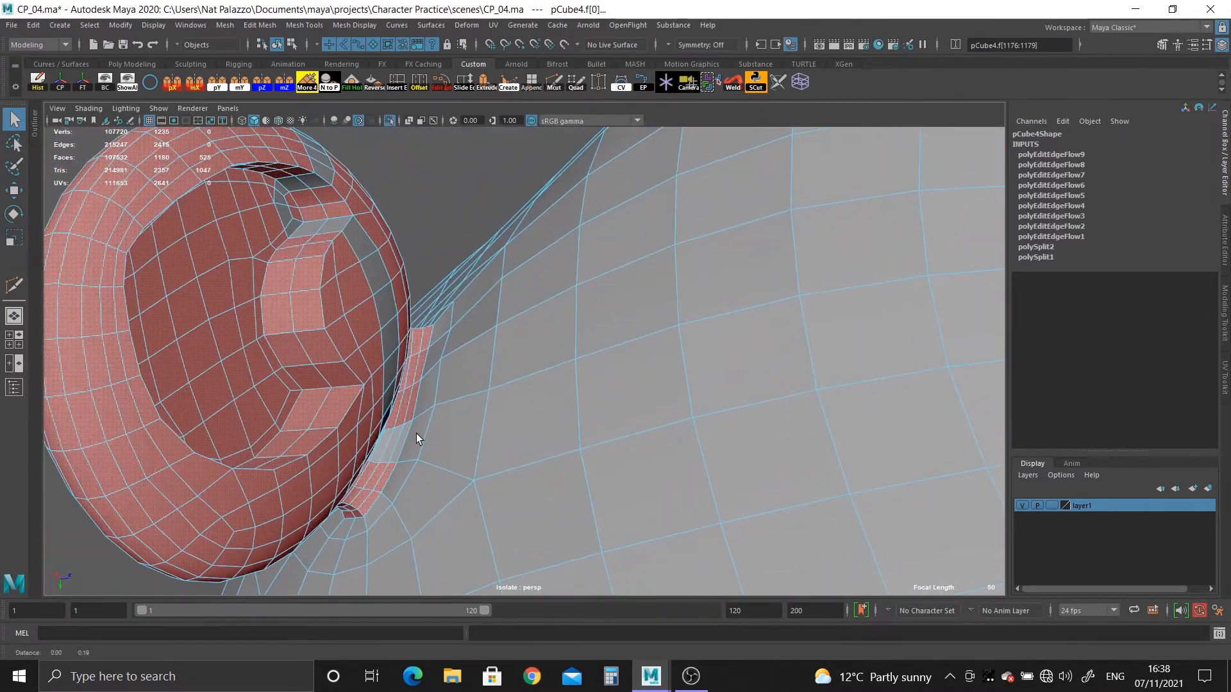
# Add the missing faces of the connecting strip and the adjoining side of the ear back to the selection.
pyautogui.keyDown('alt'); pyautogui.moveTo(416, 435); pyautogui.dragTo(451, 525, button='right'); pyautogui.keyUp('alt')
pyautogui.keyDown('alt'); pyautogui.moveTo(451, 525); pyautogui.dragTo(444, 290, button='middle'); pyautogui.keyUp('alt')
pyautogui.keyDown('alt'); pyautogui.moveTo(445, 290); pyautogui.dragTo(448, 359, button='right'); pyautogui.keyUp('alt')
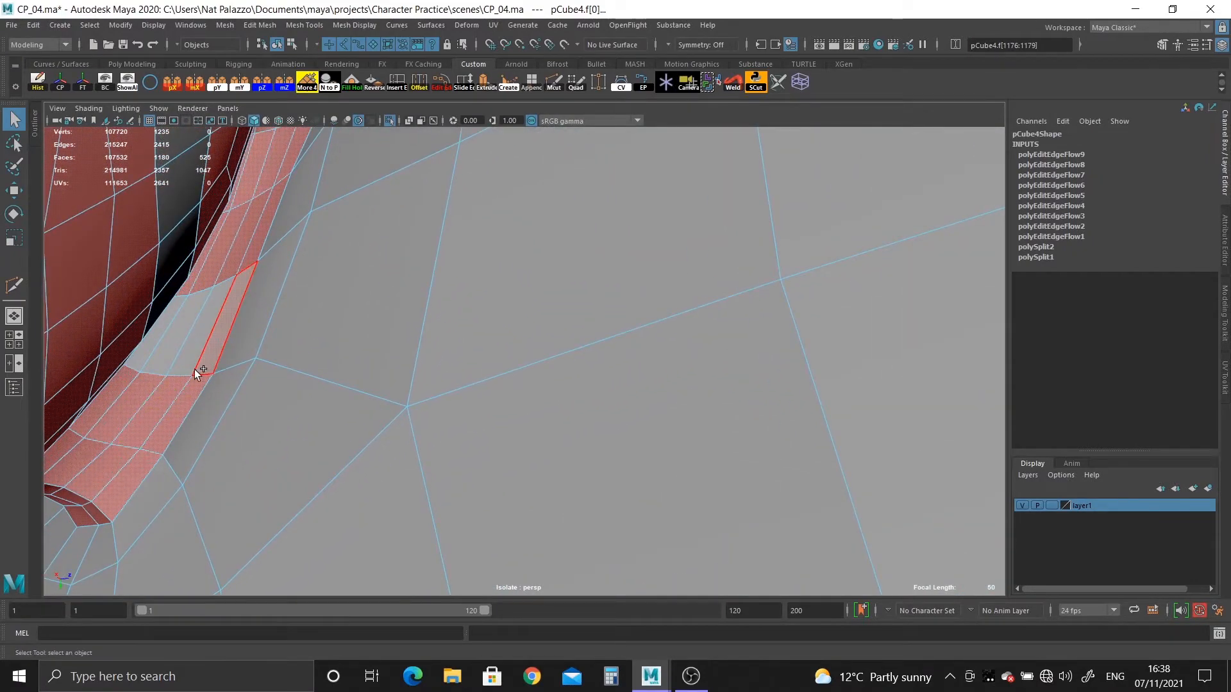
pyautogui.keyDown('shift'); pyautogui.click(196, 370); pyautogui.keyUp('shift')
pyautogui.keyDown('alt'); pyautogui.moveTo(153, 347); pyautogui.dragTo(162, 353); pyautogui.keyUp('alt')
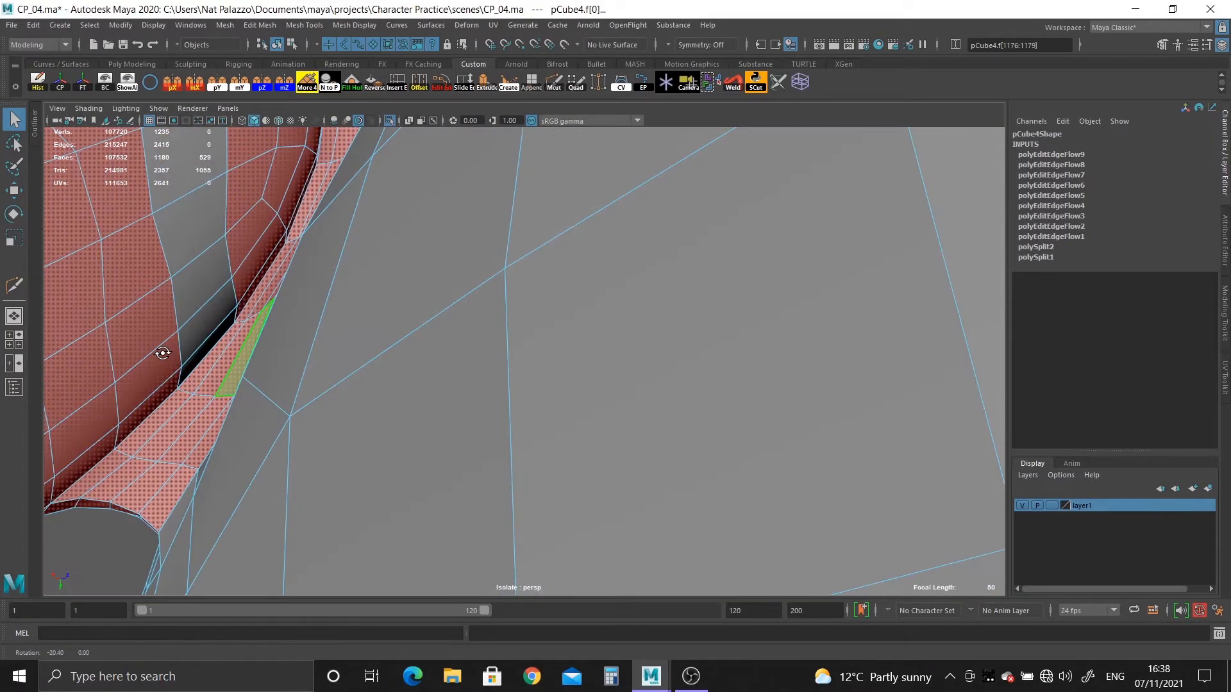
pyautogui.keyDown('shift'); pyautogui.click(201, 349); pyautogui.keyUp('shift')
pyautogui.keyDown('shift'); pyautogui.doubleClick(191, 219); pyautogui.keyUp('shift')
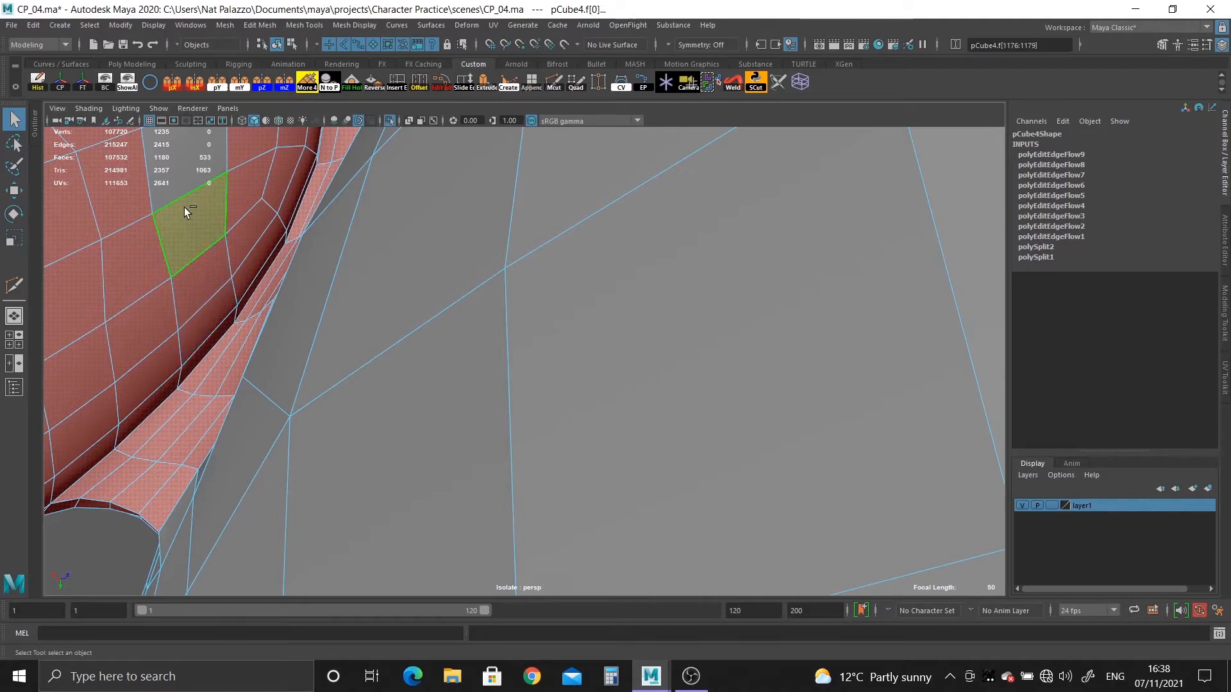
pyautogui.keyDown('alt'); pyautogui.moveTo(184, 206); pyautogui.dragTo(214, 429); pyautogui.keyUp('alt')
pyautogui.keyDown('shift'); pyautogui.click(244, 353); pyautogui.keyUp('shift')
pyautogui.keyDown('shift'); pyautogui.click(239, 243); pyautogui.keyUp('shift')
# Add the unselected faces in the ear's inner fold and across its upper rim to the selection.
pyautogui.keyDown('alt'); pyautogui.moveTo(214, 429); pyautogui.dragTo(434, 523, button='right'); pyautogui.keyUp('alt')
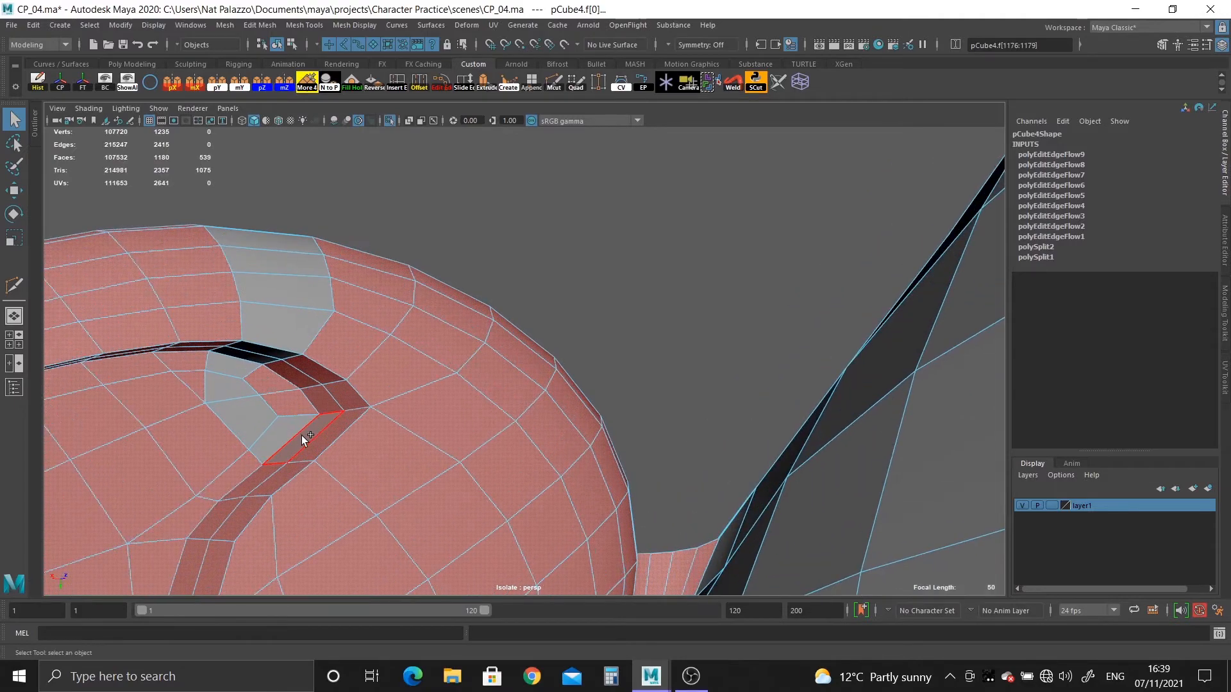
pyautogui.keyDown('shift'); pyautogui.doubleClick(231, 387); pyautogui.keyUp('shift')
pyautogui.keyDown('shift'); pyautogui.click(239, 362); pyautogui.keyUp('shift')
pyautogui.keyDown('alt'); pyautogui.moveTo(238, 362); pyautogui.dragTo(238, 346); pyautogui.keyUp('alt')
pyautogui.keyDown('shift'); pyautogui.doubleClick(275, 267); pyautogui.keyUp('shift')
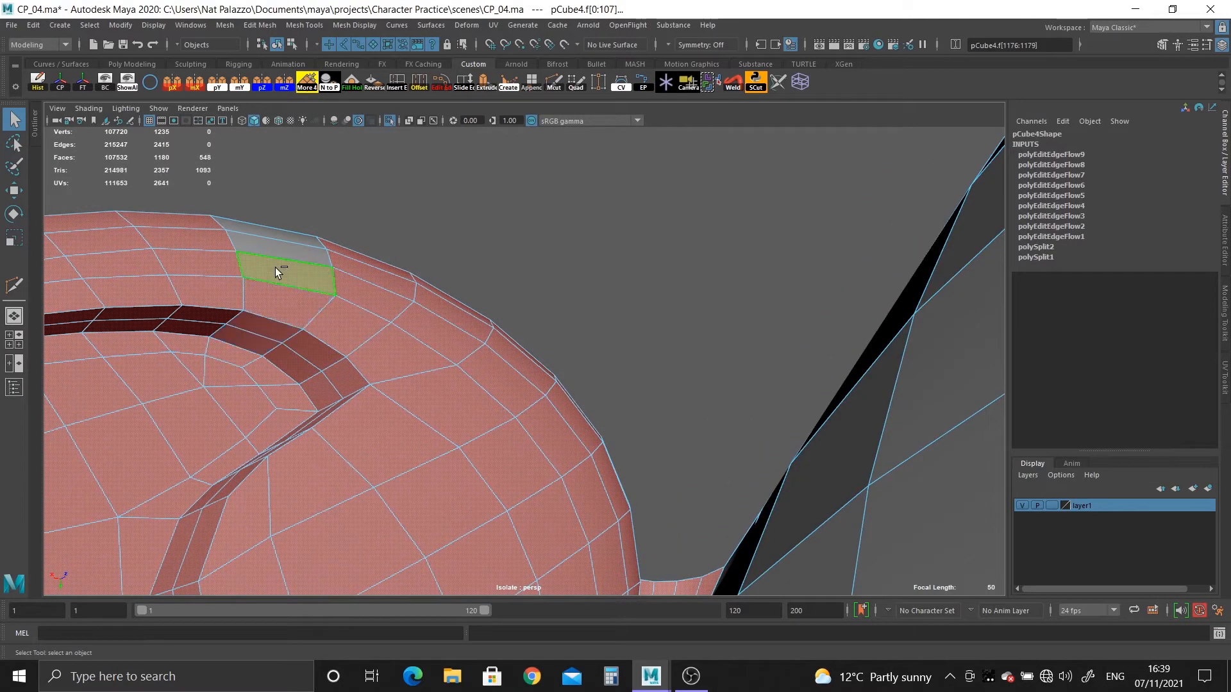
# Add the remaining unselected face strips on the back of the ear and its connecting base to the selection.
pyautogui.keyDown('alt'); pyautogui.moveTo(275, 267); pyautogui.dragTo(462, 426); pyautogui.keyUp('alt')
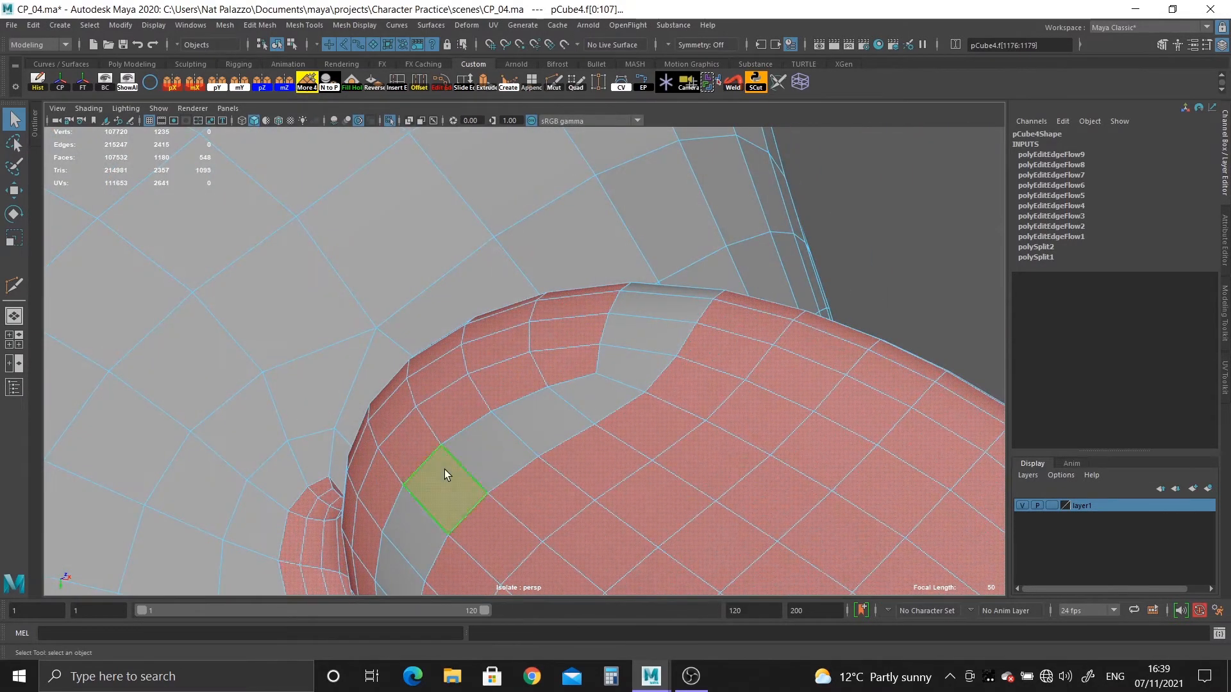
pyautogui.keyDown('shift'); pyautogui.doubleClick(444, 469); pyautogui.keyUp('shift')
pyautogui.keyDown('alt'); pyautogui.moveTo(437, 482); pyautogui.dragTo(404, 454); pyautogui.keyUp('alt')
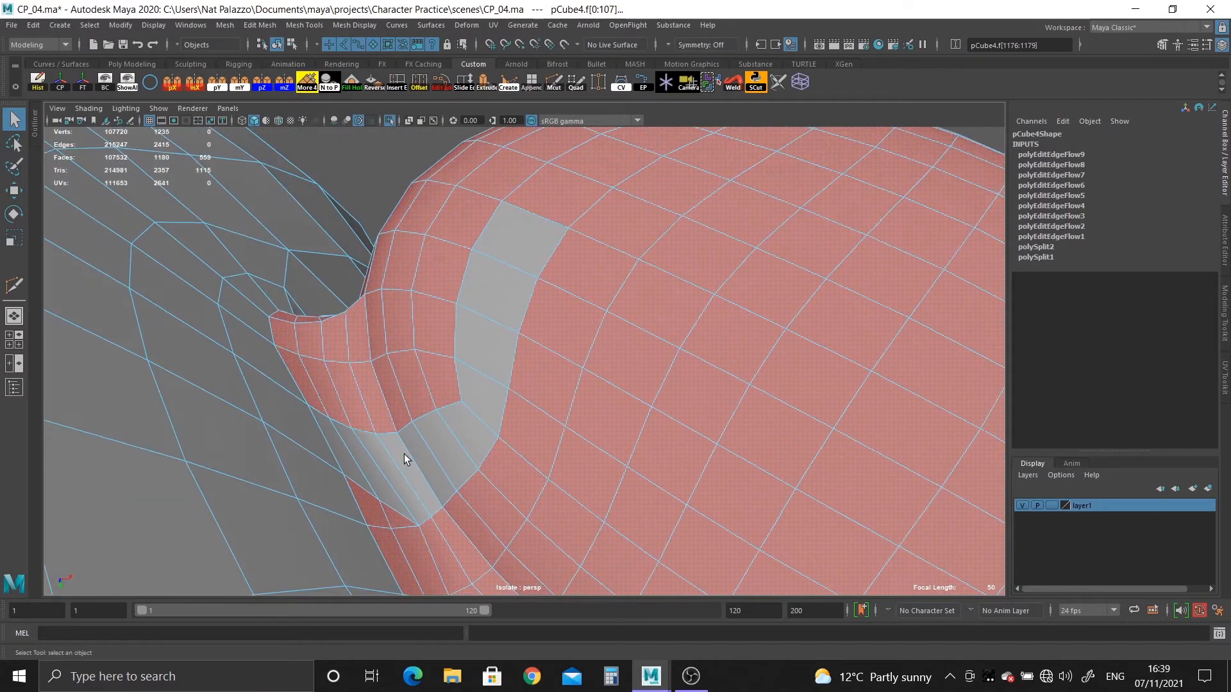
pyautogui.keyDown('shift'); pyautogui.click(518, 250); pyautogui.keyUp('shift')
pyautogui.keyDown('shift'); pyautogui.doubleClick(483, 306); pyautogui.keyUp('shift')
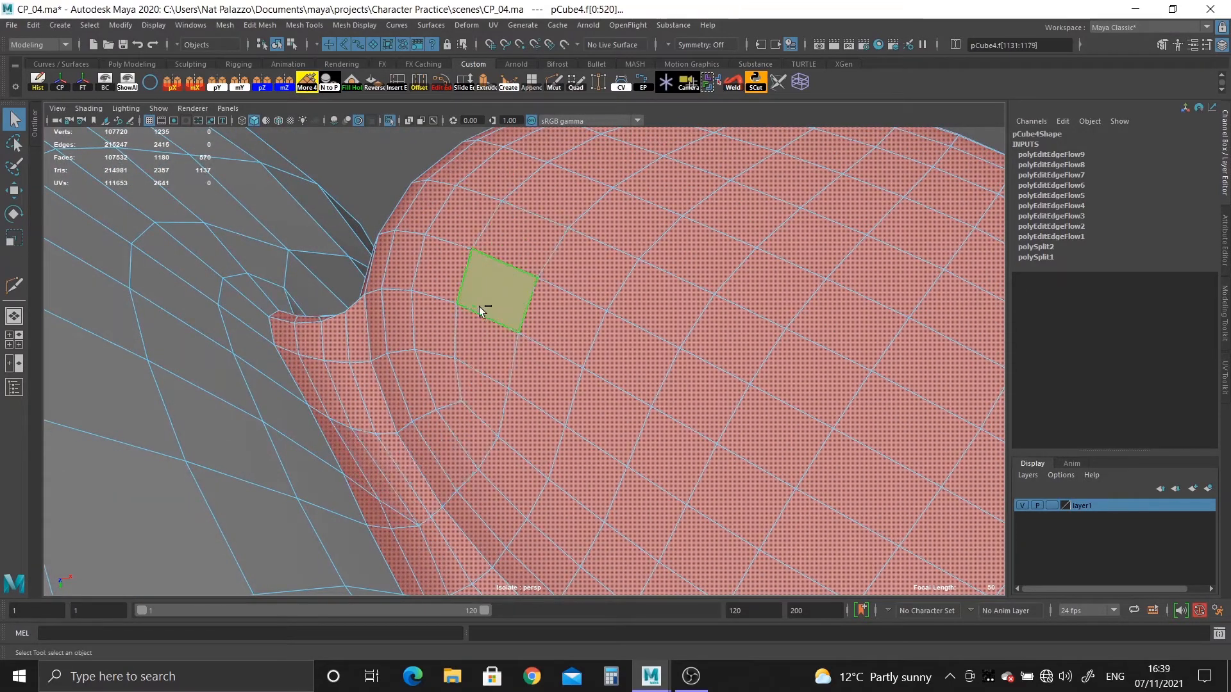
# Extract the selected ear faces from the head as a separate mesh.
pyautogui.scroll(-3, 410, 385)
pyautogui.keyDown('alt'); pyautogui.moveTo(406, 391); pyautogui.dragTo(356, 443); pyautogui.keyUp('alt')
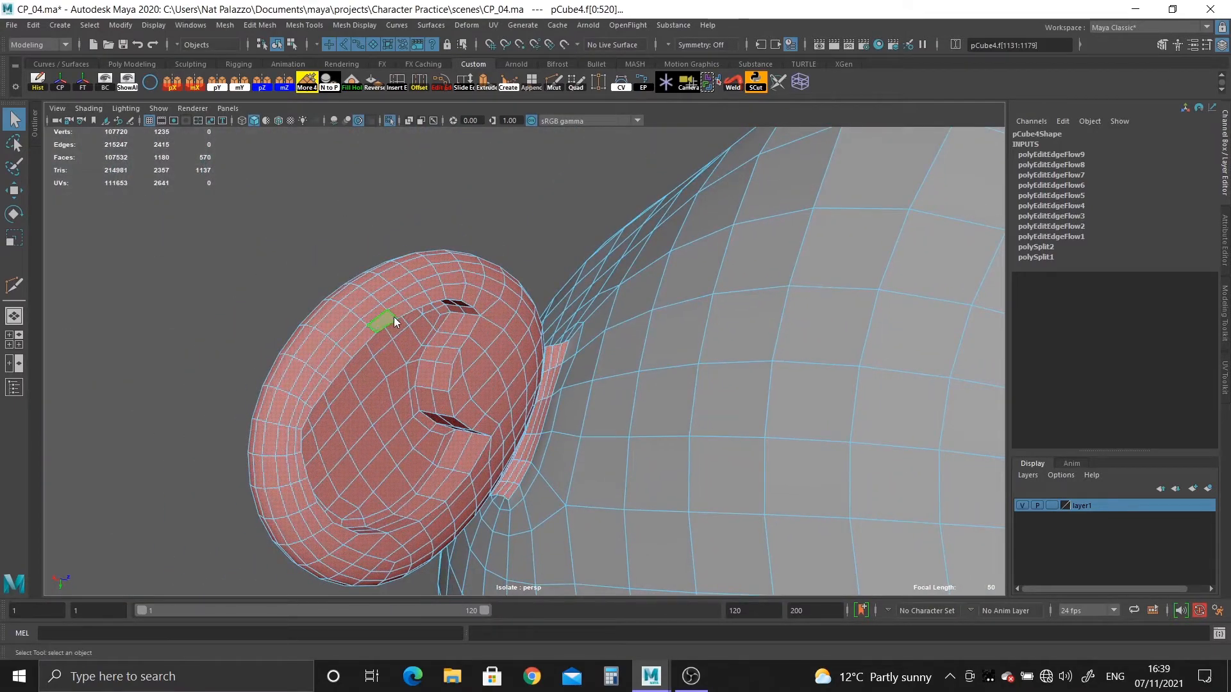
pyautogui.keyDown('shift'); pyautogui.moveTo(394, 317); pyautogui.dragTo(401, 536, button='right'); pyautogui.keyUp('shift')
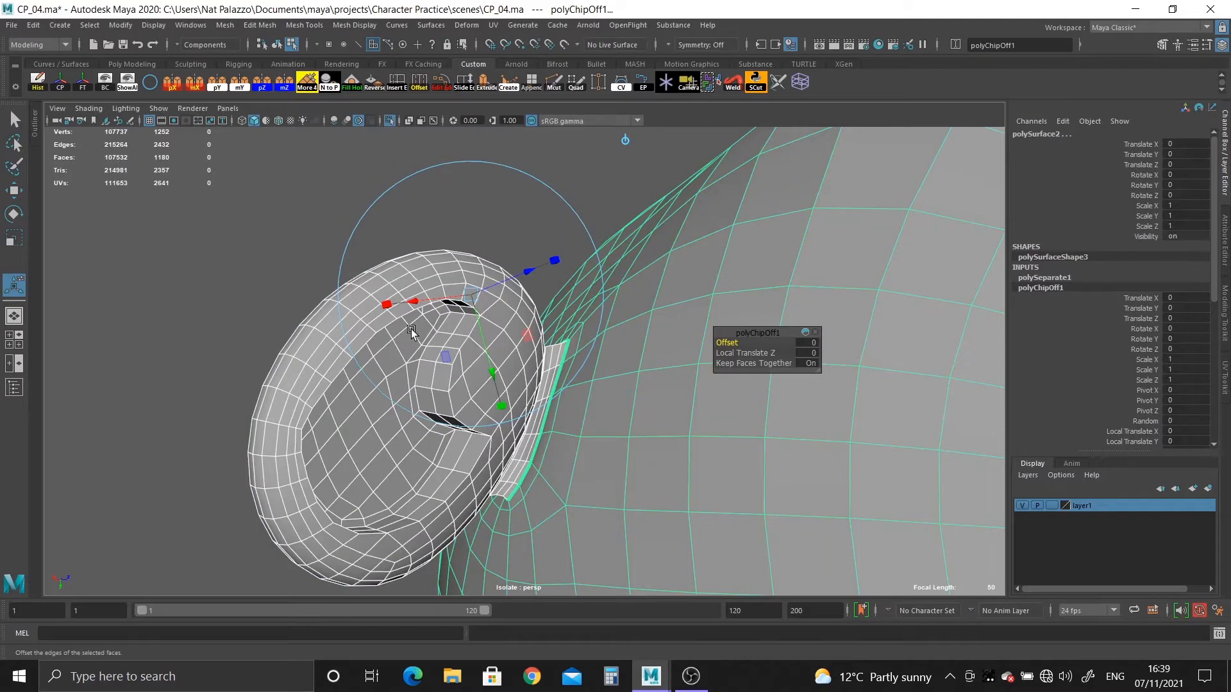
pyautogui.hotkey('alt', 'shift', 'd')
# Hide the separated ear mesh and delete the construction history of the remaining head mesh.
pyautogui.moveTo(378, 332); pyautogui.dragTo(416, 306, button='right')
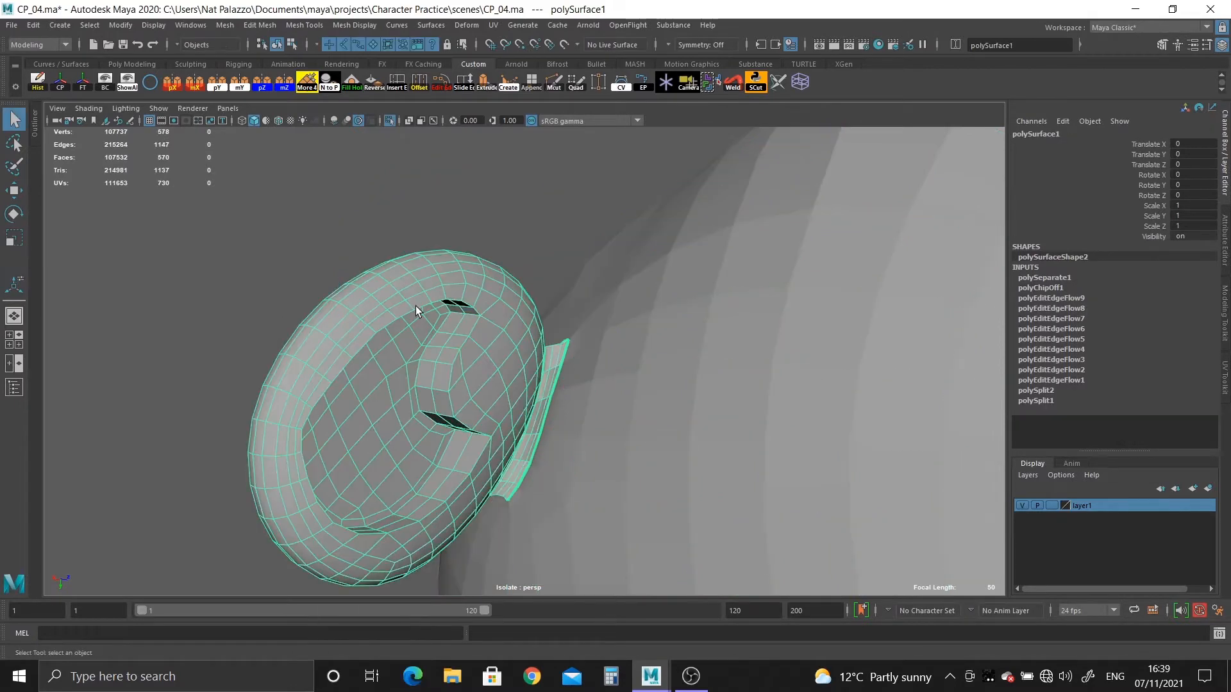
pyautogui.hotkey('ctrl', 'h')
pyautogui.click(549, 387)
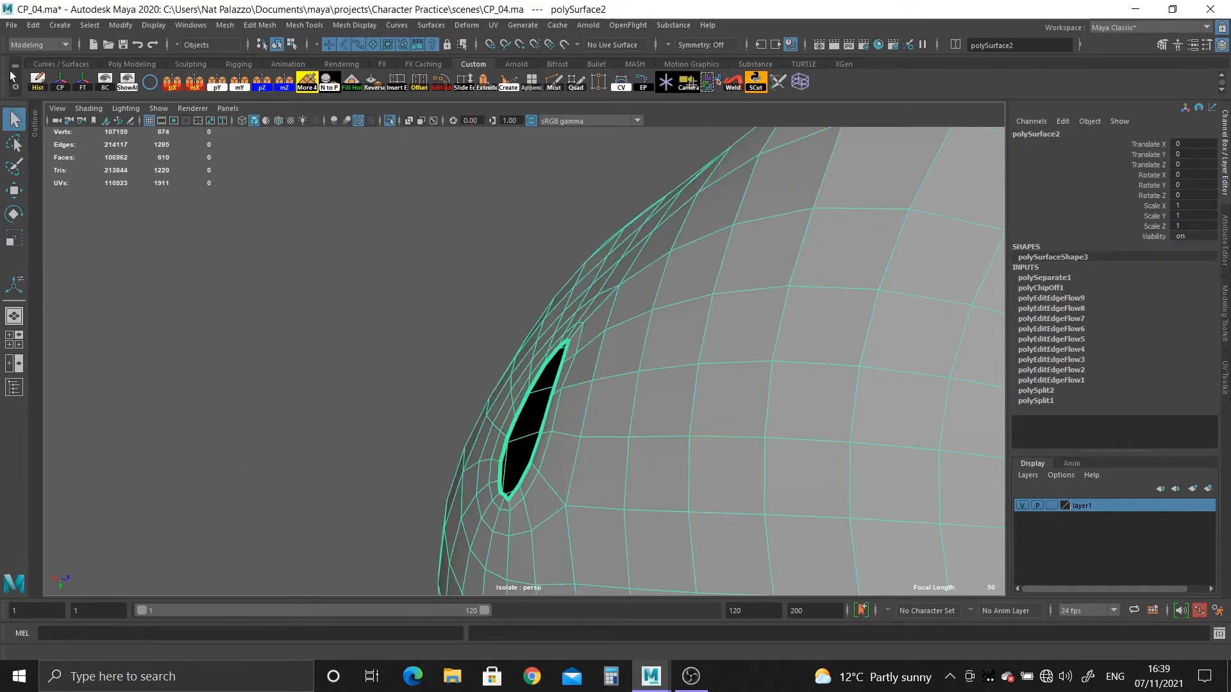
pyautogui.click(38, 84)
# Turn off the isolated view and make the high-resolution sculpt pCube1 the live surface.
pyautogui.keyDown('alt'); pyautogui.moveTo(275, 248); pyautogui.dragTo(523, 371); pyautogui.keyUp('alt')
pyautogui.keyDown('alt'); pyautogui.moveTo(523, 371); pyautogui.dragTo(532, 451, button='right'); pyautogui.keyUp('alt')
pyautogui.keyDown('alt'); pyautogui.moveTo(532, 451); pyautogui.dragTo(451, 320); pyautogui.keyUp('alt')
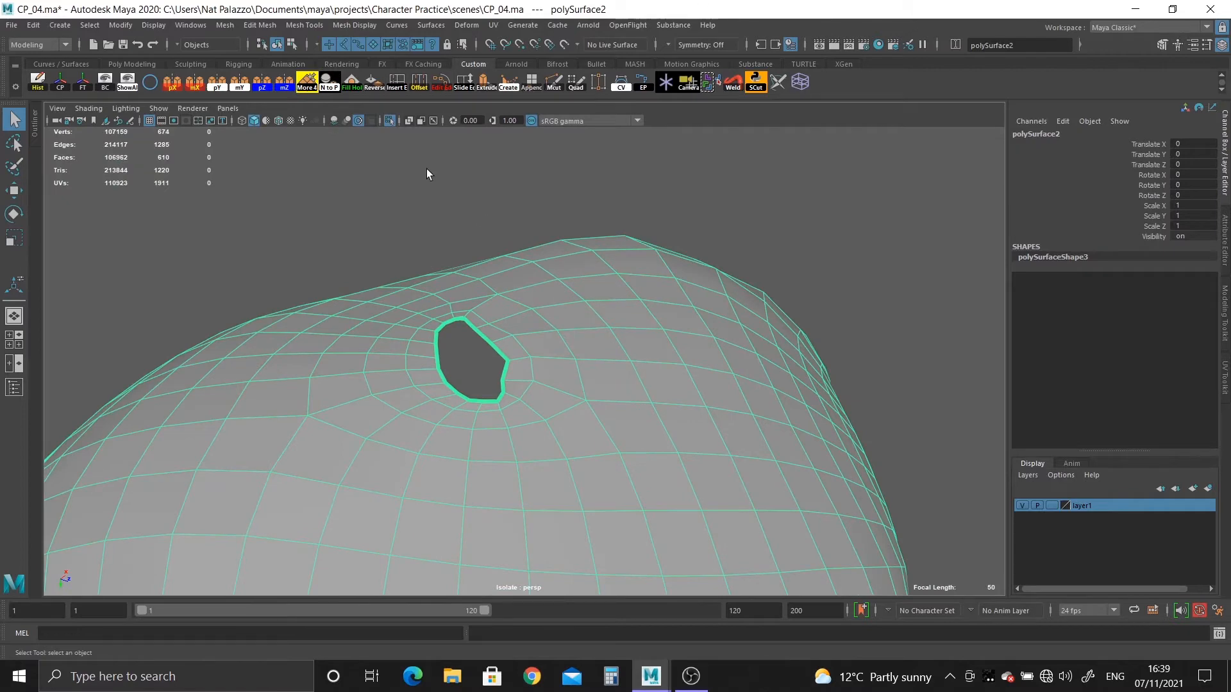
pyautogui.click(390, 121)
pyautogui.keyDown('alt'); pyautogui.moveTo(664, 426); pyautogui.dragTo(486, 308, button='right'); pyautogui.keyUp('alt')
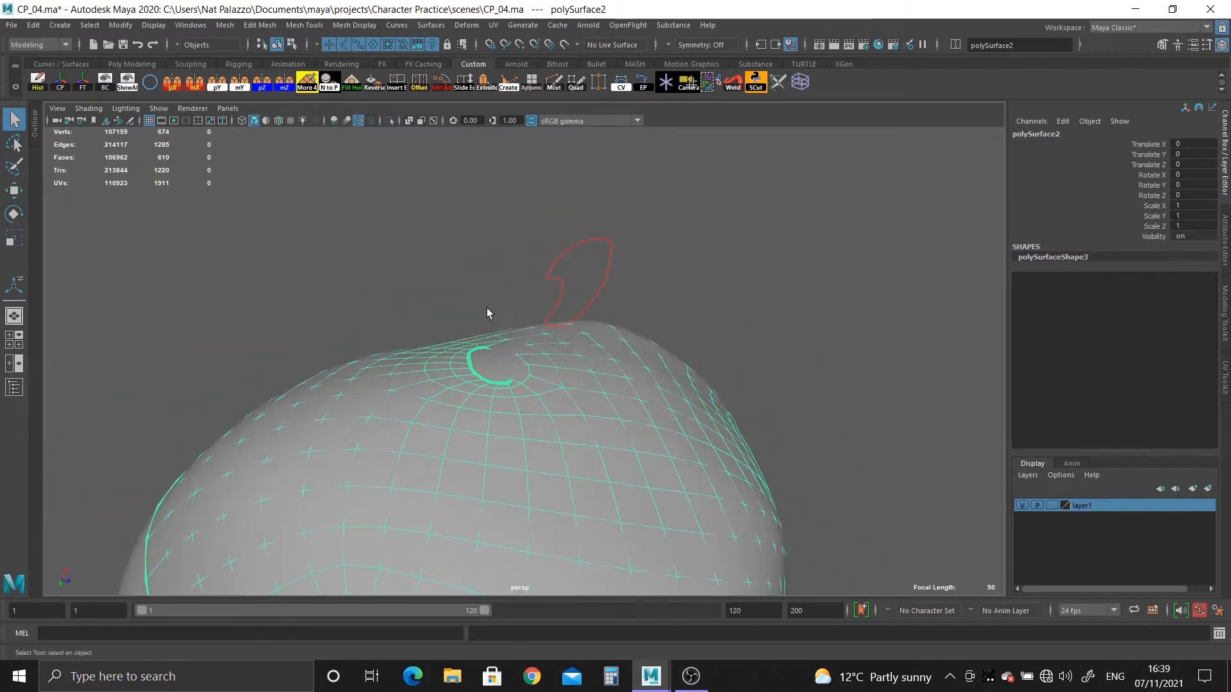
pyautogui.click(490, 359)
pyautogui.click(561, 314)
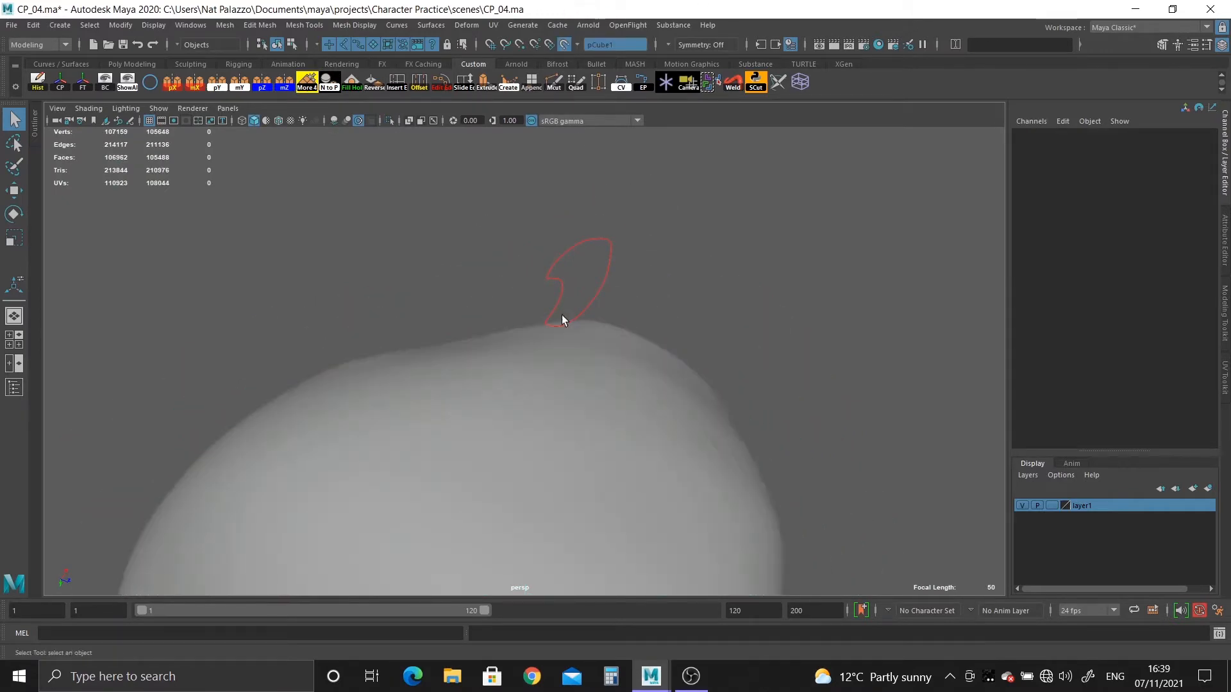
# Start Quad Draw on the retopologized head mesh to work on the topology around the ear opening.
pyautogui.click(625, 383)
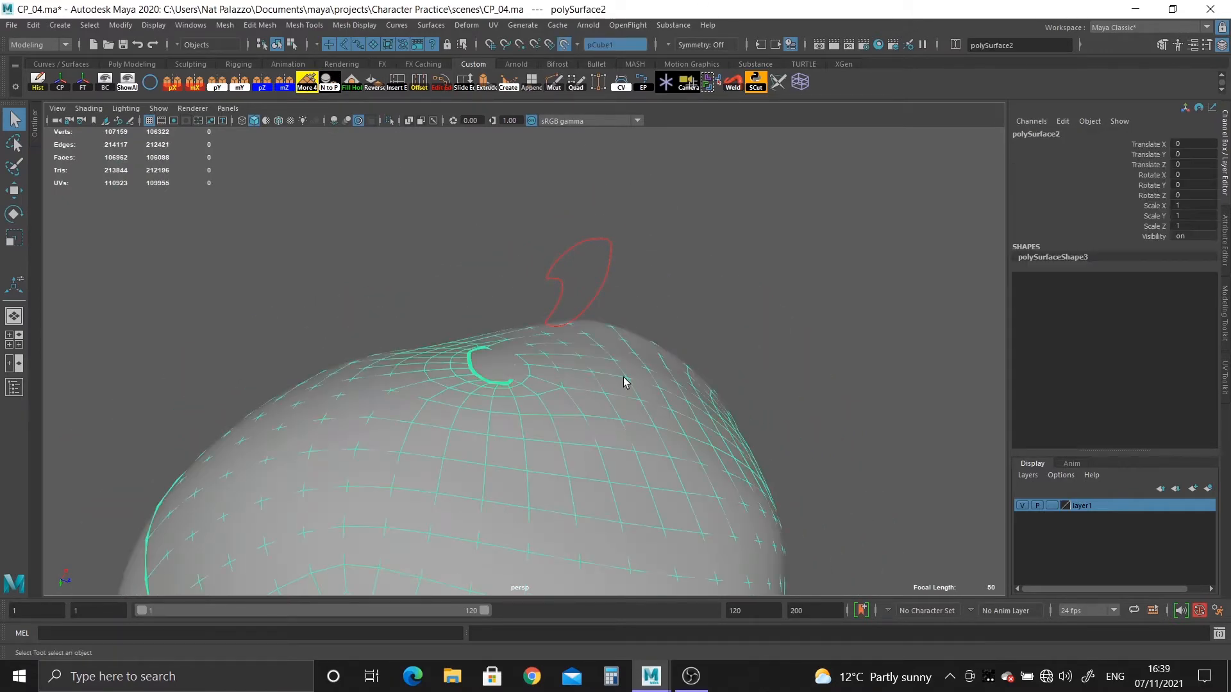
pyautogui.click(577, 88)
pyautogui.keyDown('alt'); pyautogui.moveTo(503, 387); pyautogui.dragTo(495, 443); pyautogui.keyUp('alt')
pyautogui.keyDown('alt'); pyautogui.moveTo(494, 442); pyautogui.dragTo(544, 432, button='right'); pyautogui.keyUp('alt')
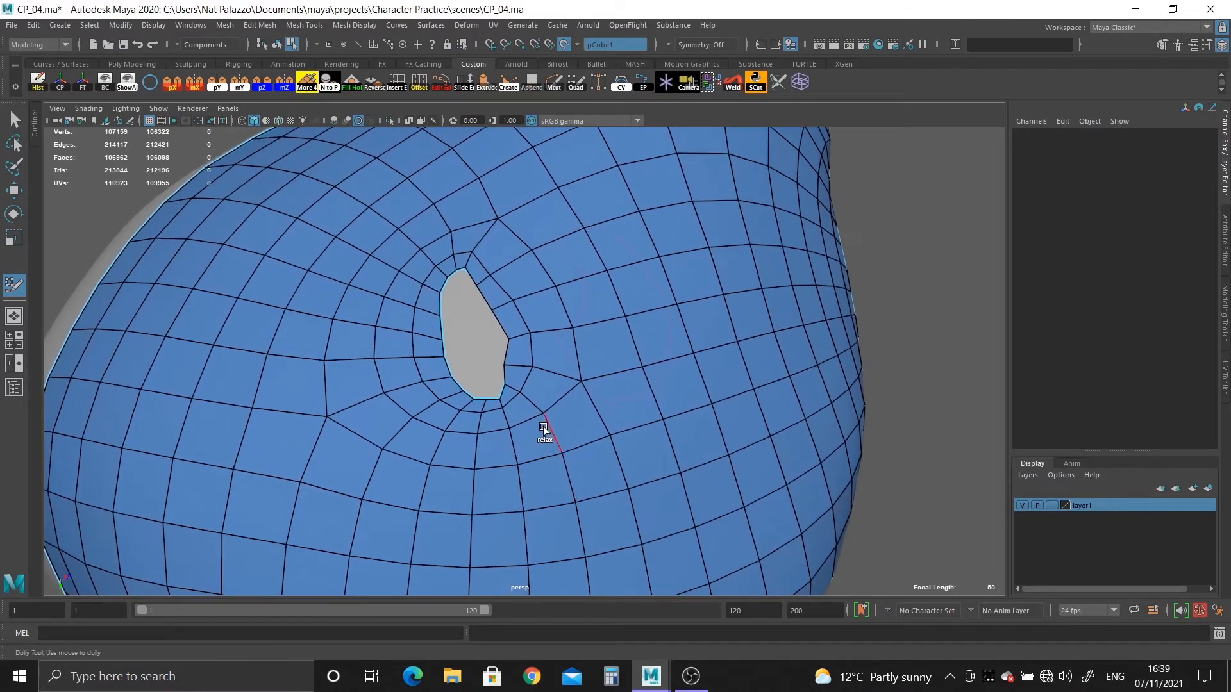
pyautogui.keyDown('alt'); pyautogui.moveTo(544, 432); pyautogui.dragTo(550, 462, button='middle'); pyautogui.keyUp('alt')
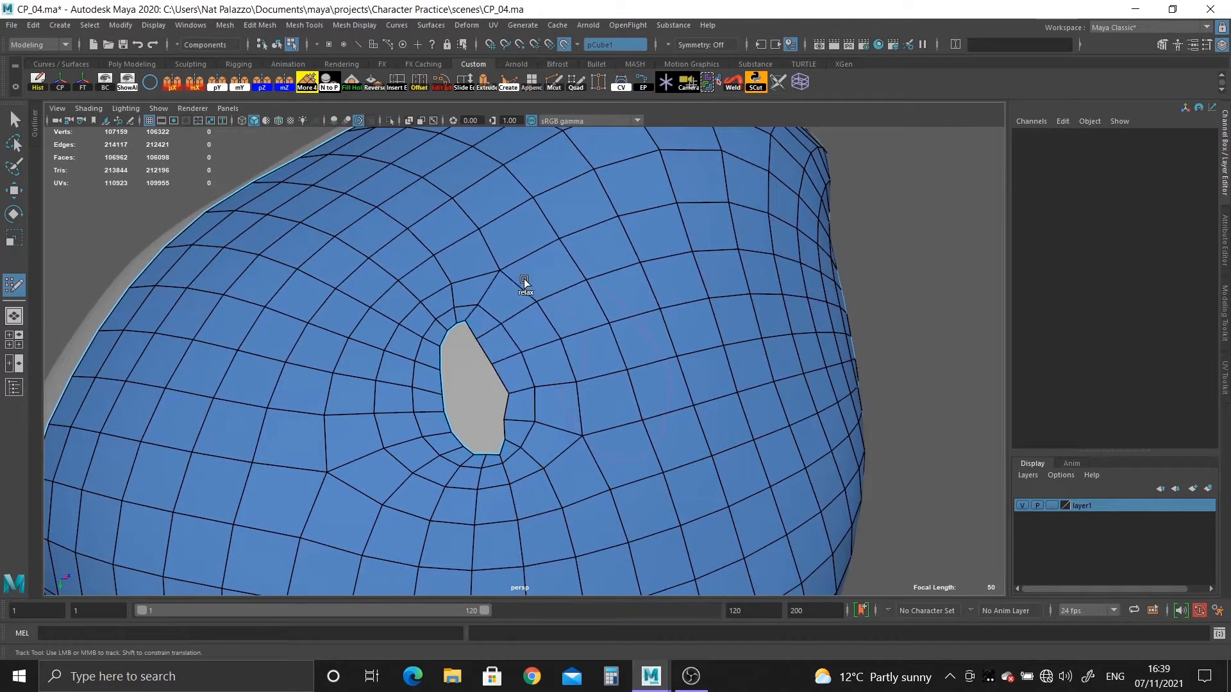
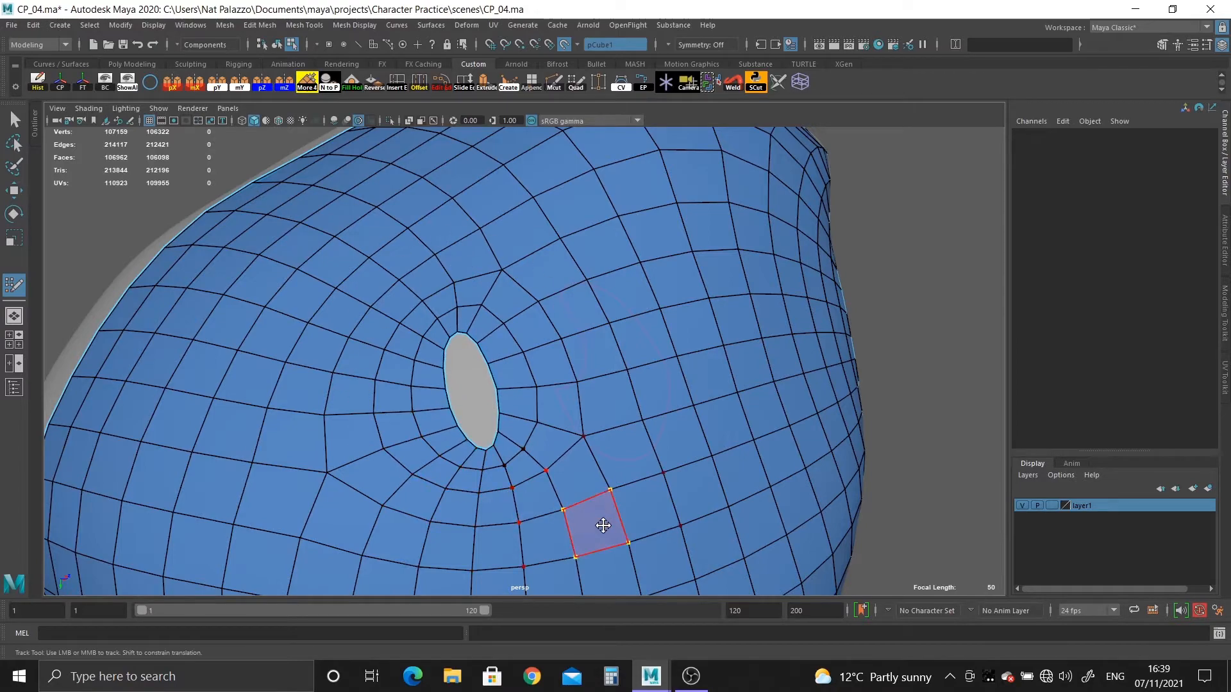
# Relax the quads around the ear opening and across the neighbouring side of the head with Quad Draw.
pyautogui.keyDown('alt'); pyautogui.moveTo(601, 522); pyautogui.dragTo(591, 384); pyautogui.keyUp('alt')
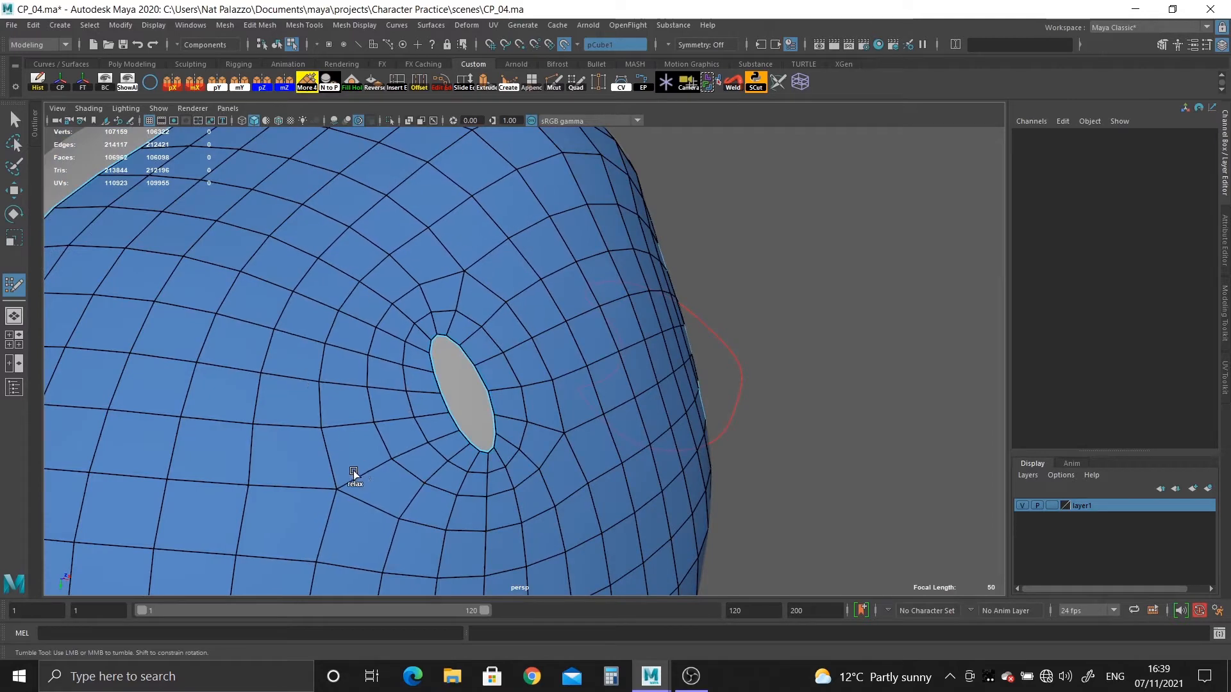
pyautogui.keyDown('alt'); pyautogui.moveTo(352, 475); pyautogui.dragTo(432, 516); pyautogui.keyUp('alt')
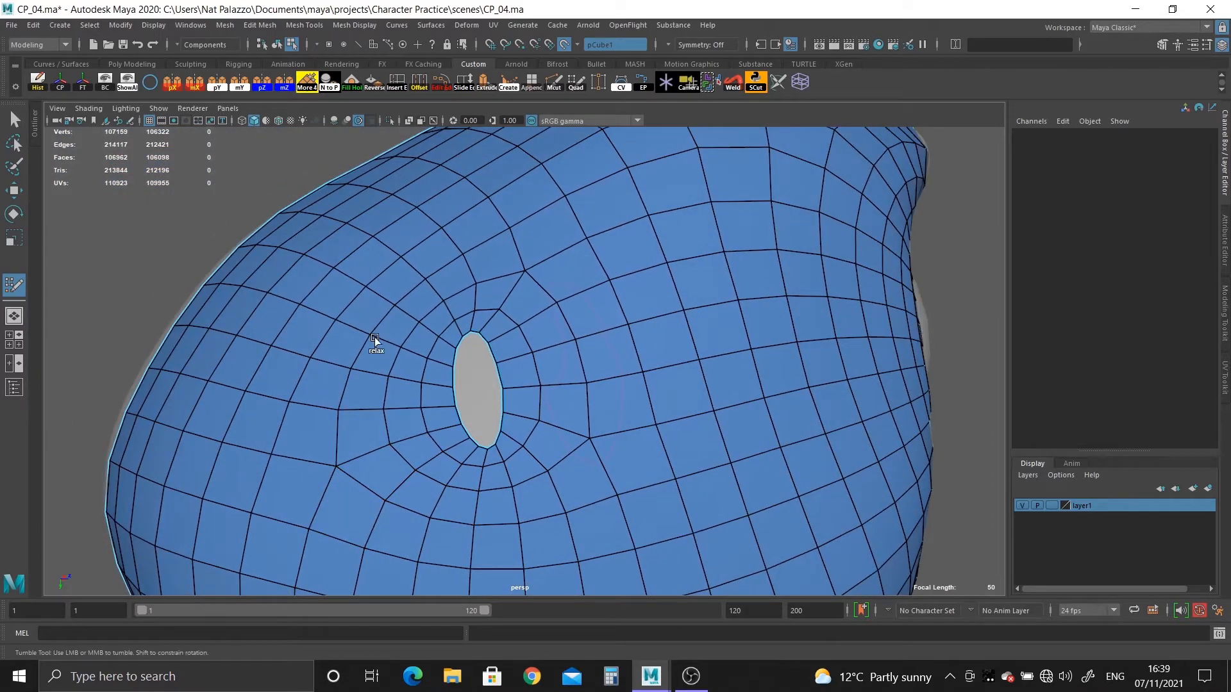
pyautogui.keyDown('alt'); pyautogui.moveTo(578, 193); pyautogui.dragTo(483, 245, button='right'); pyautogui.keyUp('alt')
pyautogui.keyDown('alt'); pyautogui.moveTo(549, 483); pyautogui.dragTo(536, 481); pyautogui.keyUp('alt')
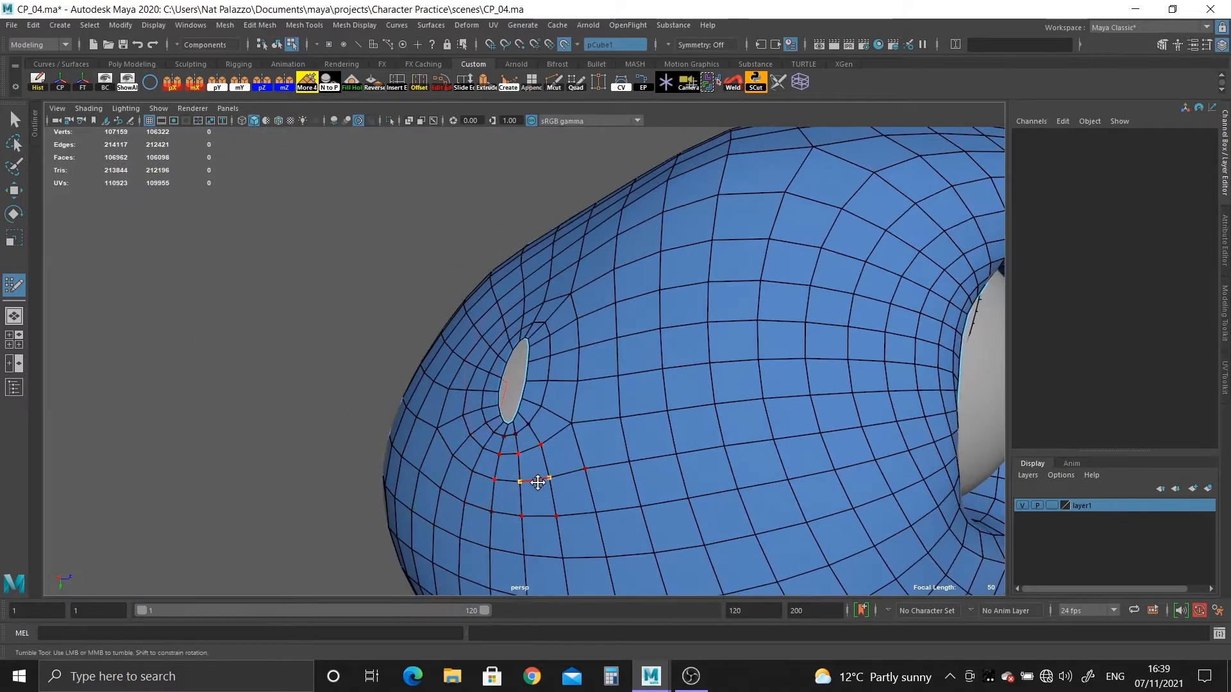
pyautogui.keyDown('alt'); pyautogui.moveTo(536, 481); pyautogui.dragTo(618, 477, button='right'); pyautogui.keyUp('alt')
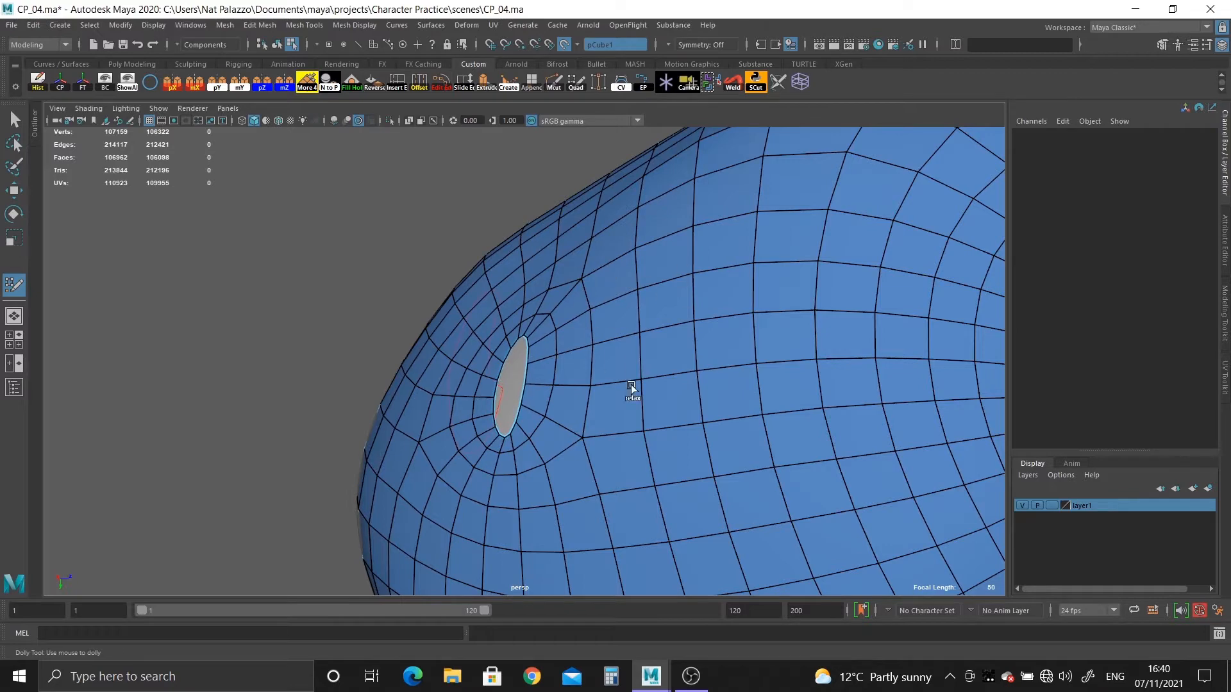
pyautogui.keyDown('alt'); pyautogui.moveTo(401, 456); pyautogui.dragTo(475, 504); pyautogui.keyUp('alt')
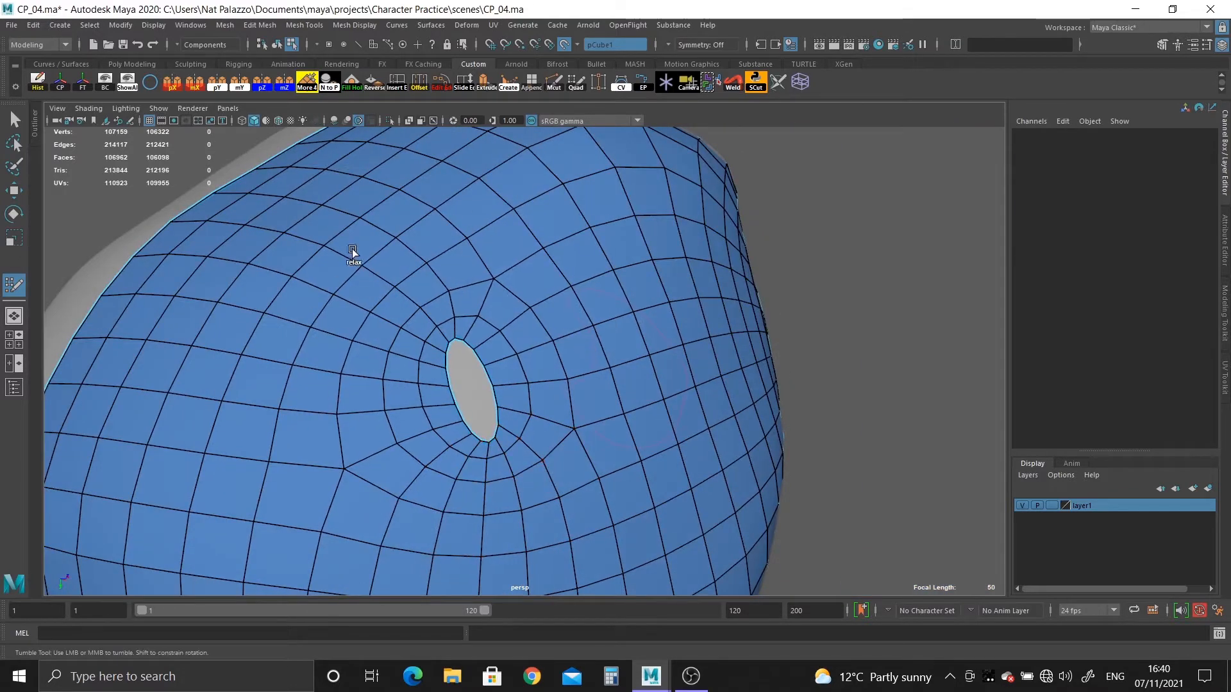
pyautogui.keyDown('alt'); pyautogui.moveTo(519, 208); pyautogui.dragTo(502, 228); pyautogui.keyUp('alt')
pyautogui.keyDown('alt'); pyautogui.moveTo(502, 228); pyautogui.dragTo(588, 322, button='middle'); pyautogui.keyUp('alt')
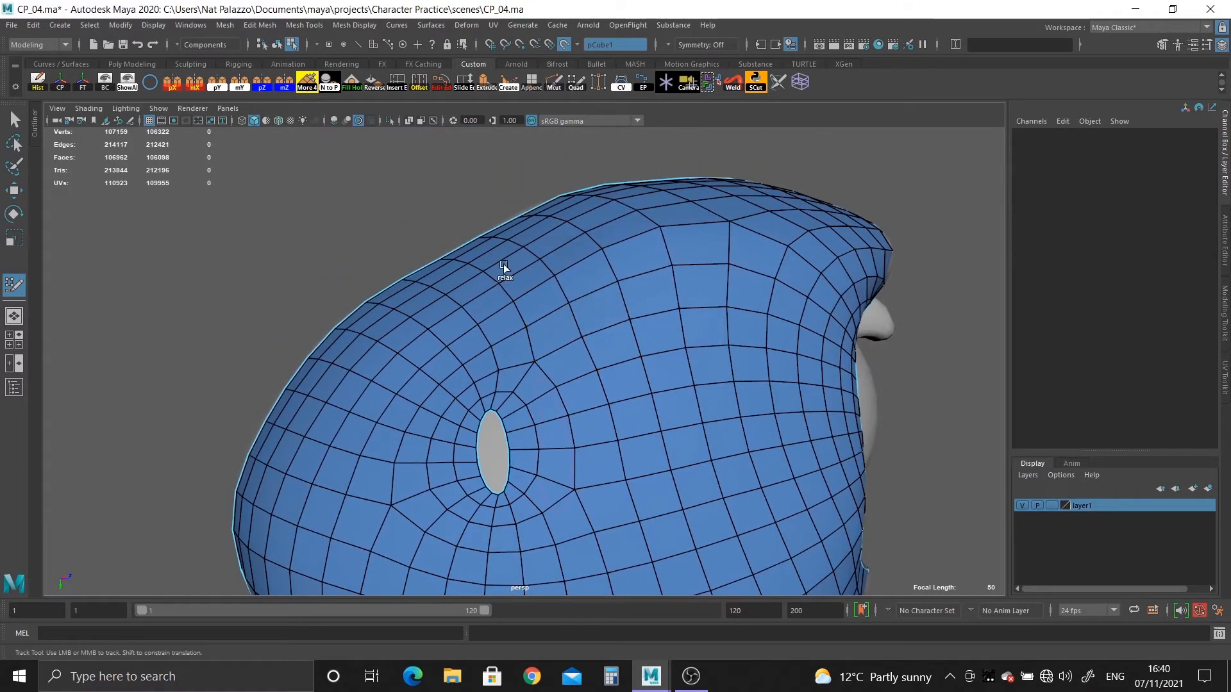
pyautogui.press('w')
pyautogui.click(683, 428)
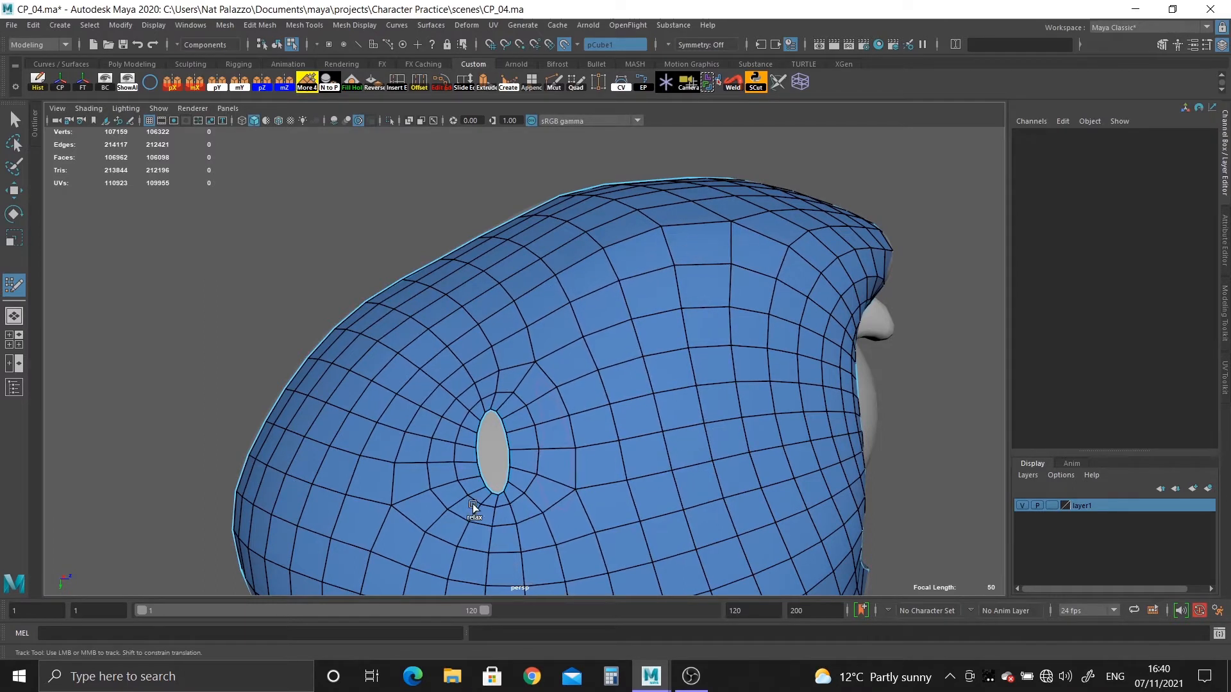
# Examine the edge flow around the ear opening and across the side and back of the head.
pyautogui.keyDown('alt'); pyautogui.moveTo(503, 510); pyautogui.dragTo(663, 225); pyautogui.keyUp('alt')
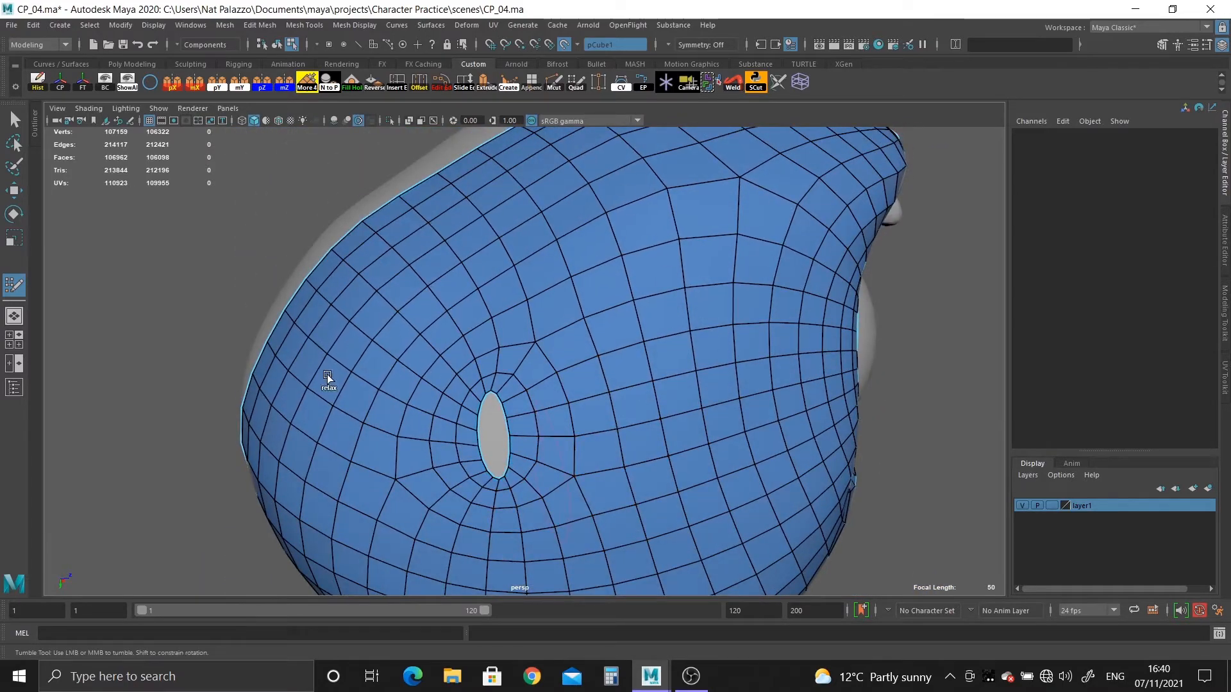
pyautogui.keyDown('alt'); pyautogui.moveTo(486, 547); pyautogui.dragTo(448, 487, button='right'); pyautogui.keyUp('alt')
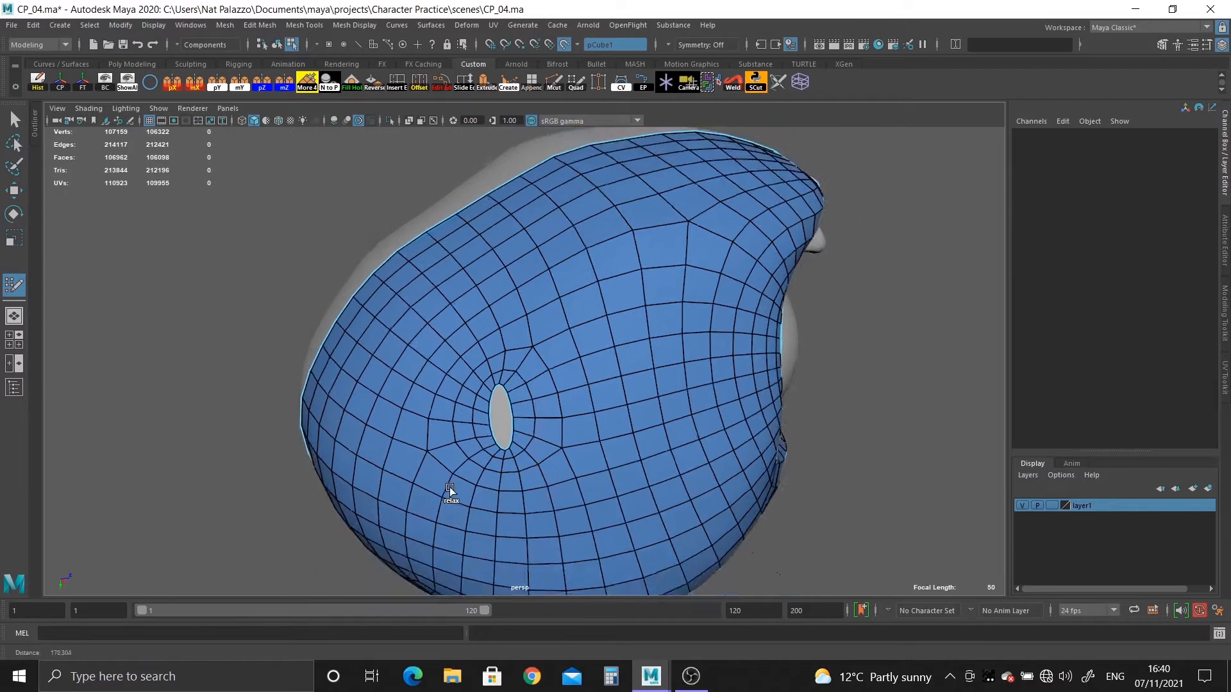
pyautogui.keyDown('alt'); pyautogui.moveTo(448, 487); pyautogui.dragTo(464, 437); pyautogui.keyUp('alt')
pyautogui.keyDown('alt'); pyautogui.moveTo(464, 437); pyautogui.dragTo(464, 368, button='middle'); pyautogui.keyUp('alt')
pyautogui.moveTo(438, 434)
pyautogui.keyDown('shift'); pyautogui.mouseDown()
pyautogui.moveTo(385, 448)
pyautogui.moveTo(617, 464)
pyautogui.moveTo(667, 412)
pyautogui.moveTo(630, 264)
pyautogui.mouseUp(); pyautogui.keyUp('shift')
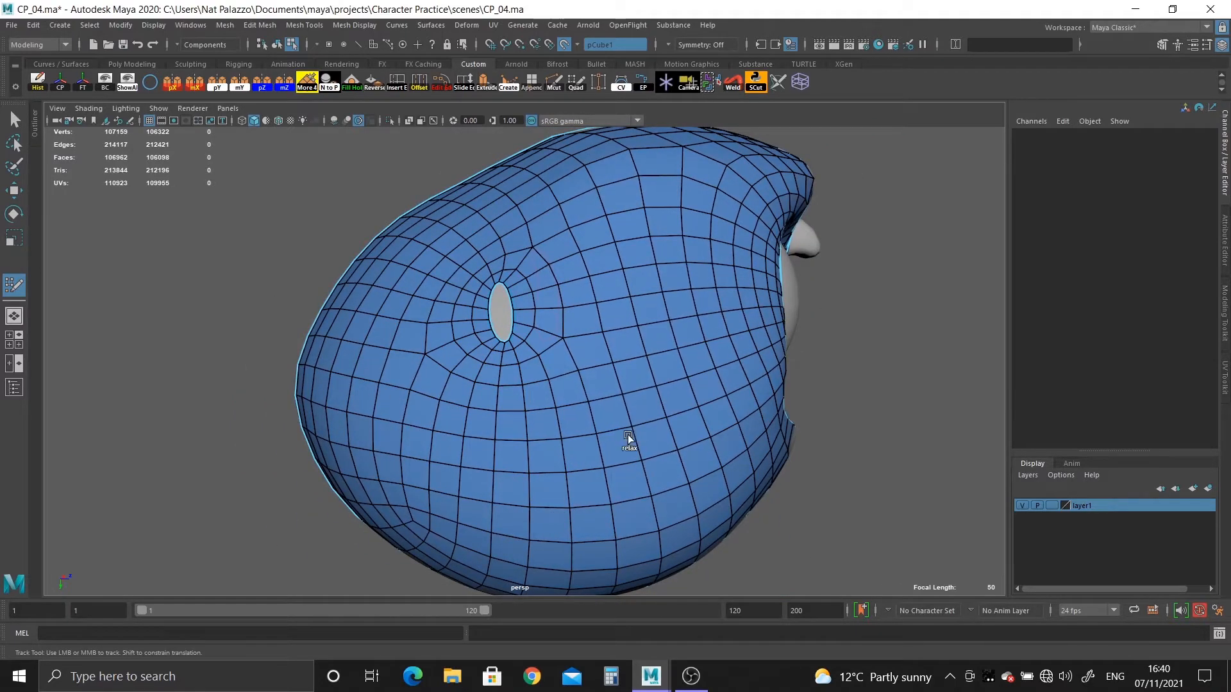
pyautogui.keyDown('alt'); pyautogui.moveTo(587, 455); pyautogui.dragTo(526, 394); pyautogui.keyUp('alt')
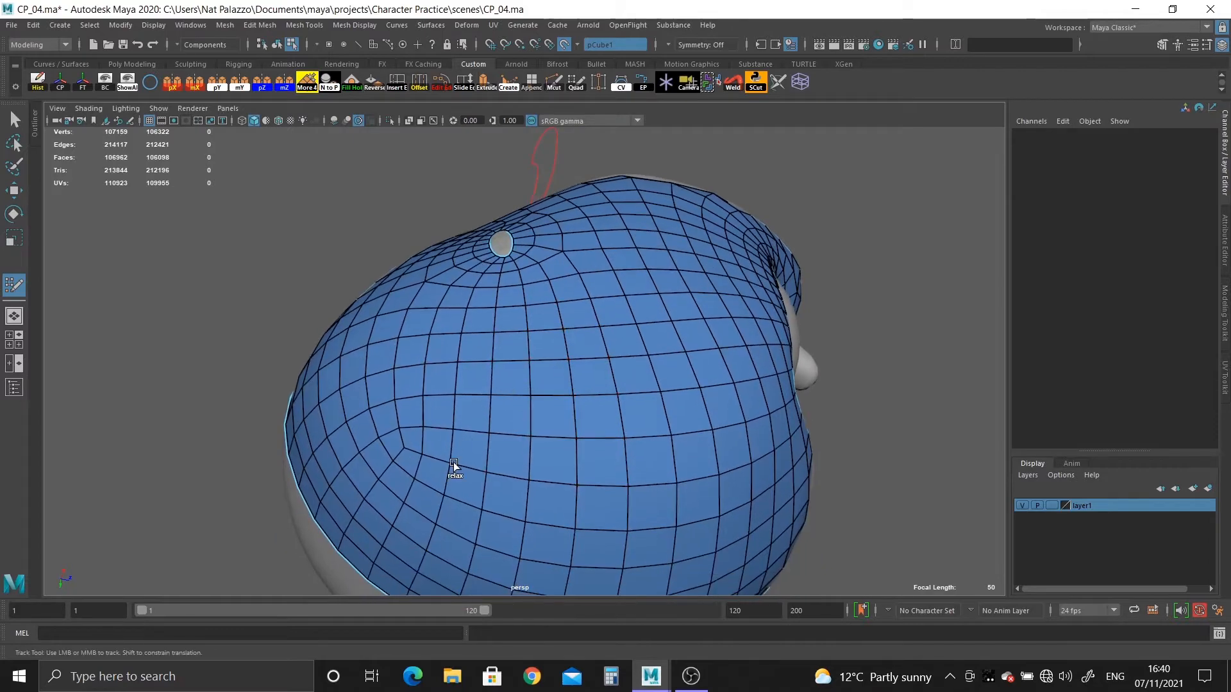
pyautogui.keyDown('alt'); pyautogui.moveTo(621, 466); pyautogui.dragTo(476, 452); pyautogui.keyUp('alt')
pyautogui.keyDown('alt'); pyautogui.moveTo(476, 453); pyautogui.dragTo(573, 396, button='right'); pyautogui.keyUp('alt')
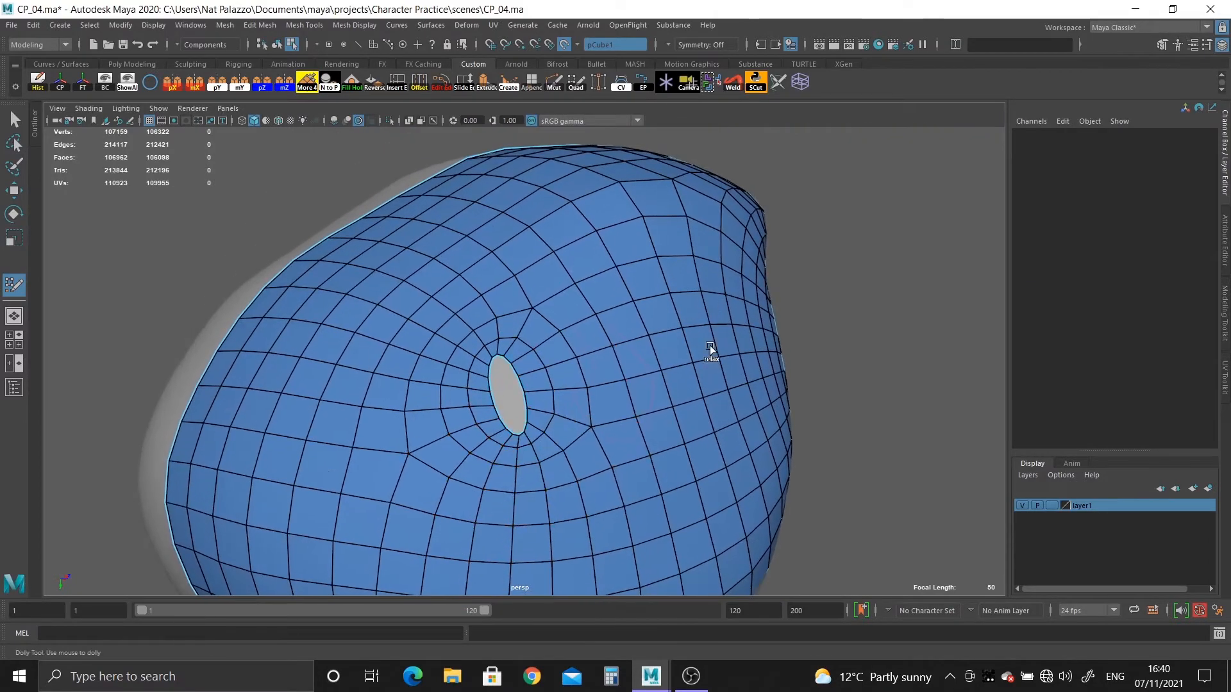
pyautogui.keyDown('alt'); pyautogui.moveTo(503, 359); pyautogui.dragTo(659, 215, button='right'); pyautogui.keyUp('alt')
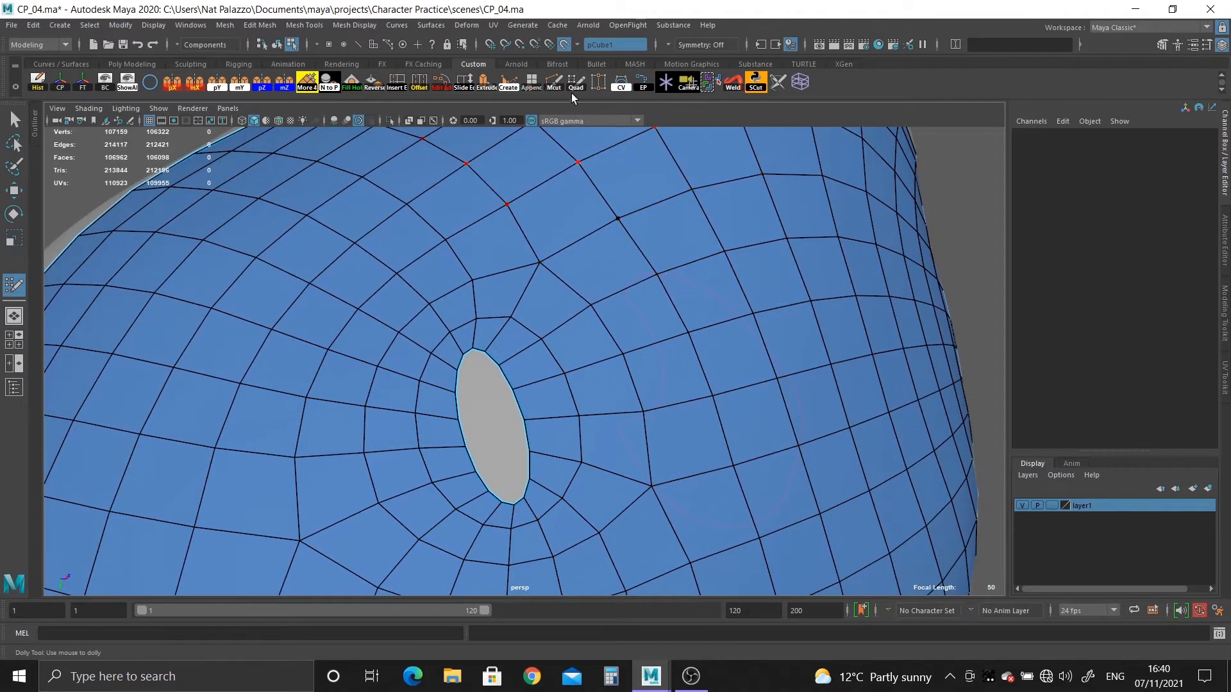
# Restart Quad Draw and insert an edge loop between the ear opening's border and the first ring around it.
pyautogui.press('q')
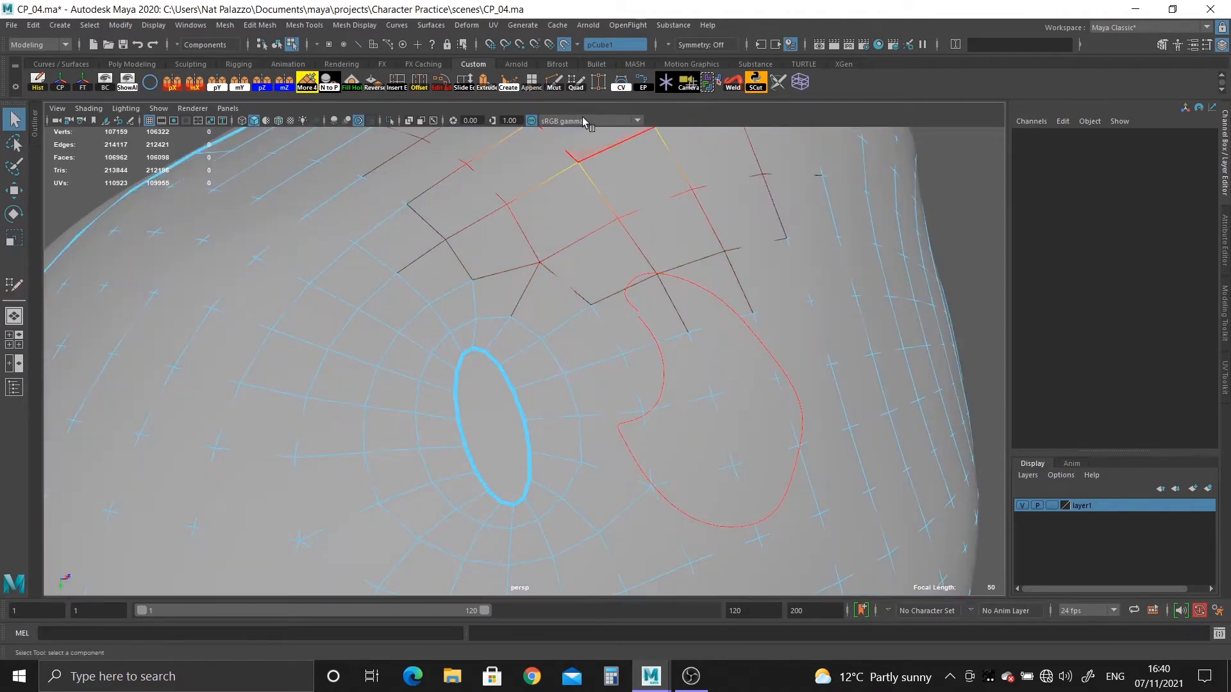
pyautogui.press('y')
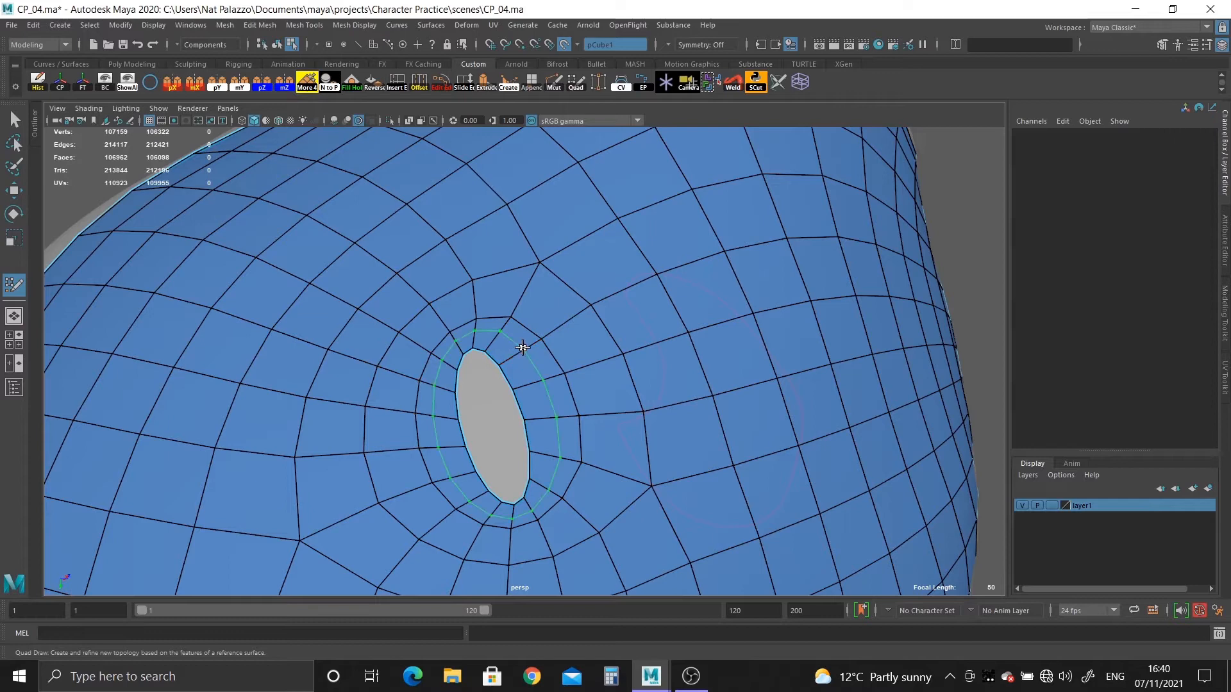
pyautogui.keyDown('ctrl'); pyautogui.click(515, 348); pyautogui.keyUp('ctrl')
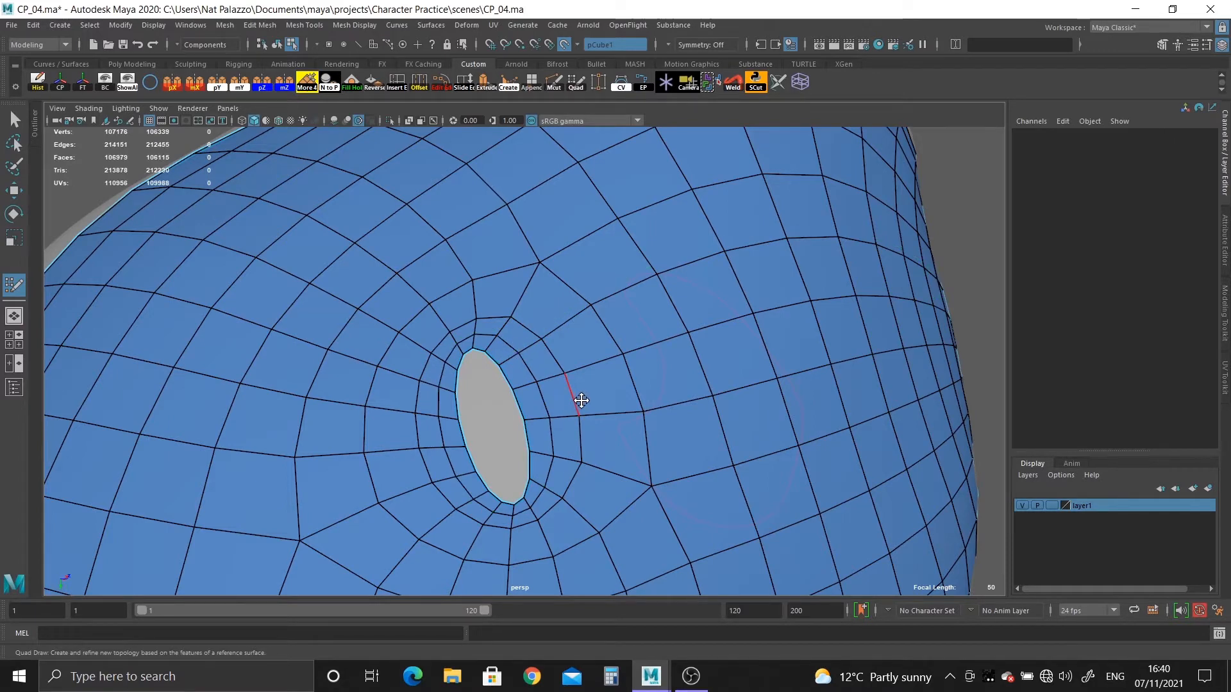
# Relax the inserted loop and the neighbouring rings so the quads around the ear opening are evenly spaced.
pyautogui.keyDown('alt'); pyautogui.moveTo(579, 410); pyautogui.dragTo(652, 524, button='right'); pyautogui.keyUp('alt')
pyautogui.keyDown('alt'); pyautogui.moveTo(613, 496); pyautogui.dragTo(614, 391, button='middle'); pyautogui.keyUp('alt')
pyautogui.keyDown('alt'); pyautogui.moveTo(614, 391); pyautogui.dragTo(502, 398, button='right'); pyautogui.keyUp('alt')
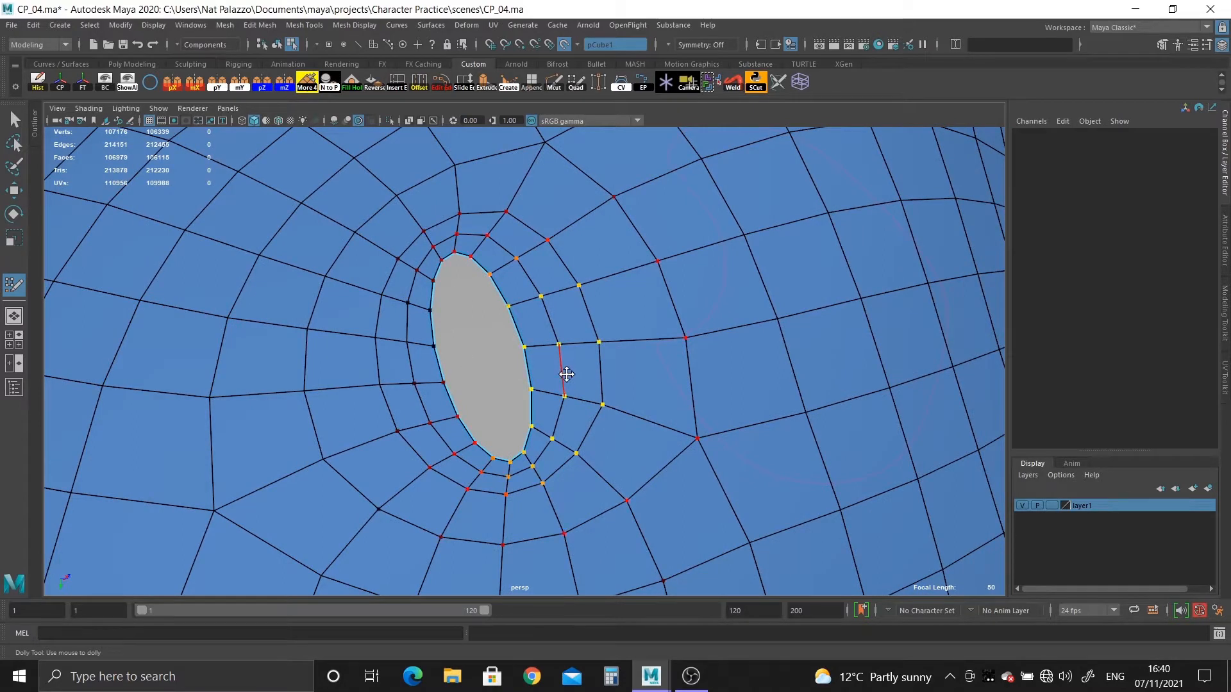
pyautogui.moveTo(567, 373)
pyautogui.keyDown('shift'); pyautogui.mouseDown()
pyautogui.moveTo(555, 295)
pyautogui.moveTo(409, 225)
pyautogui.moveTo(598, 412)
pyautogui.moveTo(384, 201)
pyautogui.moveTo(589, 508)
pyautogui.moveTo(626, 273)
pyautogui.moveTo(631, 359)
pyautogui.mouseUp(); pyautogui.keyUp('shift')
pyautogui.keyDown('alt'); pyautogui.moveTo(628, 382); pyautogui.dragTo(505, 365, button='right'); pyautogui.keyUp('alt')
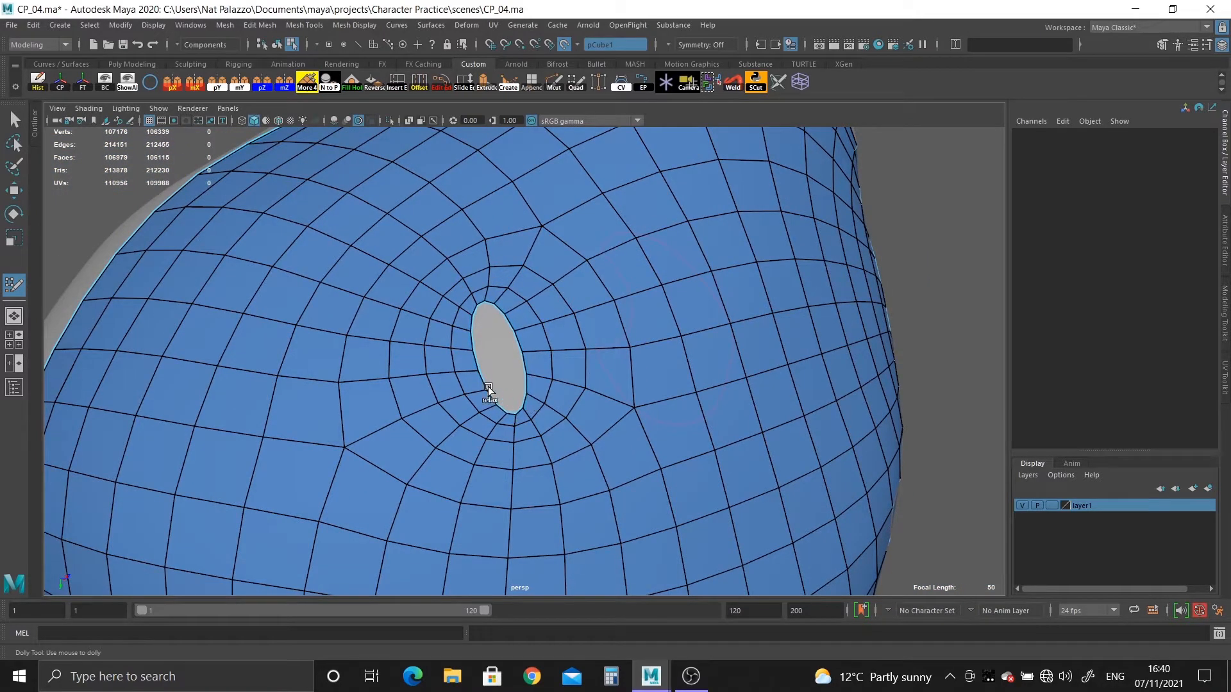
pyautogui.moveTo(451, 267)
pyautogui.keyDown('shift'); pyautogui.mouseDown()
pyautogui.moveTo(371, 282)
pyautogui.moveTo(541, 194)
pyautogui.moveTo(673, 224)
pyautogui.mouseUp(); pyautogui.keyUp('shift')
pyautogui.keyDown('alt'); pyautogui.moveTo(578, 450); pyautogui.dragTo(503, 436); pyautogui.keyUp('alt')
pyautogui.keyDown('alt'); pyautogui.moveTo(503, 436); pyautogui.dragTo(440, 339, button='right'); pyautogui.keyUp('alt')
pyautogui.keyDown('alt'); pyautogui.moveTo(440, 339); pyautogui.dragTo(444, 405); pyautogui.keyUp('alt')
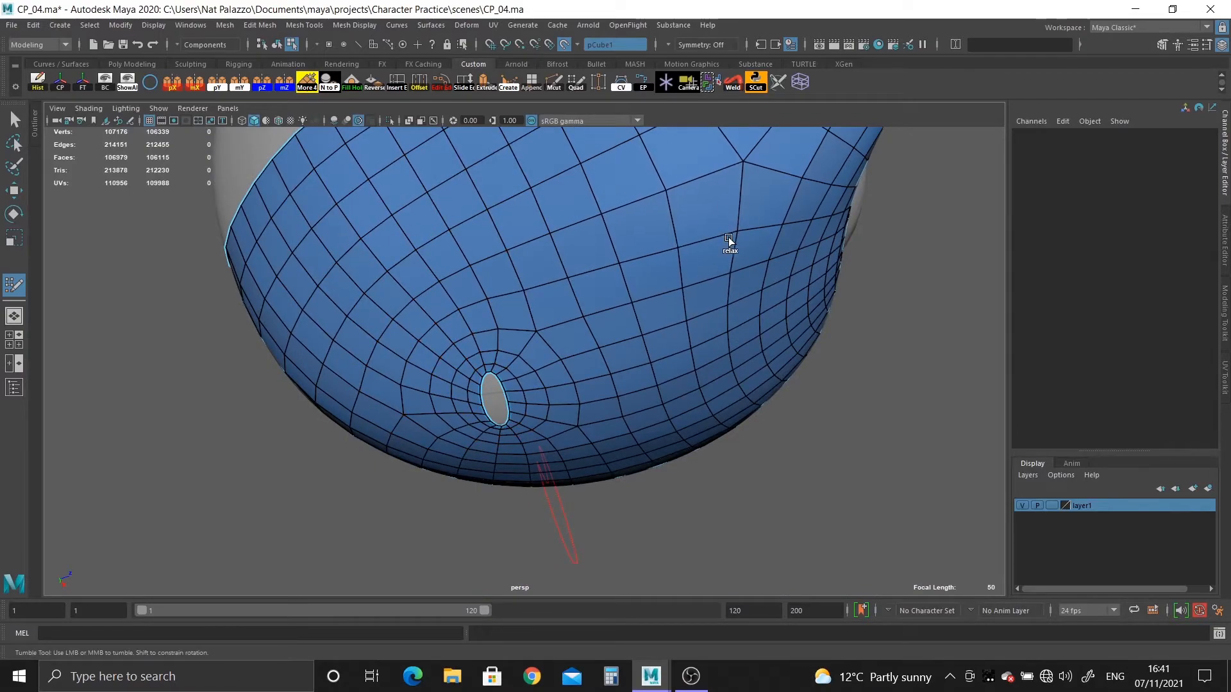
pyautogui.keyDown('alt'); pyautogui.moveTo(684, 332); pyautogui.dragTo(590, 310); pyautogui.keyUp('alt')
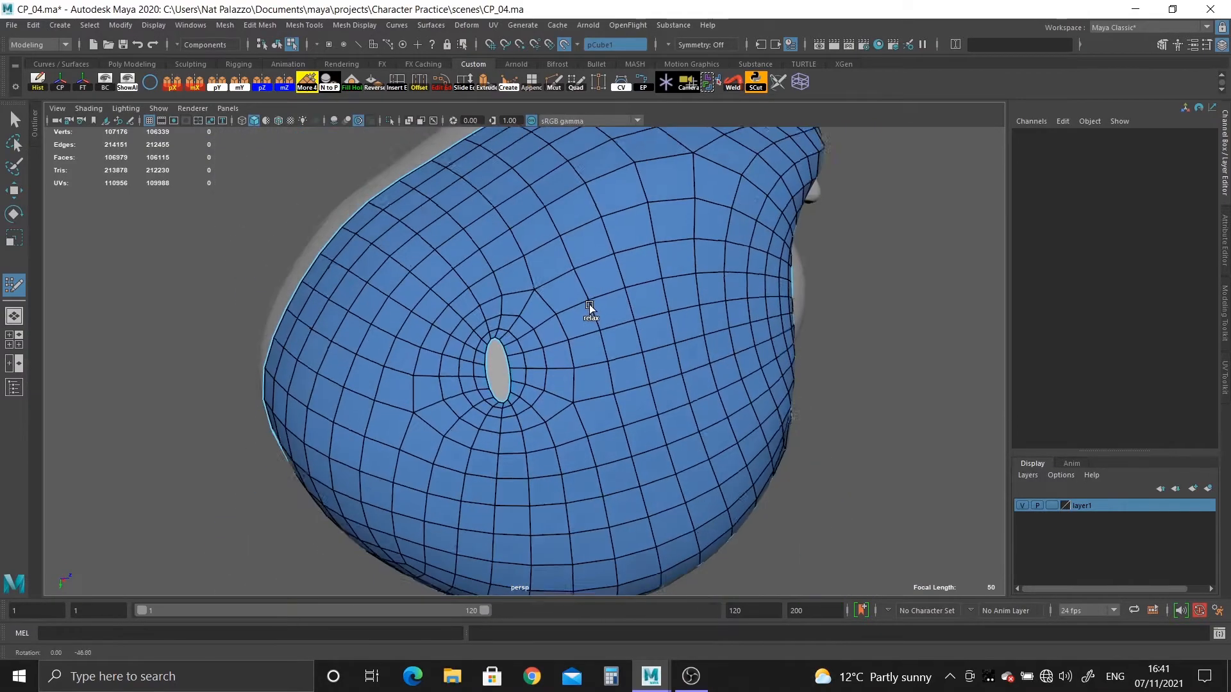
pyautogui.keyDown('alt'); pyautogui.moveTo(591, 310); pyautogui.dragTo(637, 529, button='right'); pyautogui.keyUp('alt')
# Leave Quad Draw, turn off the live surface and hide the high-resolution sculpt pCube1.
pyautogui.click(14, 119)
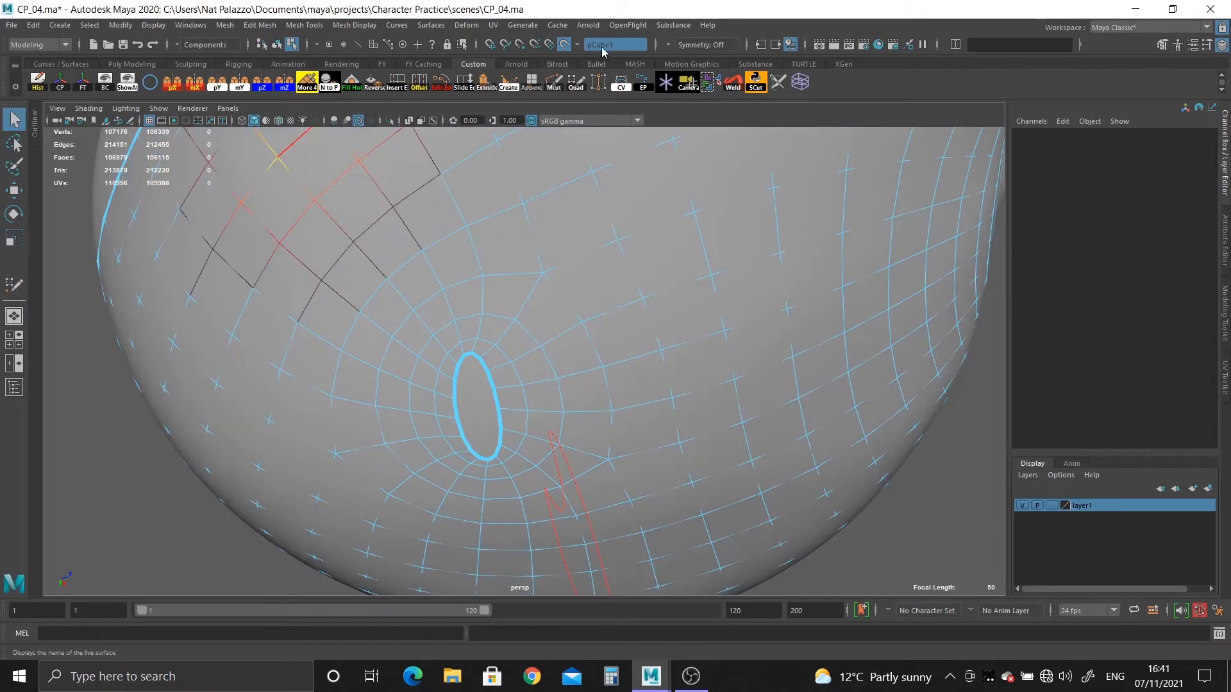
pyautogui.click(562, 41)
pyautogui.moveTo(489, 289); pyautogui.dragTo(525, 248, button='right')
pyautogui.click(528, 288)
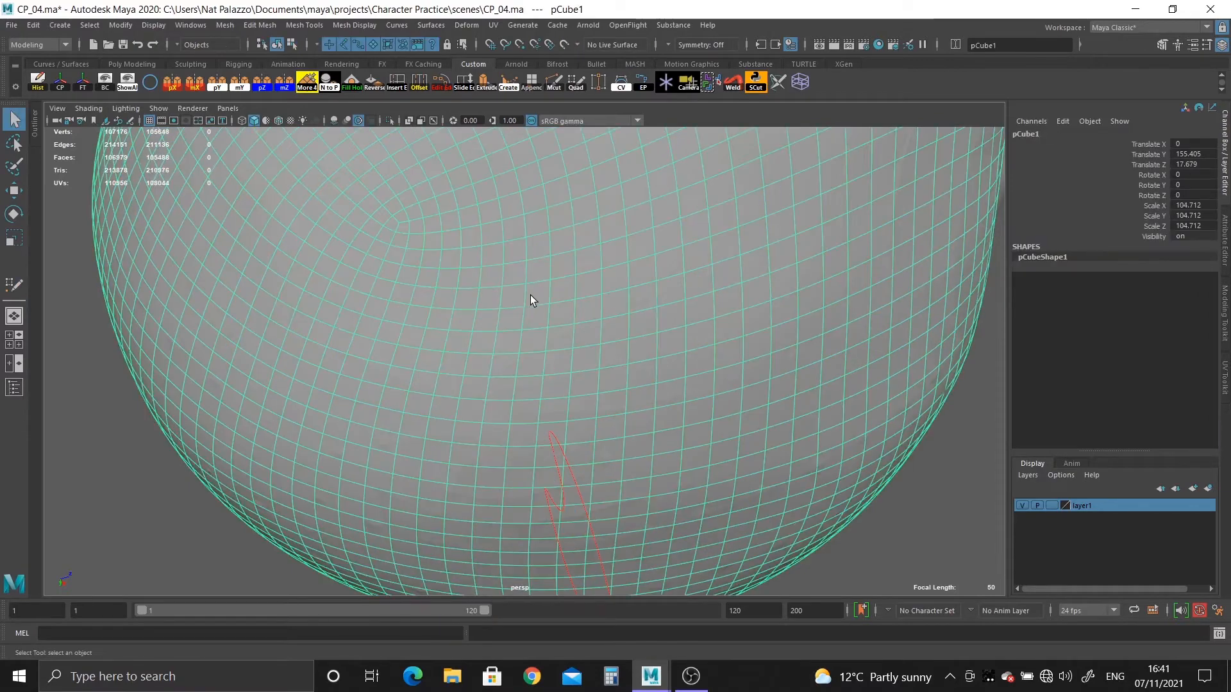
pyautogui.keyDown('alt'); pyautogui.moveTo(529, 295); pyautogui.dragTo(340, 159, button='right'); pyautogui.keyUp('alt')
pyautogui.keyDown('alt'); pyautogui.moveTo(339, 160); pyautogui.dragTo(499, 67); pyautogui.keyUp('alt')
pyautogui.hotkey('ctrl', 'h')
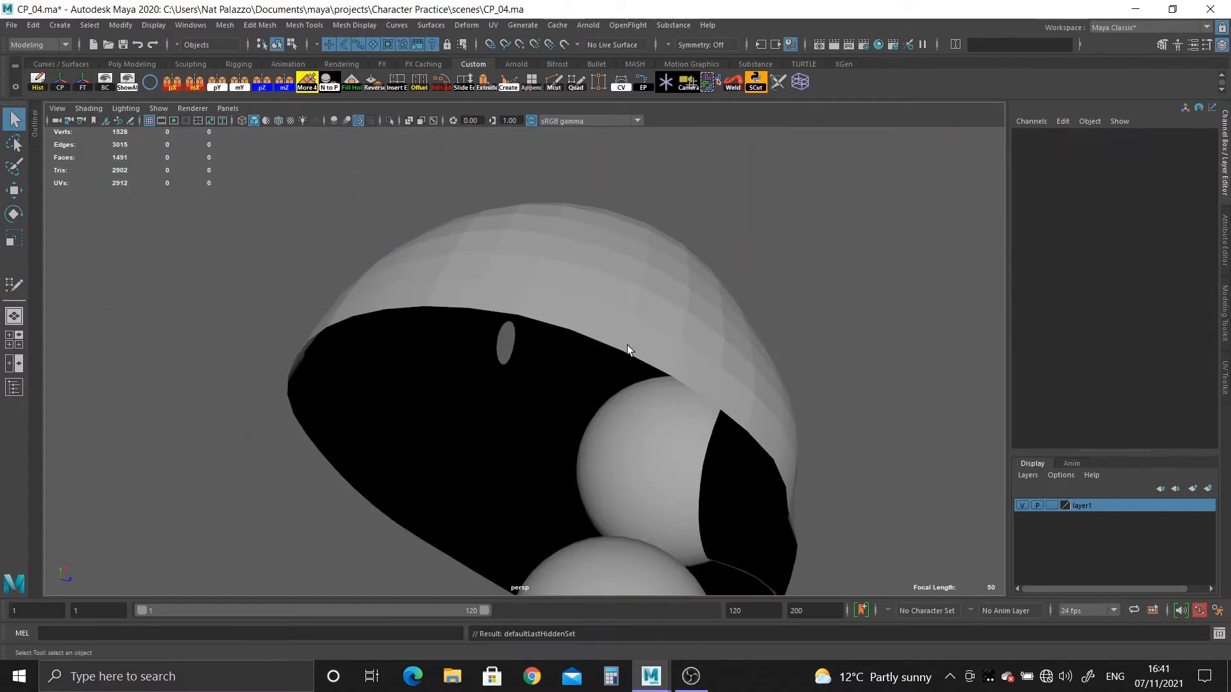
# Display the retopologized half-head mesh with smooth mesh preview and deselect it.
pyautogui.click(728, 336)
pyautogui.keyDown('alt'); pyautogui.moveTo(728, 336); pyautogui.dragTo(589, 470); pyautogui.keyUp('alt')
pyautogui.press('3')
pyautogui.click(850, 451)
pyautogui.keyDown('alt'); pyautogui.moveTo(729, 471); pyautogui.dragTo(571, 410); pyautogui.keyUp('alt')
# Bring back the hidden sculpt and show all other hidden objects, including the separated ear.
pyautogui.hotkey('ctrl', 'h')
pyautogui.click(568, 393)
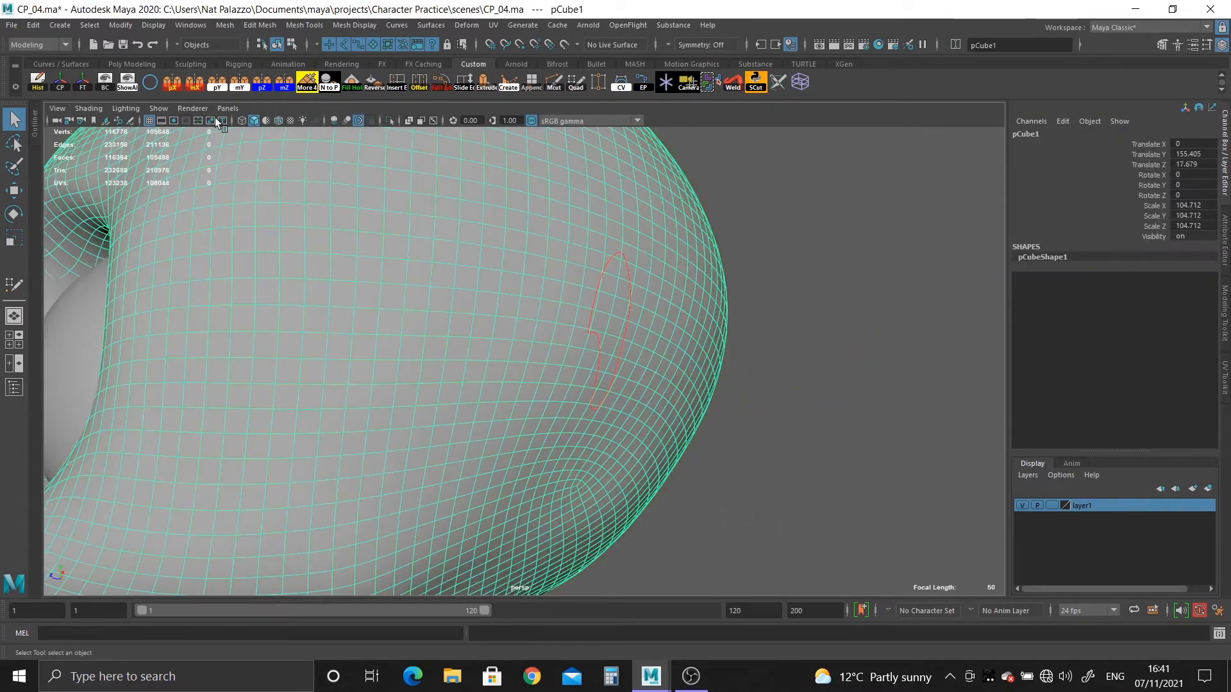
pyautogui.click(153, 29)
pyautogui.moveTo(174, 106)
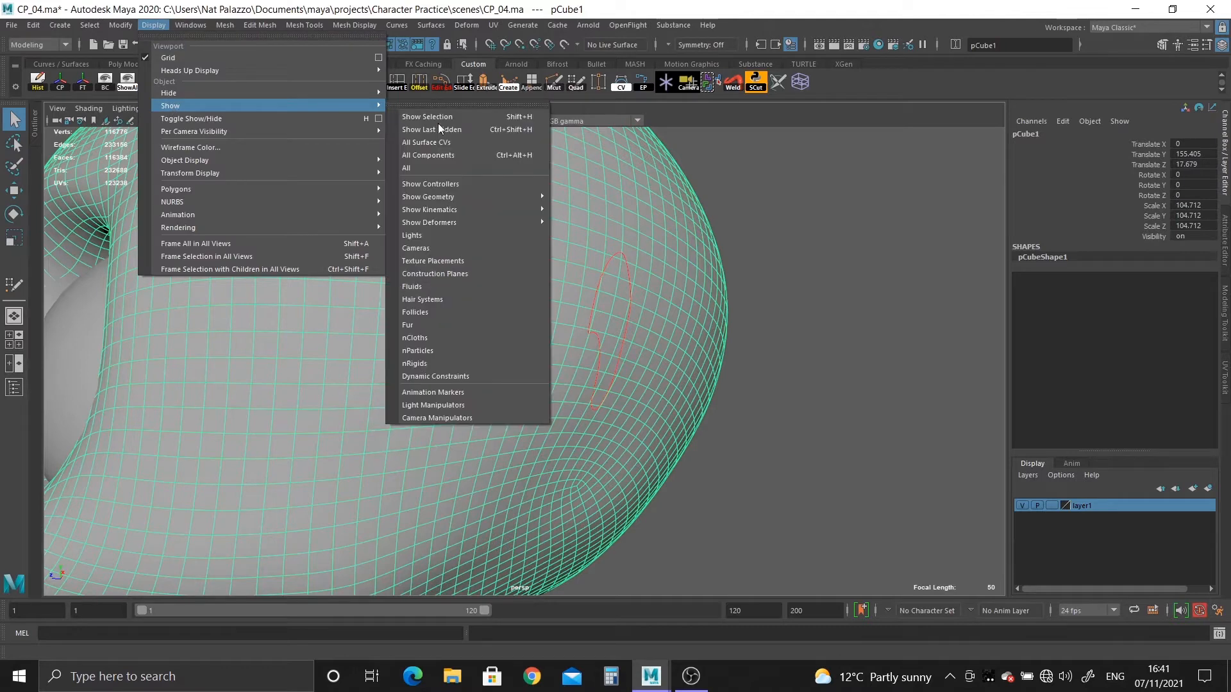
pyautogui.click(425, 168)
# Hide the high-resolution sculpt again to expose the ear's base against the opening in the head mesh.
pyautogui.click(616, 401)
pyautogui.keyDown('alt'); pyautogui.moveTo(616, 401); pyautogui.dragTo(598, 382); pyautogui.keyUp('alt')
pyautogui.keyDown('shift'); pyautogui.click(540, 379); pyautogui.keyUp('shift')
pyautogui.click(482, 368)
pyautogui.hotkey('ctrl', 'h')
pyautogui.keyDown('alt'); pyautogui.moveTo(598, 383); pyautogui.dragTo(880, 534, button='right'); pyautogui.keyUp('alt')
pyautogui.keyDown('alt'); pyautogui.moveTo(880, 534); pyautogui.dragTo(744, 403); pyautogui.keyUp('alt')
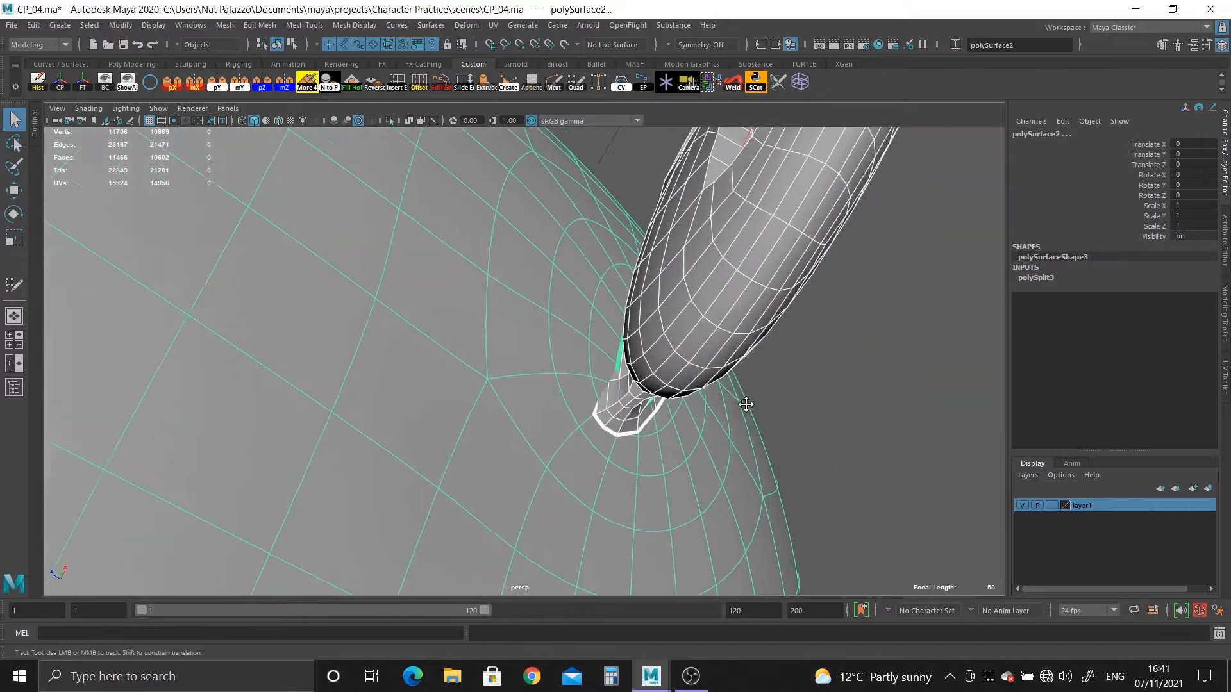
pyautogui.keyDown('alt'); pyautogui.moveTo(744, 403); pyautogui.dragTo(702, 464, button='right'); pyautogui.keyUp('alt')
pyautogui.keyDown('alt'); pyautogui.moveTo(703, 464); pyautogui.dragTo(708, 462); pyautogui.keyUp('alt')
# Delete the two edge loops running around the flared base of the ear mesh.
pyautogui.click(508, 322)
pyautogui.moveTo(508, 322); pyautogui.dragTo(507, 280, button='right')
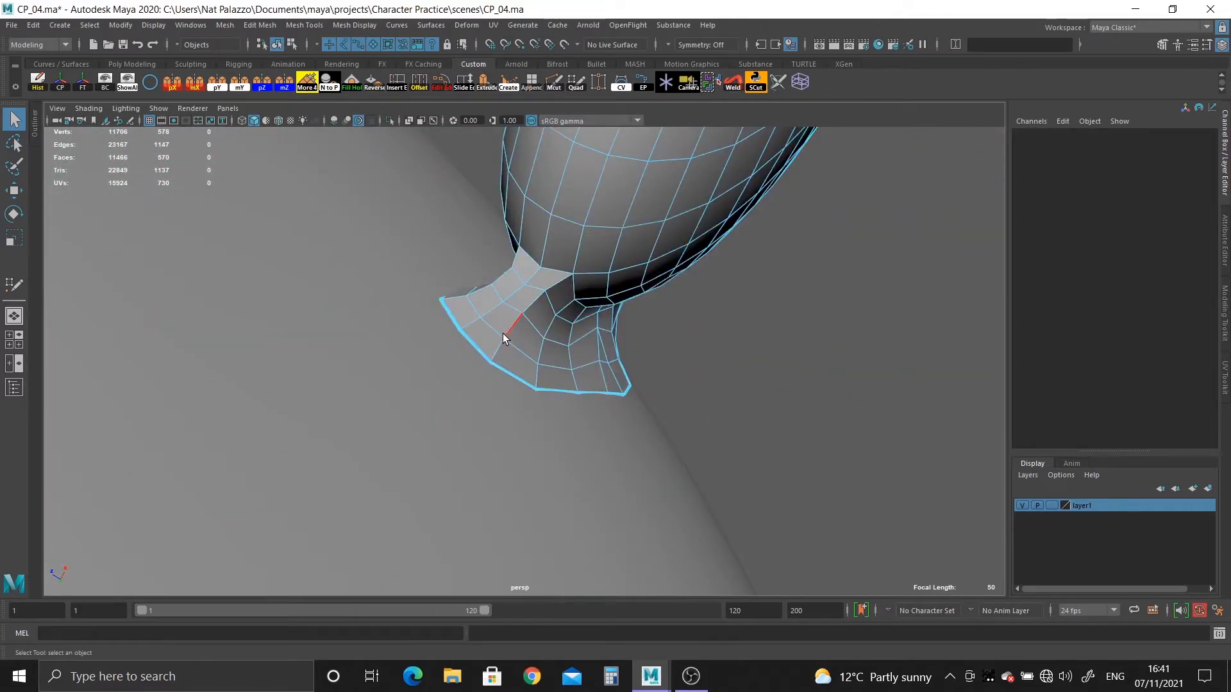
pyautogui.doubleClick(502, 336)
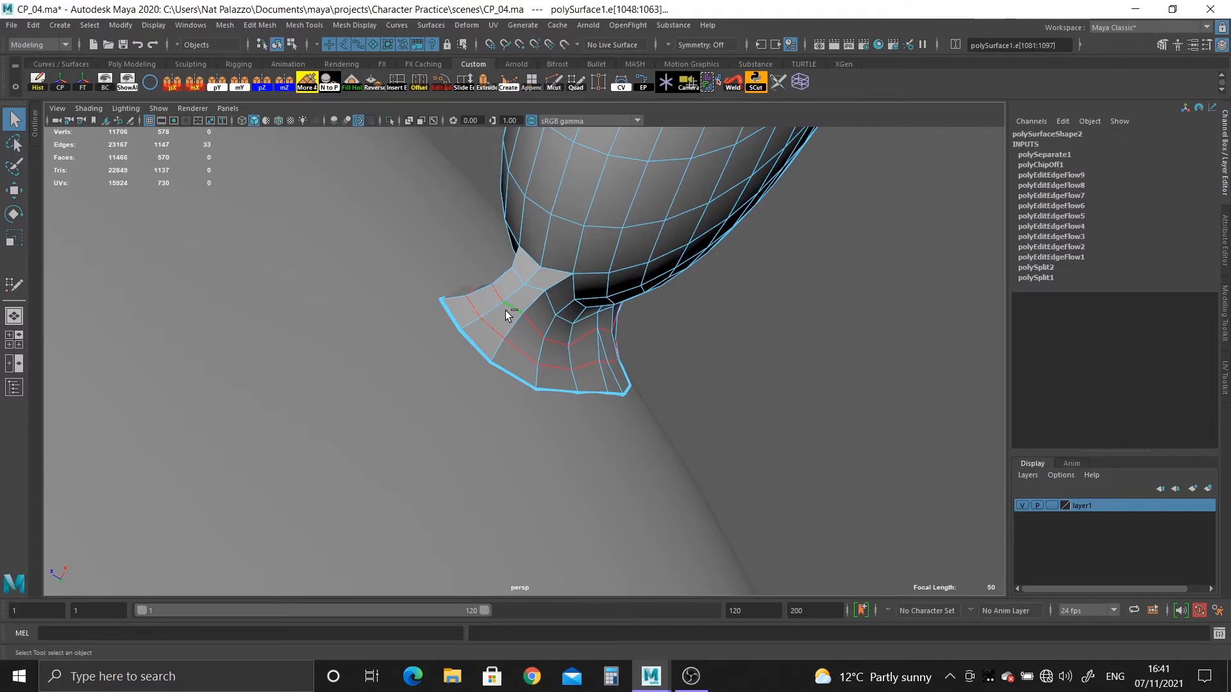
pyautogui.hotkey('ctrl', 'Delete')
# Isolate the ear mesh and delete the edge loop where its flared base meets the back of the ear.
pyautogui.moveTo(562, 221); pyautogui.dragTo(386, 113, button='right')
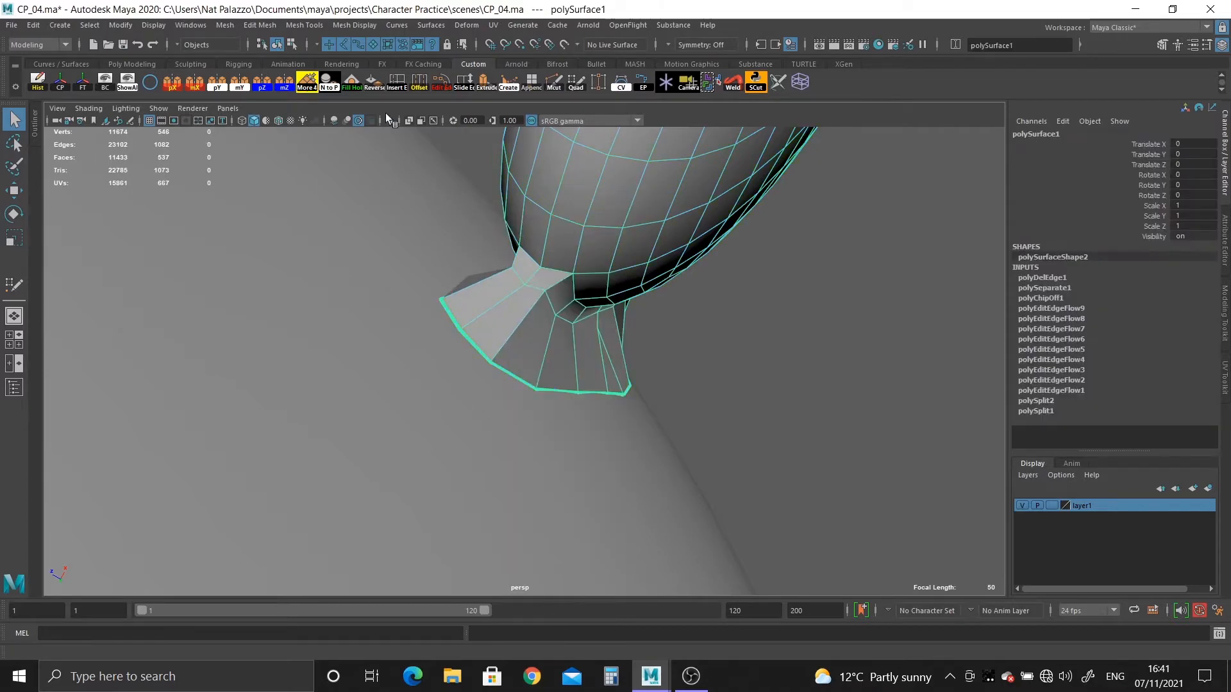
pyautogui.click(389, 122)
pyautogui.moveTo(411, 195)
pyautogui.keyDown('alt'); pyautogui.mouseDown()
pyautogui.moveTo(549, 366)
pyautogui.moveTo(630, 256)
pyautogui.moveTo(629, 385)
pyautogui.moveTo(689, 401)
pyautogui.moveTo(739, 483)
pyautogui.moveTo(665, 431)
pyautogui.moveTo(579, 459)
pyautogui.moveTo(588, 489)
pyautogui.moveTo(631, 532)
pyautogui.moveTo(568, 344)
pyautogui.moveTo(508, 335)
pyautogui.moveTo(676, 372)
pyautogui.moveTo(483, 324)
pyautogui.moveTo(659, 341)
pyautogui.moveTo(678, 303)
pyautogui.mouseUp(); pyautogui.keyUp('alt')
pyautogui.moveTo(698, 247); pyautogui.dragTo(706, 171, button='right')
pyautogui.doubleClick(714, 217)
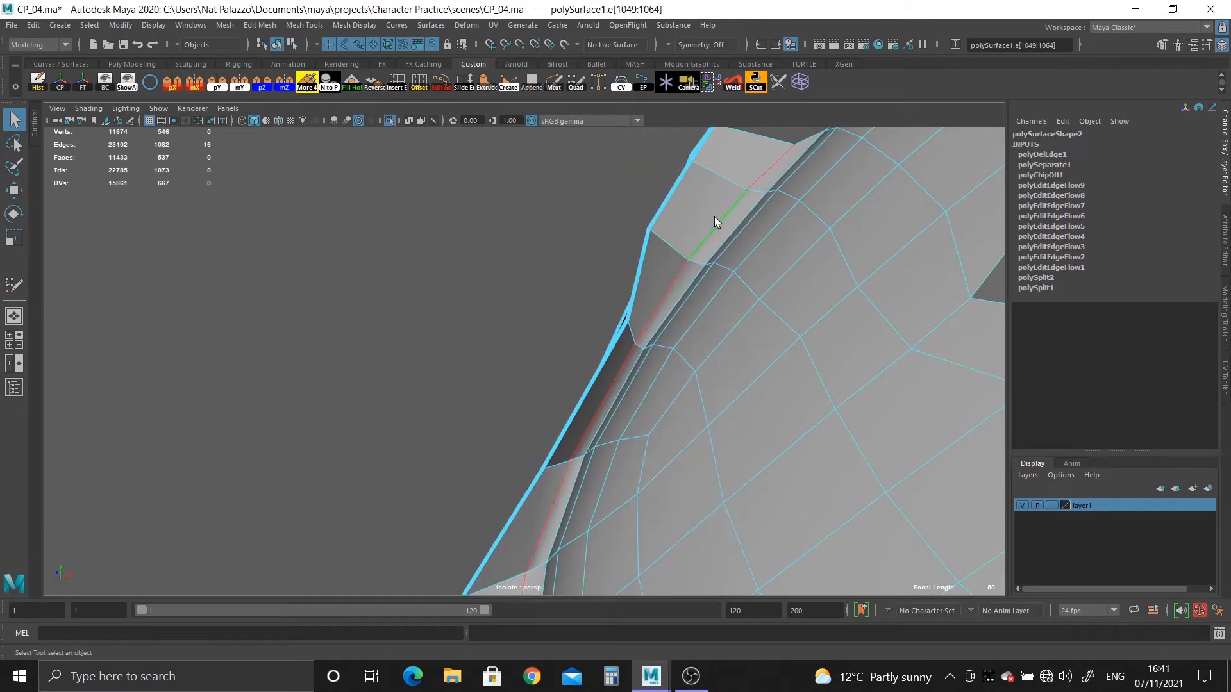
pyautogui.hotkey('ctrl', 'Delete')
# Delete the ring of flared base faces from the back of the ear, including the leftover face.
pyautogui.keyDown('alt'); pyautogui.moveTo(714, 217); pyautogui.dragTo(730, 280); pyautogui.keyUp('alt')
pyautogui.moveTo(736, 217); pyautogui.dragTo(736, 268, button='right')
pyautogui.click(760, 178)
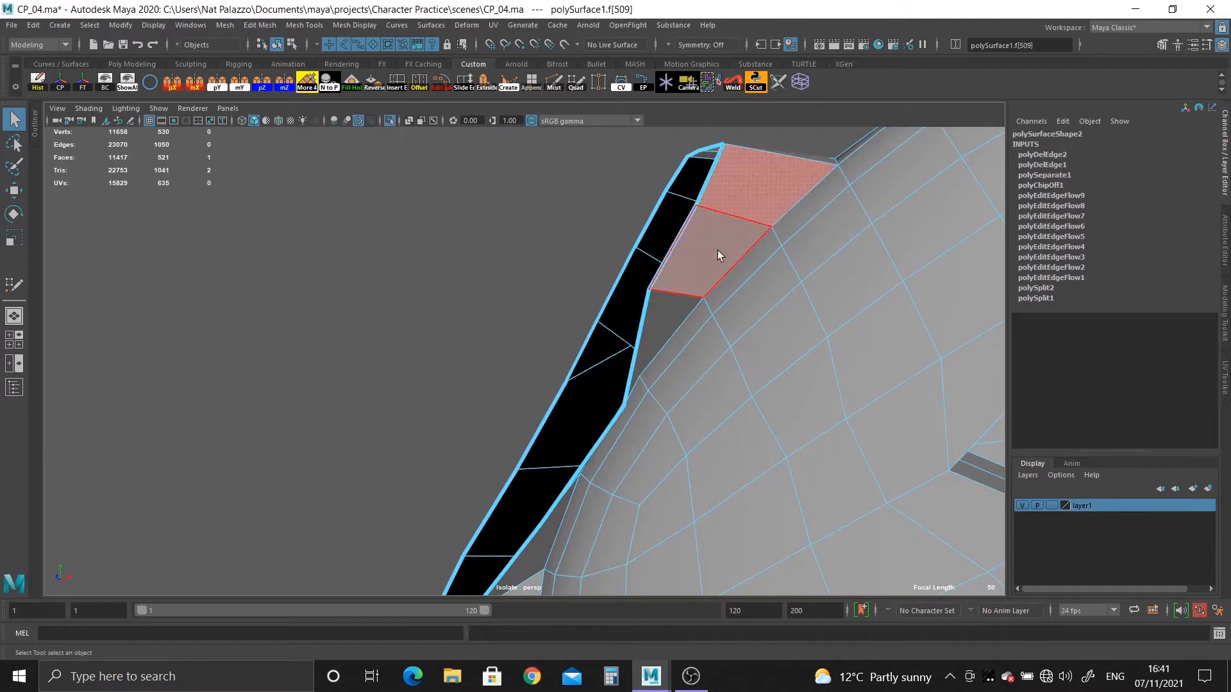
pyautogui.keyDown('shift'); pyautogui.doubleClick(717, 250); pyautogui.keyUp('shift')
pyautogui.press('Delete')
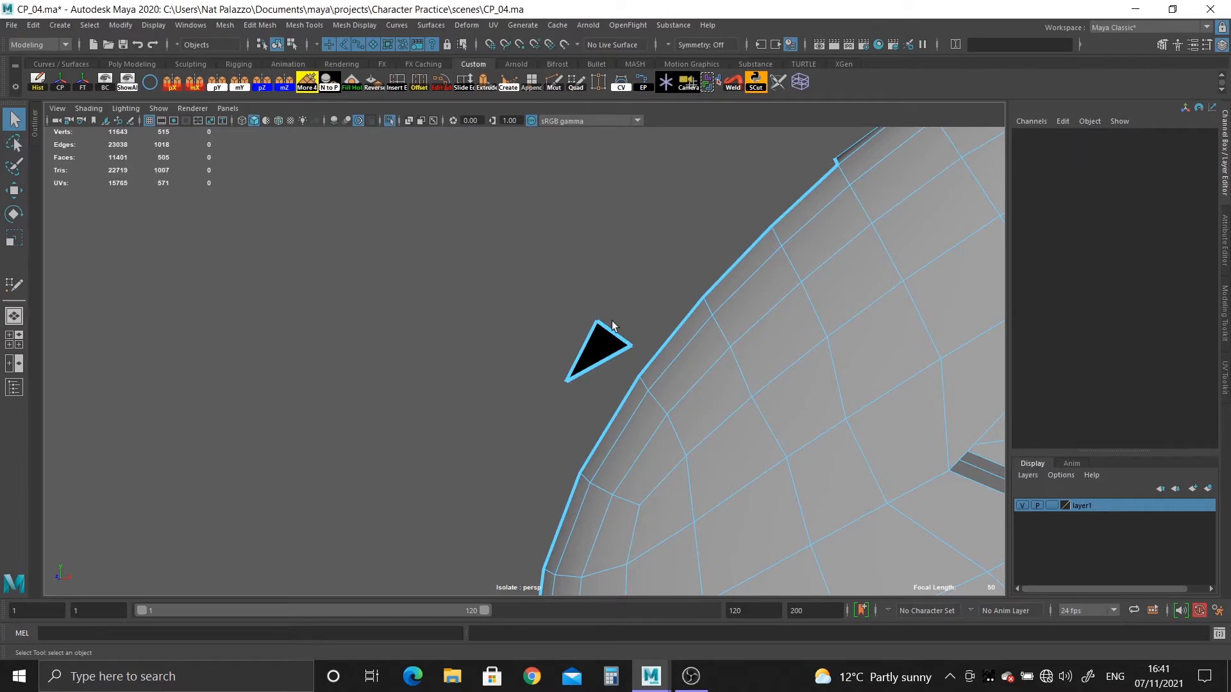
pyautogui.click(594, 339)
pyautogui.press('Delete')
# Select the open border edge loop on the back of the ear and extrude it.
pyautogui.keyDown('alt'); pyautogui.moveTo(594, 340); pyautogui.dragTo(582, 383); pyautogui.keyUp('alt')
pyautogui.moveTo(578, 387)
pyautogui.mouseDown(button='right')
pyautogui.moveTo(579, 321)
pyautogui.moveTo(578, 370)
pyautogui.mouseUp(button='right')
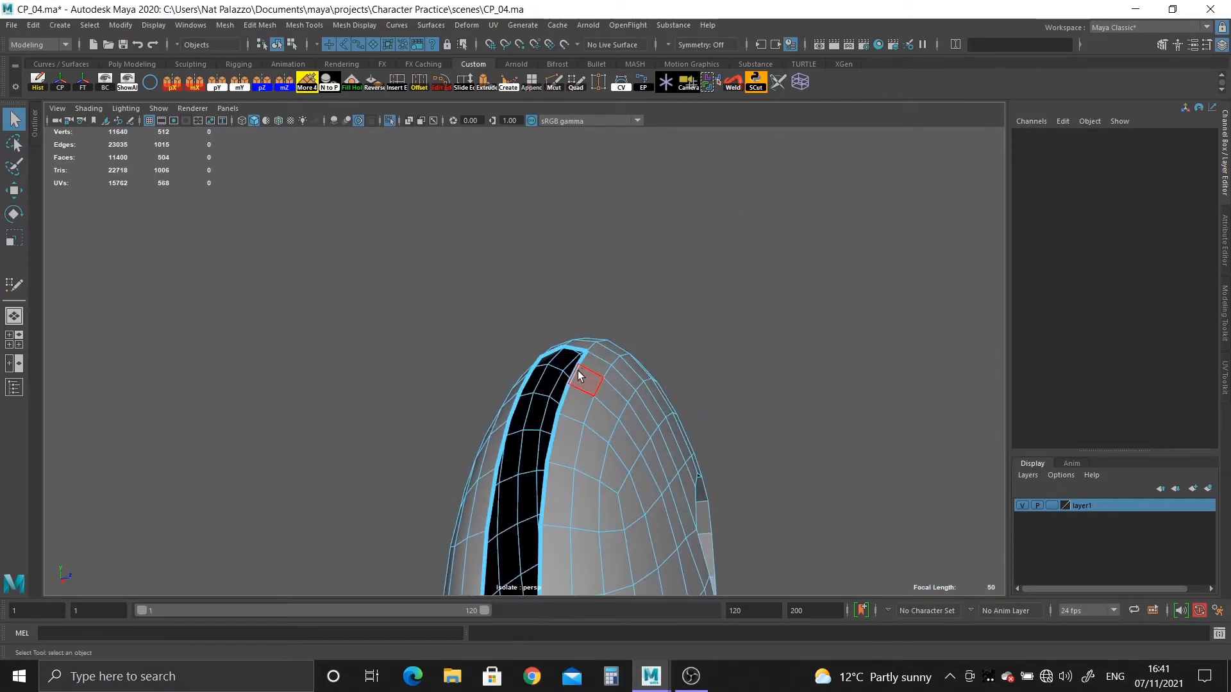
pyautogui.doubleClick(576, 373)
pyautogui.keyDown('alt'); pyautogui.moveTo(575, 373); pyautogui.dragTo(681, 490); pyautogui.keyUp('alt')
pyautogui.moveTo(680, 490); pyautogui.dragTo(674, 402, button='right')
pyautogui.click(614, 394)
pyautogui.doubleClick(614, 393)
pyautogui.keyDown('alt'); pyautogui.moveTo(614, 394); pyautogui.dragTo(495, 161); pyautogui.keyUp('alt')
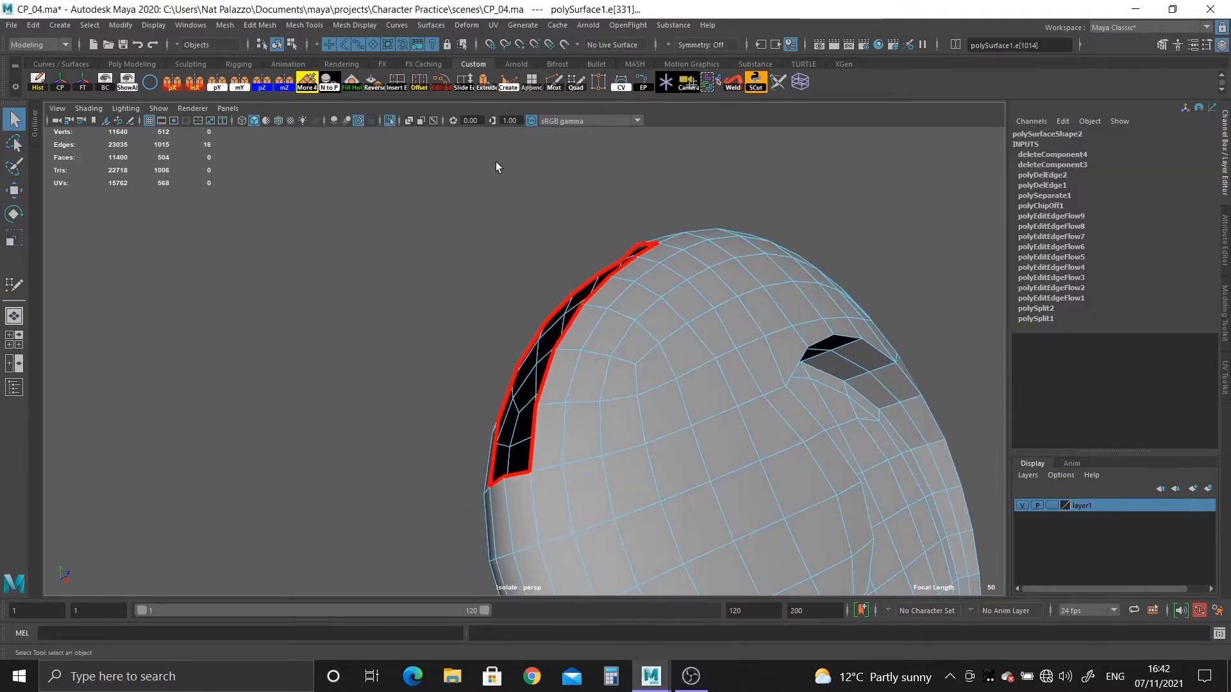
pyautogui.click(487, 84)
# Pull the extruded border edges outwards from the back of the ear to form a strip of faces.
pyautogui.keyDown('alt'); pyautogui.moveTo(635, 288); pyautogui.dragTo(443, 380); pyautogui.keyUp('alt')
pyautogui.press('w')
pyautogui.moveTo(484, 289); pyautogui.dragTo(471, 376)
pyautogui.moveTo(635, 383); pyautogui.dragTo(662, 380)
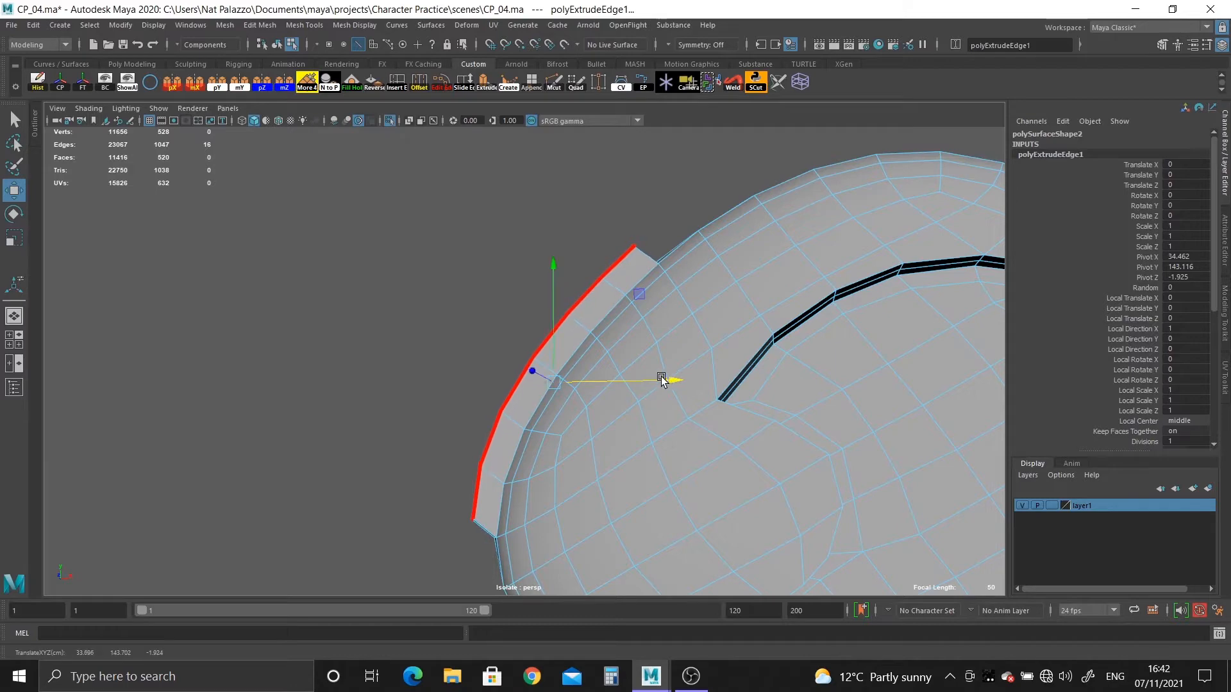
# Exit the ear's isolated view and turn off smooth preview on the head mesh.
pyautogui.click(386, 122)
pyautogui.keyDown('alt'); pyautogui.moveTo(573, 289); pyautogui.dragTo(456, 371); pyautogui.keyUp('alt')
pyautogui.keyDown('alt'); pyautogui.moveTo(457, 371); pyautogui.dragTo(282, 389, button='right'); pyautogui.keyUp('alt')
pyautogui.keyDown('alt'); pyautogui.moveTo(282, 388); pyautogui.dragTo(417, 319); pyautogui.keyUp('alt')
pyautogui.keyDown('alt'); pyautogui.moveTo(417, 318); pyautogui.dragTo(546, 459, button='right'); pyautogui.keyUp('alt')
pyautogui.keyDown('alt'); pyautogui.moveTo(546, 457); pyautogui.dragTo(593, 393); pyautogui.keyUp('alt')
pyautogui.keyDown('alt'); pyautogui.moveTo(594, 394); pyautogui.dragTo(559, 436, button='right'); pyautogui.keyUp('alt')
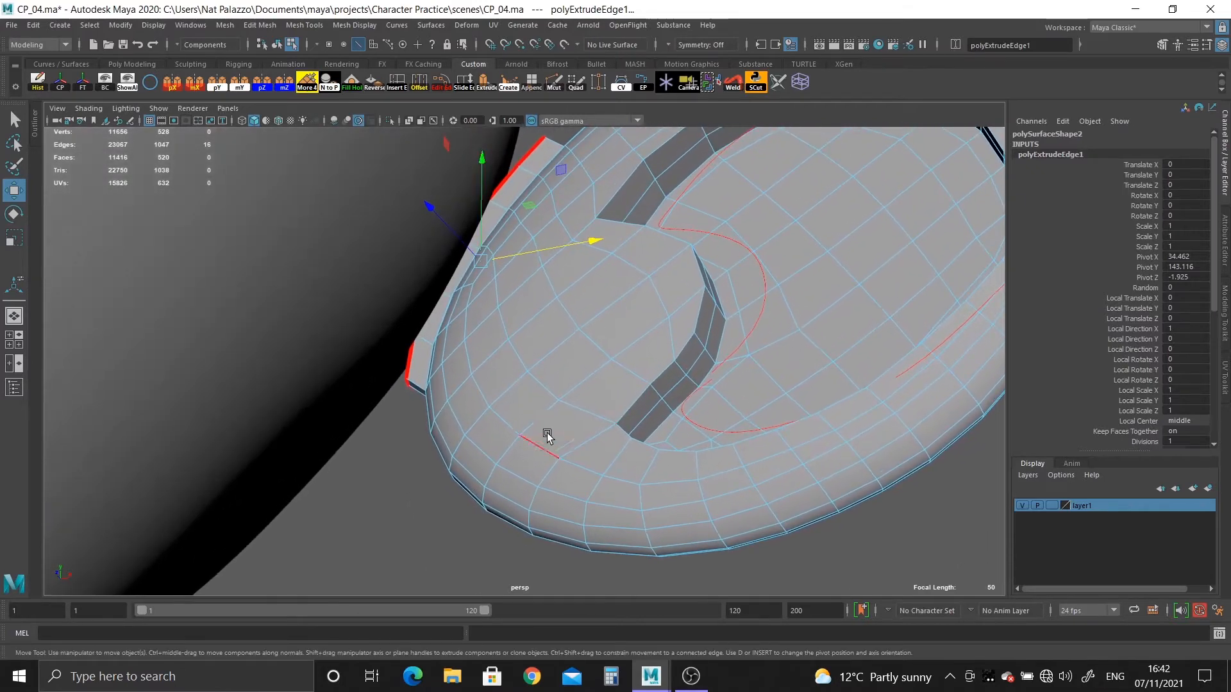
pyautogui.click(288, 279)
pyautogui.moveTo(374, 232); pyautogui.dragTo(372, 231, button='right')
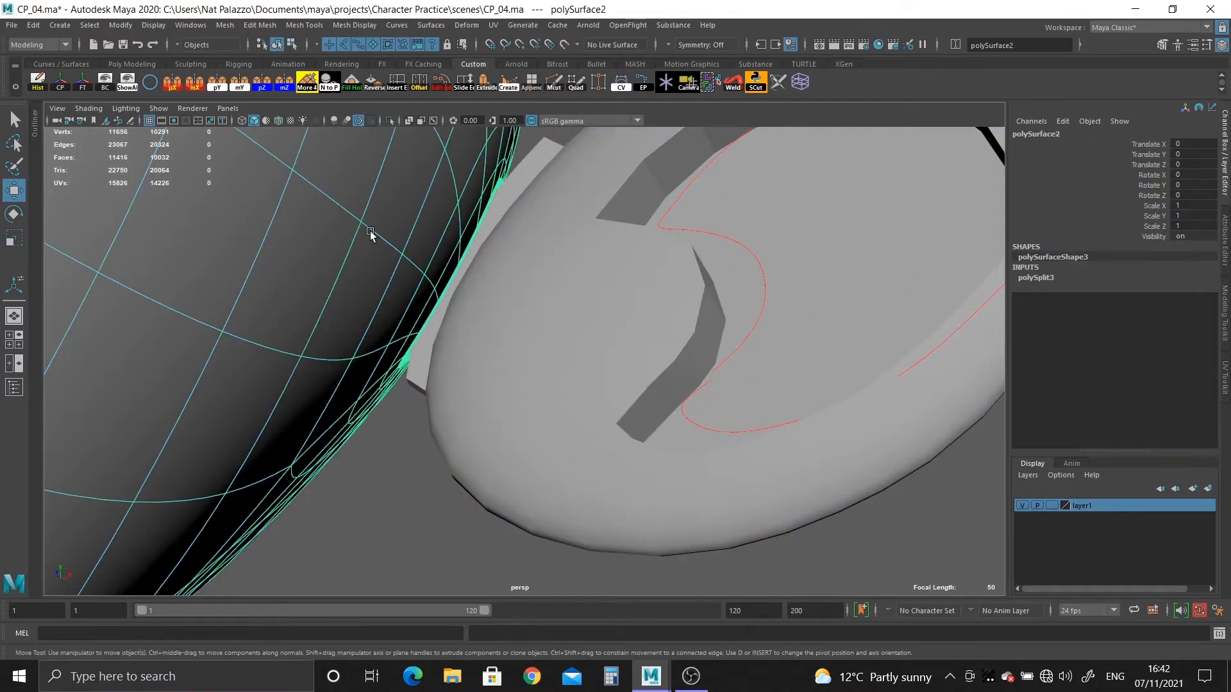
pyautogui.press('1')
# Delete the ear mesh's construction history and turn on wireframe-on-shaded display.
pyautogui.click(513, 360)
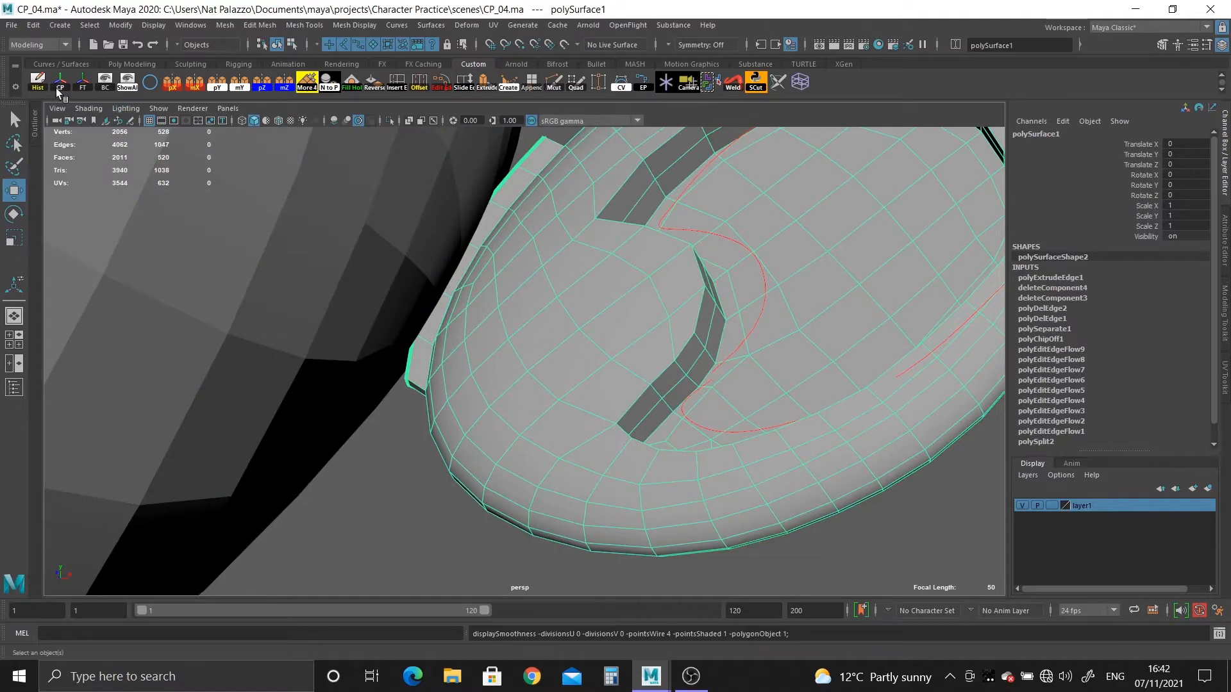
pyautogui.click(38, 81)
pyautogui.click(278, 120)
# Snap the corner vertex at the tip of the ear's extruded strip onto the nearest vertex of the head opening.
pyautogui.moveTo(372, 224)
pyautogui.keyDown('alt'); pyautogui.mouseDown()
pyautogui.moveTo(459, 398)
pyautogui.moveTo(489, 377)
pyautogui.moveTo(502, 394)
pyautogui.moveTo(454, 383)
pyautogui.moveTo(533, 396)
pyautogui.moveTo(431, 413)
pyautogui.moveTo(417, 462)
pyautogui.moveTo(451, 538)
pyautogui.moveTo(522, 513)
pyautogui.moveTo(510, 428)
pyautogui.moveTo(551, 513)
pyautogui.moveTo(577, 510)
pyautogui.moveTo(477, 449)
pyautogui.moveTo(615, 501)
pyautogui.moveTo(577, 494)
pyautogui.mouseUp(); pyautogui.keyUp('alt')
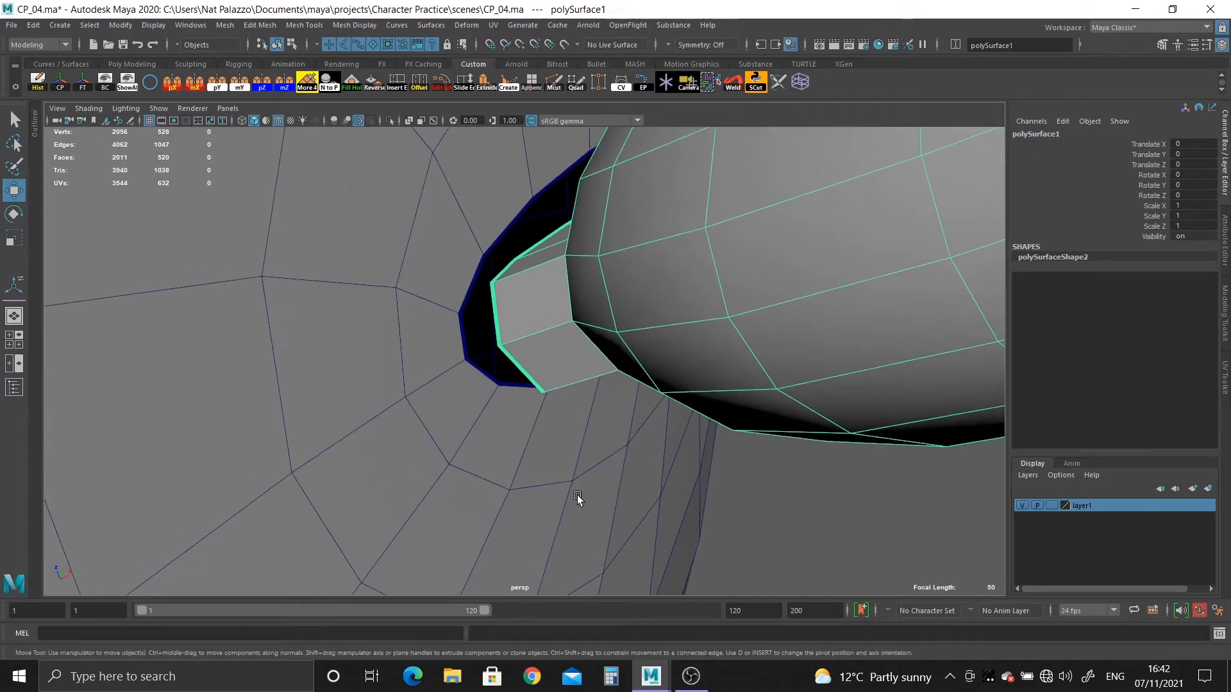
pyautogui.scroll(4, 577, 495)
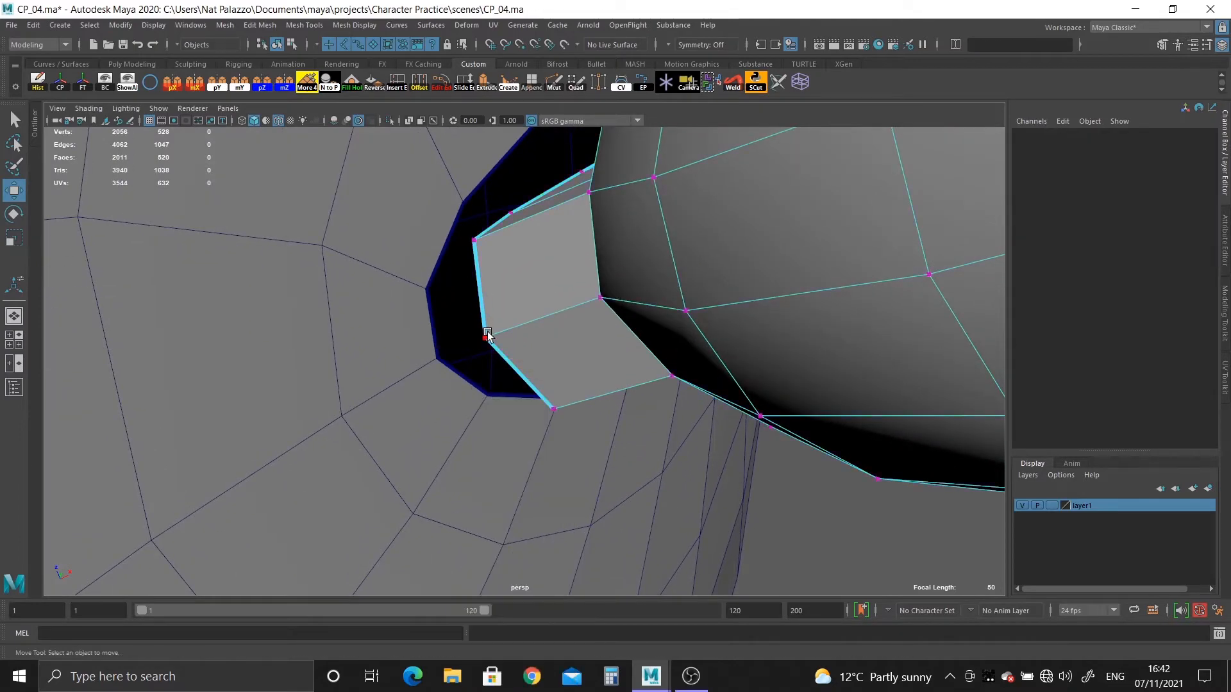
pyautogui.click(285, 317)
pyautogui.click(499, 318)
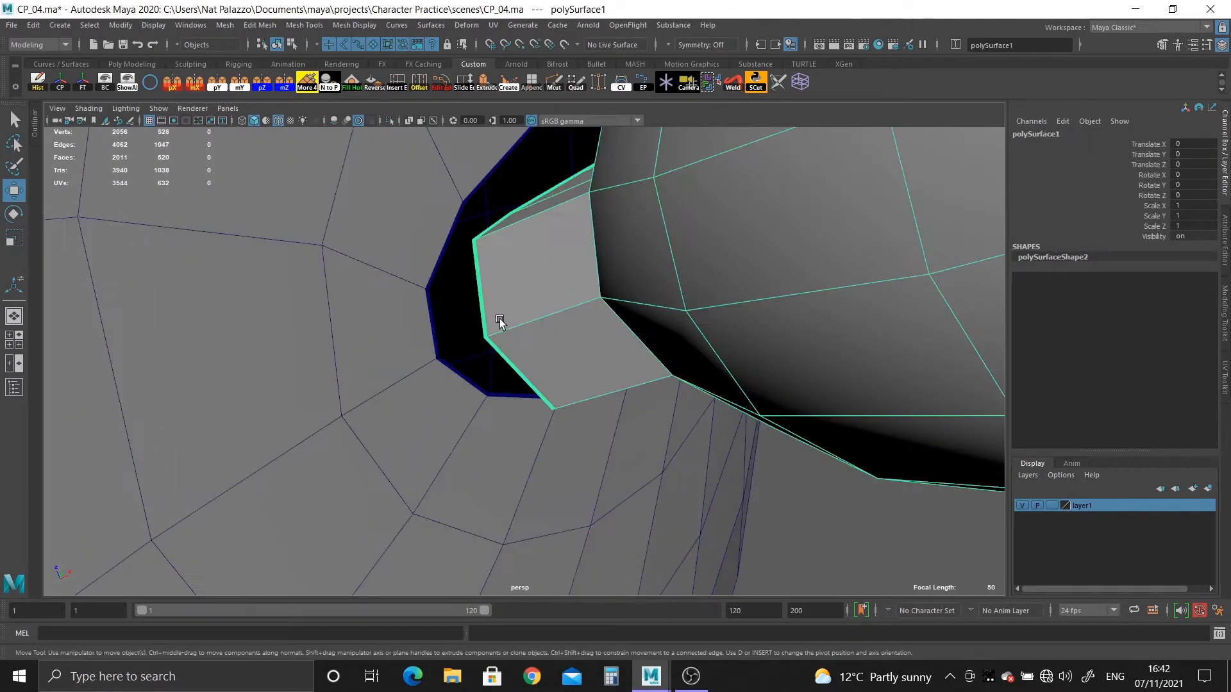
pyautogui.moveTo(499, 318); pyautogui.dragTo(410, 263, button='right')
pyautogui.click(485, 337)
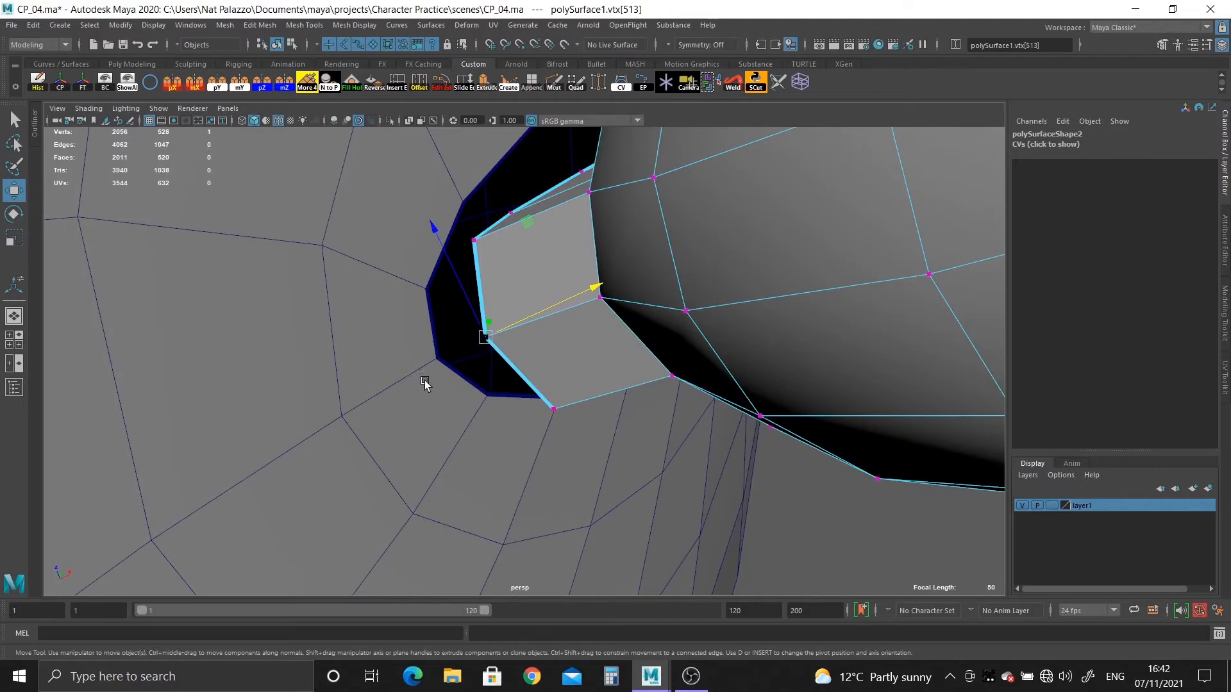
pyautogui.moveTo(488, 339); pyautogui.dragTo(447, 362)
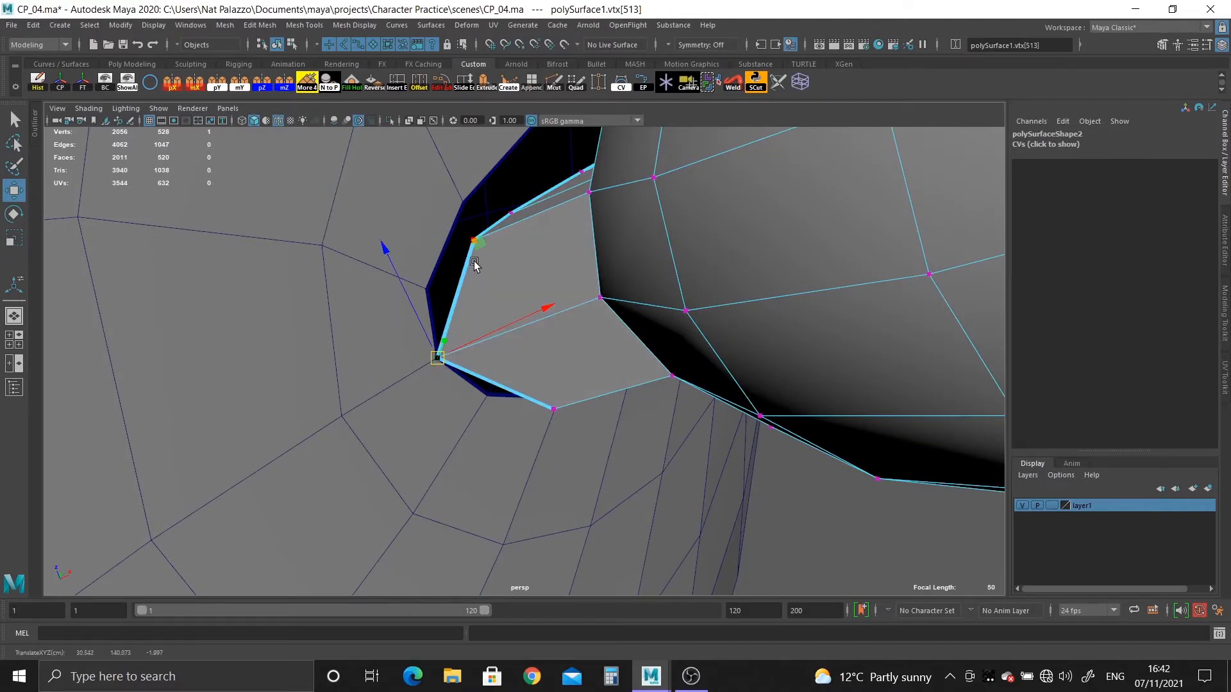
# Snap the adjacent border vertex of the ear strip onto the neighbouring vertex of the head opening.
pyautogui.press('q')
pyautogui.click(474, 242)
pyautogui.press('w')
pyautogui.click(471, 241)
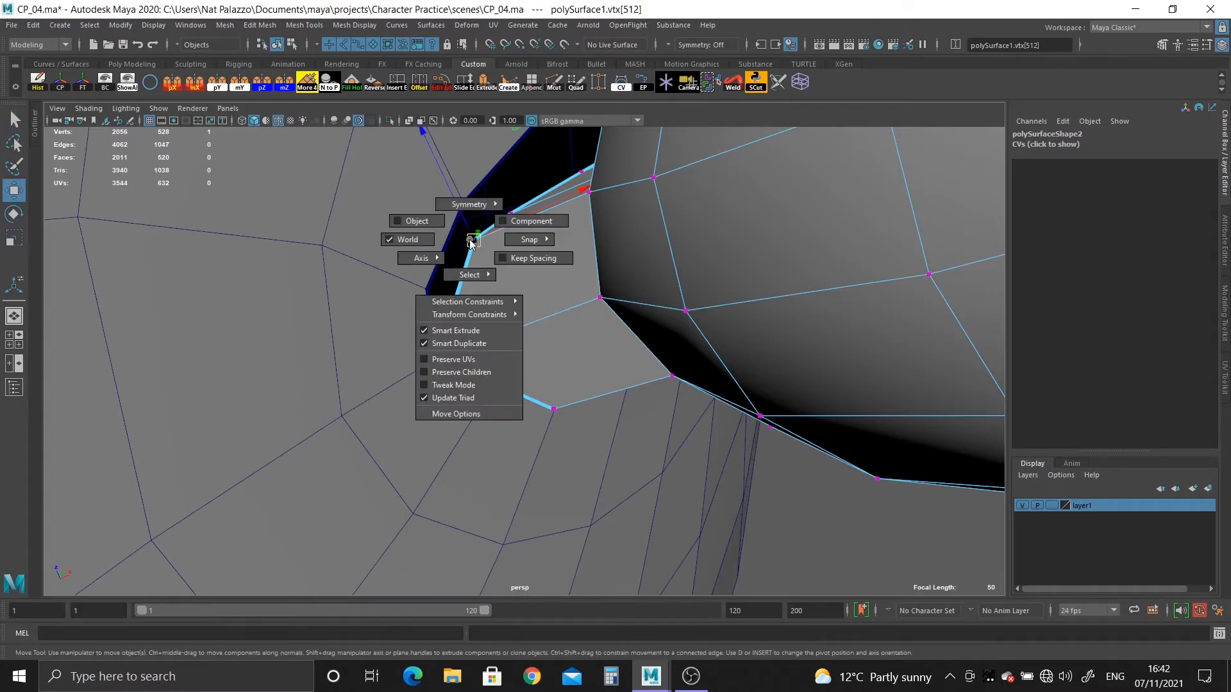
pyautogui.moveTo(474, 239); pyautogui.dragTo(422, 283)
pyautogui.press('v')
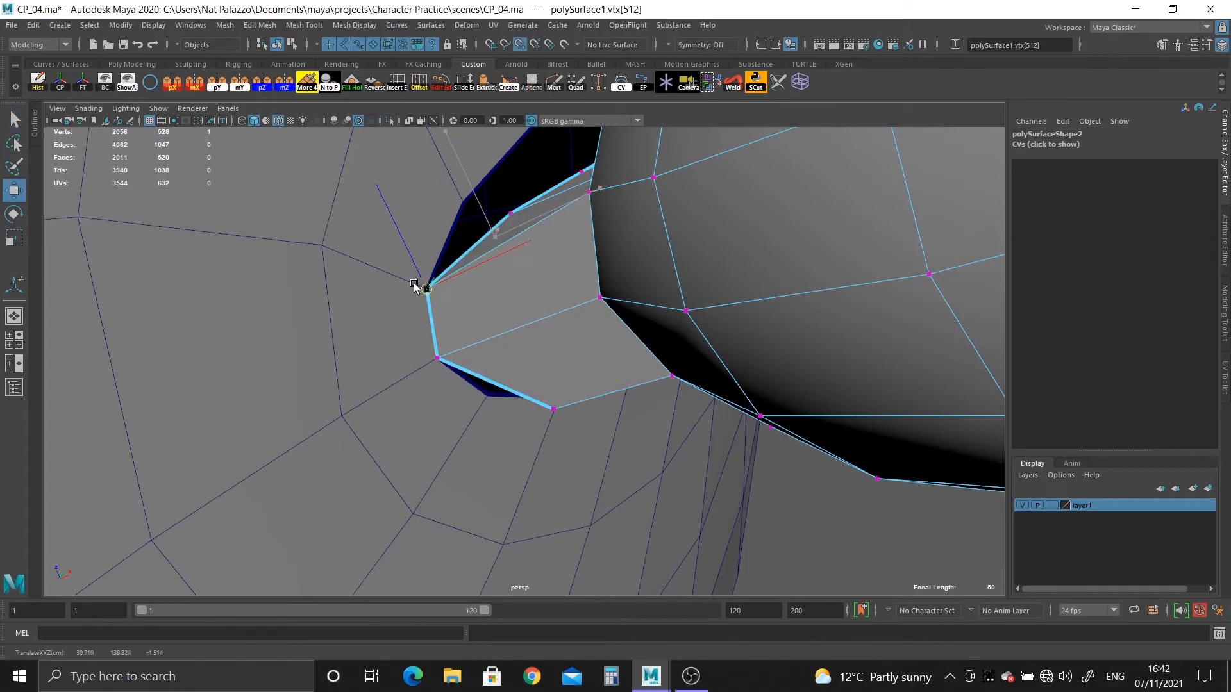
# Snap the border vertex on the other side of the strip's tip onto its matching head opening vertex.
pyautogui.keyDown('alt'); pyautogui.moveTo(613, 420); pyautogui.dragTo(559, 340); pyautogui.keyUp('alt')
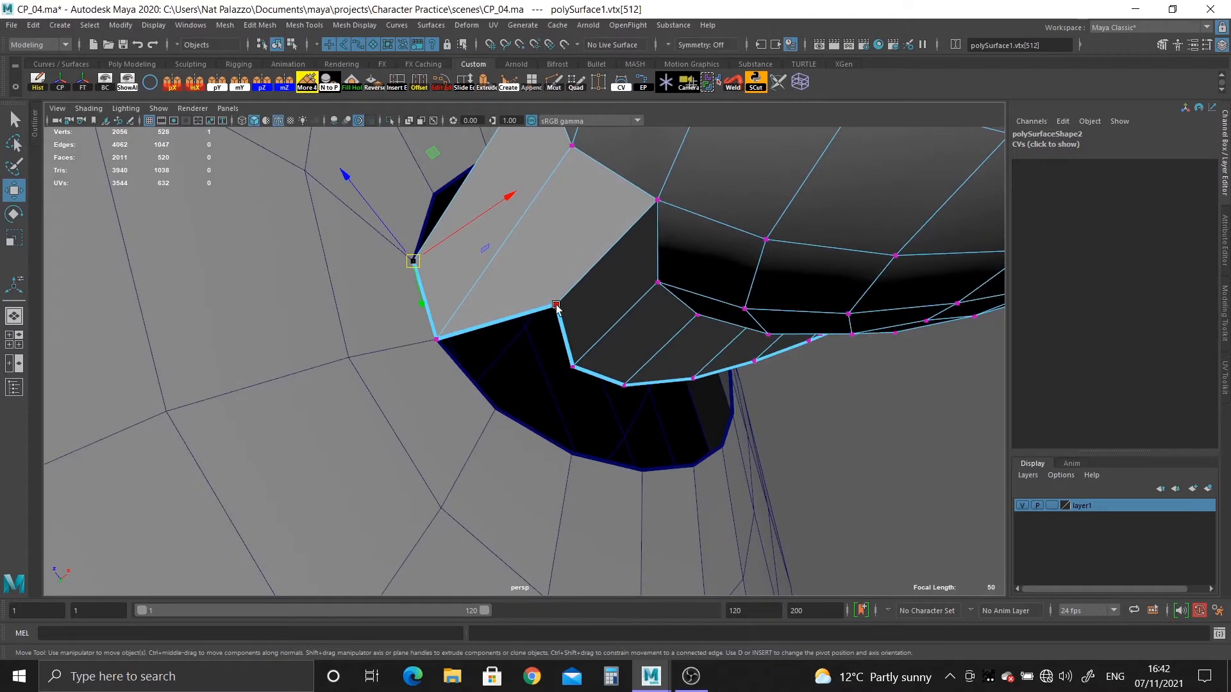
pyautogui.click(556, 306)
pyautogui.middleClick(502, 408)
pyautogui.keyDown('alt'); pyautogui.moveTo(577, 407); pyautogui.dragTo(561, 308); pyautogui.keyUp('alt')
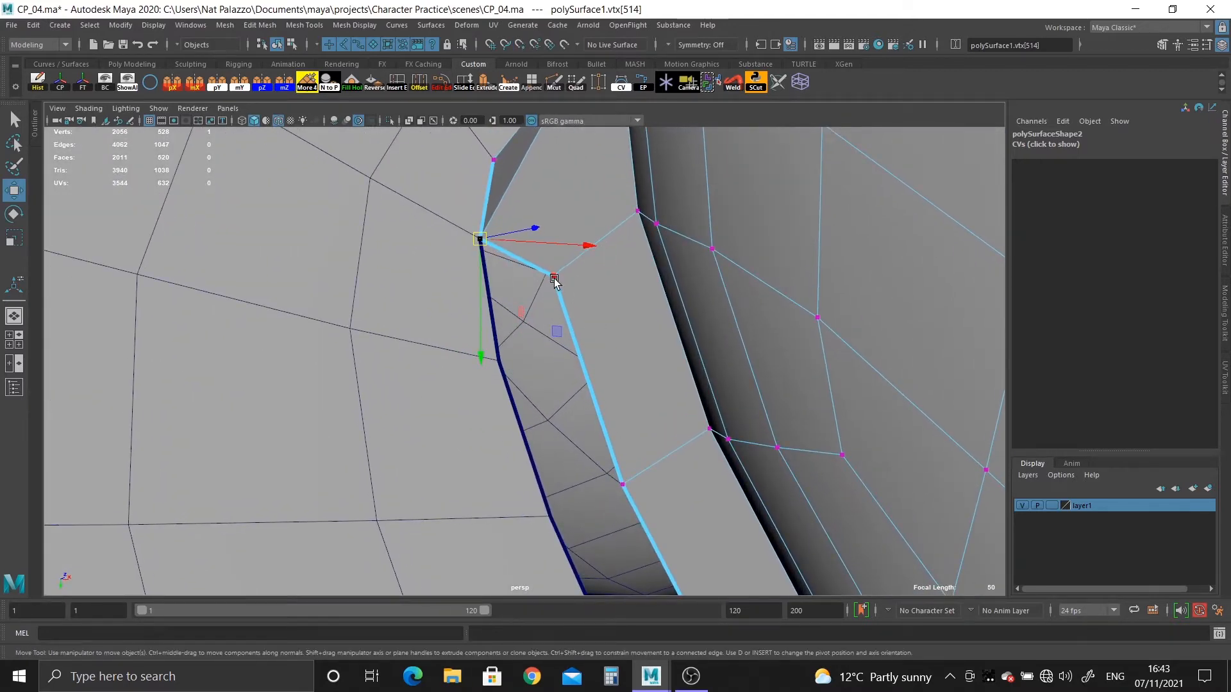
pyautogui.click(554, 279)
pyautogui.moveTo(506, 355); pyautogui.dragTo(484, 357, button='middle')
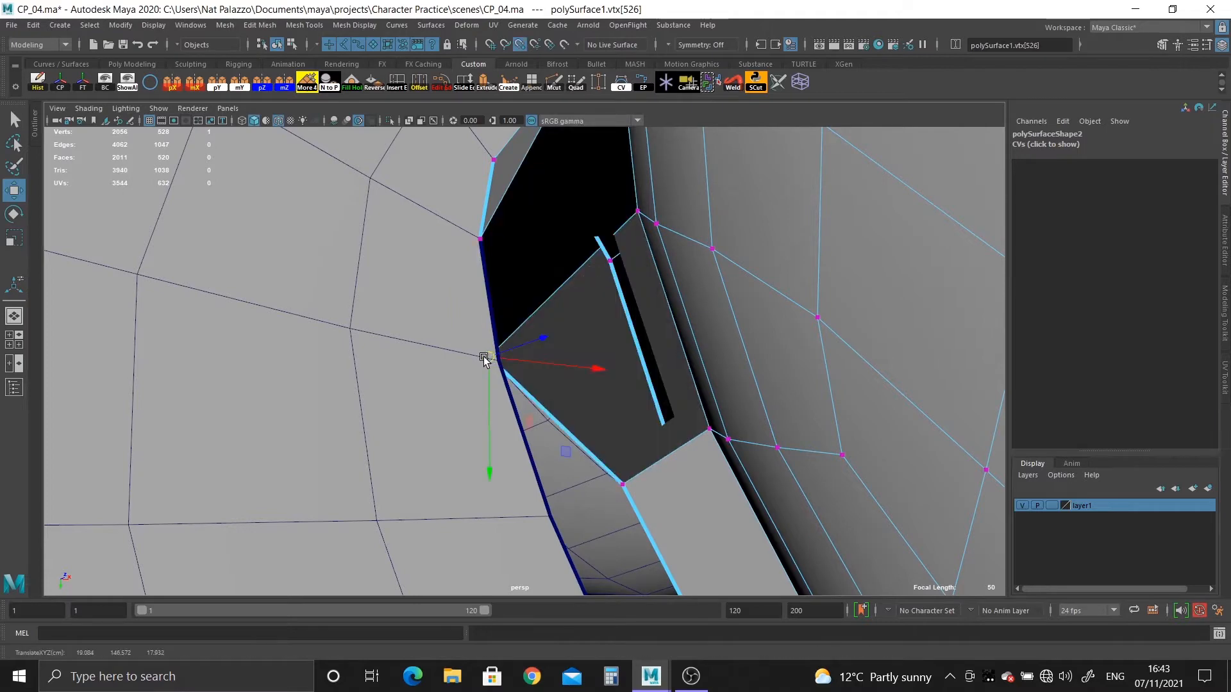
pyautogui.hotkey('ctrl', 'z')
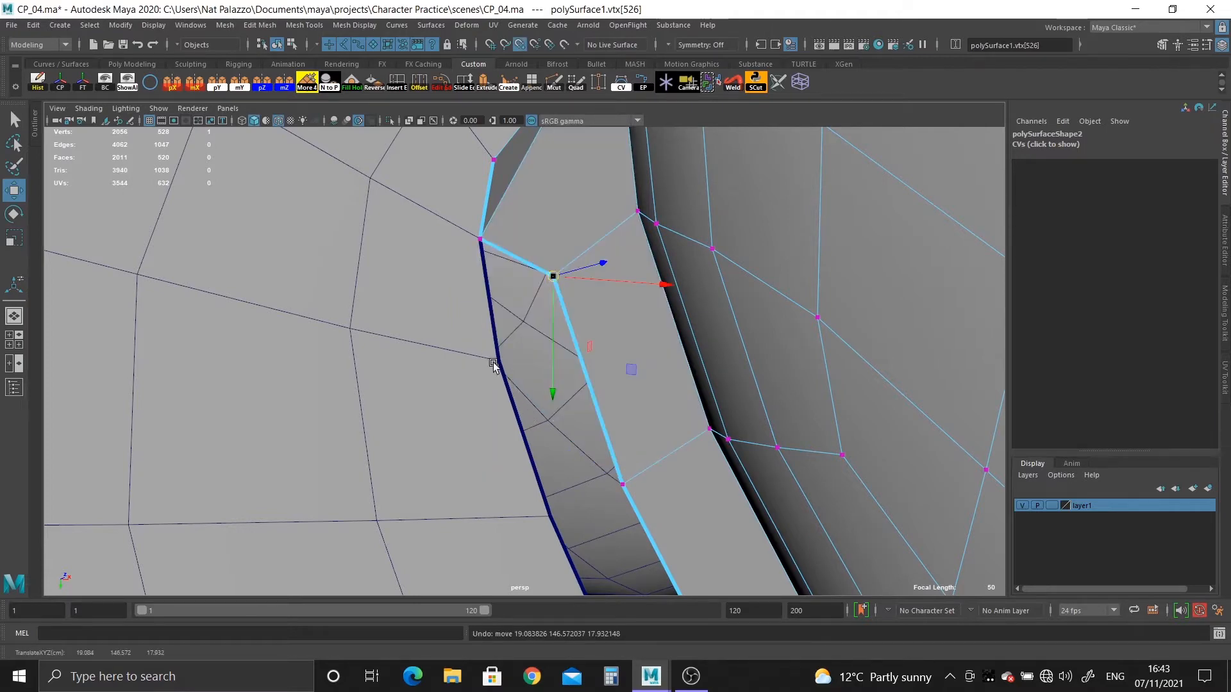
pyautogui.middleClick(492, 364)
pyautogui.hotkey('ctrl', 'z')
# Snap the next three border vertices along the ear strip's long side onto consecutive vertices of the head opening.
pyautogui.keyDown('alt'); pyautogui.moveTo(572, 410); pyautogui.dragTo(583, 435); pyautogui.keyUp('alt')
pyautogui.press('v')
pyautogui.middleClick(474, 359)
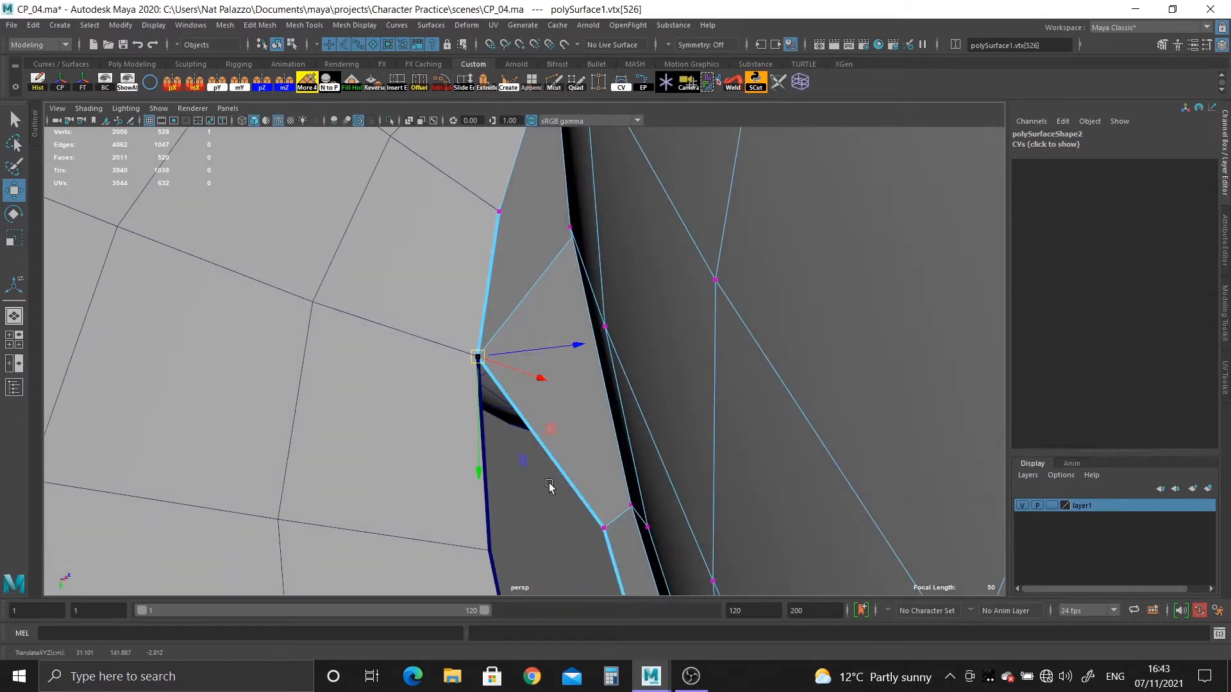
pyautogui.keyDown('alt'); pyautogui.moveTo(549, 486); pyautogui.dragTo(630, 314); pyautogui.keyUp('alt')
pyautogui.click(605, 328)
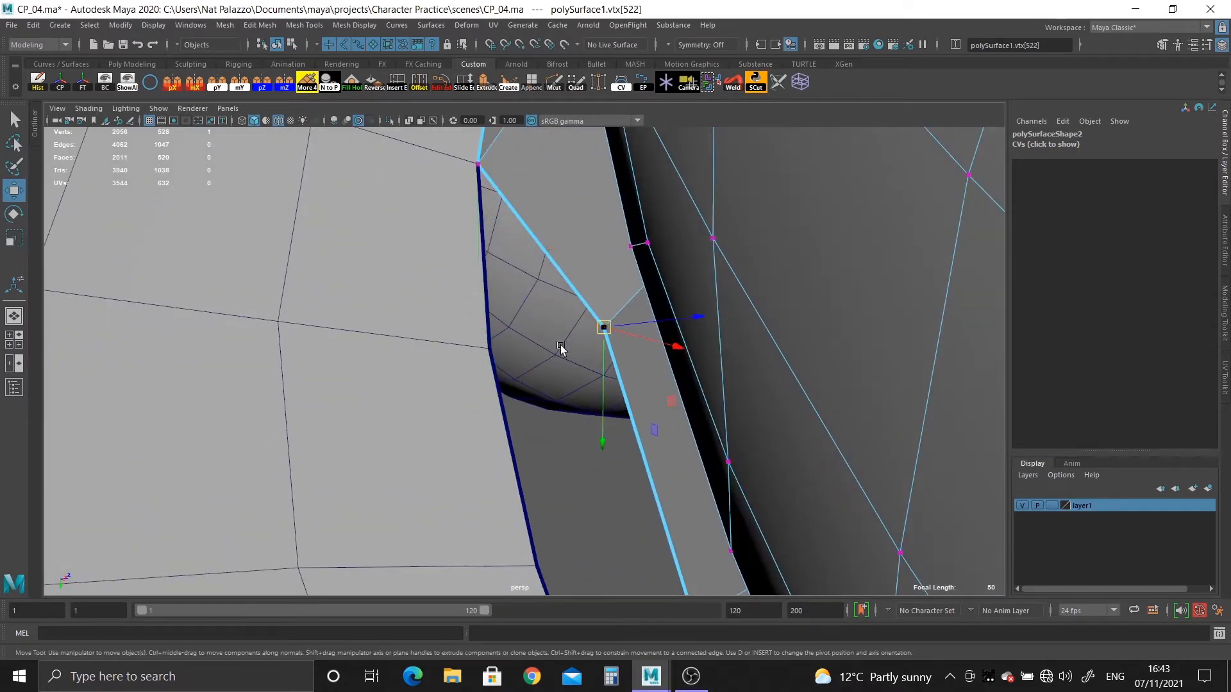
pyautogui.press('v')
pyautogui.middleClick(482, 359)
pyautogui.keyDown('alt'); pyautogui.moveTo(482, 359); pyautogui.dragTo(678, 355); pyautogui.keyUp('alt')
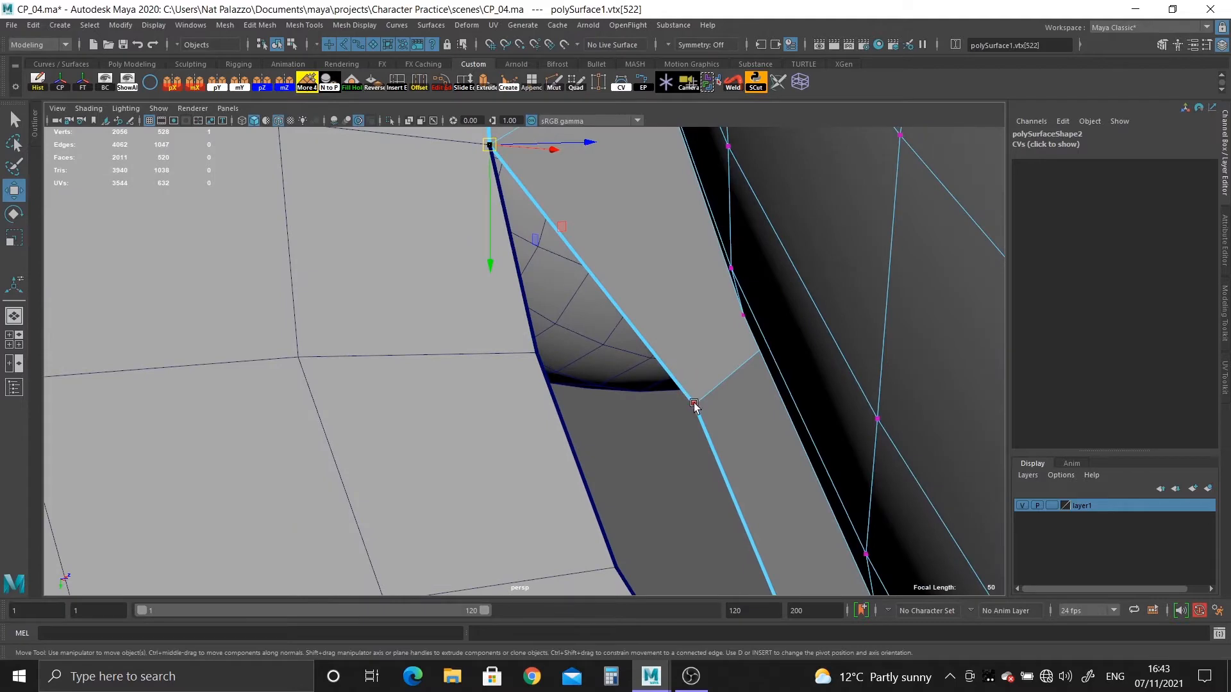
pyautogui.middleClick(538, 359)
# Snap the next free ear border vertex onto the head opening near its far end, skipping one opening vertex.
pyautogui.keyDown('alt'); pyautogui.moveTo(602, 444); pyautogui.dragTo(698, 208); pyautogui.keyUp('alt')
pyautogui.click(801, 360)
pyautogui.keyDown('alt'); pyautogui.moveTo(801, 360); pyautogui.dragTo(679, 333, button='right'); pyautogui.keyUp('alt')
pyautogui.keyDown('alt'); pyautogui.moveTo(678, 332); pyautogui.dragTo(728, 338); pyautogui.keyUp('alt')
pyautogui.keyDown('alt'); pyautogui.moveTo(728, 337); pyautogui.dragTo(574, 356, button='middle'); pyautogui.keyUp('alt')
pyautogui.keyDown('alt'); pyautogui.moveTo(572, 355); pyautogui.dragTo(591, 389, button='right'); pyautogui.keyUp('alt')
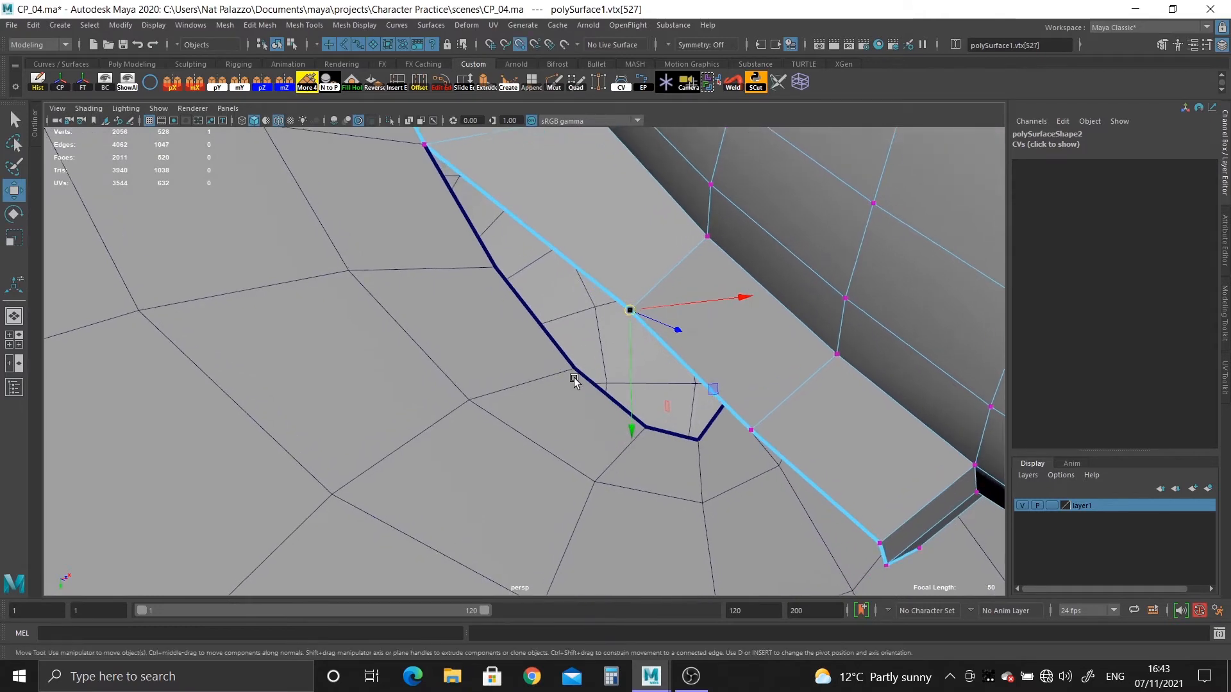
pyautogui.middleClick(572, 377)
pyautogui.moveTo(572, 370); pyautogui.dragTo(636, 352)
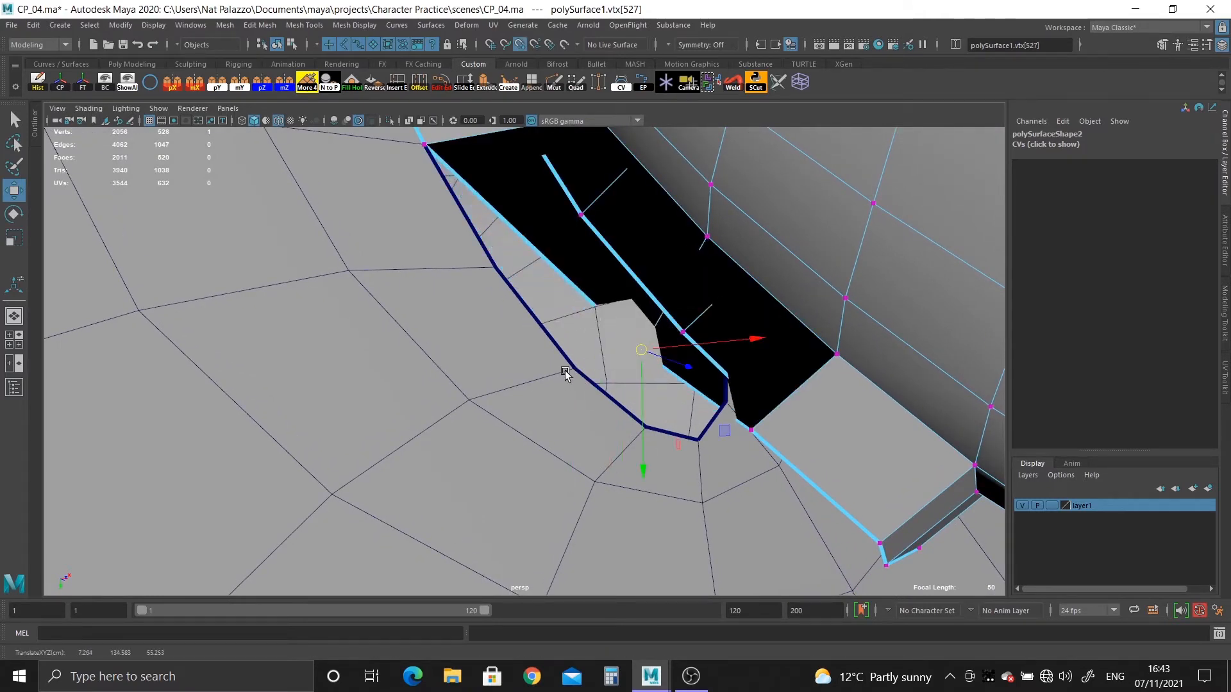
pyautogui.middleClick(567, 373)
pyautogui.keyDown('alt'); pyautogui.moveTo(570, 373); pyautogui.dragTo(536, 326, button='right'); pyautogui.keyUp('alt')
pyautogui.keyDown('alt'); pyautogui.moveTo(512, 280); pyautogui.dragTo(511, 323, button='middle'); pyautogui.keyUp('alt')
pyautogui.keyDown('alt'); pyautogui.moveTo(586, 373); pyautogui.dragTo(584, 289, button='middle'); pyautogui.keyUp('alt')
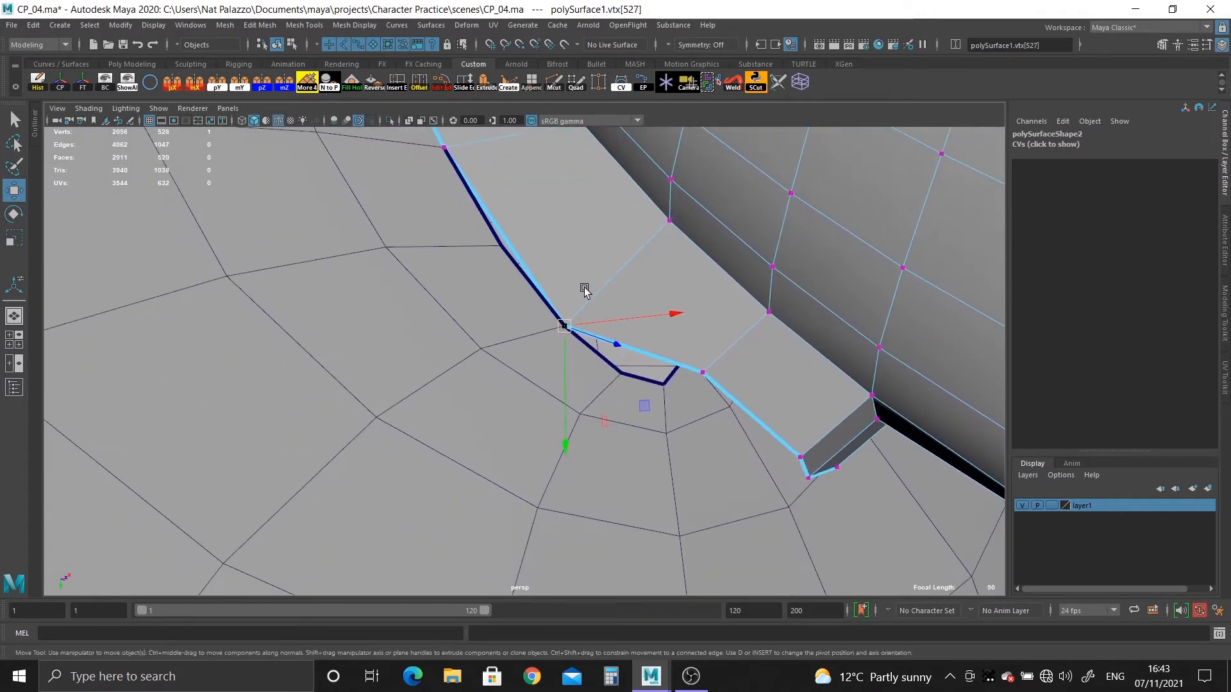
# Snap the following ear border vertex onto the head opening vertex just beyond the one last used.
pyautogui.keyDown('alt'); pyautogui.moveTo(585, 288); pyautogui.dragTo(617, 314, button='right'); pyautogui.keyUp('alt')
pyautogui.keyDown('alt'); pyautogui.moveTo(693, 387); pyautogui.dragTo(517, 385, button='middle'); pyautogui.keyUp('alt')
pyautogui.click(555, 371)
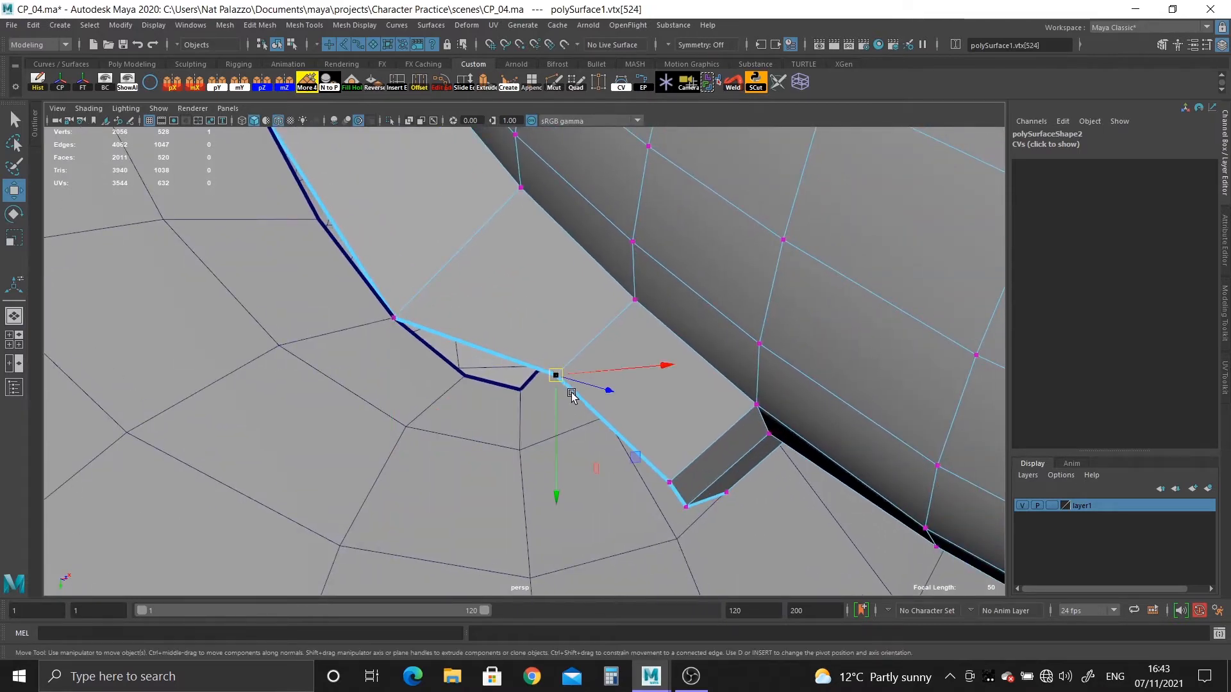
pyautogui.keyDown('alt'); pyautogui.moveTo(574, 392); pyautogui.dragTo(574, 378); pyautogui.keyUp('alt')
pyautogui.keyDown('alt'); pyautogui.moveTo(477, 365); pyautogui.dragTo(535, 346); pyautogui.keyUp('alt')
pyautogui.keyDown('alt'); pyautogui.moveTo(469, 340); pyautogui.dragTo(431, 307); pyautogui.keyUp('alt')
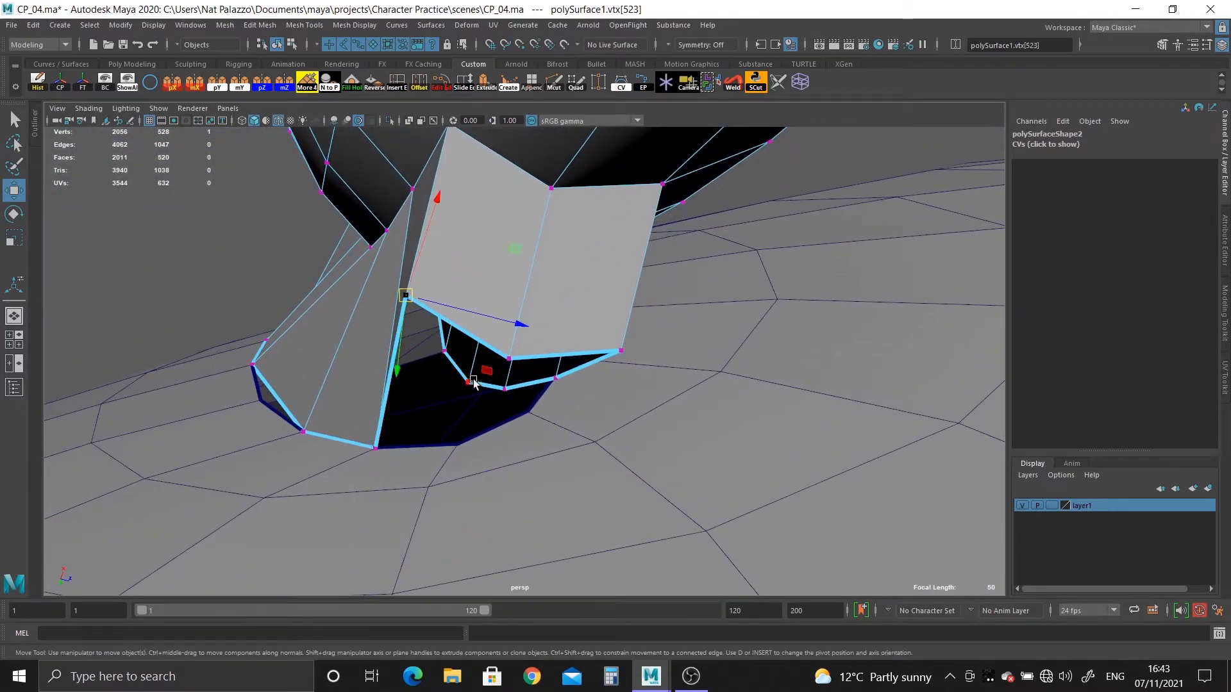
pyautogui.moveTo(453, 449); pyautogui.dragTo(449, 449, button='middle')
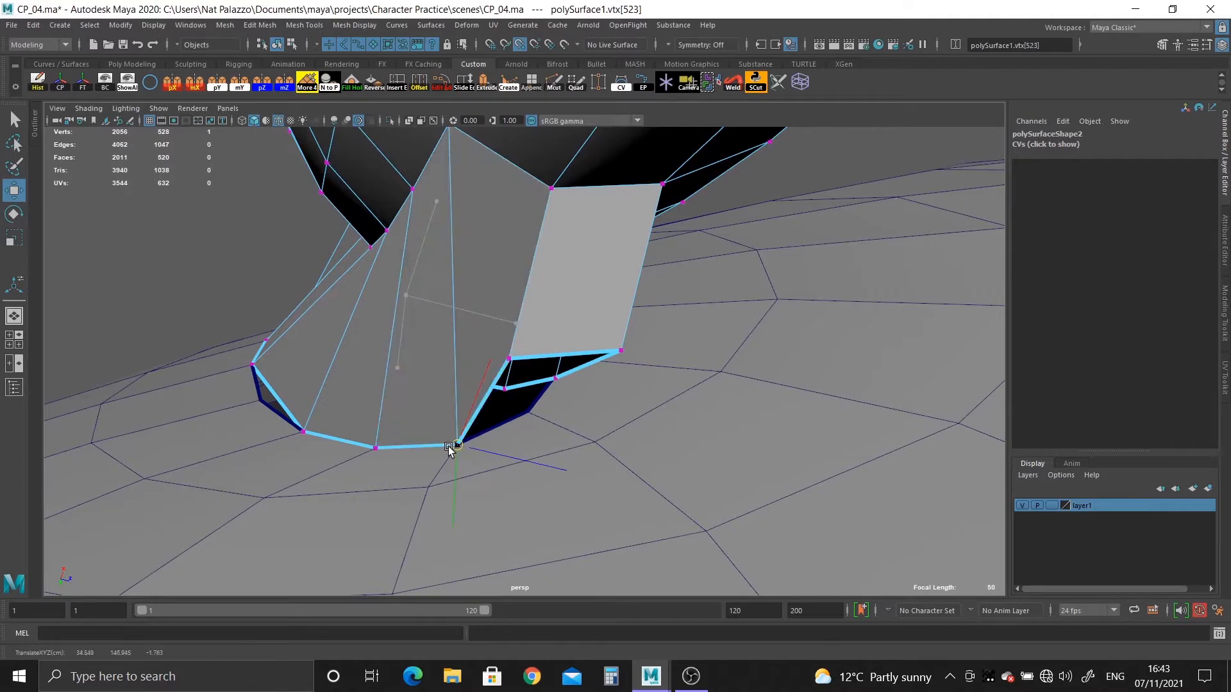
pyautogui.moveTo(521, 412); pyautogui.dragTo(525, 413, button='middle')
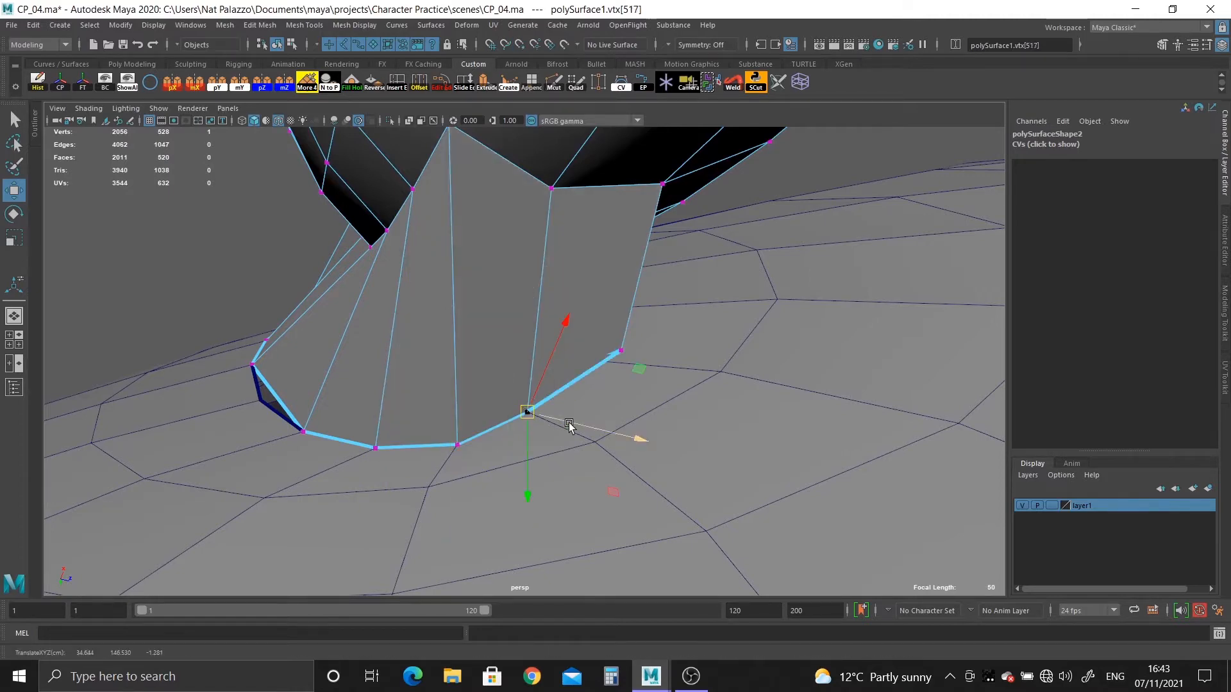
pyautogui.keyDown('alt'); pyautogui.moveTo(628, 410); pyautogui.dragTo(670, 445); pyautogui.keyUp('alt')
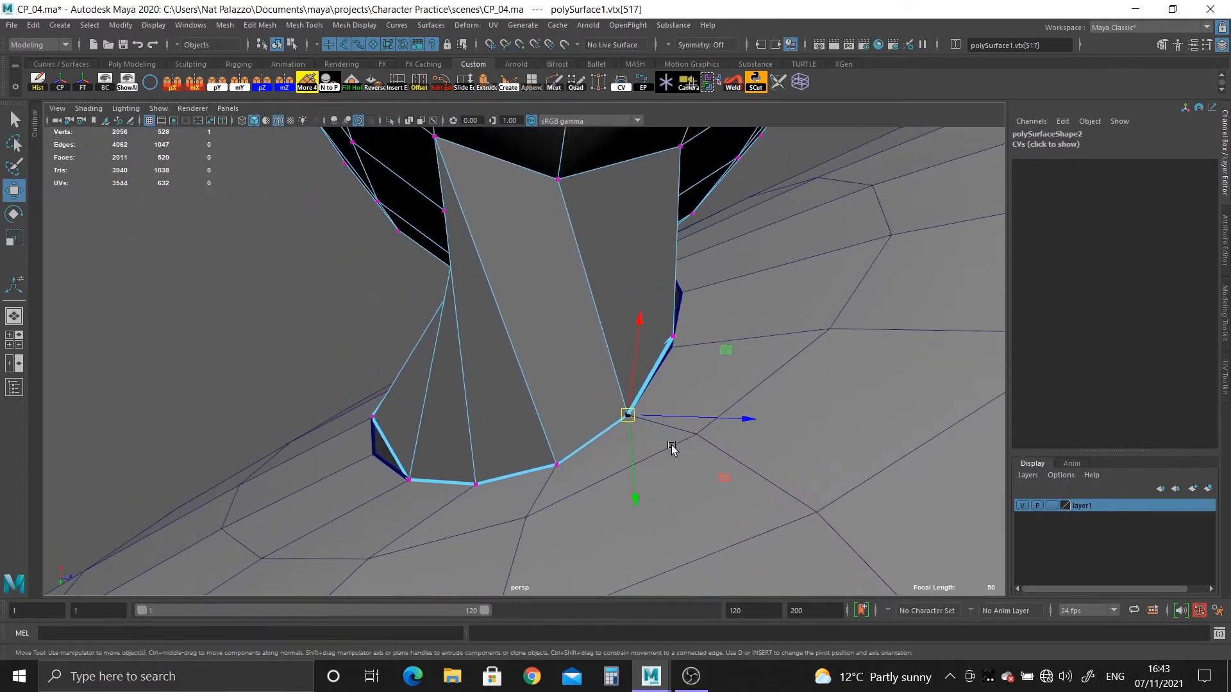
pyautogui.hotkey('ctrl', 'z')
pyautogui.hotkey('ctrl', 'z')
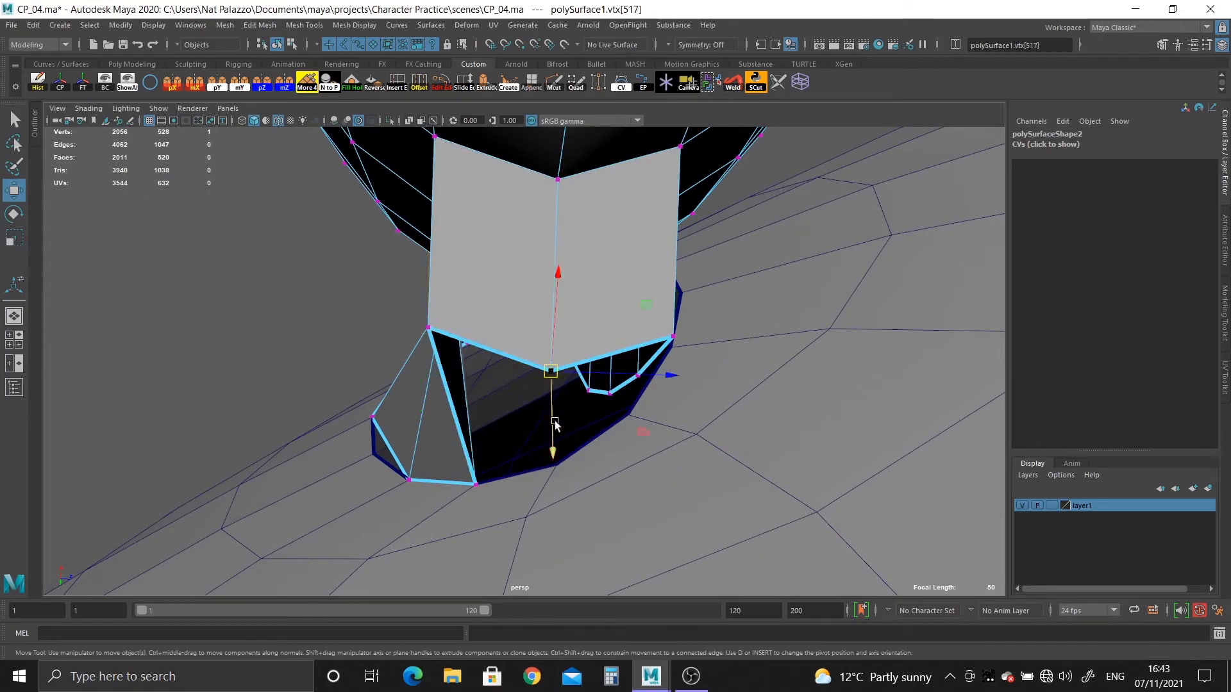
# Snap the ear's end border vertex and its neighbour onto consecutive head opening vertices, pulling aside the vertex already occupying one of them.
pyautogui.moveTo(549, 475); pyautogui.dragTo(547, 470, button='middle')
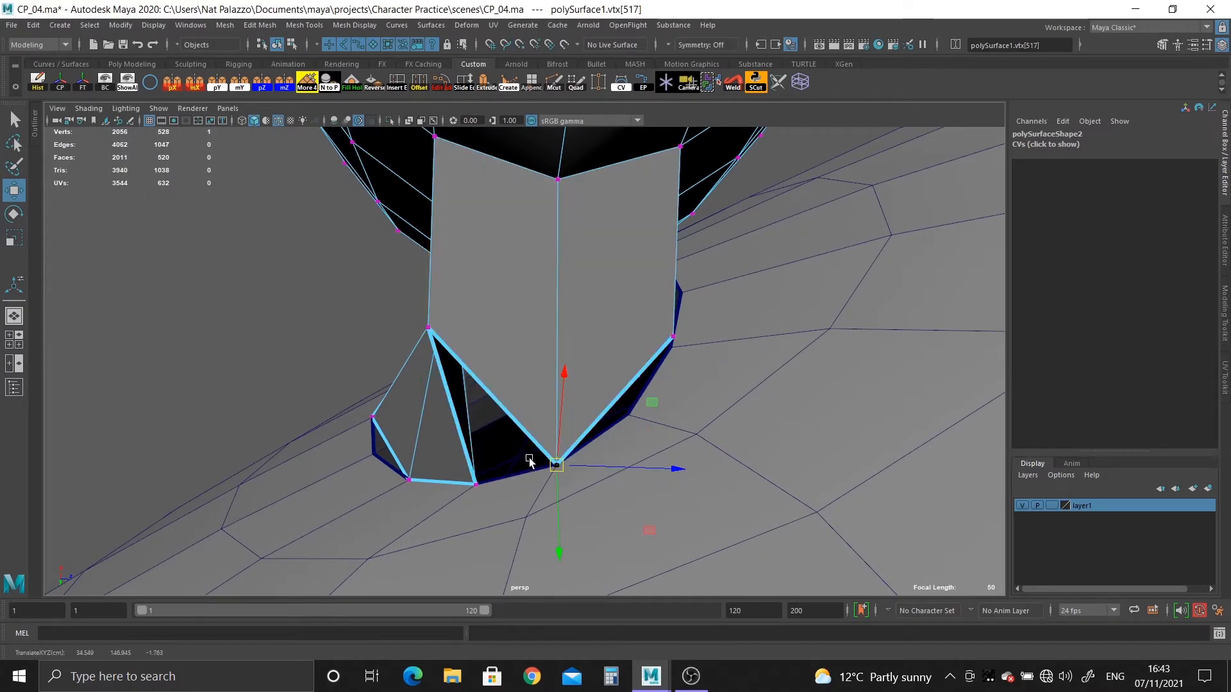
pyautogui.keyDown('alt'); pyautogui.moveTo(529, 457); pyautogui.dragTo(535, 439); pyautogui.keyUp('alt')
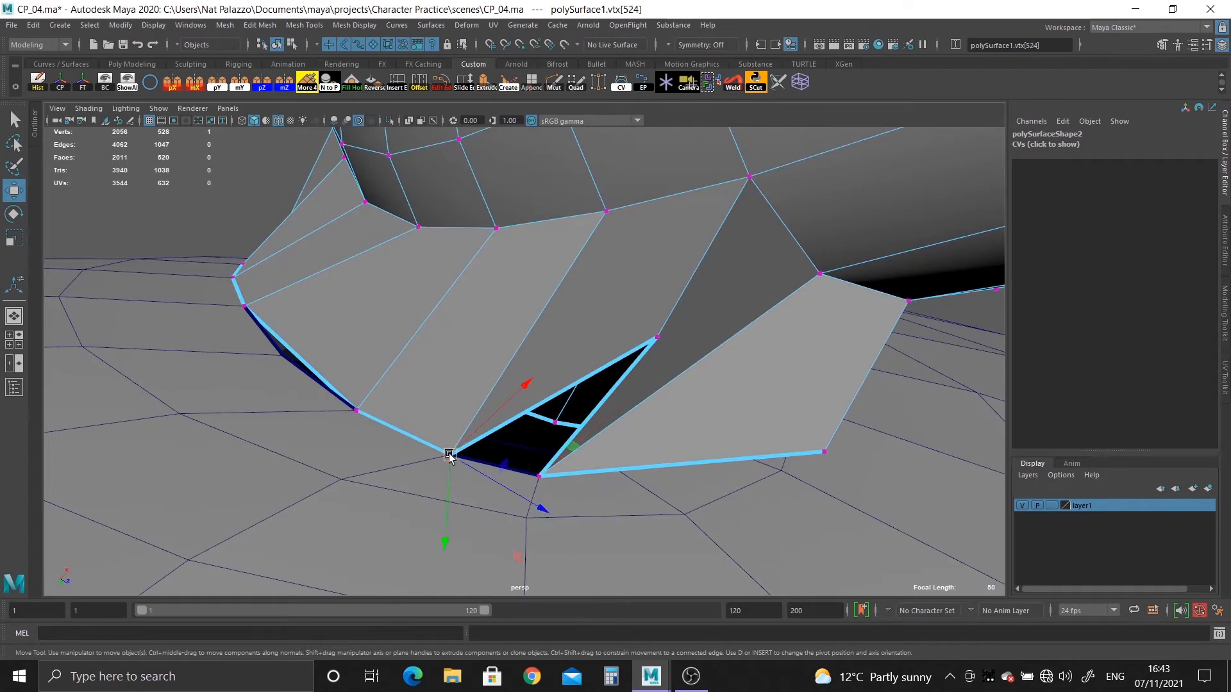
pyautogui.moveTo(449, 457); pyautogui.dragTo(463, 344, button='middle')
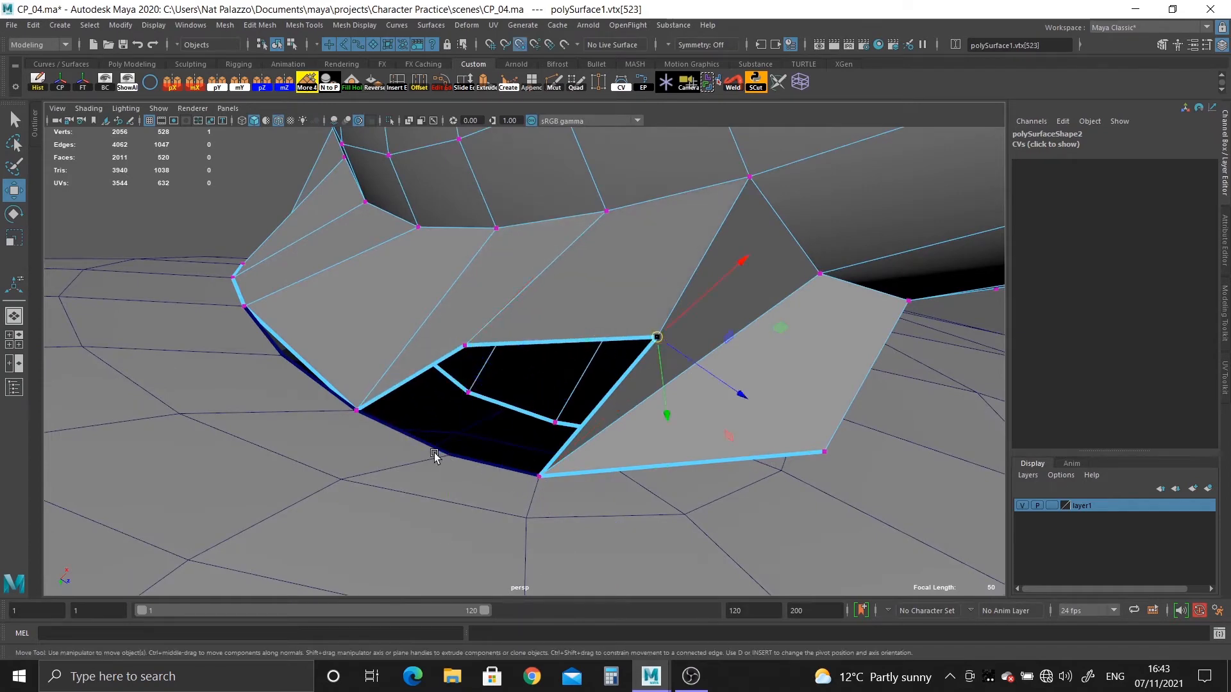
pyautogui.moveTo(434, 455); pyautogui.dragTo(450, 455, button='middle')
# Shift the two preceding ear border vertices back by one position, snapping them onto the skipped and the vacated head opening vertices.
pyautogui.keyDown('alt'); pyautogui.moveTo(451, 455); pyautogui.dragTo(410, 409); pyautogui.keyUp('alt')
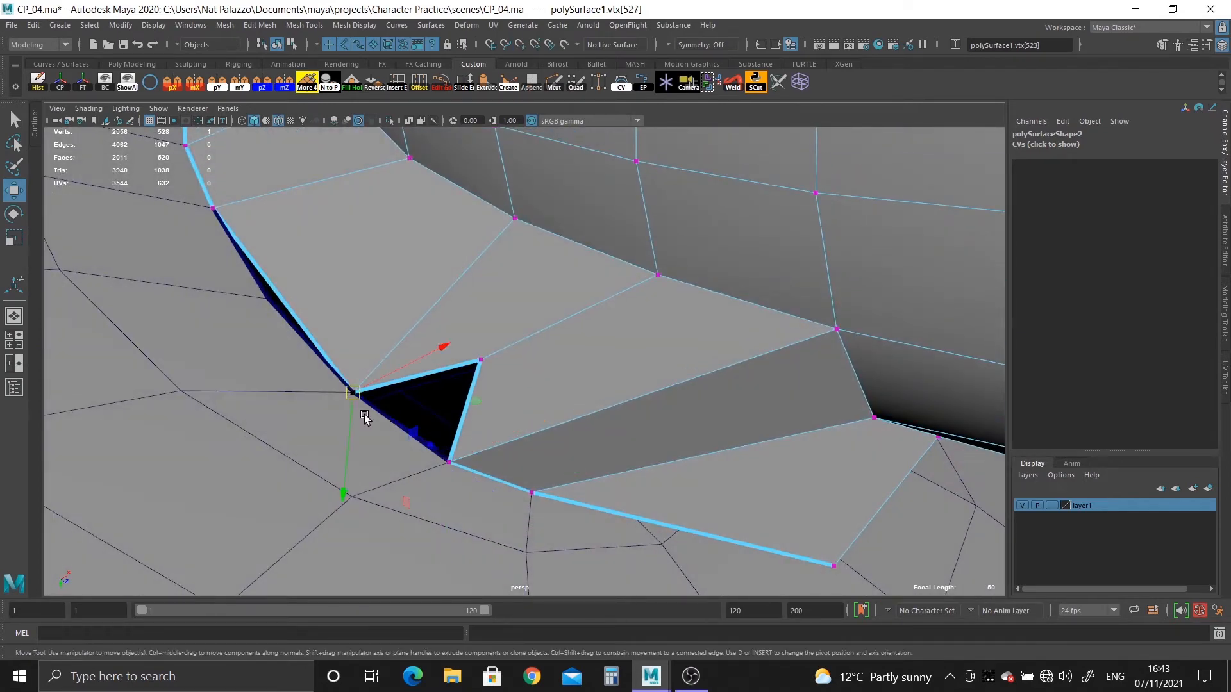
pyautogui.moveTo(364, 414); pyautogui.dragTo(362, 332, button='middle')
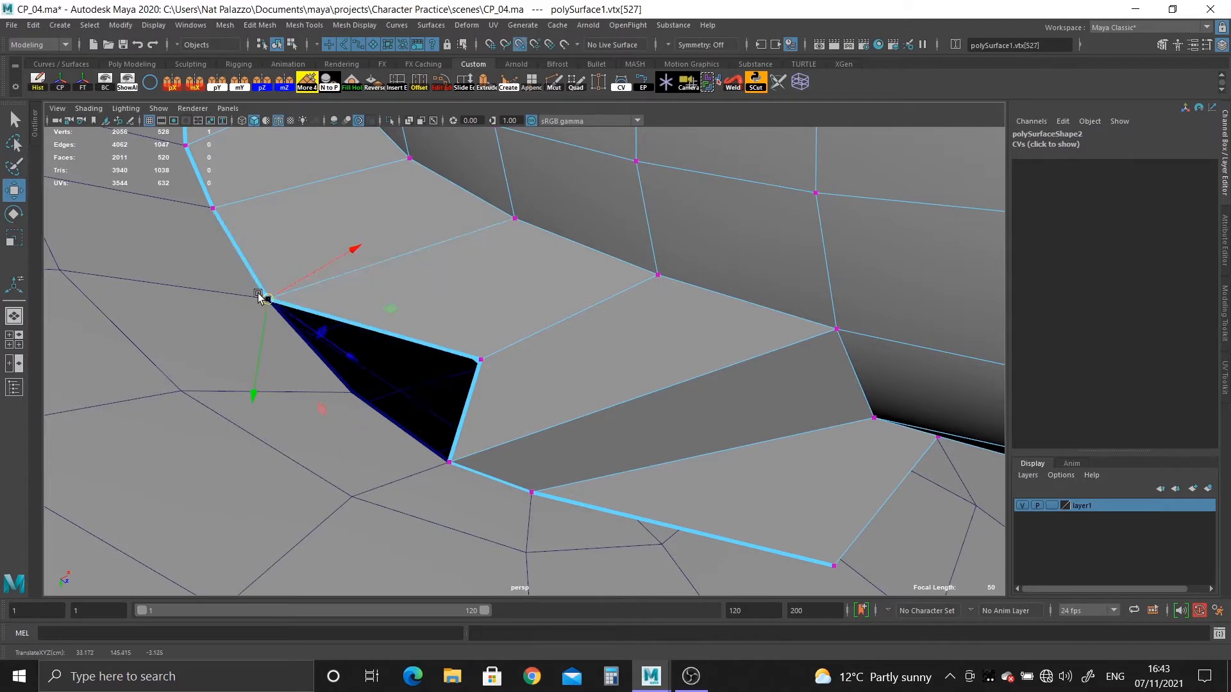
pyautogui.moveTo(348, 391); pyautogui.dragTo(352, 393, button='middle')
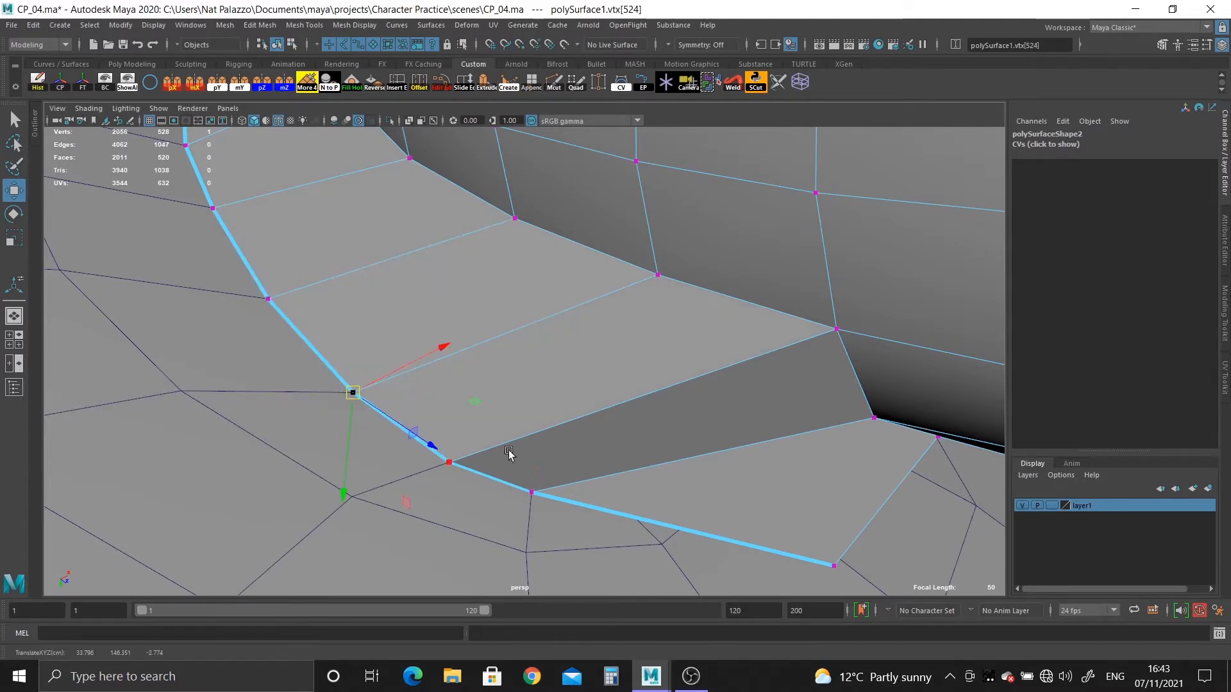
# Move the two loose ear border vertices on the opening's other side closer to the head opening.
pyautogui.keyDown('alt'); pyautogui.moveTo(508, 453); pyautogui.dragTo(301, 321); pyautogui.keyUp('alt')
pyautogui.keyDown('alt'); pyautogui.moveTo(423, 385); pyautogui.dragTo(656, 480, button='right'); pyautogui.keyUp('alt')
pyautogui.keyDown('alt'); pyautogui.moveTo(657, 479); pyautogui.dragTo(613, 343); pyautogui.keyUp('alt')
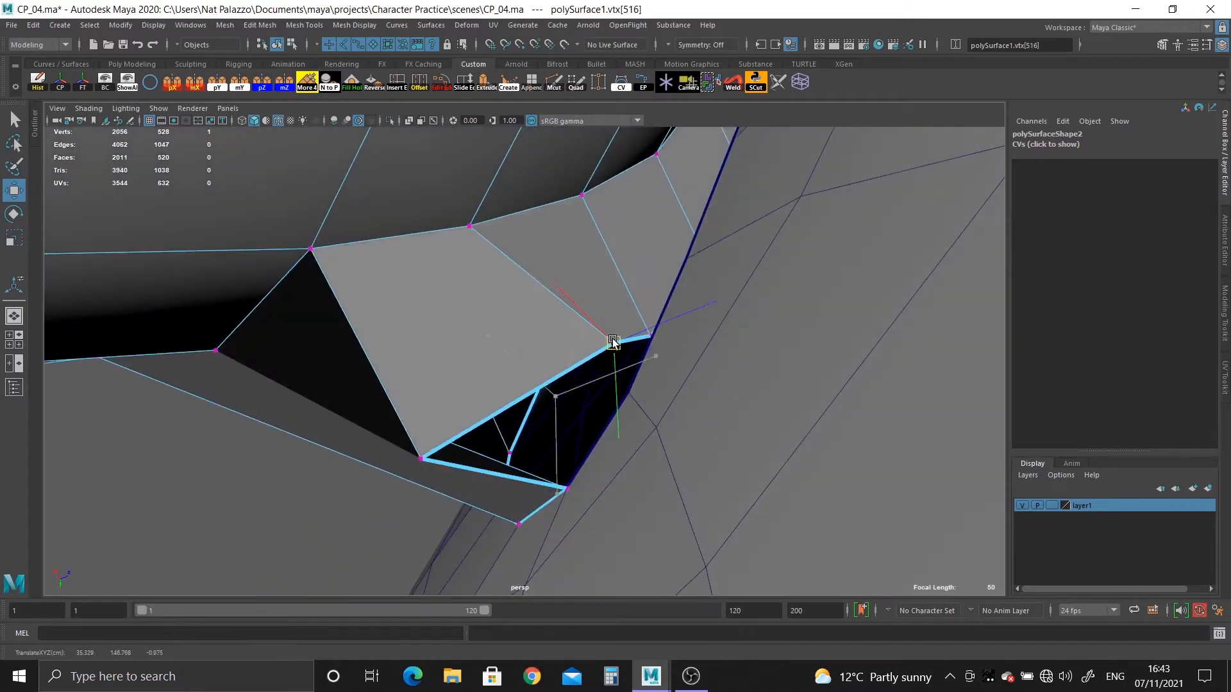
pyautogui.moveTo(422, 461); pyautogui.dragTo(498, 433)
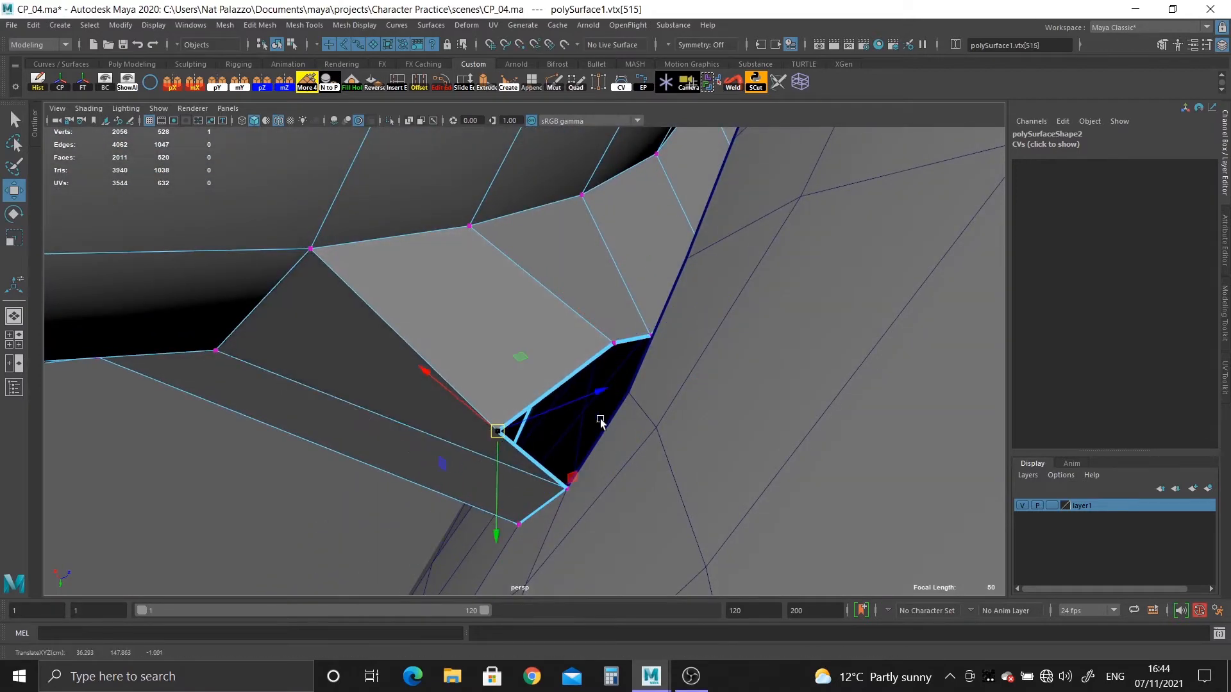
# Snap the pulled-out ear border vertex onto the adjacent free head opening vertex.
pyautogui.press('v')
pyautogui.moveTo(627, 414); pyautogui.dragTo(630, 400, button='middle')
pyautogui.keyDown('alt'); pyautogui.moveTo(630, 399); pyautogui.dragTo(663, 445); pyautogui.keyUp('alt')
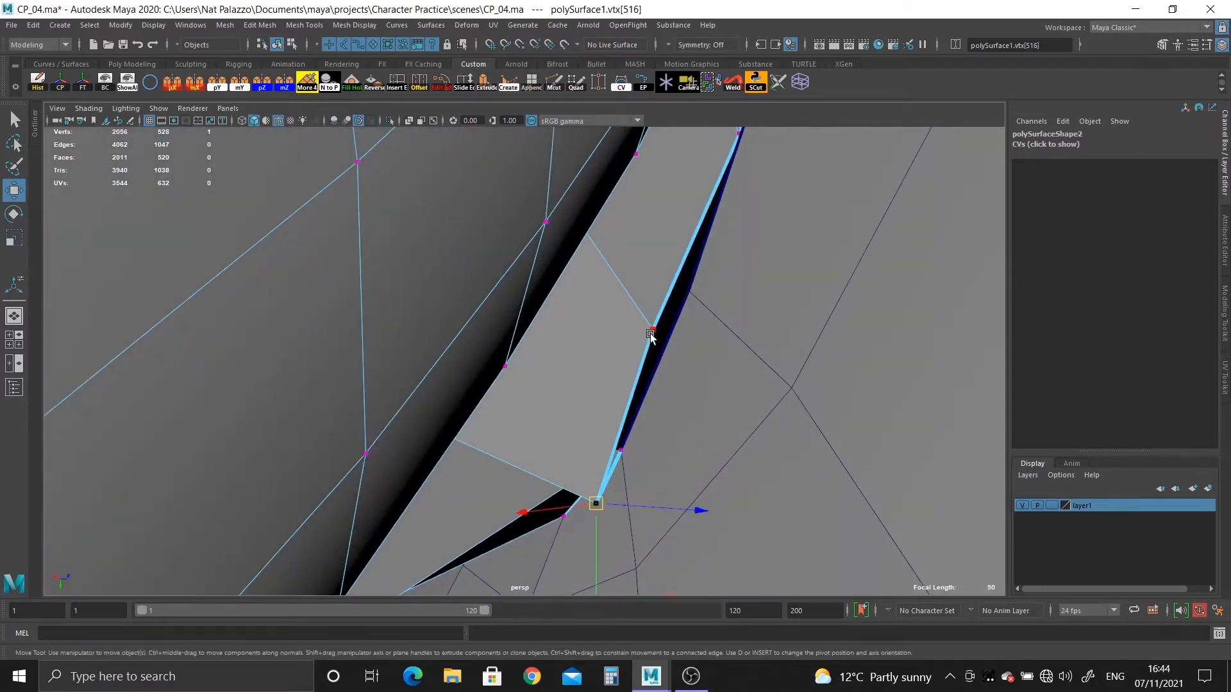
pyautogui.moveTo(662, 322); pyautogui.dragTo(606, 379, button='middle')
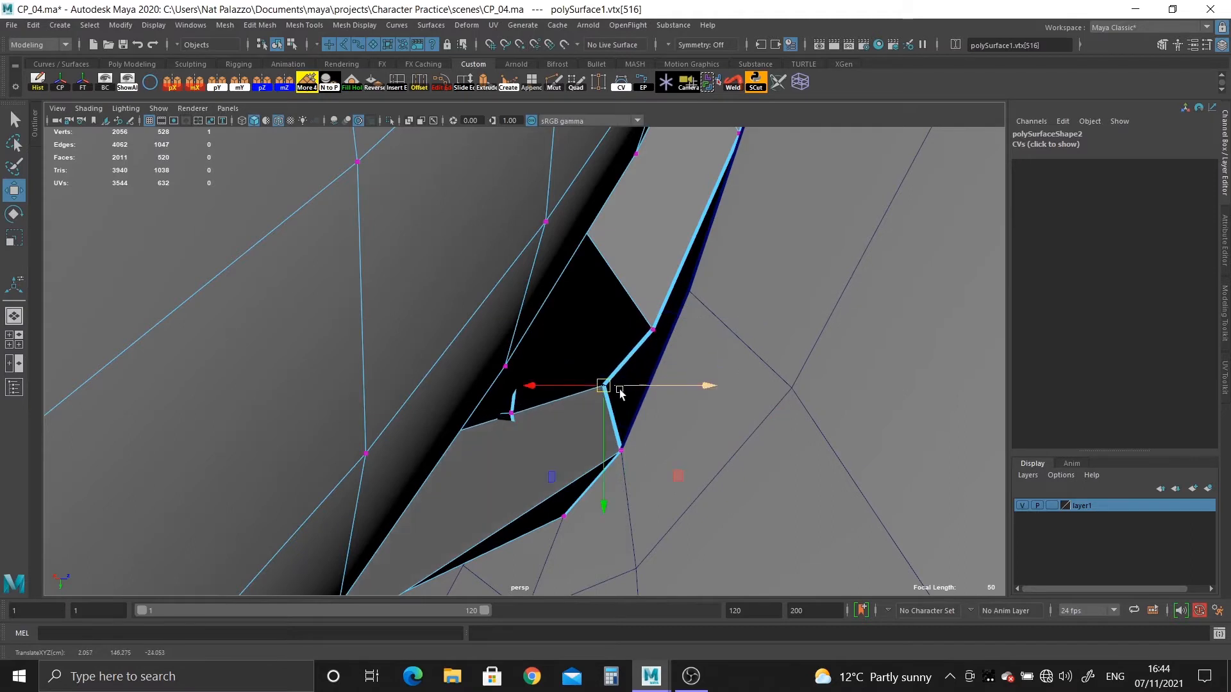
pyautogui.hotkey('ctrl', 'z')
pyautogui.hotkey('ctrl', 'z')
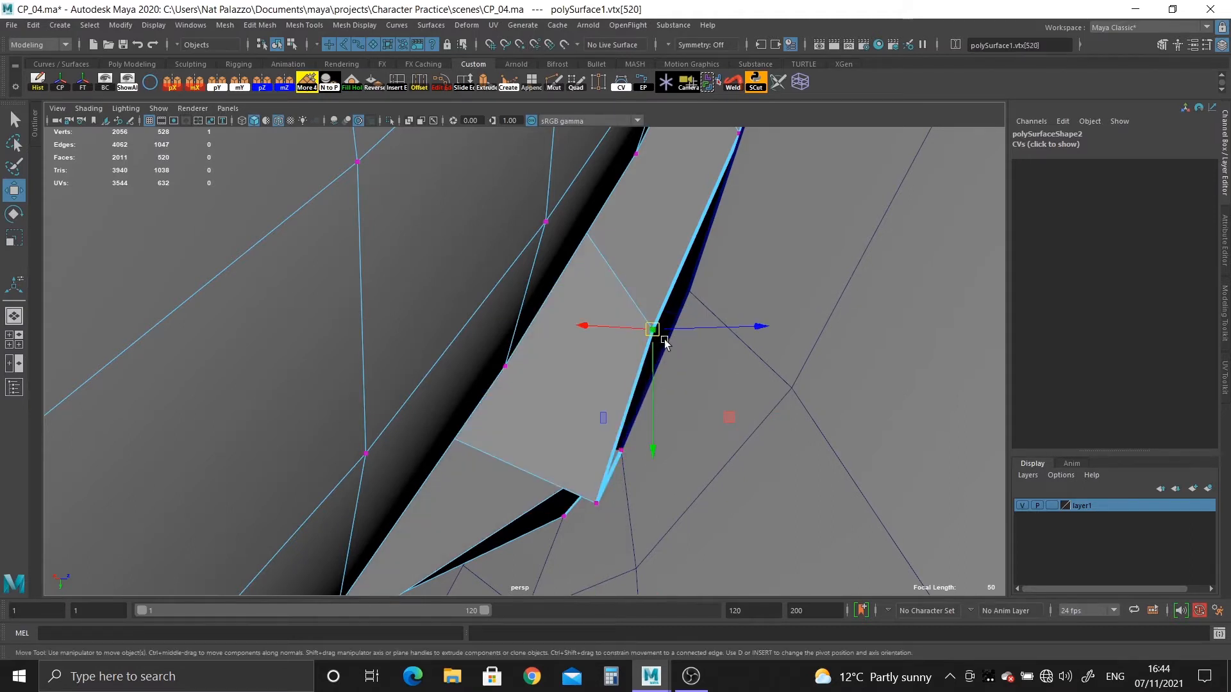
# Snap the next two ear border vertices along the narrow gap onto consecutive head opening vertices, pulling the second one aside first.
pyautogui.moveTo(664, 343); pyautogui.dragTo(706, 428, button='middle')
pyautogui.keyDown('alt'); pyautogui.moveTo(705, 428); pyautogui.dragTo(601, 420); pyautogui.keyUp('alt')
pyautogui.keyDown('alt'); pyautogui.moveTo(606, 321); pyautogui.dragTo(621, 328); pyautogui.keyUp('alt')
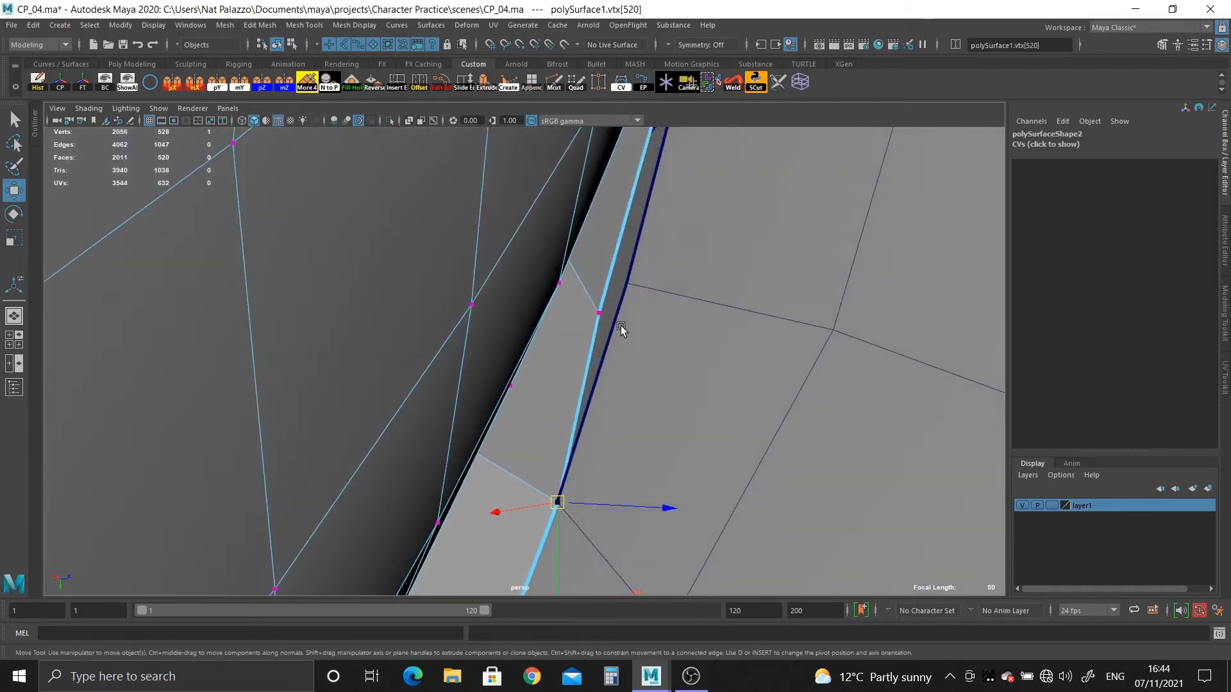
pyautogui.click(621, 328)
pyautogui.click(601, 314)
pyautogui.moveTo(602, 315); pyautogui.dragTo(558, 341, button='middle')
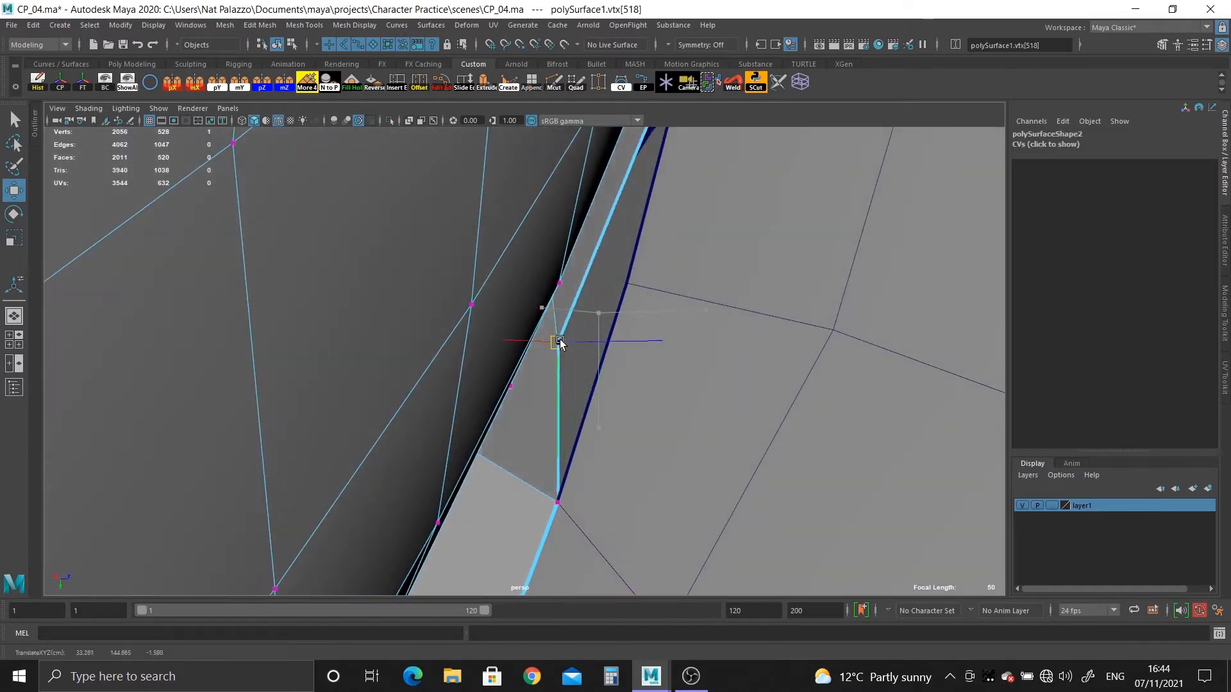
pyautogui.moveTo(634, 300); pyautogui.dragTo(635, 282, button='middle')
# Pull the following ear border vertex clear, snap it onto the head opening, and shift it one head vertex further along.
pyautogui.keyDown('alt'); pyautogui.moveTo(655, 356); pyautogui.dragTo(493, 424); pyautogui.keyUp('alt')
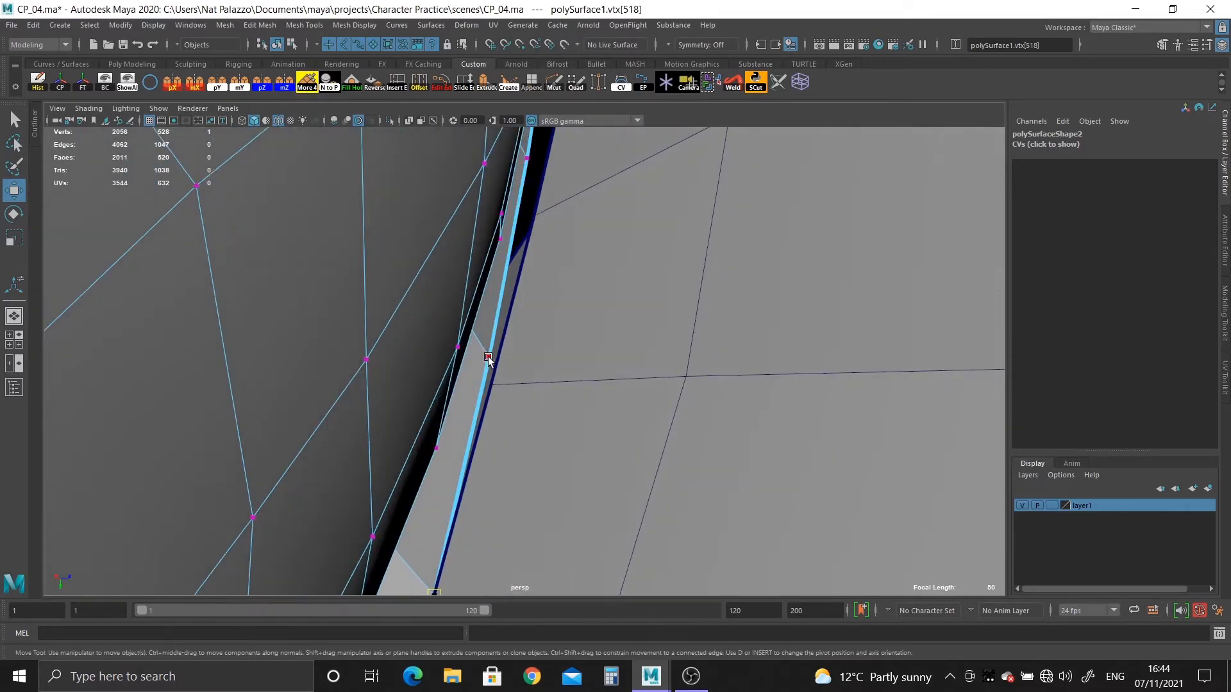
pyautogui.moveTo(505, 361); pyautogui.dragTo(405, 360)
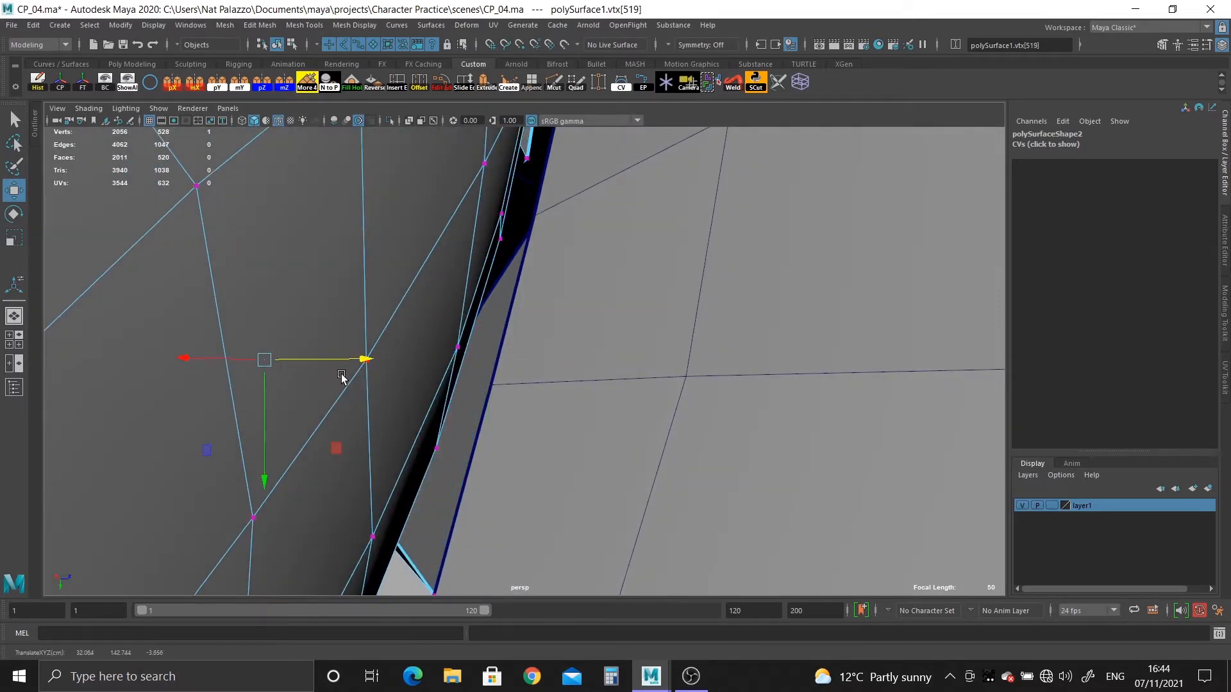
pyautogui.moveTo(512, 389); pyautogui.dragTo(493, 386, button='middle')
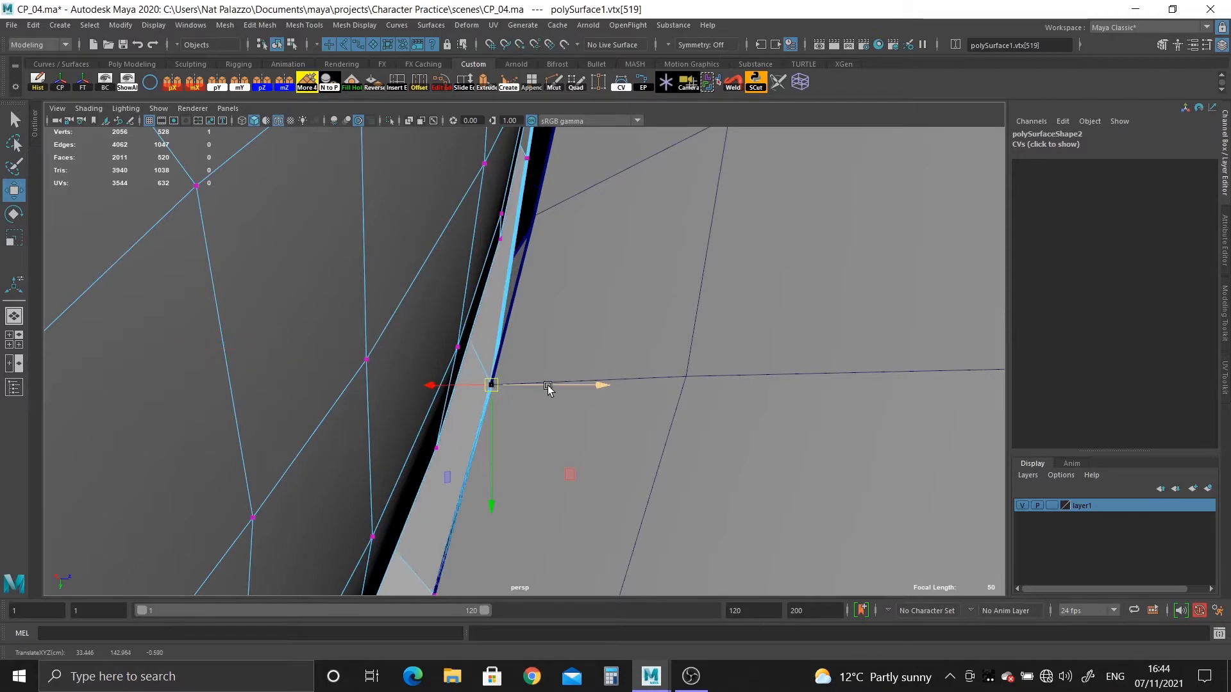
pyautogui.keyDown('alt'); pyautogui.moveTo(546, 386); pyautogui.dragTo(533, 492); pyautogui.keyUp('alt')
pyautogui.keyDown('alt'); pyautogui.moveTo(533, 493); pyautogui.dragTo(534, 516, button='middle'); pyautogui.keyUp('alt')
pyautogui.keyDown('alt'); pyautogui.moveTo(534, 516); pyautogui.dragTo(485, 522); pyautogui.keyUp('alt')
pyautogui.keyDown('alt'); pyautogui.moveTo(521, 506); pyautogui.dragTo(523, 354, button='middle'); pyautogui.keyUp('alt')
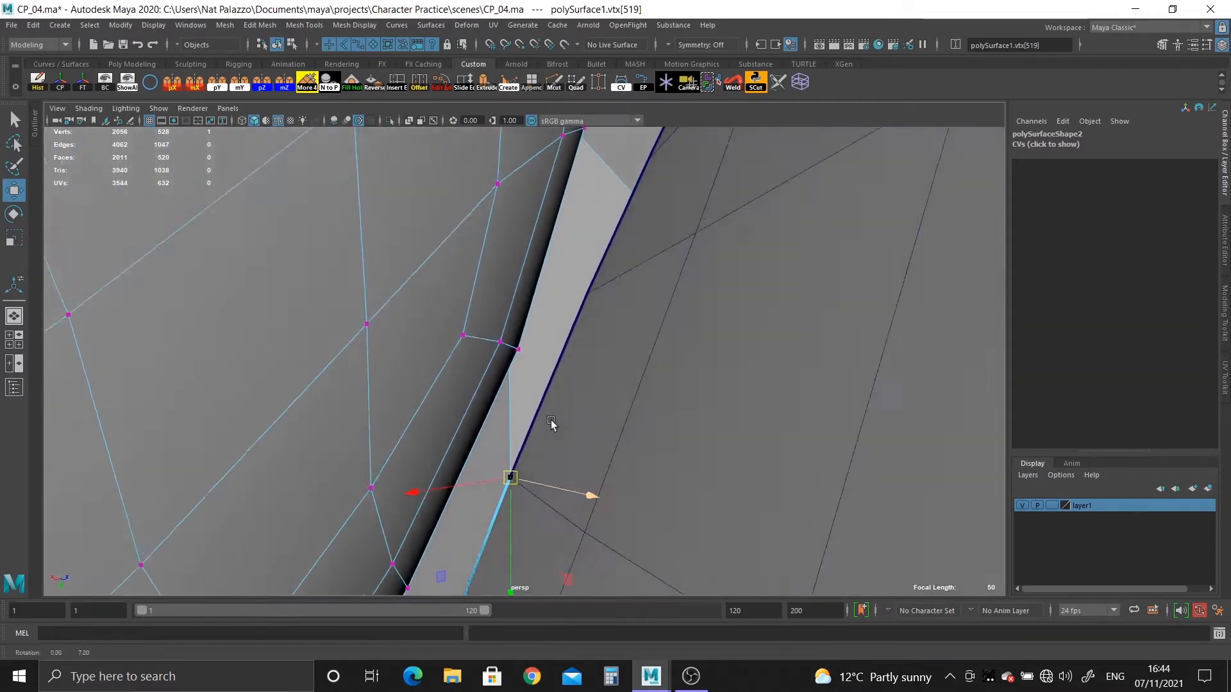
pyautogui.keyDown('alt'); pyautogui.moveTo(552, 423); pyautogui.dragTo(552, 467); pyautogui.keyUp('alt')
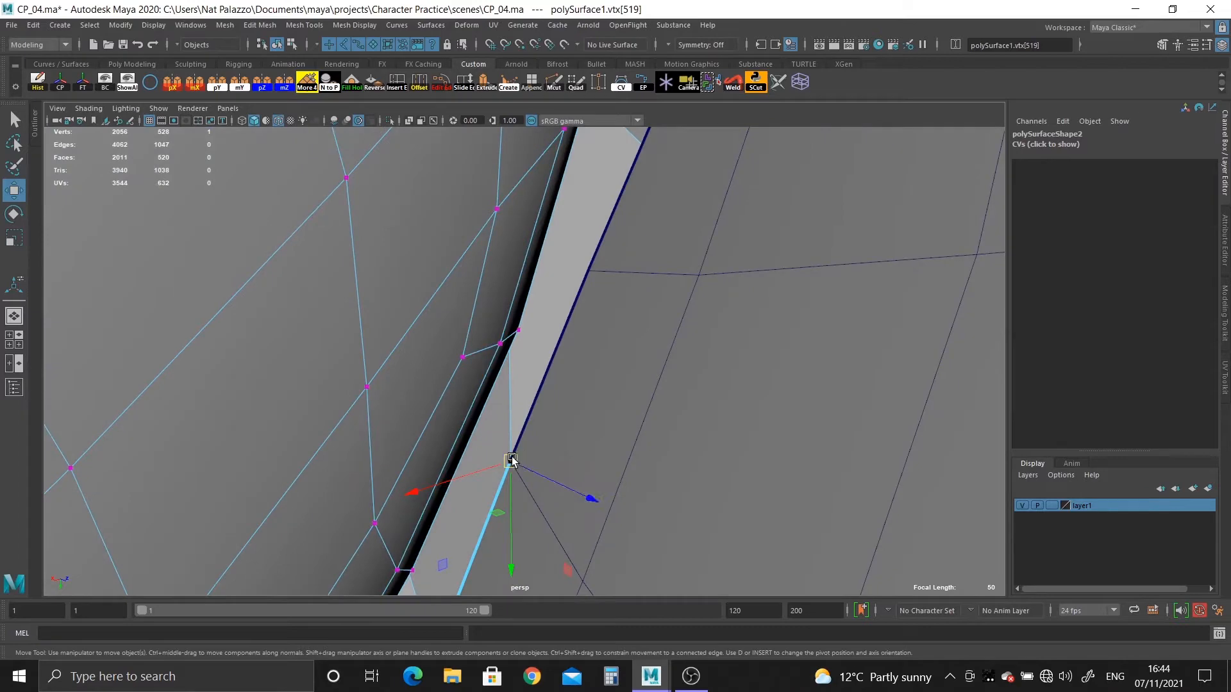
pyautogui.middleClick(597, 279)
# Pull the next ear border vertex, beside the wide gap, clear of the head and snap it onto the matching free head opening vertex.
pyautogui.keyDown('alt'); pyautogui.moveTo(658, 314); pyautogui.dragTo(662, 516, button='middle'); pyautogui.keyUp('alt')
pyautogui.keyDown('alt'); pyautogui.moveTo(662, 516); pyautogui.dragTo(589, 447); pyautogui.keyUp('alt')
pyautogui.click(576, 406)
pyautogui.keyDown('alt'); pyautogui.moveTo(576, 405); pyautogui.dragTo(492, 361); pyautogui.keyUp('alt')
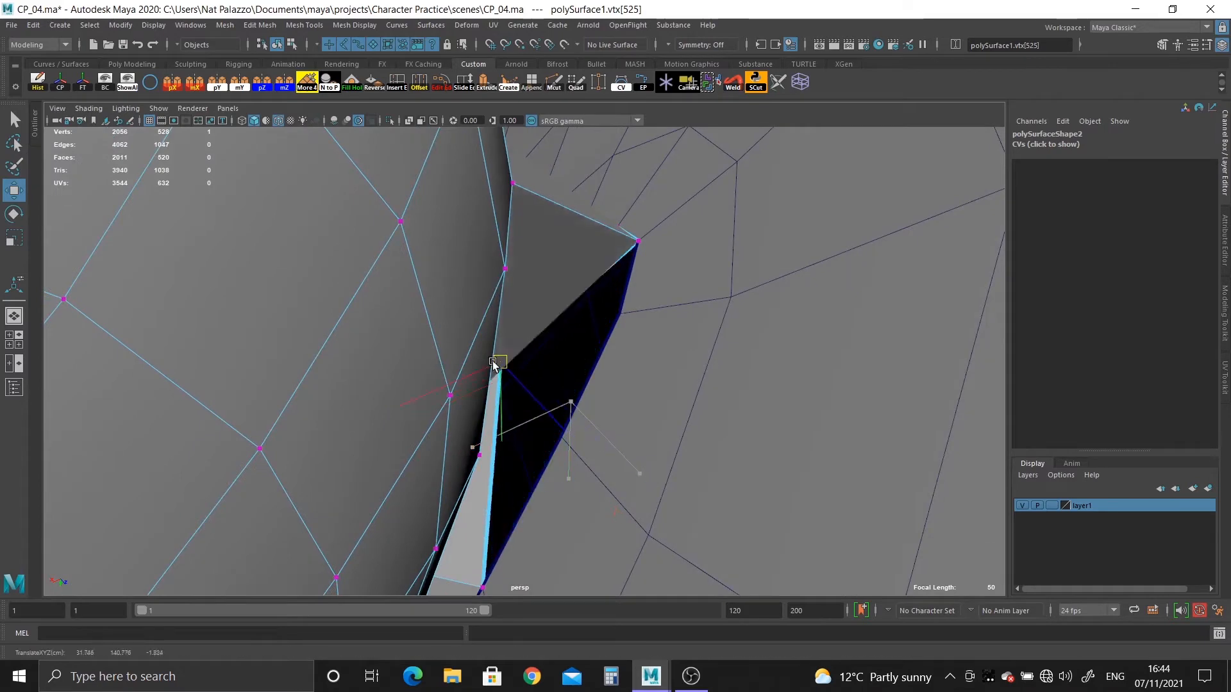
pyautogui.keyDown('alt'); pyautogui.moveTo(628, 393); pyautogui.dragTo(456, 376); pyautogui.keyUp('alt')
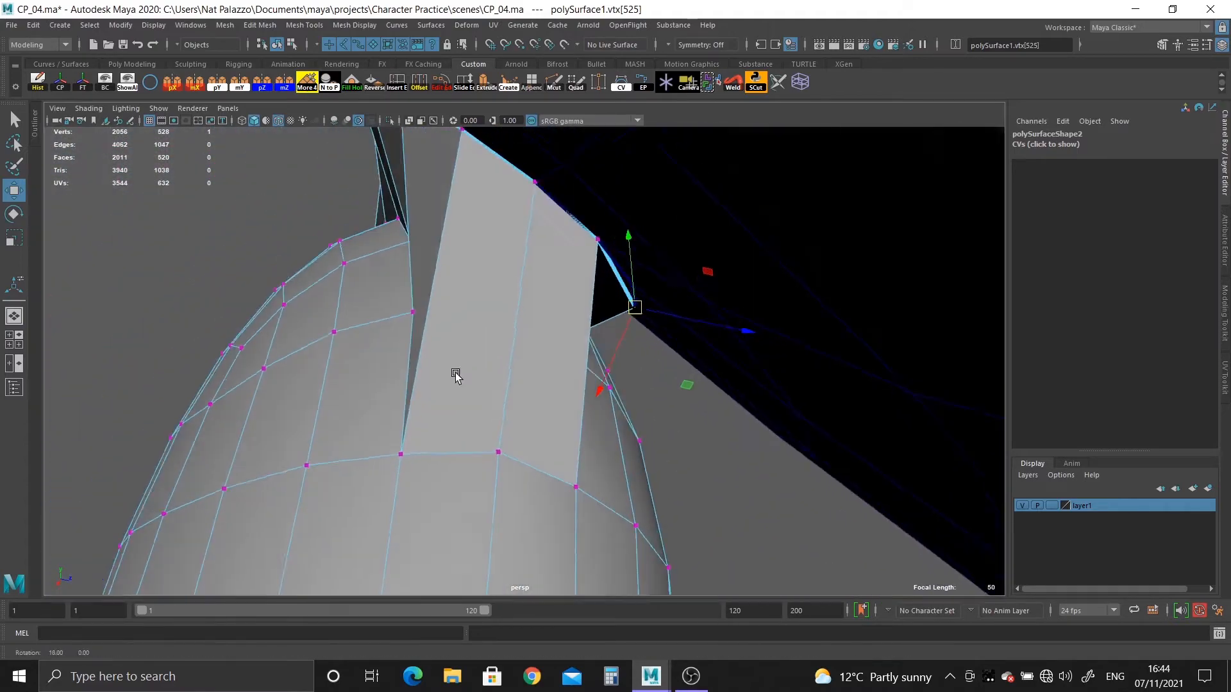
pyautogui.keyDown('alt'); pyautogui.moveTo(507, 417); pyautogui.dragTo(481, 398); pyautogui.keyUp('alt')
pyautogui.keyDown('alt'); pyautogui.moveTo(480, 398); pyautogui.dragTo(575, 414, button='right'); pyautogui.keyUp('alt')
pyautogui.keyDown('alt'); pyautogui.moveTo(575, 413); pyautogui.dragTo(543, 418); pyautogui.keyUp('alt')
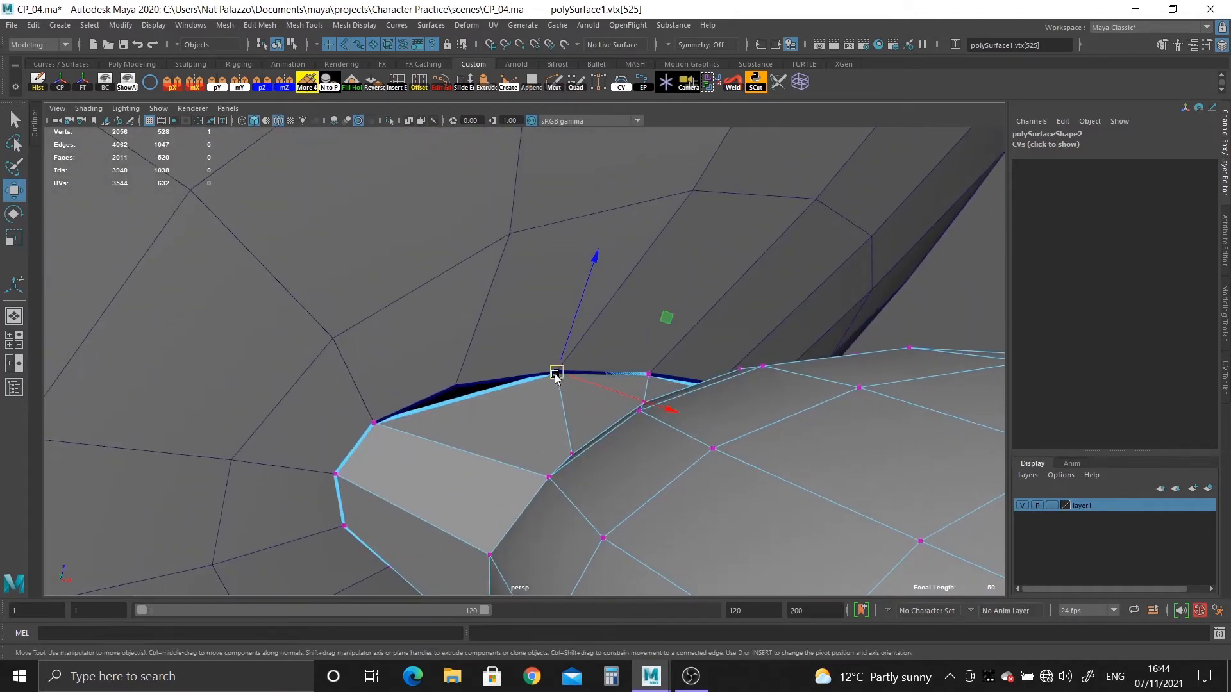
pyautogui.keyDown('alt'); pyautogui.moveTo(620, 463); pyautogui.dragTo(506, 423); pyautogui.keyUp('alt')
pyautogui.keyDown('alt'); pyautogui.moveTo(507, 423); pyautogui.dragTo(419, 381, button='right'); pyautogui.keyUp('alt')
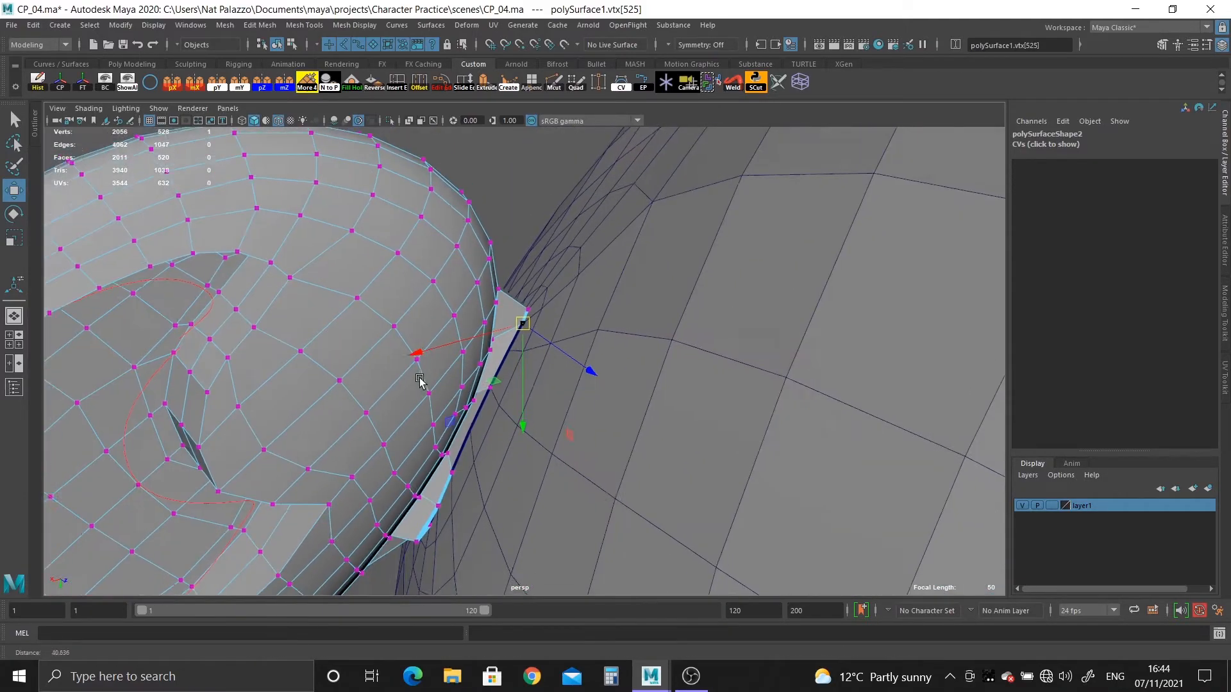
pyautogui.keyDown('alt'); pyautogui.moveTo(420, 382); pyautogui.dragTo(607, 543); pyautogui.keyUp('alt')
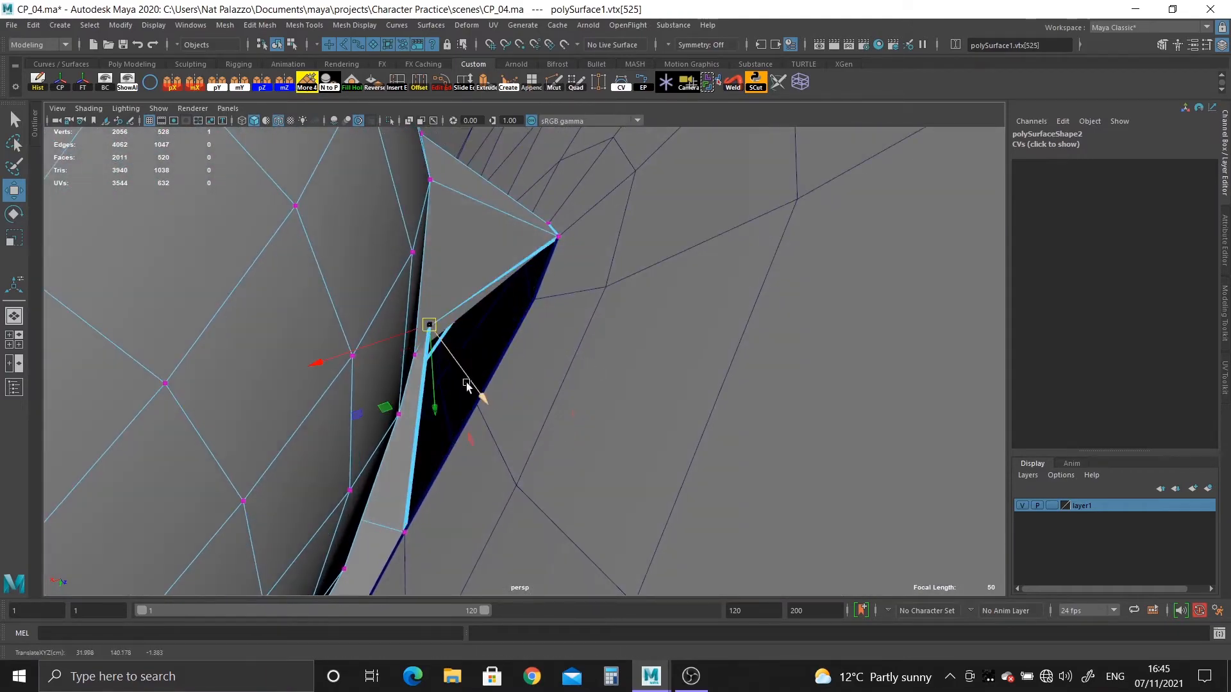
pyautogui.keyDown('alt'); pyautogui.moveTo(477, 408); pyautogui.dragTo(561, 406); pyautogui.keyUp('alt')
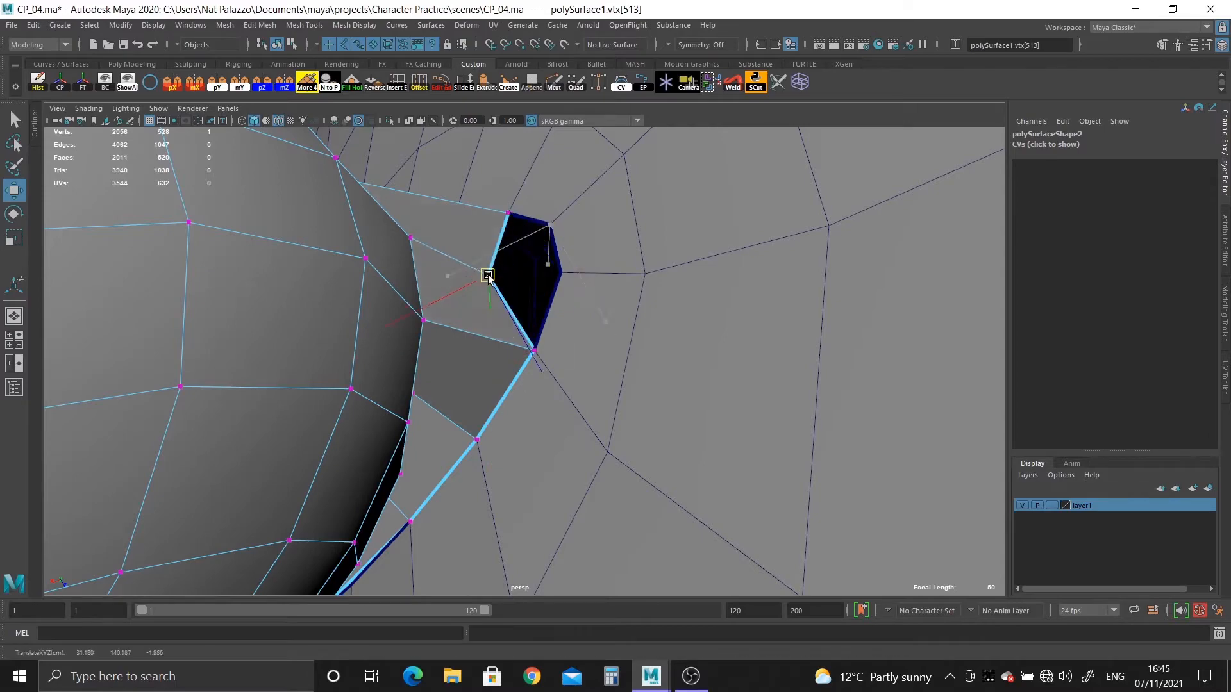
# Snap the remaining three ear border vertices onto the head opening vertices around the curved end of the opening.
pyautogui.keyDown('alt'); pyautogui.moveTo(570, 290); pyautogui.dragTo(678, 375); pyautogui.keyUp('alt')
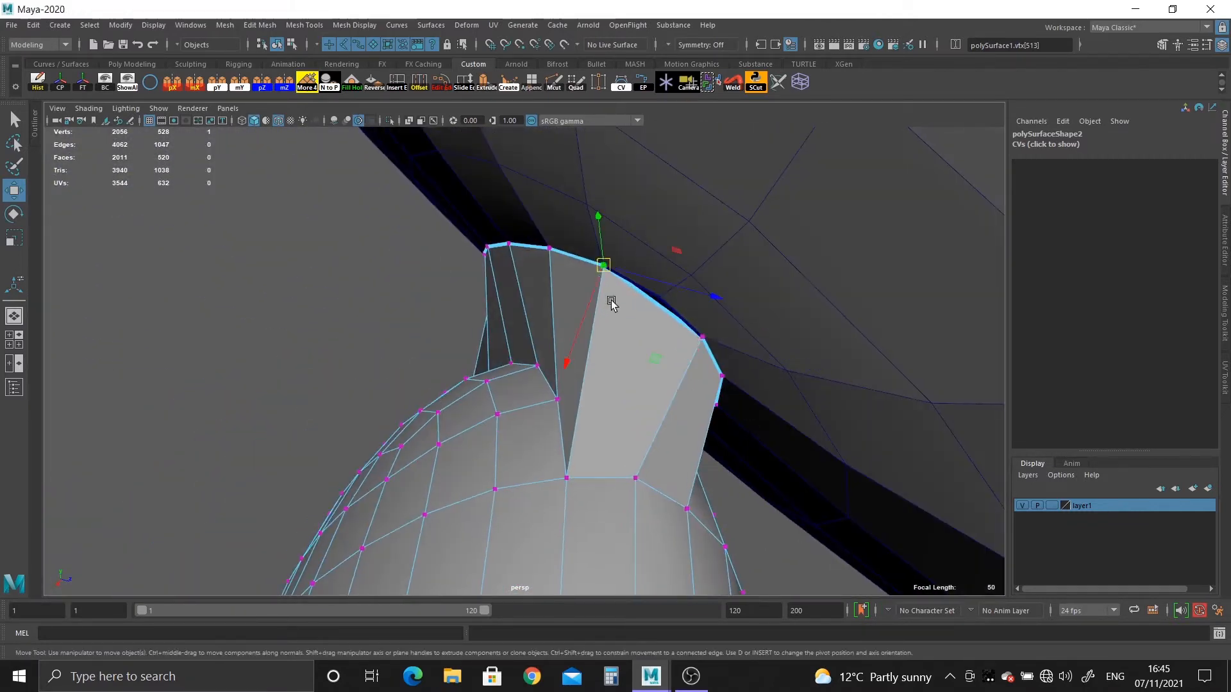
pyautogui.moveTo(605, 268); pyautogui.dragTo(603, 344)
pyautogui.moveTo(651, 318); pyautogui.dragTo(661, 297, button='middle')
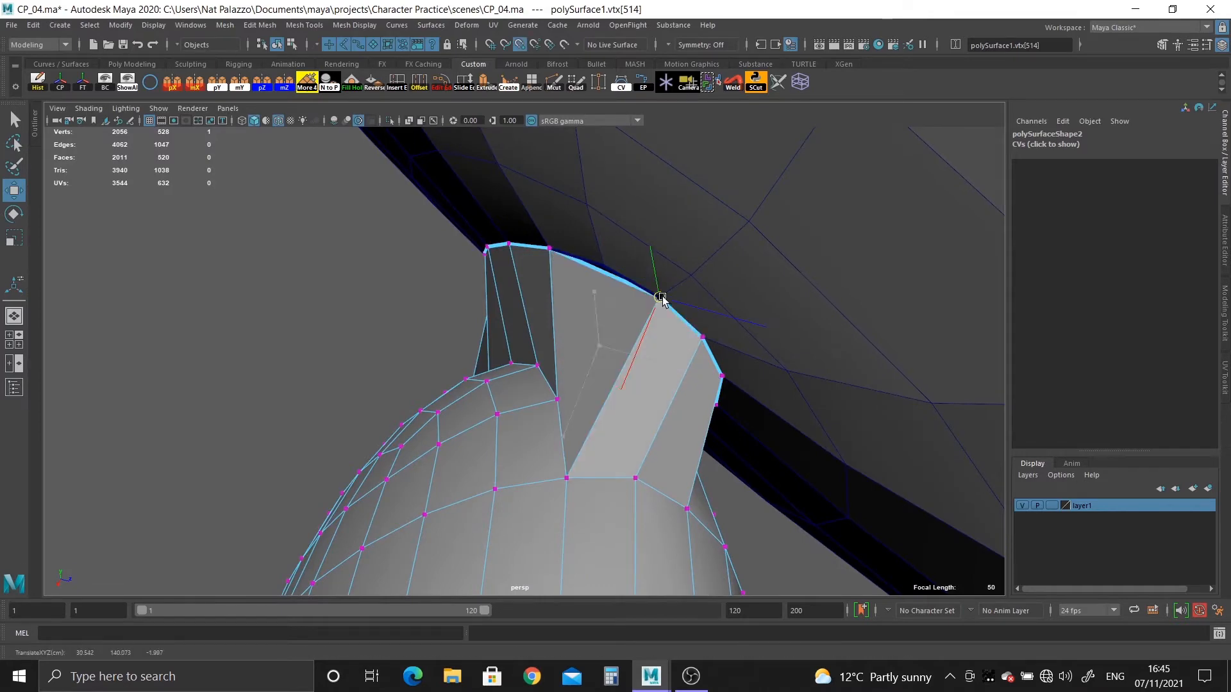
pyautogui.keyDown('alt'); pyautogui.moveTo(611, 316); pyautogui.dragTo(513, 301); pyautogui.keyUp('alt')
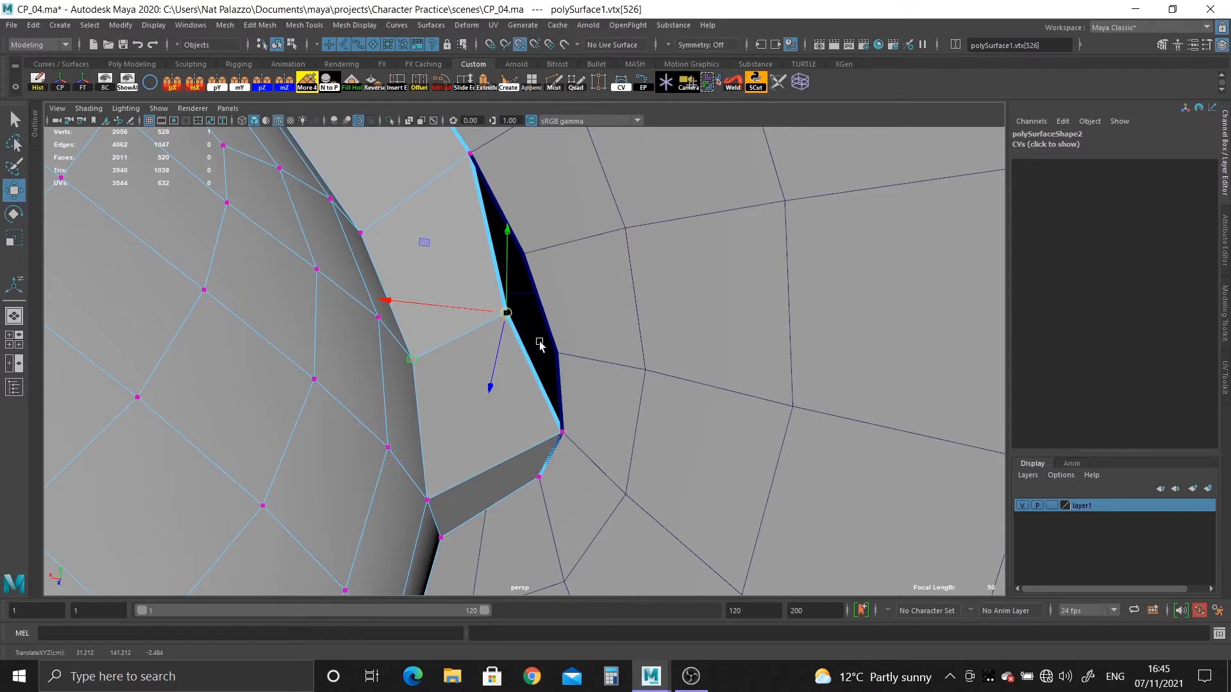
pyautogui.moveTo(539, 343); pyautogui.dragTo(557, 362)
# Cut a new edge from the ear base to the border beside the unmatched head vertex, and snap the new border vertex onto it.
pyautogui.keyDown('alt'); pyautogui.moveTo(547, 407); pyautogui.dragTo(573, 241); pyautogui.keyUp('alt')
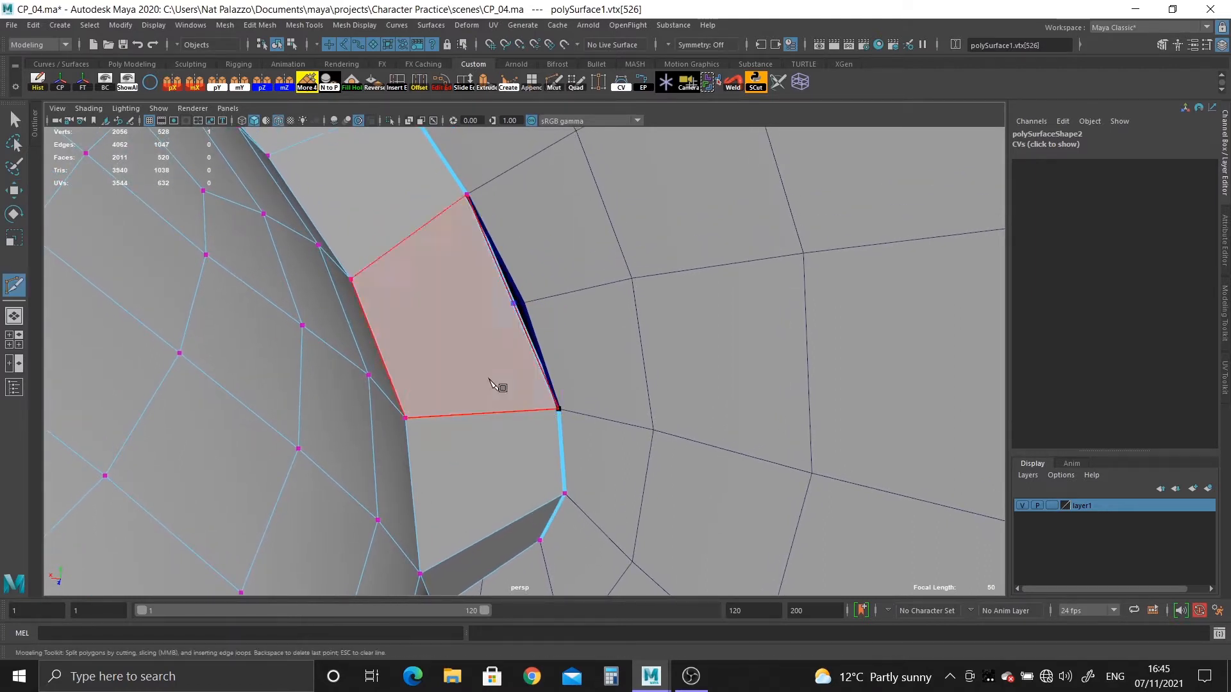
pyautogui.press('q')
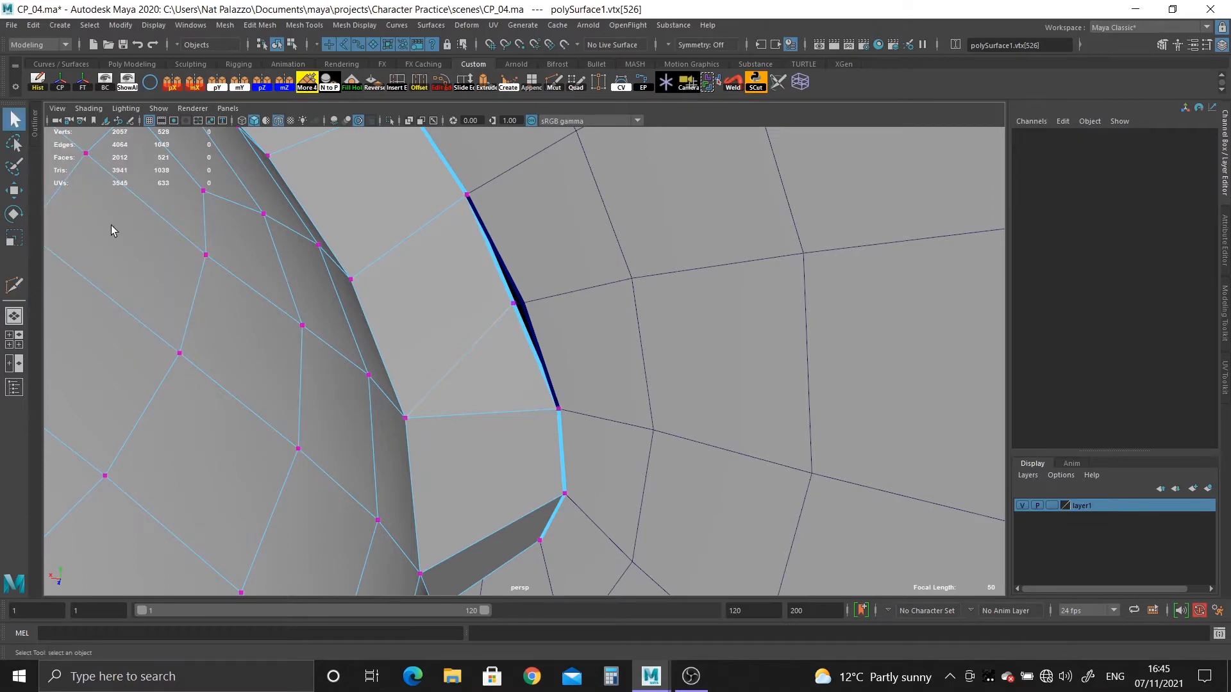
pyautogui.press('w')
pyautogui.moveTo(528, 327); pyautogui.dragTo(465, 311)
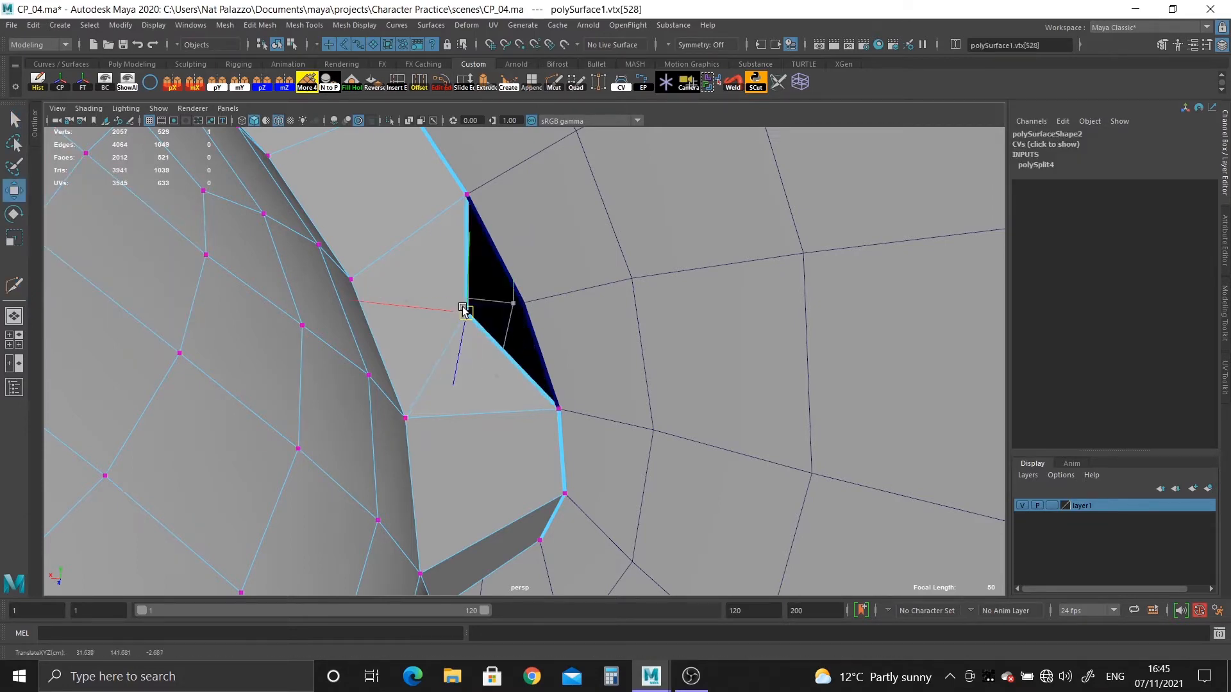
pyautogui.moveTo(539, 325); pyautogui.dragTo(518, 292)
# Combine the ear and head meshes and merge the vertices around the seam with a distance threshold of 0.001.
pyautogui.keyDown('alt'); pyautogui.moveTo(552, 439); pyautogui.dragTo(390, 396); pyautogui.keyUp('alt')
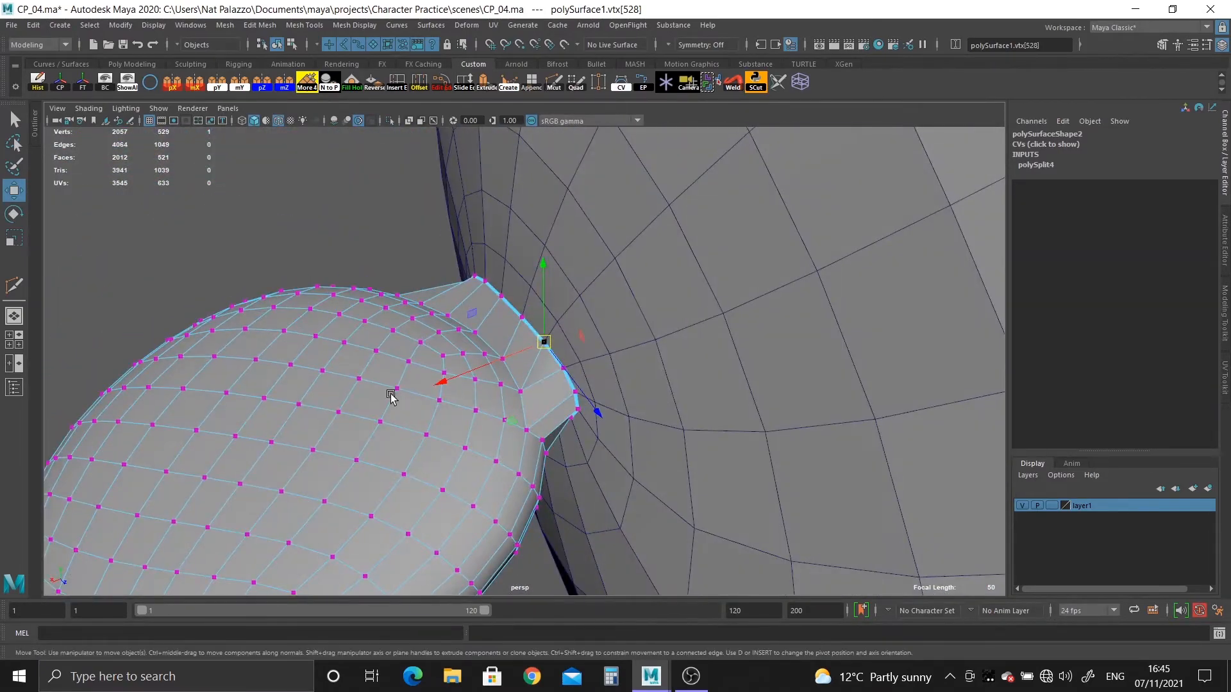
pyautogui.moveTo(390, 395); pyautogui.dragTo(454, 309, button='right')
pyautogui.keyDown('shift'); pyautogui.click(590, 297); pyautogui.keyUp('shift')
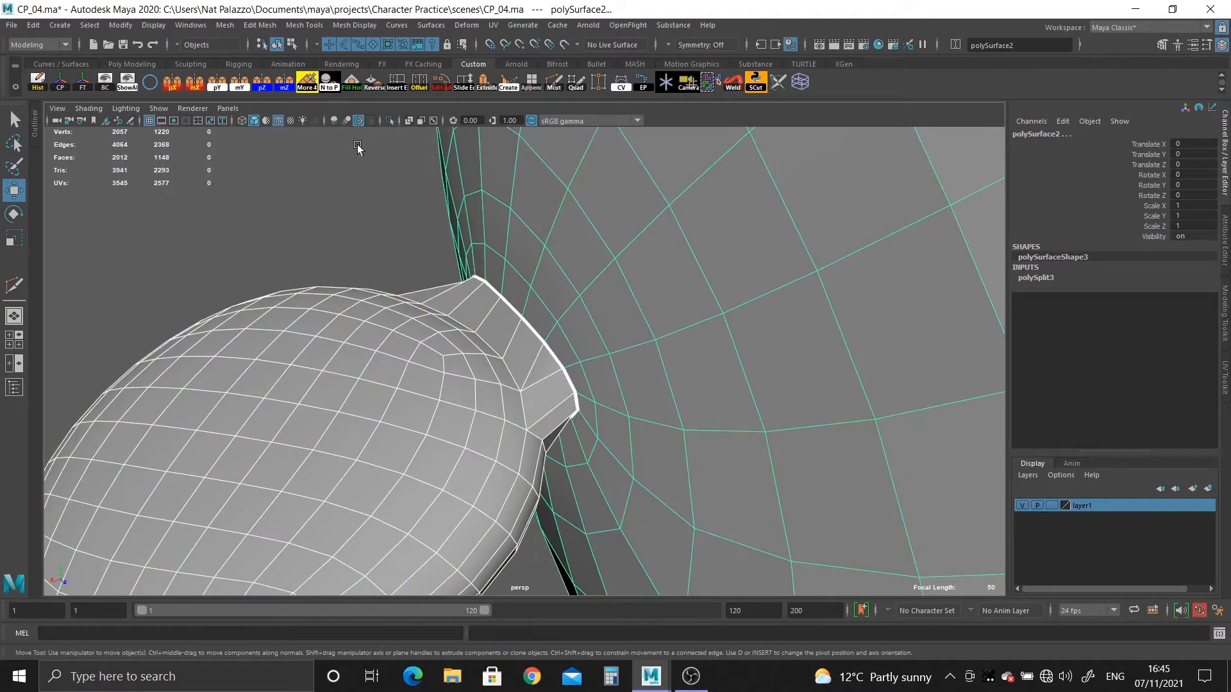
pyautogui.keyDown('shift'); pyautogui.moveTo(612, 307); pyautogui.dragTo(709, 587, button='right'); pyautogui.keyUp('shift')
pyautogui.keyDown('alt'); pyautogui.moveTo(591, 563); pyautogui.dragTo(543, 239); pyautogui.keyUp('alt')
pyautogui.moveTo(542, 239); pyautogui.dragTo(380, 184, button='right')
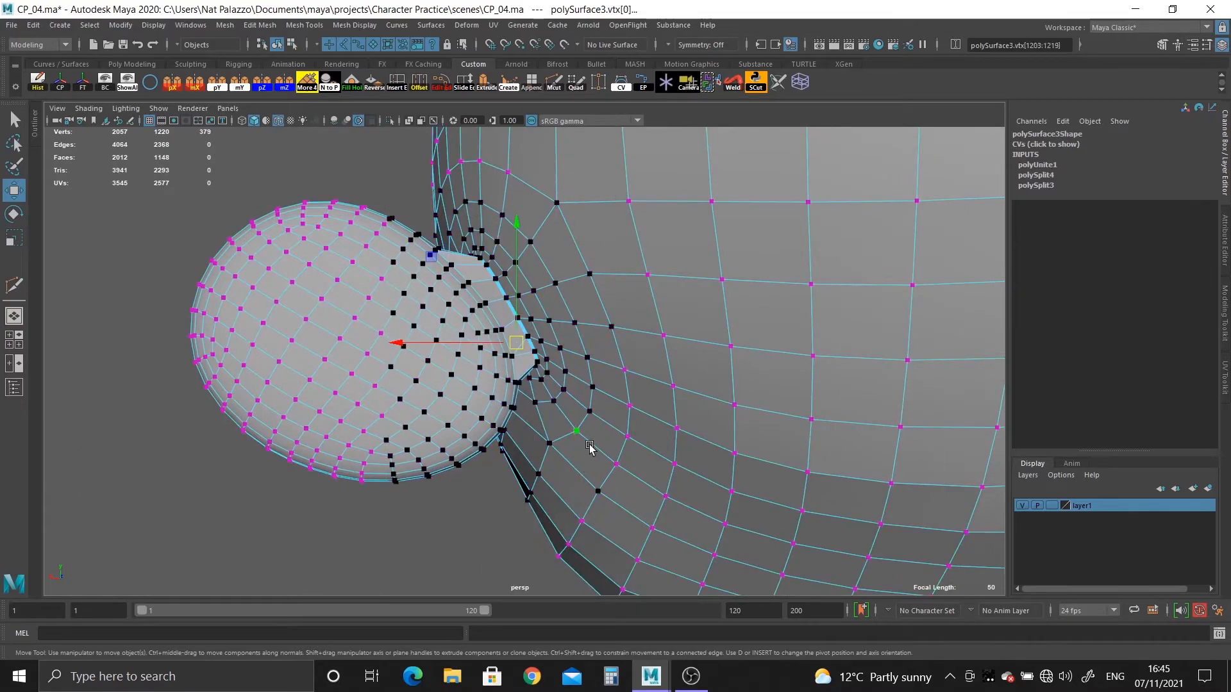
pyautogui.keyDown('shift'); pyautogui.moveTo(612, 380); pyautogui.dragTo(688, 220, button='right'); pyautogui.keyUp('shift')
pyautogui.keyDown('alt'); pyautogui.moveTo(484, 330); pyautogui.dragTo(710, 333); pyautogui.keyUp('alt')
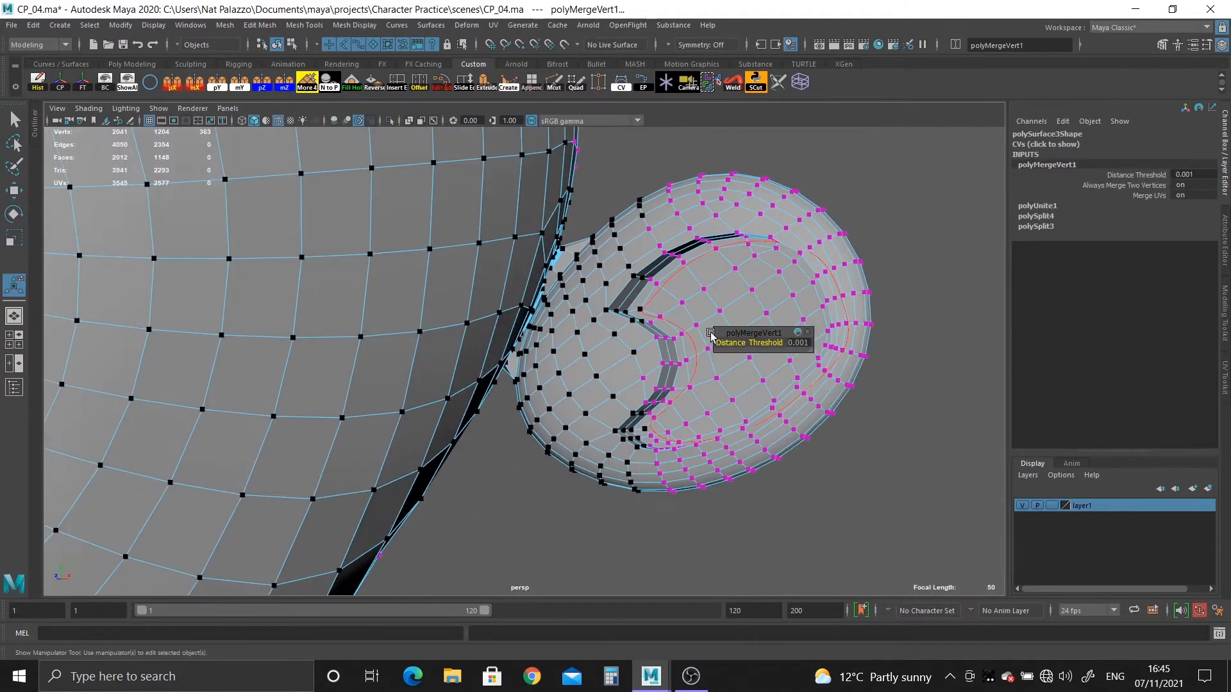
# Check the merged seam for gaps, and undo the vertex merge and the combining of the ear and head.
pyautogui.keyDown('alt'); pyautogui.moveTo(710, 333); pyautogui.dragTo(695, 418, button='right'); pyautogui.keyUp('alt')
pyautogui.keyDown('alt'); pyautogui.moveTo(695, 418); pyautogui.dragTo(607, 357); pyautogui.keyUp('alt')
pyautogui.keyDown('alt'); pyautogui.moveTo(607, 357); pyautogui.dragTo(662, 448, button='right'); pyautogui.keyUp('alt')
pyautogui.keyDown('alt'); pyautogui.moveTo(662, 448); pyautogui.dragTo(509, 384, button='middle'); pyautogui.keyUp('alt')
pyautogui.keyDown('alt'); pyautogui.moveTo(508, 385); pyautogui.dragTo(591, 466, button='right'); pyautogui.keyUp('alt')
pyautogui.hotkey('ctrl', 'z')
pyautogui.hotkey('ctrl', 'z')
pyautogui.hotkey('ctrl', 'z')
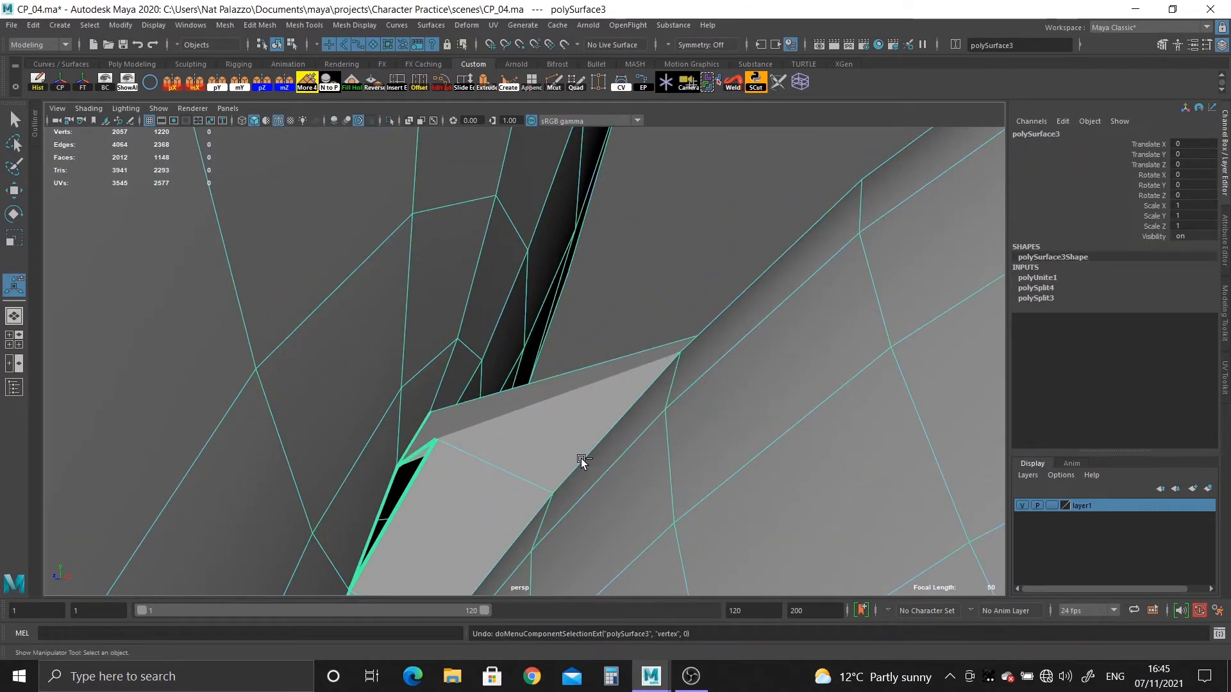
pyautogui.keyDown('alt'); pyautogui.moveTo(580, 458); pyautogui.dragTo(473, 296); pyautogui.keyUp('alt')
pyautogui.hotkey('ctrl', 'z')
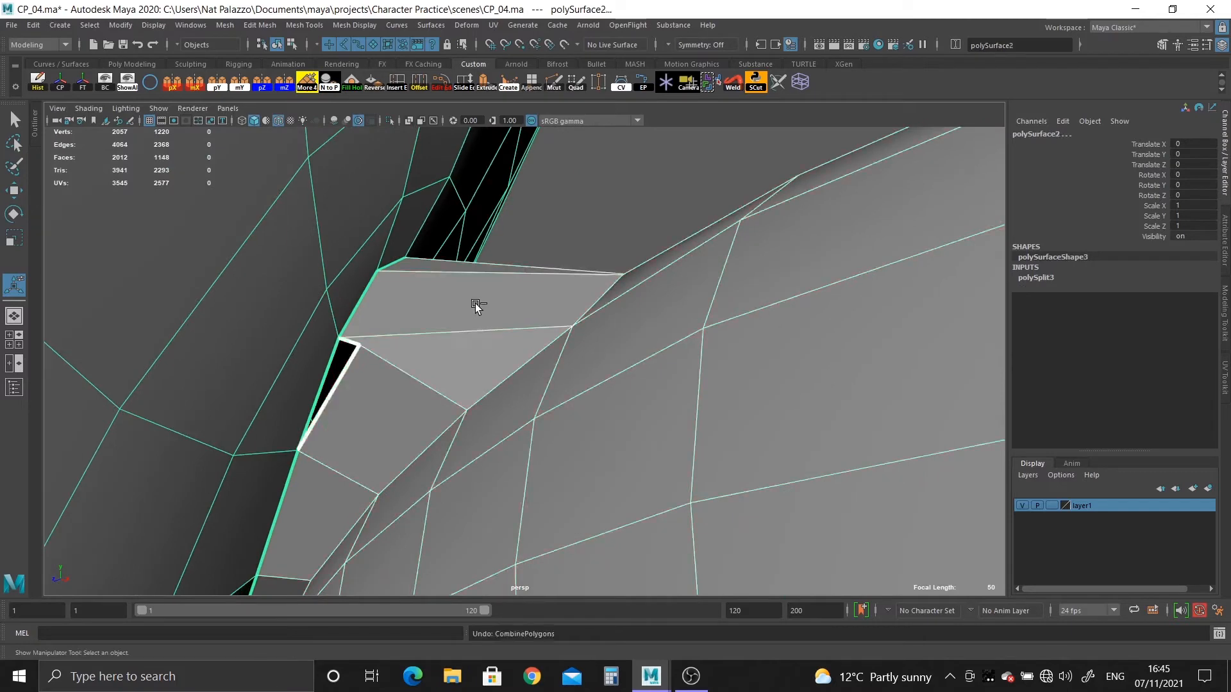
pyautogui.hotkey('ctrl', 'z')
# Move the ear border vertex beside the skipped head opening vertex back by one position, snapping it onto that skipped vertex.
pyautogui.keyDown('alt'); pyautogui.moveTo(374, 371); pyautogui.dragTo(468, 405); pyautogui.keyUp('alt')
pyautogui.keyDown('alt'); pyautogui.moveTo(467, 406); pyautogui.dragTo(558, 367, button='middle'); pyautogui.keyUp('alt')
pyautogui.keyDown('alt'); pyautogui.moveTo(557, 367); pyautogui.dragTo(612, 323); pyautogui.keyUp('alt')
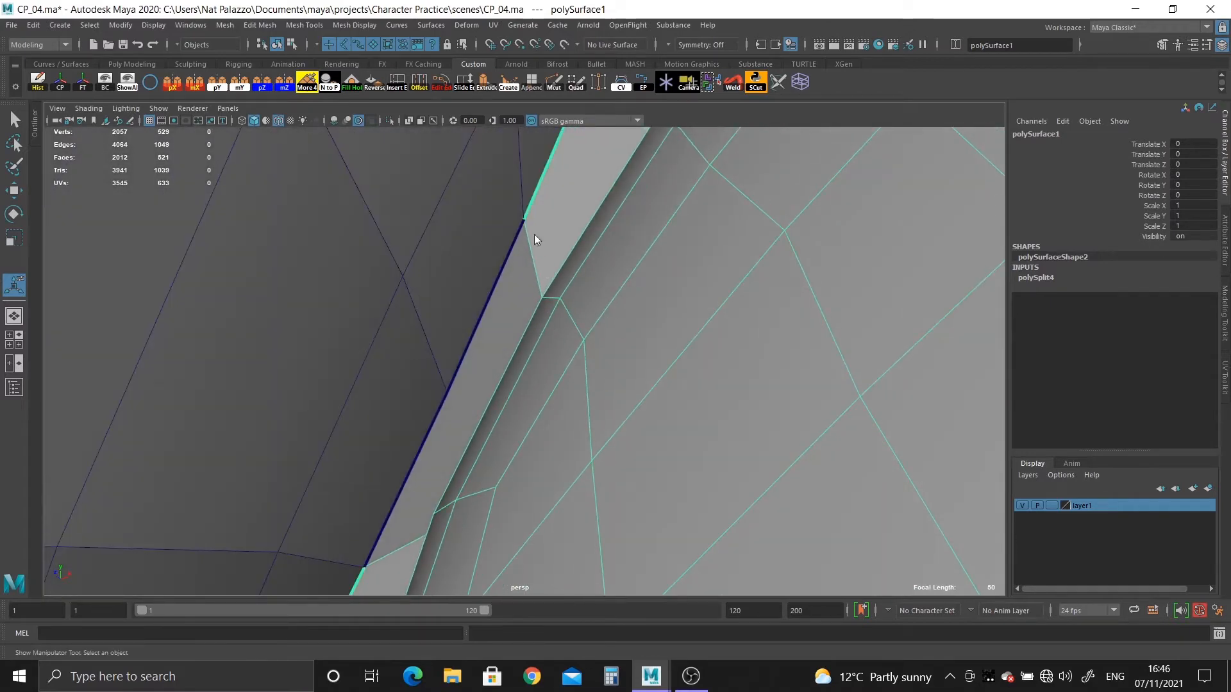
pyautogui.moveTo(534, 235); pyautogui.dragTo(516, 224, button='right')
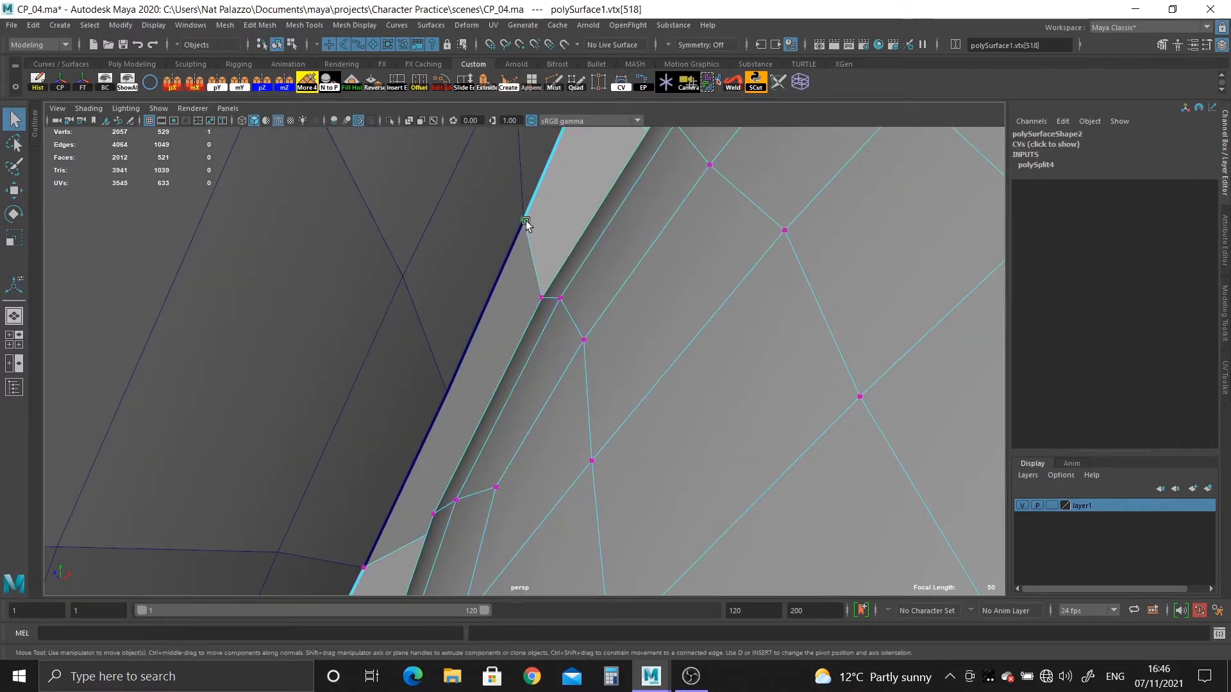
pyautogui.press('w')
pyautogui.moveTo(521, 217); pyautogui.dragTo(540, 259)
pyautogui.moveTo(458, 359); pyautogui.dragTo(445, 383, button='middle')
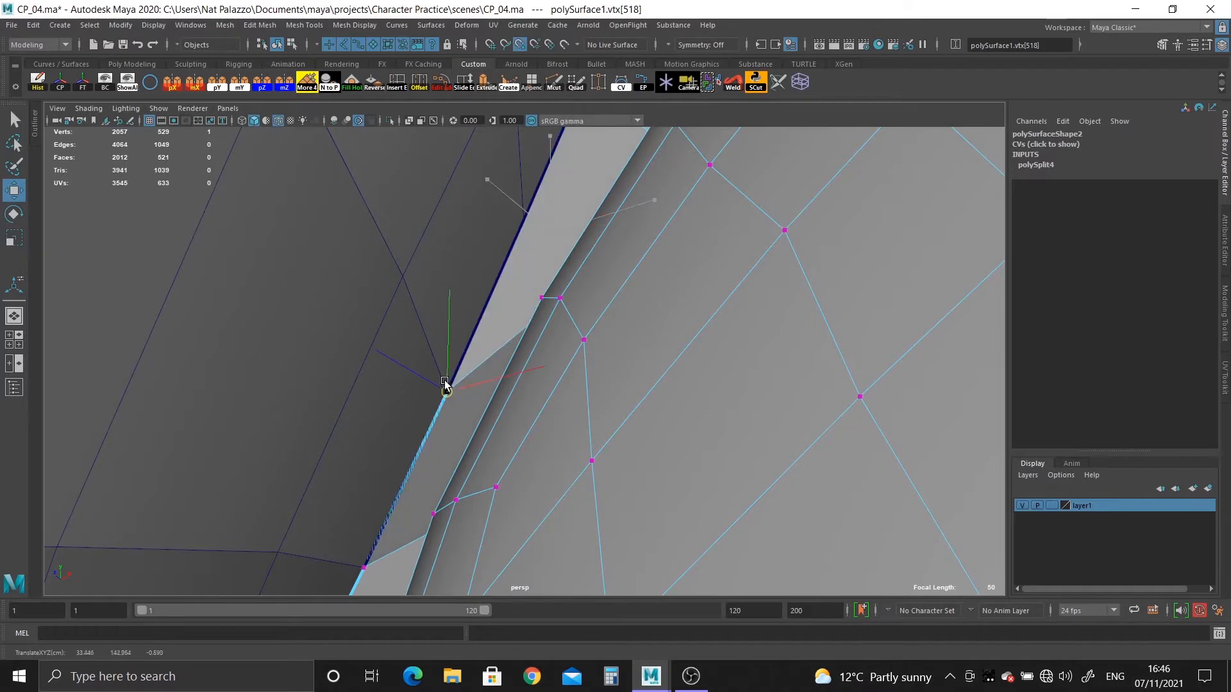
# Shift the two following ear border vertices back by one position, snapping each onto the head opening vertex just vacated.
pyautogui.keyDown('alt'); pyautogui.keyDown('shift'); pyautogui.moveTo(558, 272); pyautogui.dragTo(544, 283, button='middle'); pyautogui.keyUp('shift'); pyautogui.keyUp('alt')
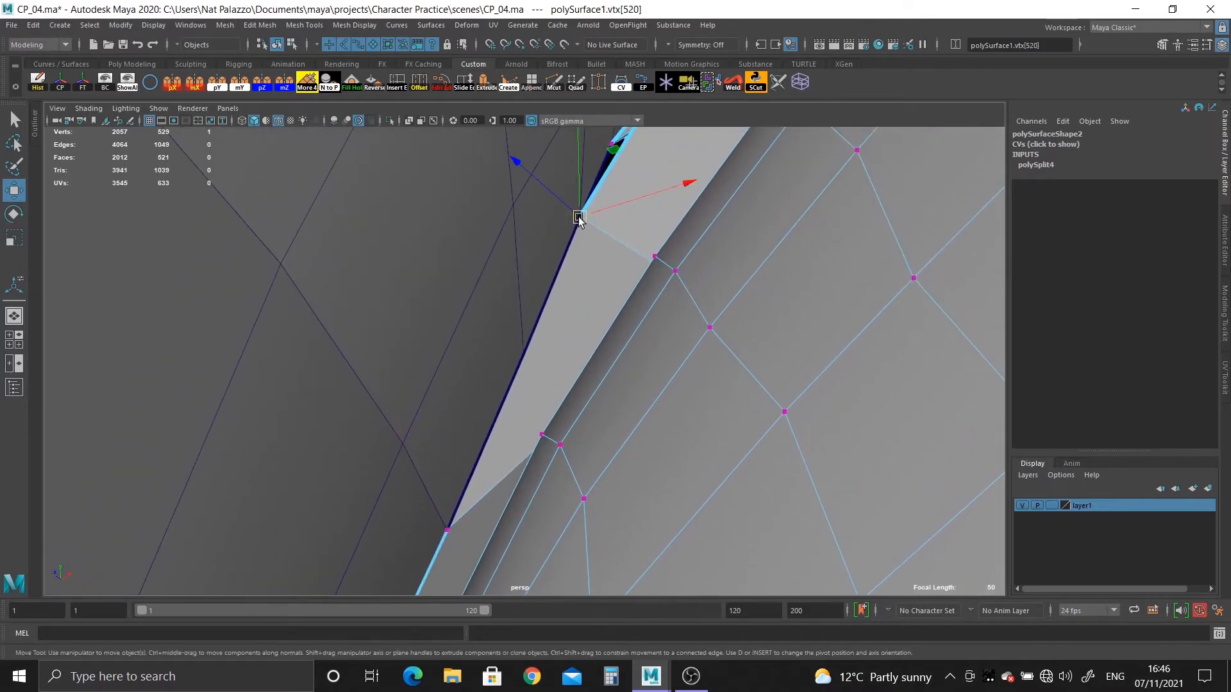
pyautogui.moveTo(579, 220); pyautogui.dragTo(614, 244)
pyautogui.moveTo(556, 348); pyautogui.dragTo(527, 349)
pyautogui.keyDown('alt'); pyautogui.moveTo(671, 245); pyautogui.dragTo(667, 318); pyautogui.keyUp('alt')
pyautogui.moveTo(674, 165); pyautogui.dragTo(690, 206)
pyautogui.keyDown('alt'); pyautogui.moveTo(673, 269); pyautogui.dragTo(632, 280); pyautogui.keyUp('alt')
pyautogui.moveTo(559, 301); pyautogui.dragTo(538, 309, button='middle')
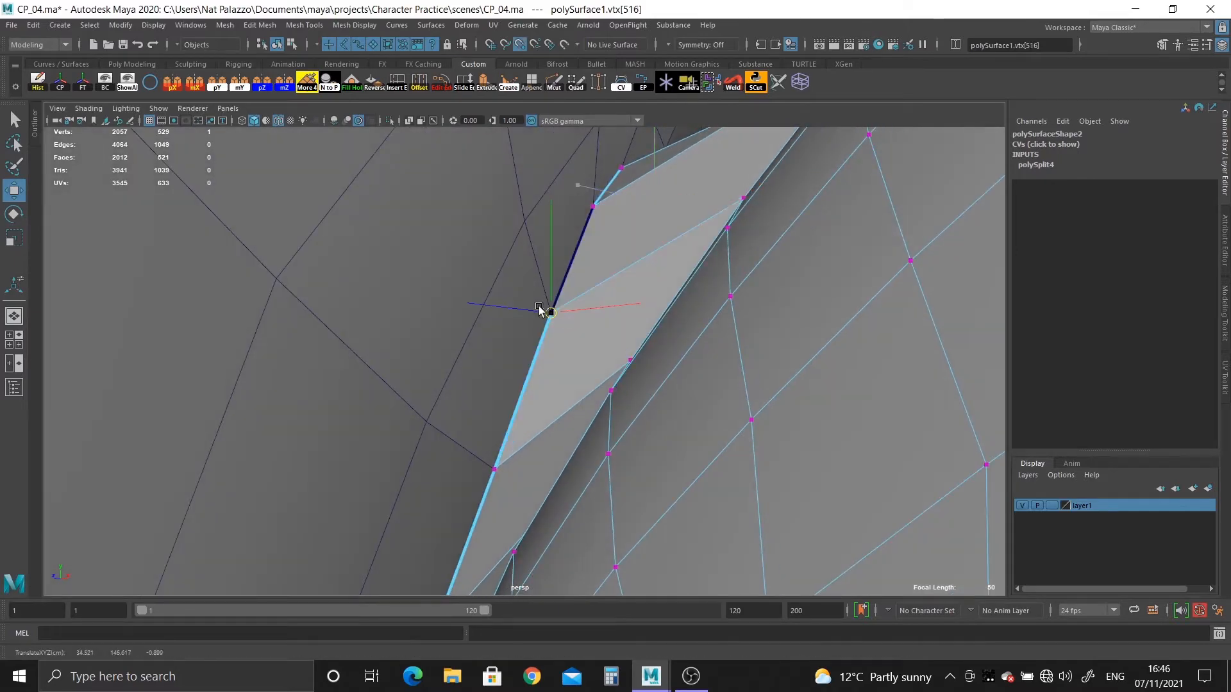
# Select the ear and the head and combine them into one mesh.
pyautogui.keyDown('alt'); pyautogui.moveTo(674, 328); pyautogui.dragTo(644, 259, button='right'); pyautogui.keyUp('alt')
pyautogui.keyDown('alt'); pyautogui.moveTo(642, 253); pyautogui.dragTo(618, 240); pyautogui.keyUp('alt')
pyautogui.keyDown('alt'); pyautogui.moveTo(619, 241); pyautogui.dragTo(598, 184, button='right'); pyautogui.keyUp('alt')
pyautogui.keyDown('alt'); pyautogui.moveTo(619, 266); pyautogui.dragTo(645, 252); pyautogui.keyUp('alt')
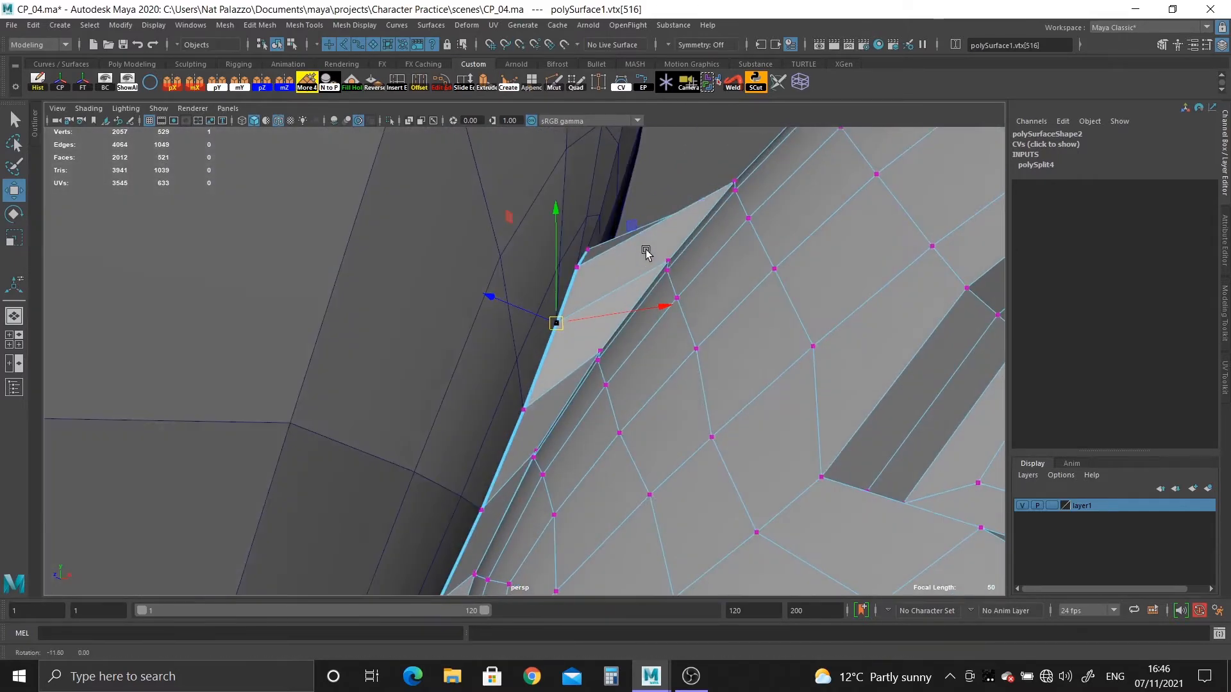
pyautogui.keyDown('alt'); pyautogui.moveTo(645, 252); pyautogui.dragTo(586, 198, button='right'); pyautogui.keyUp('alt')
pyautogui.keyDown('alt'); pyautogui.moveTo(586, 199); pyautogui.dragTo(564, 183); pyautogui.keyUp('alt')
pyautogui.keyDown('alt'); pyautogui.moveTo(564, 183); pyautogui.dragTo(519, 213, button='right'); pyautogui.keyUp('alt')
pyautogui.moveTo(415, 275); pyautogui.dragTo(466, 461, button='right')
pyautogui.click(619, 247)
pyautogui.keyDown('shift'); pyautogui.click(529, 307); pyautogui.keyUp('shift')
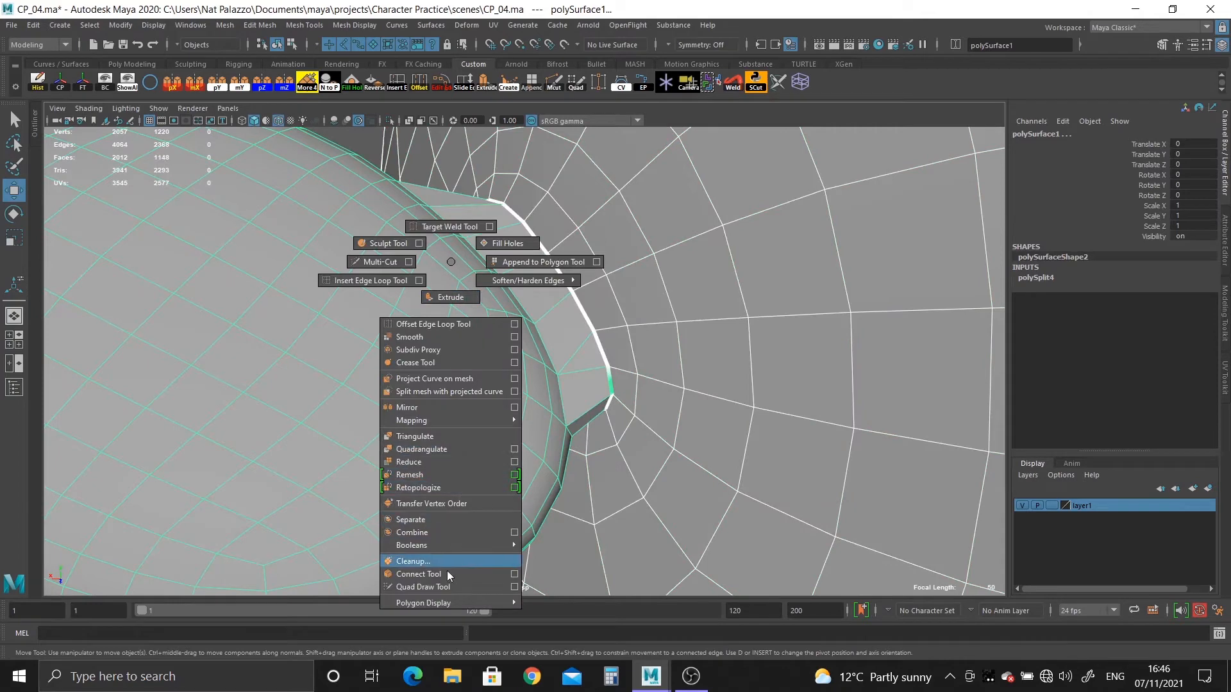
pyautogui.keyDown('shift'); pyautogui.moveTo(443, 535); pyautogui.dragTo(443, 533, button='right'); pyautogui.keyUp('shift')
# Select the vertices around the ear seam, undo the merge to center, and merge them with a distance threshold of 0.001.
pyautogui.moveTo(577, 326); pyautogui.dragTo(521, 327, button='right')
pyautogui.keyDown('alt'); pyautogui.moveTo(556, 359); pyautogui.dragTo(444, 340, button='right'); pyautogui.keyUp('alt')
pyautogui.keyDown('shift'); pyautogui.moveTo(613, 418); pyautogui.dragTo(614, 296, button='right'); pyautogui.keyUp('shift')
pyautogui.hotkey('ctrl', 'z')
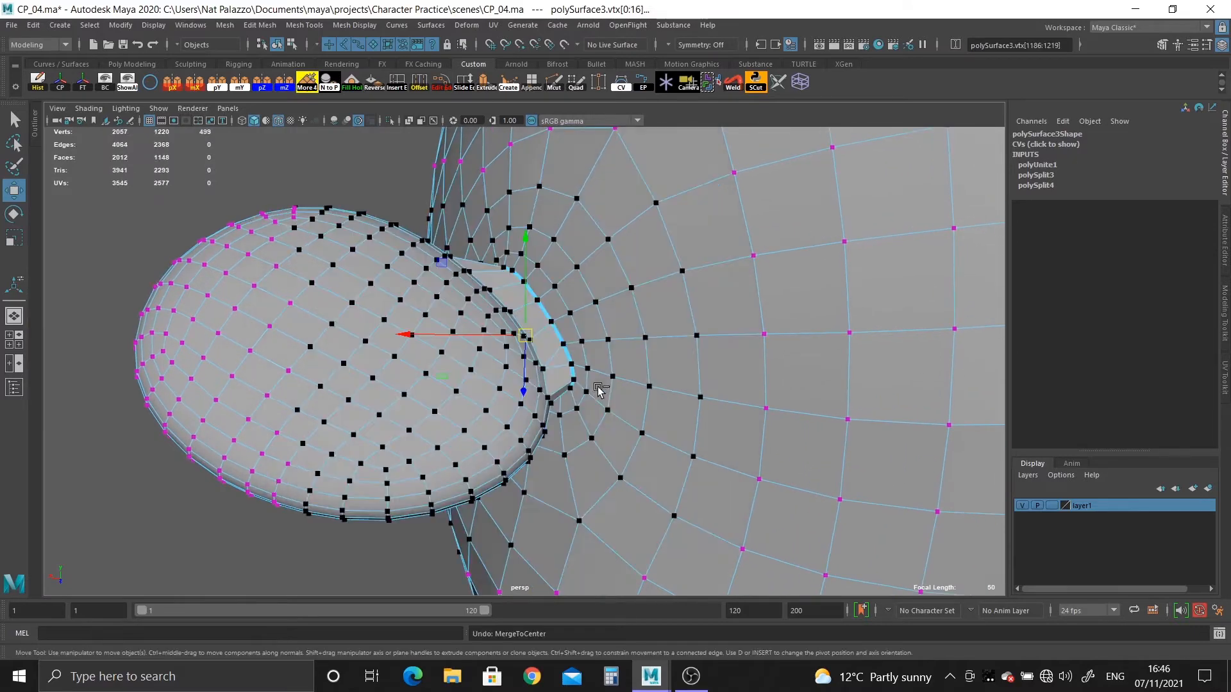
pyautogui.keyDown('shift'); pyautogui.moveTo(633, 416); pyautogui.dragTo(689, 274, button='right'); pyautogui.keyUp('shift')
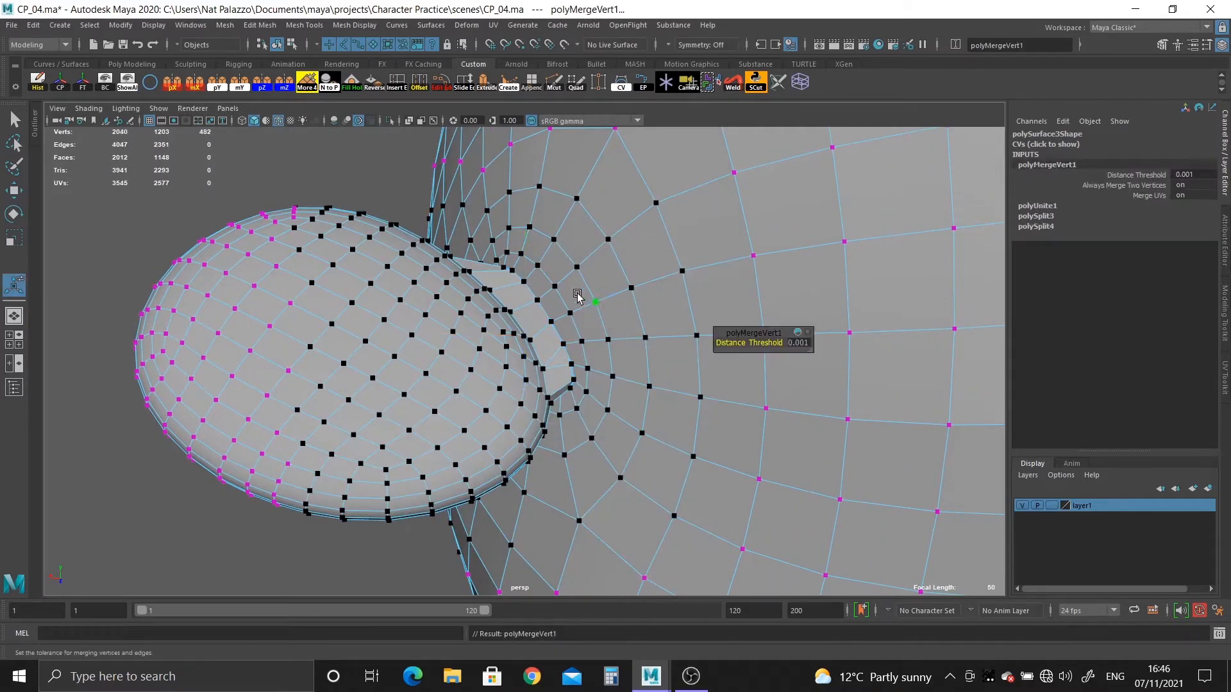
# Show the head in smooth preview with its wireframe hidden and inspect the ear joint up close.
pyautogui.moveTo(574, 290); pyautogui.dragTo(640, 264, button='right')
pyautogui.press('3')
pyautogui.click(244, 179)
pyautogui.scroll(-3, 394, 348)
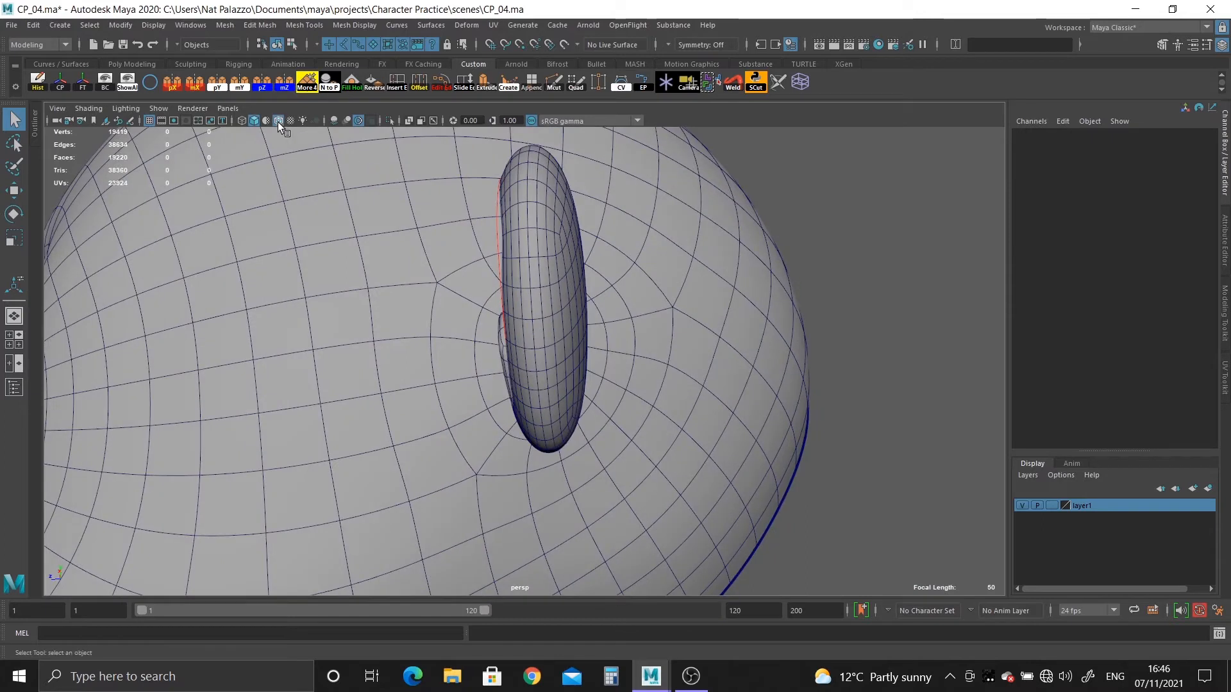
pyautogui.click(279, 122)
pyautogui.moveTo(360, 357)
pyautogui.keyDown('alt'); pyautogui.mouseDown()
pyautogui.moveTo(465, 394)
pyautogui.moveTo(264, 379)
pyautogui.moveTo(615, 456)
pyautogui.moveTo(637, 412)
pyautogui.moveTo(641, 546)
pyautogui.moveTo(621, 500)
pyautogui.moveTo(910, 539)
pyautogui.moveTo(805, 541)
pyautogui.moveTo(756, 502)
pyautogui.moveTo(799, 514)
pyautogui.moveTo(503, 309)
pyautogui.moveTo(520, 237)
pyautogui.moveTo(564, 393)
pyautogui.moveTo(566, 338)
pyautogui.moveTo(533, 375)
pyautogui.moveTo(562, 376)
pyautogui.moveTo(523, 396)
pyautogui.mouseUp(); pyautogui.keyUp('alt')
pyautogui.keyDown('alt'); pyautogui.moveTo(618, 563); pyautogui.dragTo(389, 388); pyautogui.keyUp('alt')
pyautogui.scroll(4, 632, 498)
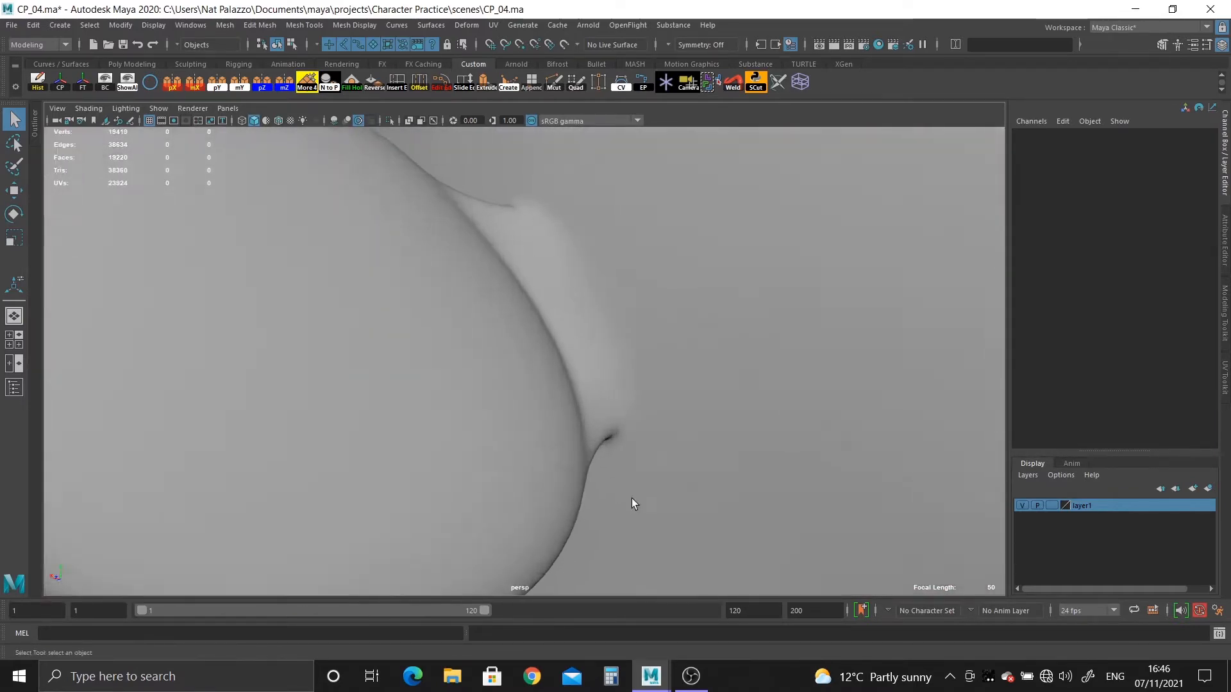
pyautogui.keyDown('alt'); pyautogui.moveTo(632, 498); pyautogui.dragTo(565, 499); pyautogui.keyUp('alt')
# Return the head to its unsmoothed display and insert an edge loop around the ear's base with Multi-Cut.
pyautogui.click(487, 328)
pyautogui.press('1')
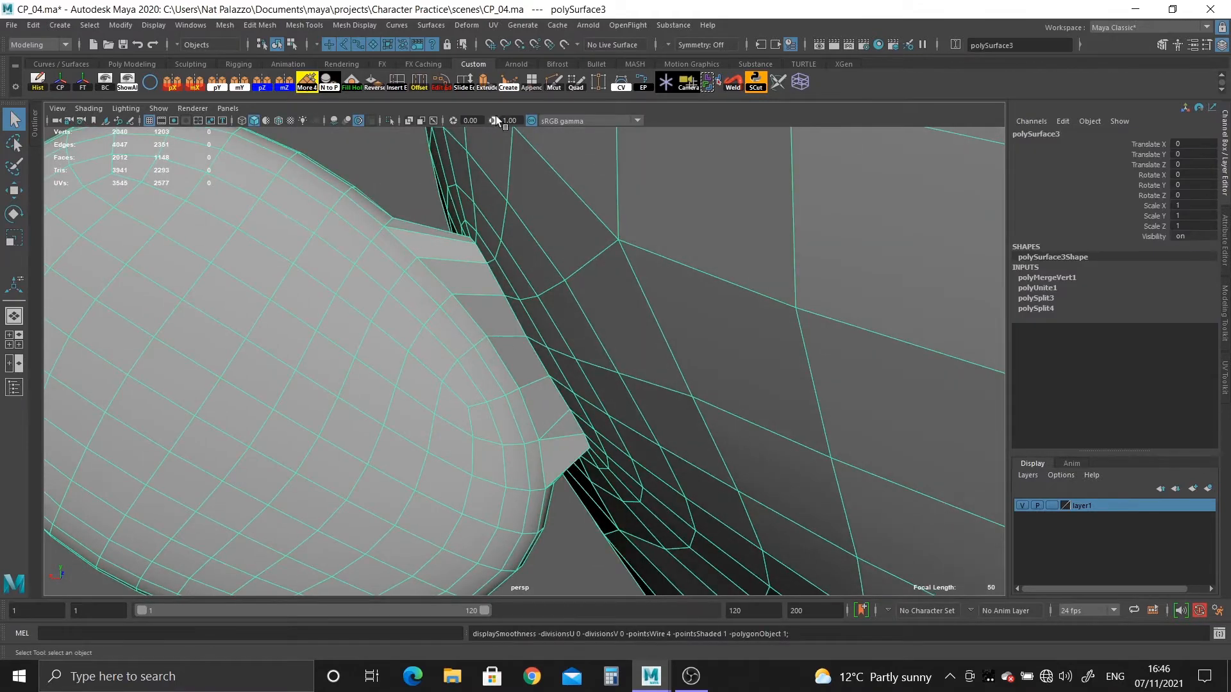
pyautogui.click(550, 81)
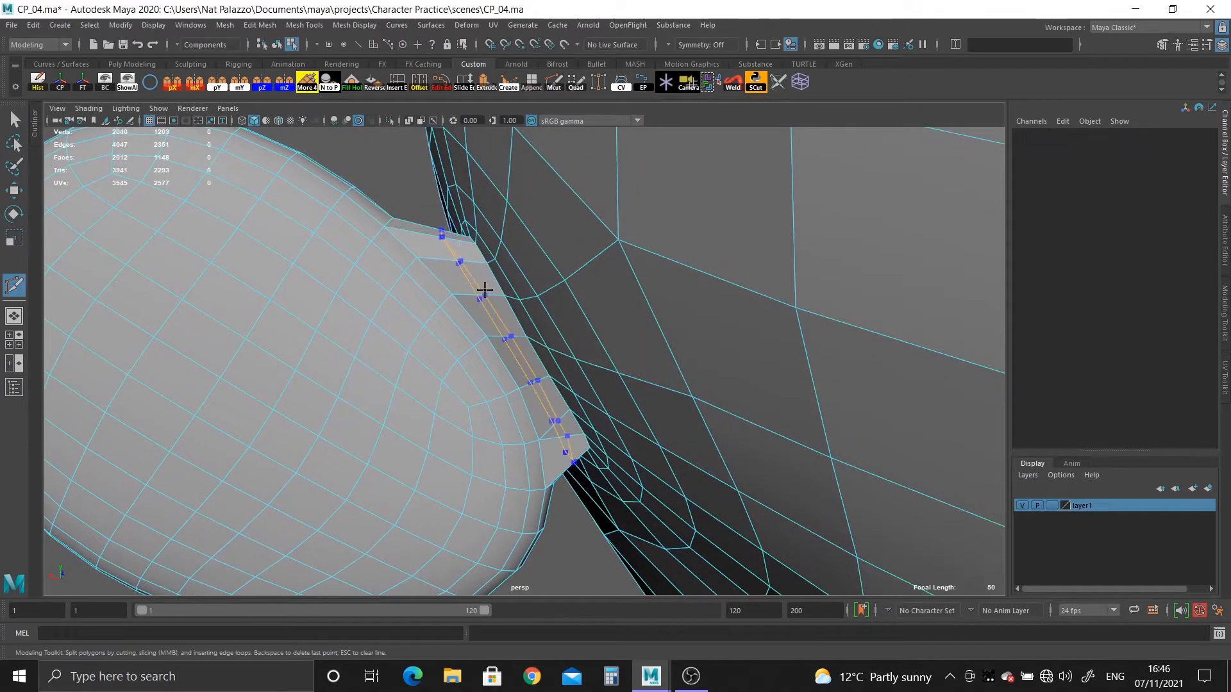
pyautogui.keyDown('alt'); pyautogui.moveTo(593, 431); pyautogui.dragTo(585, 405); pyautogui.keyUp('alt')
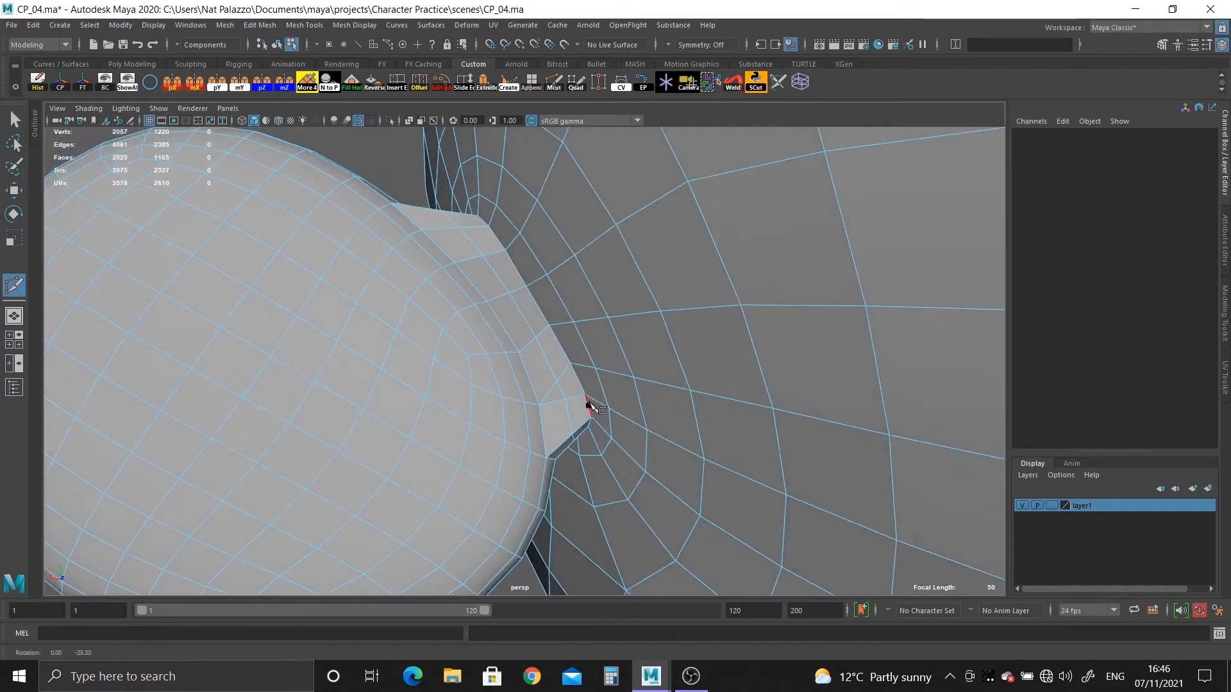
pyautogui.keyDown('alt'); pyautogui.moveTo(585, 405); pyautogui.dragTo(695, 537, button='right'); pyautogui.keyUp('alt')
pyautogui.keyDown('alt'); pyautogui.moveTo(656, 514); pyautogui.dragTo(657, 462, button='middle'); pyautogui.keyUp('alt')
pyautogui.keyDown('alt'); pyautogui.moveTo(655, 459); pyautogui.dragTo(671, 484, button='right'); pyautogui.keyUp('alt')
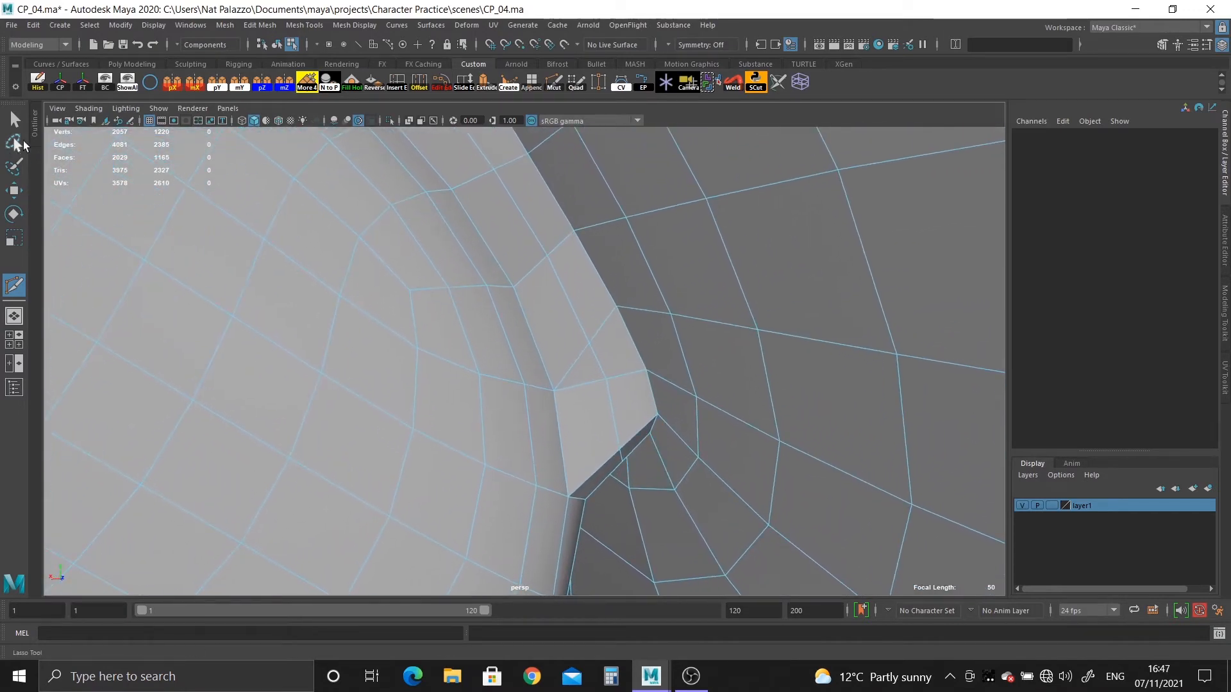
# Turn smooth preview back on for the head and check the ear joint with the added edge loop.
pyautogui.moveTo(495, 259); pyautogui.dragTo(533, 217, button='right')
pyautogui.press('3')
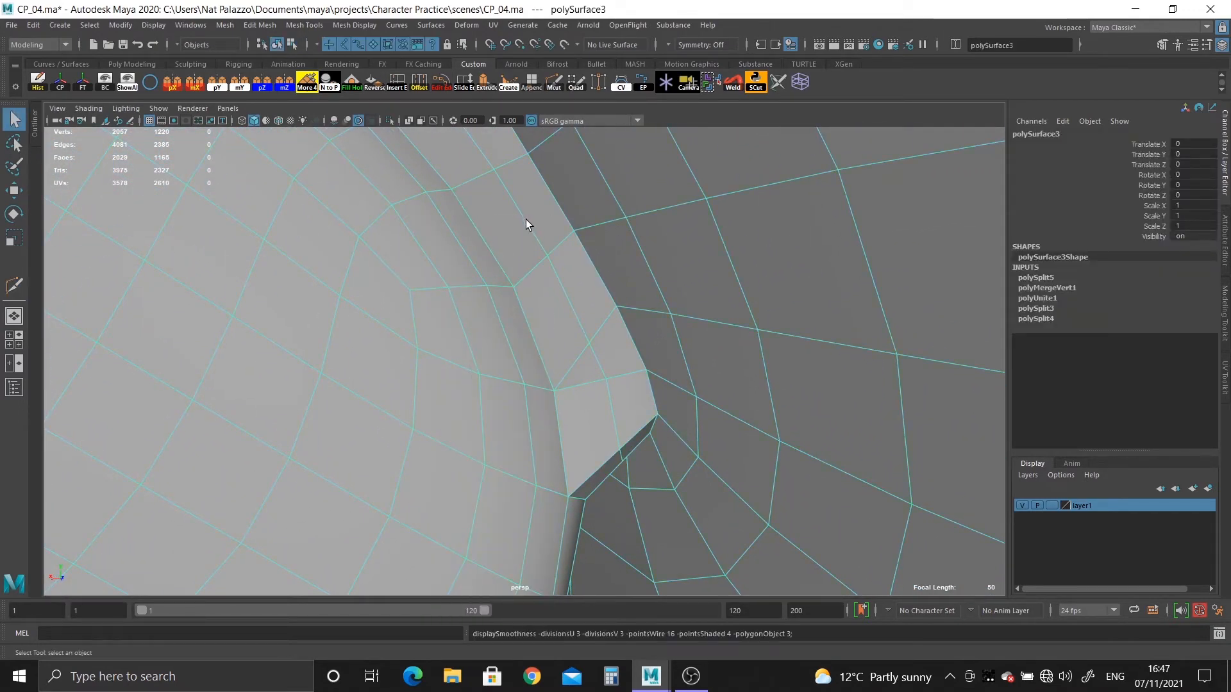
pyautogui.keyDown('alt'); pyautogui.moveTo(639, 413); pyautogui.dragTo(196, 204, button='right'); pyautogui.keyUp('alt')
pyautogui.click(197, 208)
pyautogui.keyDown('alt'); pyautogui.moveTo(238, 275); pyautogui.dragTo(634, 417); pyautogui.keyUp('alt')
pyautogui.keyDown('alt'); pyautogui.moveTo(635, 416); pyautogui.dragTo(631, 497, button='right'); pyautogui.keyUp('alt')
# Select the nose and the head and examine how the nose border lines up with the nose opening.
pyautogui.click(336, 459)
pyautogui.keyDown('shift'); pyautogui.click(459, 467); pyautogui.keyUp('shift')
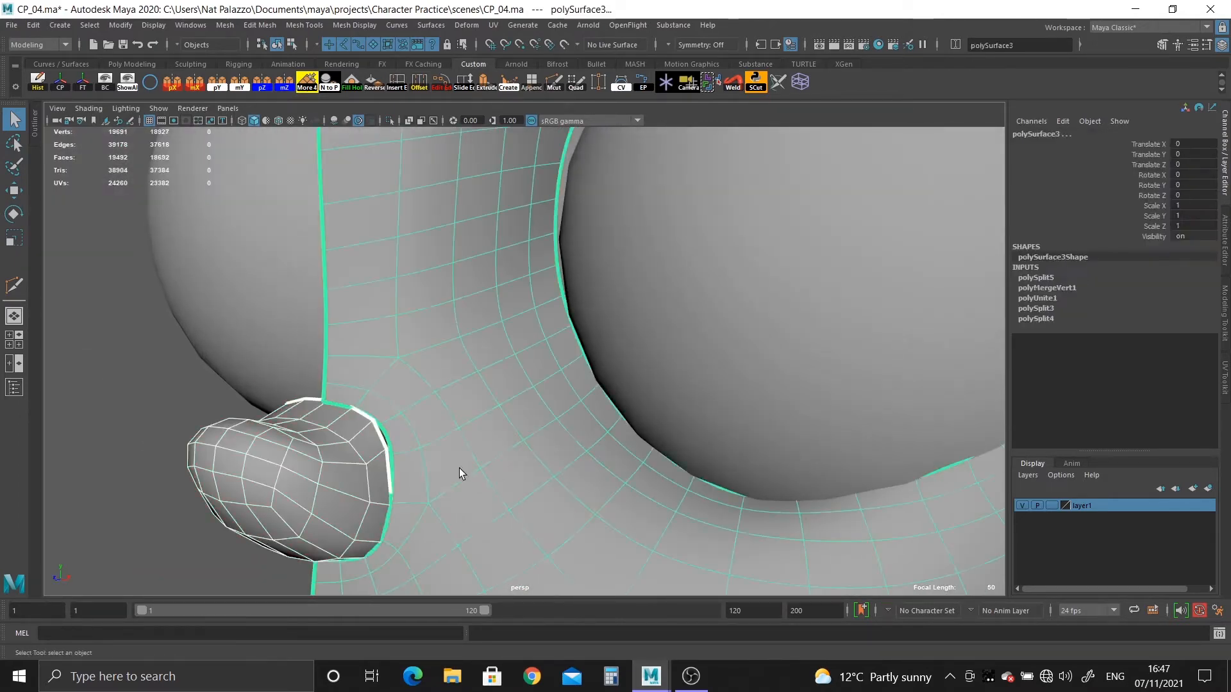
pyautogui.keyDown('alt'); pyautogui.moveTo(459, 468); pyautogui.dragTo(336, 449); pyautogui.keyUp('alt')
pyautogui.keyDown('alt'); pyautogui.moveTo(336, 448); pyautogui.dragTo(544, 390, button='middle'); pyautogui.keyUp('alt')
pyautogui.moveTo(557, 338)
pyautogui.keyDown('shift'); pyautogui.mouseDown(button='right')
pyautogui.moveTo(543, 519)
pyautogui.moveTo(541, 385)
pyautogui.moveTo(558, 341)
pyautogui.mouseUp(button='right'); pyautogui.keyUp('shift')
pyautogui.keyDown('alt'); pyautogui.moveTo(462, 404); pyautogui.dragTo(551, 442, button='right'); pyautogui.keyUp('alt')
pyautogui.keyDown('alt'); pyautogui.moveTo(408, 411); pyautogui.dragTo(426, 415); pyautogui.keyUp('alt')
pyautogui.keyDown('alt'); pyautogui.moveTo(430, 282); pyautogui.dragTo(467, 357, button='middle'); pyautogui.keyUp('alt')
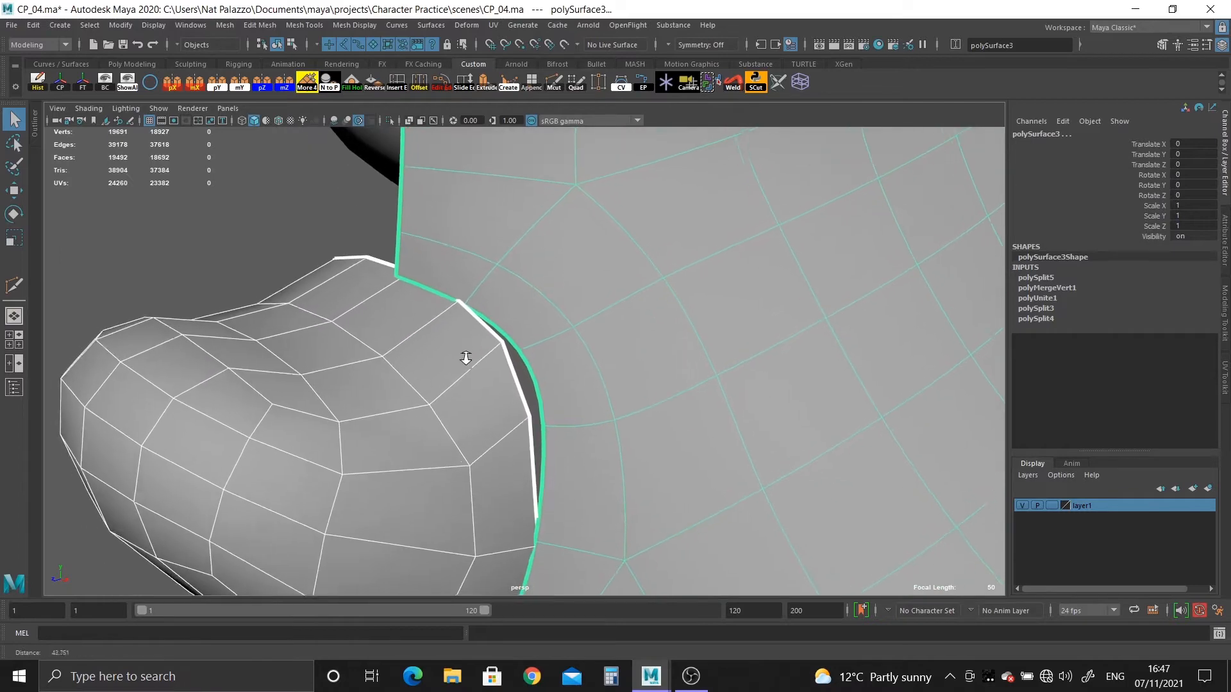
pyautogui.keyDown('alt'); pyautogui.moveTo(466, 357); pyautogui.dragTo(517, 387); pyautogui.keyUp('alt')
pyautogui.keyDown('alt'); pyautogui.moveTo(520, 372); pyautogui.dragTo(398, 367, button='middle'); pyautogui.keyUp('alt')
pyautogui.keyDown('alt'); pyautogui.moveTo(577, 420); pyautogui.dragTo(525, 425, button='right'); pyautogui.keyUp('alt')
pyautogui.keyDown('alt'); pyautogui.moveTo(527, 426); pyautogui.dragTo(582, 410); pyautogui.keyUp('alt')
# Delete the face columns on the nose half that lies beyond the head's centre line.
pyautogui.click(587, 402)
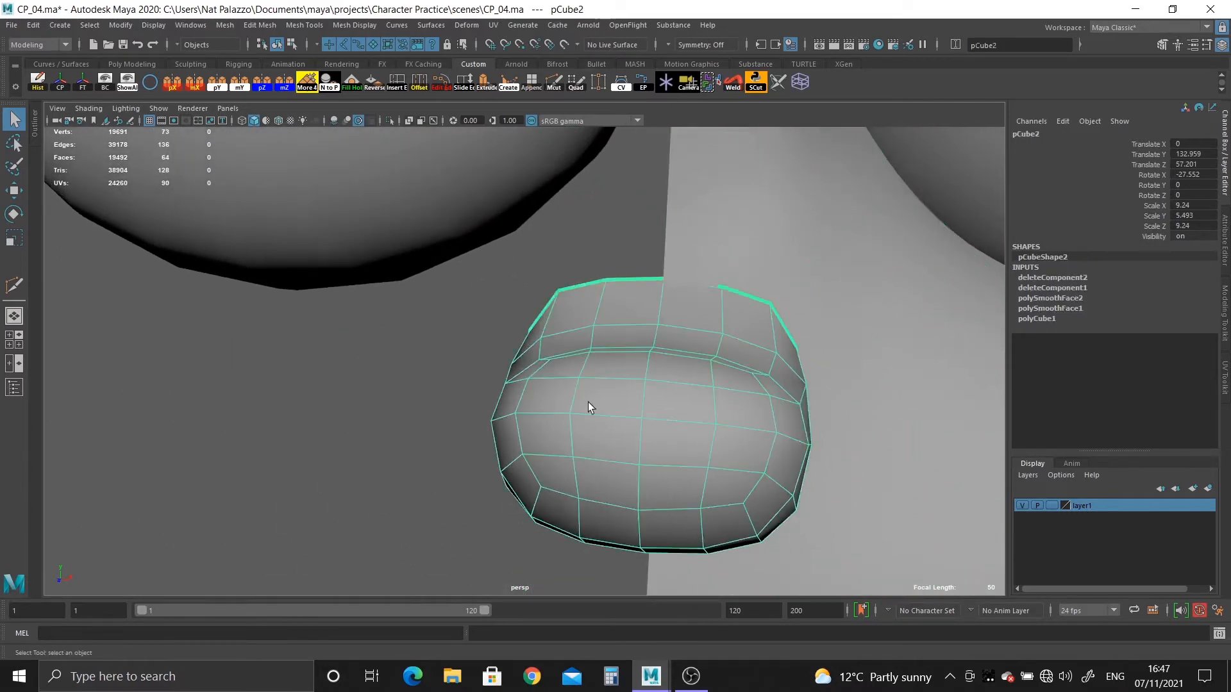
pyautogui.moveTo(609, 327); pyautogui.dragTo(610, 367, button='right')
pyautogui.click(609, 391)
pyautogui.keyDown('shift'); pyautogui.click(598, 424); pyautogui.keyUp('shift')
pyautogui.keyDown('shift'); pyautogui.doubleClick(598, 424); pyautogui.keyUp('shift')
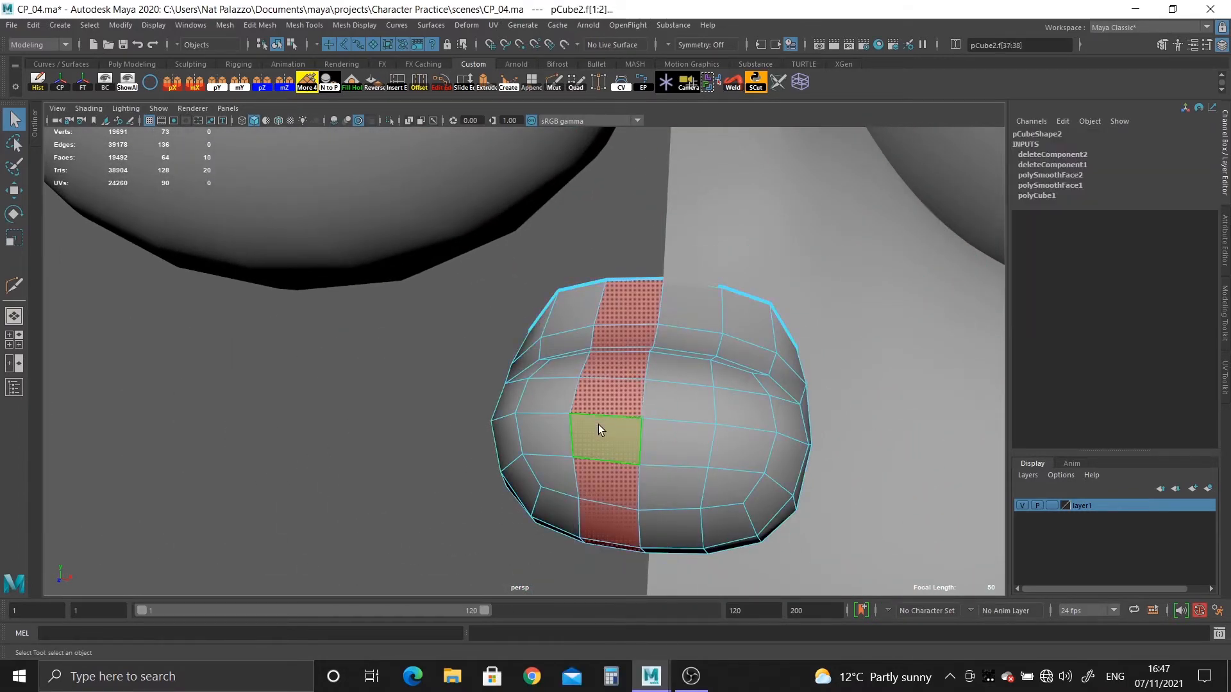
pyautogui.press('Delete')
pyautogui.doubleClick(555, 402)
pyautogui.press('Delete')
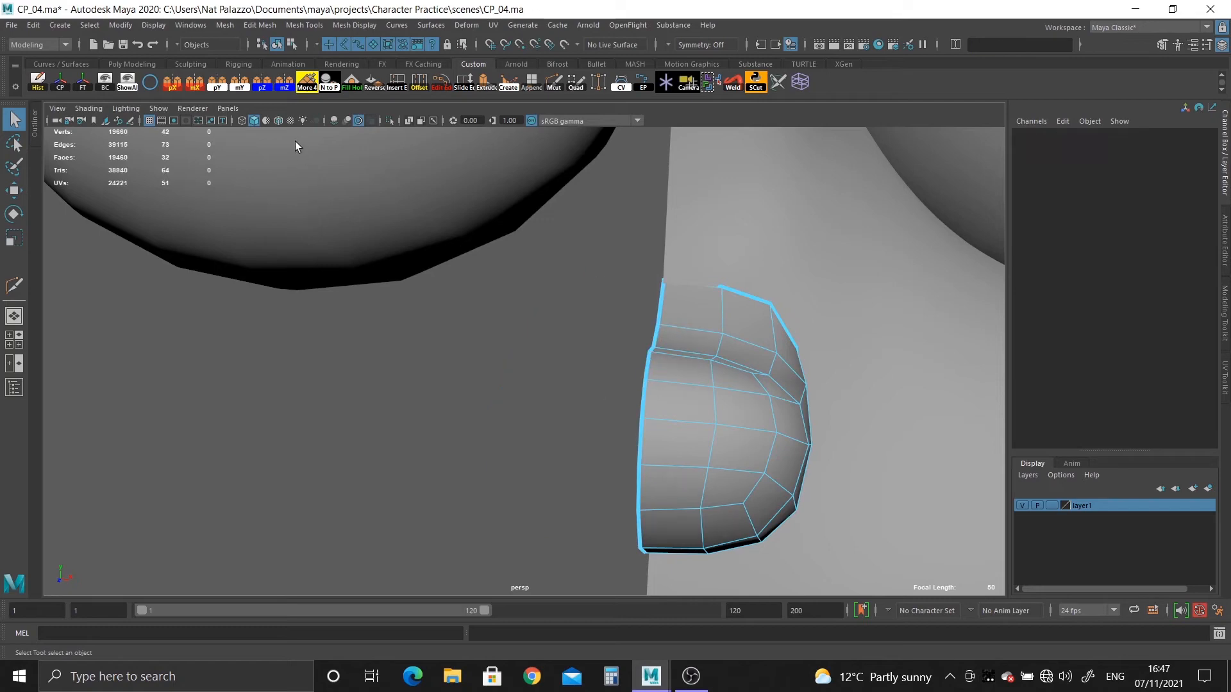
# Display wireframe on shaded and snap the nose's upper centre-line border vertex onto the corner of the head opening.
pyautogui.click(280, 120)
pyautogui.keyDown('alt'); pyautogui.moveTo(593, 359); pyautogui.dragTo(536, 375); pyautogui.keyUp('alt')
pyautogui.keyDown('alt'); pyautogui.moveTo(536, 375); pyautogui.dragTo(584, 537, button='right'); pyautogui.keyUp('alt')
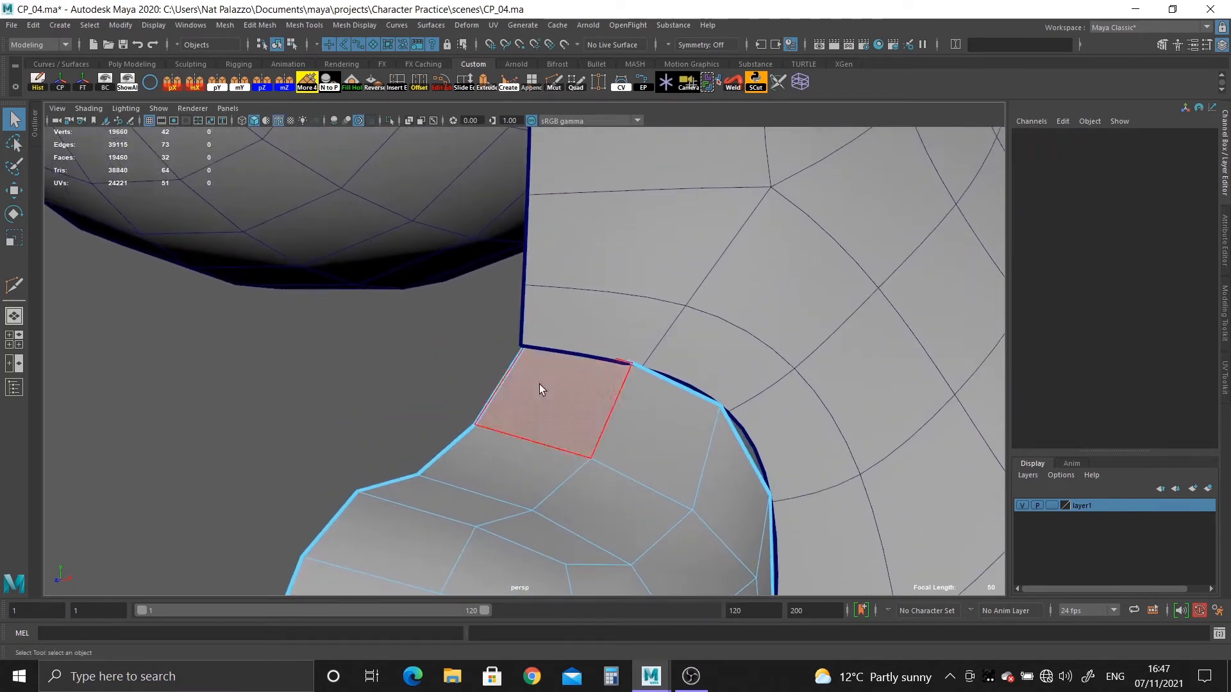
pyautogui.click(539, 383)
pyautogui.moveTo(538, 341); pyautogui.dragTo(491, 318, button='right')
pyautogui.moveTo(493, 316); pyautogui.dragTo(543, 378)
pyautogui.press('w')
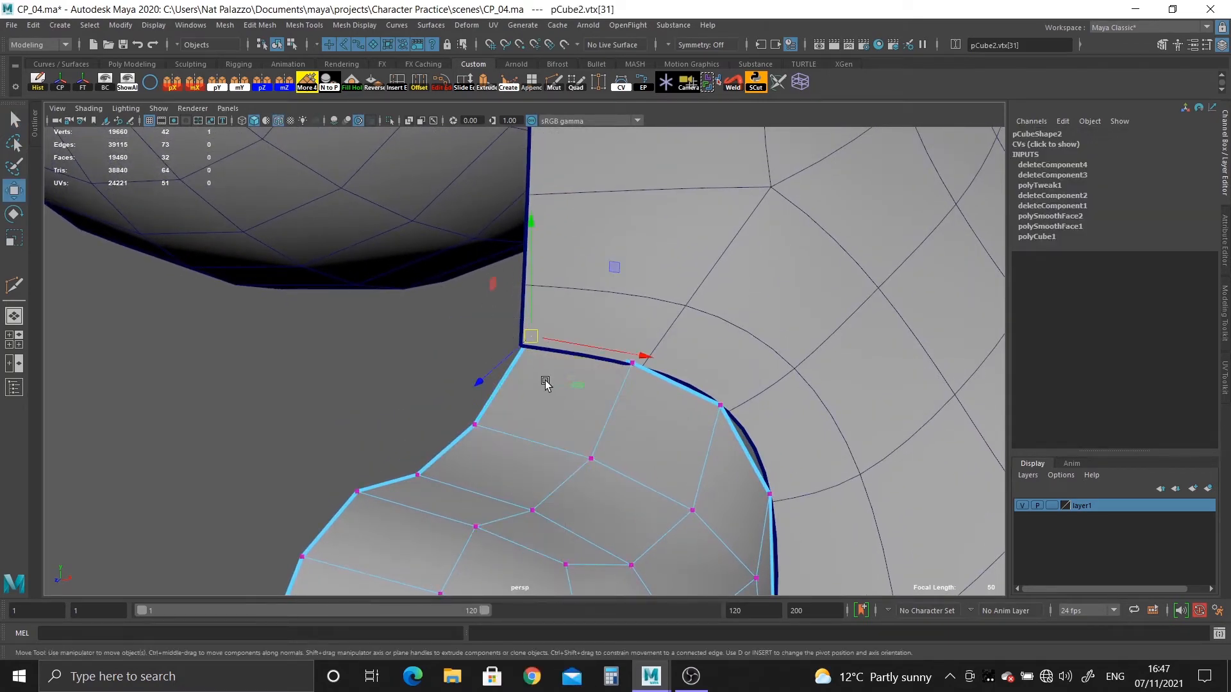
pyautogui.moveTo(545, 382); pyautogui.dragTo(594, 397, button='middle')
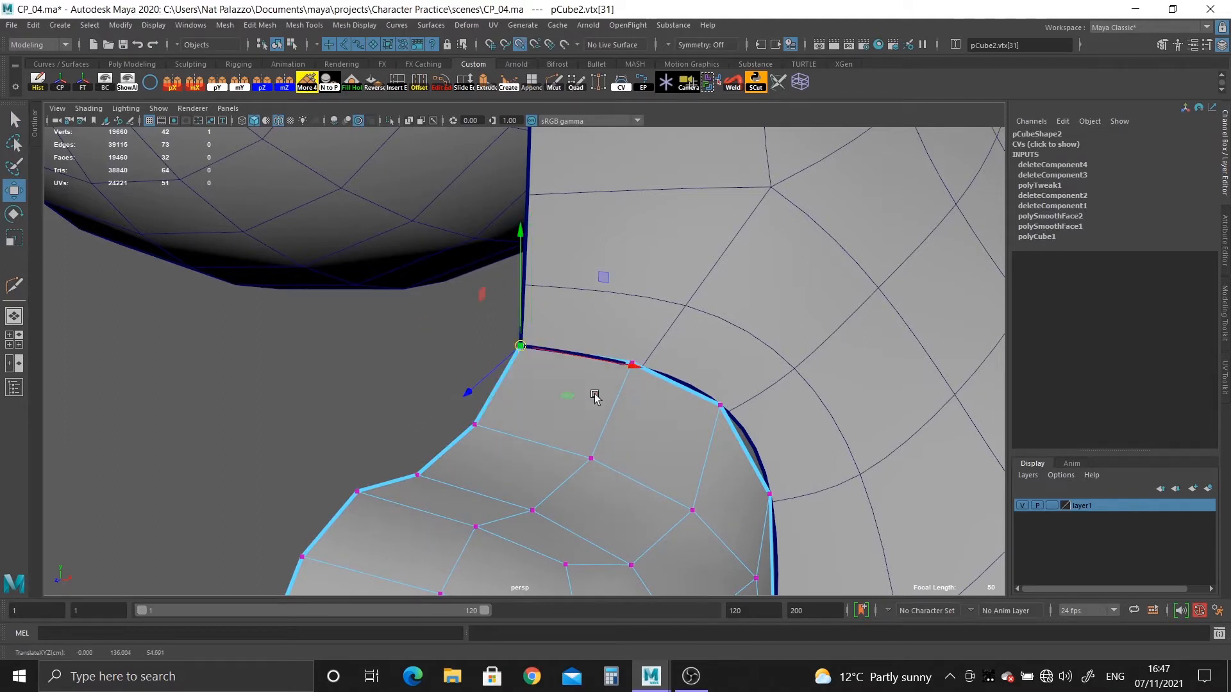
# Turn off the head's smooth preview and snap the second upper nose border vertex onto the matching opening vertex.
pyautogui.moveTo(624, 342); pyautogui.dragTo(642, 378)
pyautogui.press('v')
pyautogui.moveTo(633, 363); pyautogui.dragTo(658, 390, button='middle')
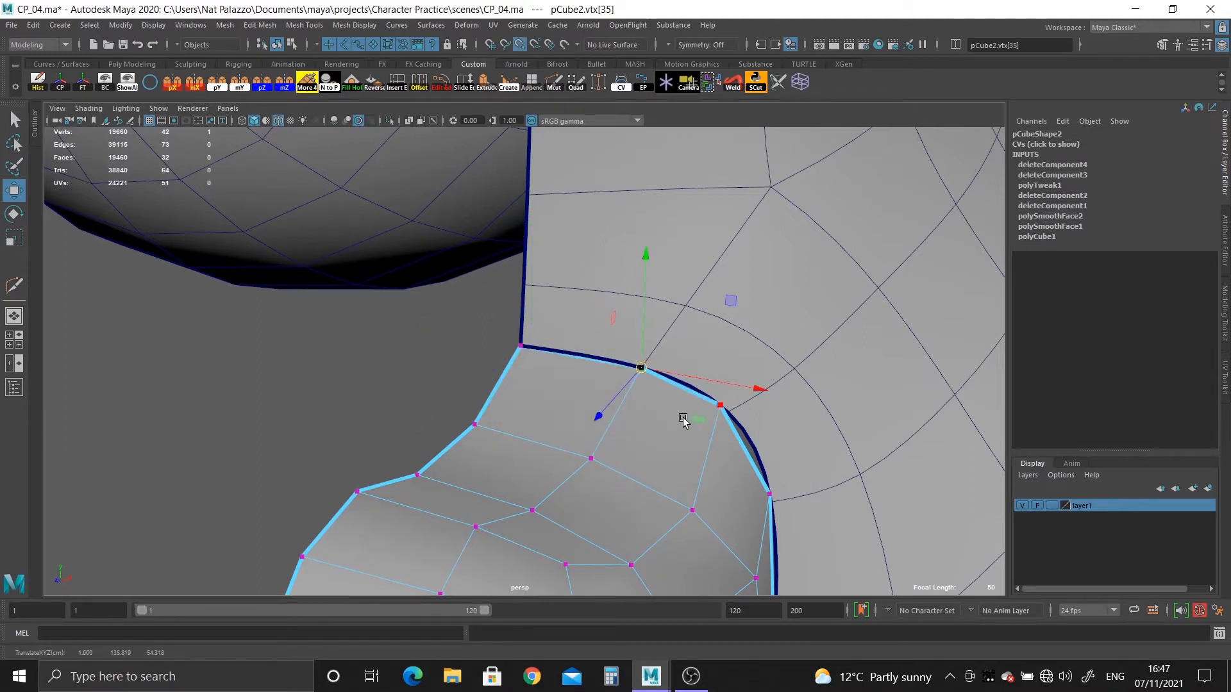
pyautogui.moveTo(753, 310); pyautogui.dragTo(792, 278, button='right')
pyautogui.click(783, 287)
pyautogui.press('1')
pyautogui.keyDown('alt'); pyautogui.keyDown('shift'); pyautogui.moveTo(766, 320); pyautogui.dragTo(629, 406, button='middle'); pyautogui.keyUp('shift'); pyautogui.keyUp('alt')
pyautogui.moveTo(525, 400); pyautogui.dragTo(443, 312, button='right')
pyautogui.moveTo(488, 361); pyautogui.dragTo(471, 397)
pyautogui.moveTo(511, 387); pyautogui.dragTo(521, 361, button='middle')
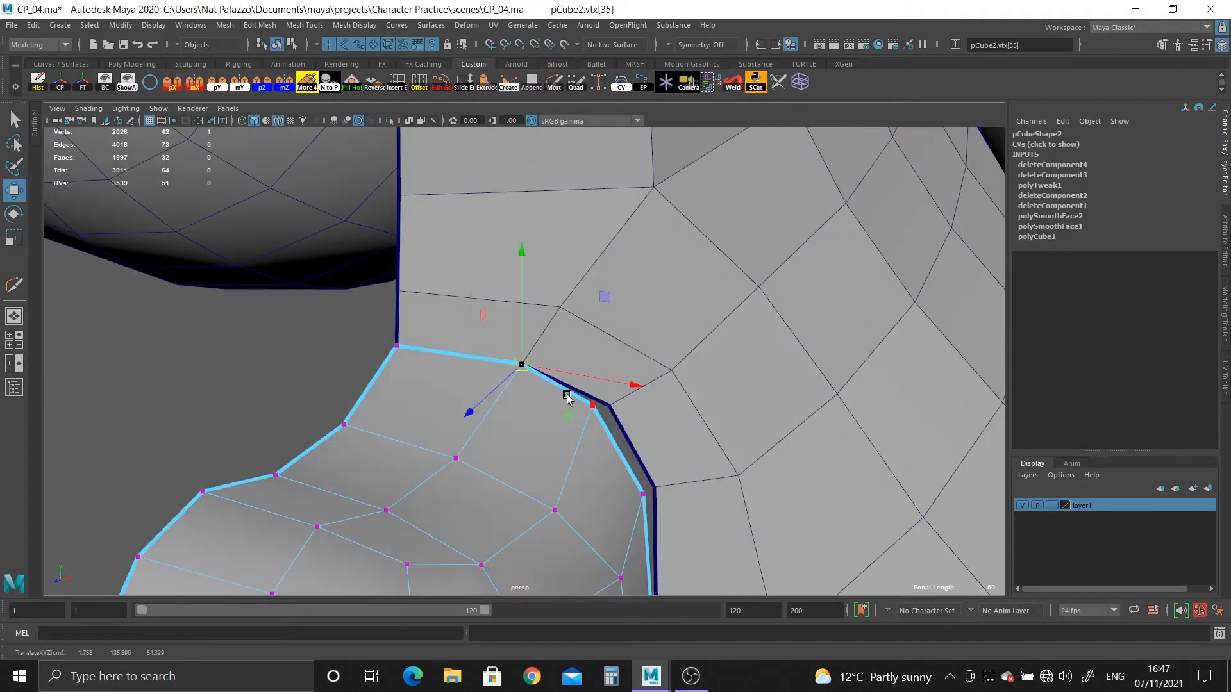
# Snap the next two nose border vertices down the side onto the matching head opening vertices.
pyautogui.moveTo(570, 391); pyautogui.dragTo(550, 457)
pyautogui.press('v')
pyautogui.moveTo(612, 424); pyautogui.dragTo(610, 406, button='middle')
pyautogui.moveTo(601, 476); pyautogui.dragTo(625, 508)
pyautogui.press('v')
pyautogui.moveTo(652, 502); pyautogui.dragTo(670, 363, button='middle')
# Snap the following side border vertex of the nose onto the head opening, undoing the misplaced move.
pyautogui.keyDown('alt'); pyautogui.moveTo(670, 363); pyautogui.dragTo(444, 369); pyautogui.keyUp('alt')
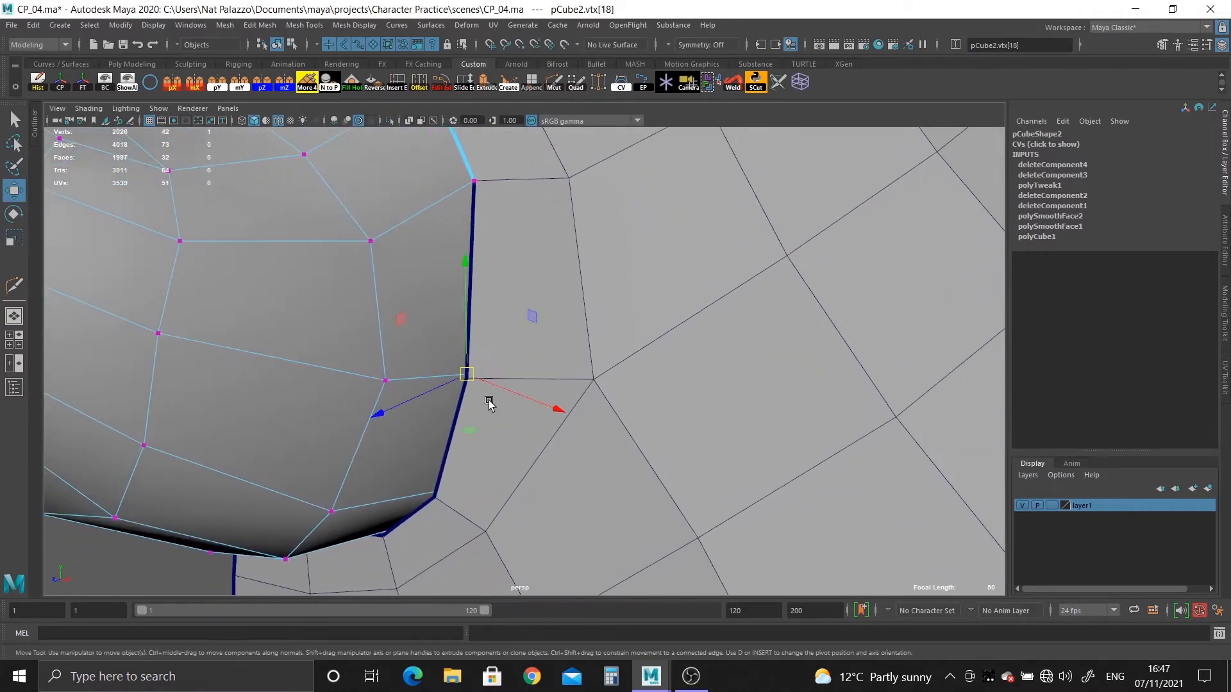
pyautogui.moveTo(489, 402); pyautogui.dragTo(447, 332, button='middle')
pyautogui.hotkey('ctrl', 'z')
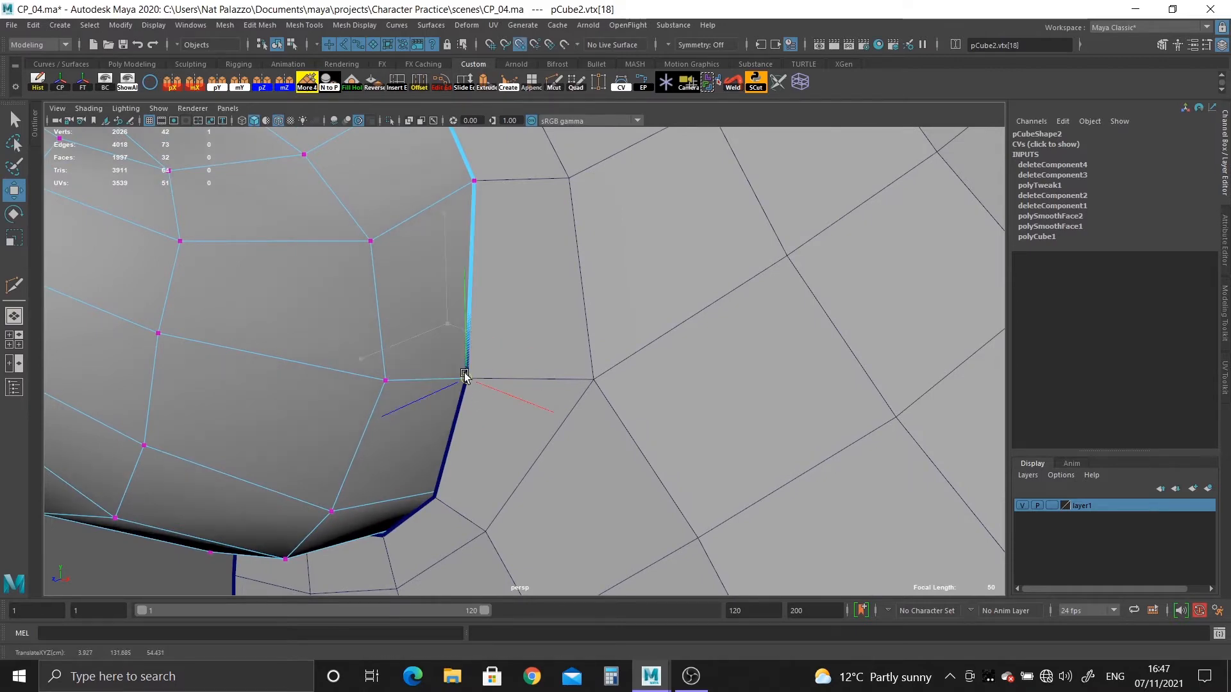
pyautogui.press('f')
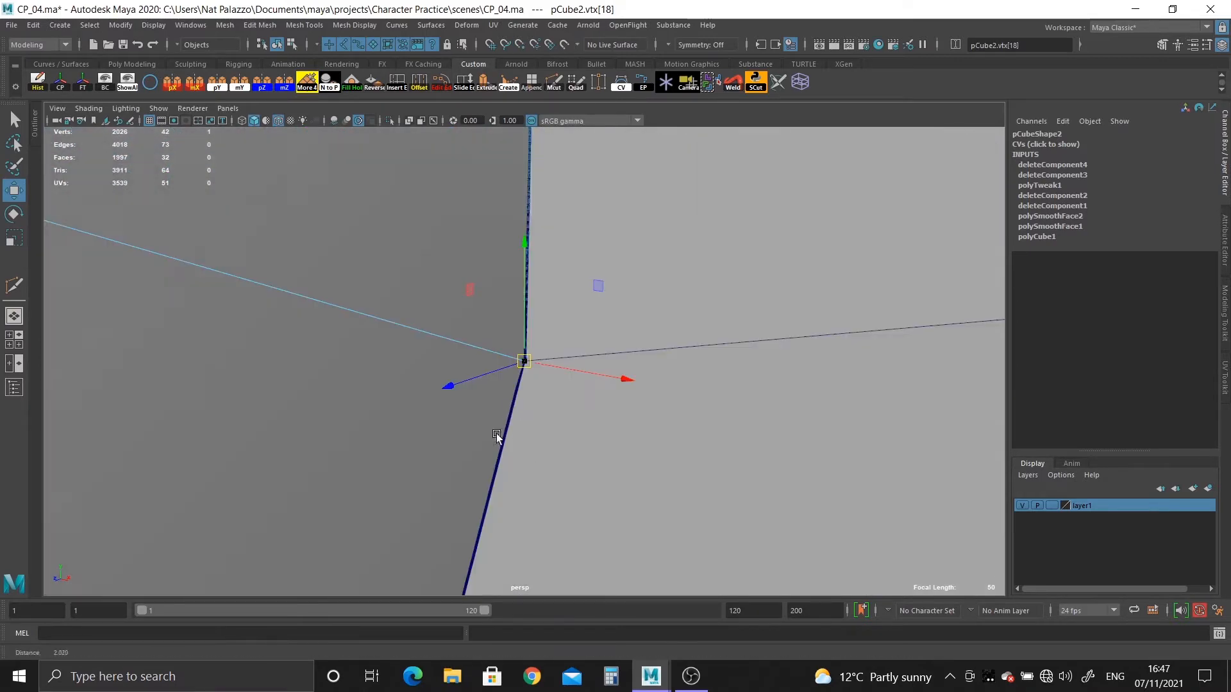
pyautogui.moveTo(496, 433)
pyautogui.keyDown('alt'); pyautogui.mouseDown()
pyautogui.moveTo(121, 267)
pyautogui.moveTo(462, 261)
pyautogui.moveTo(469, 352)
pyautogui.moveTo(489, 382)
pyautogui.mouseUp(); pyautogui.keyUp('alt')
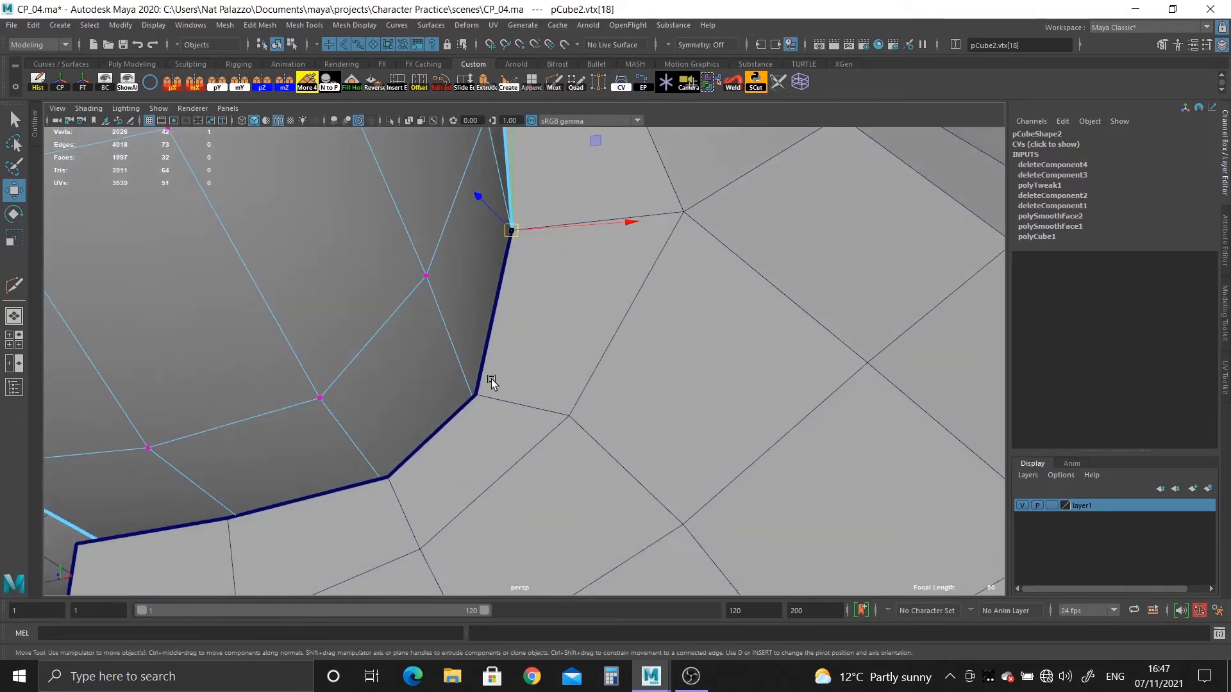
# In wireframe, pull the hidden lower side border vertex of the nose forward and snap it onto the opening vertex.
pyautogui.press('4')
pyautogui.moveTo(498, 437); pyautogui.dragTo(499, 439)
pyautogui.moveTo(471, 410); pyautogui.dragTo(444, 383)
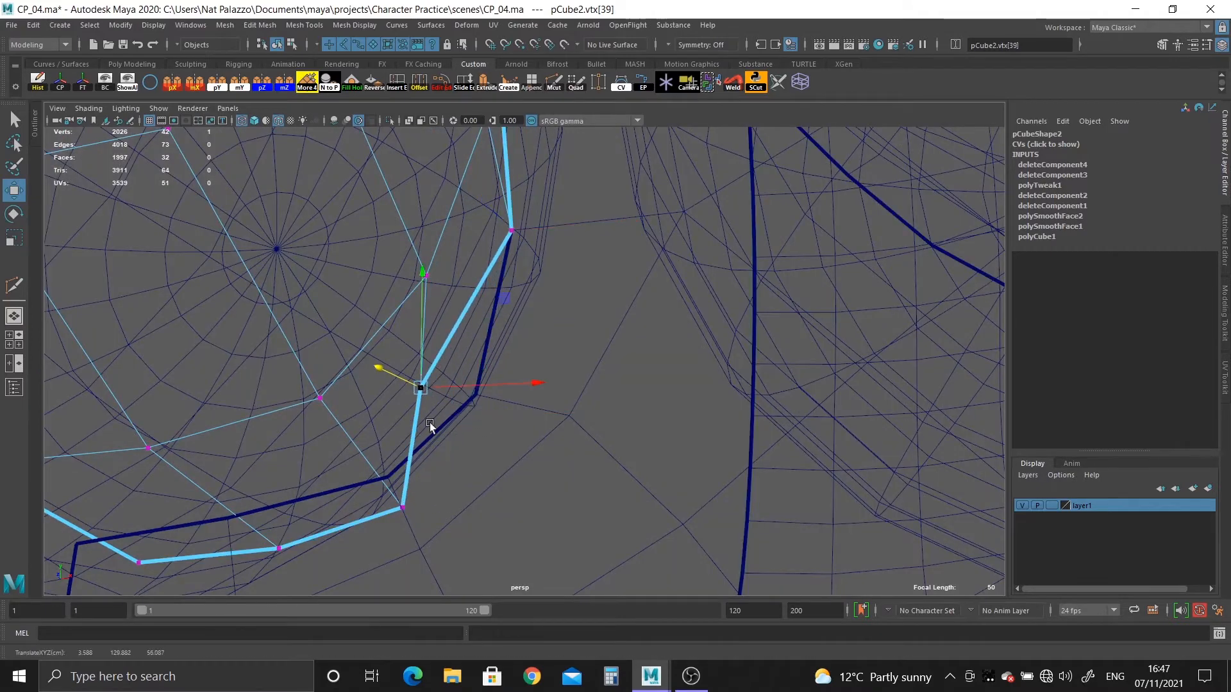
pyautogui.press('5')
pyautogui.moveTo(485, 418); pyautogui.dragTo(484, 398, button='middle')
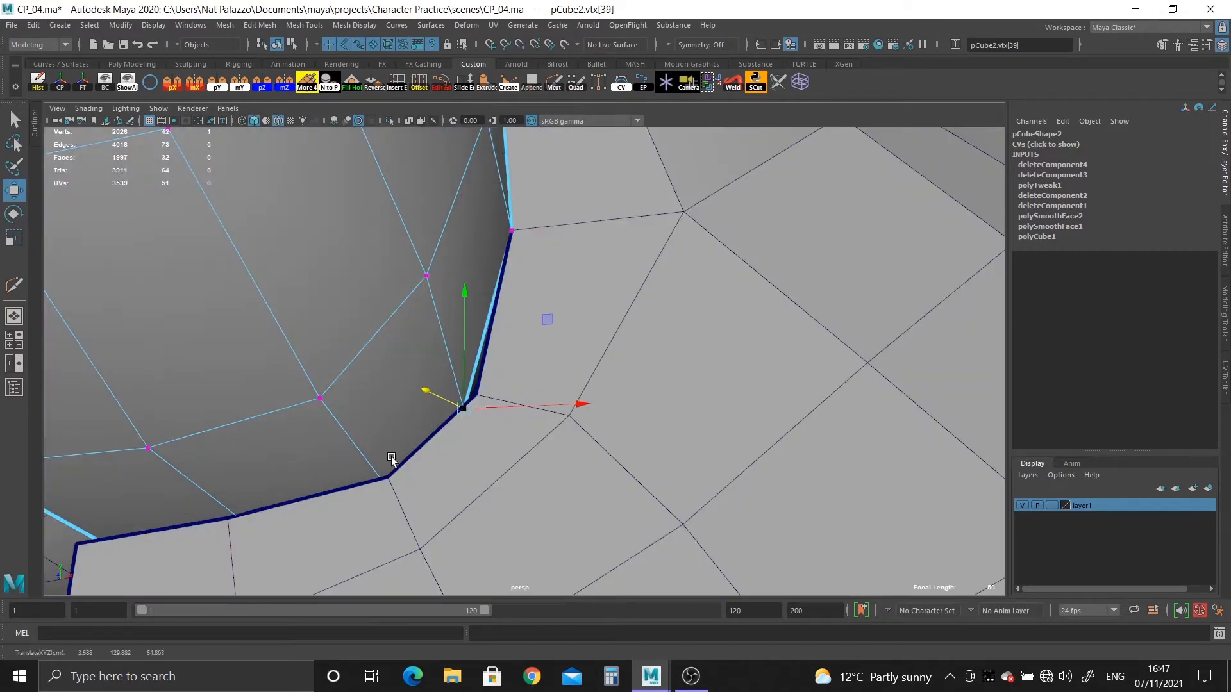
pyautogui.moveTo(464, 412); pyautogui.dragTo(505, 405)
pyautogui.press('v')
# In wireframe display, snap the three remaining border vertices along the nose's underside onto the head opening, ending at the centre line.
pyautogui.press('4')
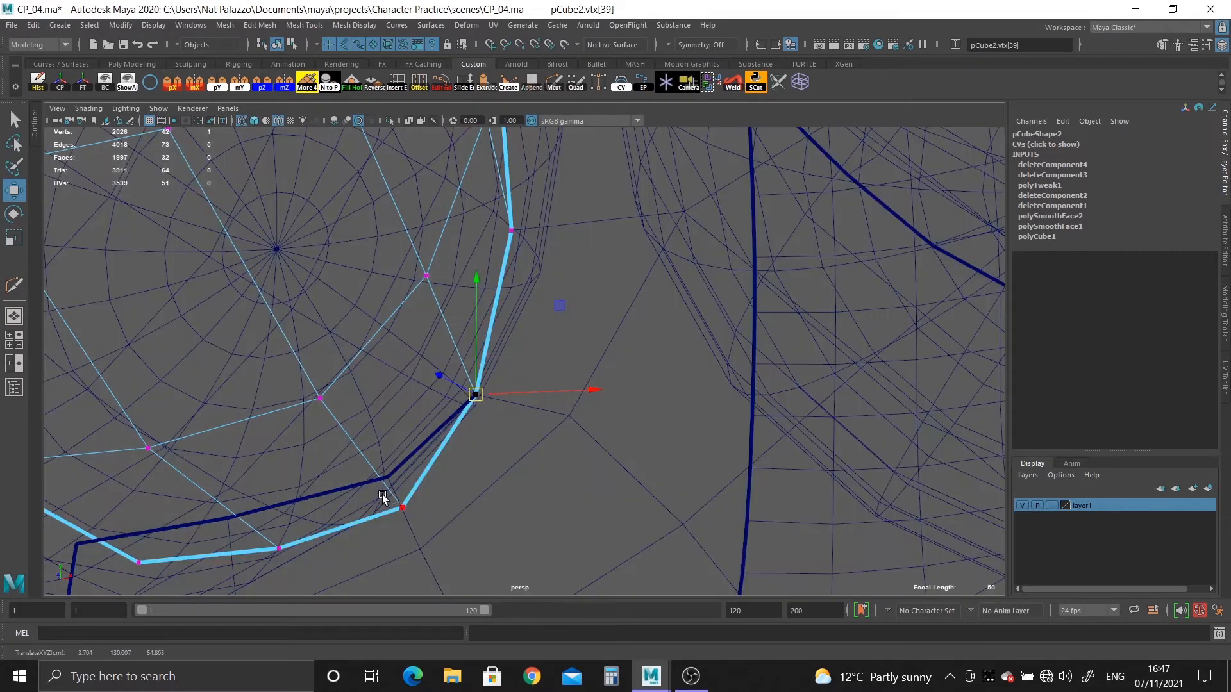
pyautogui.click(404, 509)
pyautogui.moveTo(404, 513); pyautogui.dragTo(399, 477)
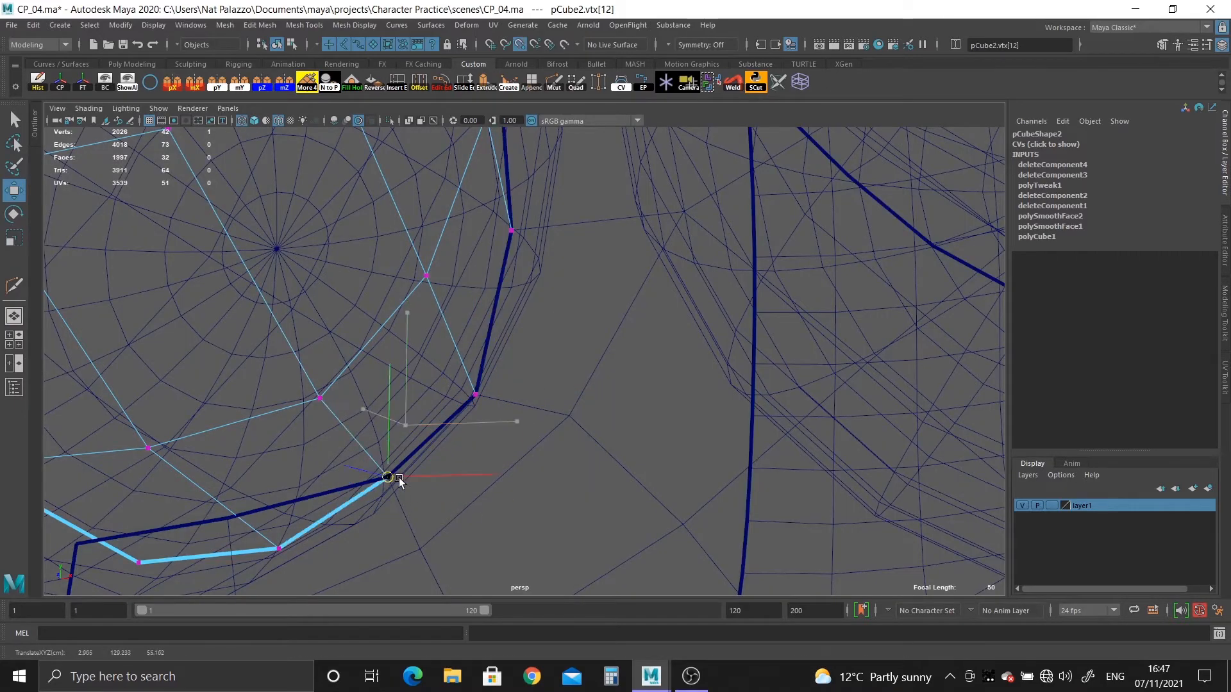
pyautogui.click(279, 549)
pyautogui.moveTo(278, 550); pyautogui.dragTo(223, 521)
pyautogui.keyDown('alt'); pyautogui.moveTo(250, 533); pyautogui.dragTo(428, 551, button='middle'); pyautogui.keyUp('alt')
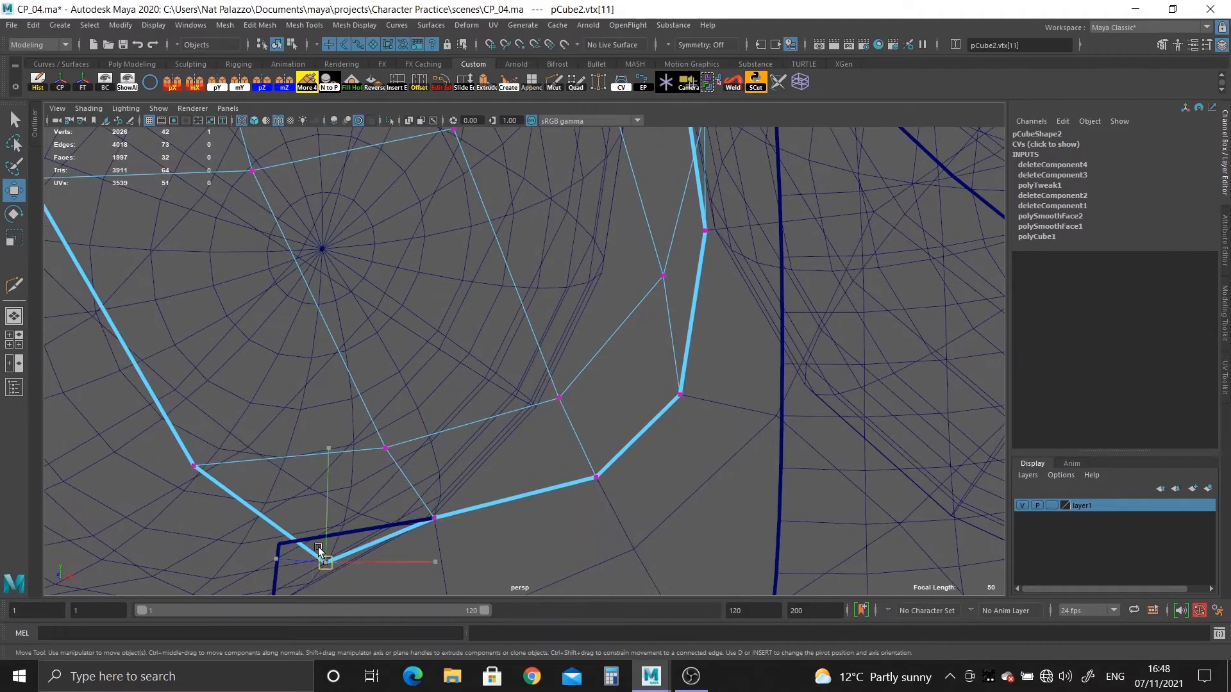
pyautogui.moveTo(318, 548)
pyautogui.mouseDown()
pyautogui.moveTo(315, 528)
pyautogui.moveTo(275, 542)
pyautogui.mouseUp()
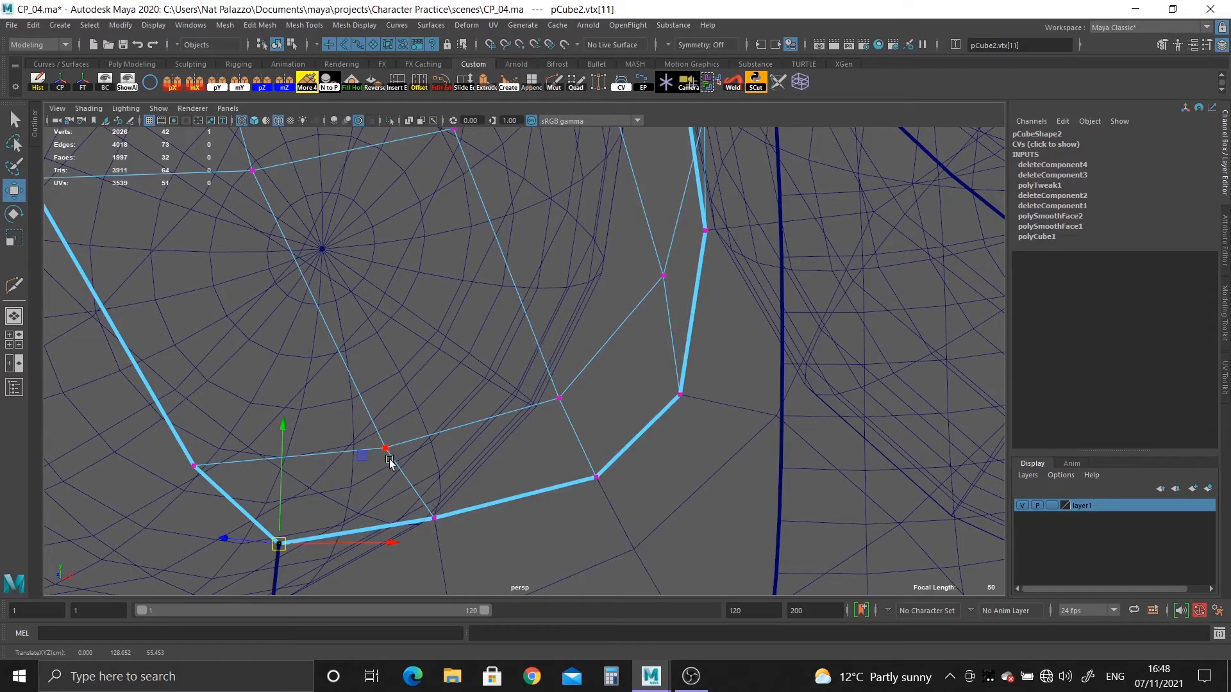
# Return to shaded display in object mode and combine the nose and head meshes.
pyautogui.press('5')
pyautogui.keyDown('alt'); pyautogui.moveTo(560, 488); pyautogui.dragTo(359, 380, button='right'); pyautogui.keyUp('alt')
pyautogui.keyDown('alt'); pyautogui.moveTo(359, 383); pyautogui.dragTo(421, 337); pyautogui.keyUp('alt')
pyautogui.press('F8')
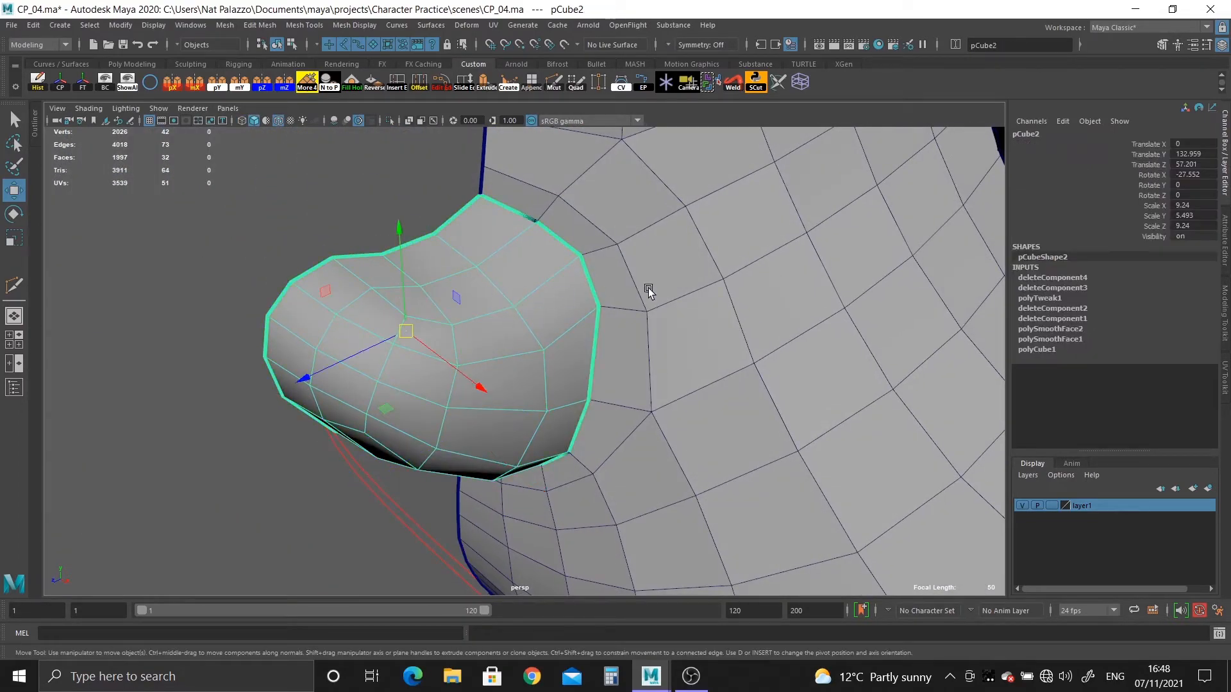
pyautogui.keyDown('shift'); pyautogui.click(648, 289); pyautogui.keyUp('shift')
pyautogui.keyDown('shift'); pyautogui.rightClick(486, 299); pyautogui.keyUp('shift')
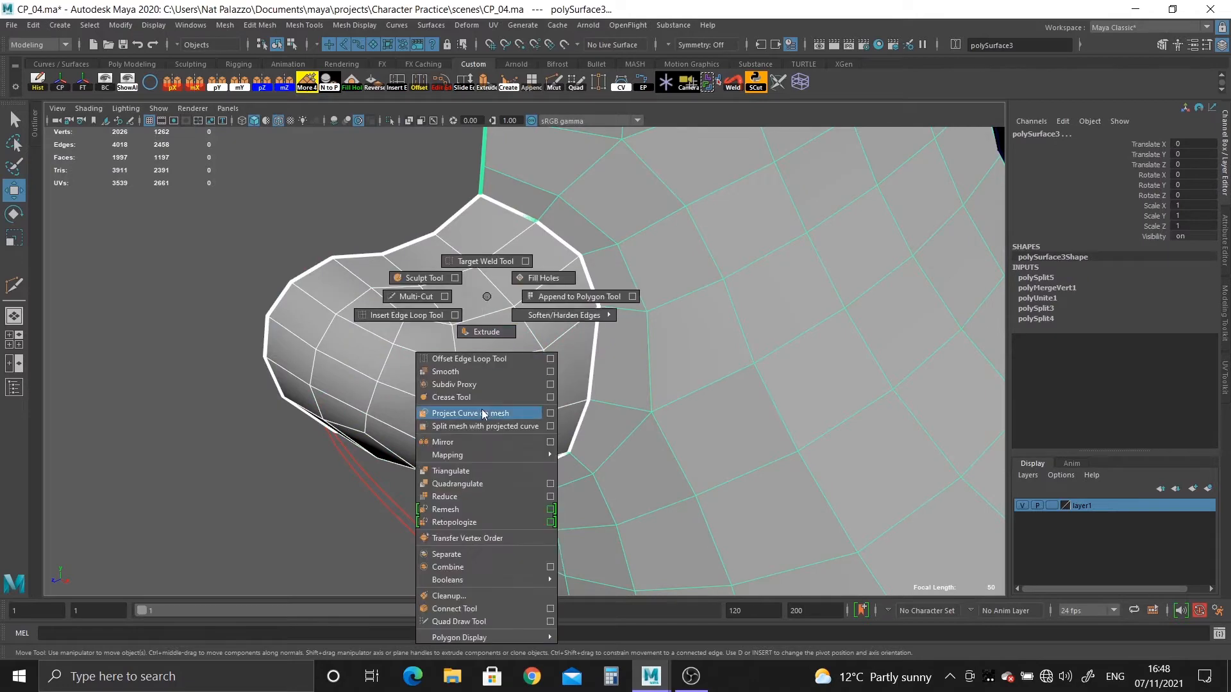
pyautogui.click(467, 567)
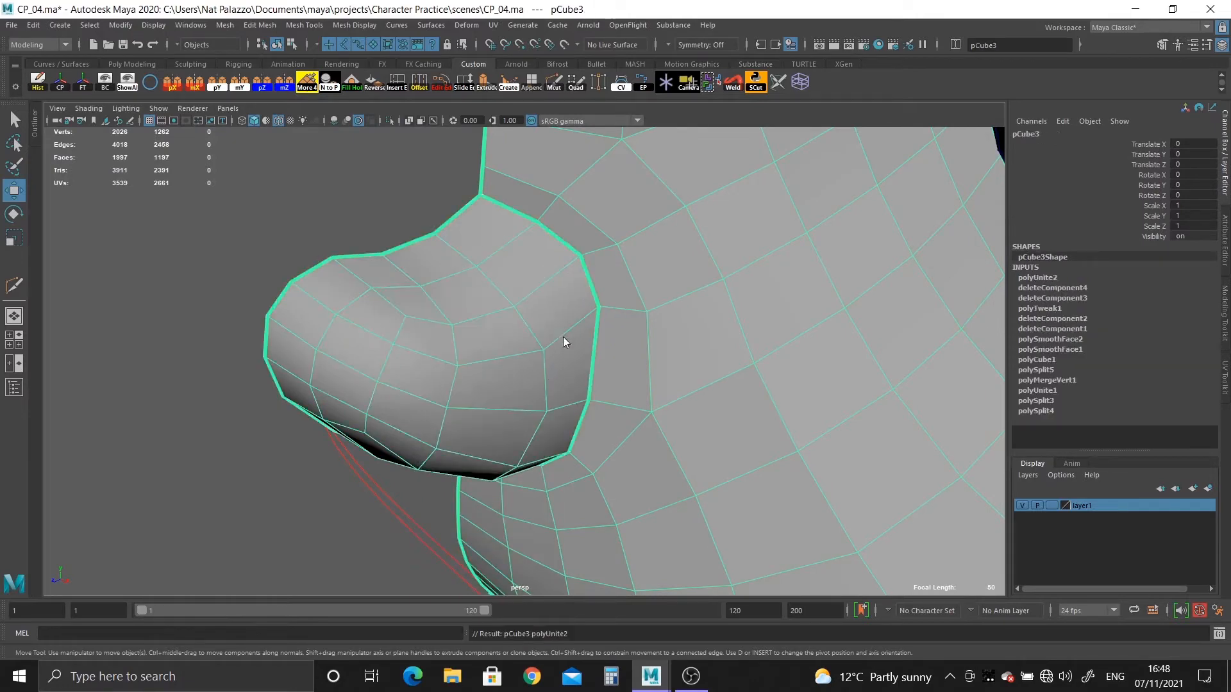
# Merge the vertices around the nose seam and show the combined head in smooth preview.
pyautogui.press('F8')
pyautogui.keyDown('shift'); pyautogui.moveTo(634, 445); pyautogui.dragTo(672, 337, button='right'); pyautogui.keyUp('shift')
pyautogui.moveTo(467, 272); pyautogui.dragTo(529, 247, button='right')
pyautogui.press('q')
pyautogui.press('3')
pyautogui.click(378, 218)
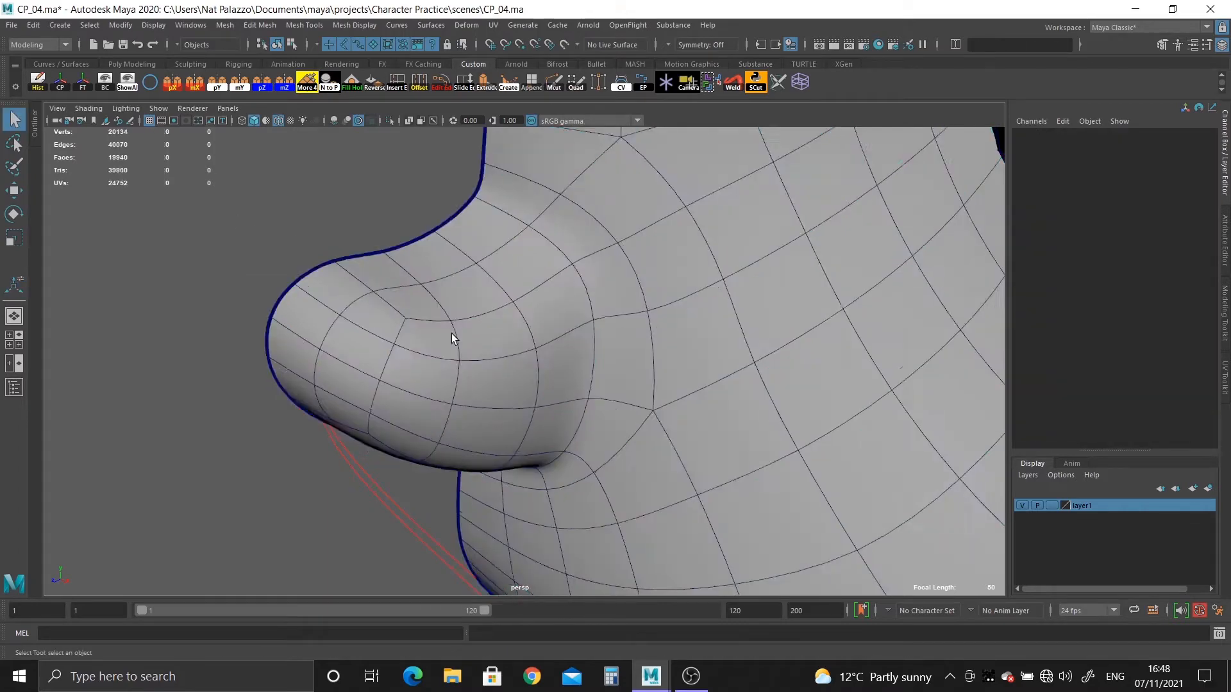
# Turn off the wireframe overlay and return the combined head mesh to unsmoothed display.
pyautogui.keyDown('alt'); pyautogui.moveTo(451, 333); pyautogui.dragTo(341, 158, button='right'); pyautogui.keyUp('alt')
pyautogui.click(276, 117)
pyautogui.moveTo(587, 483)
pyautogui.keyDown('alt'); pyautogui.mouseDown()
pyautogui.moveTo(511, 426)
pyautogui.moveTo(637, 458)
pyautogui.moveTo(510, 441)
pyautogui.moveTo(643, 530)
pyautogui.moveTo(659, 564)
pyautogui.moveTo(558, 349)
pyautogui.moveTo(621, 343)
pyautogui.moveTo(629, 364)
pyautogui.moveTo(605, 430)
pyautogui.mouseUp(); pyautogui.keyUp('alt')
pyautogui.click(594, 375)
pyautogui.press('1')
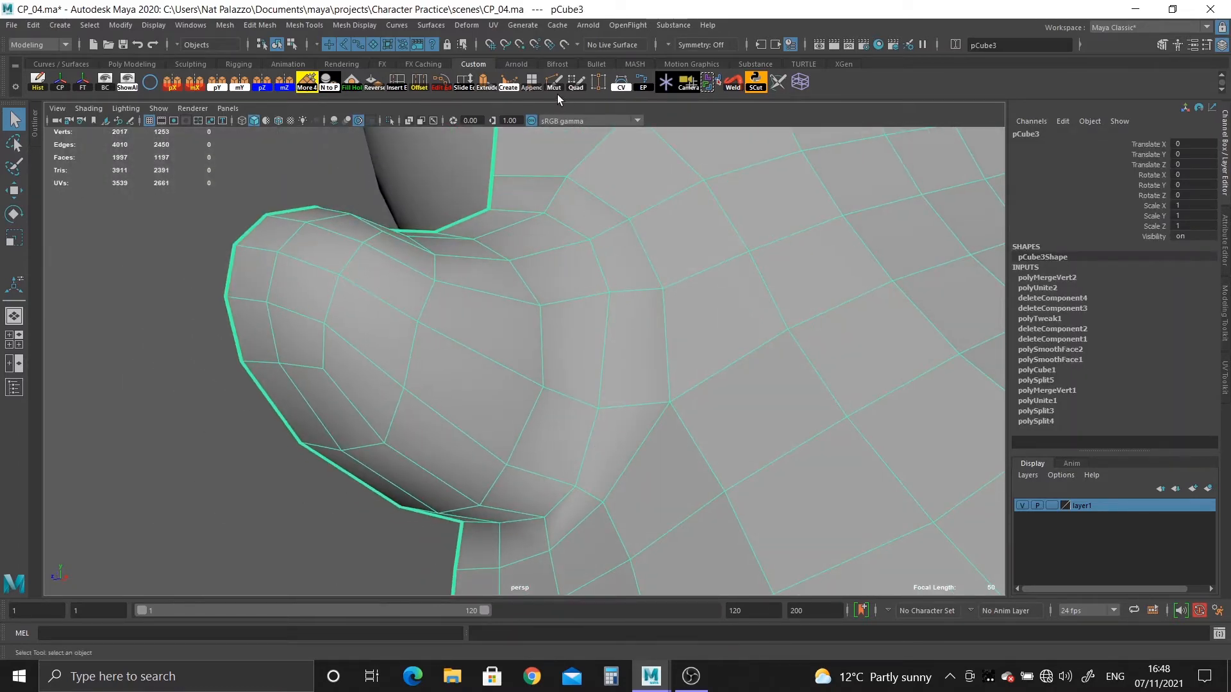
# Insert an edge loop around the base of the nose, midway across the face ring next to the seam.
pyautogui.keyDown('alt'); pyautogui.moveTo(636, 372); pyautogui.dragTo(567, 392); pyautogui.keyUp('alt')
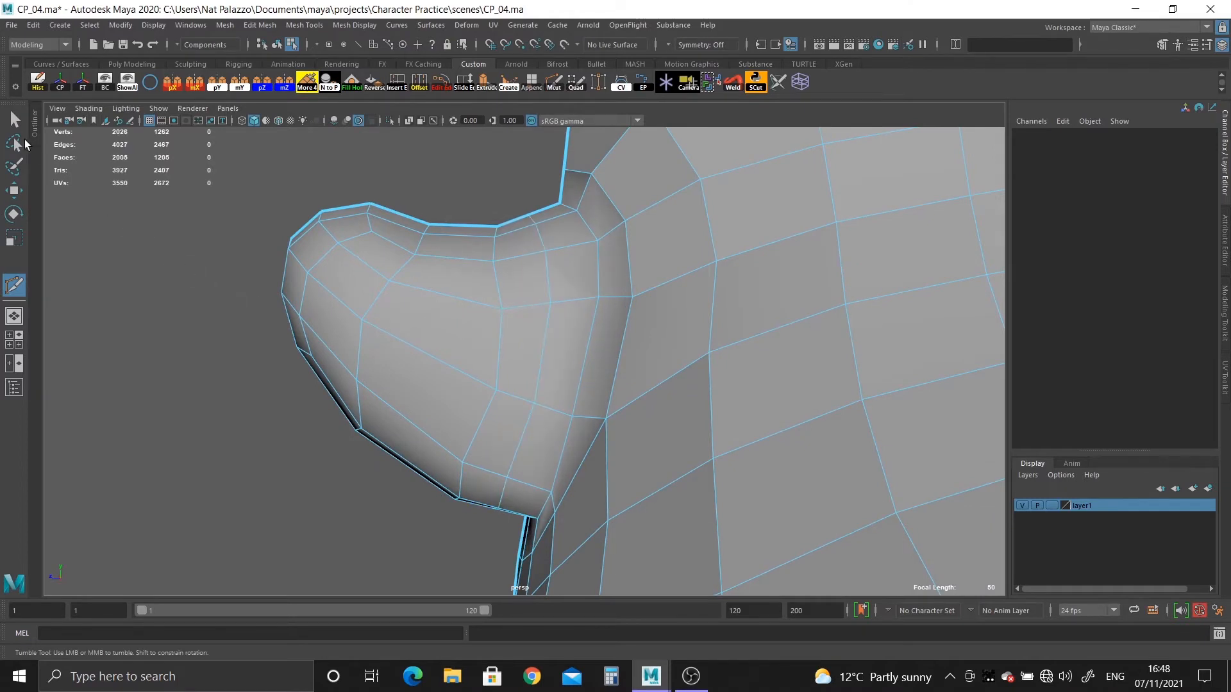
pyautogui.keyDown('alt'); pyautogui.moveTo(444, 348); pyautogui.dragTo(510, 362); pyautogui.keyUp('alt')
pyautogui.hotkey('ctrl', 'z')
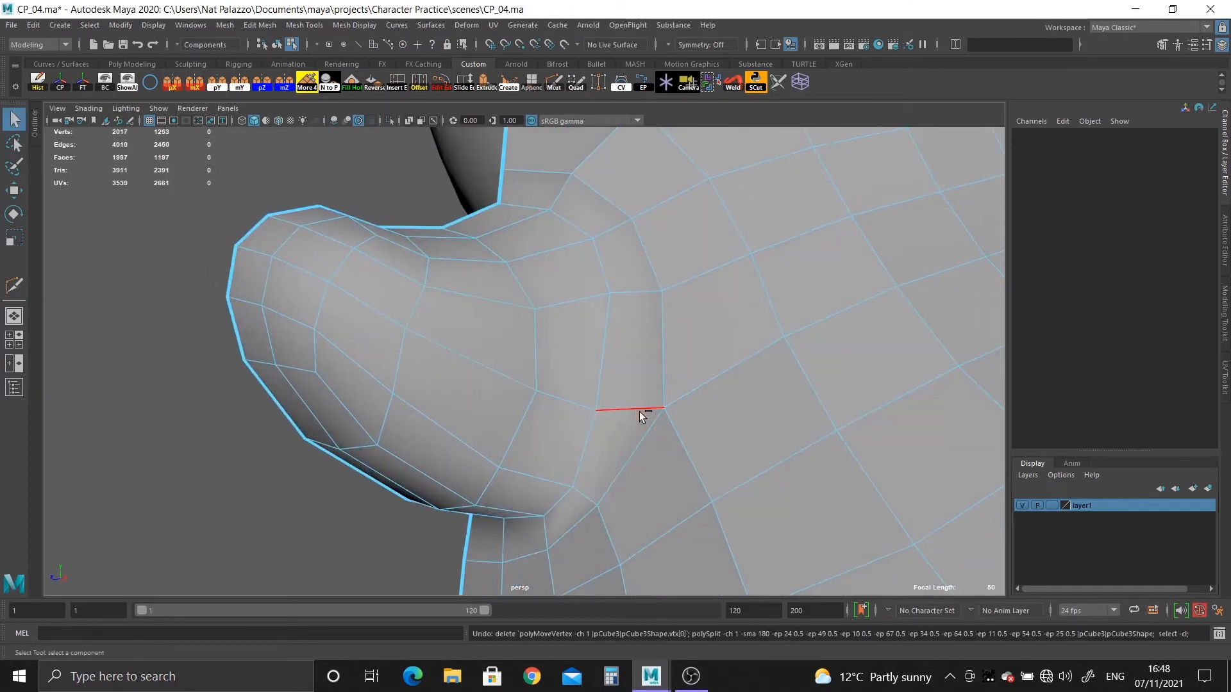
pyautogui.press('g')
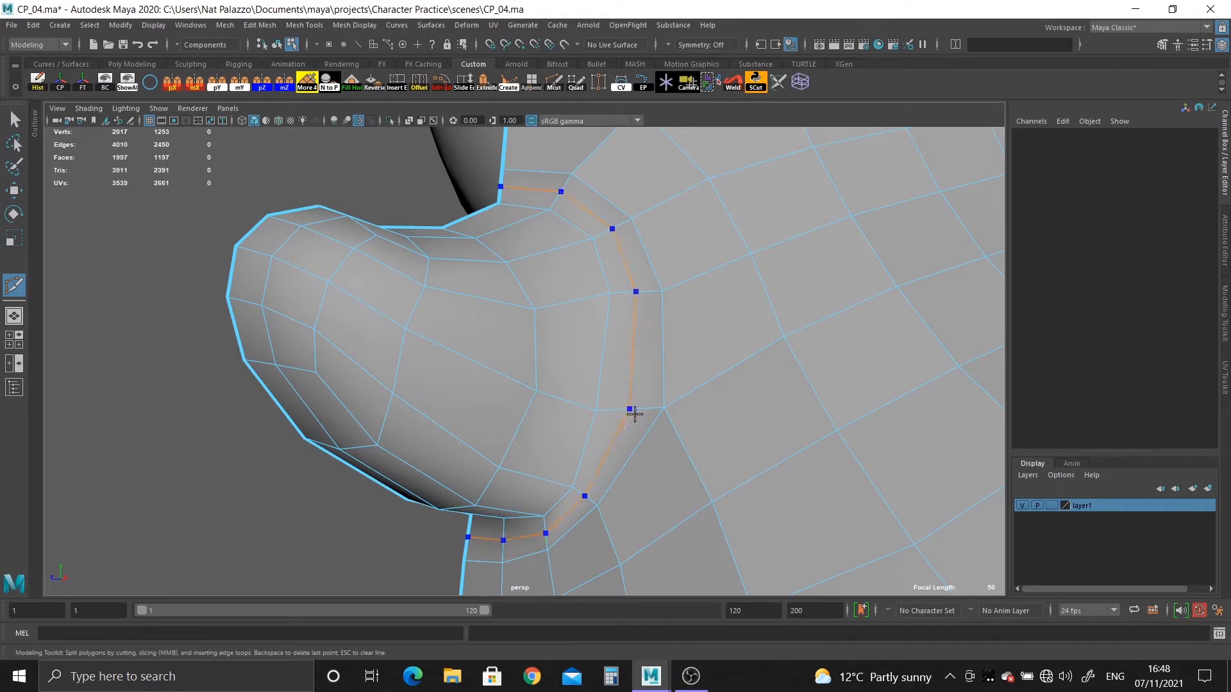
pyautogui.keyDown('ctrl'); pyautogui.click(634, 412); pyautogui.keyUp('ctrl')
# Show the head in smooth preview and inspect the nose's transition into the face.
pyautogui.moveTo(426, 300); pyautogui.dragTo(462, 282, button='right')
pyautogui.press('3')
pyautogui.click(178, 193)
pyautogui.scroll(-3, 473, 348)
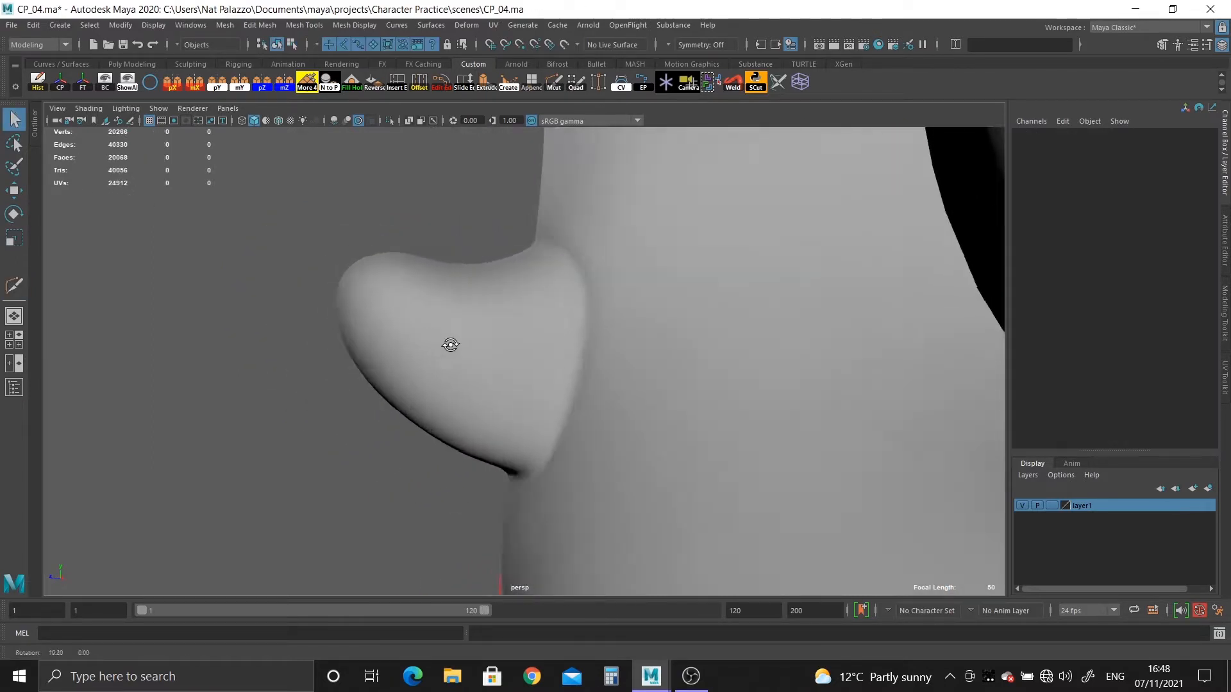
pyautogui.scroll(2, 450, 344)
pyautogui.scroll(-2, 508, 355)
# Return to unsmoothed edge editing and apply Edit Edge Flow to the inserted nose-base loop and the adjacent loop on the nose.
pyautogui.click(486, 362)
pyautogui.press('1')
pyautogui.moveTo(529, 352); pyautogui.dragTo(532, 305, button='right')
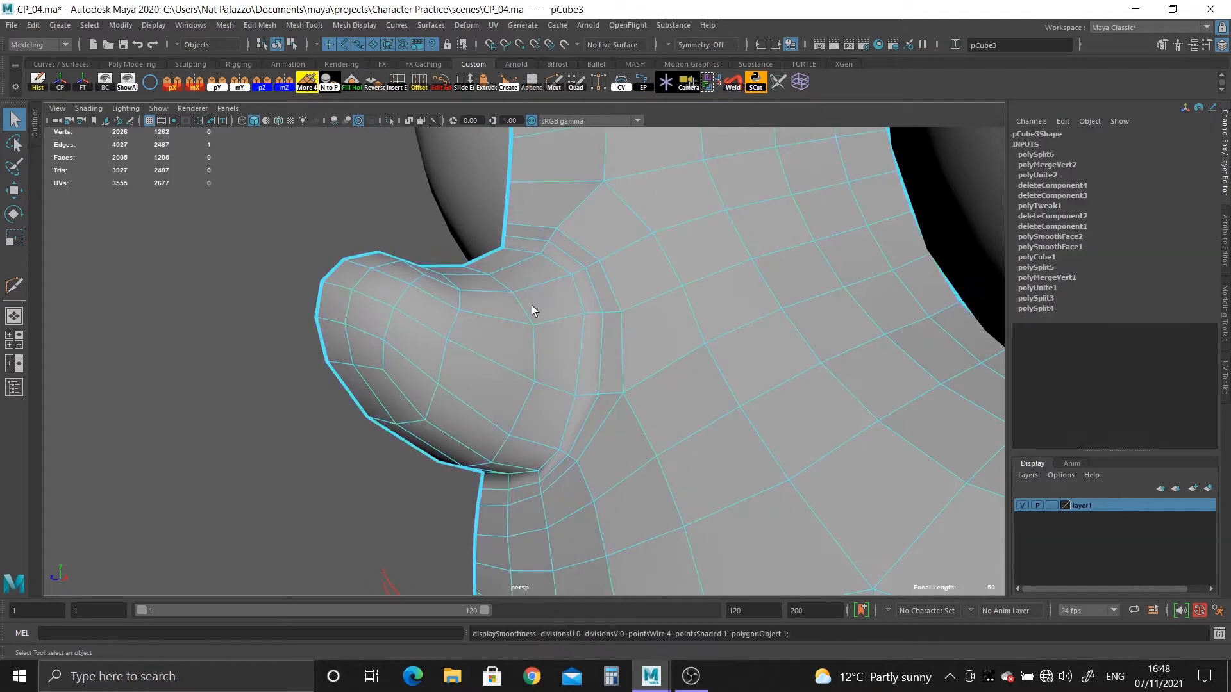
pyautogui.doubleClick(587, 410)
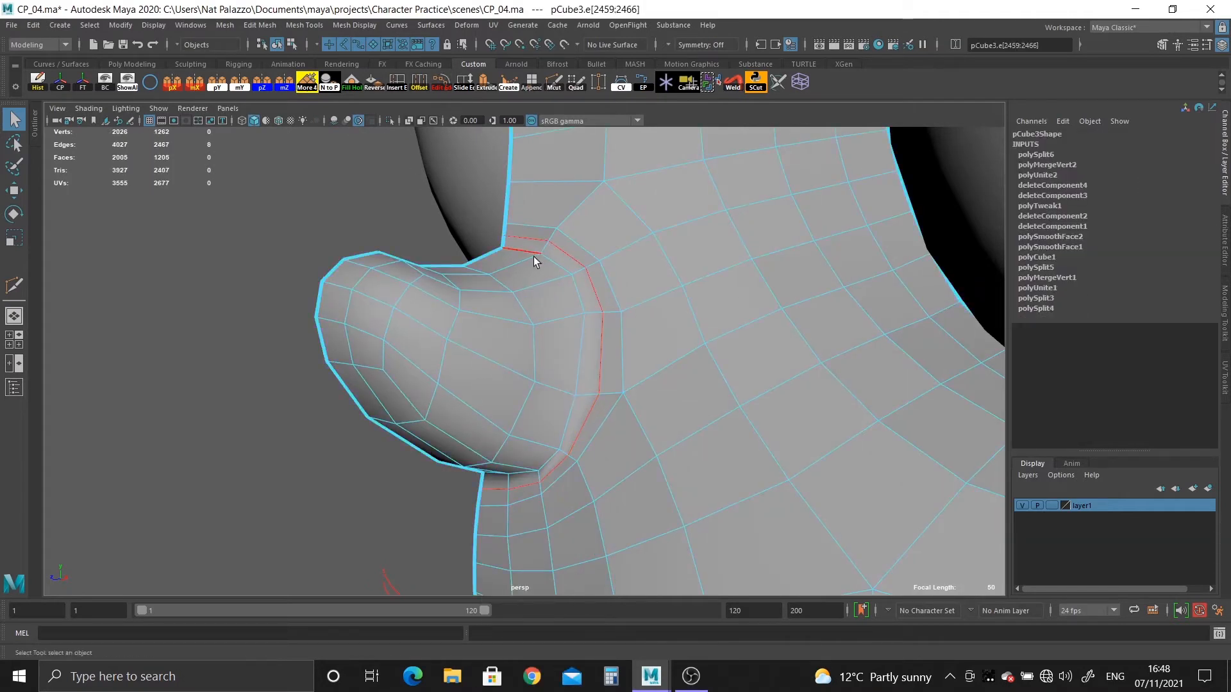
pyautogui.click(441, 82)
pyautogui.doubleClick(575, 351)
pyautogui.press('g')
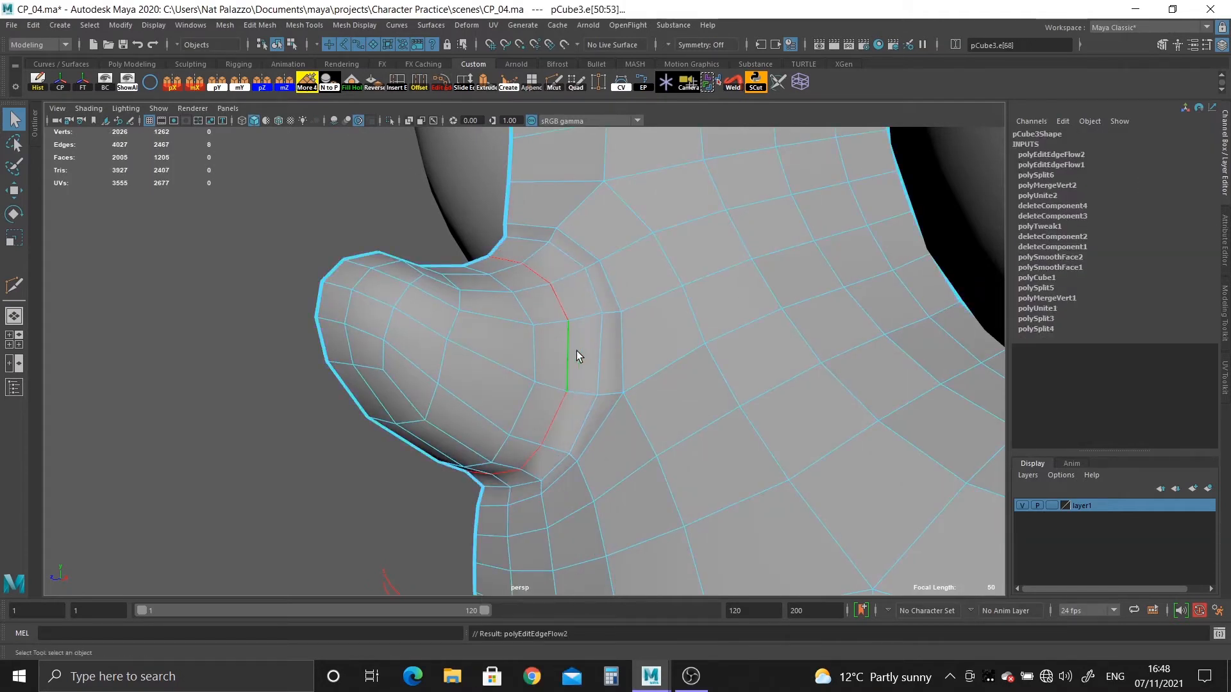
# Apply Edit Edge Flow to the next loop towards the nose tip and again to the inserted nose-base loop.
pyautogui.keyDown('alt'); pyautogui.moveTo(575, 352); pyautogui.dragTo(525, 354); pyautogui.keyUp('alt')
pyautogui.doubleClick(511, 355)
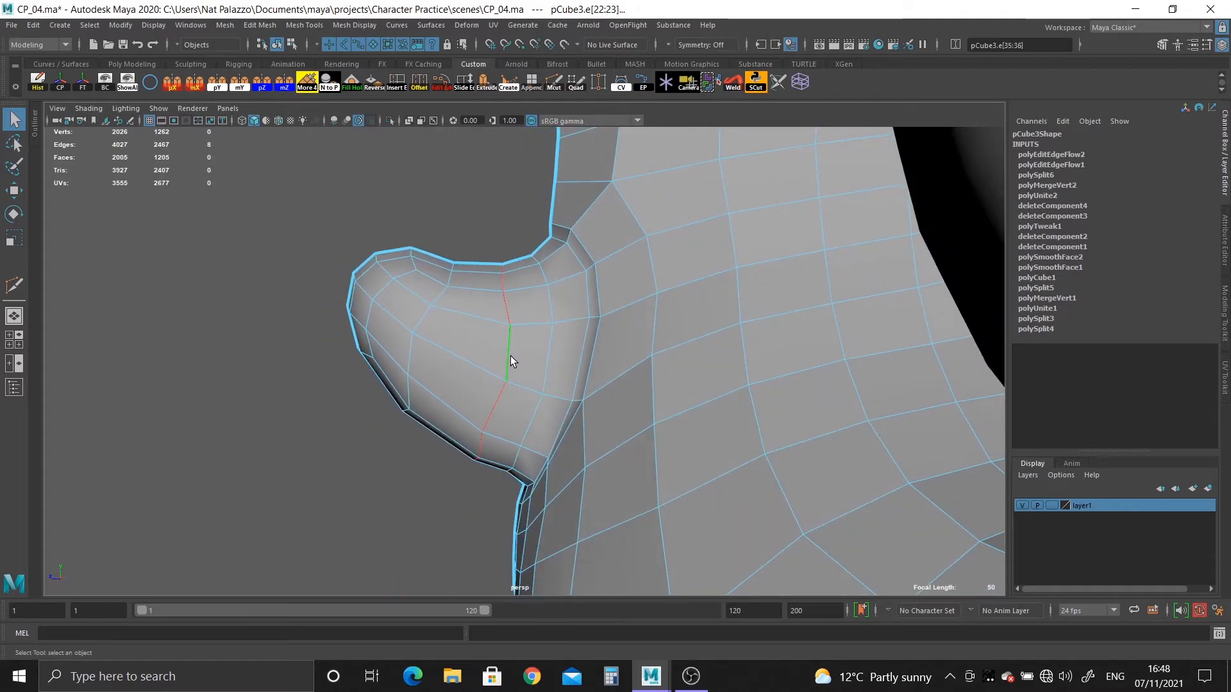
pyautogui.press('g')
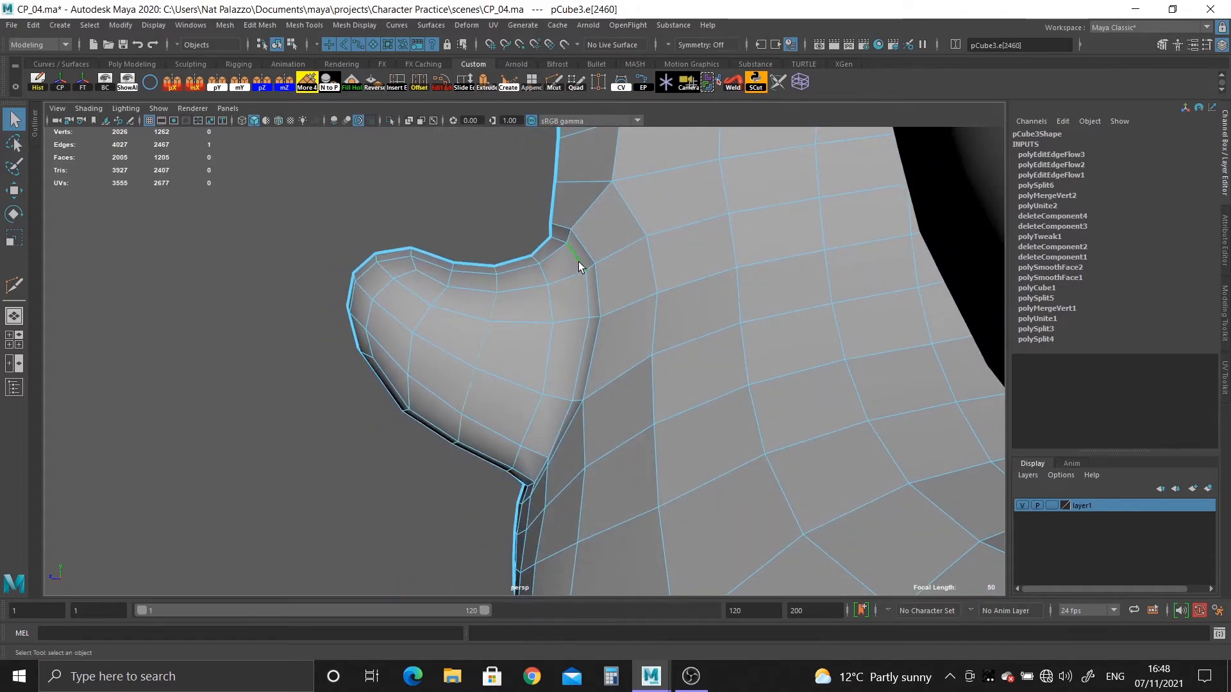
pyautogui.press('g')
pyautogui.hotkey('ctrl', 'z')
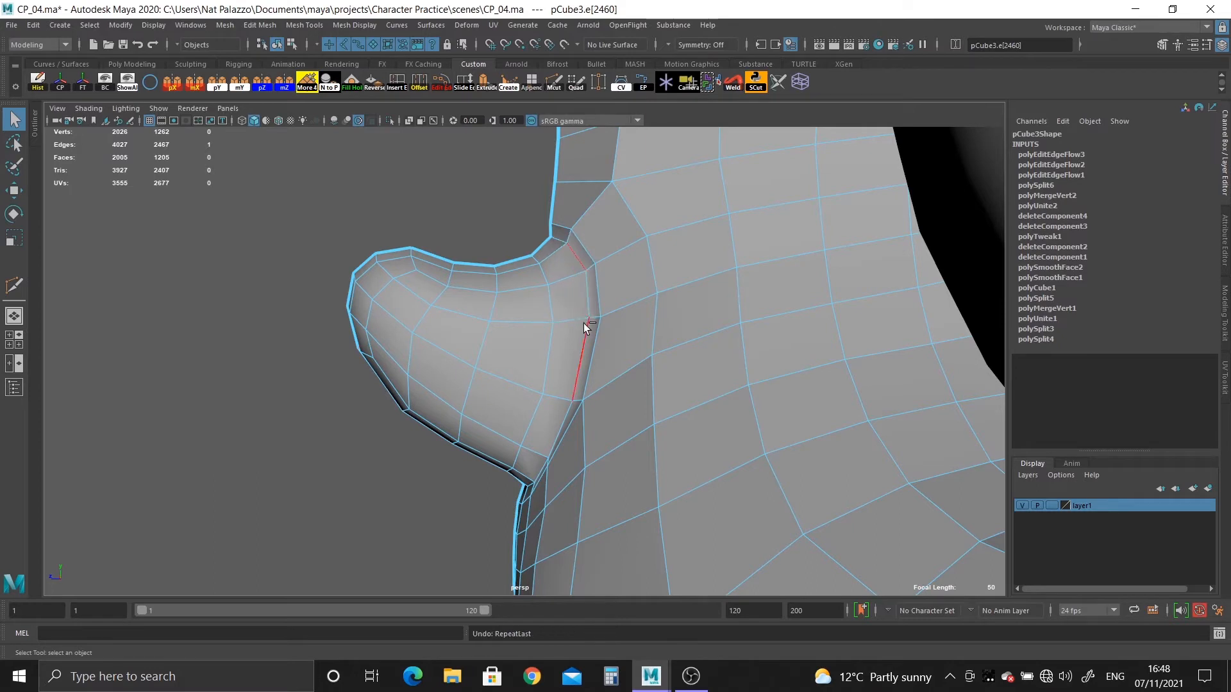
pyautogui.doubleClick(584, 297)
pyautogui.press('g')
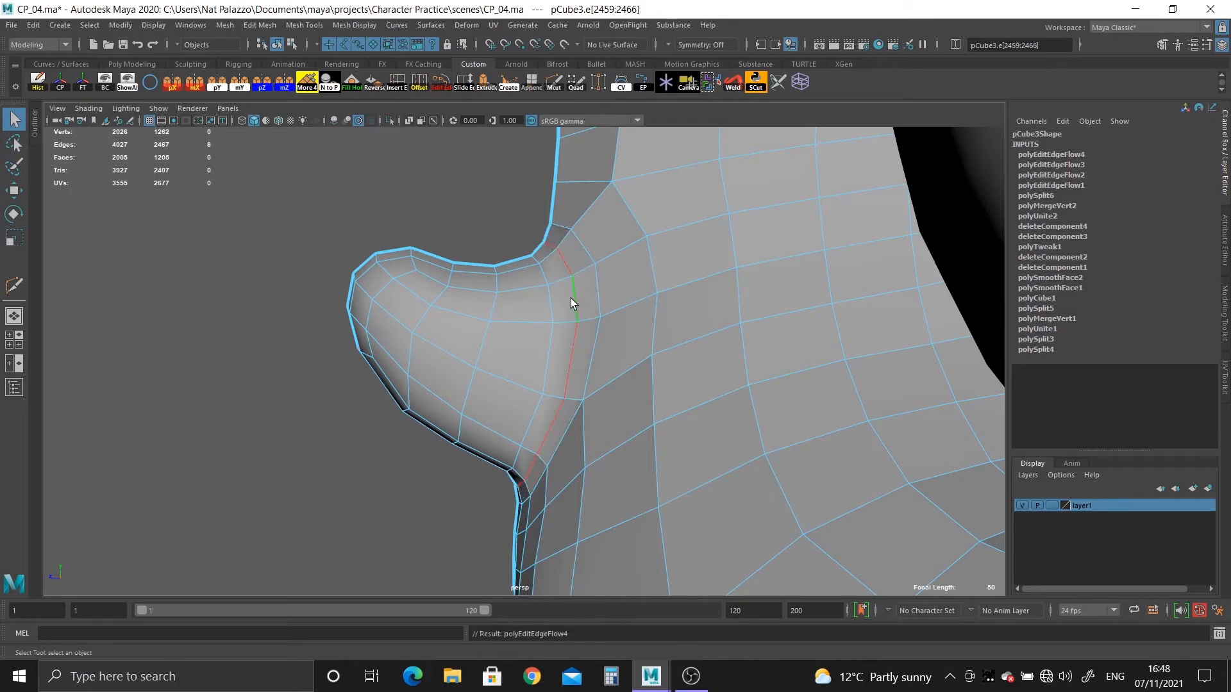
pyautogui.doubleClick(550, 306)
pyautogui.press('g')
pyautogui.hotkey('ctrl', 'z')
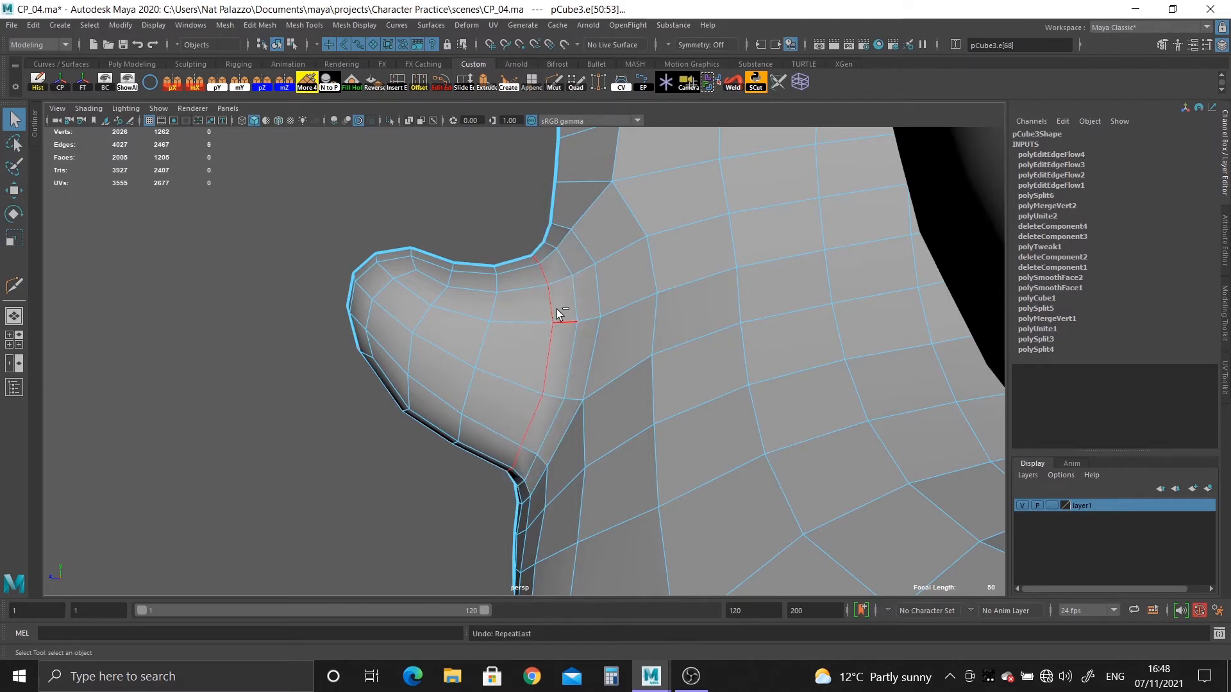
# Show the head in smooth preview and examine the nose and face from the side and front.
pyautogui.moveTo(555, 309); pyautogui.dragTo(552, 290, button='right')
pyautogui.press('3')
pyautogui.click(422, 202)
pyautogui.keyDown('alt'); pyautogui.moveTo(422, 201); pyautogui.dragTo(544, 416); pyautogui.keyUp('alt')
pyautogui.scroll(-8, 327, 311)
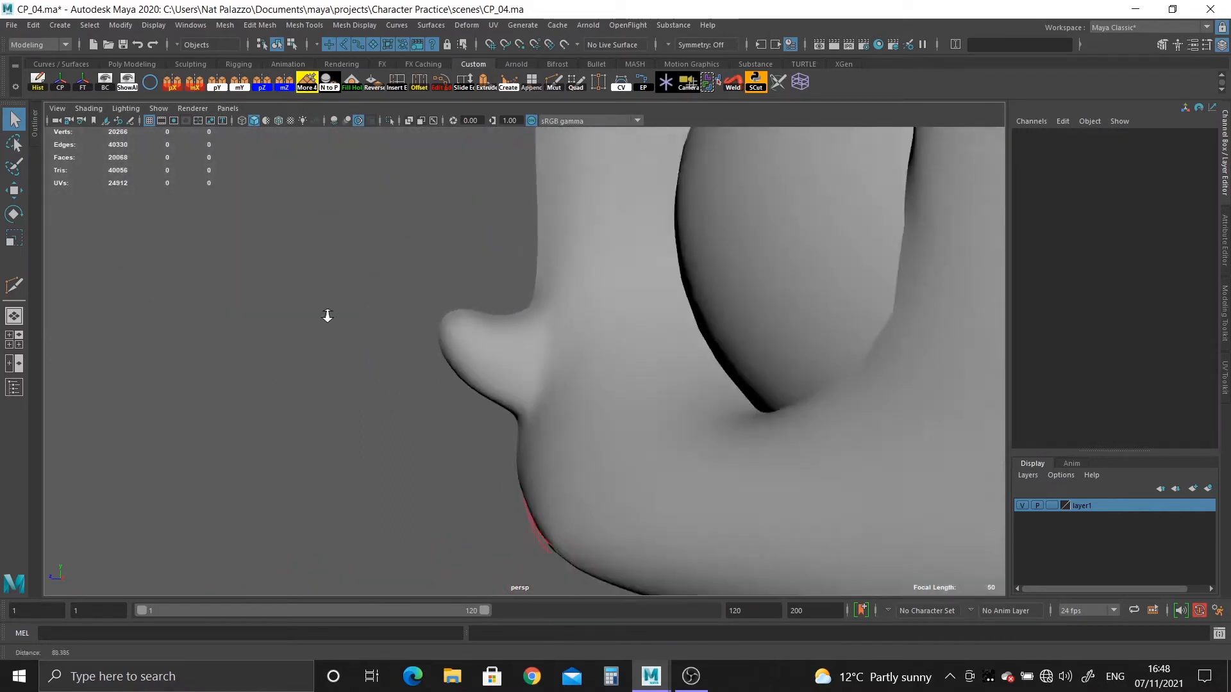
pyautogui.keyDown('alt'); pyautogui.moveTo(330, 309); pyautogui.dragTo(579, 442); pyautogui.keyUp('alt')
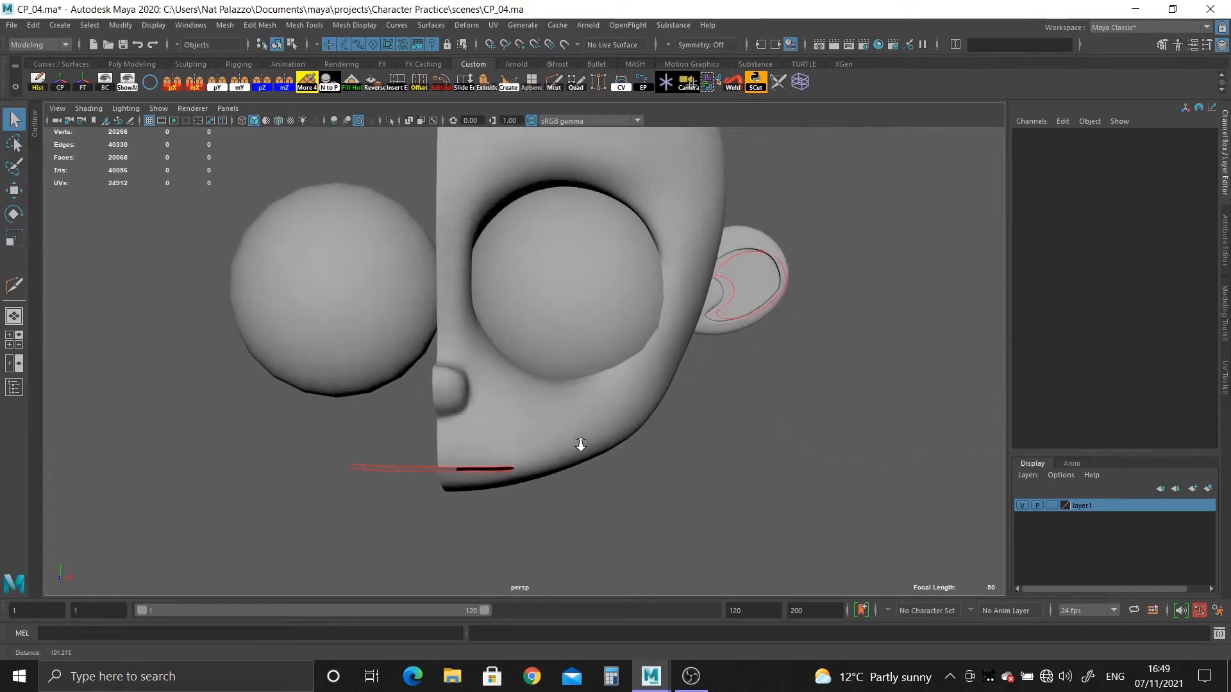
pyautogui.scroll(8, 555, 447)
pyautogui.click(625, 384)
pyautogui.keyDown('alt'); pyautogui.moveTo(624, 382); pyautogui.dragTo(320, 217); pyautogui.keyUp('alt')
# Hide the eyeball sitting in the half head's eye socket.
pyautogui.click(786, 492)
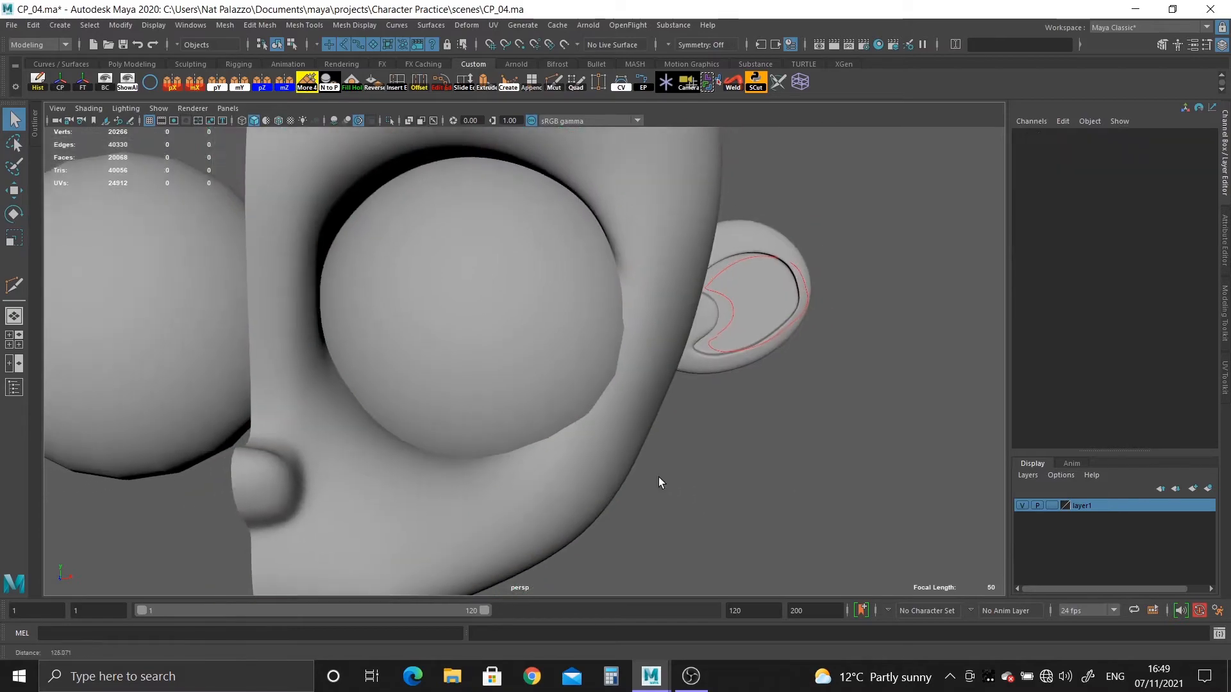
pyautogui.click(516, 360)
pyautogui.keyDown('alt'); pyautogui.moveTo(516, 360); pyautogui.dragTo(505, 391); pyautogui.keyUp('alt')
pyautogui.press('Delete')
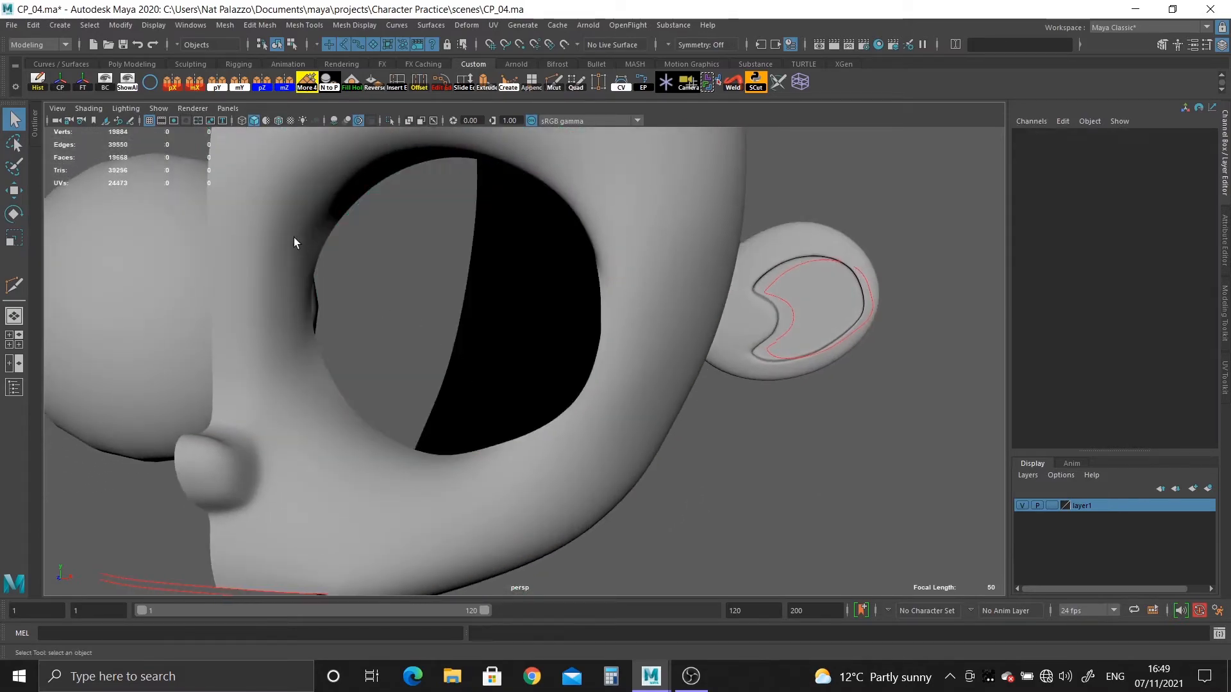
# Select the border edge loop of the eye opening, extrude it back into the head and return the mesh to unsmoothed display.
pyautogui.click(294, 237)
pyautogui.keyDown('alt'); pyautogui.moveTo(294, 237); pyautogui.dragTo(586, 360); pyautogui.keyUp('alt')
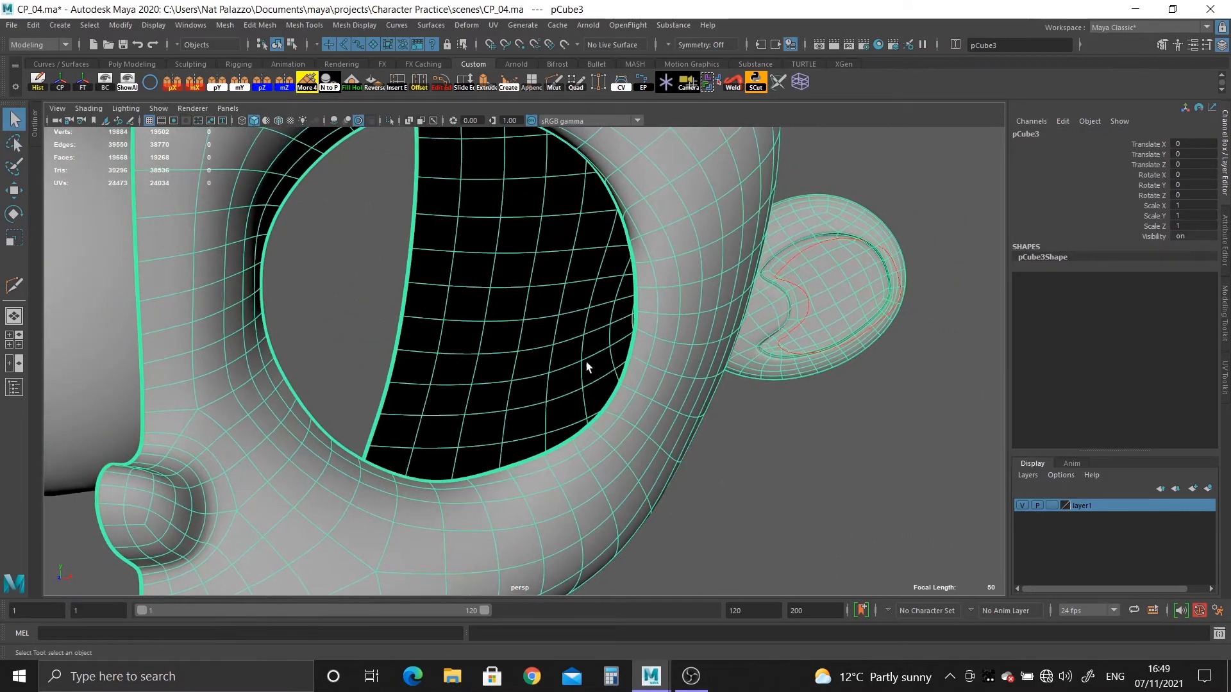
pyautogui.moveTo(628, 330); pyautogui.dragTo(656, 299, button='right')
pyautogui.doubleClick(636, 320)
pyautogui.keyDown('alt'); pyautogui.moveTo(636, 320); pyautogui.dragTo(492, 338); pyautogui.keyUp('alt')
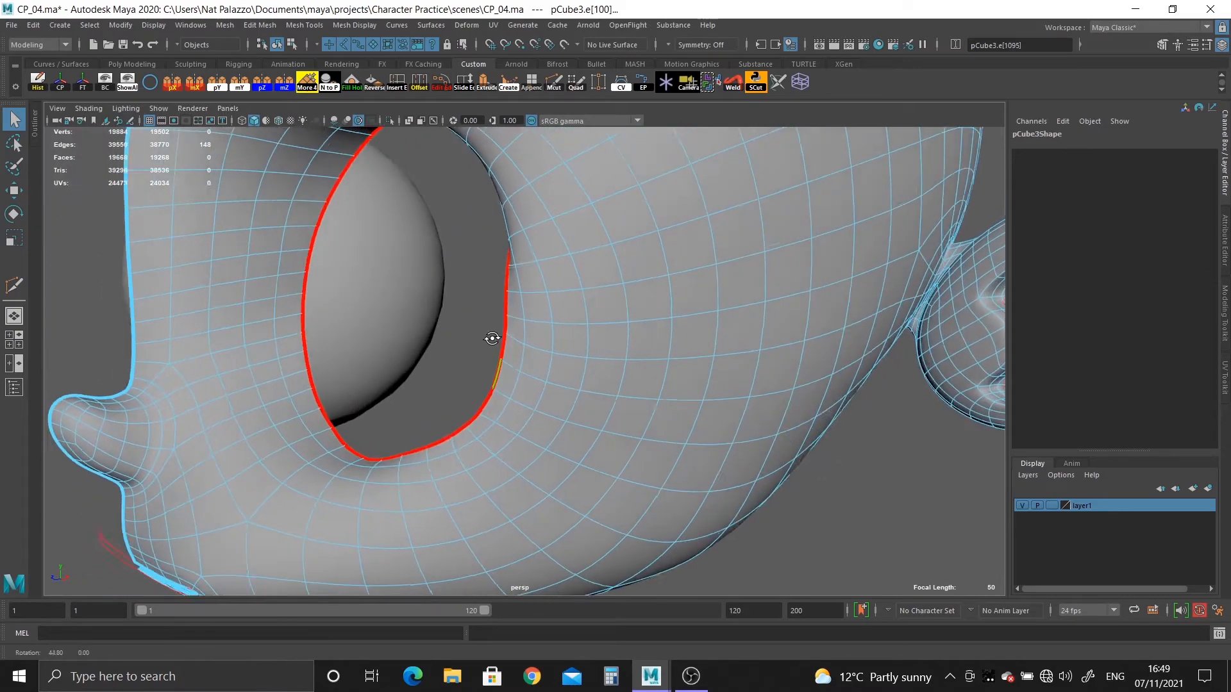
pyautogui.keyDown('alt'); pyautogui.moveTo(491, 338); pyautogui.dragTo(409, 301, button='right'); pyautogui.keyUp('alt')
pyautogui.keyDown('alt'); pyautogui.moveTo(409, 302); pyautogui.dragTo(406, 375, button='middle'); pyautogui.keyUp('alt')
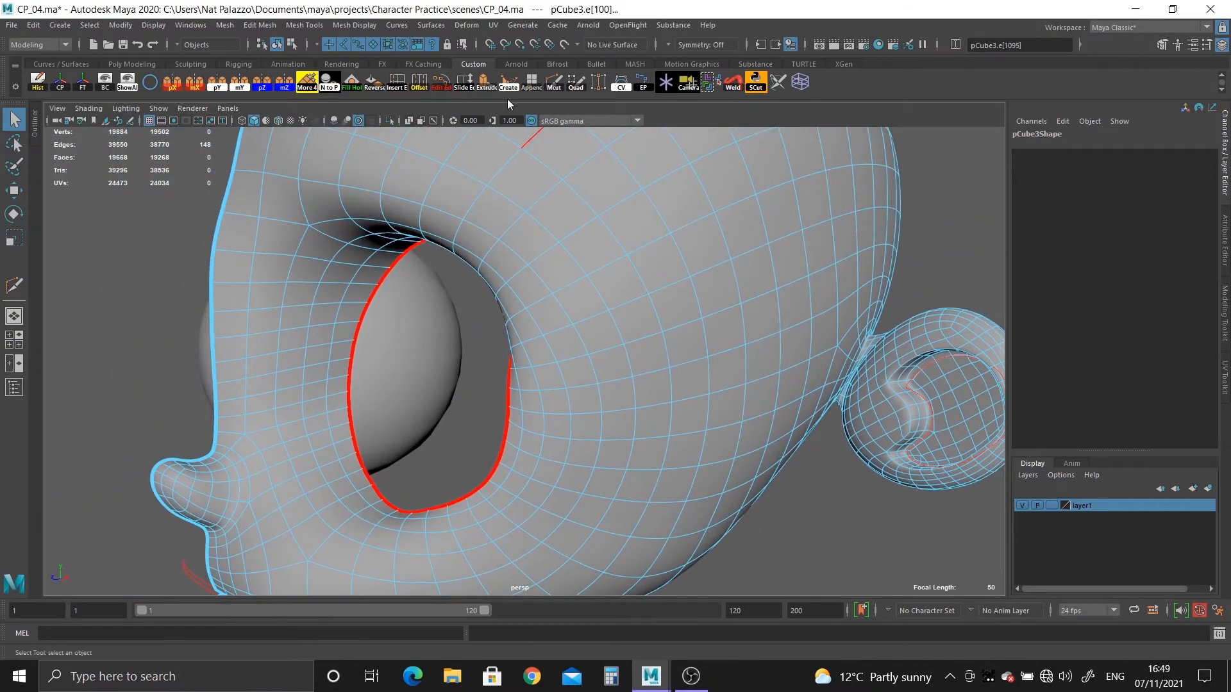
pyautogui.click(480, 88)
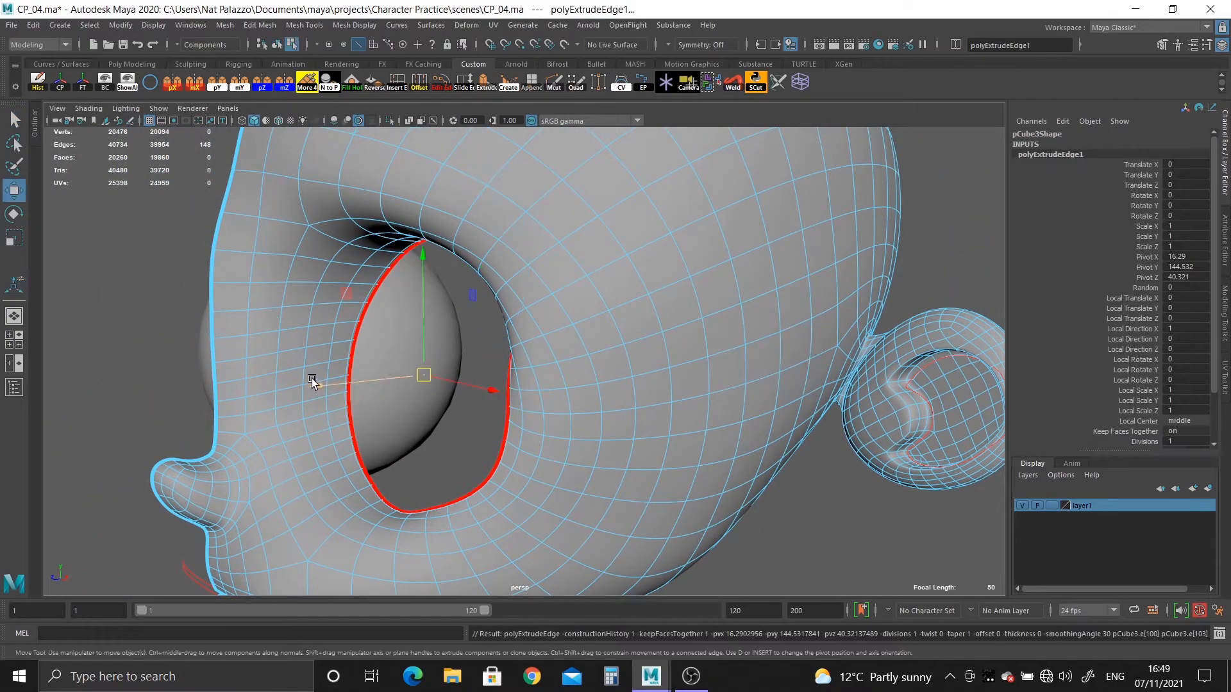
pyautogui.moveTo(313, 381); pyautogui.dragTo(532, 417)
pyautogui.press('1')
# Extrude the eye socket's inner border again, scale the new edge ring, and unhide the eyeball.
pyautogui.keyDown('alt'); pyautogui.moveTo(533, 418); pyautogui.dragTo(541, 256, button='middle'); pyautogui.keyUp('alt')
pyautogui.keyDown('alt'); pyautogui.moveTo(540, 256); pyautogui.dragTo(391, 269); pyautogui.keyUp('alt')
pyautogui.keyDown('alt'); pyautogui.moveTo(391, 269); pyautogui.dragTo(339, 276, button='right'); pyautogui.keyUp('alt')
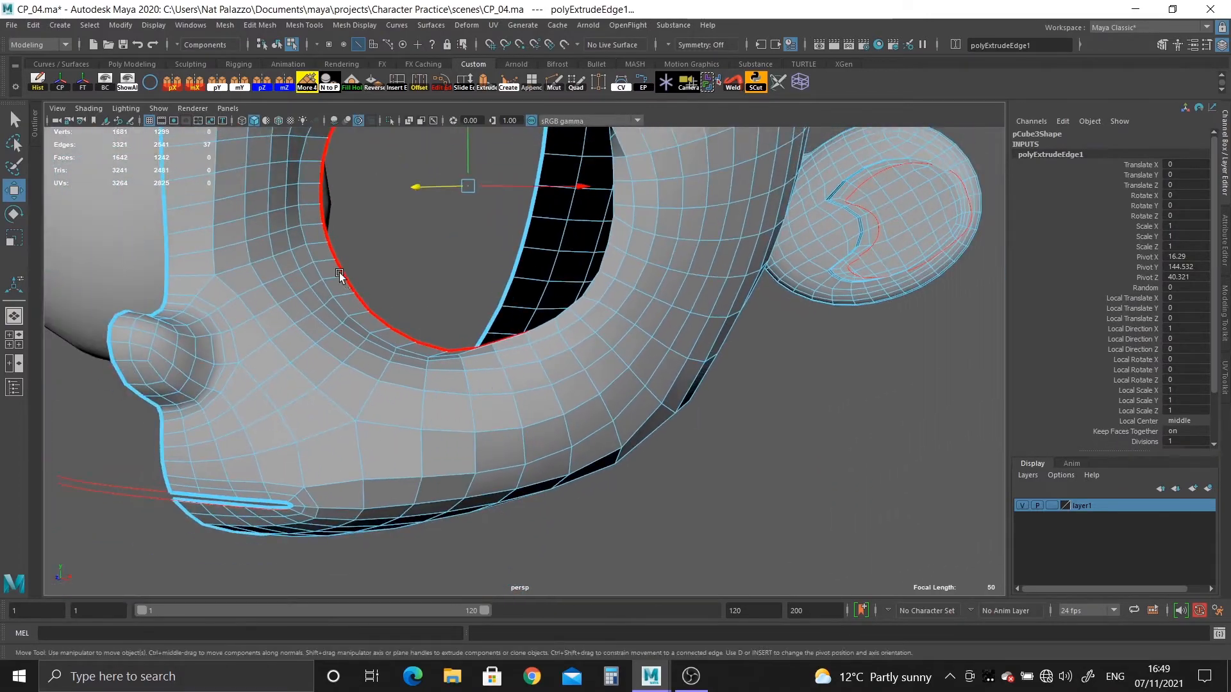
pyautogui.keyDown('alt'); pyautogui.moveTo(340, 275); pyautogui.dragTo(516, 449); pyautogui.keyUp('alt')
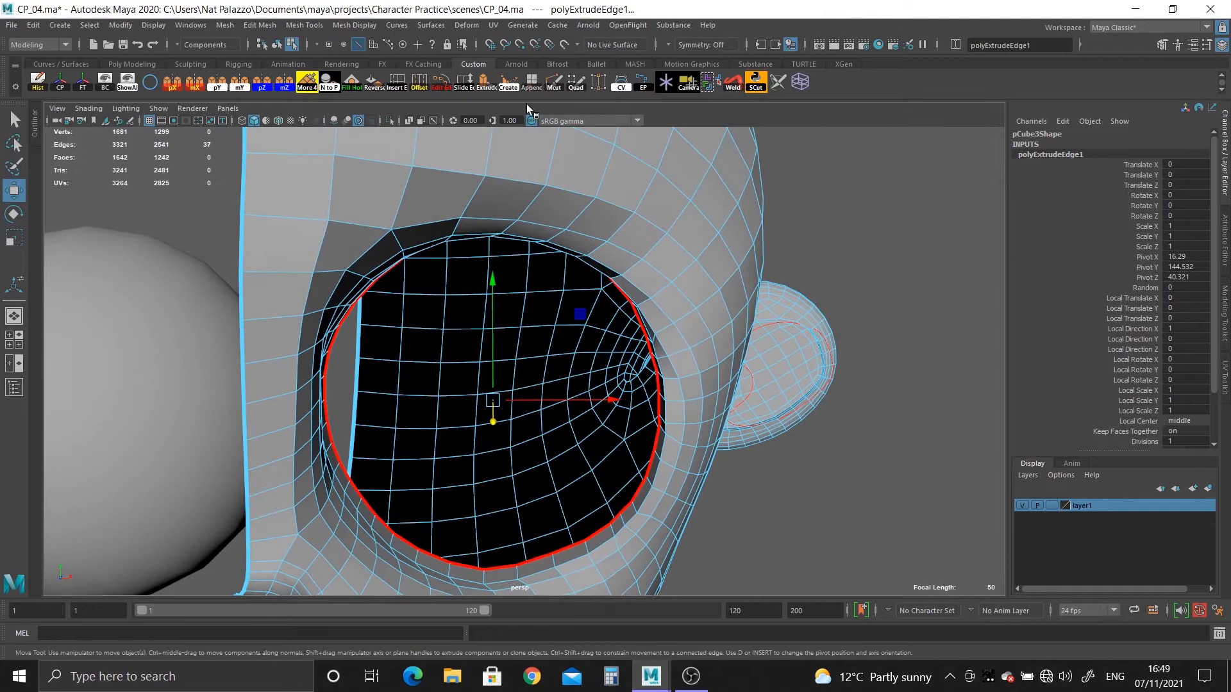
pyautogui.click(489, 83)
pyautogui.press('r')
pyautogui.moveTo(494, 398); pyautogui.dragTo(555, 376)
pyautogui.press('w')
pyautogui.hotkey('ctrl', 'shift', 'h')
# Leave edge editing and show both the head and the eyeball in its socket in smooth preview.
pyautogui.moveTo(558, 186); pyautogui.dragTo(604, 167, button='right')
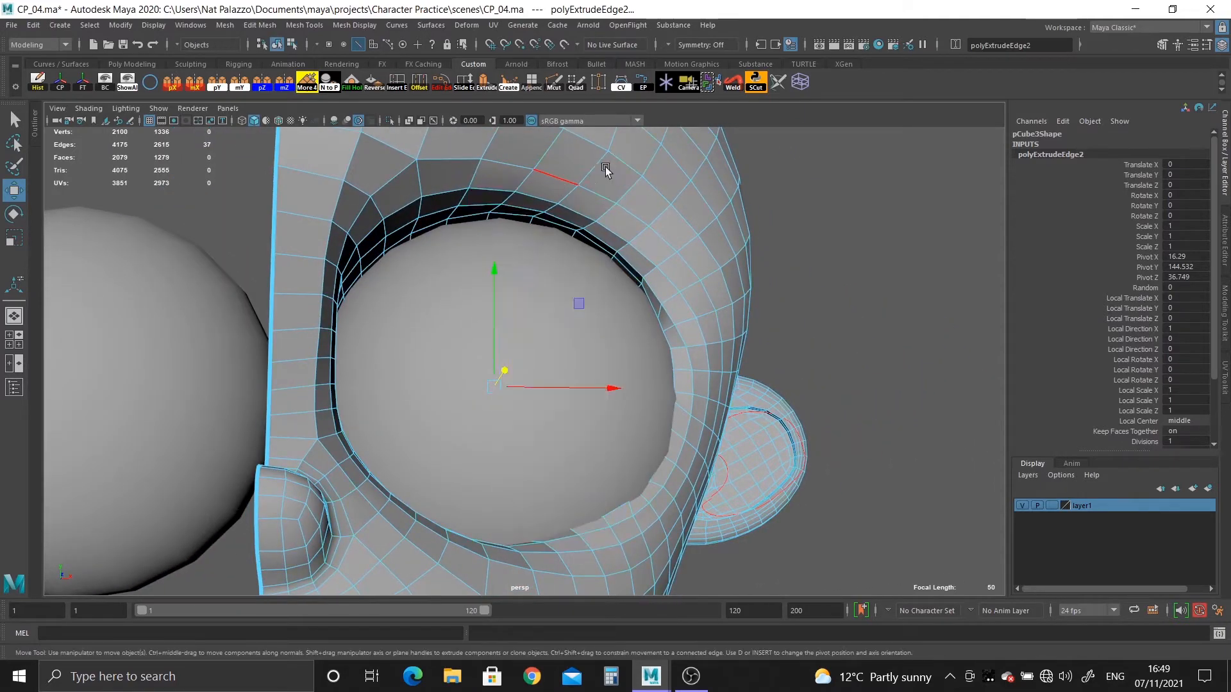
pyautogui.press('3')
pyautogui.click(859, 341)
pyautogui.keyDown('alt'); pyautogui.moveTo(739, 497); pyautogui.dragTo(369, 339, button='right'); pyautogui.keyUp('alt')
pyautogui.keyDown('alt'); pyautogui.moveTo(370, 339); pyautogui.dragTo(375, 340); pyautogui.keyUp('alt')
pyautogui.keyDown('alt'); pyautogui.moveTo(376, 340); pyautogui.dragTo(506, 413, button='right'); pyautogui.keyUp('alt')
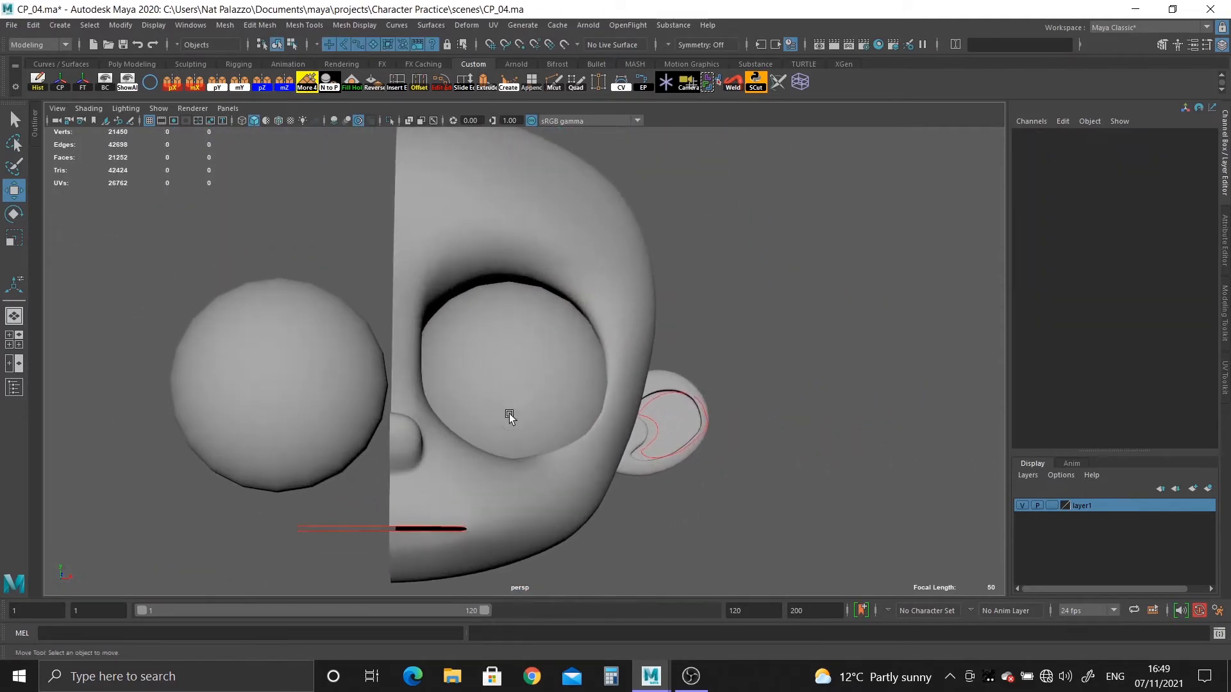
pyautogui.click(518, 391)
pyautogui.press('3')
pyautogui.click(715, 490)
pyautogui.keyDown('alt'); pyautogui.moveTo(686, 523); pyautogui.dragTo(566, 417); pyautogui.keyUp('alt')
pyautogui.keyDown('alt'); pyautogui.moveTo(566, 418); pyautogui.dragTo(590, 493, button='right'); pyautogui.keyUp('alt')
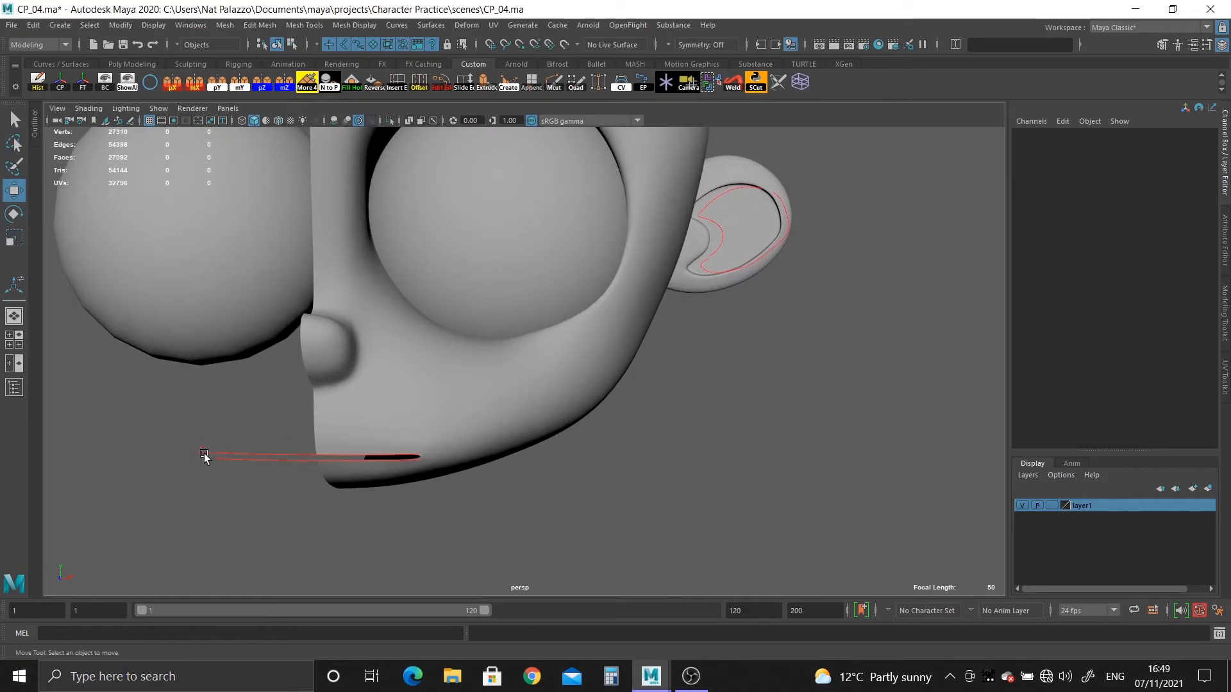
# Put the two projected mouth curves into a new display layer and hide that layer.
pyautogui.moveTo(214, 448); pyautogui.dragTo(258, 496)
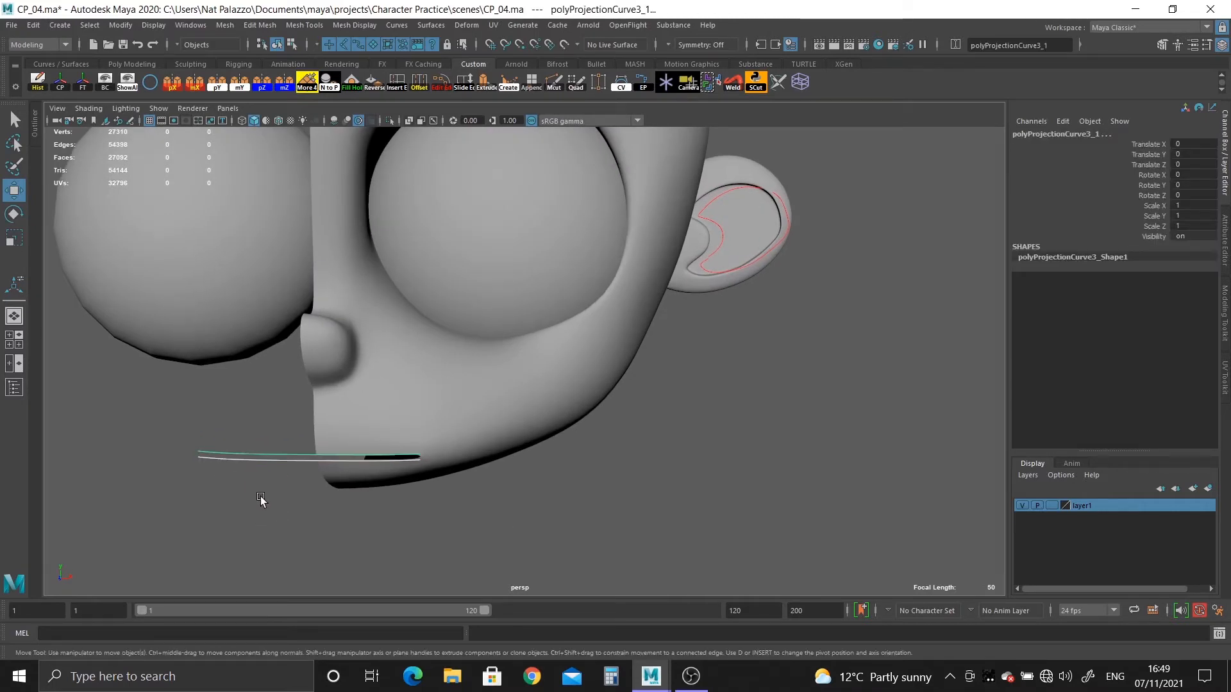
pyautogui.press('Delete')
pyautogui.hotkey('ctrl', 'z')
pyautogui.click(1208, 489)
# Examine the mouth slit, the whole face and the lower rim of the eye socket against the eyeball.
pyautogui.keyDown('alt'); pyautogui.moveTo(755, 516); pyautogui.dragTo(744, 478); pyautogui.keyUp('alt')
pyautogui.keyDown('alt'); pyautogui.moveTo(745, 479); pyautogui.dragTo(816, 549, button='right'); pyautogui.keyUp('alt')
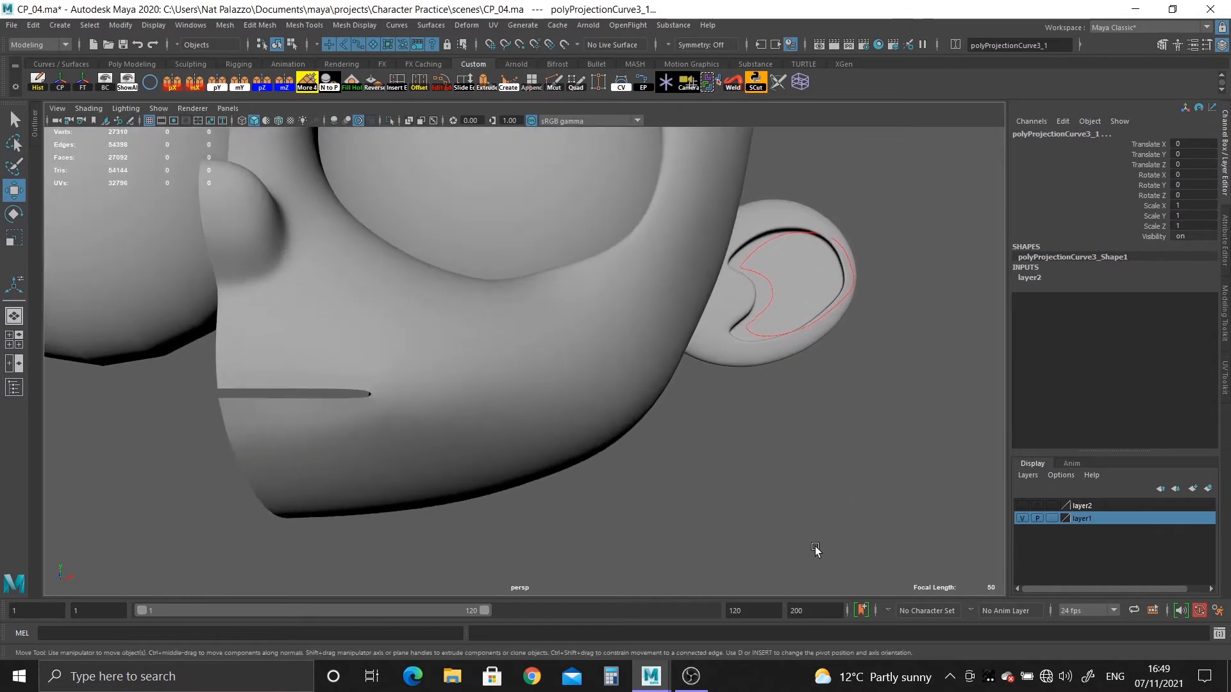
pyautogui.keyDown('alt'); pyautogui.moveTo(816, 550); pyautogui.dragTo(887, 519); pyautogui.keyUp('alt')
pyautogui.keyDown('alt'); pyautogui.moveTo(766, 403); pyautogui.dragTo(717, 349, button='right'); pyautogui.keyUp('alt')
pyautogui.keyDown('alt'); pyautogui.moveTo(719, 350); pyautogui.dragTo(715, 410, button='middle'); pyautogui.keyUp('alt')
pyautogui.keyDown('alt'); pyautogui.moveTo(716, 410); pyautogui.dragTo(713, 427); pyautogui.keyUp('alt')
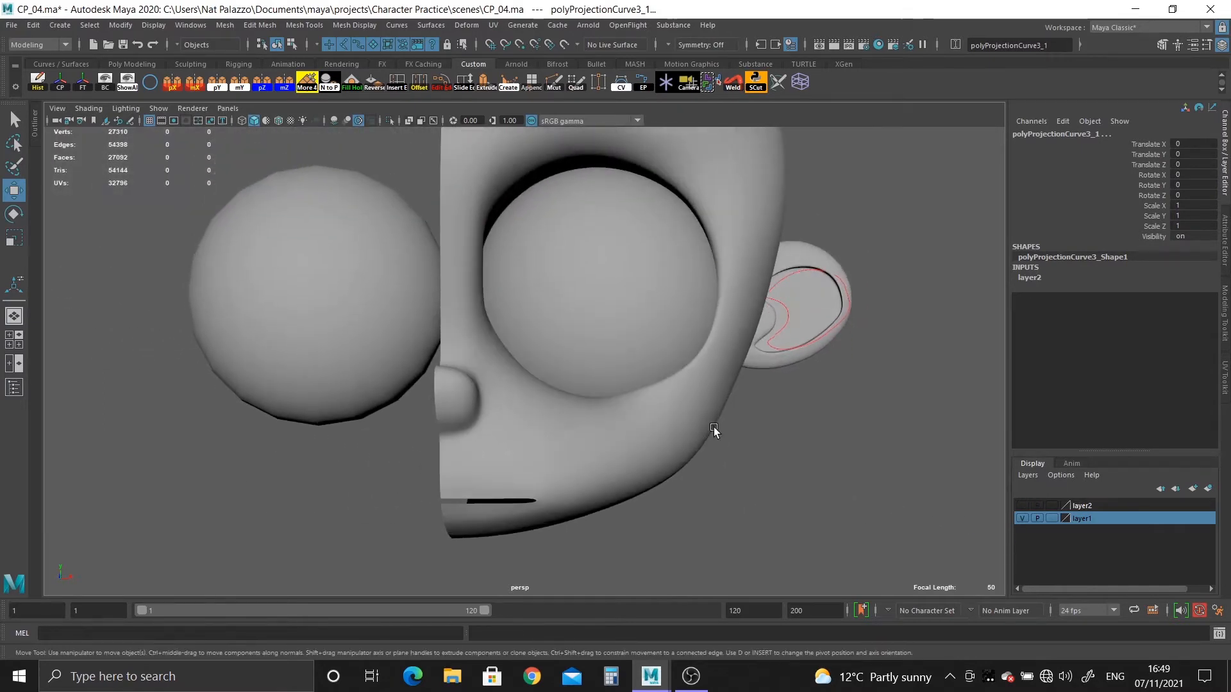
pyautogui.keyDown('alt'); pyautogui.moveTo(714, 427); pyautogui.dragTo(799, 500, button='right'); pyautogui.keyUp('alt')
pyautogui.keyDown('alt'); pyautogui.moveTo(776, 468); pyautogui.dragTo(674, 450, button='middle'); pyautogui.keyUp('alt')
pyautogui.keyDown('alt'); pyautogui.moveTo(674, 450); pyautogui.dragTo(717, 456, button='right'); pyautogui.keyUp('alt')
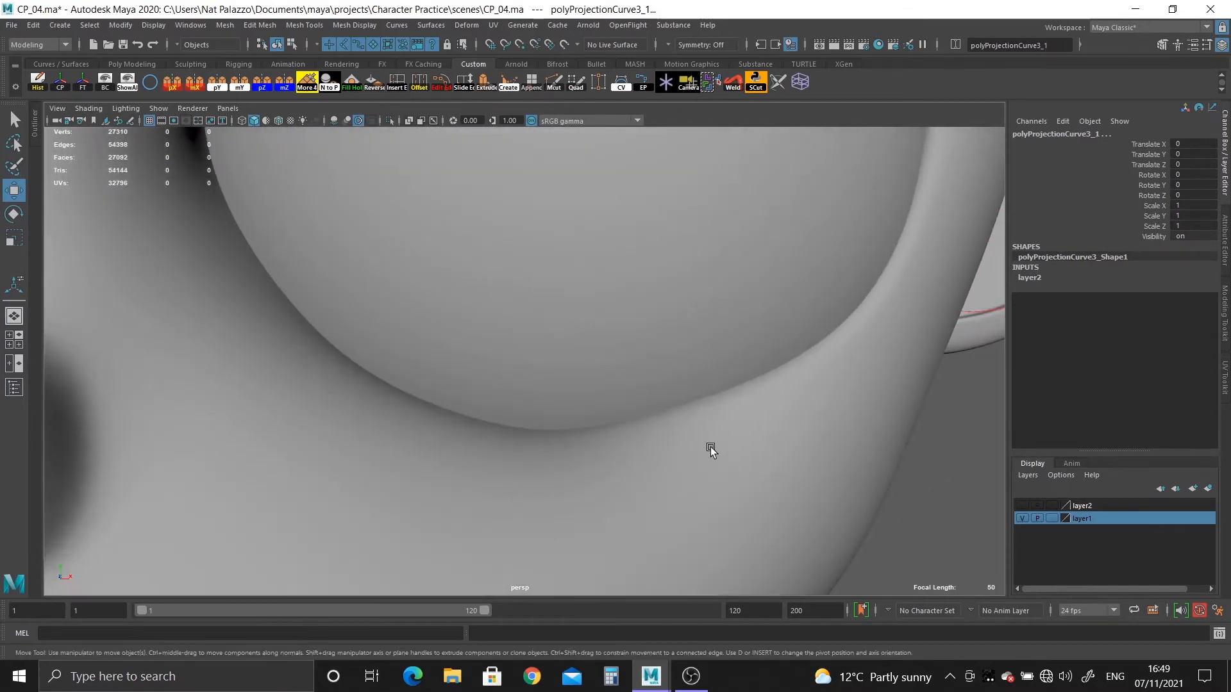
# Return the head to unsmoothed display and switch it to vertex editing around the lower eye socket rim.
pyautogui.click(710, 449)
pyautogui.press('1')
pyautogui.keyDown('alt'); pyautogui.moveTo(709, 448); pyautogui.dragTo(637, 450, button='middle'); pyautogui.keyUp('alt')
pyautogui.rightClick(639, 424)
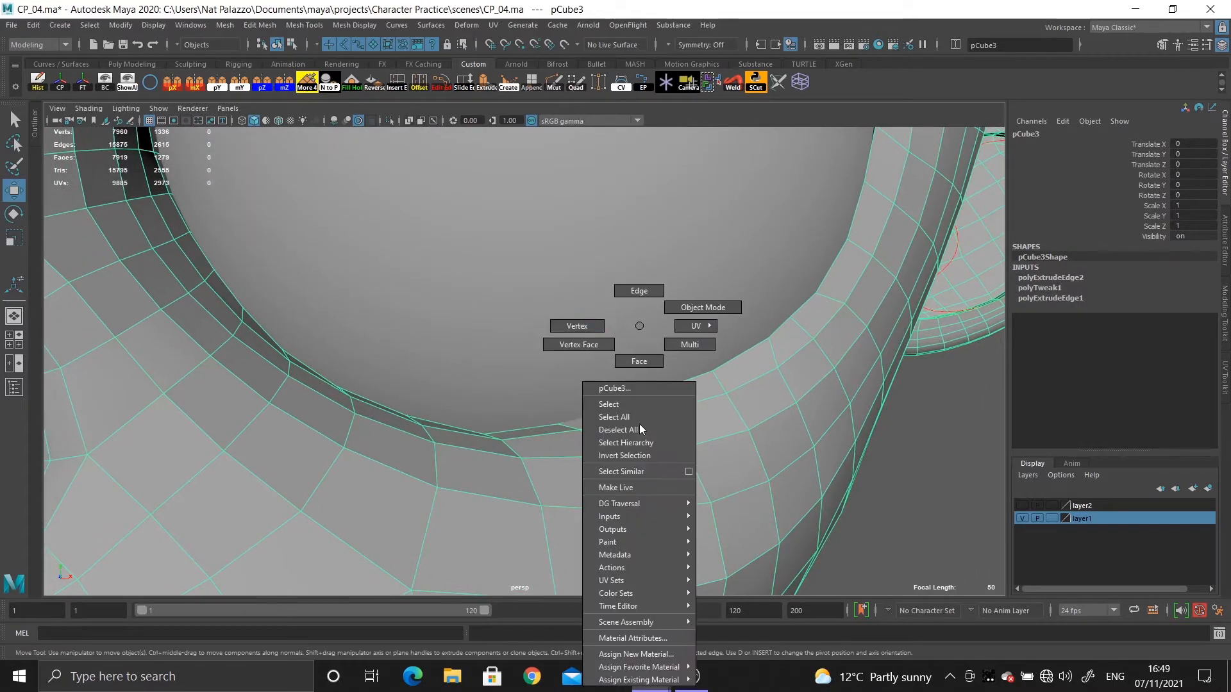
pyautogui.moveTo(640, 425); pyautogui.dragTo(602, 302, button='right')
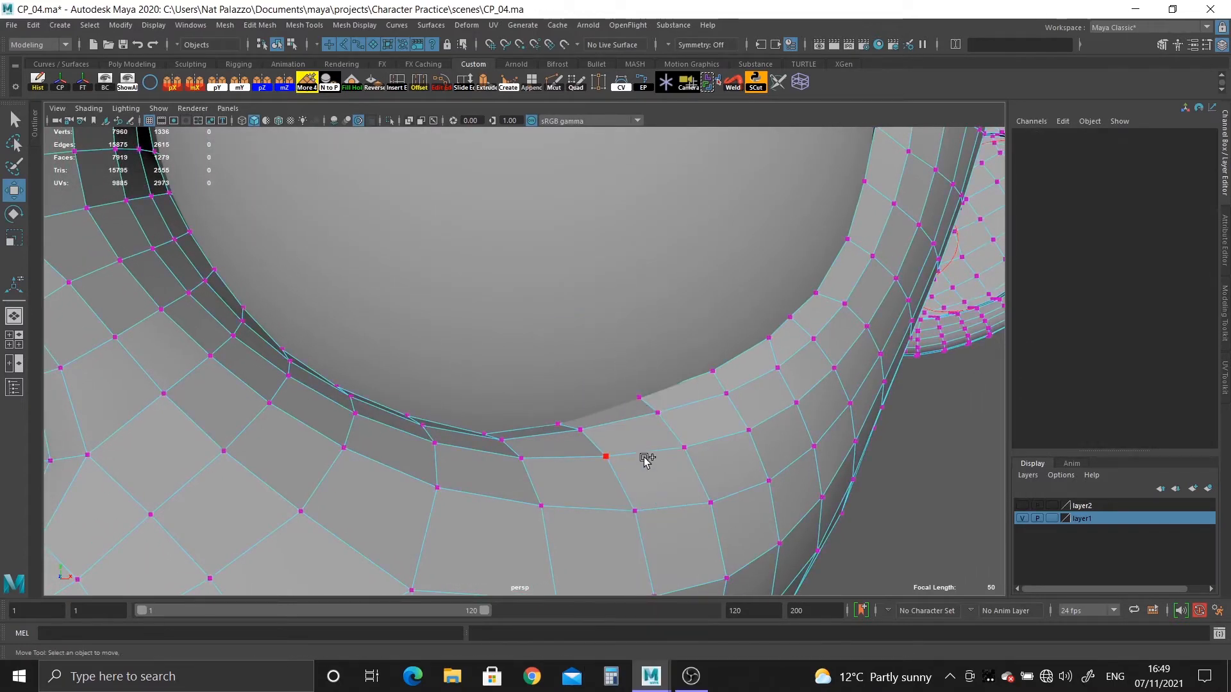
pyautogui.keyDown('alt'); pyautogui.moveTo(646, 459); pyautogui.dragTo(534, 364, button='right'); pyautogui.keyUp('alt')
pyautogui.click(543, 296)
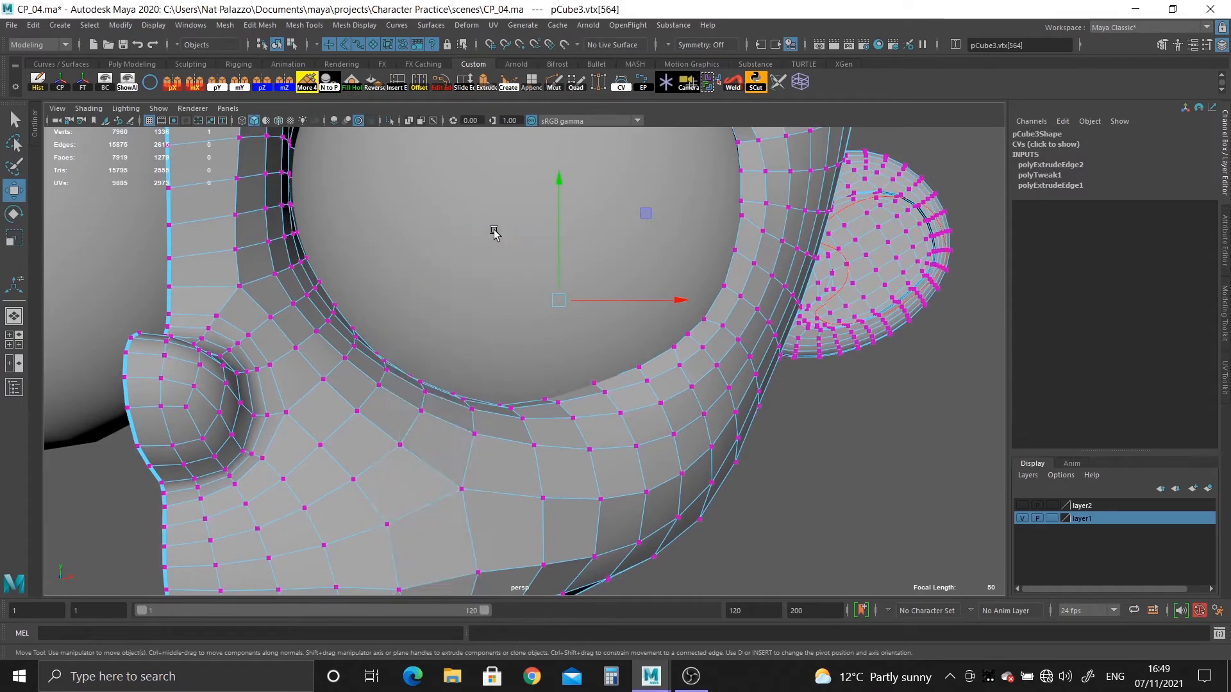
# Select the eyeball and the head together as objects and turn on the wireframe overlay.
pyautogui.click(505, 368)
pyautogui.click(533, 422)
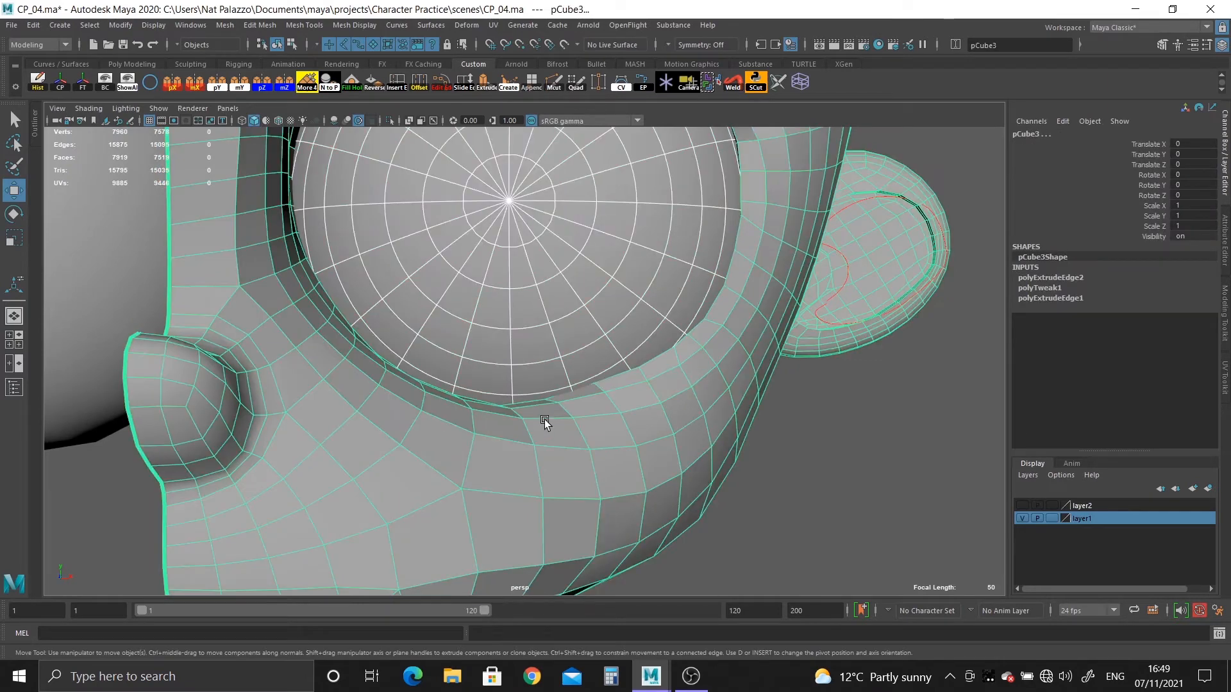
pyautogui.click(278, 121)
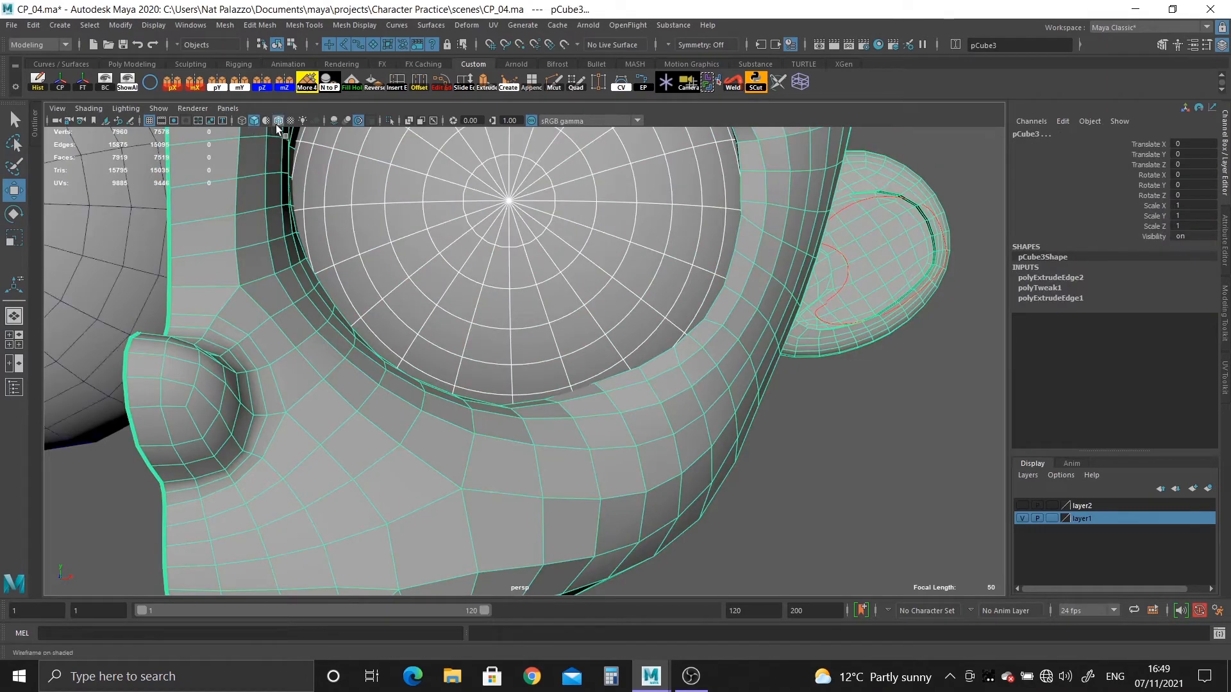
# Lower the vertex on the eye socket's lower outer rim slightly with soft selection, using the smoothed preview to fit it to the eyeball.
pyautogui.click(572, 398)
pyautogui.keyDown('alt'); pyautogui.moveTo(572, 399); pyautogui.dragTo(548, 394); pyautogui.keyUp('alt')
pyautogui.keyDown('alt'); pyautogui.moveTo(547, 393); pyautogui.dragTo(577, 416, button='right'); pyautogui.keyUp('alt')
pyautogui.moveTo(577, 416)
pyautogui.keyDown('alt'); pyautogui.mouseDown()
pyautogui.moveTo(597, 429)
pyautogui.moveTo(595, 412)
pyautogui.mouseUp(); pyautogui.keyUp('alt')
pyautogui.moveTo(590, 327); pyautogui.dragTo(501, 278, button='right')
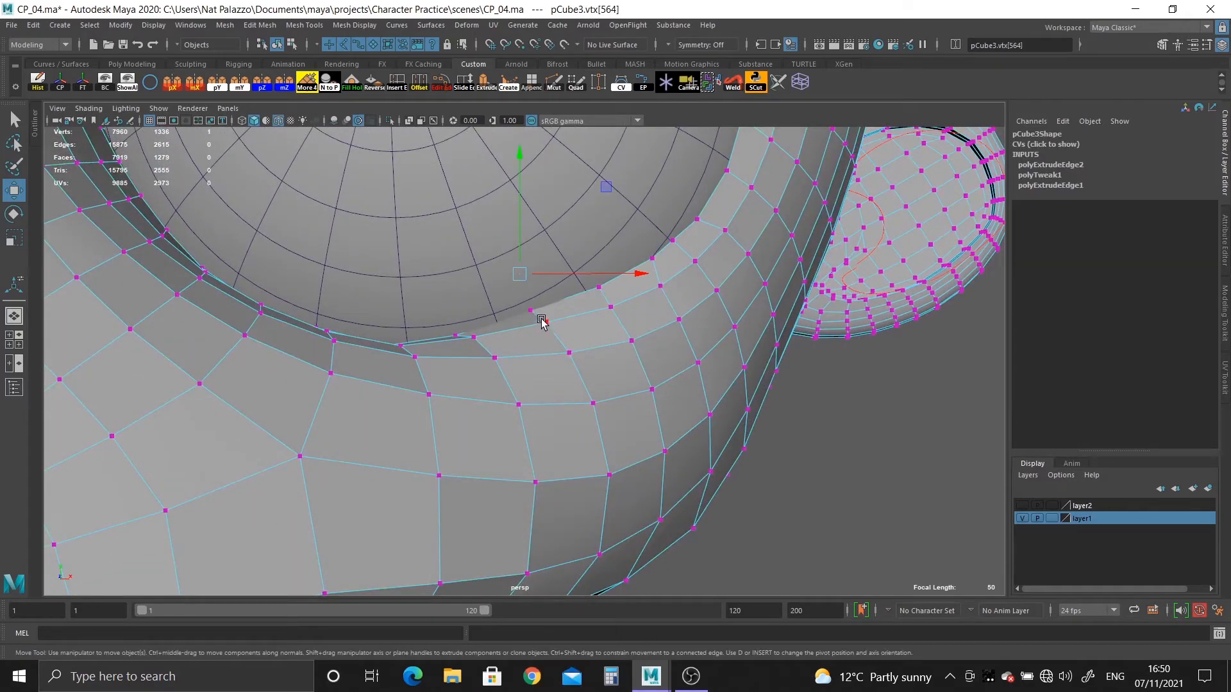
pyautogui.press('b')
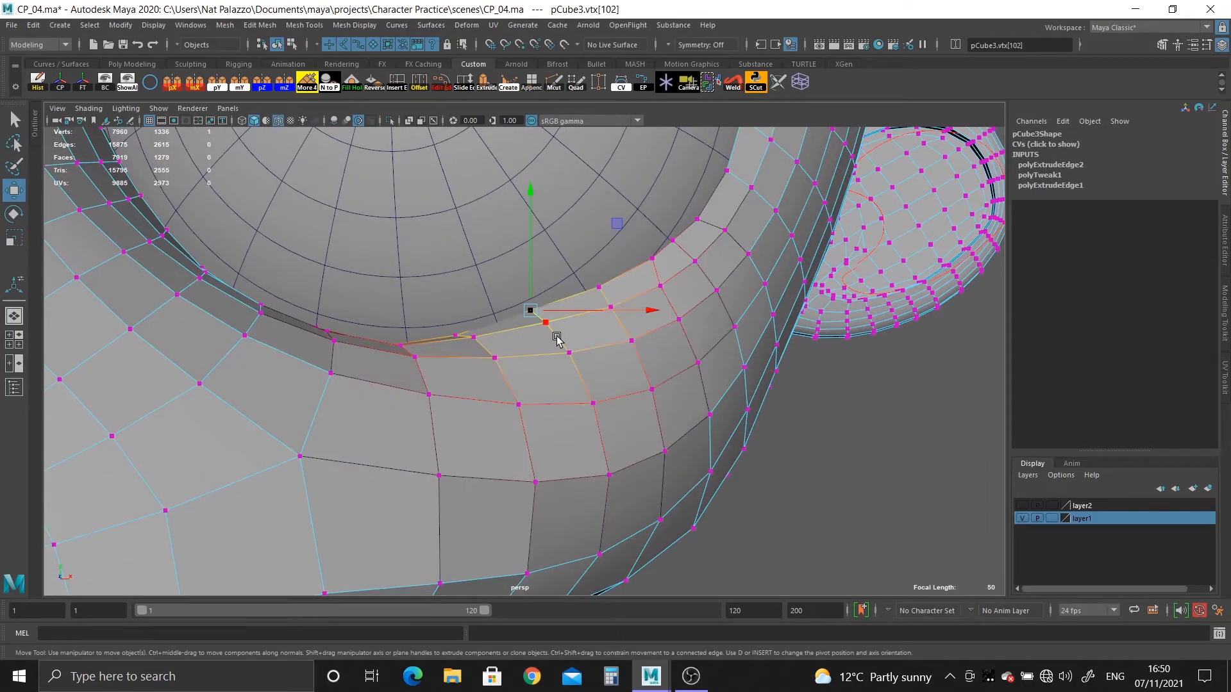
pyautogui.press('3')
pyautogui.moveTo(531, 191); pyautogui.dragTo(535, 208)
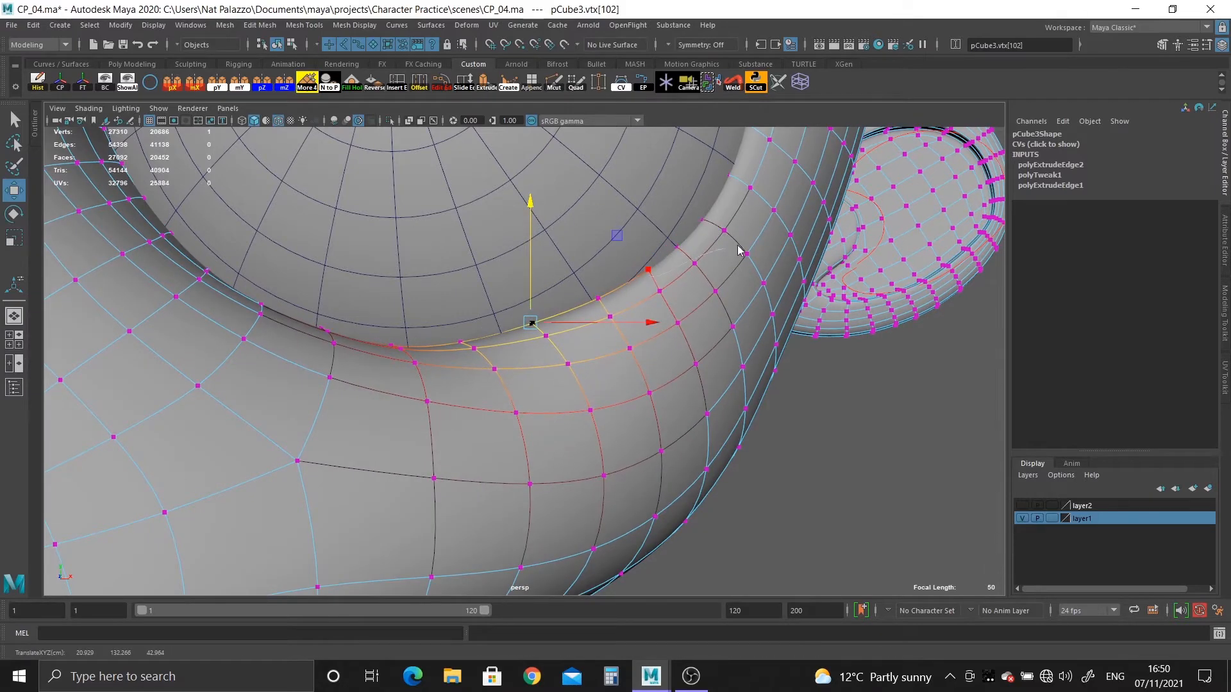
# Return the head to object selection, deselect everything and turn off the wireframe overlay.
pyautogui.click(786, 480)
pyautogui.moveTo(697, 297); pyautogui.dragTo(709, 305, button='right')
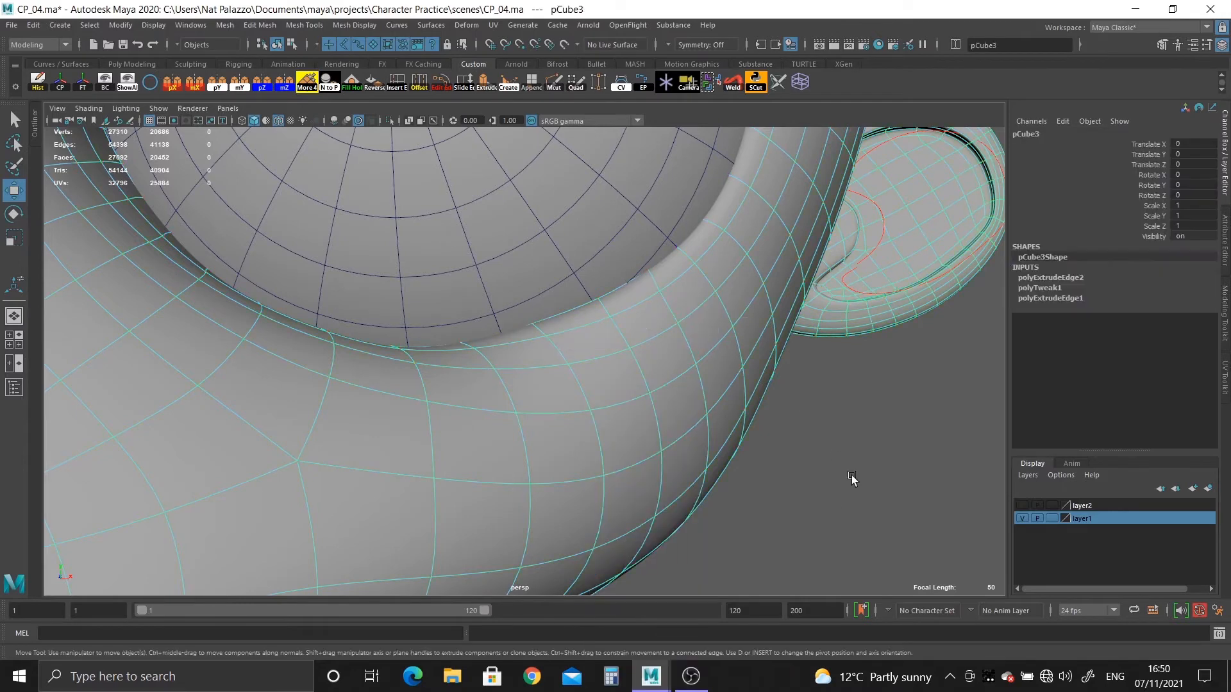
pyautogui.click(852, 477)
pyautogui.scroll(-6, 628, 420)
pyautogui.click(278, 121)
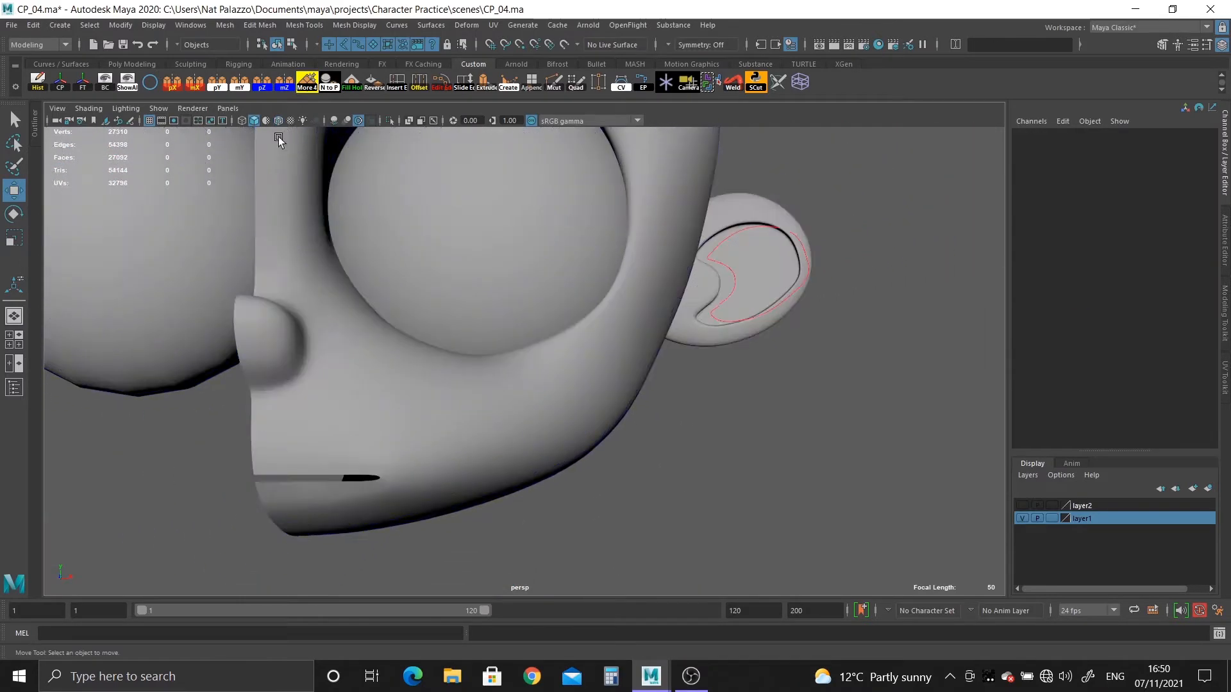
# Examine the smoothed lower eye socket rim against the eyeball up close and from a wider front view.
pyautogui.moveTo(295, 248)
pyautogui.keyDown('alt'); pyautogui.mouseDown(button='right')
pyautogui.moveTo(365, 346)
pyautogui.moveTo(427, 380)
pyautogui.moveTo(286, 234)
pyautogui.moveTo(605, 505)
pyautogui.moveTo(517, 440)
pyautogui.moveTo(530, 398)
pyautogui.moveTo(513, 395)
pyautogui.mouseUp(button='right'); pyautogui.keyUp('alt')
pyautogui.click(508, 453)
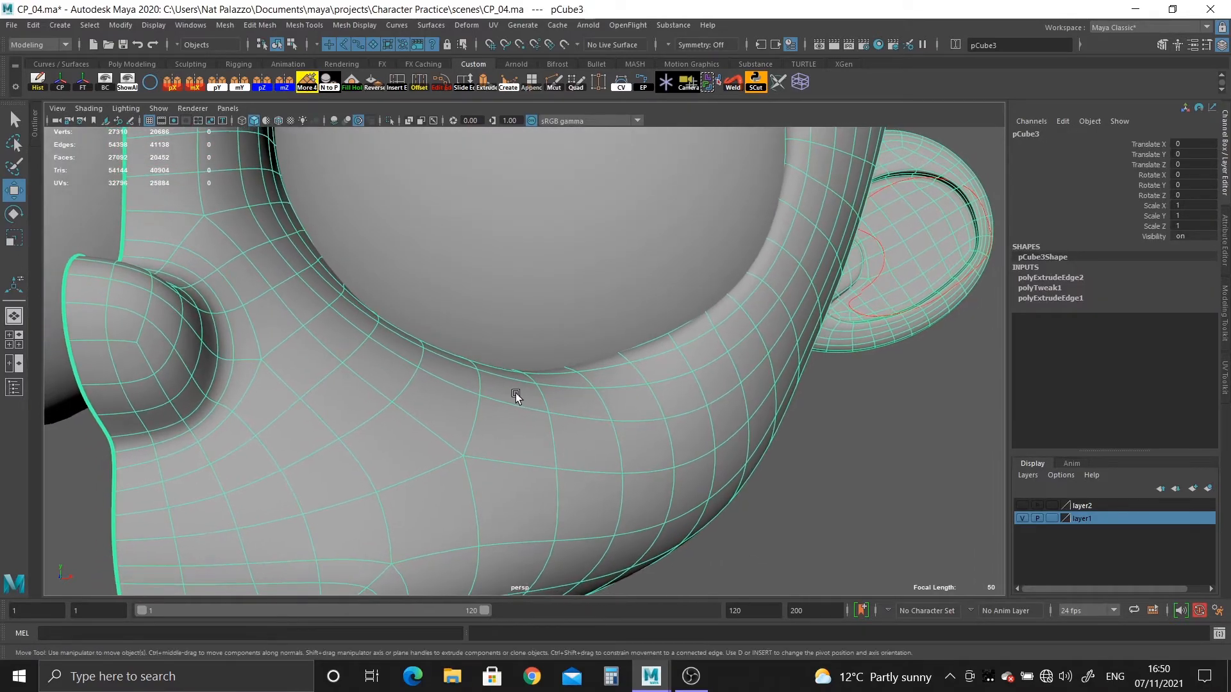
pyautogui.moveTo(513, 395)
pyautogui.keyDown('alt'); pyautogui.mouseDown()
pyautogui.moveTo(453, 382)
pyautogui.moveTo(527, 407)
pyautogui.mouseUp(); pyautogui.keyUp('alt')
pyautogui.keyDown('alt'); pyautogui.moveTo(528, 406); pyautogui.dragTo(352, 280, button='right'); pyautogui.keyUp('alt')
pyautogui.keyDown('alt'); pyautogui.moveTo(352, 280); pyautogui.dragTo(546, 402); pyautogui.keyUp('alt')
pyautogui.click(727, 491)
pyautogui.keyDown('alt'); pyautogui.moveTo(691, 492); pyautogui.dragTo(689, 406, button='middle'); pyautogui.keyUp('alt')
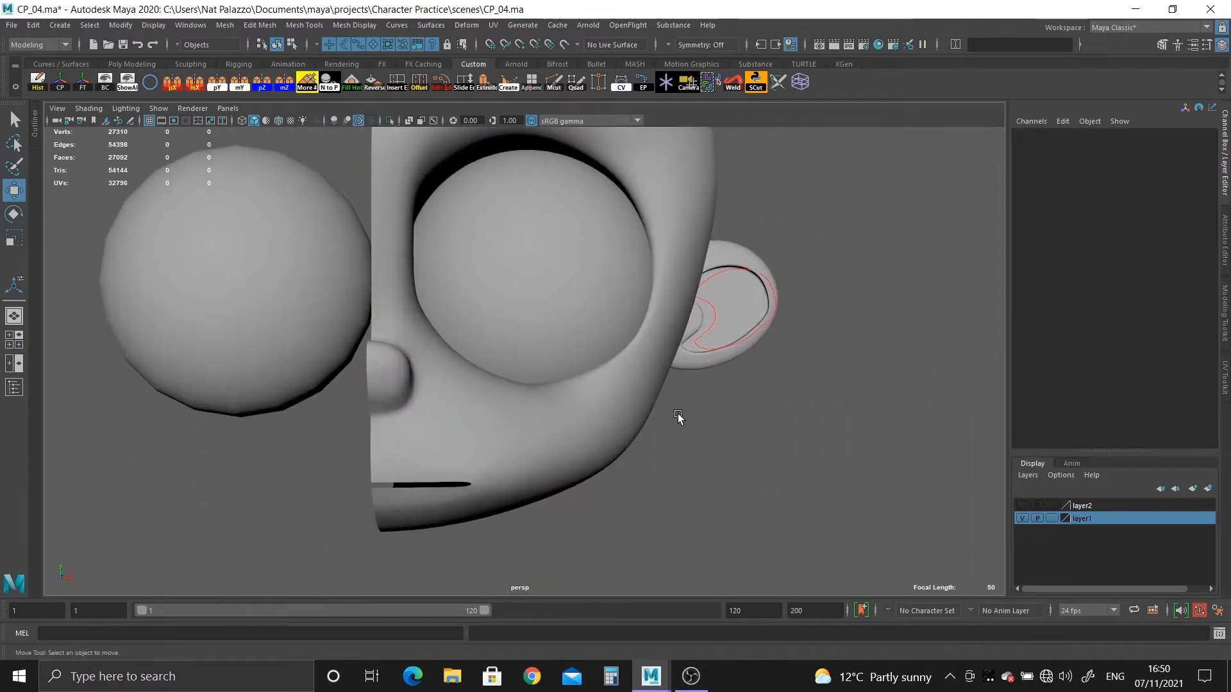
pyautogui.keyDown('alt'); pyautogui.moveTo(679, 417); pyautogui.dragTo(648, 412, button='right'); pyautogui.keyUp('alt')
pyautogui.moveTo(643, 415)
pyautogui.keyDown('alt'); pyautogui.mouseDown(button='middle')
pyautogui.moveTo(637, 448)
pyautogui.moveTo(639, 392)
pyautogui.mouseUp(button='middle'); pyautogui.keyUp('alt')
# Mirror the half head across the world X axis in the negative direction with merged borders, delete its history and freeze its transforms.
pyautogui.click(473, 377)
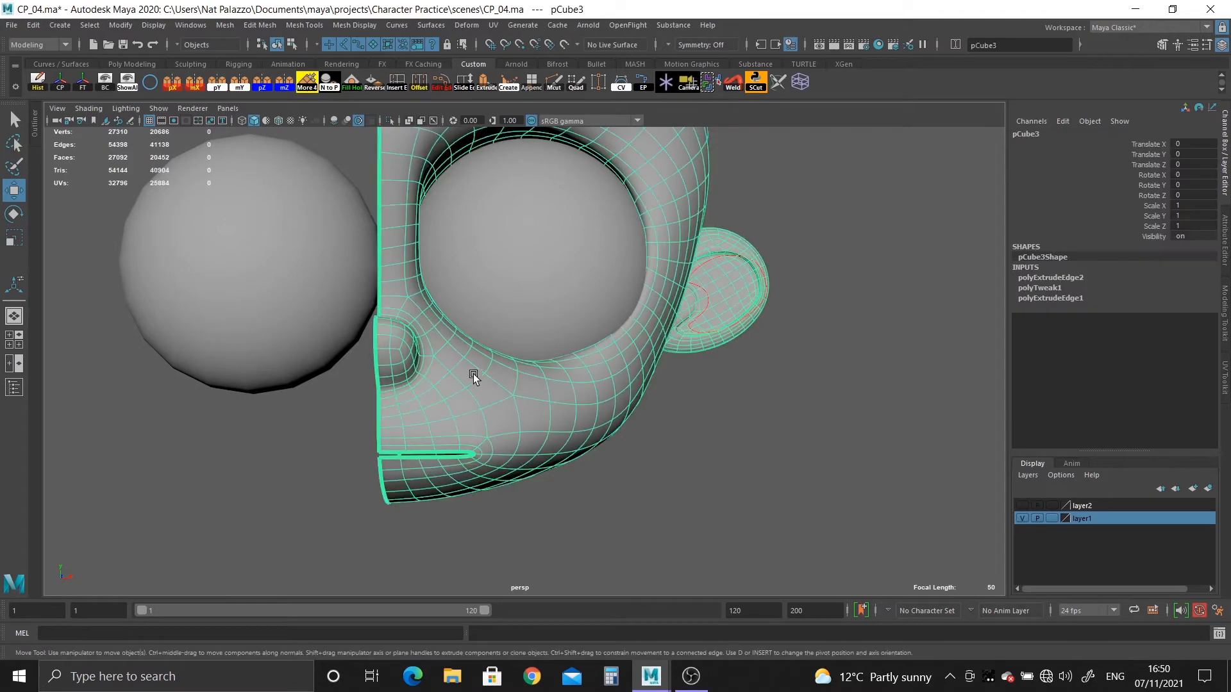
pyautogui.click(195, 84)
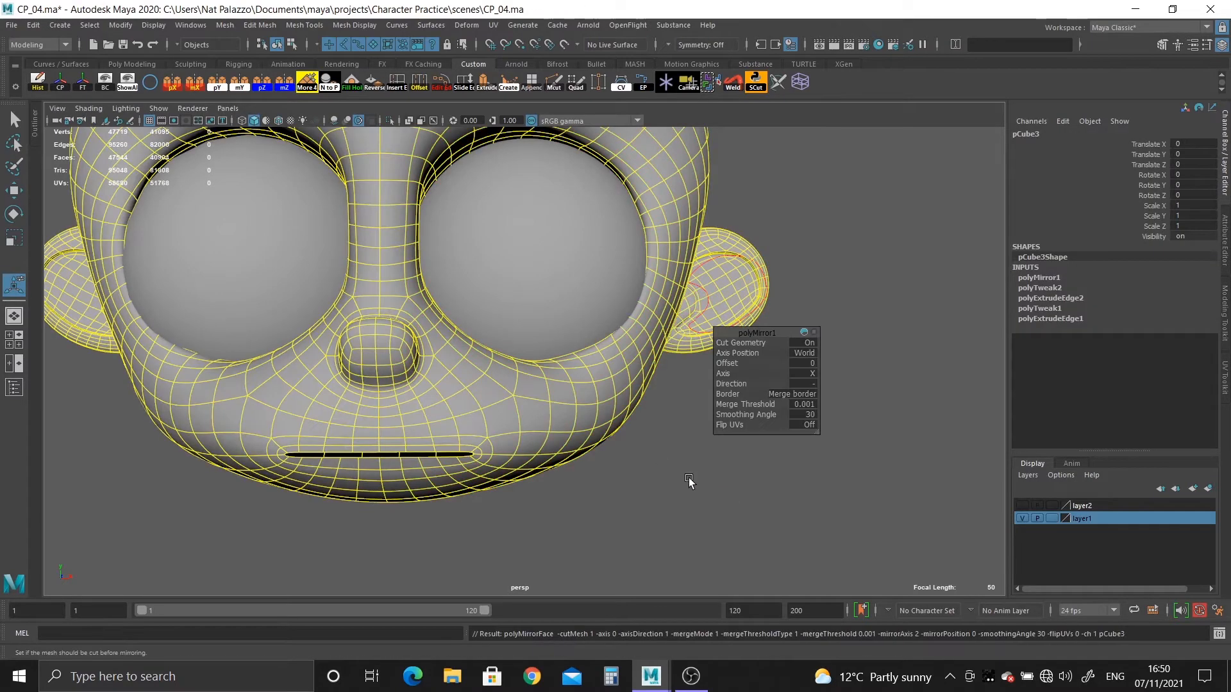
pyautogui.click(636, 472)
pyautogui.click(530, 417)
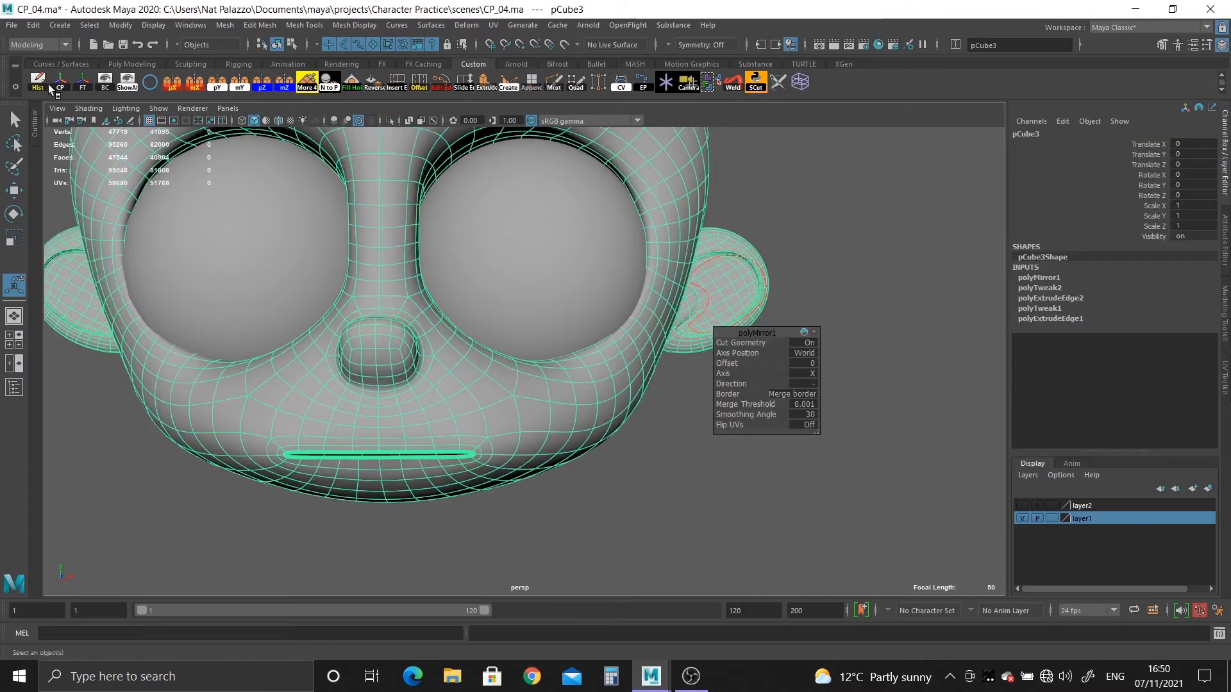
pyautogui.click(80, 87)
# Examine the mirrored head from the front, side and back, including its wireframe along the centre line.
pyautogui.click(725, 464)
pyautogui.keyDown('alt'); pyautogui.moveTo(715, 460); pyautogui.dragTo(607, 420, button='right'); pyautogui.keyUp('alt')
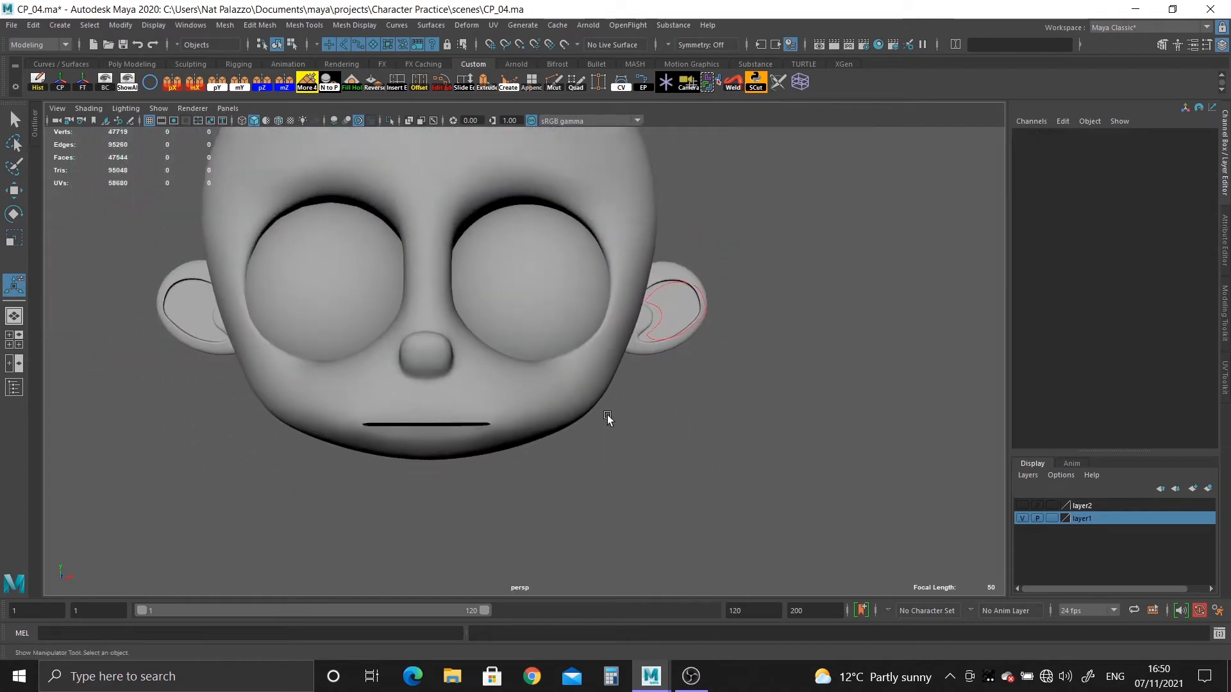
pyautogui.keyDown('alt'); pyautogui.moveTo(606, 421); pyautogui.dragTo(618, 508, button='middle'); pyautogui.keyUp('alt')
pyautogui.keyDown('alt'); pyautogui.moveTo(620, 463); pyautogui.dragTo(486, 431); pyautogui.keyUp('alt')
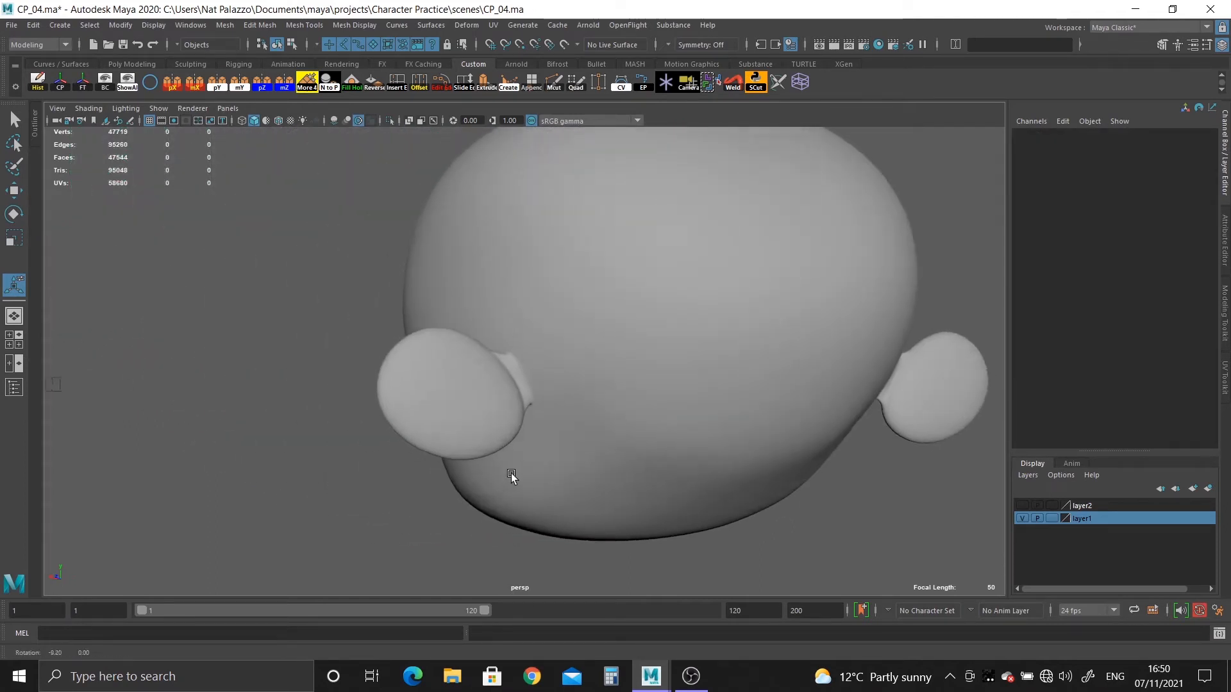
pyautogui.moveTo(511, 476)
pyautogui.keyDown('alt'); pyautogui.mouseDown()
pyautogui.moveTo(520, 498)
pyautogui.moveTo(432, 348)
pyautogui.moveTo(558, 393)
pyautogui.moveTo(430, 402)
pyautogui.moveTo(503, 517)
pyautogui.moveTo(517, 458)
pyautogui.moveTo(501, 461)
pyautogui.mouseUp(); pyautogui.keyUp('alt')
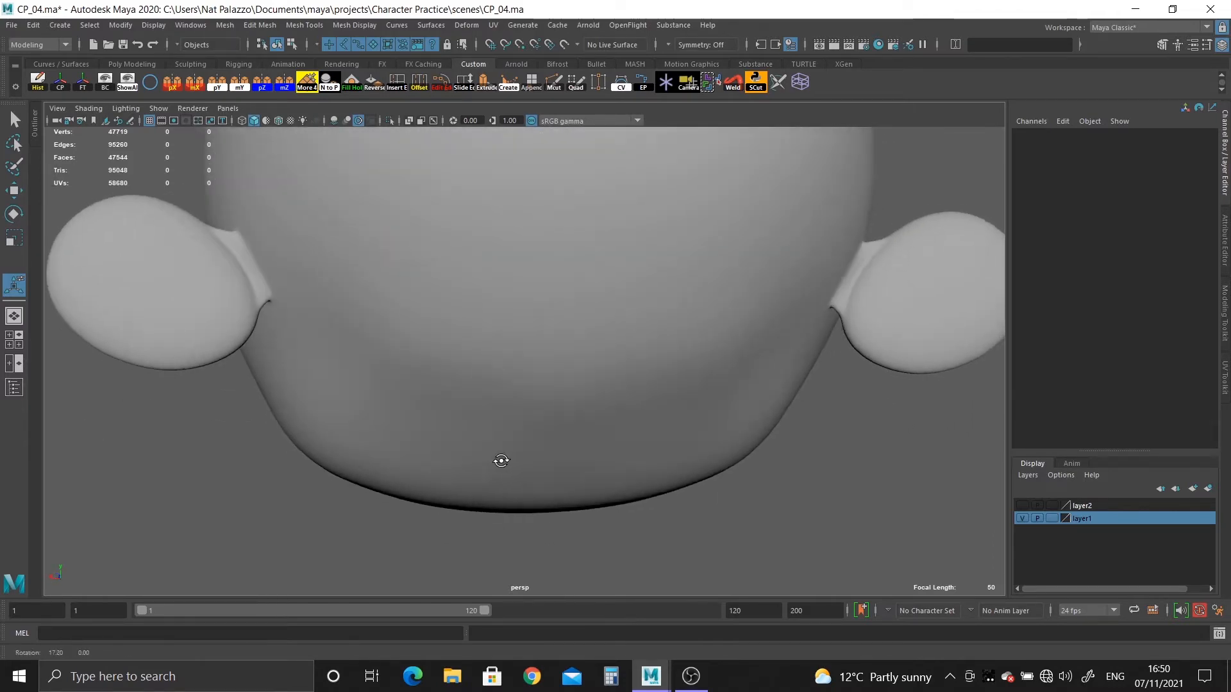
pyautogui.click(577, 452)
pyautogui.click(737, 507)
pyautogui.click(584, 389)
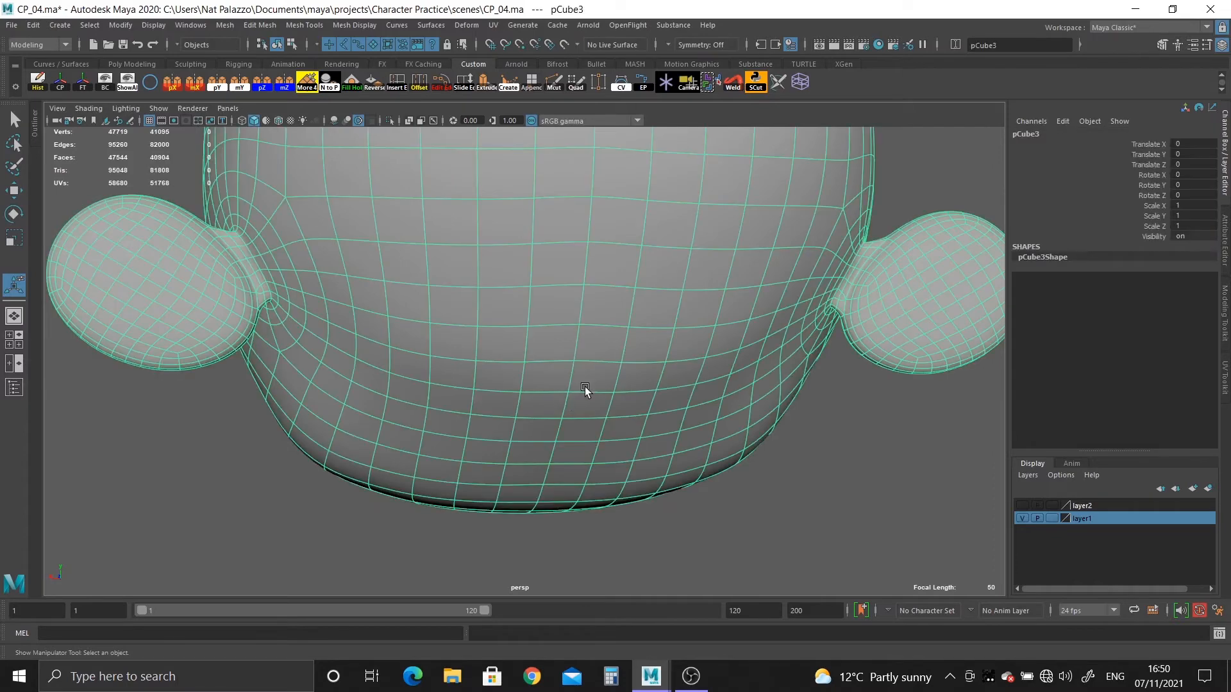
# Select the unsmoothed head's centre edge loop, apply Edit Edge Flow to it and return to smoothed object display.
pyautogui.press('1')
pyautogui.moveTo(594, 326); pyautogui.dragTo(593, 270, button='right')
pyautogui.doubleClick(583, 271)
pyautogui.keyDown('alt'); pyautogui.moveTo(633, 392); pyautogui.dragTo(517, 361, button='right'); pyautogui.keyUp('alt')
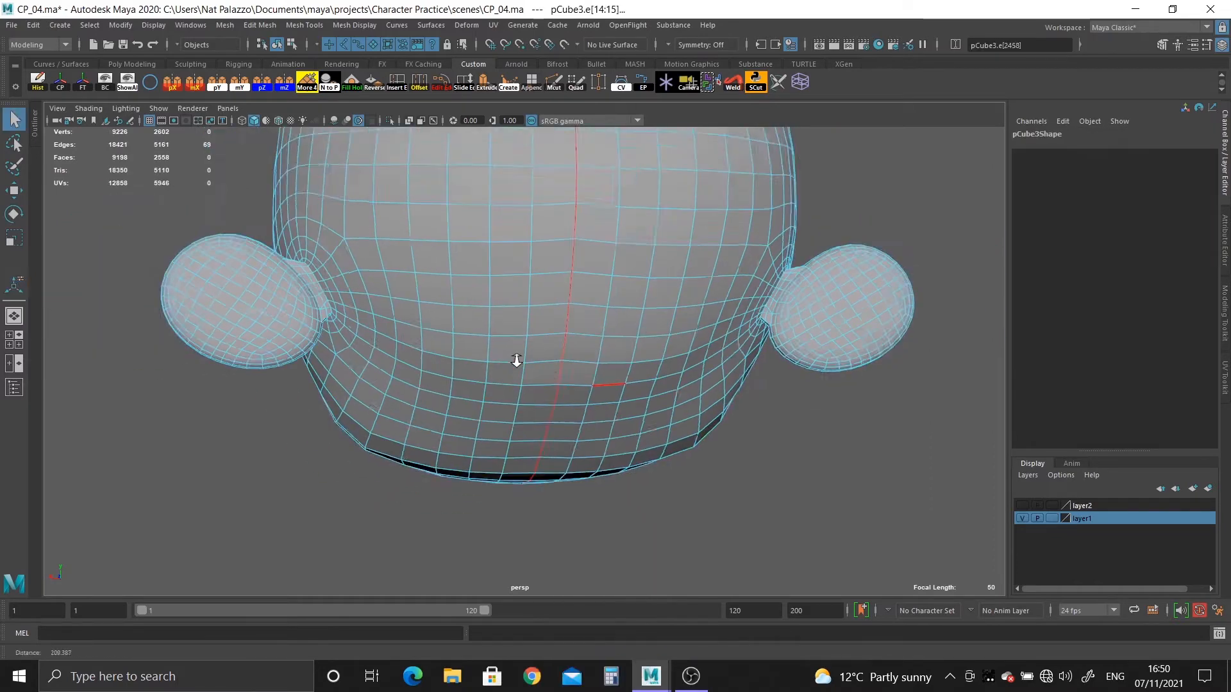
pyautogui.keyDown('alt'); pyautogui.moveTo(517, 361); pyautogui.dragTo(506, 218); pyautogui.keyUp('alt')
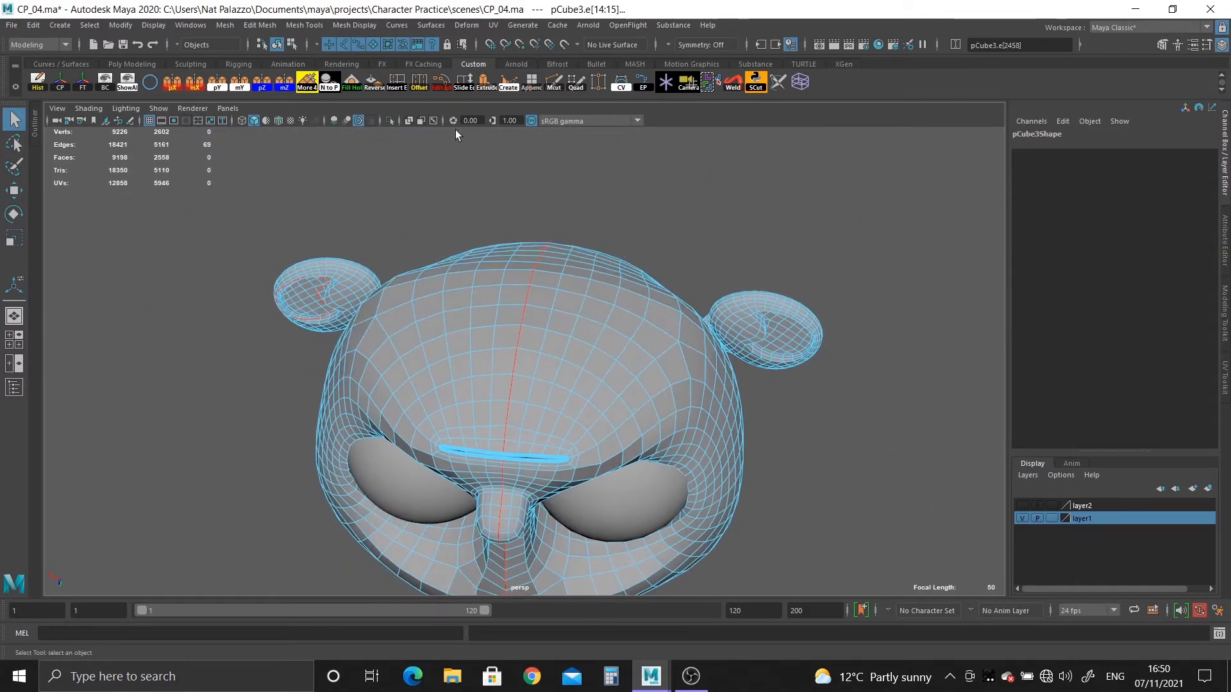
pyautogui.moveTo(546, 313)
pyautogui.keyDown('alt'); pyautogui.mouseDown()
pyautogui.moveTo(527, 489)
pyautogui.moveTo(528, 310)
pyautogui.mouseUp(); pyautogui.keyUp('alt')
pyautogui.press('F8')
pyautogui.press('3')
pyautogui.click(684, 508)
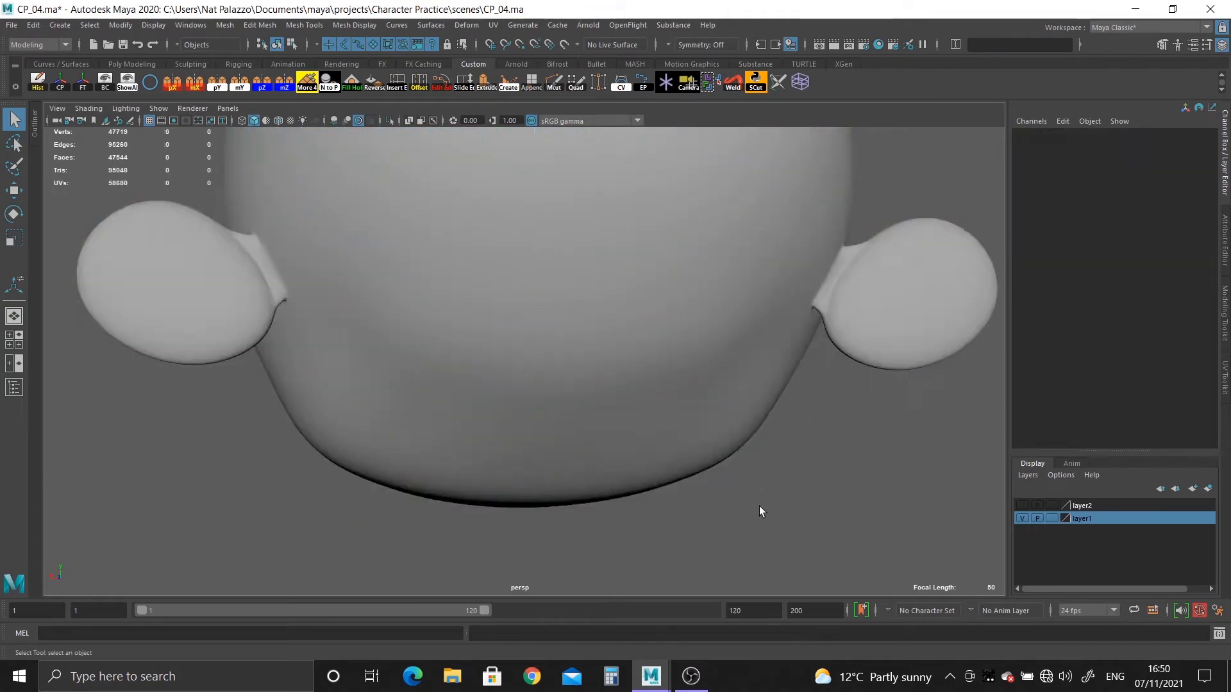
# Select the border edges of the mouth slit and extrude them inward into the head.
pyautogui.keyDown('alt'); pyautogui.moveTo(684, 508); pyautogui.dragTo(855, 469); pyautogui.keyUp('alt')
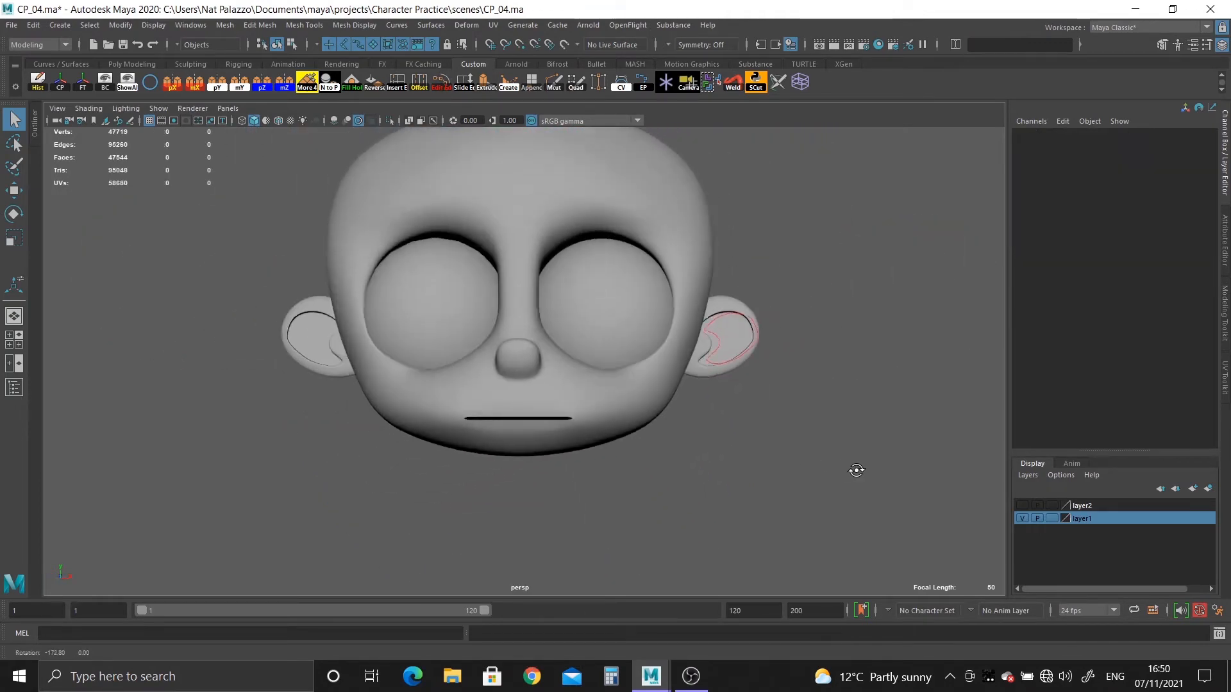
pyautogui.keyDown('alt'); pyautogui.moveTo(854, 470); pyautogui.dragTo(859, 649, button='right'); pyautogui.keyUp('alt')
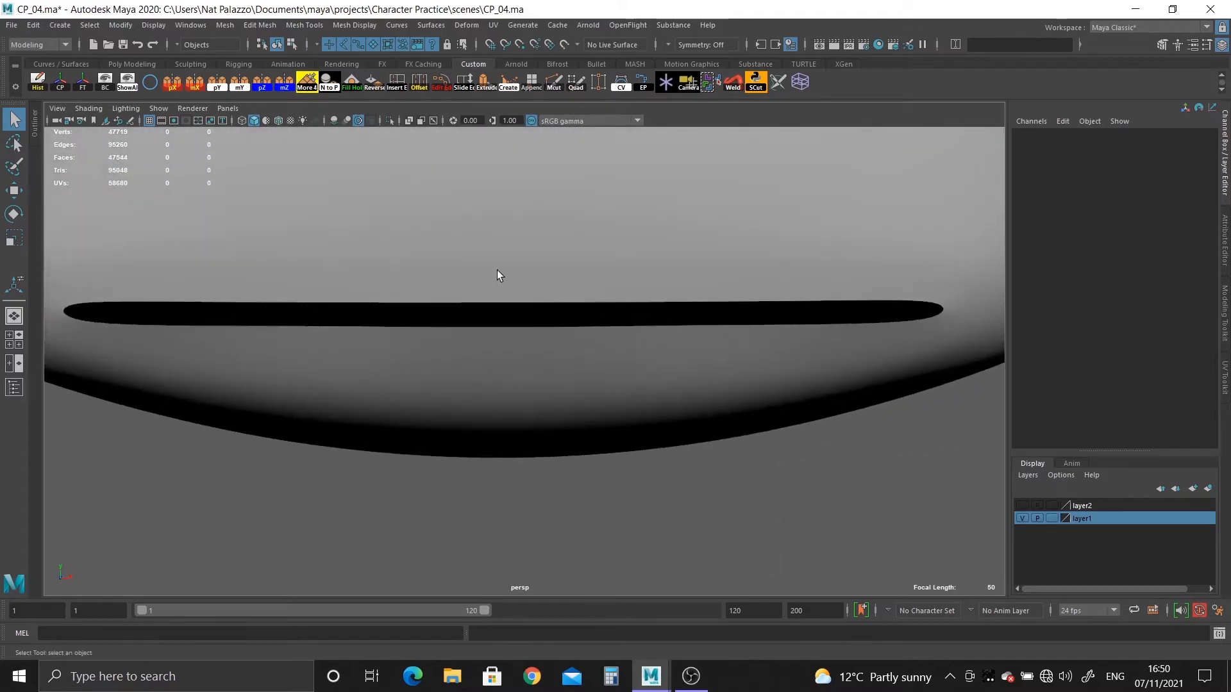
pyautogui.click(498, 269)
pyautogui.press('F10')
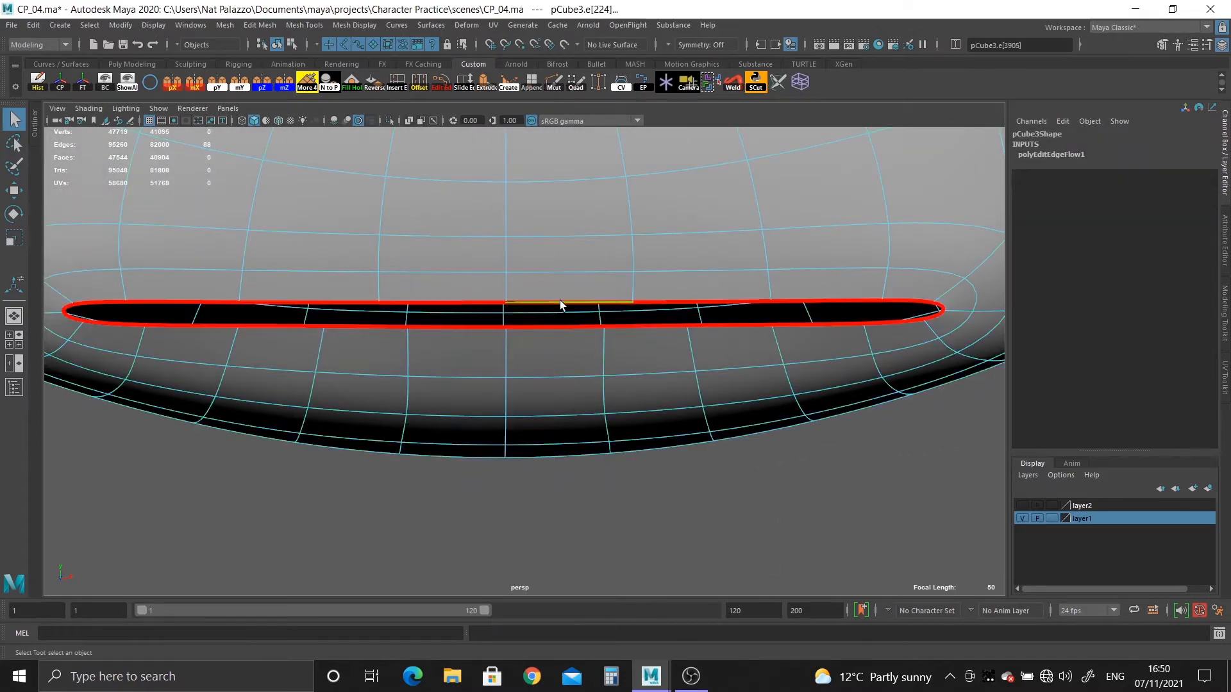
pyautogui.press('1')
pyautogui.keyDown('alt'); pyautogui.moveTo(568, 398); pyautogui.dragTo(640, 409); pyautogui.keyUp('alt')
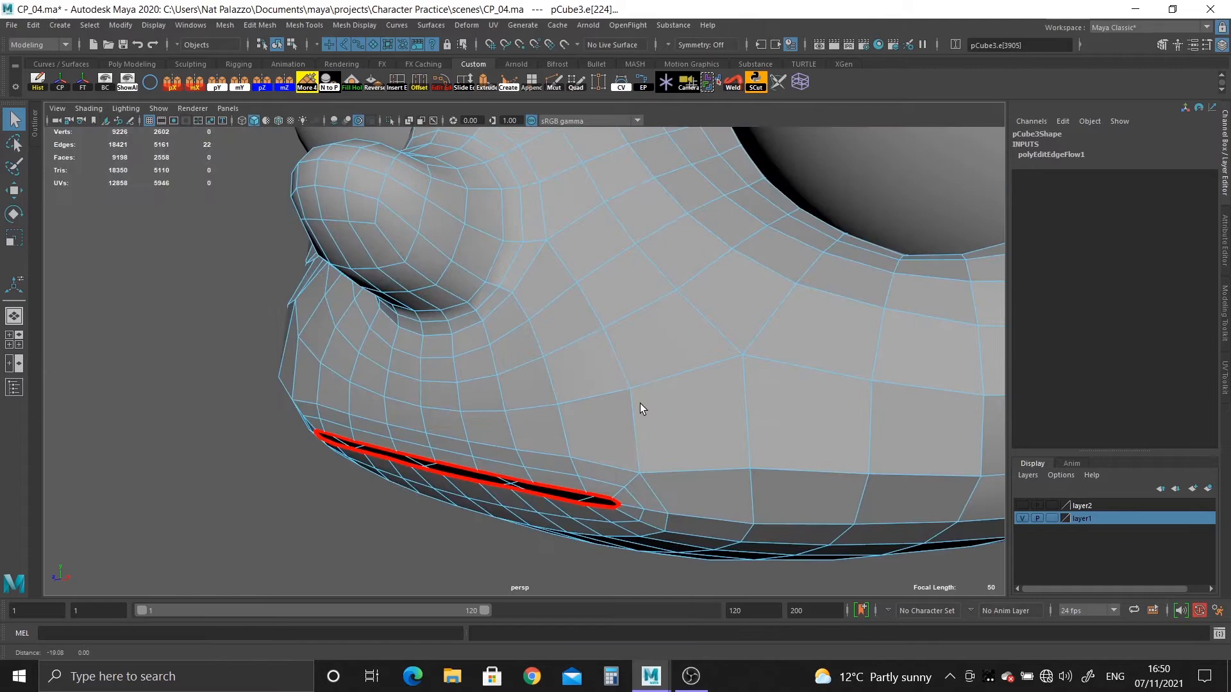
pyautogui.click(485, 82)
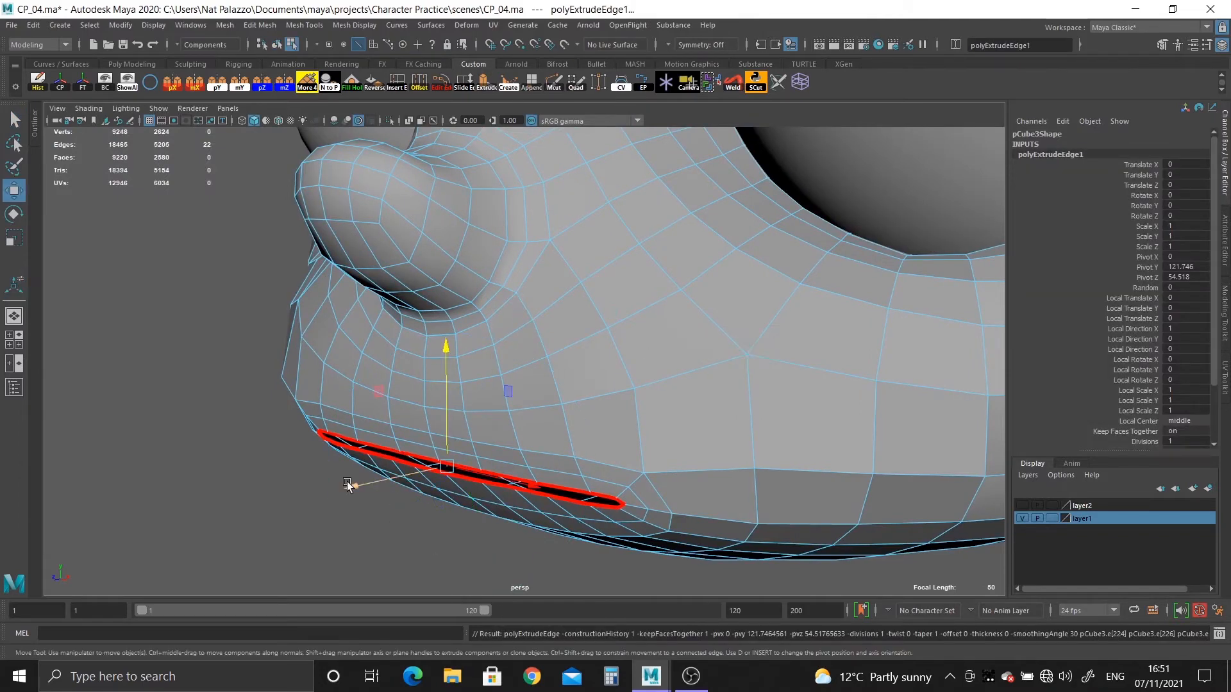
pyautogui.keyDown('alt'); pyautogui.moveTo(416, 475); pyautogui.dragTo(607, 400); pyautogui.keyUp('alt')
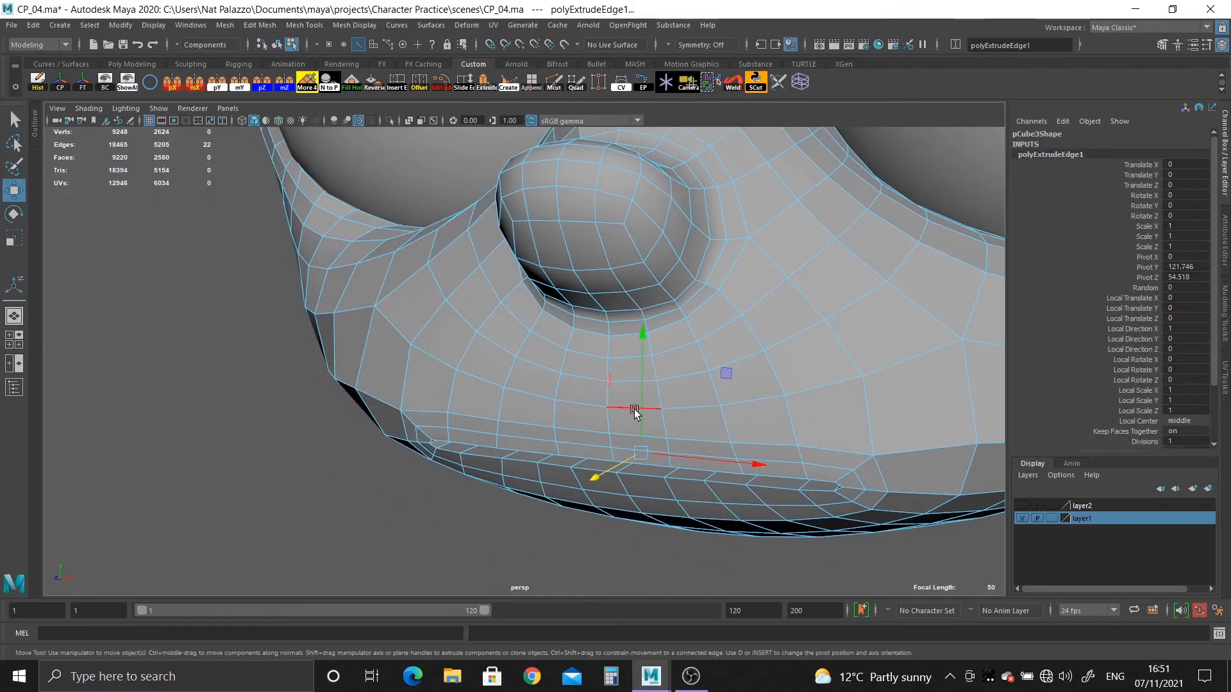
# Scale the extruded mouth edges and check the mouth and head in smoothed display.
pyautogui.press('r')
pyautogui.keyDown('alt'); pyautogui.moveTo(582, 453); pyautogui.dragTo(614, 426); pyautogui.keyUp('alt')
pyautogui.moveTo(569, 313); pyautogui.dragTo(613, 268, button='right')
pyautogui.press('3')
pyautogui.click(521, 541)
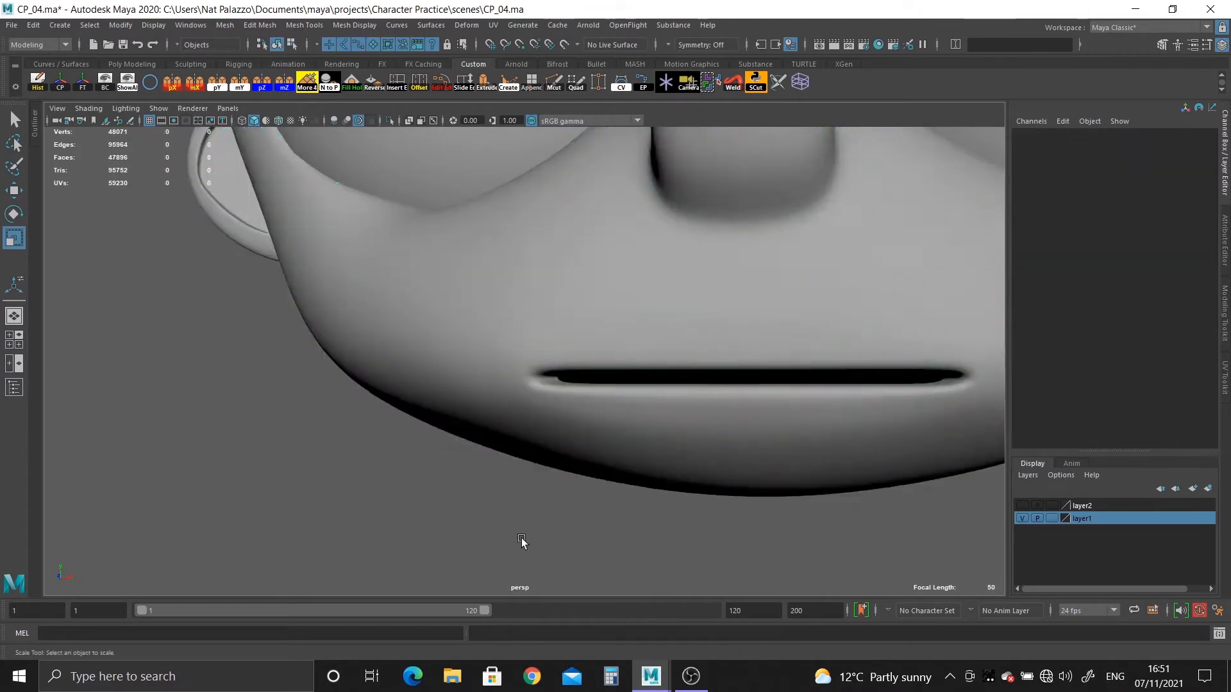
pyautogui.scroll(-6, 467, 404)
pyautogui.keyDown('alt'); pyautogui.moveTo(522, 410); pyautogui.dragTo(501, 391); pyautogui.keyUp('alt')
pyautogui.scroll(-4, 506, 440)
pyautogui.scroll(10, 545, 480)
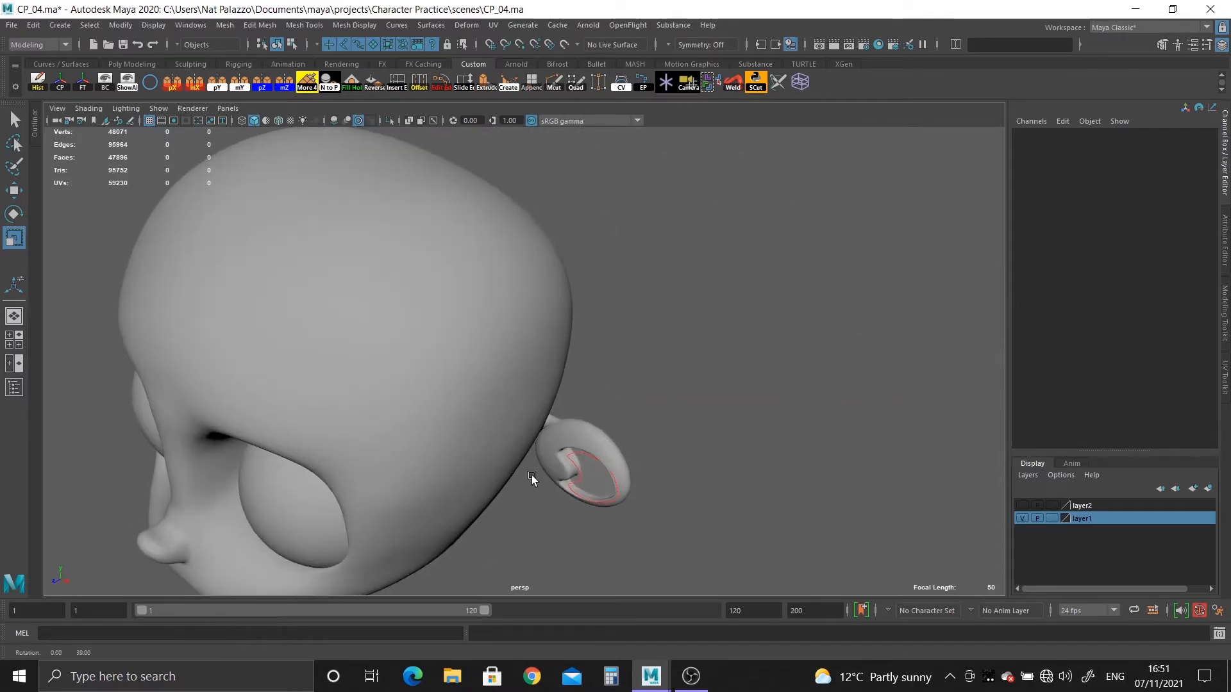
# Return the head to unsmoothed display and switch it to vertex editing around the ear.
pyautogui.click(645, 308)
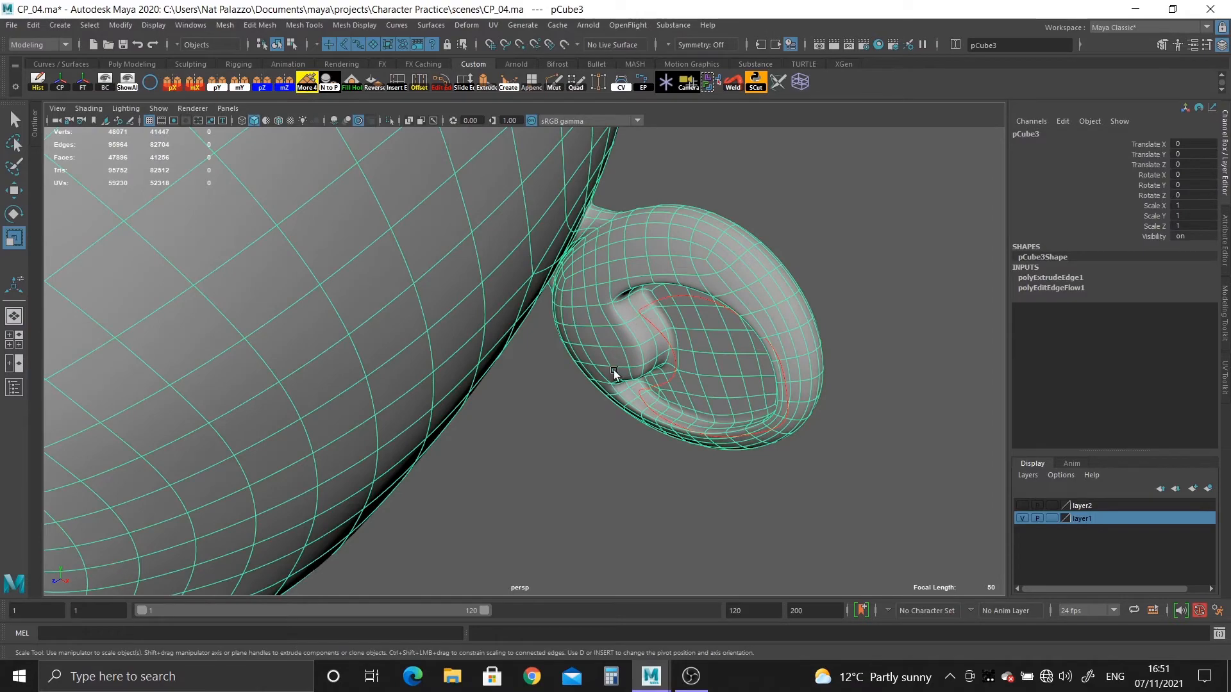
pyautogui.keyDown('alt'); pyautogui.moveTo(623, 383); pyautogui.dragTo(566, 442, button='middle'); pyautogui.keyUp('alt')
pyautogui.keyDown('alt'); pyautogui.moveTo(566, 443); pyautogui.dragTo(699, 445, button='right'); pyautogui.keyUp('alt')
pyautogui.press('1')
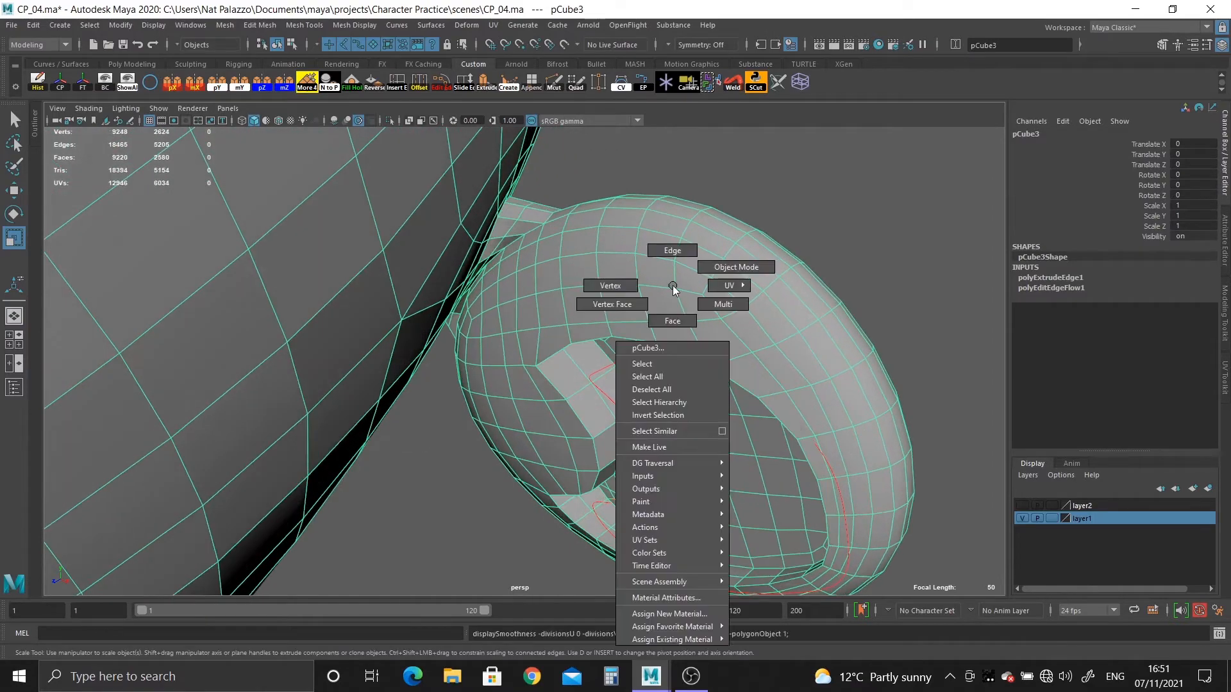
pyautogui.moveTo(673, 287); pyautogui.dragTo(620, 286, button='right')
pyautogui.keyDown('alt'); pyautogui.moveTo(632, 344); pyautogui.dragTo(660, 333); pyautogui.keyUp('alt')
pyautogui.keyDown('alt'); pyautogui.moveTo(660, 334); pyautogui.dragTo(695, 346, button='right'); pyautogui.keyUp('alt')
pyautogui.scroll(-3, 696, 378)
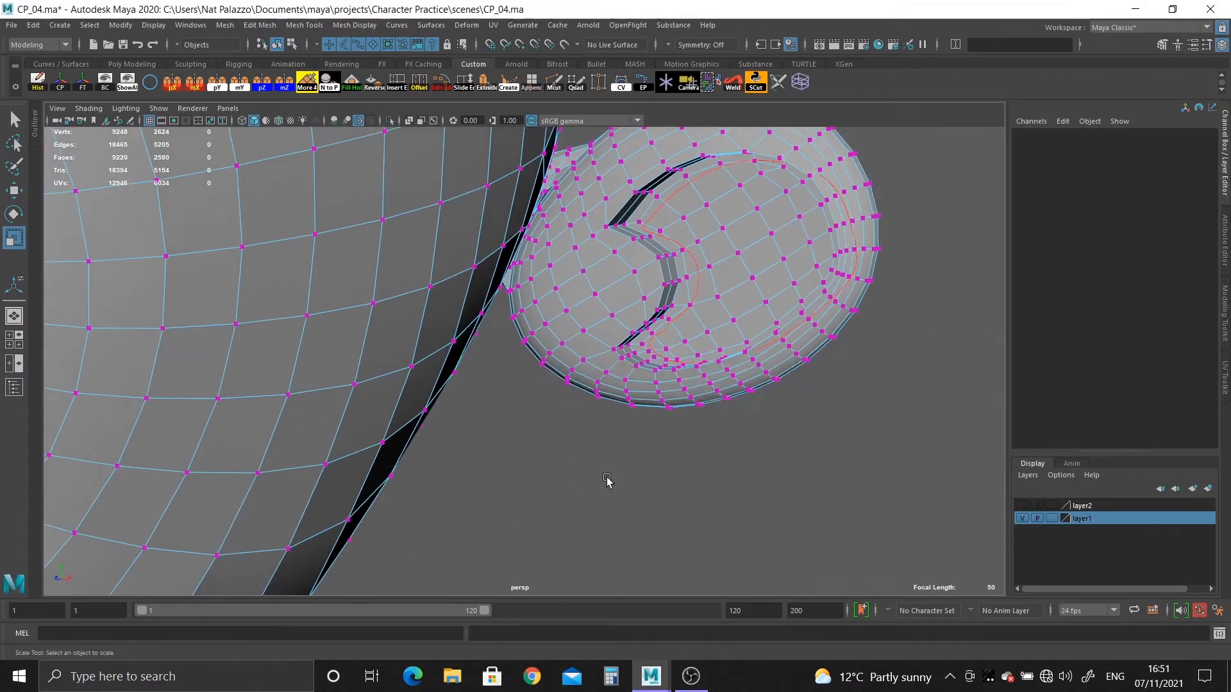
# Compare the ear with the front reference image and select the outer ear's vertices in the top view.
pyautogui.press('space')
pyautogui.press('space')
pyautogui.scroll(-10, 310, 171)
pyautogui.keyDown('alt'); pyautogui.moveTo(897, 201); pyautogui.dragTo(549, 435, button='middle'); pyautogui.keyUp('alt')
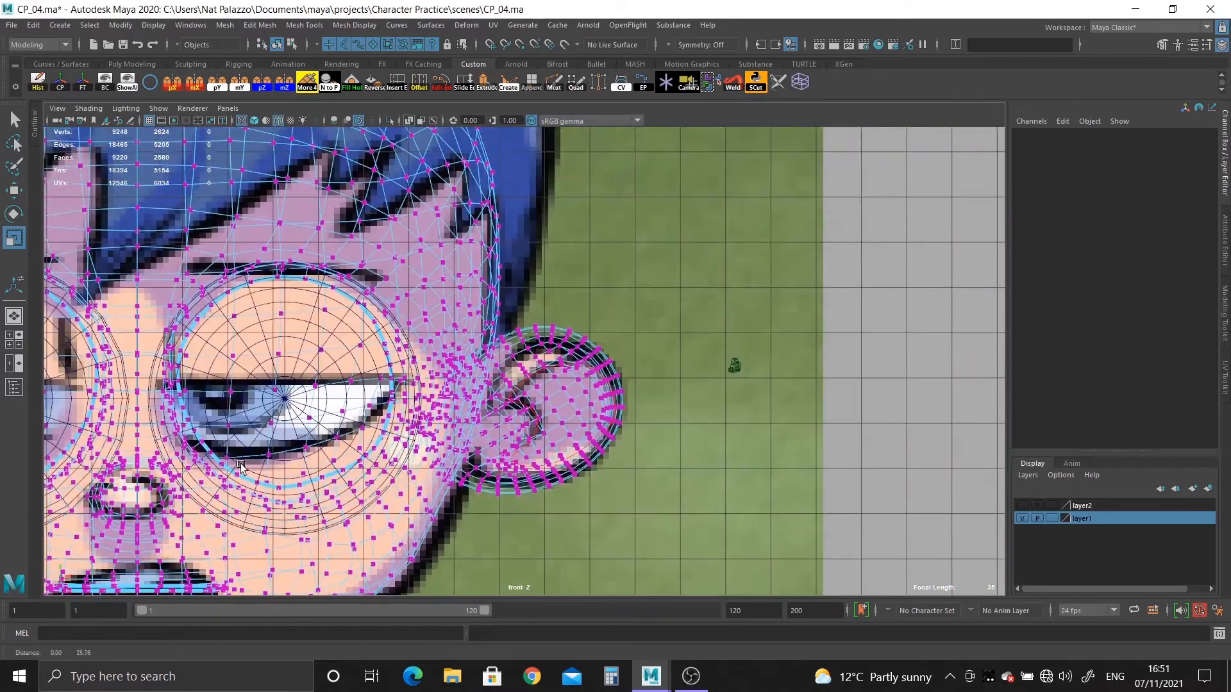
pyautogui.keyDown('alt'); pyautogui.moveTo(549, 434); pyautogui.dragTo(741, 461, button='right'); pyautogui.keyUp('alt')
pyautogui.scroll(-1, 448, 340)
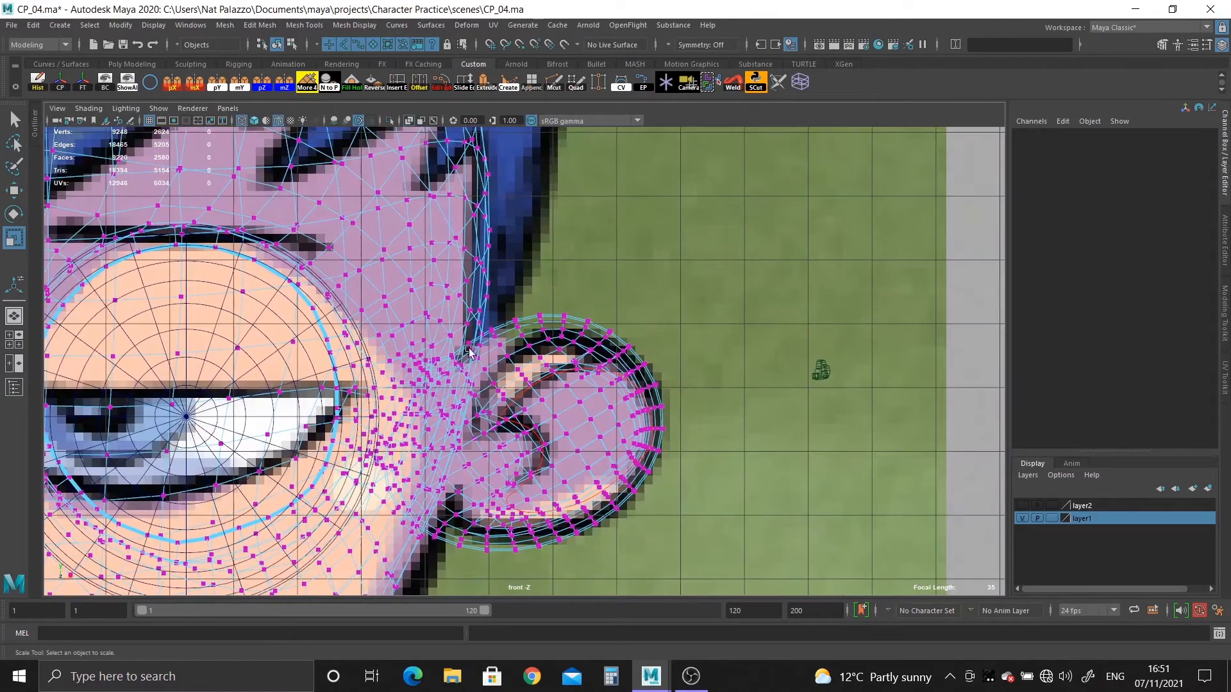
pyautogui.press('space')
pyautogui.press('space')
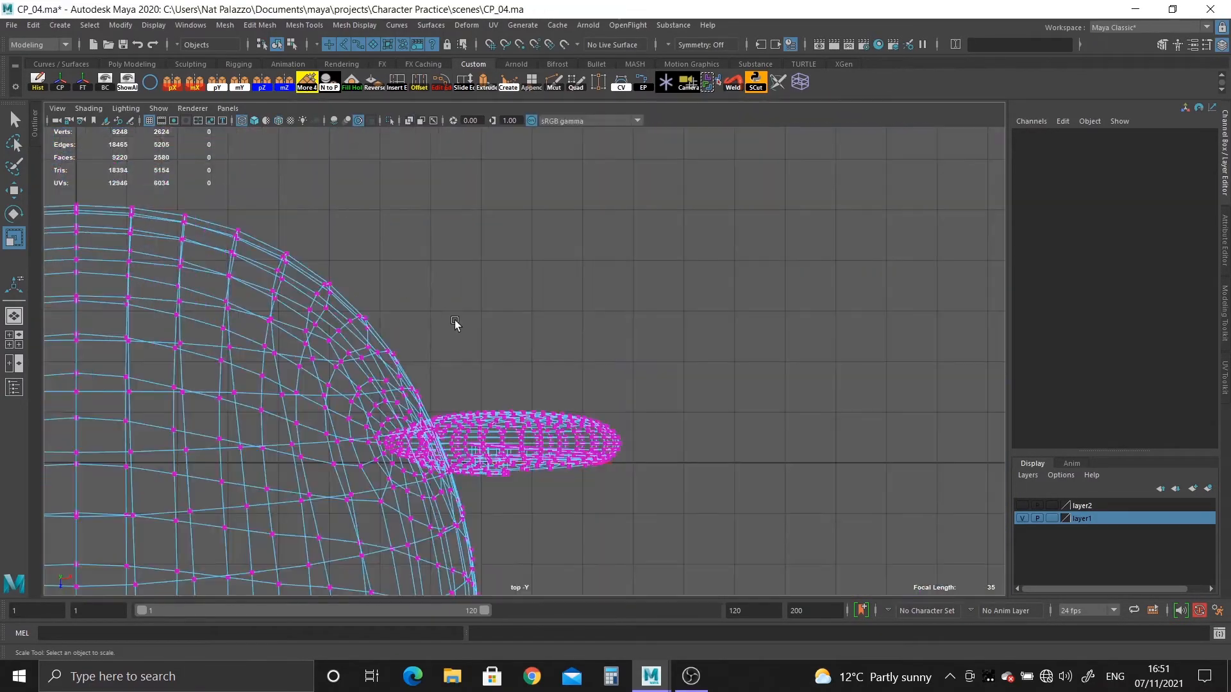
pyautogui.keyDown('alt'); pyautogui.moveTo(485, 301); pyautogui.dragTo(519, 299, button='middle'); pyautogui.keyUp('alt')
pyautogui.keyDown('alt'); pyautogui.moveTo(520, 299); pyautogui.dragTo(636, 462, button='right'); pyautogui.keyUp('alt')
pyautogui.moveTo(634, 389); pyautogui.dragTo(728, 526)
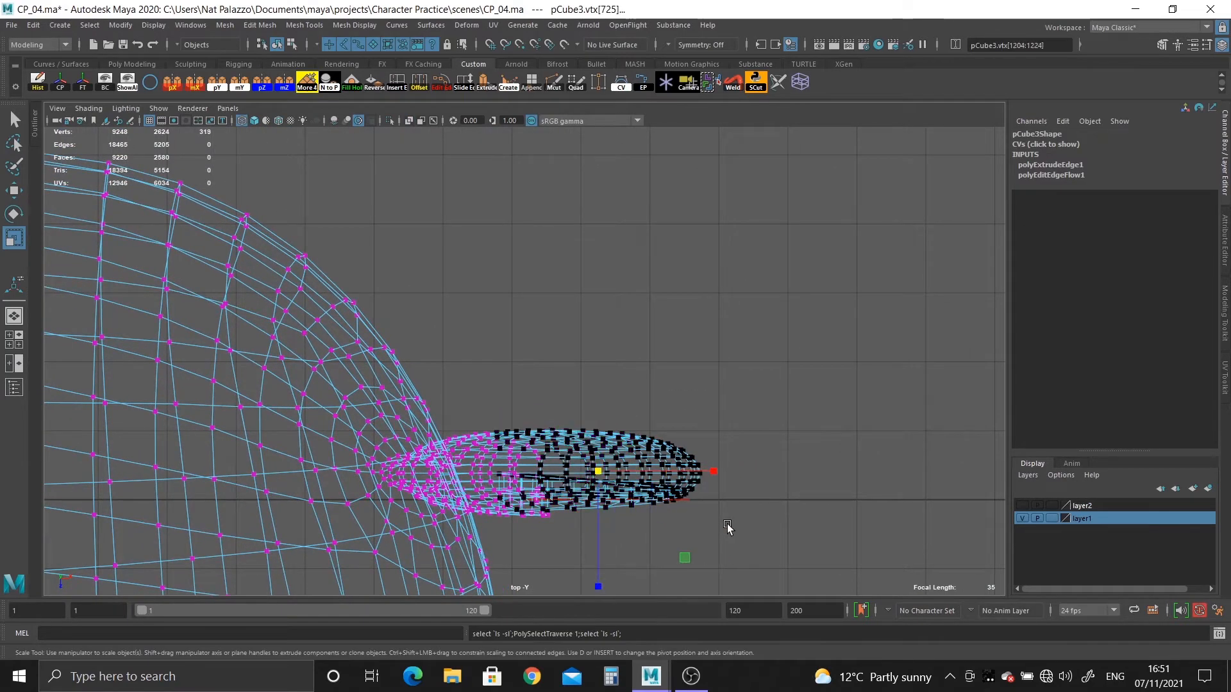
# Refine the vertex selection in the perspective view to cover the ear and its hidden base, leaving out the surrounding head vertices.
pyautogui.press('space')
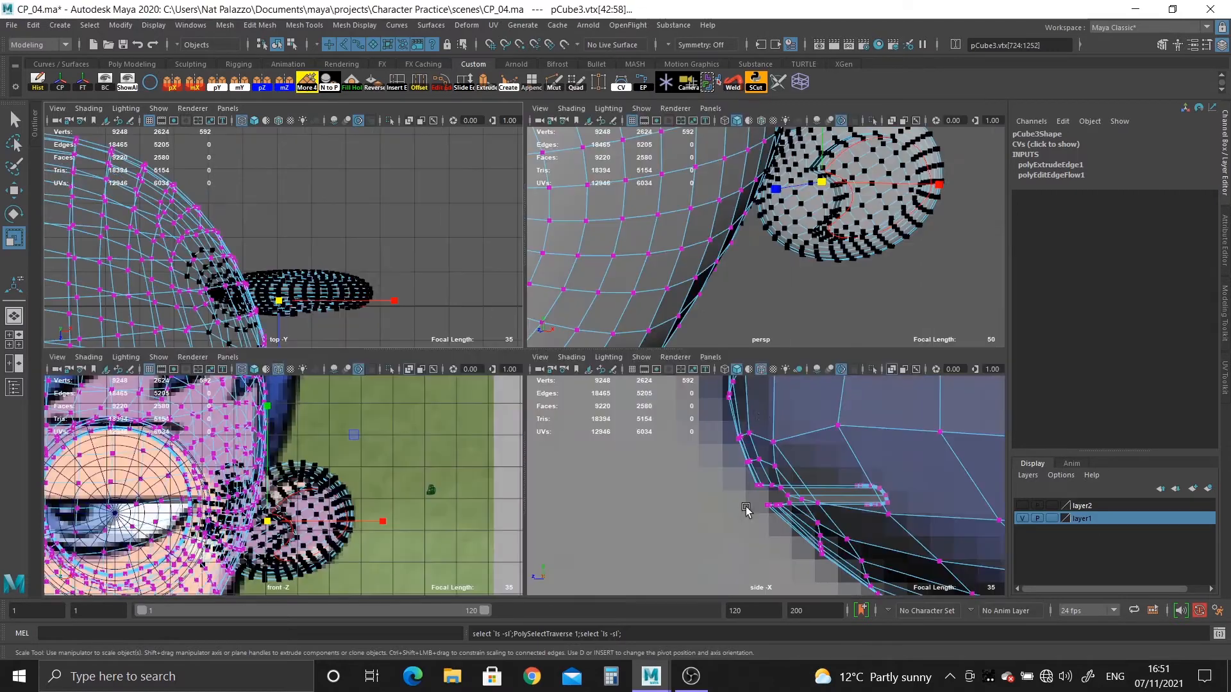
pyautogui.press('space')
pyautogui.scroll(3, 575, 331)
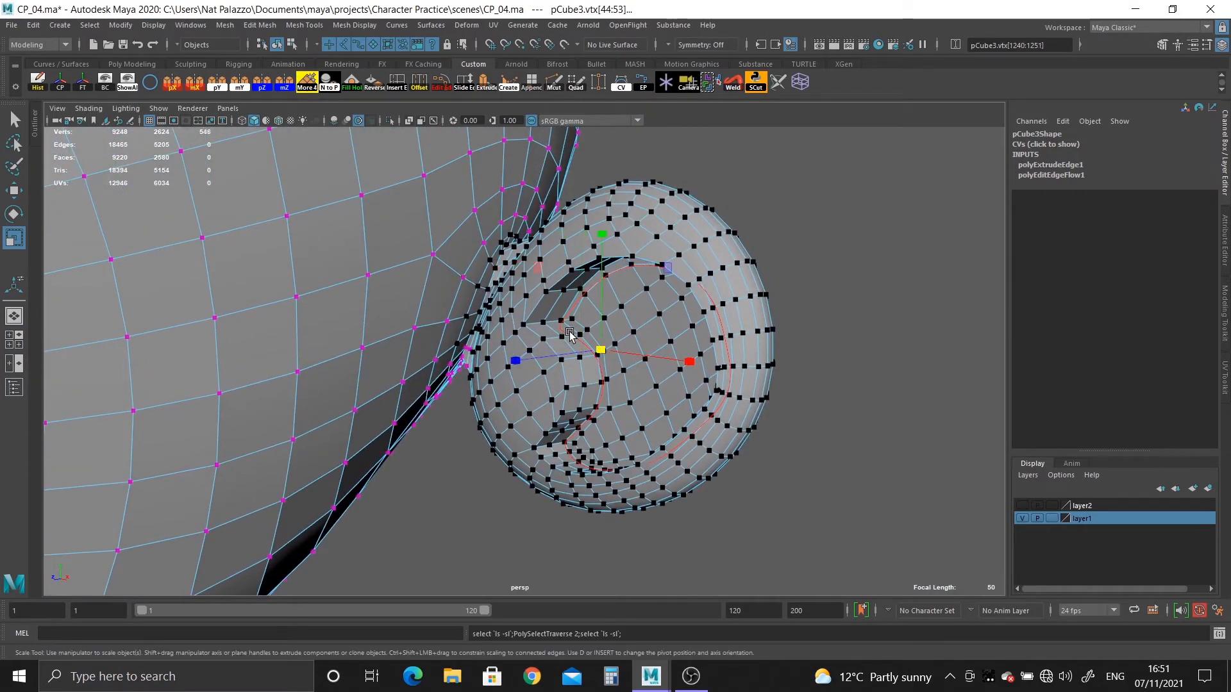
pyautogui.keyDown('alt'); pyautogui.moveTo(569, 334); pyautogui.dragTo(651, 517, button='right'); pyautogui.keyUp('alt')
pyautogui.keyDown('alt'); pyautogui.moveTo(651, 517); pyautogui.dragTo(645, 338); pyautogui.keyUp('alt')
pyautogui.keyDown('alt'); pyautogui.moveTo(634, 423); pyautogui.dragTo(640, 453, button='middle'); pyautogui.keyUp('alt')
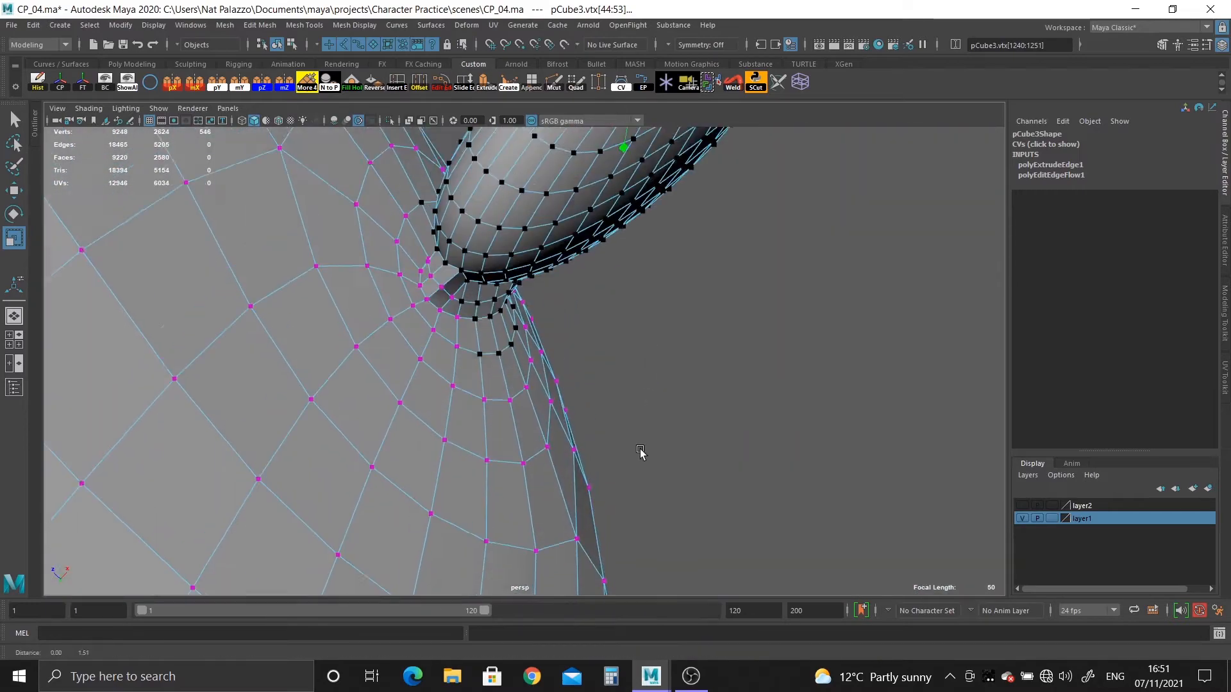
pyautogui.keyDown('alt'); pyautogui.moveTo(503, 199); pyautogui.dragTo(606, 258, button='middle'); pyautogui.keyUp('alt')
pyautogui.keyDown('alt'); pyautogui.moveTo(606, 258); pyautogui.dragTo(705, 381, button='right'); pyautogui.keyUp('alt')
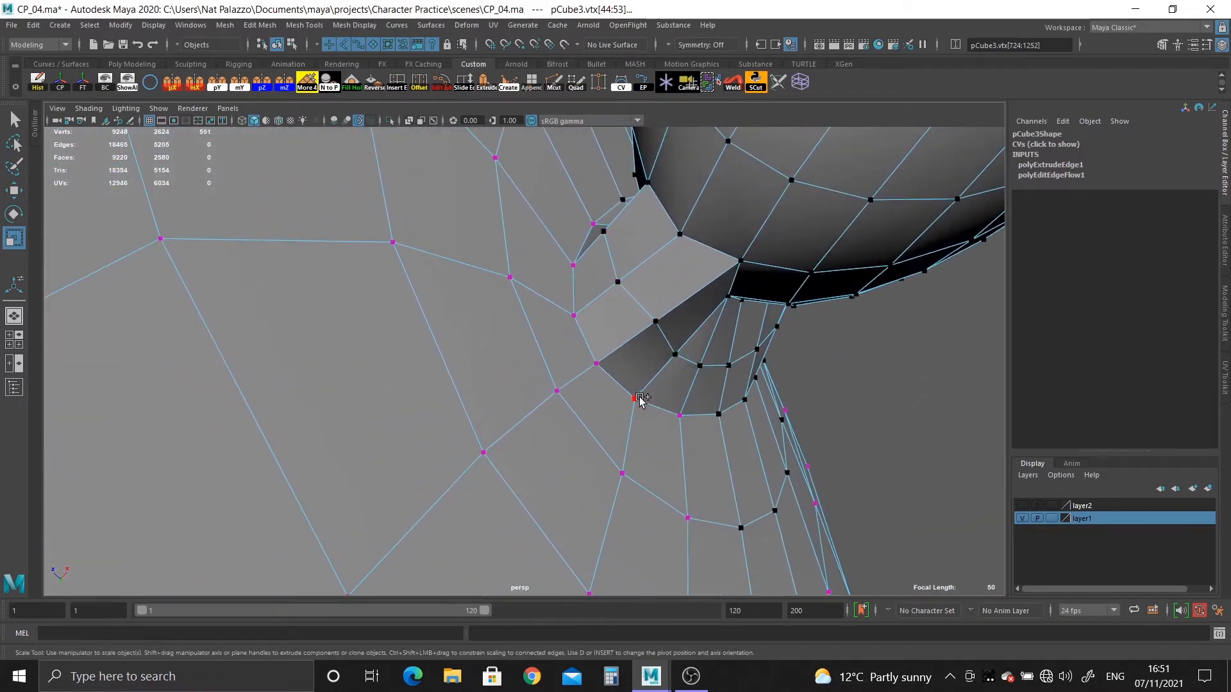
pyautogui.keyDown('alt'); pyautogui.moveTo(696, 389); pyautogui.dragTo(585, 448); pyautogui.keyUp('alt')
pyautogui.keyDown('alt'); pyautogui.moveTo(481, 254); pyautogui.dragTo(554, 324); pyautogui.keyUp('alt')
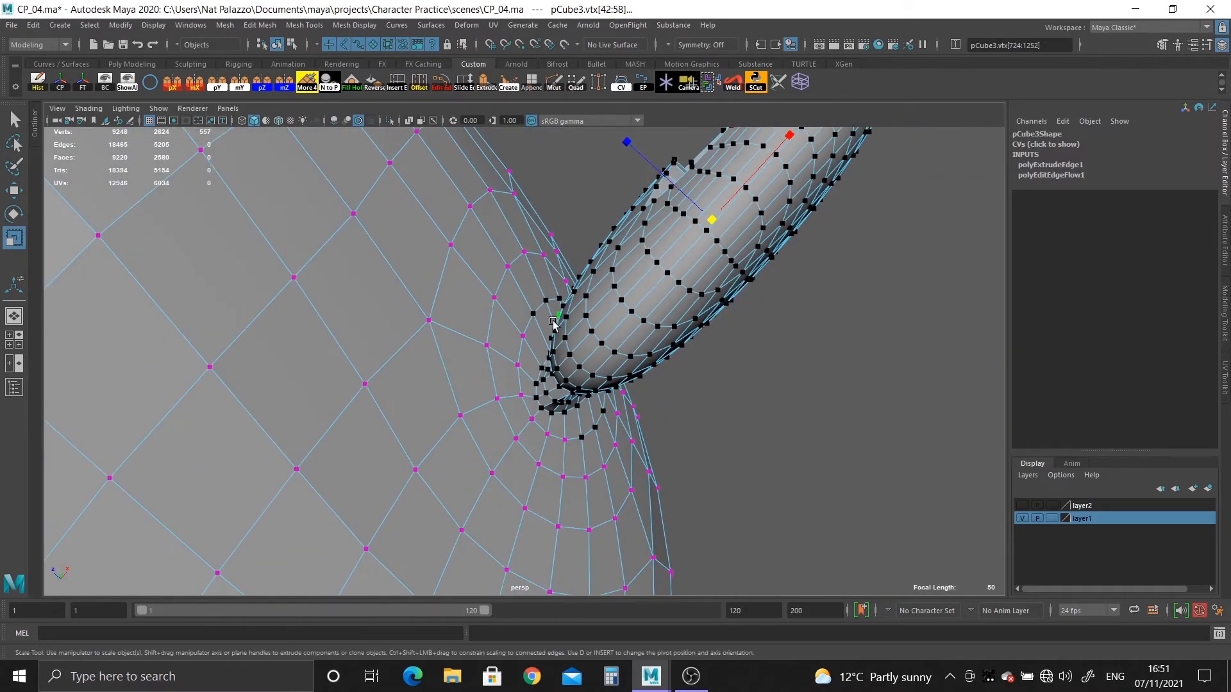
pyautogui.keyDown('alt'); pyautogui.moveTo(628, 354); pyautogui.dragTo(795, 344); pyautogui.keyUp('alt')
pyautogui.keyDown('alt'); pyautogui.moveTo(720, 349); pyautogui.dragTo(564, 303); pyautogui.keyUp('alt')
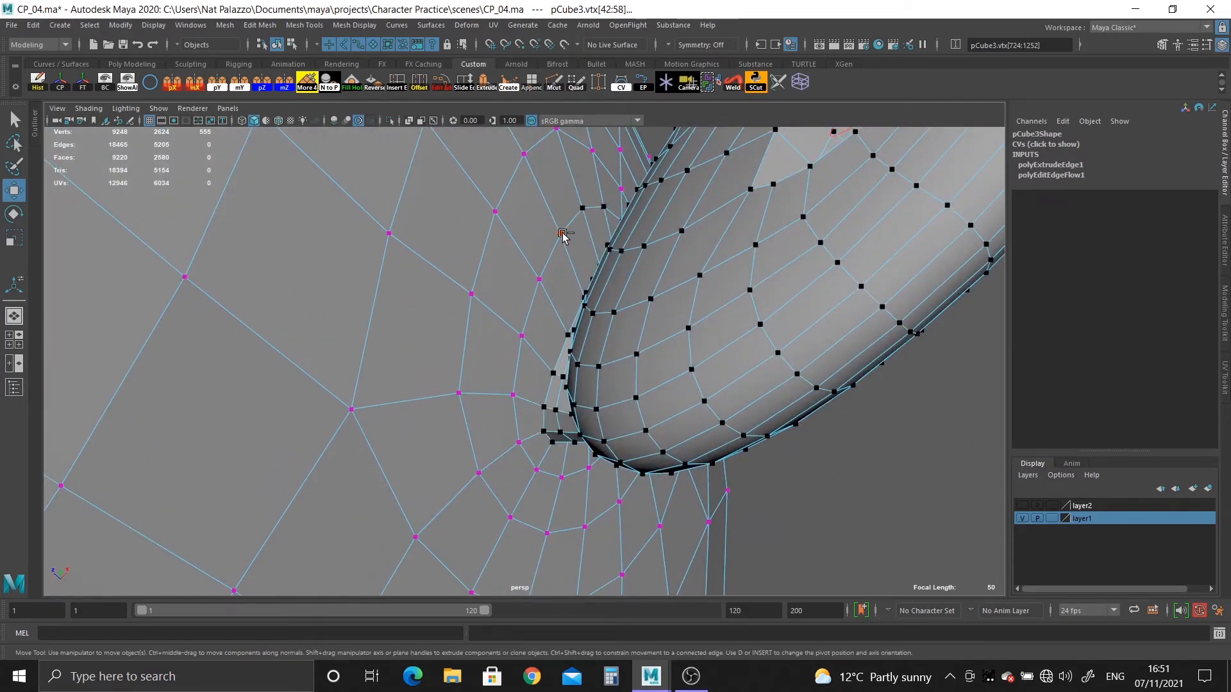
pyautogui.keyDown('ctrl'); pyautogui.moveTo(562, 233); pyautogui.dragTo(584, 208); pyautogui.keyUp('ctrl')
# Try moving the selected ear away from the head to check its attachment, and undo the move.
pyautogui.keyDown('alt'); pyautogui.moveTo(647, 286); pyautogui.dragTo(532, 310); pyautogui.keyUp('alt')
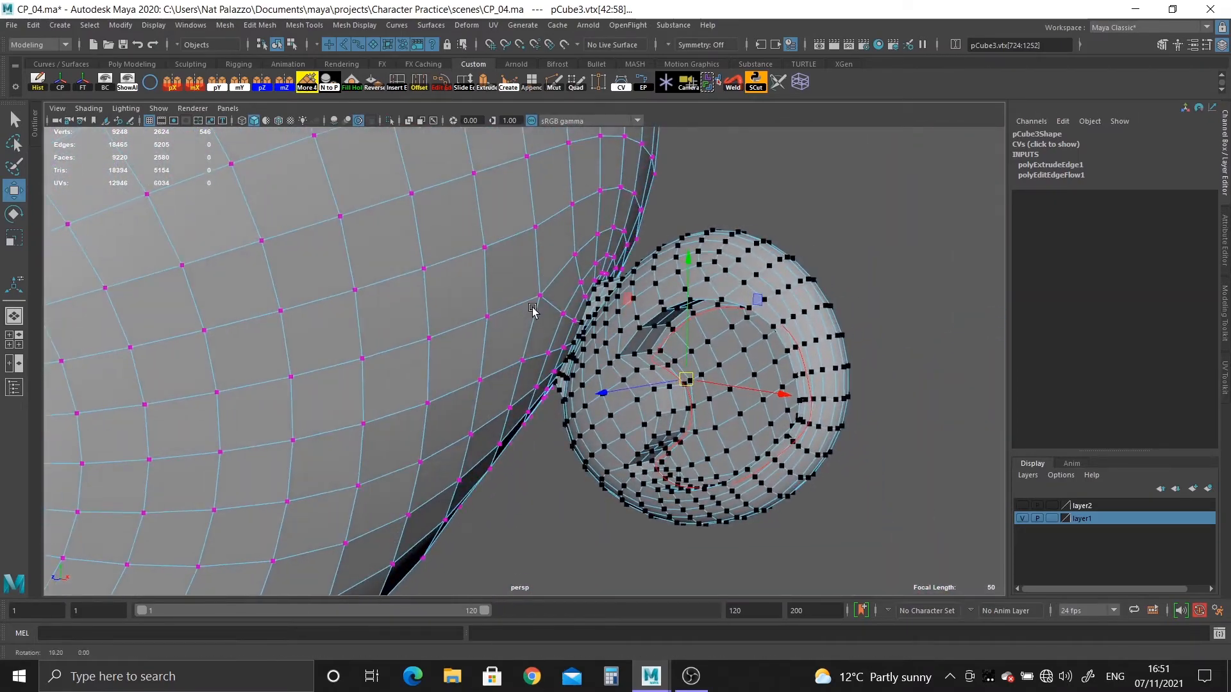
pyautogui.moveTo(686, 379); pyautogui.dragTo(952, 469)
pyautogui.keyDown('alt'); pyautogui.moveTo(789, 419); pyautogui.dragTo(545, 373); pyautogui.keyUp('alt')
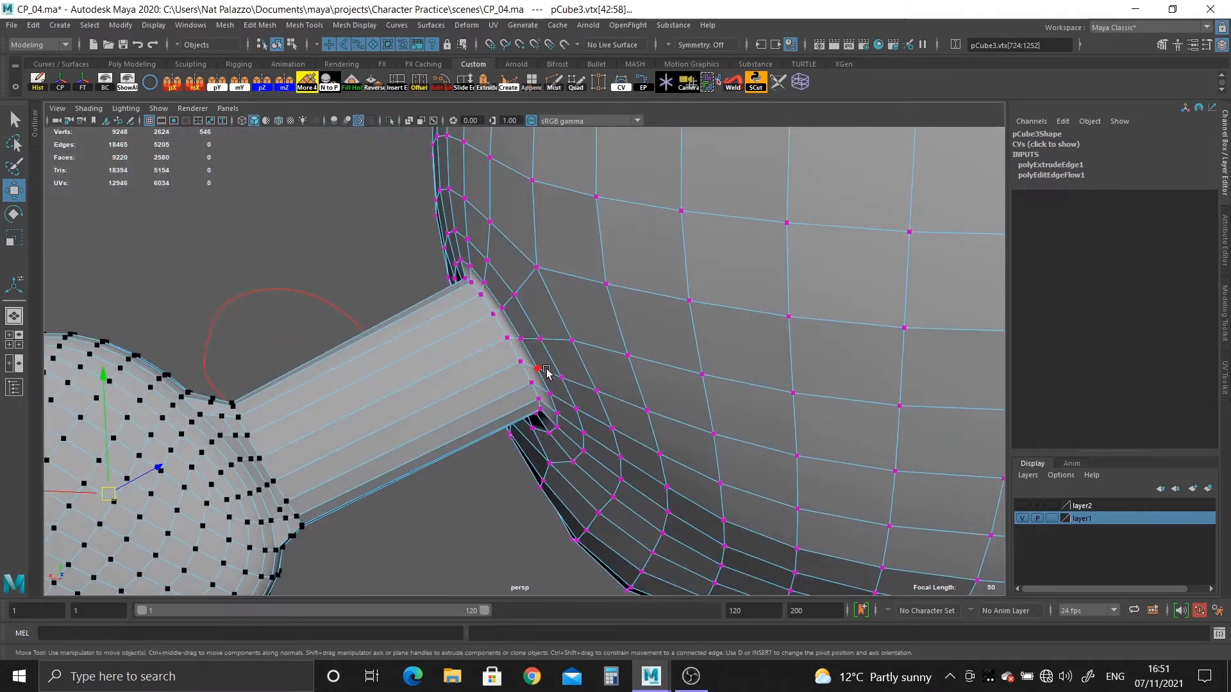
pyautogui.hotkey('ctrl', 'z')
# Snap the pivot to a vertex at the ear's base and rotate the ear backward around it.
pyautogui.keyDown('alt'); pyautogui.moveTo(327, 328); pyautogui.dragTo(585, 433); pyautogui.keyUp('alt')
pyautogui.keyDown('alt'); pyautogui.moveTo(585, 434); pyautogui.dragTo(768, 548, button='right'); pyautogui.keyUp('alt')
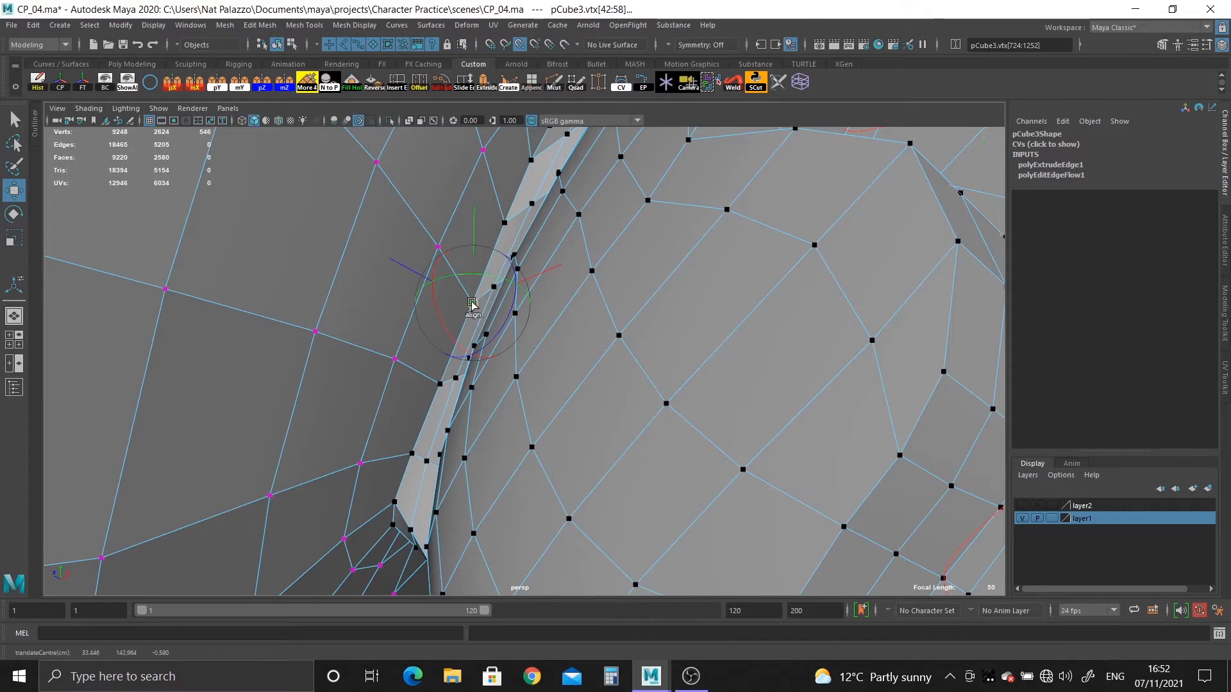
pyautogui.keyDown('alt'); pyautogui.moveTo(565, 384); pyautogui.dragTo(483, 291, button='right'); pyautogui.keyUp('alt')
pyautogui.keyDown('alt'); pyautogui.moveTo(483, 291); pyautogui.dragTo(467, 393); pyautogui.keyUp('alt')
pyautogui.moveTo(567, 426); pyautogui.dragTo(617, 410)
pyautogui.press('space')
pyautogui.press('space')
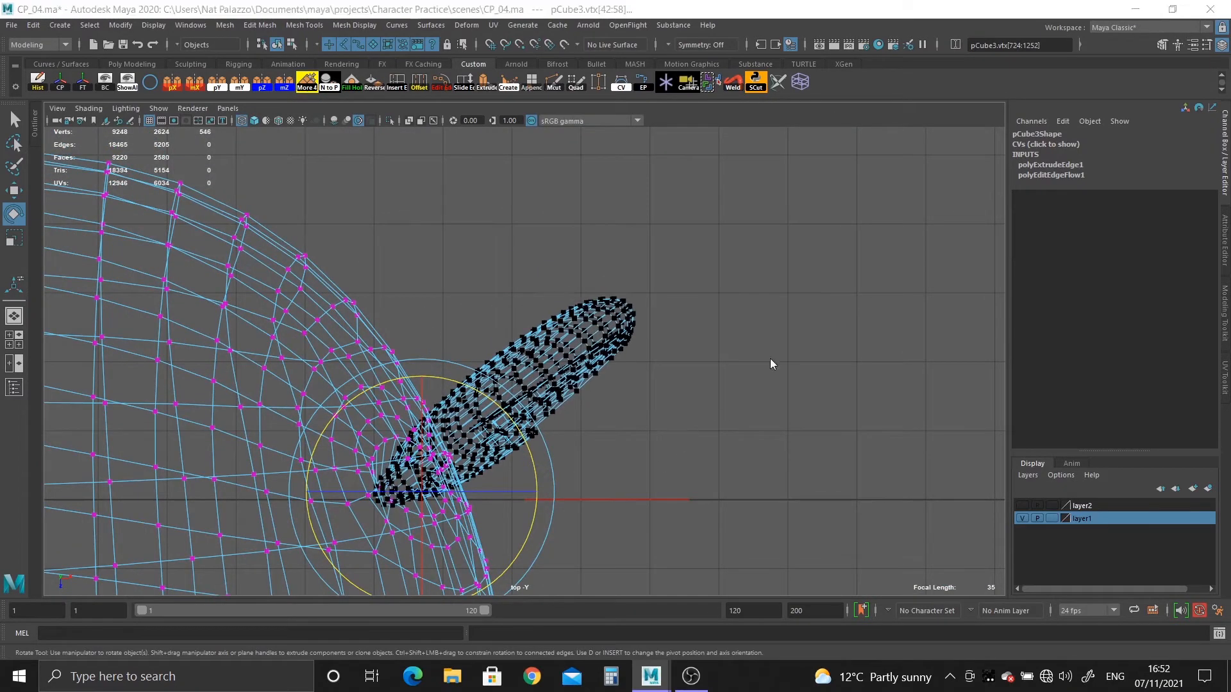
# Shift the rotated ear slightly outward, undo a misplaced move, and adjust how its base meets the head.
pyautogui.press('space')
pyautogui.press('w')
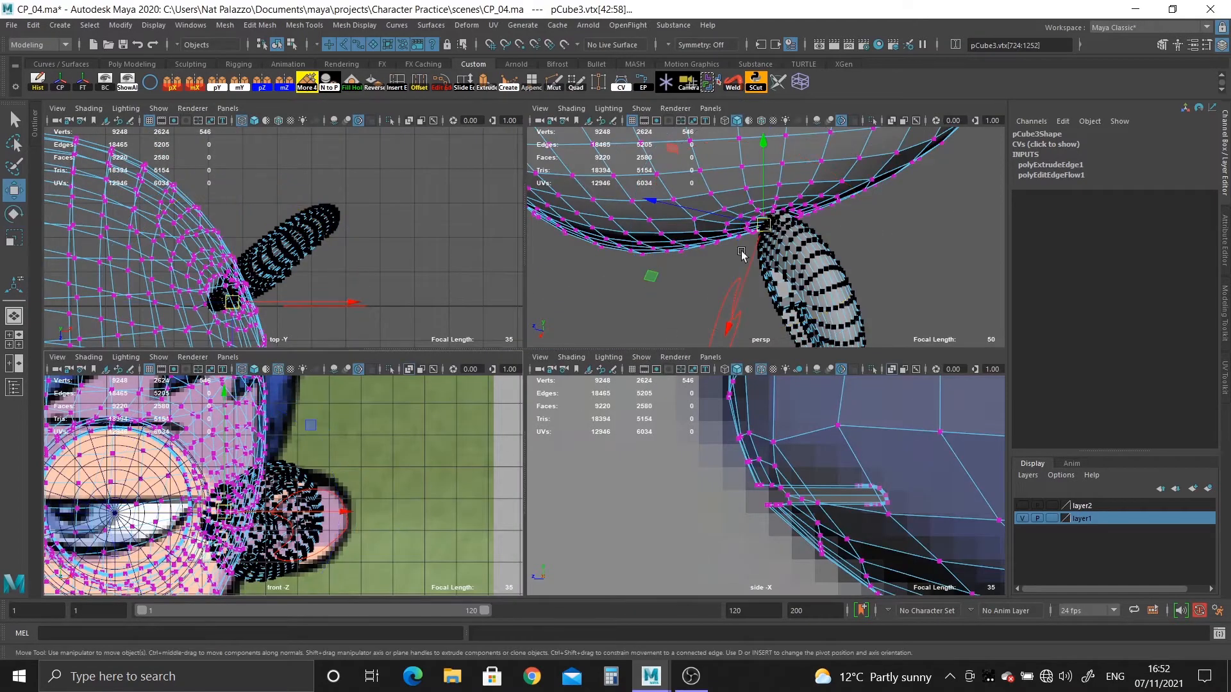
pyautogui.moveTo(253, 306); pyautogui.dragTo(275, 299)
pyautogui.press('space')
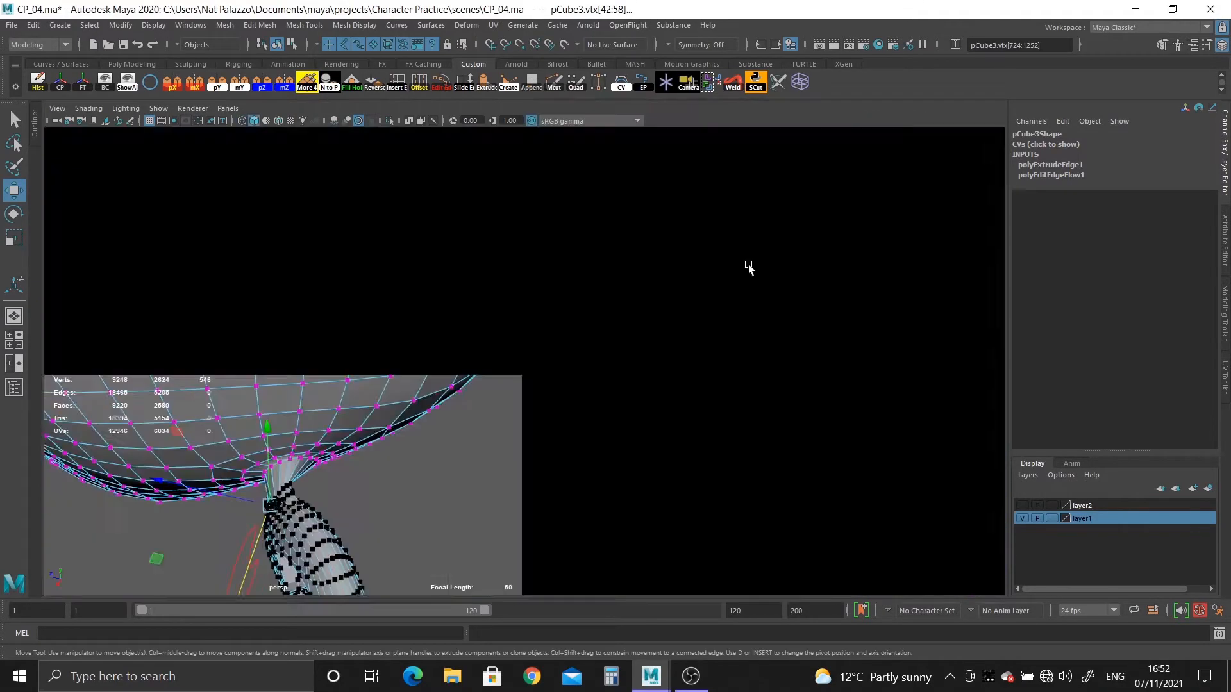
pyautogui.keyDown('alt'); pyautogui.moveTo(672, 365); pyautogui.dragTo(501, 436); pyautogui.keyUp('alt')
pyautogui.hotkey('ctrl', 'z')
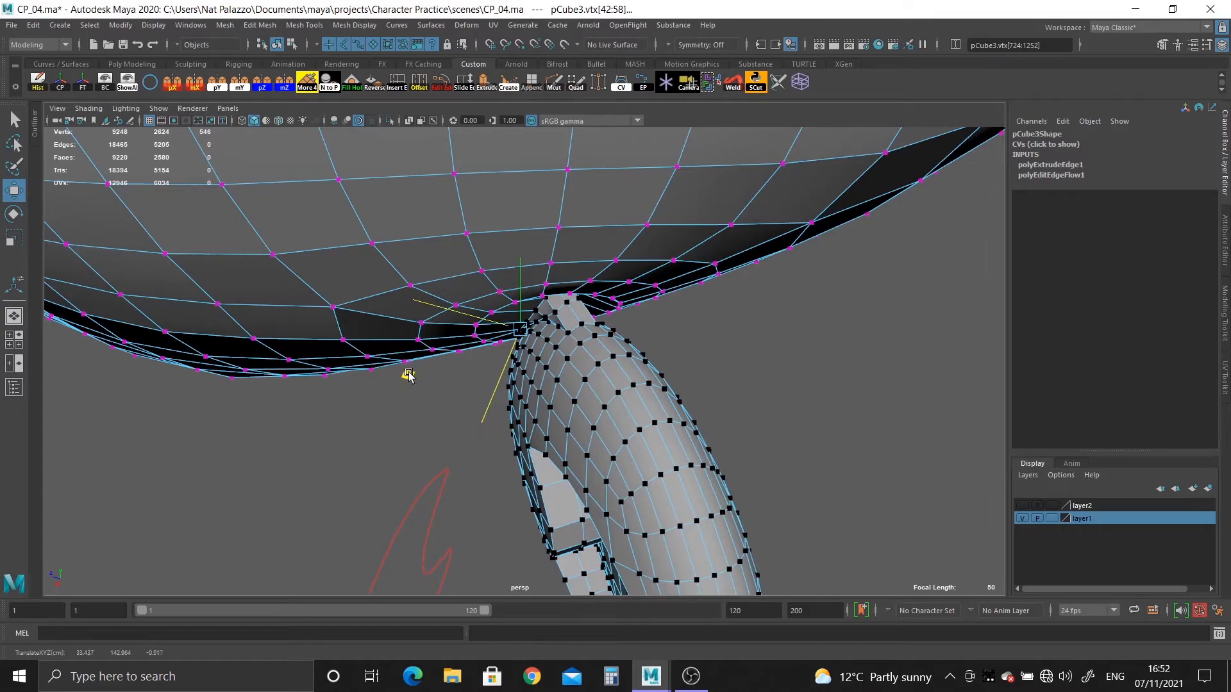
pyautogui.moveTo(408, 376); pyautogui.dragTo(412, 389, button='middle')
pyautogui.keyDown('alt'); pyautogui.moveTo(593, 452); pyautogui.dragTo(566, 448); pyautogui.keyUp('alt')
pyautogui.keyDown('alt'); pyautogui.moveTo(566, 448); pyautogui.dragTo(616, 417, button='right'); pyautogui.keyUp('alt')
pyautogui.moveTo(615, 417)
pyautogui.keyDown('alt'); pyautogui.mouseDown()
pyautogui.moveTo(571, 390)
pyautogui.moveTo(606, 425)
pyautogui.mouseUp(); pyautogui.keyUp('alt')
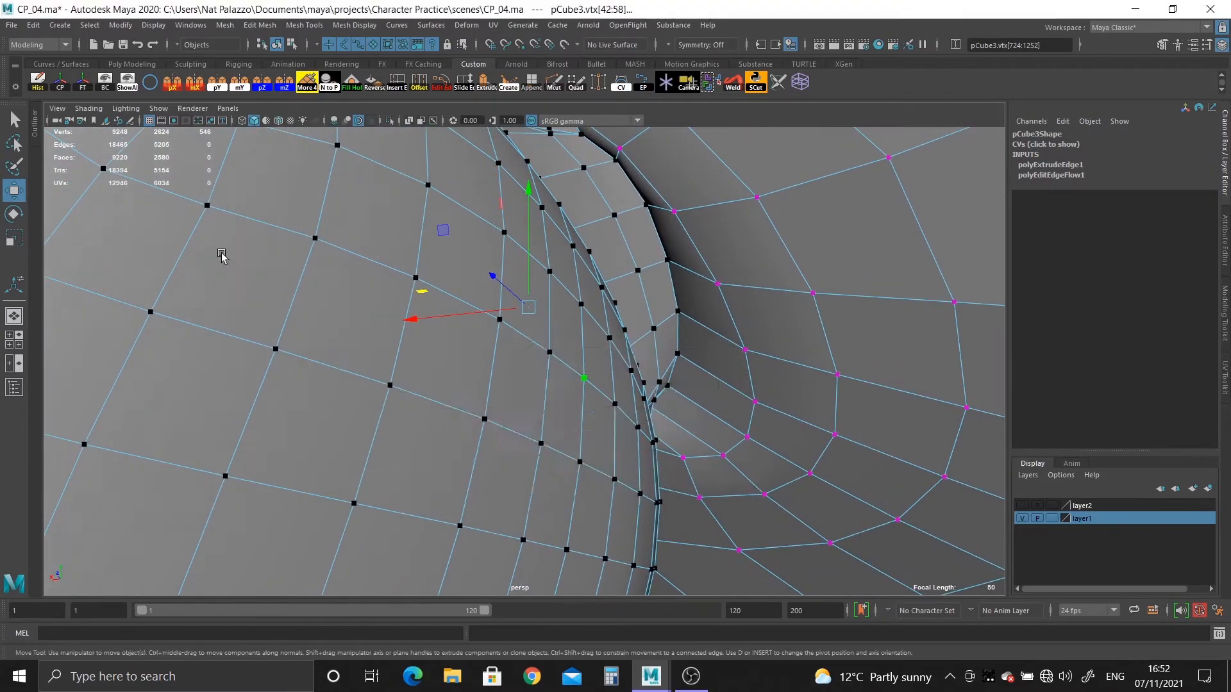
# Rotate the ear slightly around its vertical axis and move it closer against the side of the head.
pyautogui.press('space')
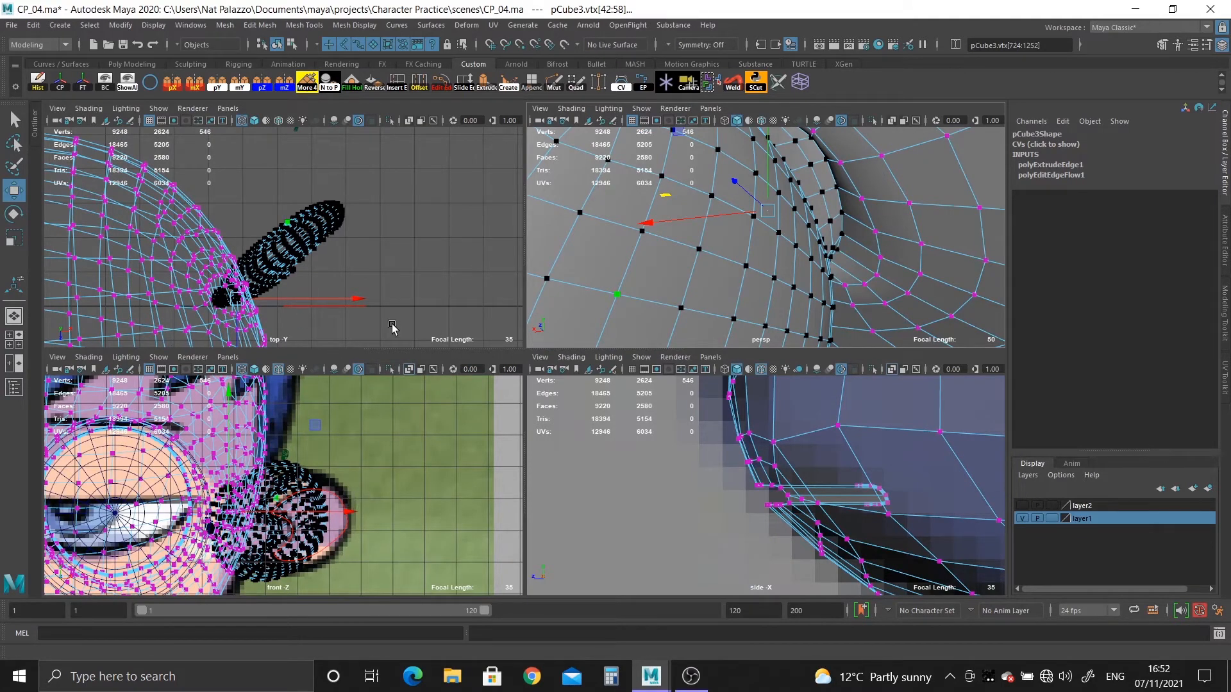
pyautogui.press('space')
pyautogui.keyDown('alt'); pyautogui.moveTo(812, 360); pyautogui.dragTo(667, 308); pyautogui.keyUp('alt')
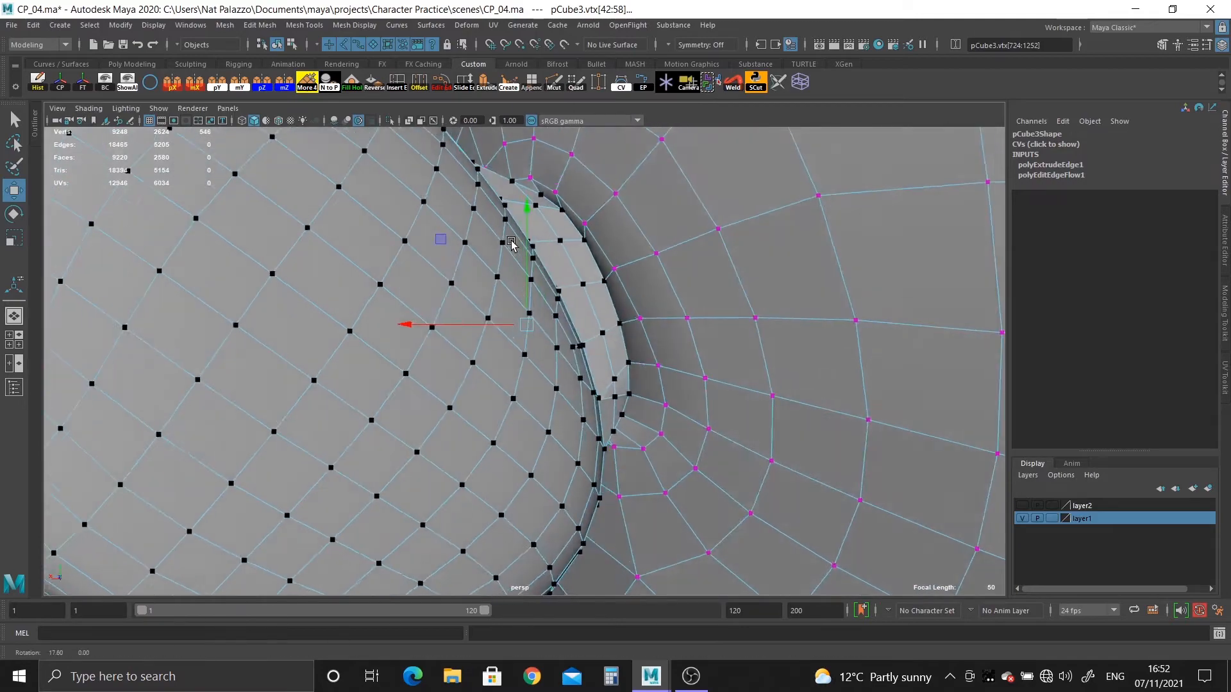
pyautogui.keyDown('alt'); pyautogui.moveTo(506, 292); pyautogui.dragTo(532, 345); pyautogui.keyUp('alt')
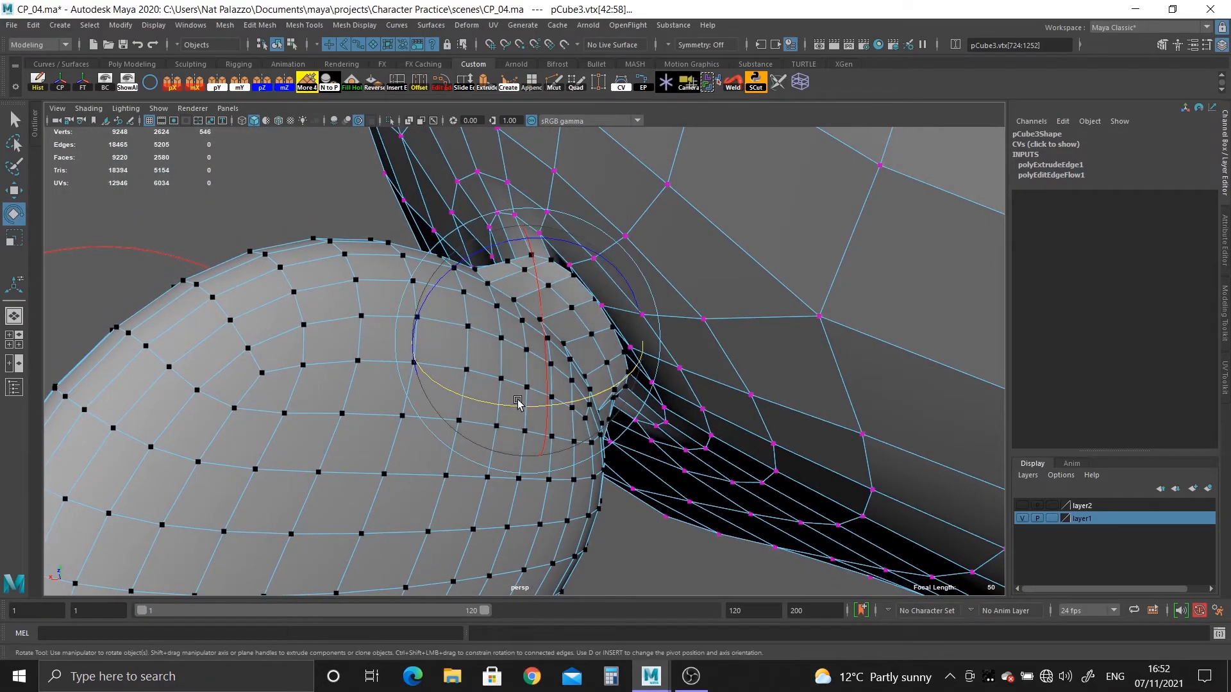
pyautogui.moveTo(518, 402); pyautogui.dragTo(525, 408)
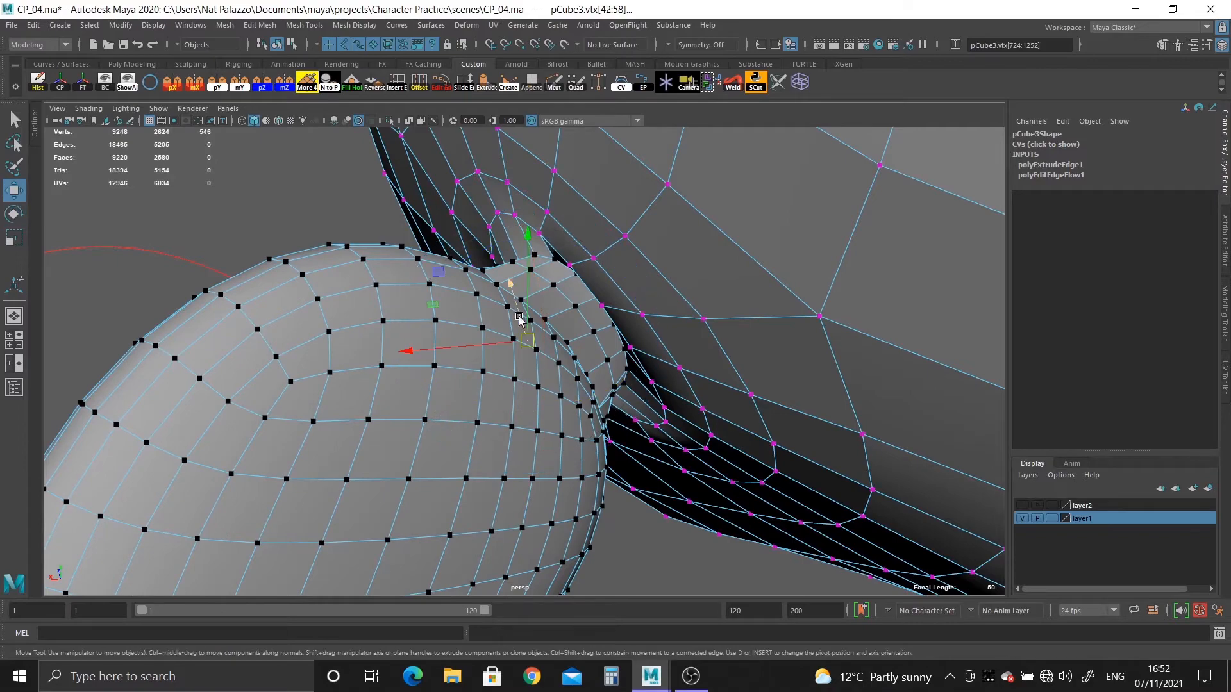
pyautogui.moveTo(434, 305); pyautogui.dragTo(440, 312, button='middle')
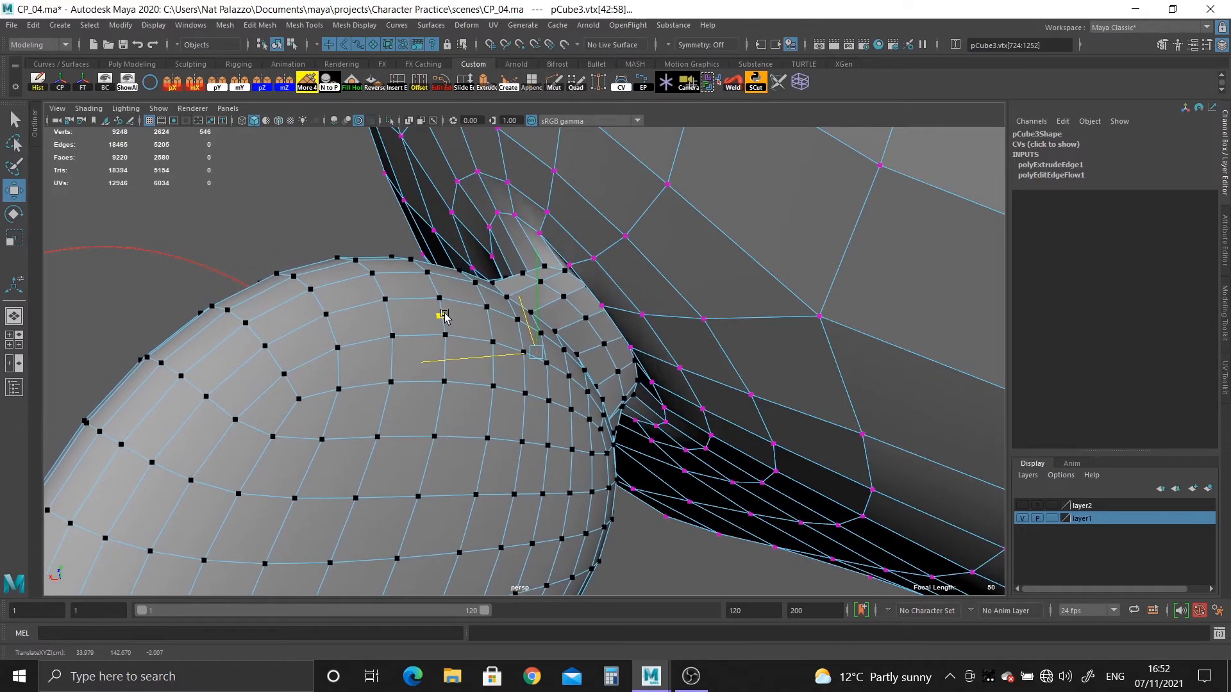
pyautogui.keyDown('alt'); pyautogui.moveTo(444, 315); pyautogui.dragTo(646, 212); pyautogui.keyUp('alt')
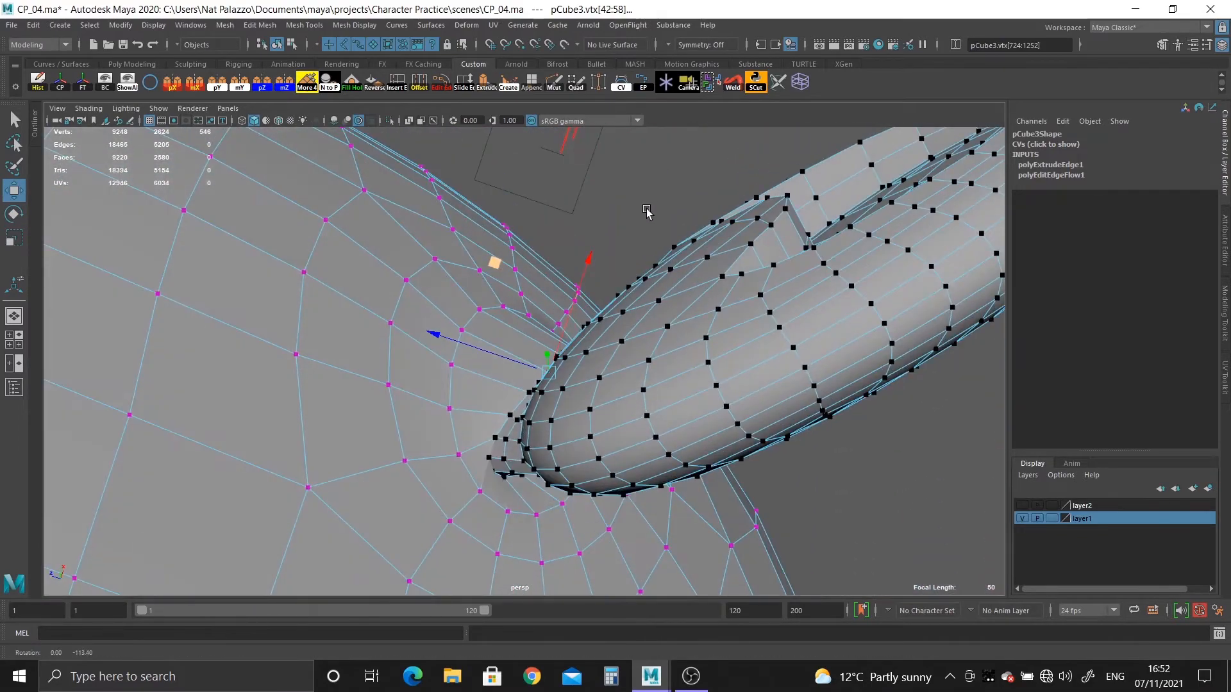
# Examine the ear's placement and tilt against the side reference image.
pyautogui.press('space')
pyautogui.press('space')
pyautogui.keyDown('alt'); pyautogui.moveTo(868, 406); pyautogui.dragTo(321, 179, button='right'); pyautogui.keyUp('alt')
pyautogui.keyDown('alt'); pyautogui.moveTo(668, 366); pyautogui.dragTo(412, 510, button='middle'); pyautogui.keyUp('alt')
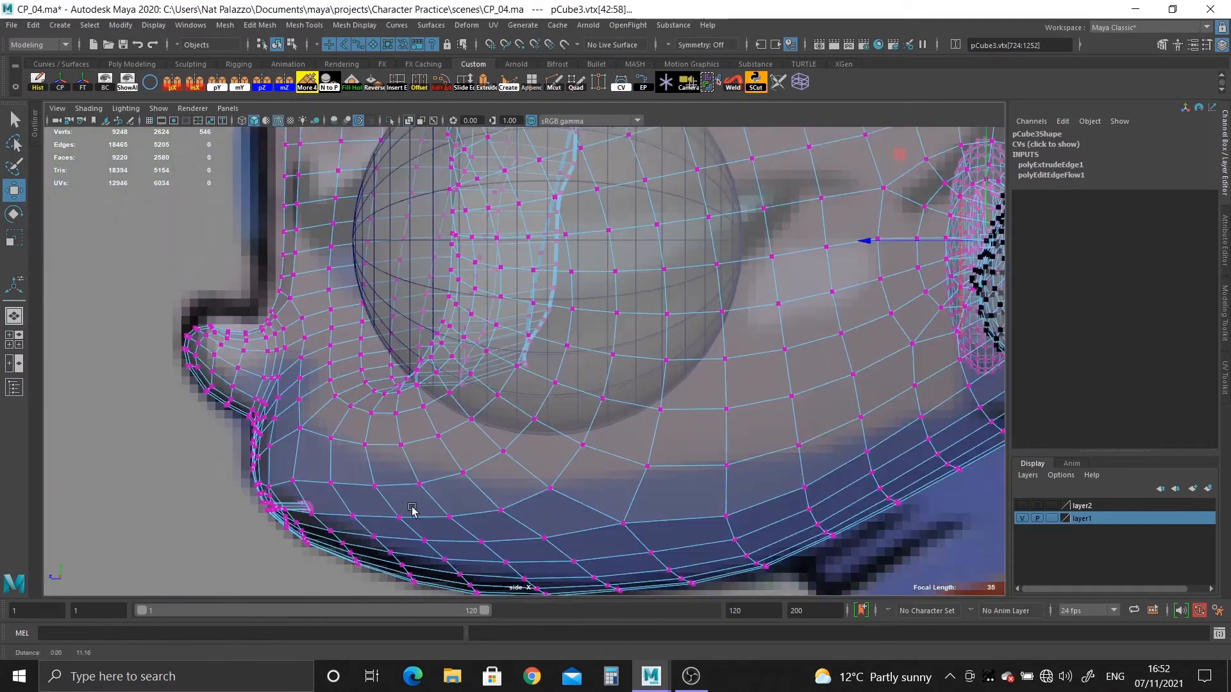
pyautogui.keyDown('alt'); pyautogui.moveTo(741, 210); pyautogui.dragTo(187, 359, button='middle'); pyautogui.keyUp('alt')
pyautogui.keyDown('alt'); pyautogui.moveTo(350, 389); pyautogui.dragTo(347, 323, button='middle'); pyautogui.keyUp('alt')
pyautogui.keyDown('alt'); pyautogui.moveTo(347, 323); pyautogui.dragTo(415, 387, button='right'); pyautogui.keyUp('alt')
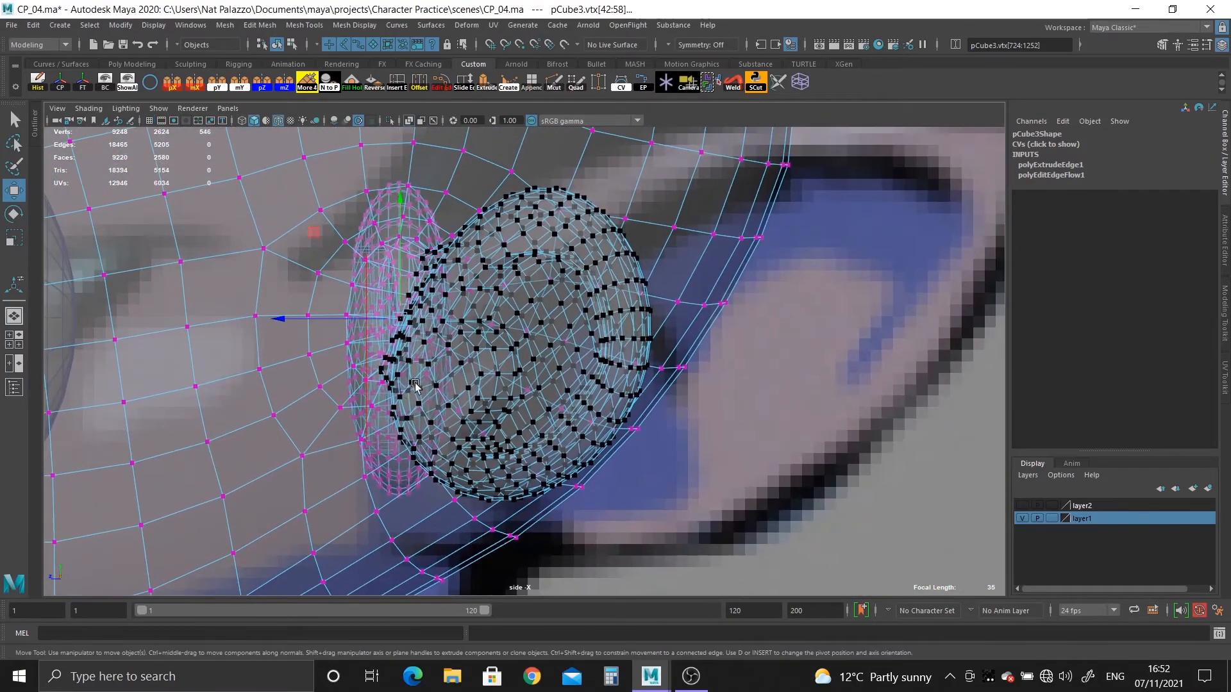
# Scale the selected ear up uniformly by a factor of about 1.06 in the perspective view.
pyautogui.press('space')
pyautogui.press('space')
pyautogui.keyDown('alt'); pyautogui.moveTo(678, 300); pyautogui.dragTo(598, 443); pyautogui.keyUp('alt')
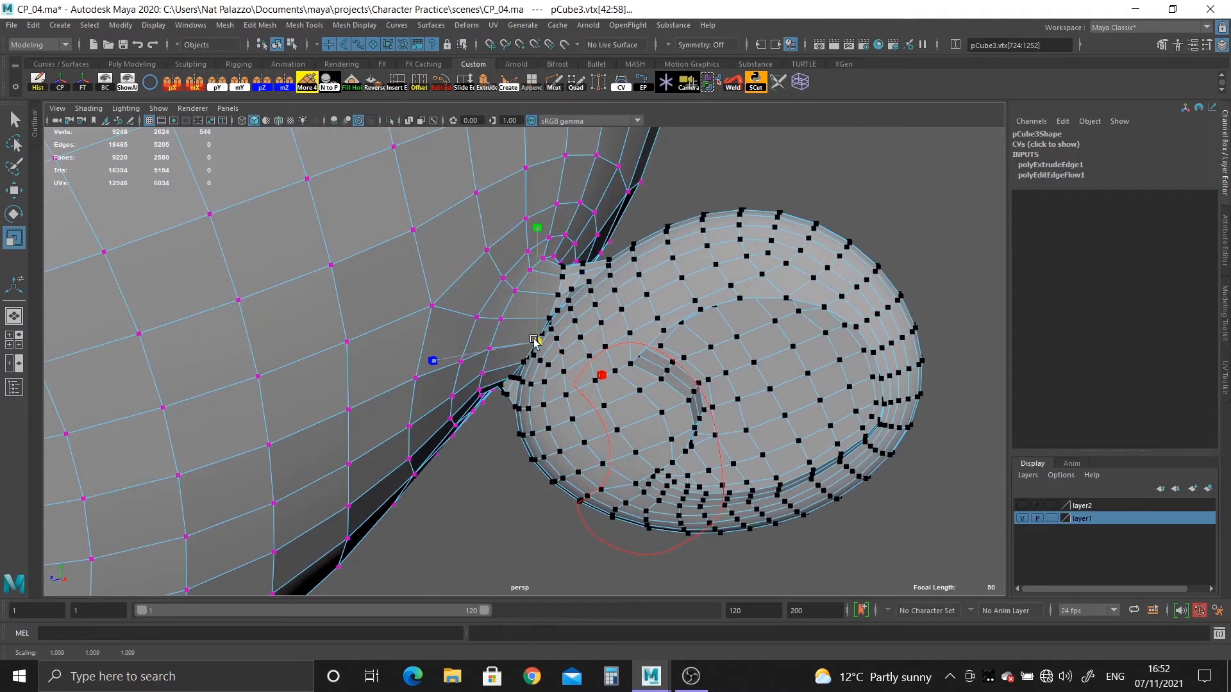
pyautogui.moveTo(534, 340); pyautogui.dragTo(552, 367)
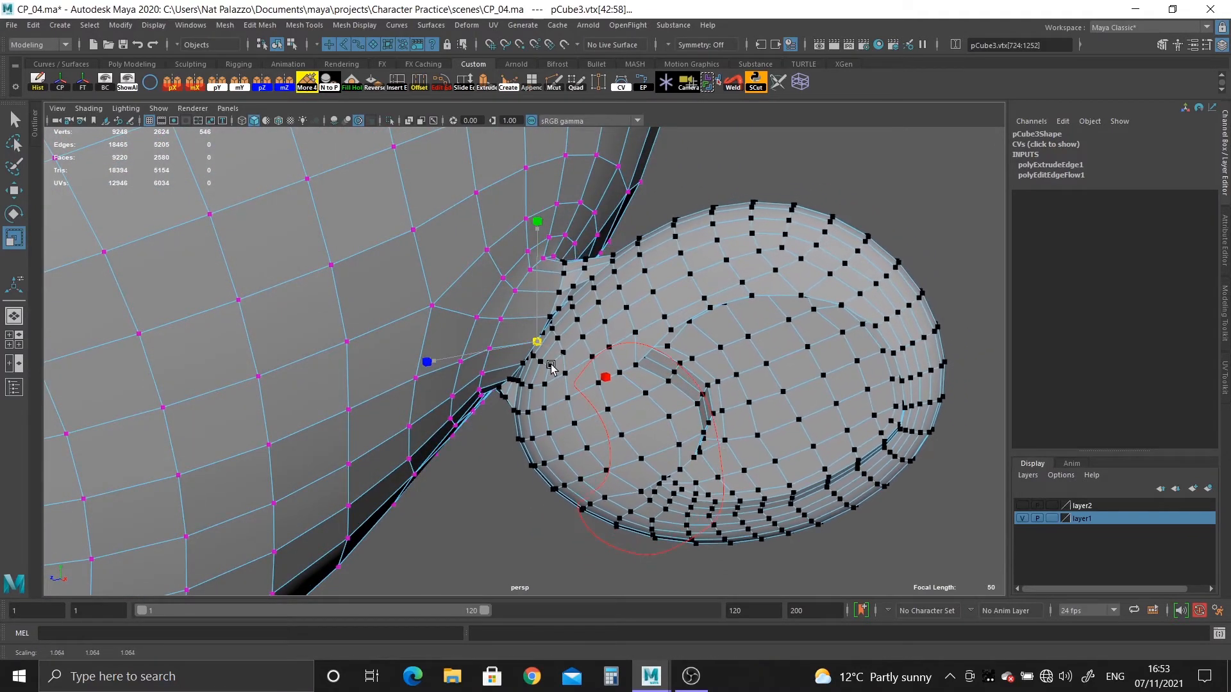
# Check the enlarged ear in the top and side views and move it outward in the front view toward the reference ear.
pyautogui.press('space')
pyautogui.press('space')
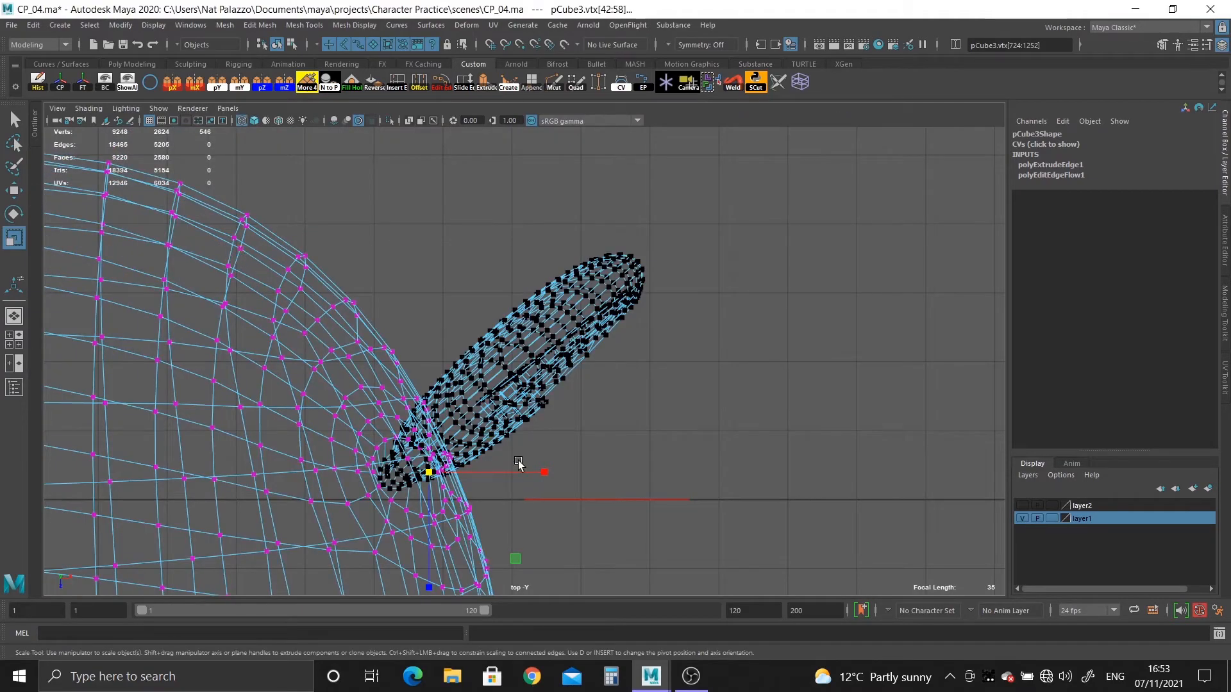
pyautogui.press('space')
pyautogui.press('space')
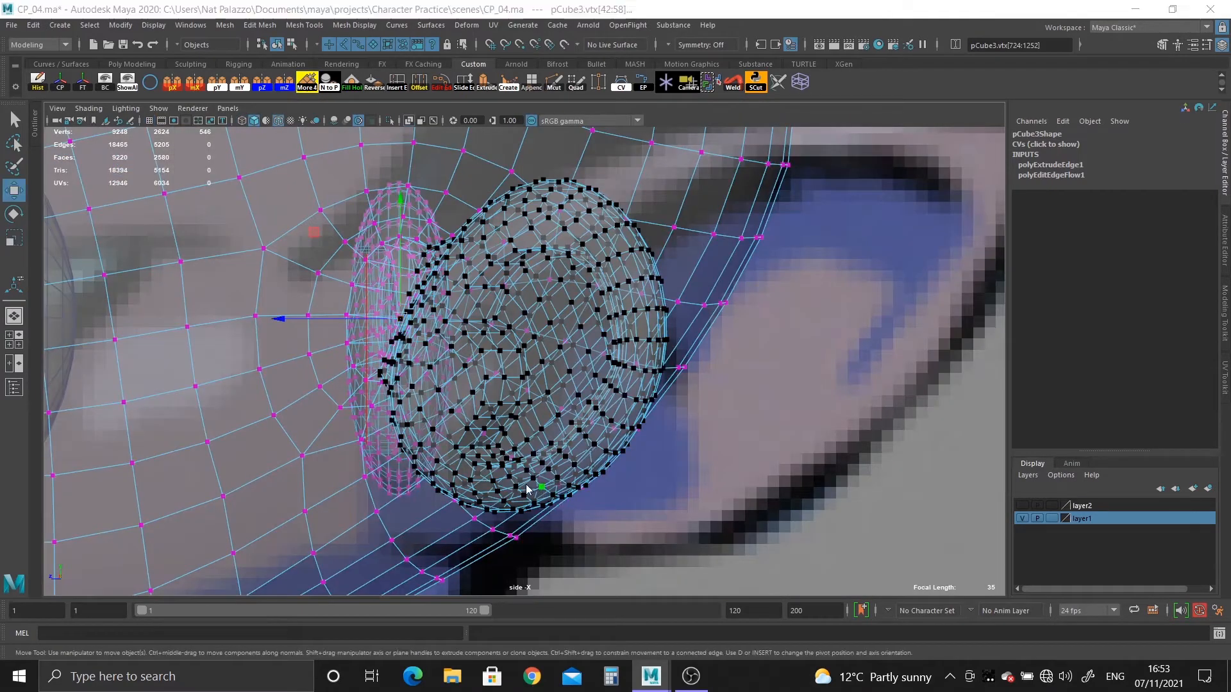
pyautogui.press('space')
pyautogui.press('space')
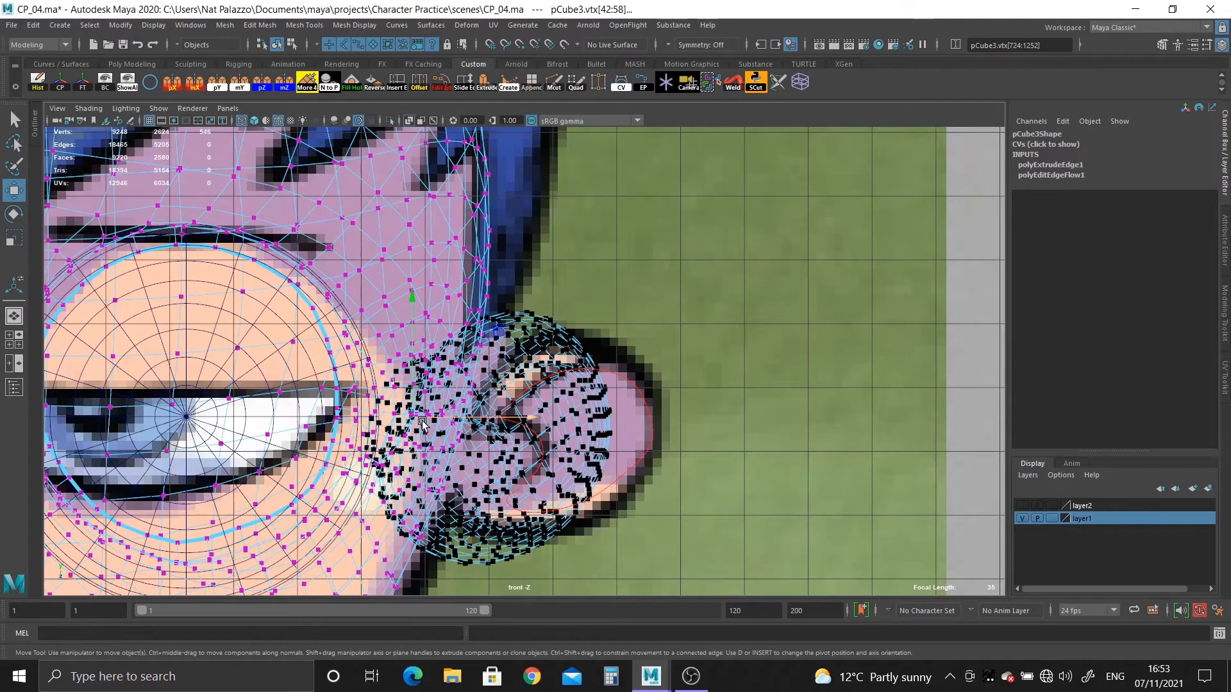
pyautogui.moveTo(427, 421); pyautogui.dragTo(444, 424)
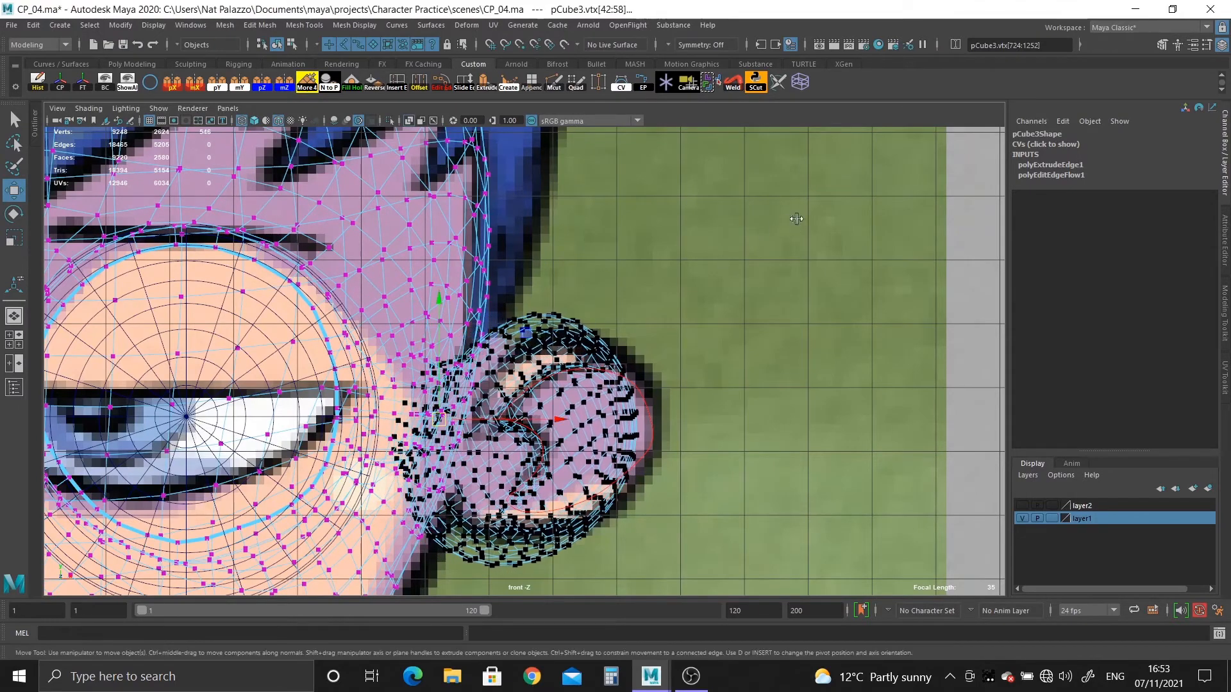
# Fine-tune the ear's position beside the head in the perspective view and undo the last rotation.
pyautogui.press('space')
pyautogui.press('space')
pyautogui.keyDown('alt'); pyautogui.moveTo(779, 244); pyautogui.dragTo(733, 360); pyautogui.keyUp('alt')
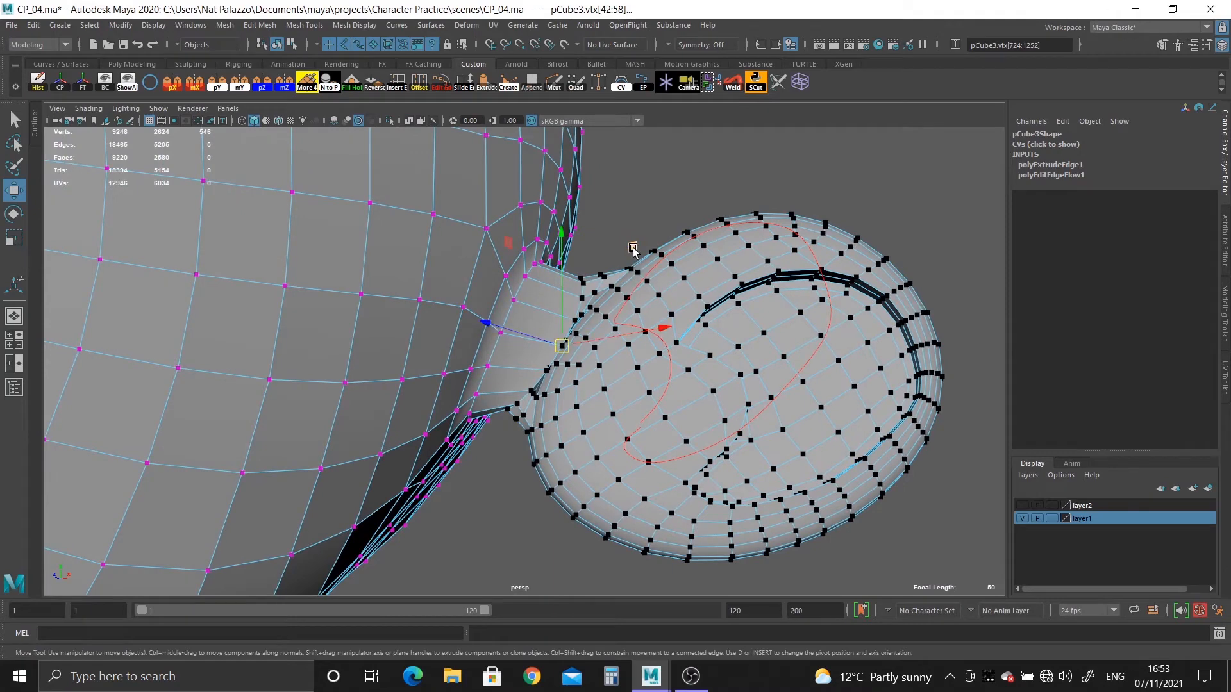
pyautogui.keyDown('alt'); pyautogui.moveTo(543, 301); pyautogui.dragTo(649, 493); pyautogui.keyUp('alt')
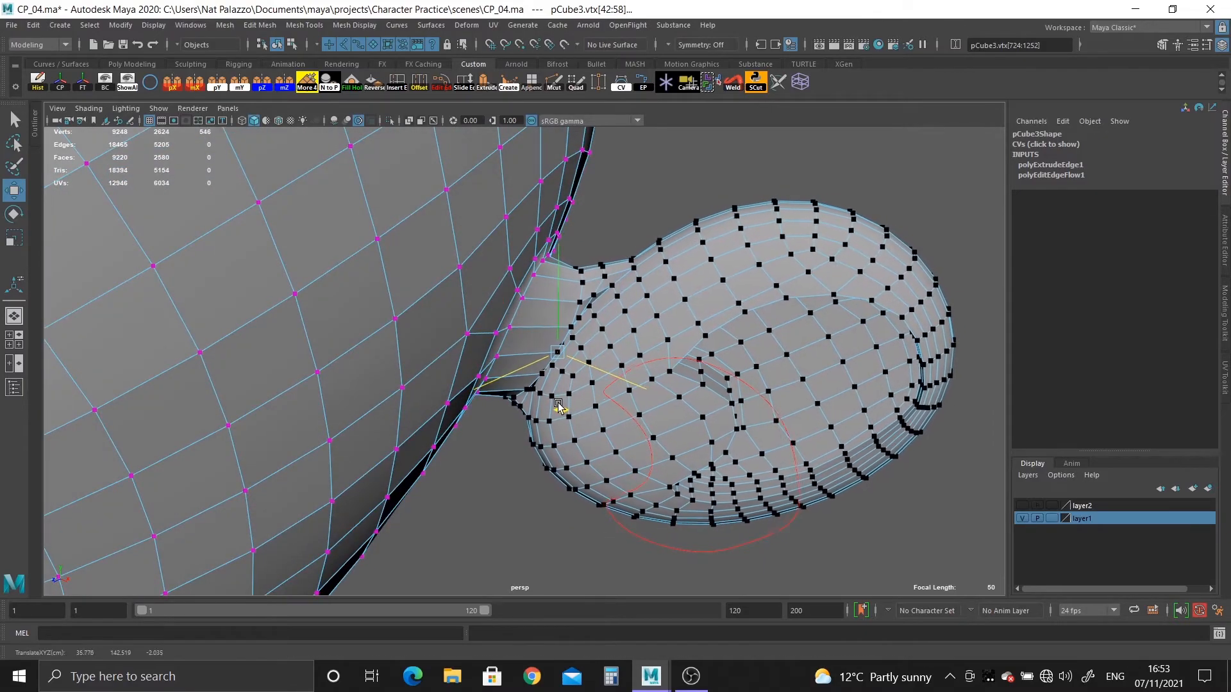
pyautogui.keyDown('alt'); pyautogui.moveTo(579, 418); pyautogui.dragTo(537, 466); pyautogui.keyUp('alt')
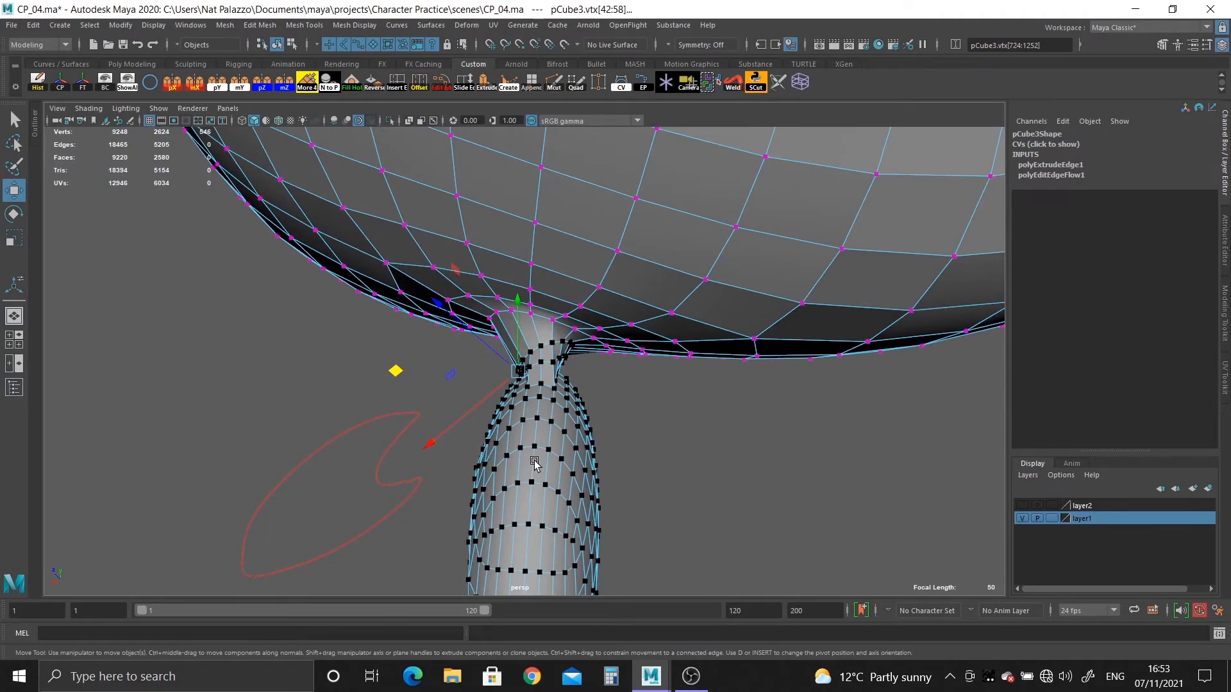
pyautogui.hotkey('ctrl', 'z')
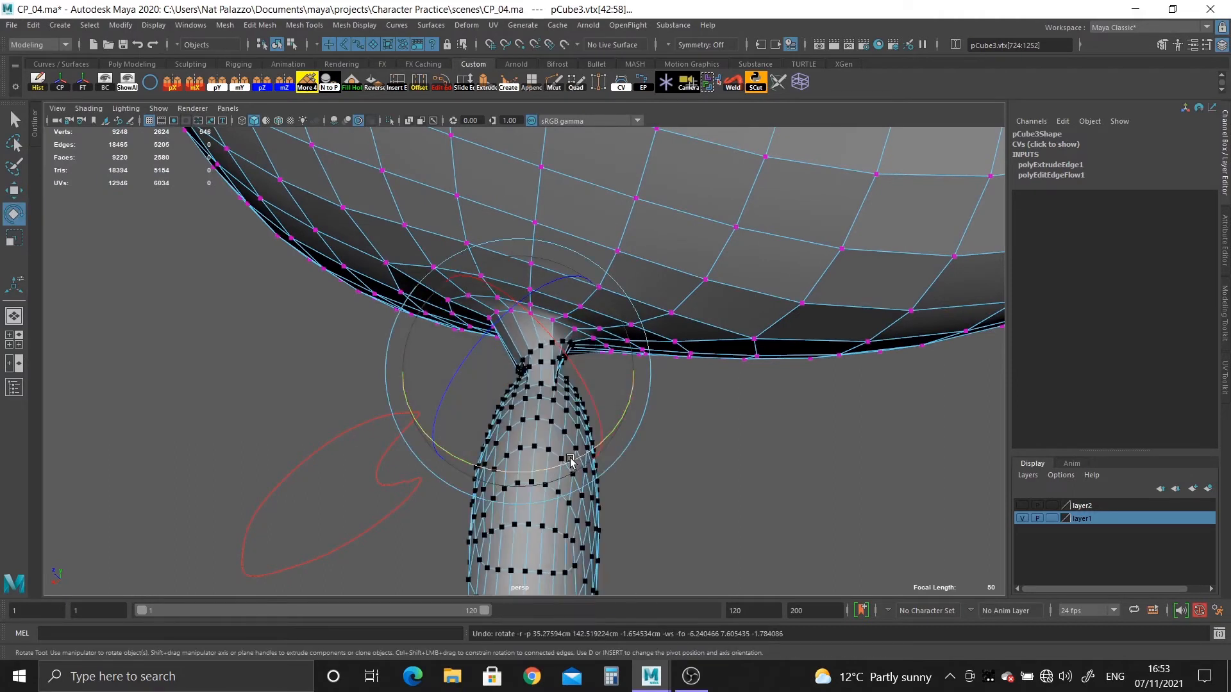
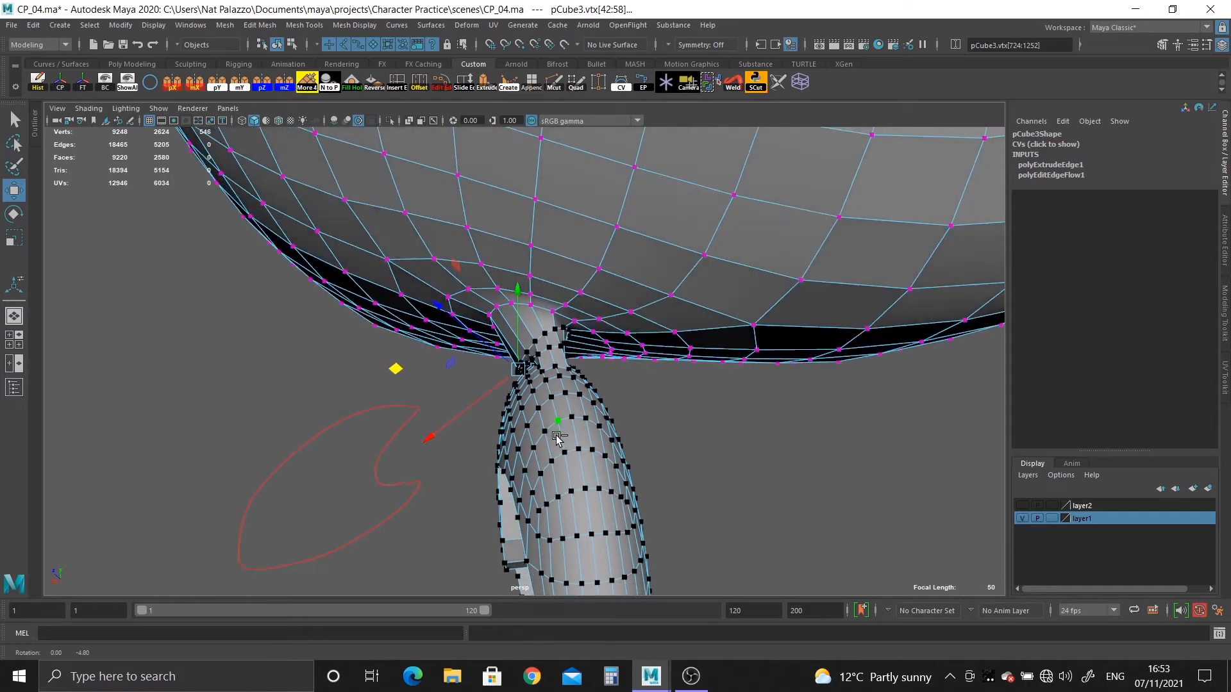
# Nudge the selected ear vertices slightly beside the head and leave vertex editing.
pyautogui.moveTo(393, 367); pyautogui.dragTo(385, 364)
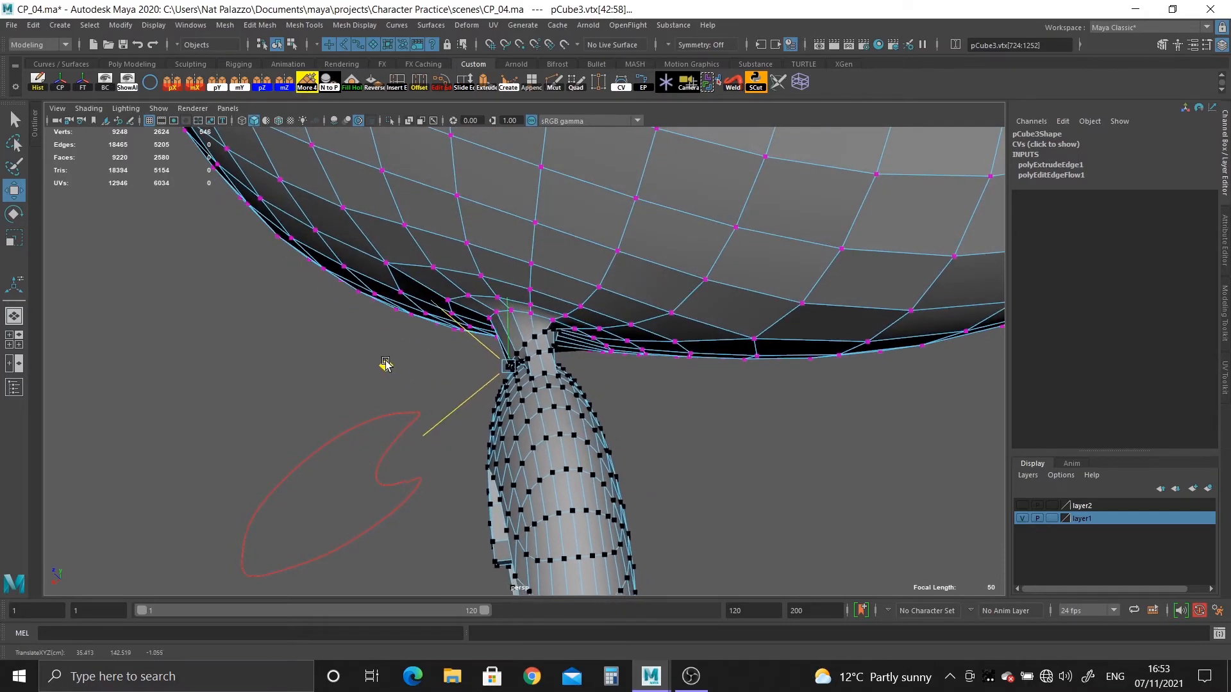
pyautogui.keyDown('alt'); pyautogui.moveTo(419, 259); pyautogui.dragTo(604, 374); pyautogui.keyUp('alt')
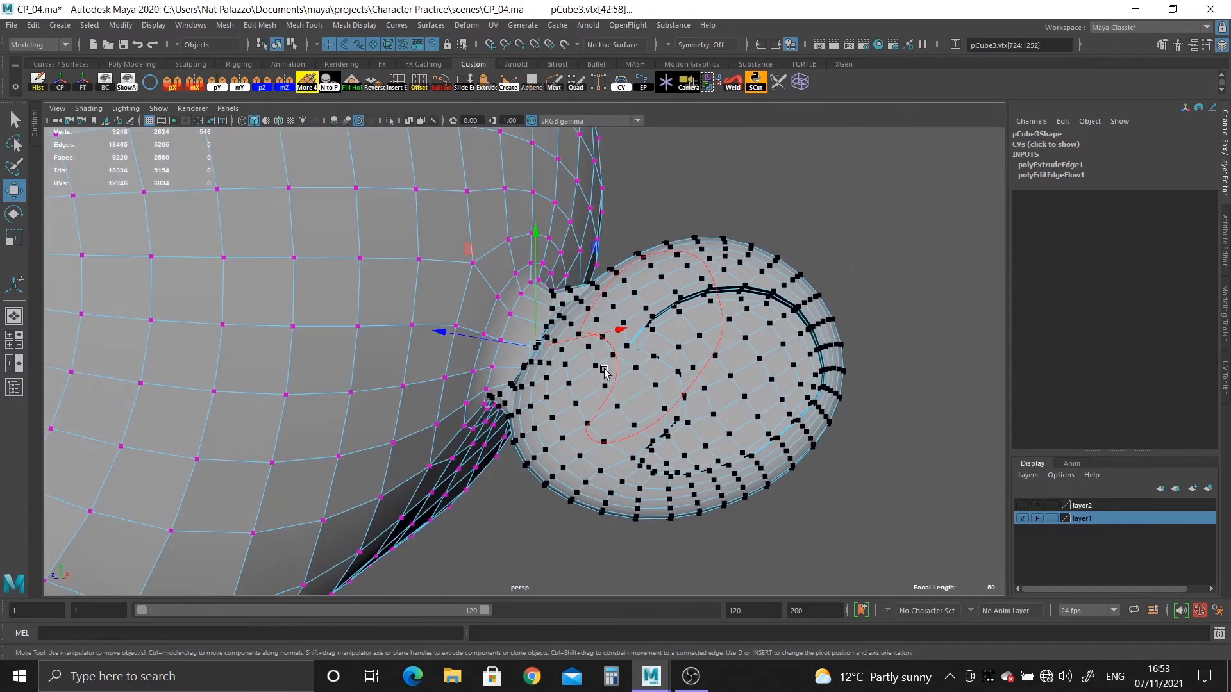
pyautogui.scroll(3, 590, 397)
pyautogui.moveTo(576, 420); pyautogui.dragTo(655, 293, button='right')
pyautogui.keyDown('alt'); pyautogui.moveTo(574, 410); pyautogui.dragTo(598, 483); pyautogui.keyUp('alt')
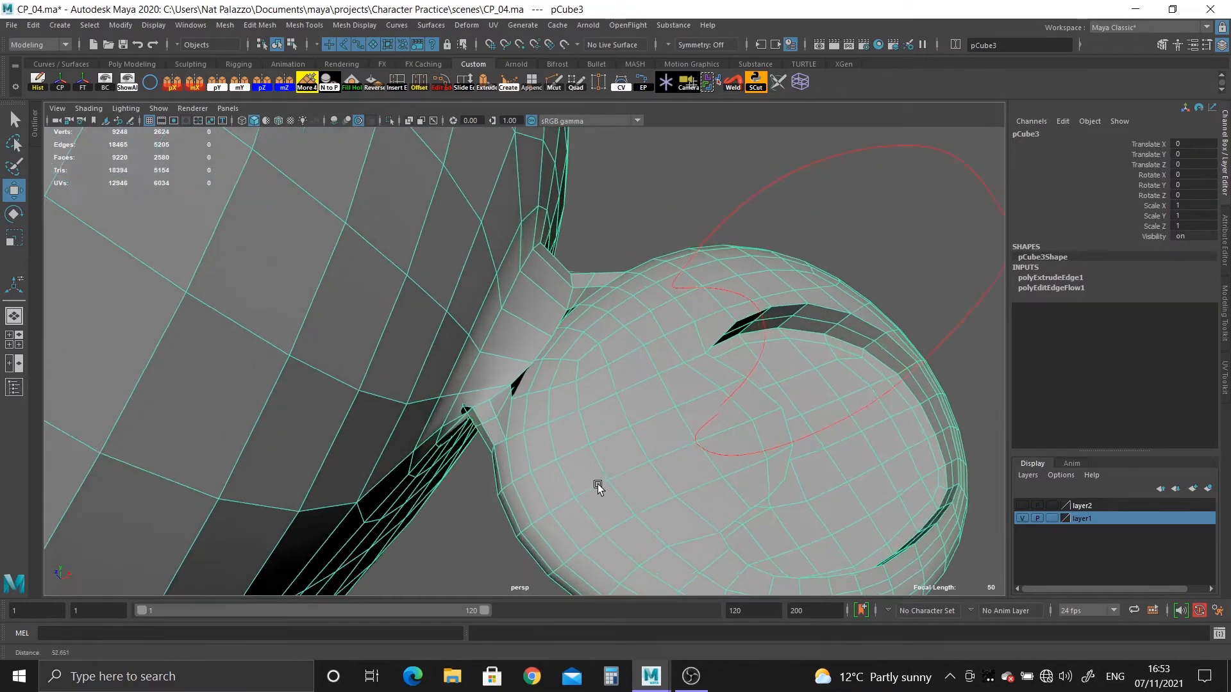
# Select the edge loop around the neck joining the ear to the head and apply Edit Edge Flow.
pyautogui.scroll(3, 593, 474)
pyautogui.moveTo(532, 379); pyautogui.dragTo(529, 301, button='right')
pyautogui.doubleClick(518, 379)
pyautogui.moveTo(542, 424)
pyautogui.keyDown('alt'); pyautogui.mouseDown()
pyautogui.moveTo(533, 339)
pyautogui.moveTo(602, 351)
pyautogui.moveTo(555, 397)
pyautogui.moveTo(555, 437)
pyautogui.mouseUp(); pyautogui.keyUp('alt')
pyautogui.click(440, 90)
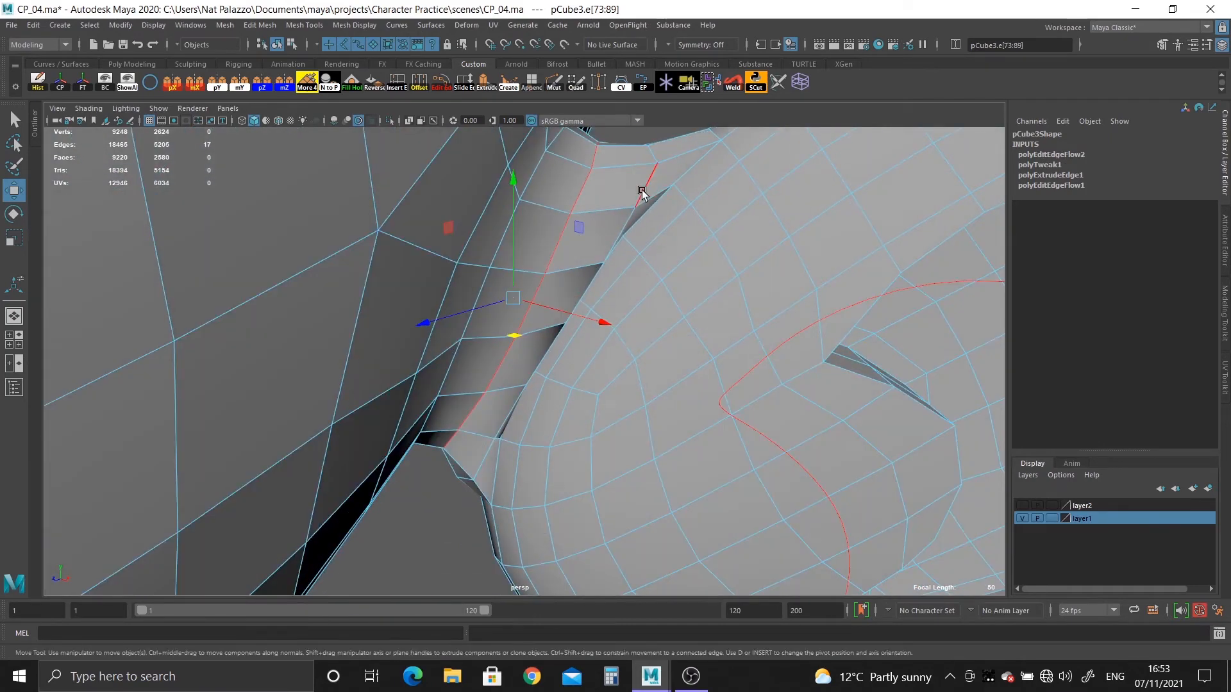
# Apply Edit Edge Flow to the neighbouring edge loops around the ear's base, including the head-side loop.
pyautogui.press('g')
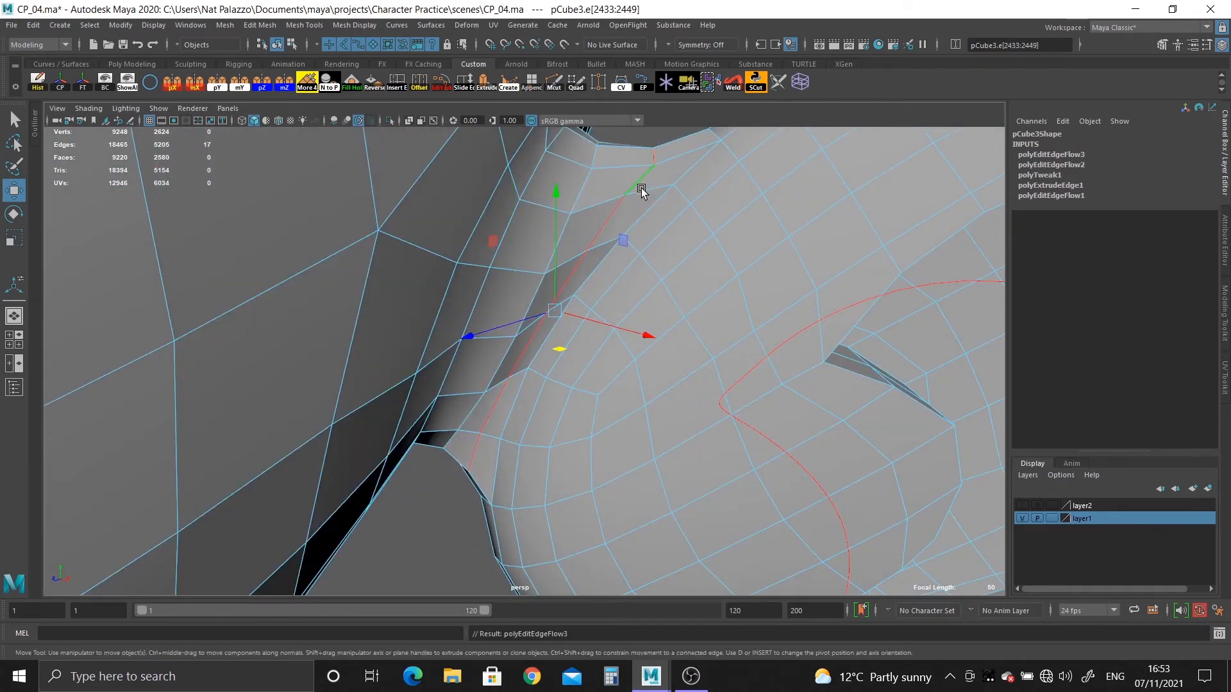
pyautogui.doubleClick(493, 373)
pyautogui.press('g')
pyautogui.keyDown('alt'); pyautogui.moveTo(493, 372); pyautogui.dragTo(571, 333); pyautogui.keyUp('alt')
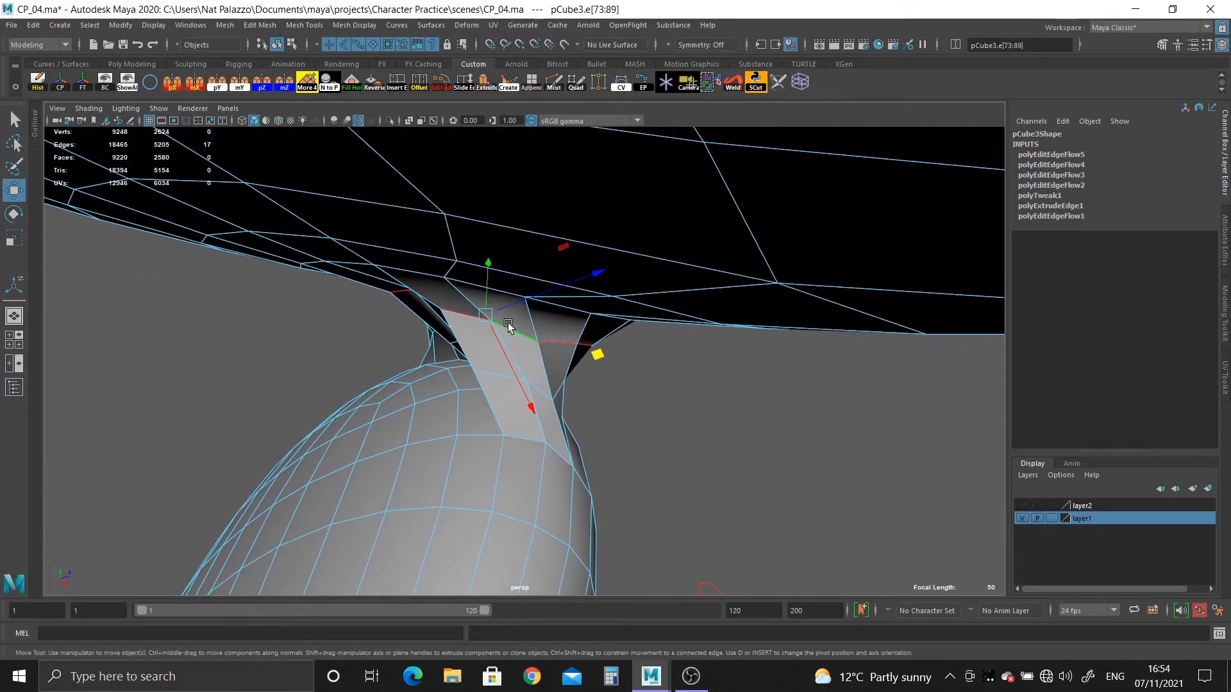
pyautogui.press('g')
pyautogui.keyDown('alt'); pyautogui.moveTo(475, 363); pyautogui.dragTo(537, 393); pyautogui.keyUp('alt')
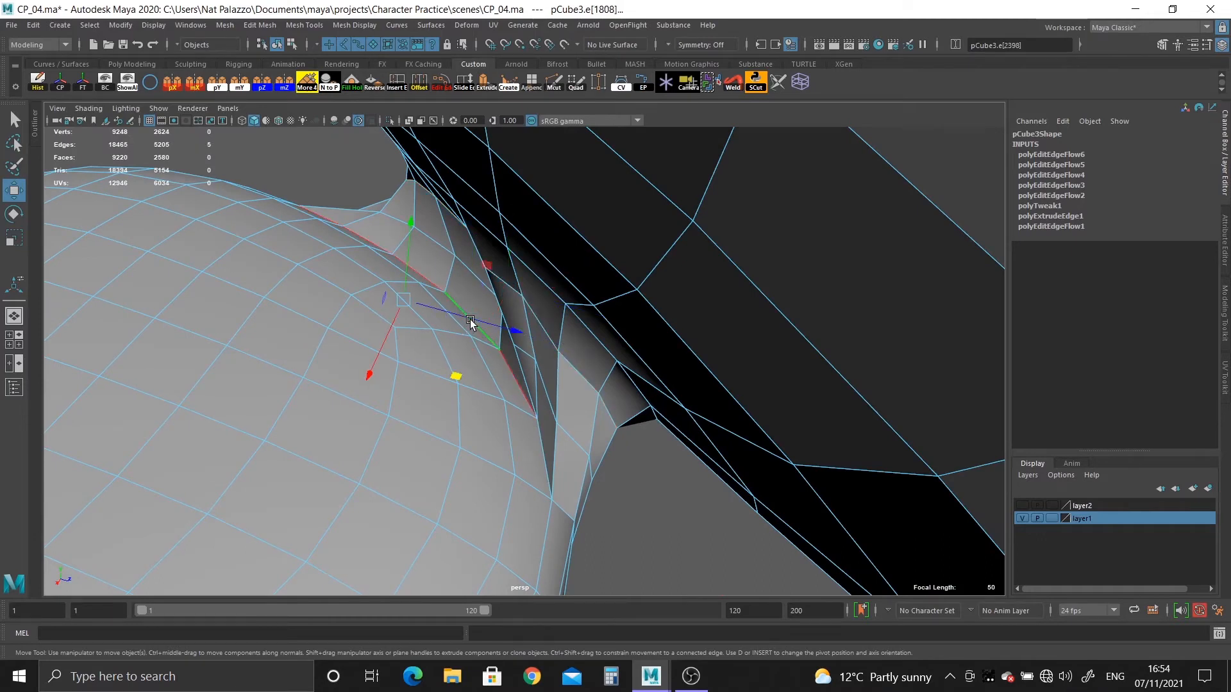
# Apply Edit Edge Flow to the partial loops and single edges in the crease behind the ear.
pyautogui.press('g')
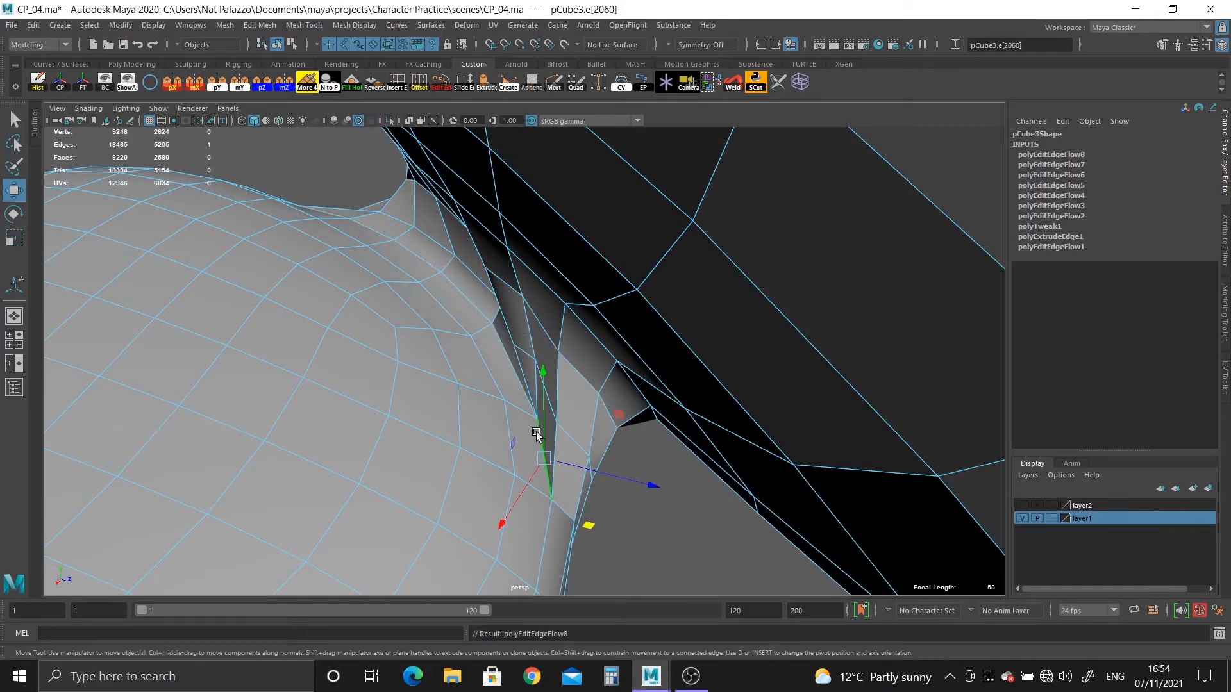
pyautogui.doubleClick(505, 359)
pyautogui.press('g')
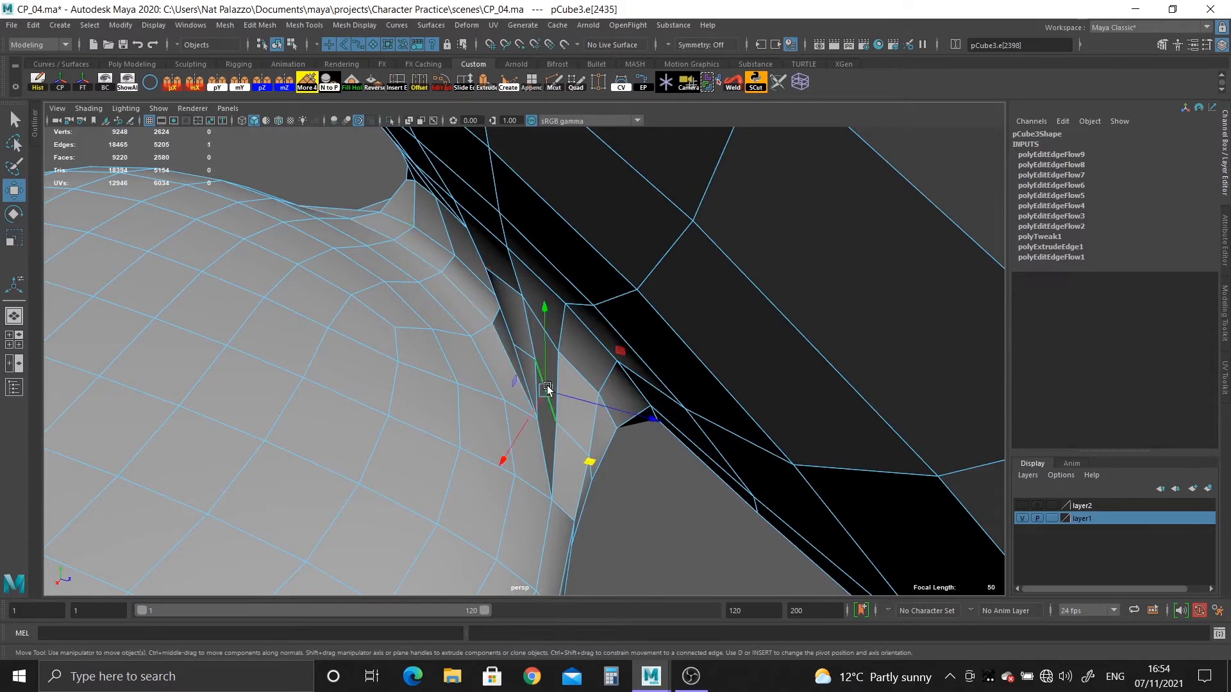
pyautogui.doubleClick(423, 259)
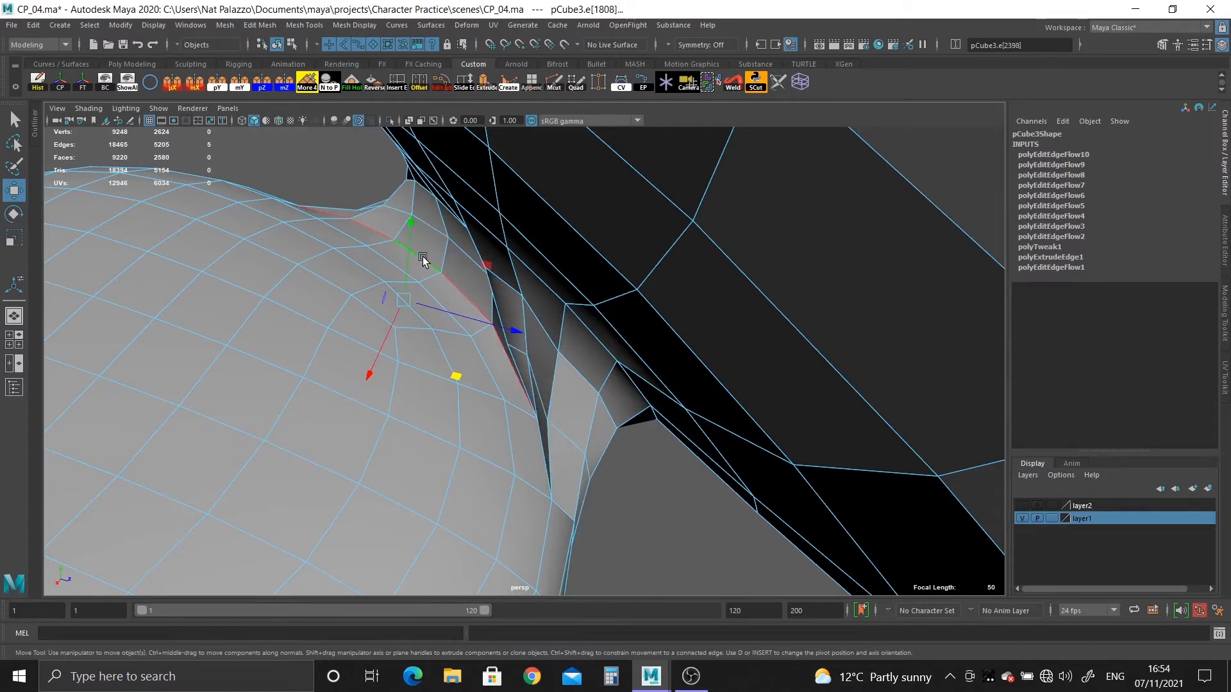
pyautogui.moveTo(550, 390)
pyautogui.keyDown('alt'); pyautogui.mouseDown()
pyautogui.moveTo(556, 335)
pyautogui.moveTo(530, 349)
pyautogui.moveTo(550, 402)
pyautogui.mouseUp(); pyautogui.keyUp('alt')
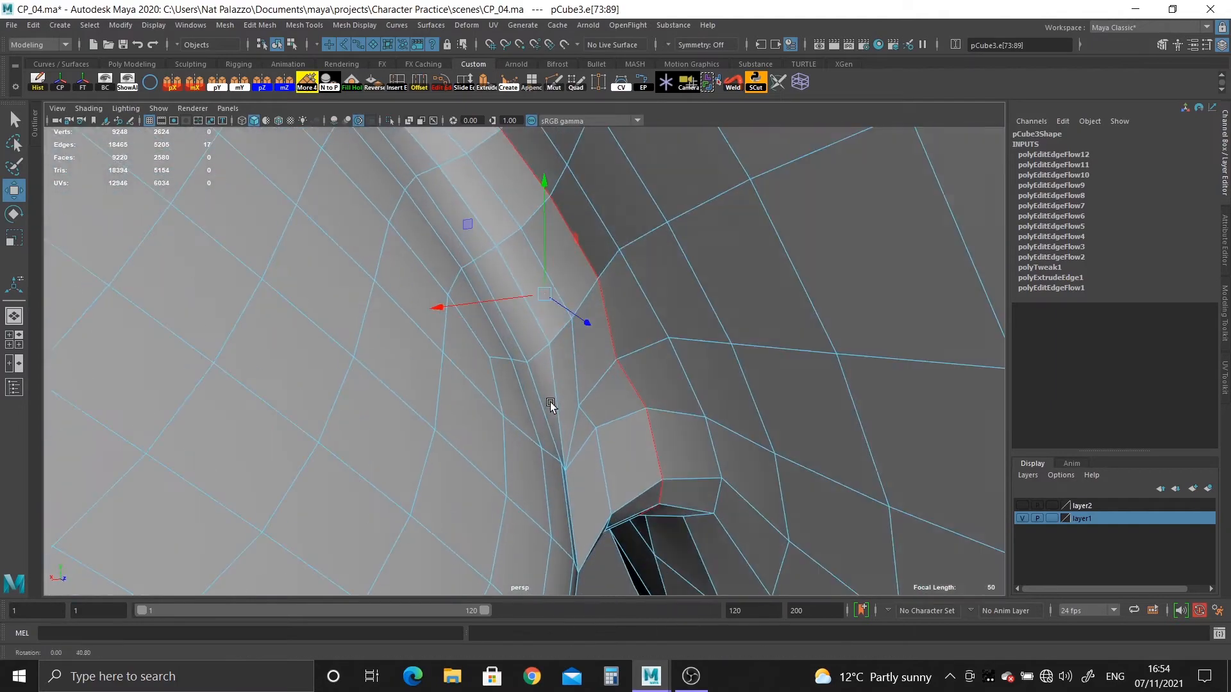
# Examine the join between ear and head from several angles, looking for uneven edges.
pyautogui.keyDown('alt'); pyautogui.moveTo(625, 378); pyautogui.dragTo(499, 346); pyautogui.keyUp('alt')
pyautogui.rightClick(506, 232)
pyautogui.moveTo(507, 232); pyautogui.dragTo(541, 204, button='right')
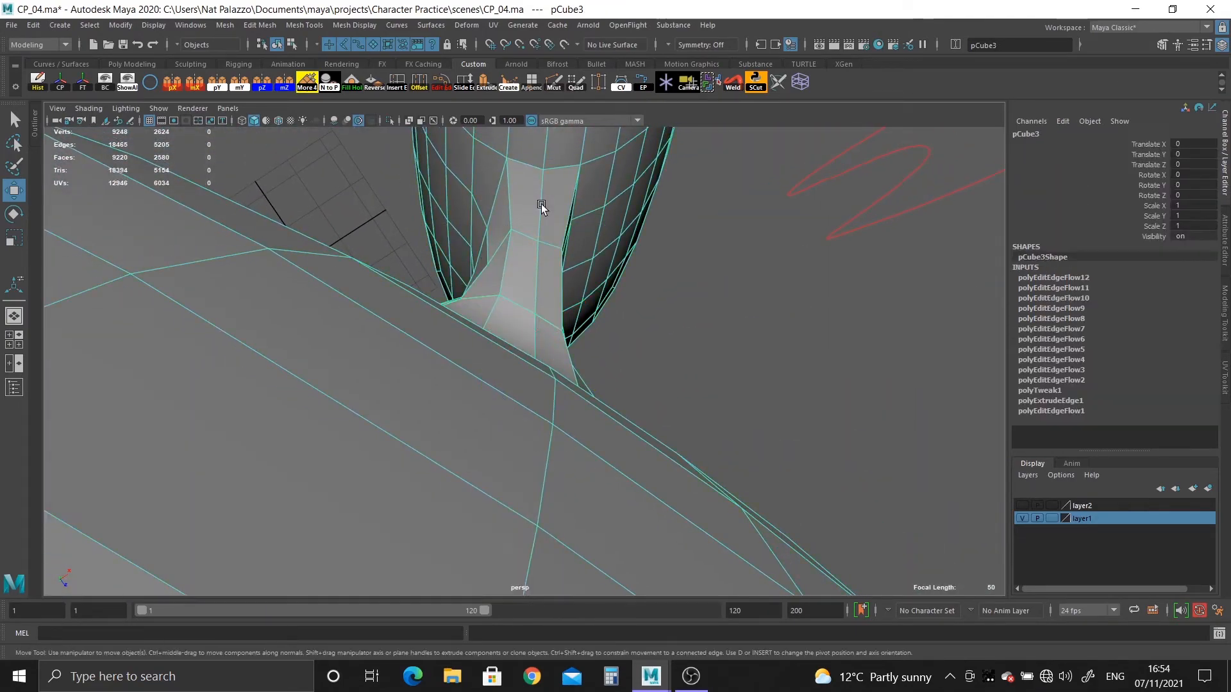
pyautogui.keyDown('alt'); pyautogui.moveTo(541, 203); pyautogui.dragTo(593, 558); pyautogui.keyUp('alt')
pyautogui.click(314, 379)
pyautogui.keyDown('alt'); pyautogui.moveTo(314, 379); pyautogui.dragTo(425, 428); pyautogui.keyUp('alt')
pyautogui.press('1')
pyautogui.keyDown('alt'); pyautogui.moveTo(425, 428); pyautogui.dragTo(386, 364, button='right'); pyautogui.keyUp('alt')
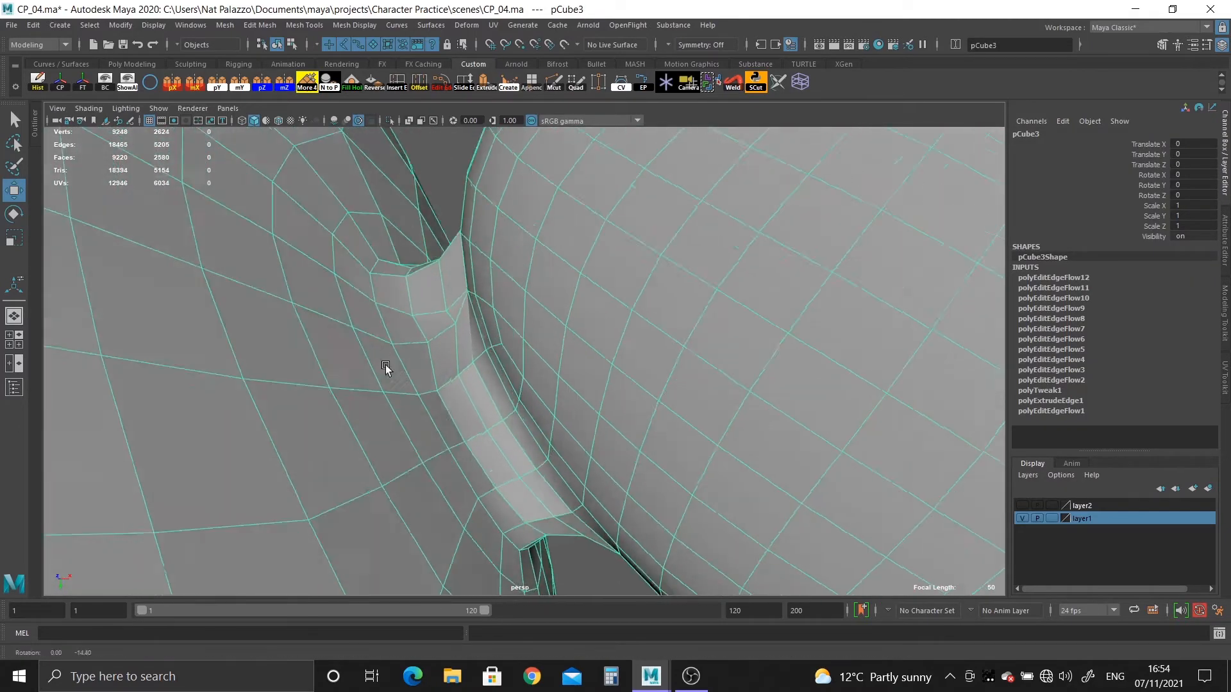
pyautogui.keyDown('alt'); pyautogui.moveTo(386, 364); pyautogui.dragTo(395, 328); pyautogui.keyUp('alt')
pyautogui.keyDown('alt'); pyautogui.moveTo(395, 328); pyautogui.dragTo(505, 479, button='right'); pyautogui.keyUp('alt')
pyautogui.moveTo(505, 479)
pyautogui.keyDown('alt'); pyautogui.mouseDown()
pyautogui.moveTo(503, 410)
pyautogui.moveTo(425, 344)
pyautogui.moveTo(461, 310)
pyautogui.moveTo(497, 321)
pyautogui.moveTo(496, 239)
pyautogui.moveTo(501, 407)
pyautogui.moveTo(543, 436)
pyautogui.moveTo(539, 418)
pyautogui.moveTo(416, 340)
pyautogui.mouseUp(); pyautogui.keyUp('alt')
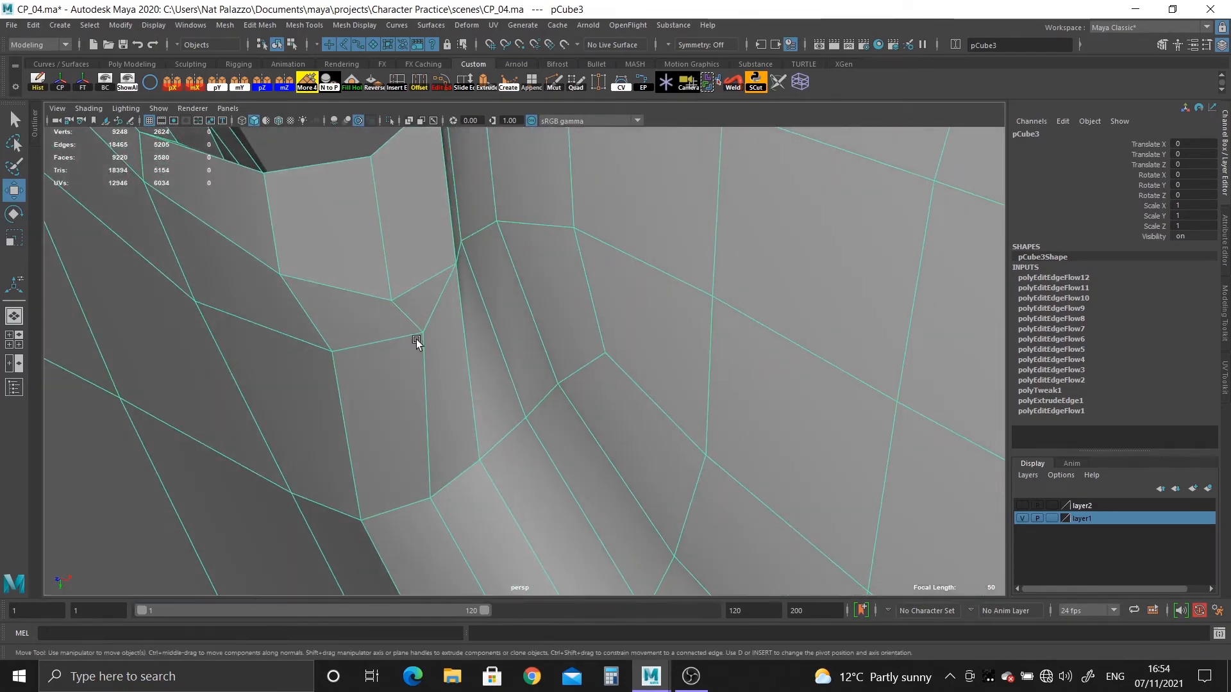
# Select the uppermost edge loop crossing the ear joint from the head and even it out with Edit Edge Flow.
pyautogui.moveTo(371, 292); pyautogui.dragTo(366, 218, button='right')
pyautogui.keyDown('alt'); pyautogui.moveTo(356, 294); pyautogui.dragTo(189, 241, button='right'); pyautogui.keyUp('alt')
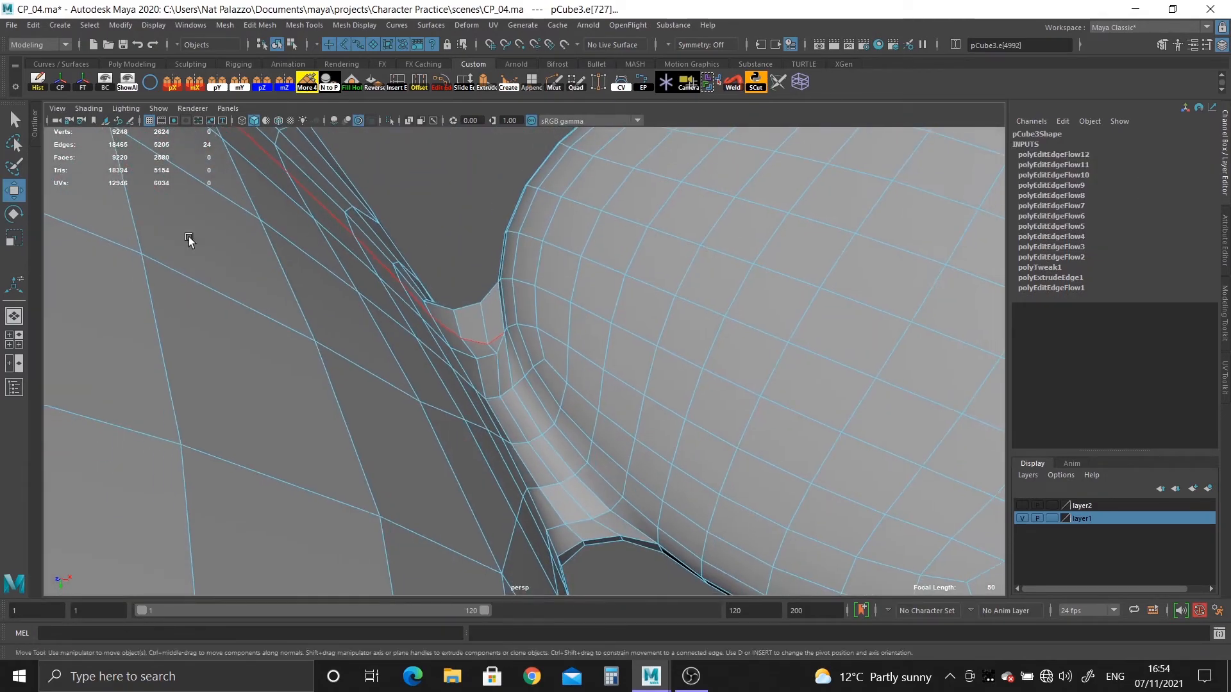
pyautogui.keyDown('alt'); pyautogui.moveTo(190, 240); pyautogui.dragTo(312, 369); pyautogui.keyUp('alt')
pyautogui.keyDown('alt'); pyautogui.moveTo(313, 369); pyautogui.dragTo(162, 240, button='right'); pyautogui.keyUp('alt')
pyautogui.keyDown('alt'); pyautogui.moveTo(161, 240); pyautogui.dragTo(276, 385); pyautogui.keyUp('alt')
pyautogui.keyDown('alt'); pyautogui.moveTo(526, 434); pyautogui.dragTo(514, 386); pyautogui.keyUp('alt')
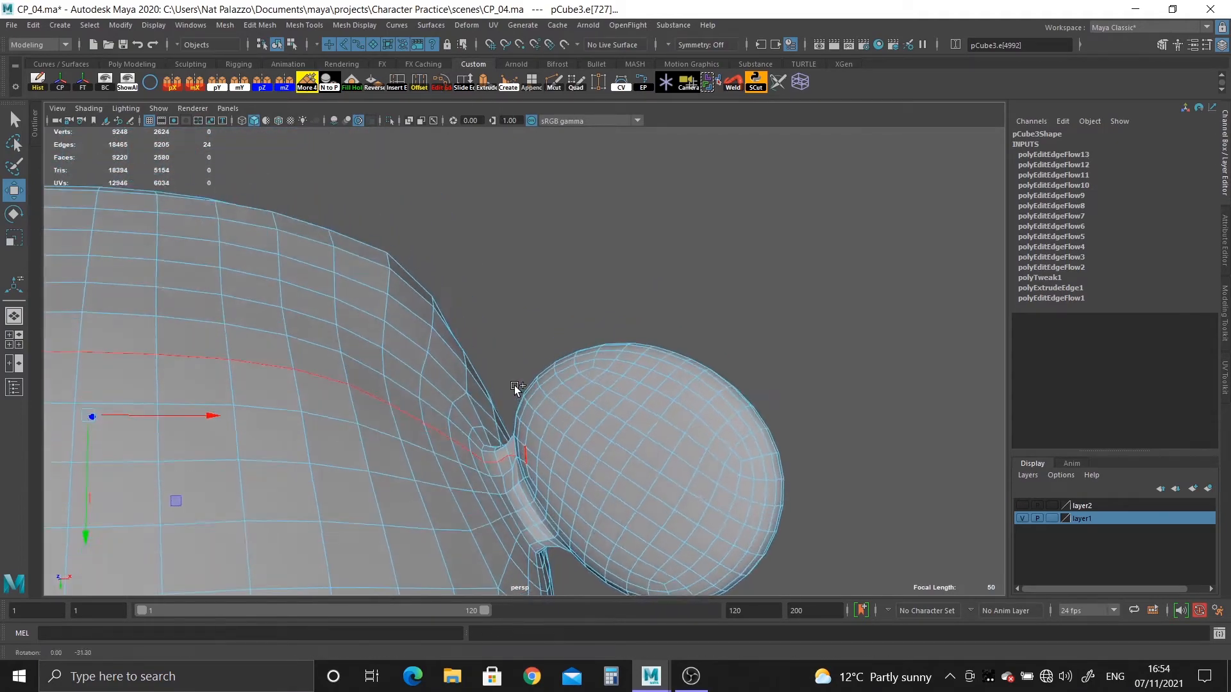
pyautogui.keyDown('alt'); pyautogui.moveTo(514, 386); pyautogui.dragTo(540, 525, button='right'); pyautogui.keyUp('alt')
pyautogui.keyDown('alt'); pyautogui.moveTo(540, 526); pyautogui.dragTo(538, 378, button='middle'); pyautogui.keyUp('alt')
pyautogui.keyDown('alt'); pyautogui.moveTo(538, 378); pyautogui.dragTo(567, 506, button='right'); pyautogui.keyUp('alt')
pyautogui.keyDown('alt'); pyautogui.moveTo(506, 475); pyautogui.dragTo(502, 389, button='middle'); pyautogui.keyUp('alt')
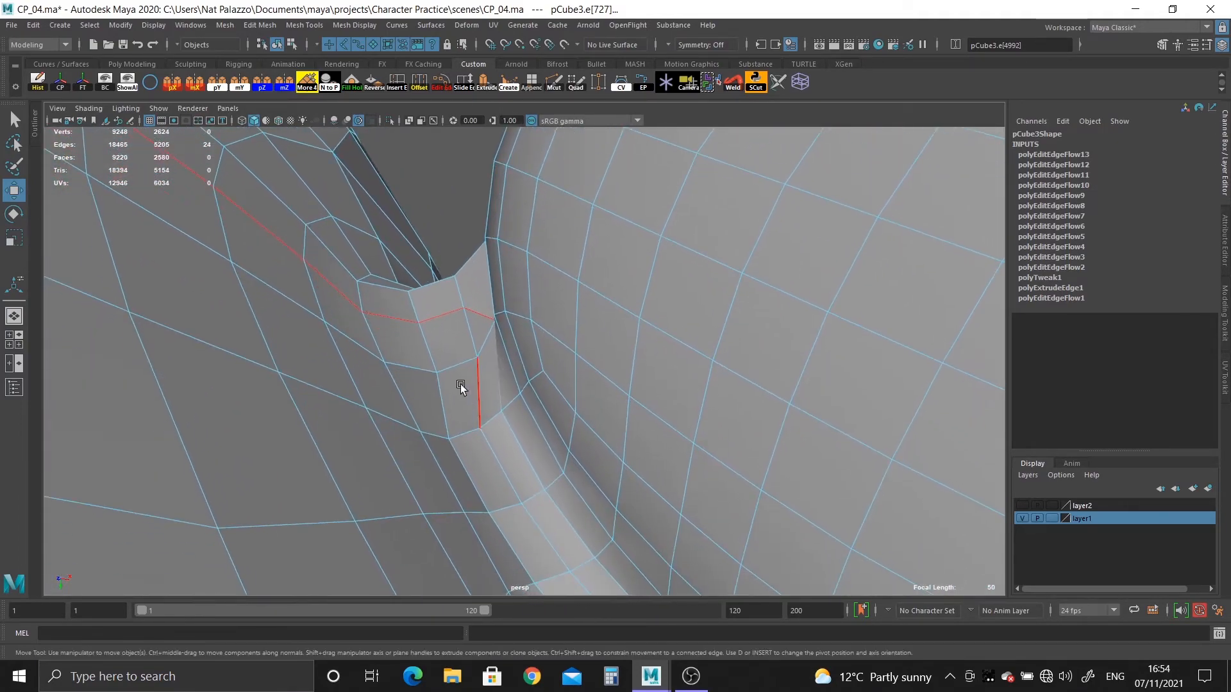
# Apply Edit Edge Flow to the successive edge loops crossing the ear joint, repeating it on the pinched one.
pyautogui.doubleClick(454, 367)
pyautogui.press('g')
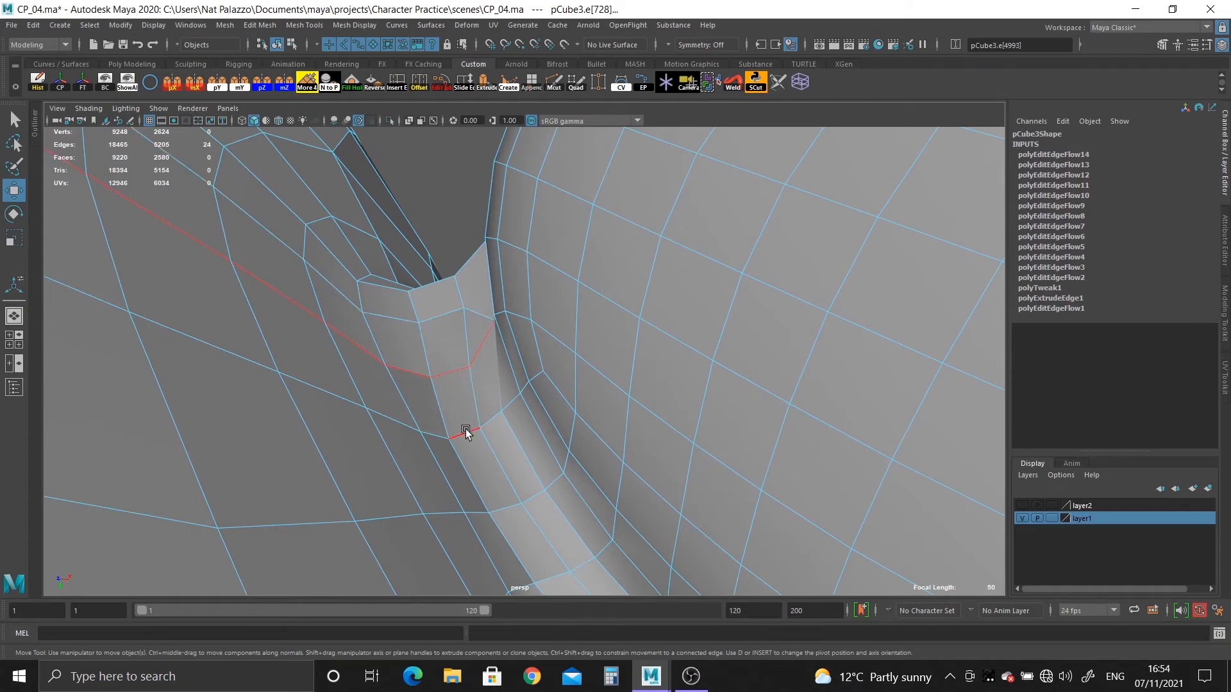
pyautogui.doubleClick(465, 429)
pyautogui.press('g')
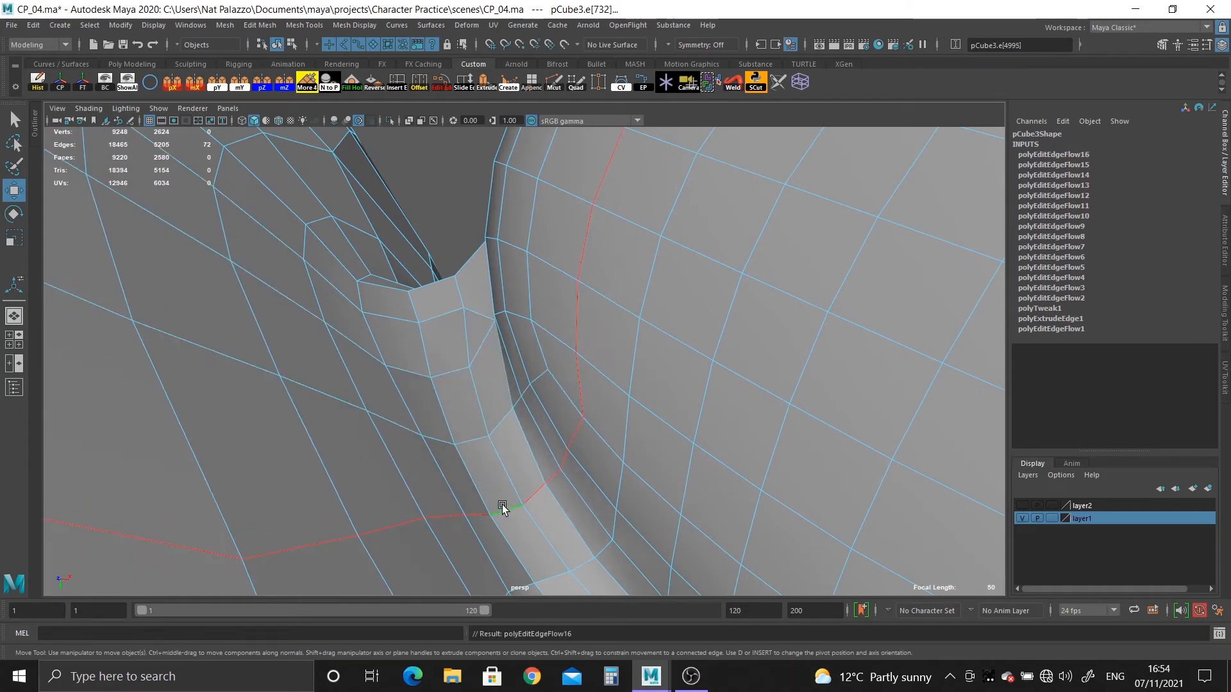
pyautogui.doubleClick(455, 371)
pyautogui.press('g')
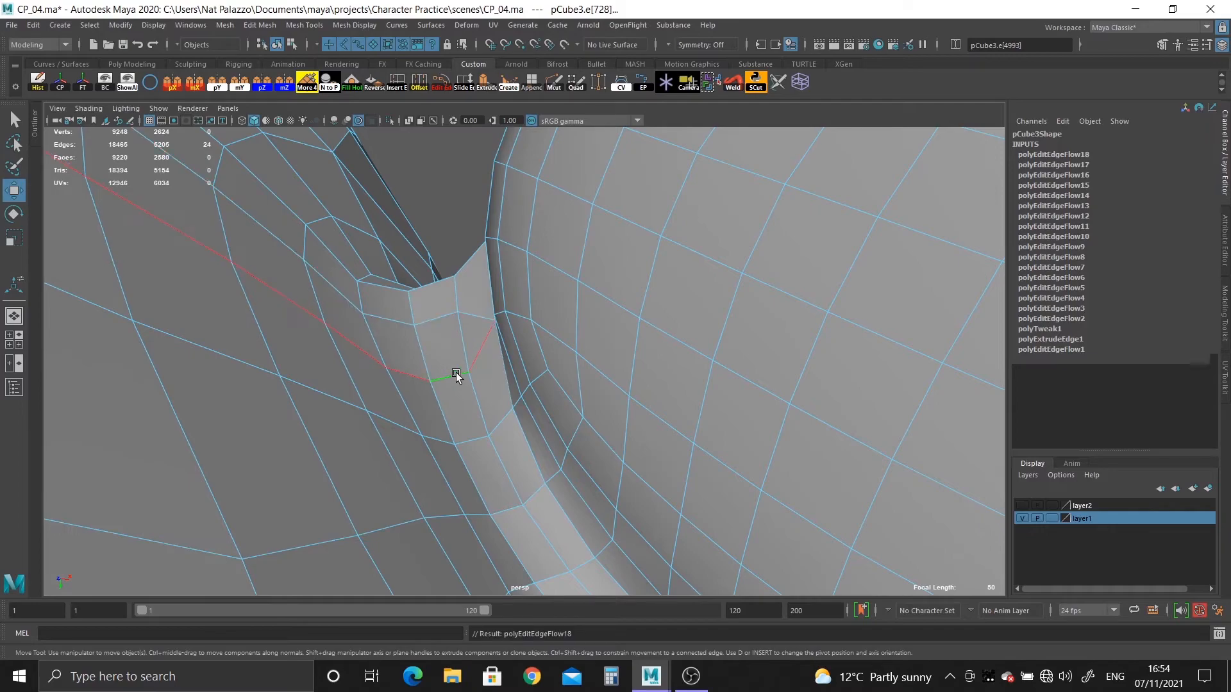
# Examine the ear joint from behind and in front with smooth mesh preview on, and return to the unsmoothed display.
pyautogui.keyDown('alt'); pyautogui.moveTo(458, 379); pyautogui.dragTo(548, 513); pyautogui.keyUp('alt')
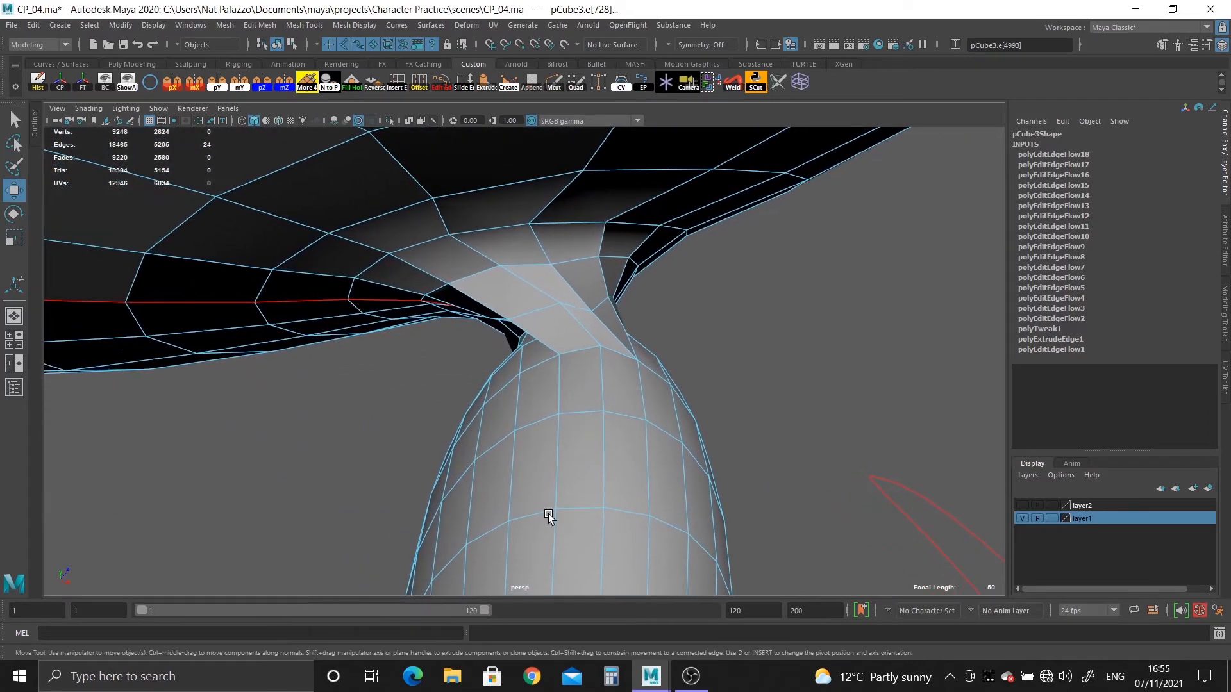
pyautogui.click(534, 252)
pyautogui.press('3')
pyautogui.moveTo(591, 266); pyautogui.dragTo(645, 221, button='right')
pyautogui.click(741, 444)
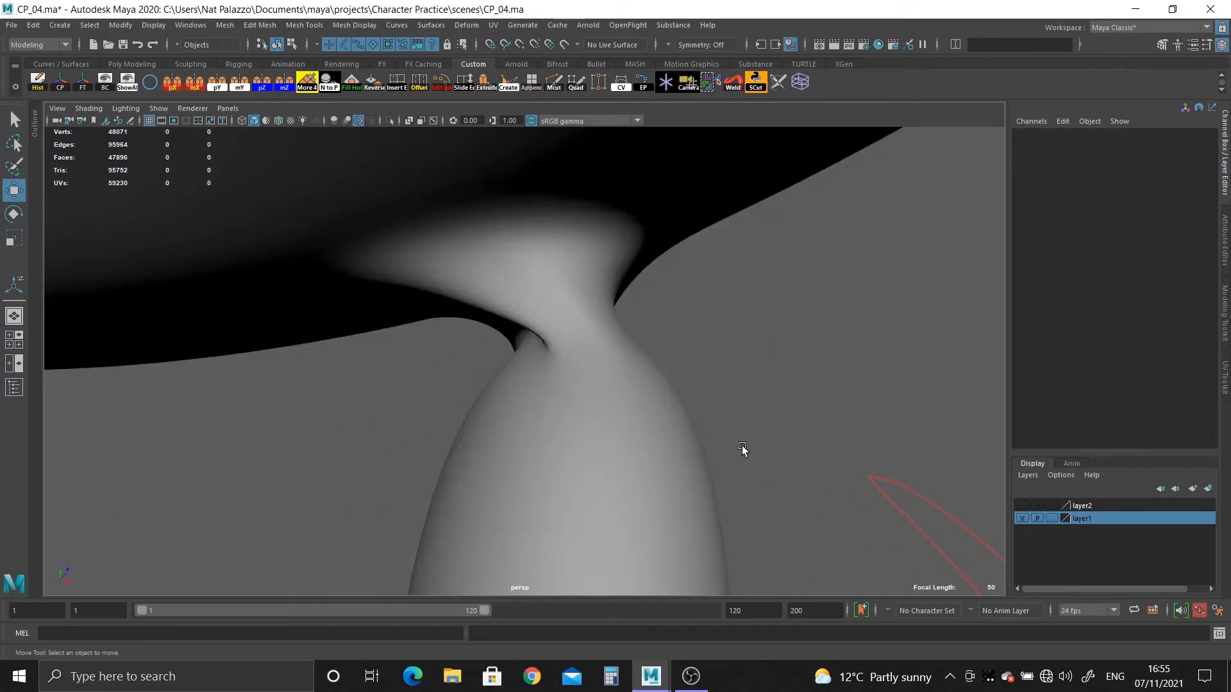
pyautogui.keyDown('alt'); pyautogui.moveTo(741, 445); pyautogui.dragTo(262, 235, button='right'); pyautogui.keyUp('alt')
pyautogui.keyDown('alt'); pyautogui.moveTo(263, 236); pyautogui.dragTo(437, 448); pyautogui.keyUp('alt')
pyautogui.keyDown('alt'); pyautogui.moveTo(437, 448); pyautogui.dragTo(669, 510, button='right'); pyautogui.keyUp('alt')
pyautogui.keyDown('alt'); pyautogui.moveTo(670, 510); pyautogui.dragTo(431, 398); pyautogui.keyUp('alt')
pyautogui.keyDown('alt'); pyautogui.moveTo(431, 398); pyautogui.dragTo(678, 471, button='right'); pyautogui.keyUp('alt')
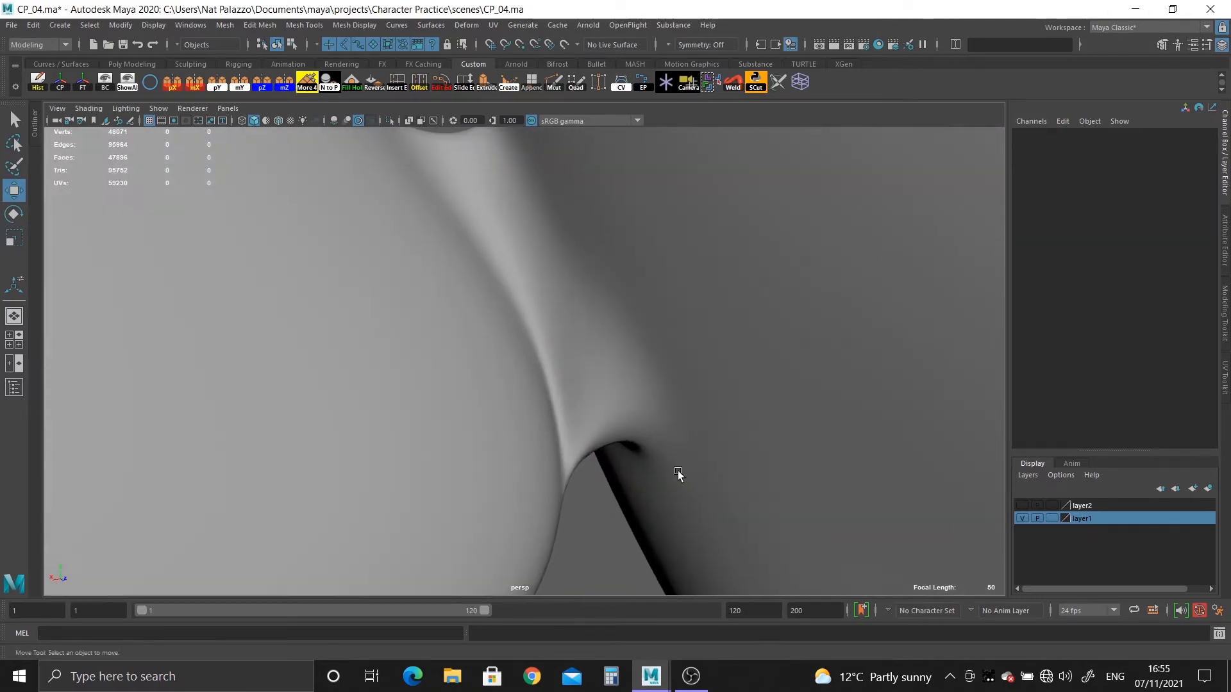
pyautogui.keyDown('alt'); pyautogui.moveTo(678, 471); pyautogui.dragTo(476, 523); pyautogui.keyUp('alt')
pyautogui.click(602, 391)
pyautogui.press('1')
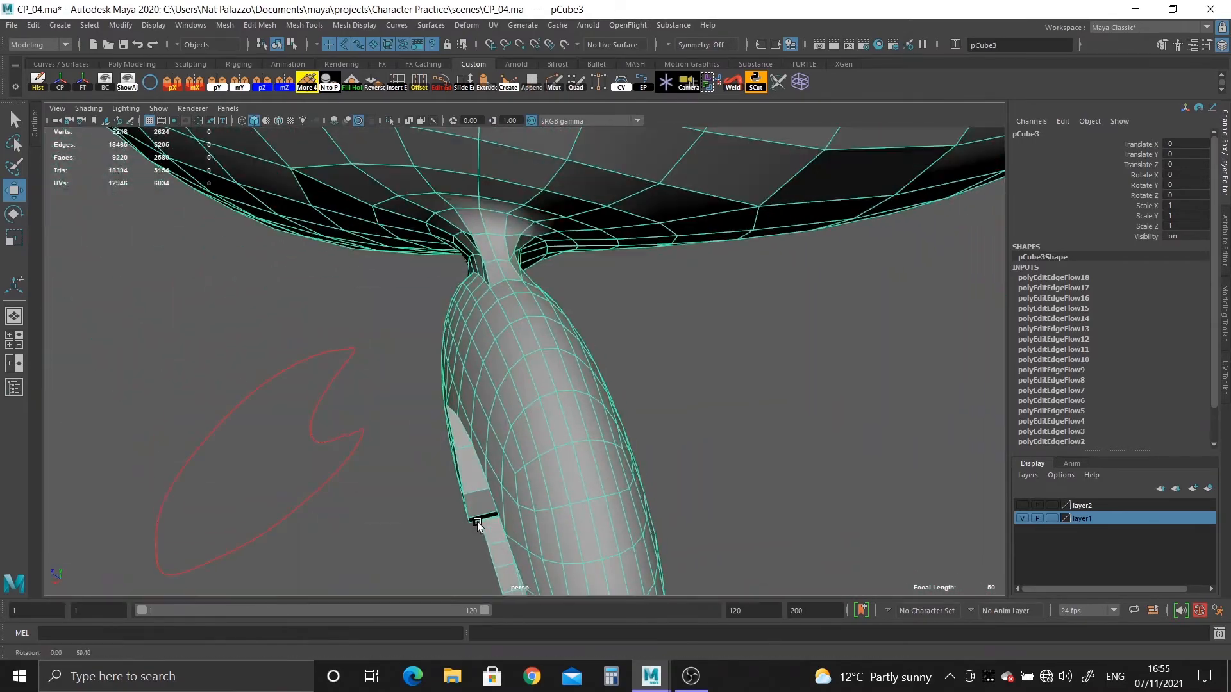
# Pick a vertex in the ear joint's crease and turn on soft selection with a small falloff.
pyautogui.keyDown('alt'); pyautogui.moveTo(476, 472); pyautogui.dragTo(348, 325); pyautogui.keyUp('alt')
pyautogui.press('F9')
pyautogui.click(353, 395)
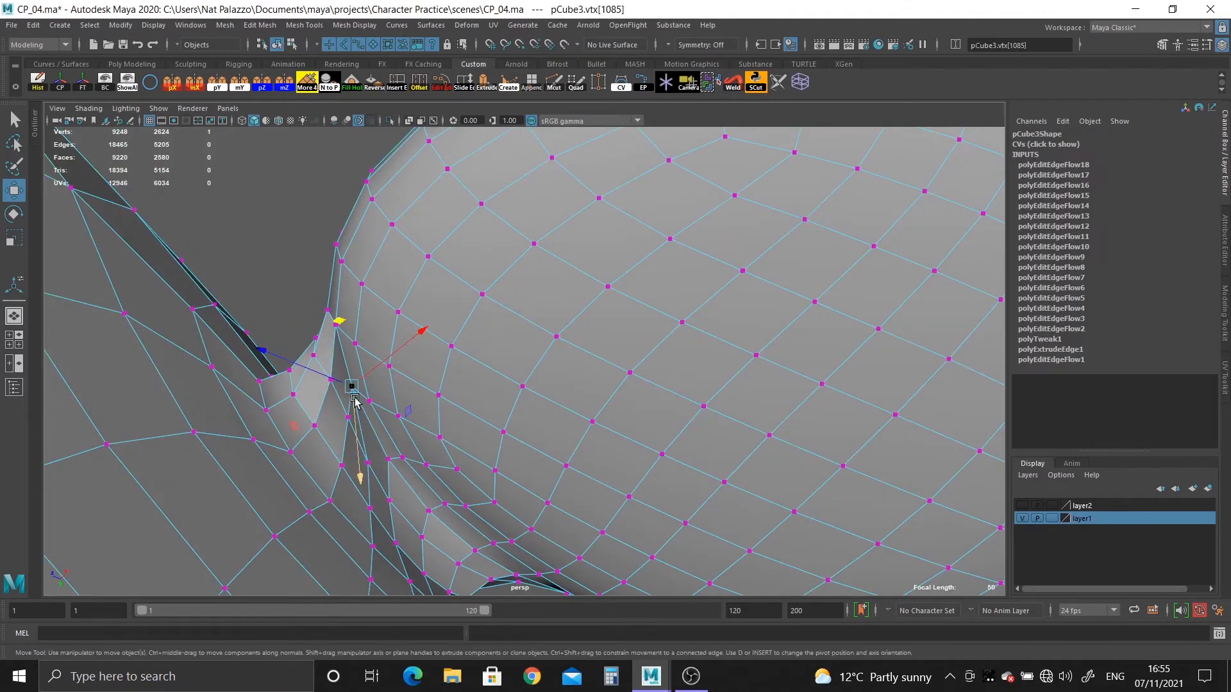
pyautogui.press('b')
pyautogui.moveTo(364, 398); pyautogui.dragTo(398, 503)
pyautogui.keyDown('alt'); pyautogui.moveTo(615, 447); pyautogui.dragTo(643, 330); pyautogui.keyUp('alt')
pyautogui.keyDown('alt'); pyautogui.moveTo(664, 393); pyautogui.dragTo(545, 293); pyautogui.keyUp('alt')
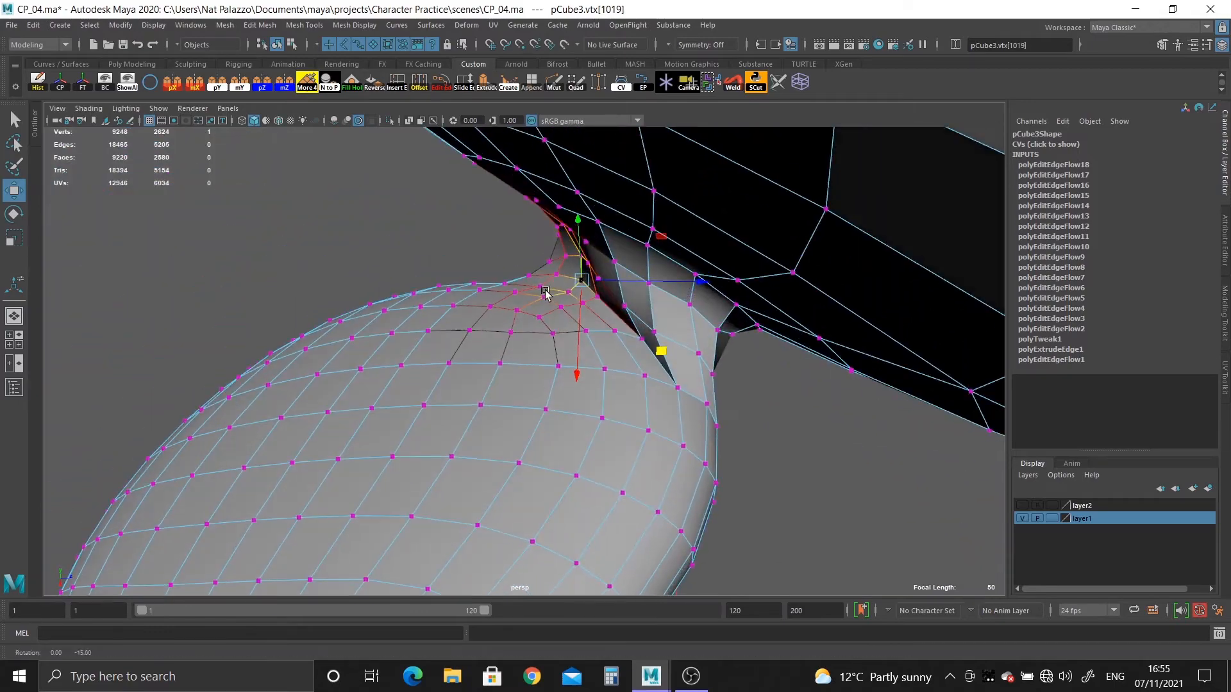
# Move the crease vertices behind the ear inward with soft selection to even out the ear's neck.
pyautogui.moveTo(651, 352); pyautogui.dragTo(642, 347, button='middle')
pyautogui.keyDown('alt'); pyautogui.moveTo(650, 410); pyautogui.dragTo(659, 327); pyautogui.keyUp('alt')
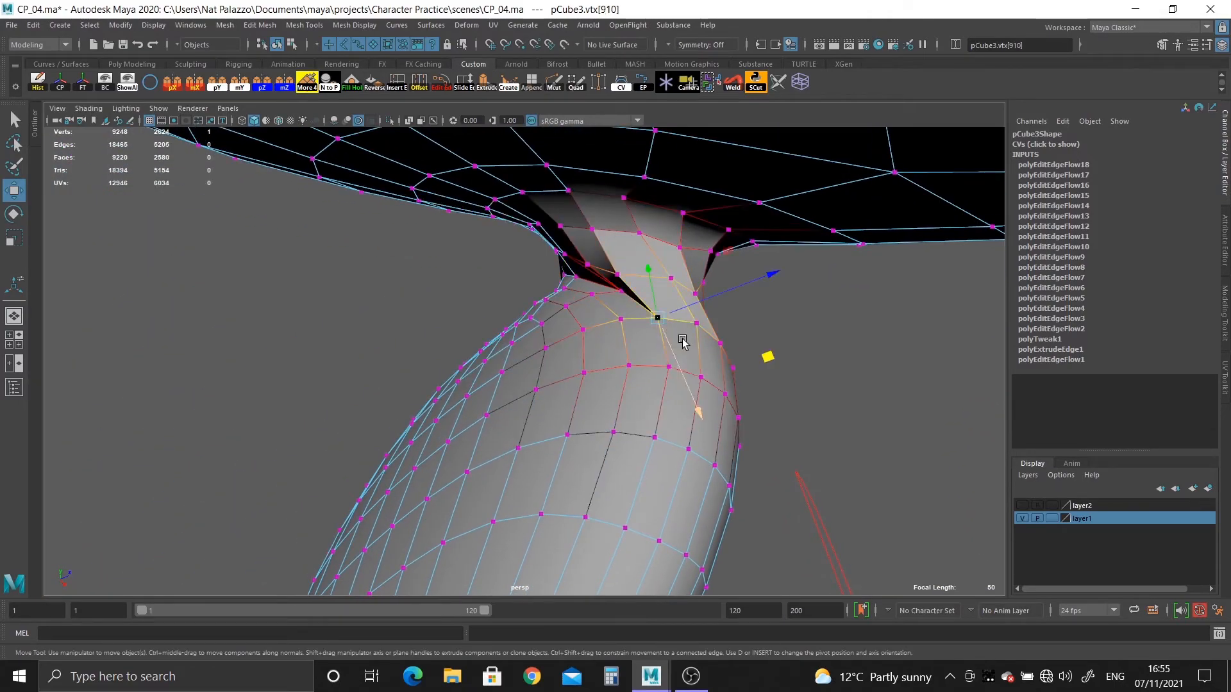
pyautogui.keyDown('alt'); pyautogui.moveTo(716, 345); pyautogui.dragTo(695, 328); pyautogui.keyUp('alt')
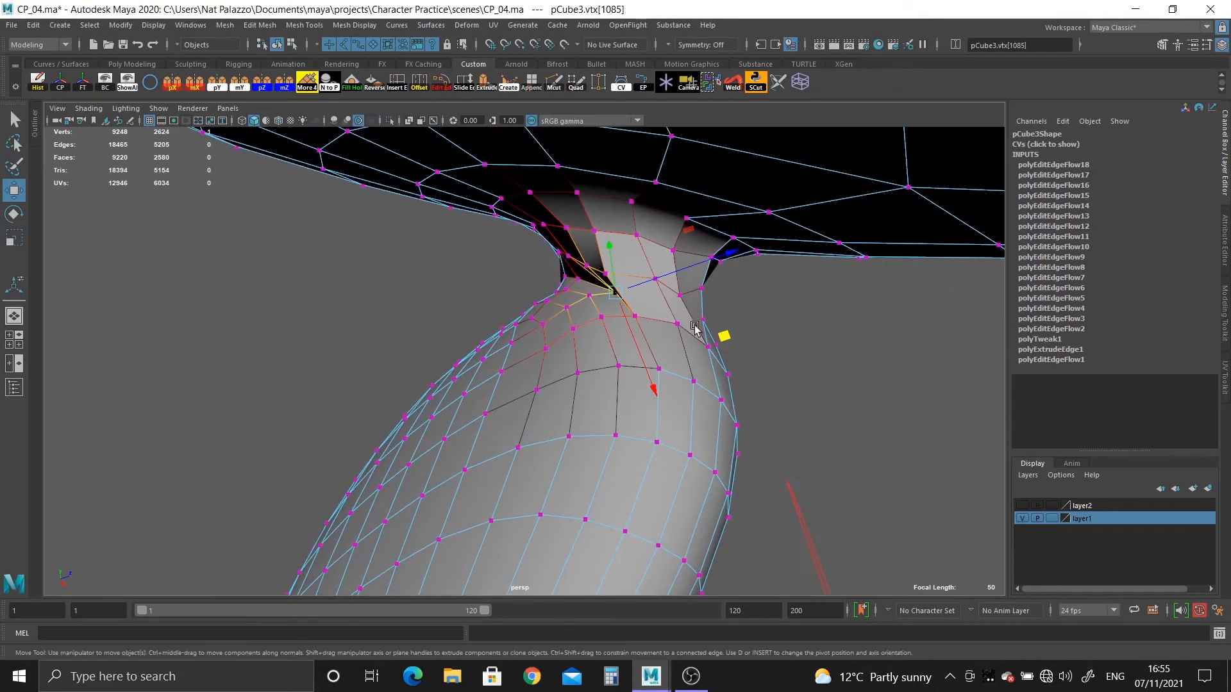
pyautogui.moveTo(722, 331); pyautogui.dragTo(692, 329, button='middle')
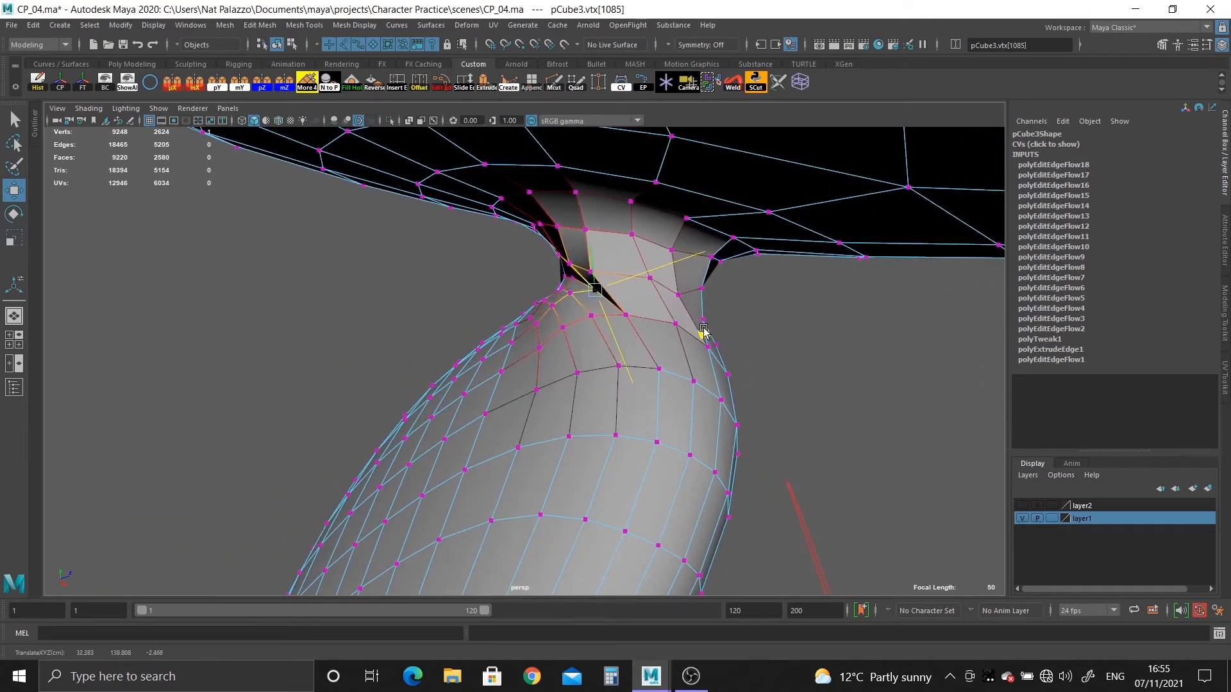
pyautogui.keyDown('alt'); pyautogui.moveTo(703, 330); pyautogui.dragTo(659, 338); pyautogui.keyUp('alt')
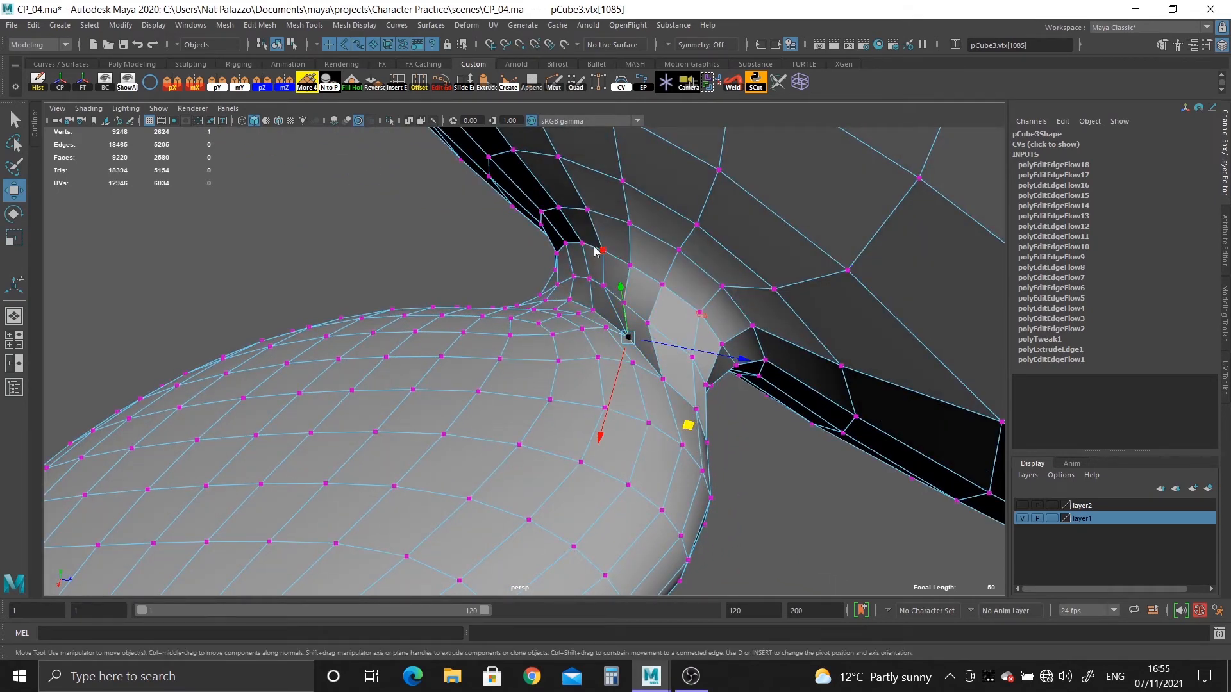
# Examine the adjusted crease behind the ear in smooth mesh preview with the model deselected.
pyautogui.moveTo(596, 251); pyautogui.dragTo(648, 222, button='right')
pyautogui.press('3')
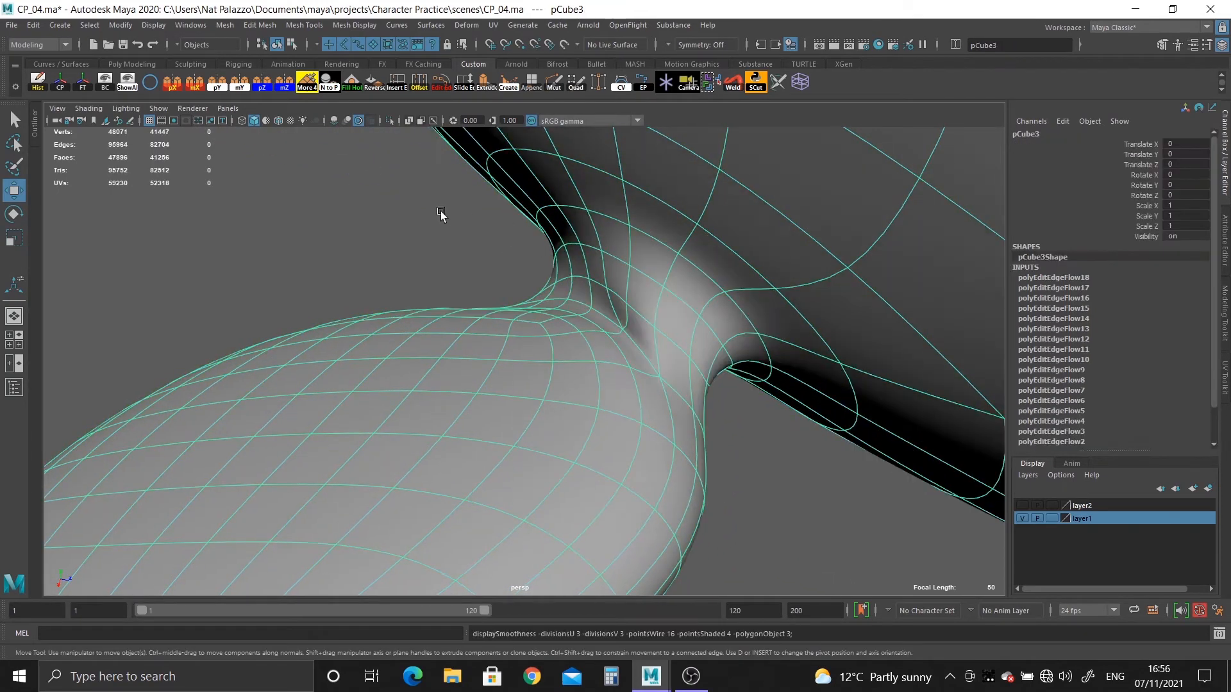
pyautogui.click(442, 216)
pyautogui.keyDown('alt'); pyautogui.moveTo(625, 314); pyautogui.dragTo(566, 324, button='right'); pyautogui.keyUp('alt')
pyautogui.moveTo(565, 324)
pyautogui.keyDown('alt'); pyautogui.mouseDown()
pyautogui.moveTo(533, 326)
pyautogui.moveTo(577, 340)
pyautogui.mouseUp(); pyautogui.keyUp('alt')
pyautogui.keyDown('alt'); pyautogui.moveTo(577, 340); pyautogui.dragTo(737, 471, button='right'); pyautogui.keyUp('alt')
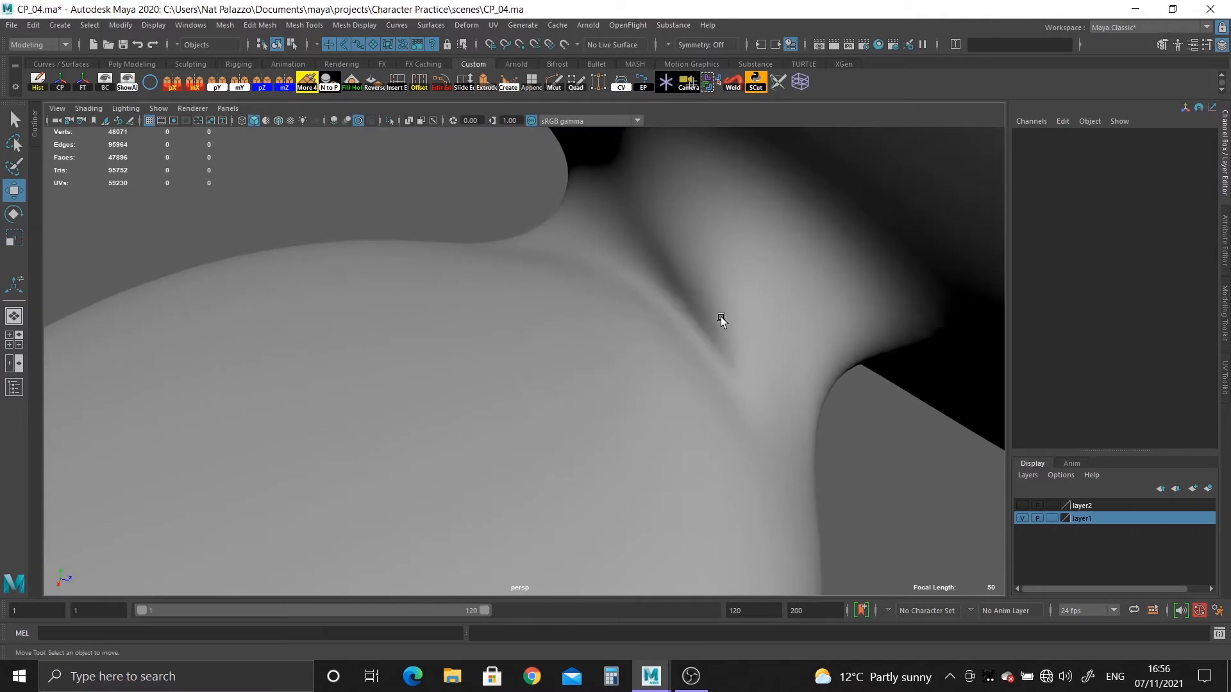
# Return to the unsmoothed mesh, delete the surplus edges in the crease behind the ear and select the adjoining edge loop.
pyautogui.click(721, 318)
pyautogui.press('1')
pyautogui.keyDown('alt'); pyautogui.moveTo(729, 352); pyautogui.dragTo(795, 407); pyautogui.keyUp('alt')
pyautogui.keyDown('alt'); pyautogui.moveTo(795, 407); pyautogui.dragTo(548, 370, button='middle'); pyautogui.keyUp('alt')
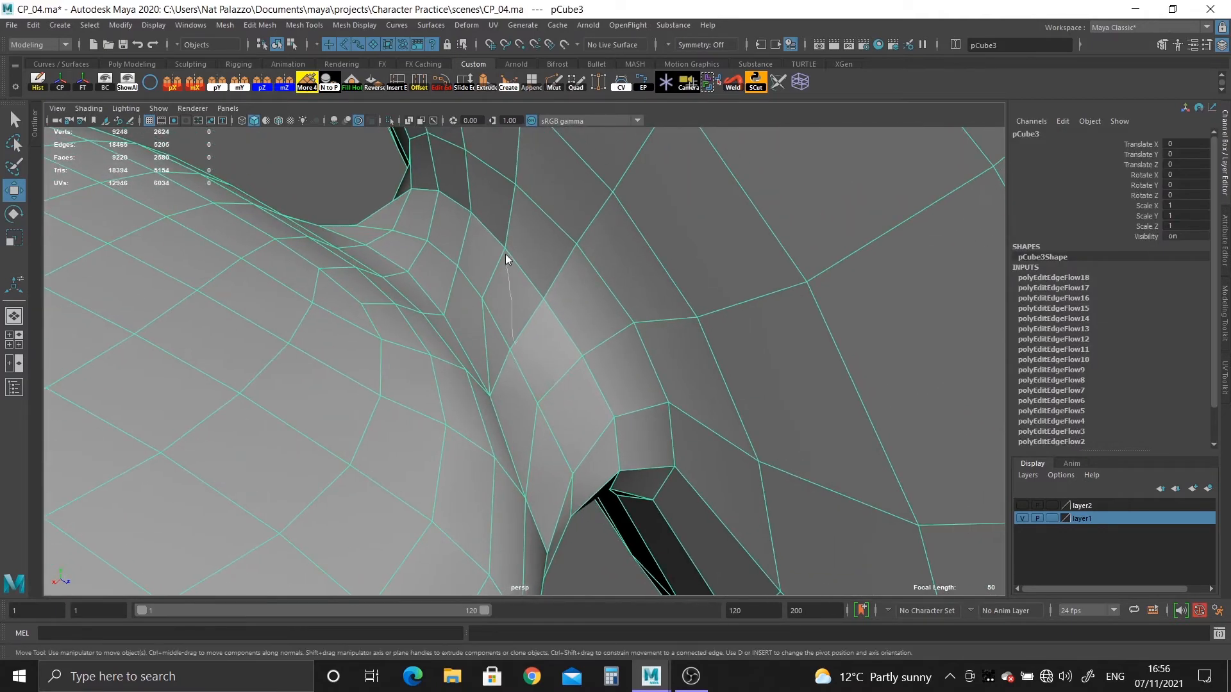
pyautogui.press('F10')
pyautogui.press('Delete')
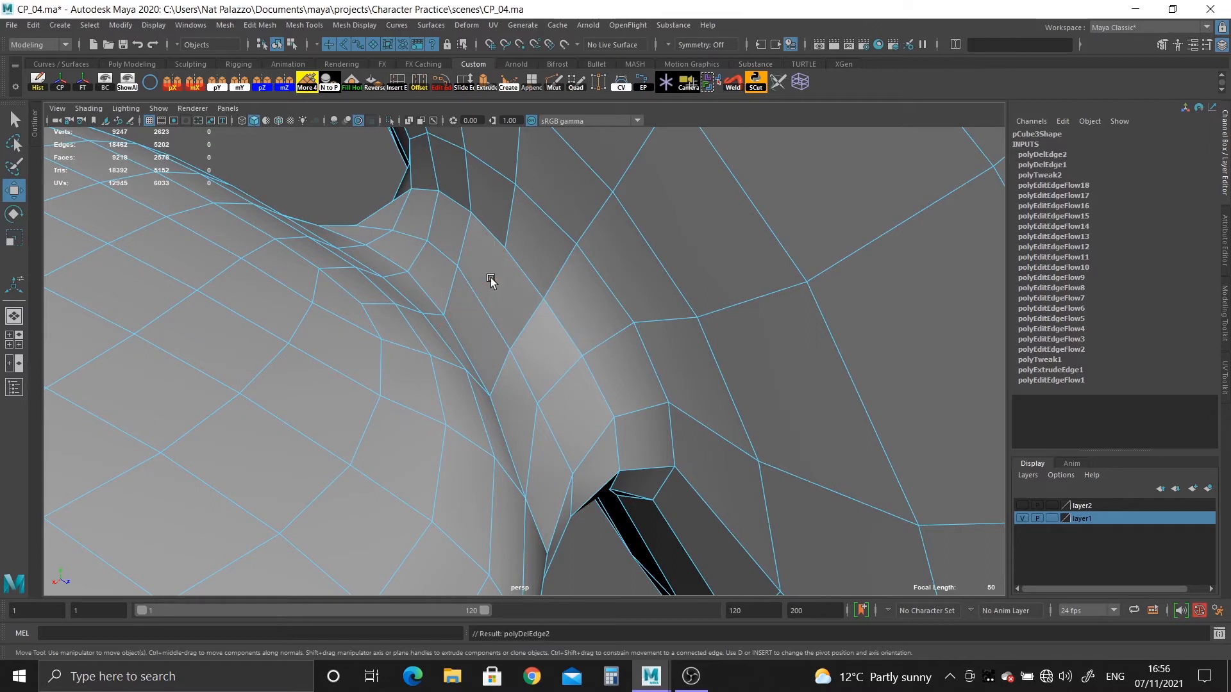
pyautogui.moveTo(495, 282); pyautogui.dragTo(498, 210, button='right')
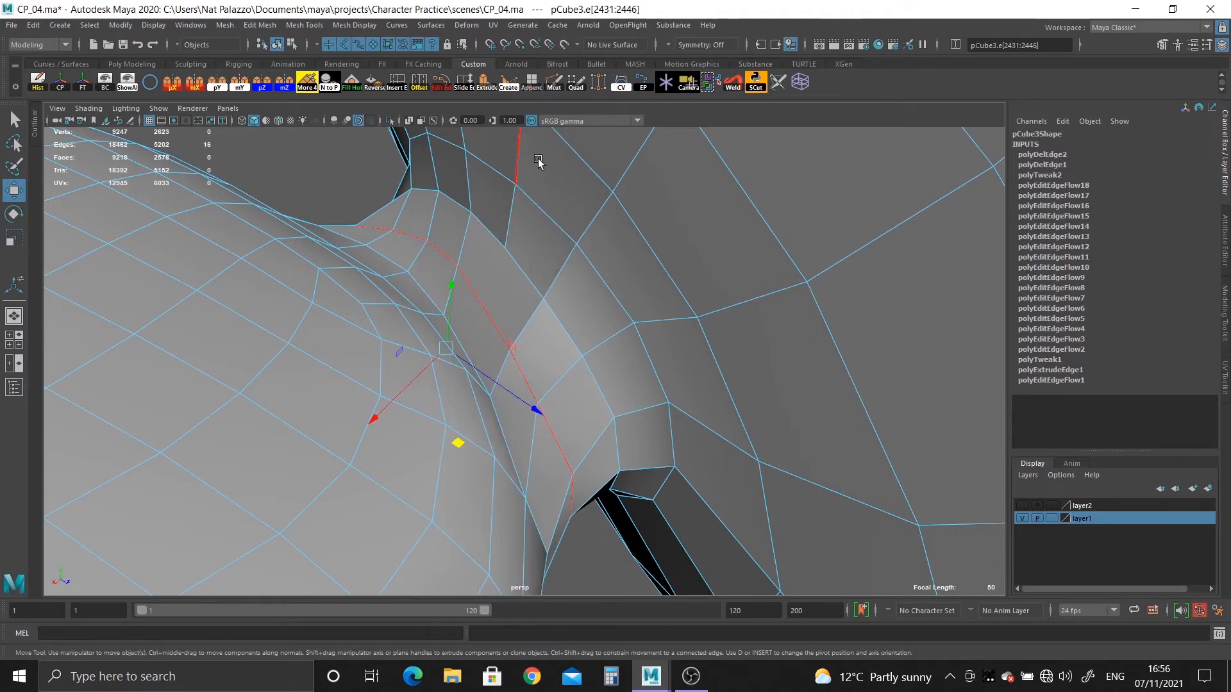
# Apply Edit Edge Flow to the edge loops around the ear's neck to even out the crease at the head.
pyautogui.click(446, 84)
pyautogui.keyDown('alt'); pyautogui.moveTo(551, 402); pyautogui.dragTo(507, 415); pyautogui.keyUp('alt')
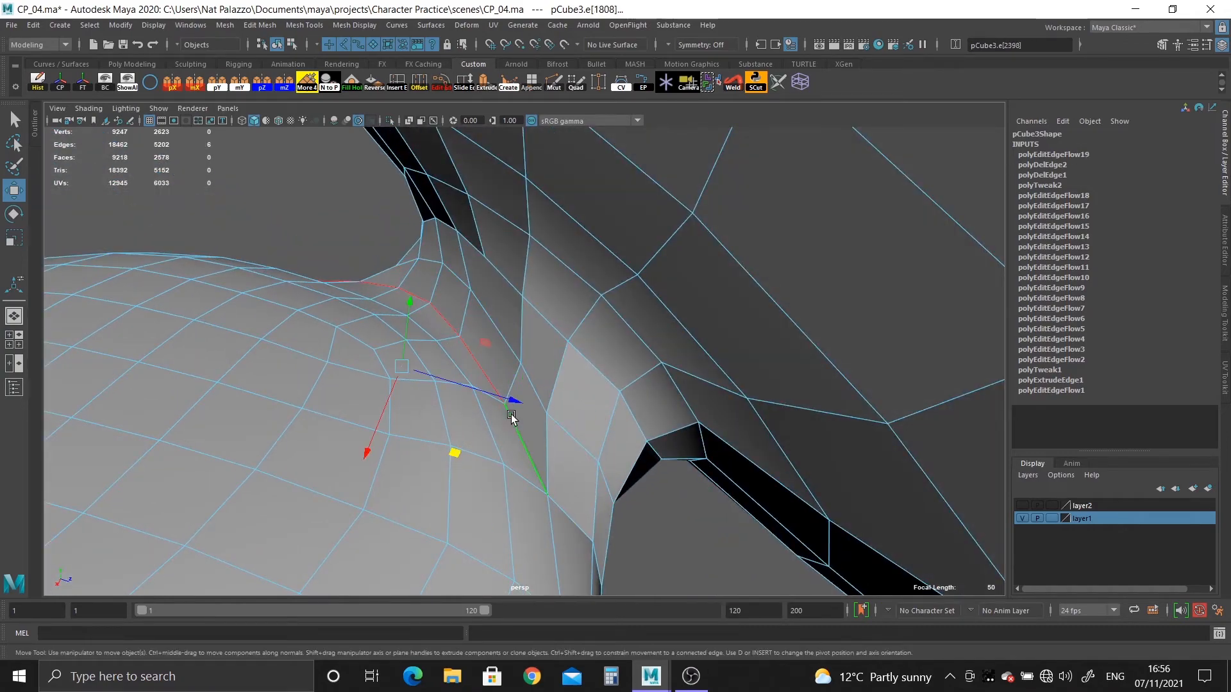
pyautogui.press('g')
pyautogui.keyDown('alt'); pyautogui.moveTo(571, 436); pyautogui.dragTo(583, 366); pyautogui.keyUp('alt')
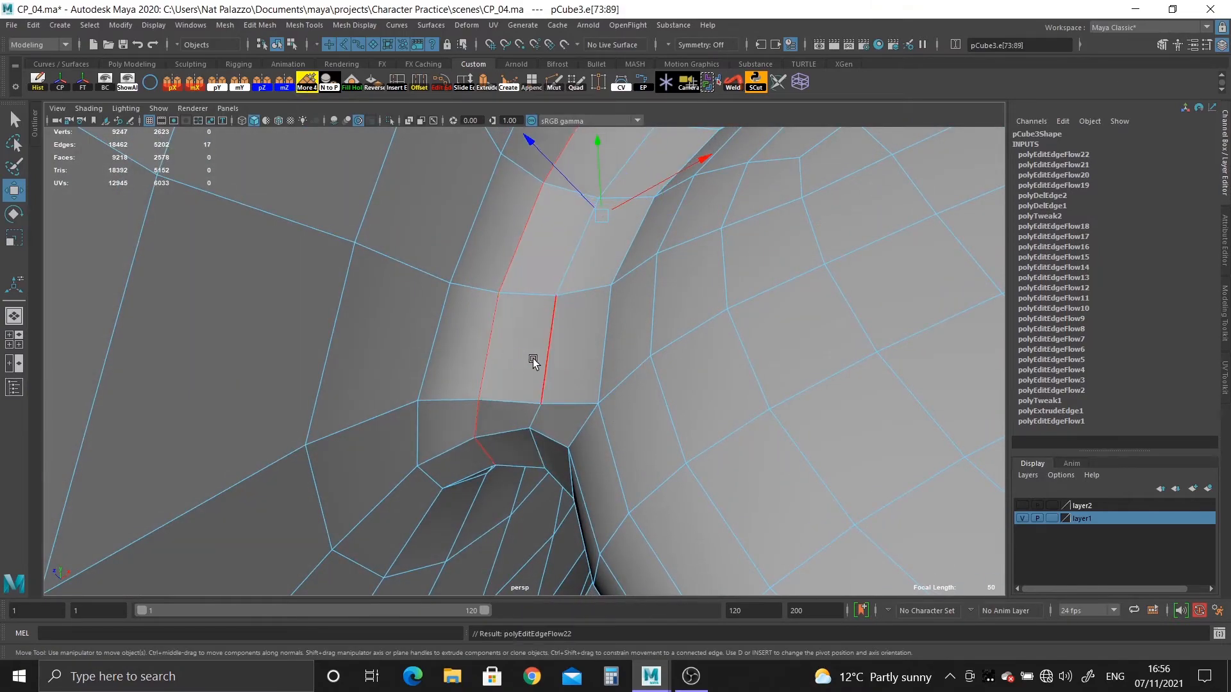
pyautogui.keyDown('alt'); pyautogui.moveTo(550, 357); pyautogui.dragTo(573, 337); pyautogui.keyUp('alt')
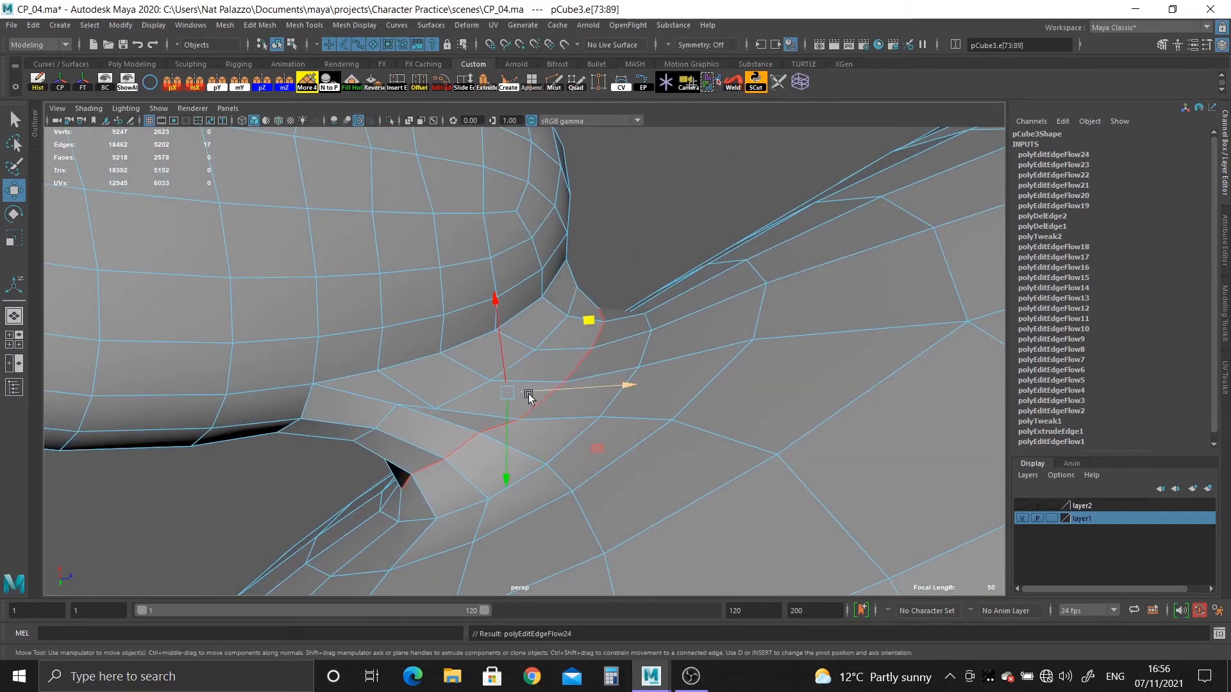
pyautogui.keyDown('alt'); pyautogui.moveTo(529, 397); pyautogui.dragTo(582, 449); pyautogui.keyUp('alt')
pyautogui.keyDown('alt'); pyautogui.moveTo(582, 449); pyautogui.dragTo(681, 575, button='right'); pyautogui.keyUp('alt')
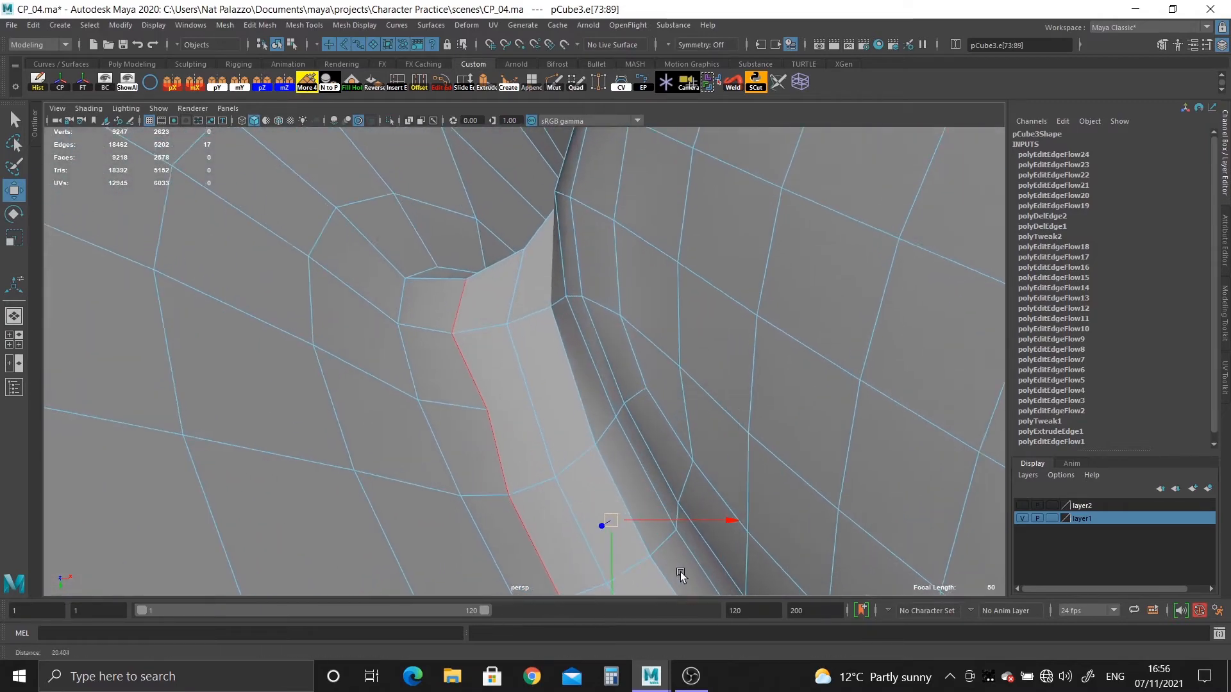
# Use Multi-Cut to add edges from the loose vertex behind the ear across the neck to the ear-side crease.
pyautogui.keyDown('alt'); pyautogui.moveTo(580, 463); pyautogui.dragTo(510, 456); pyautogui.keyUp('alt')
pyautogui.moveTo(440, 326); pyautogui.dragTo(361, 286, button='right')
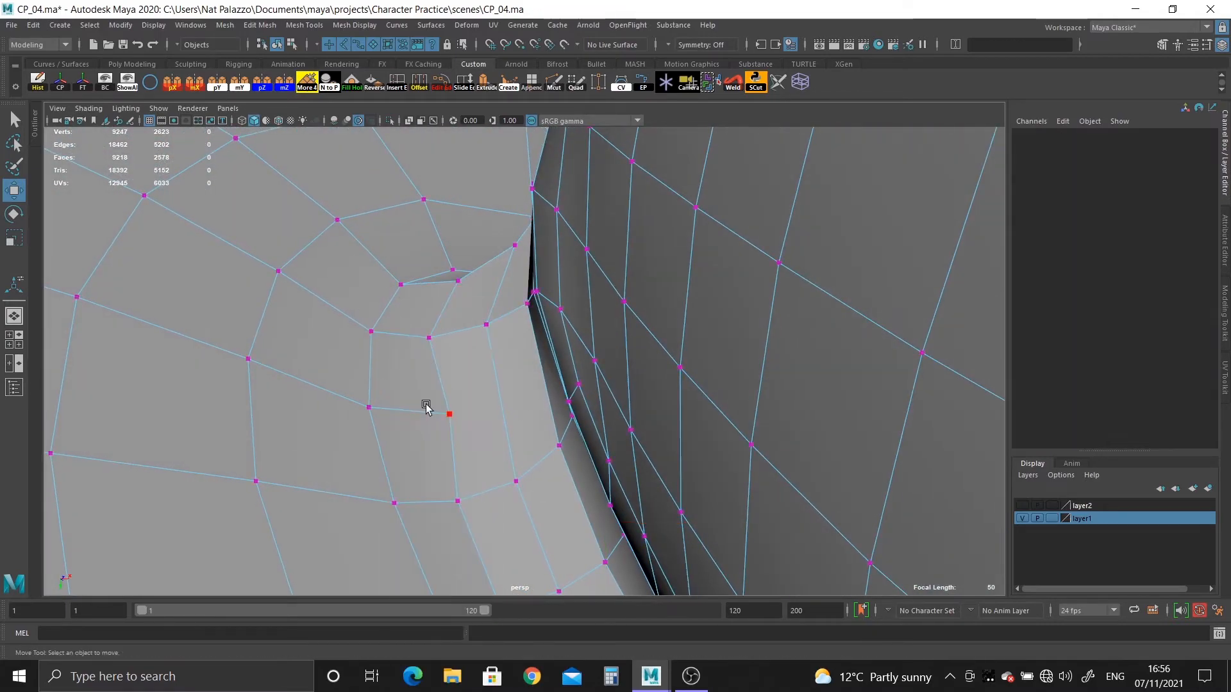
pyautogui.click(426, 407)
pyautogui.keyDown('alt'); pyautogui.moveTo(428, 410); pyautogui.dragTo(644, 514); pyautogui.keyUp('alt')
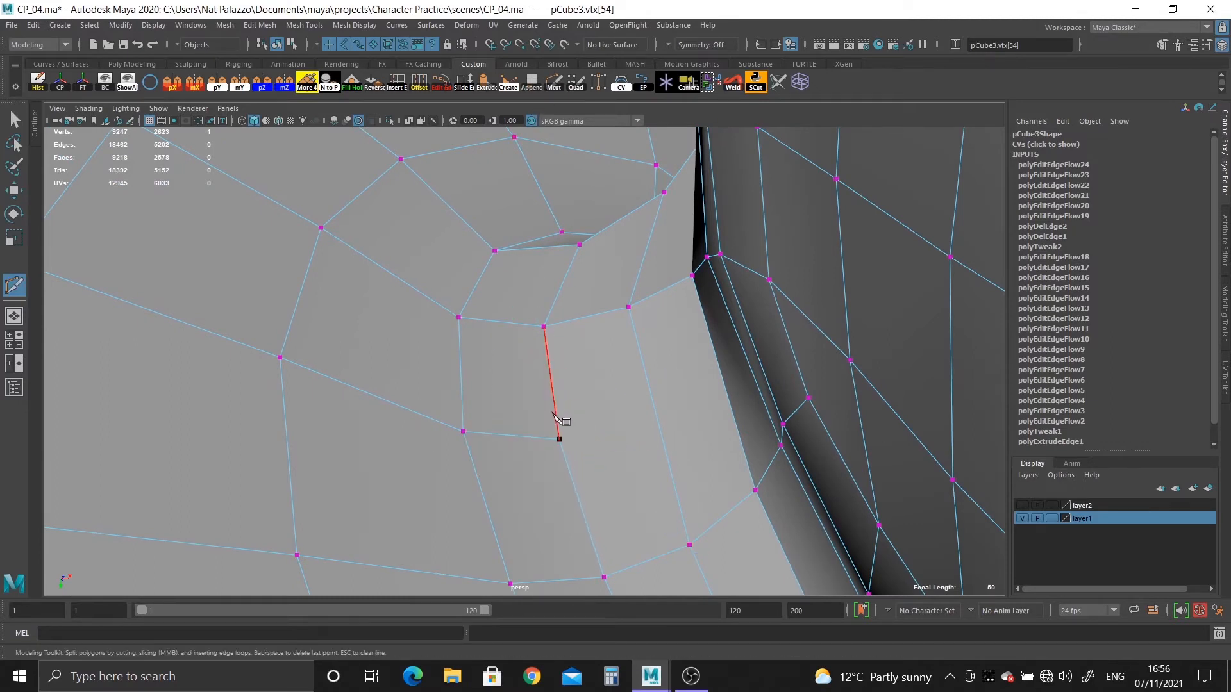
pyautogui.keyDown('alt'); pyautogui.moveTo(671, 489); pyautogui.dragTo(723, 491); pyautogui.keyUp('alt')
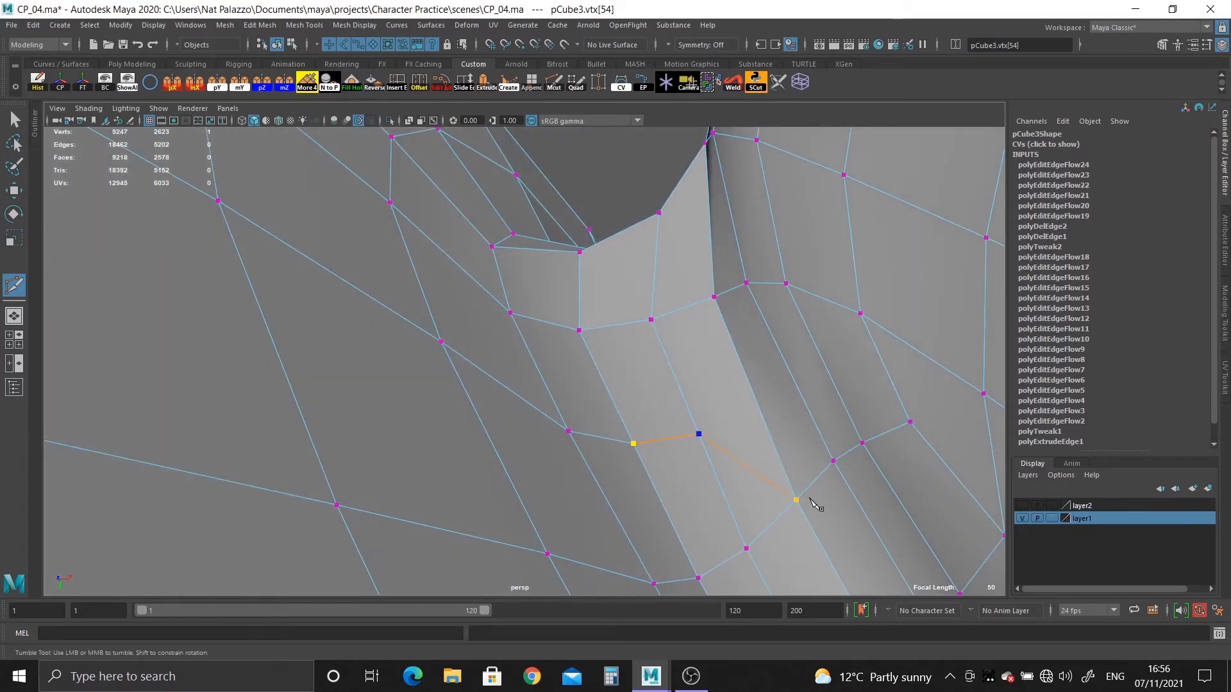
pyautogui.click(14, 119)
# Examine the newly cut area behind the ear in smooth mesh preview with the model deselected.
pyautogui.moveTo(725, 324); pyautogui.dragTo(775, 331, button='right')
pyautogui.press('3')
pyautogui.keyDown('alt'); pyautogui.moveTo(829, 490); pyautogui.dragTo(555, 197, button='right'); pyautogui.keyUp('alt')
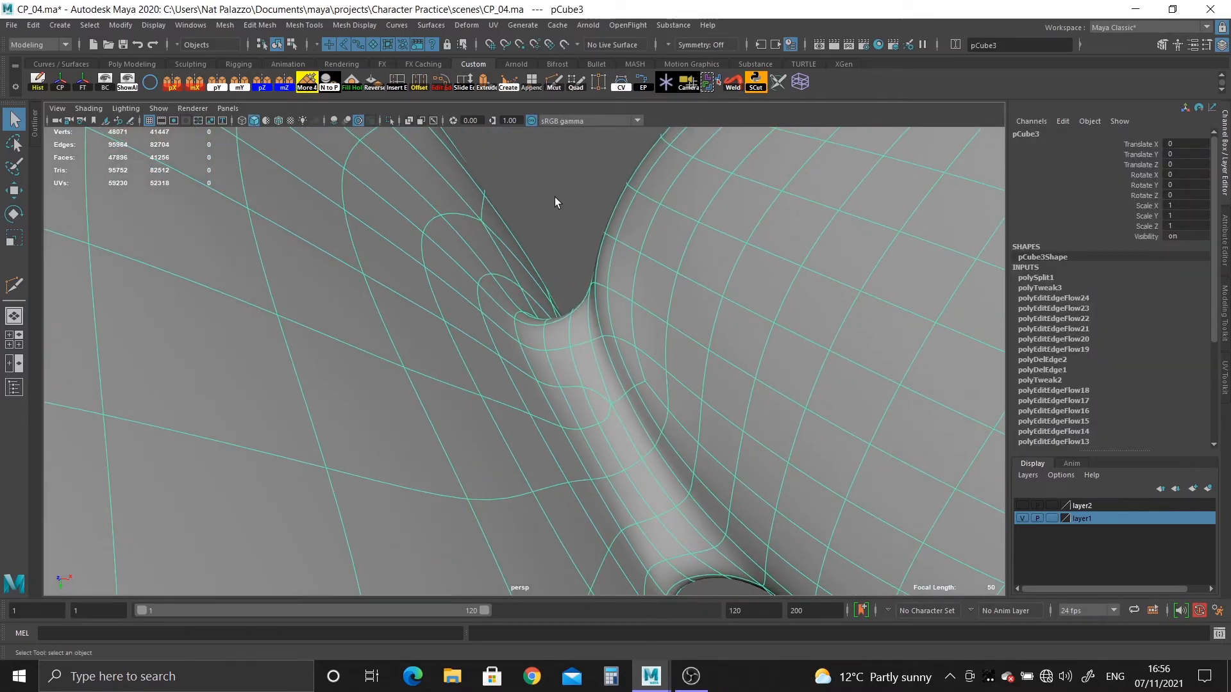
pyautogui.click(556, 199)
pyautogui.keyDown('alt'); pyautogui.moveTo(560, 200); pyautogui.dragTo(501, 399); pyautogui.keyUp('alt')
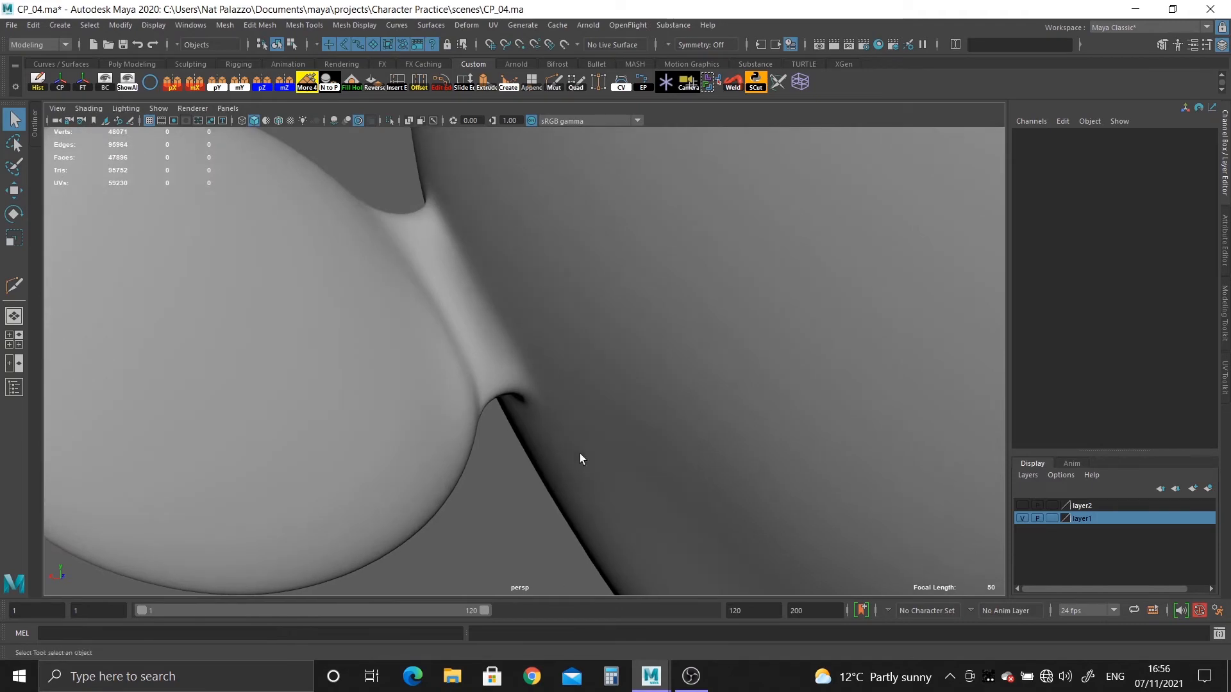
pyautogui.keyDown('alt'); pyautogui.moveTo(581, 459); pyautogui.dragTo(701, 395); pyautogui.keyUp('alt')
# Return to the unsmoothed mesh and reposition the pinched vertex at the ear's joint to even out the surrounding faces.
pyautogui.click(589, 392)
pyautogui.press('1')
pyautogui.press('F9')
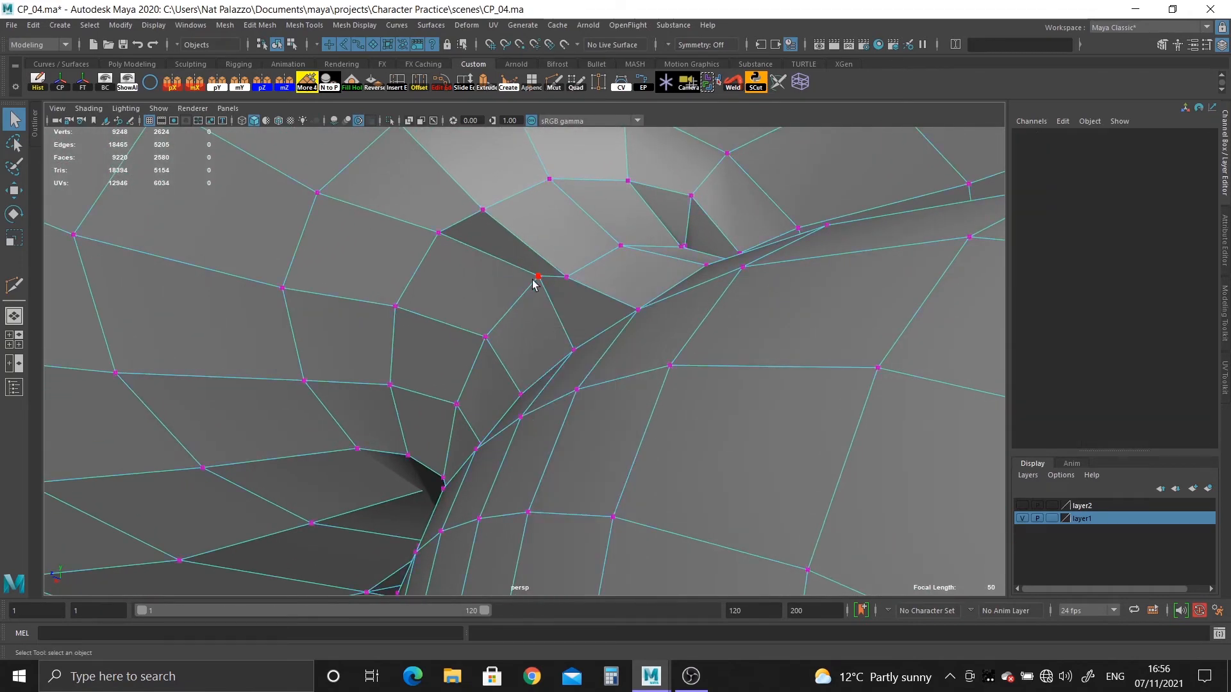
pyautogui.click(538, 277)
pyautogui.press('w')
pyautogui.press('f')
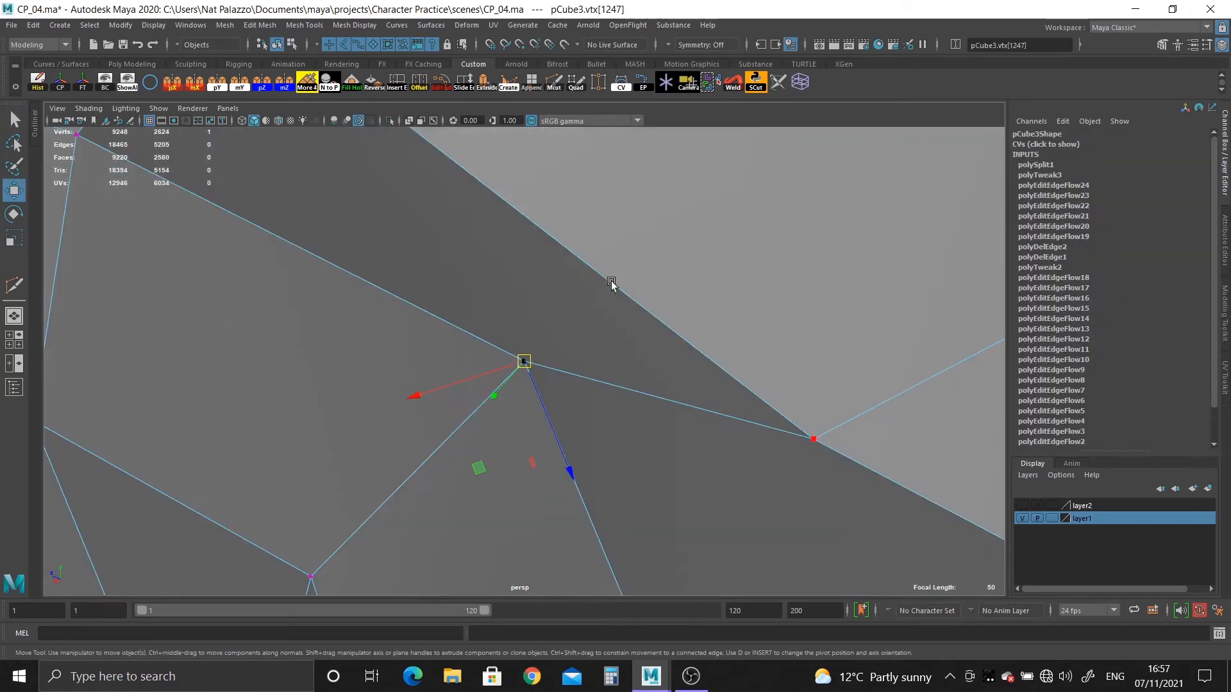
pyautogui.keyDown('alt'); pyautogui.moveTo(610, 284); pyautogui.dragTo(446, 415); pyautogui.keyUp('alt')
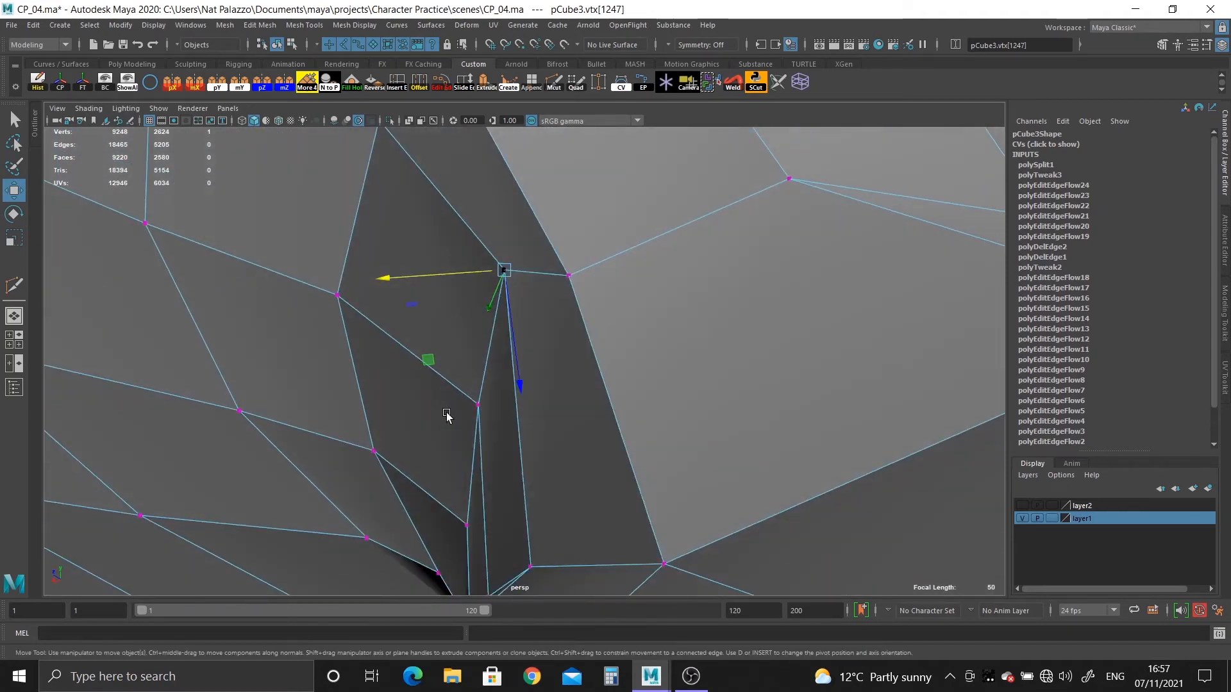
pyautogui.moveTo(442, 365)
pyautogui.keyDown('alt'); pyautogui.mouseDown()
pyautogui.moveTo(478, 330)
pyautogui.moveTo(560, 379)
pyautogui.moveTo(546, 381)
pyautogui.moveTo(517, 289)
pyautogui.moveTo(482, 294)
pyautogui.mouseUp(); pyautogui.keyUp('alt')
pyautogui.scroll(-3, 435, 363)
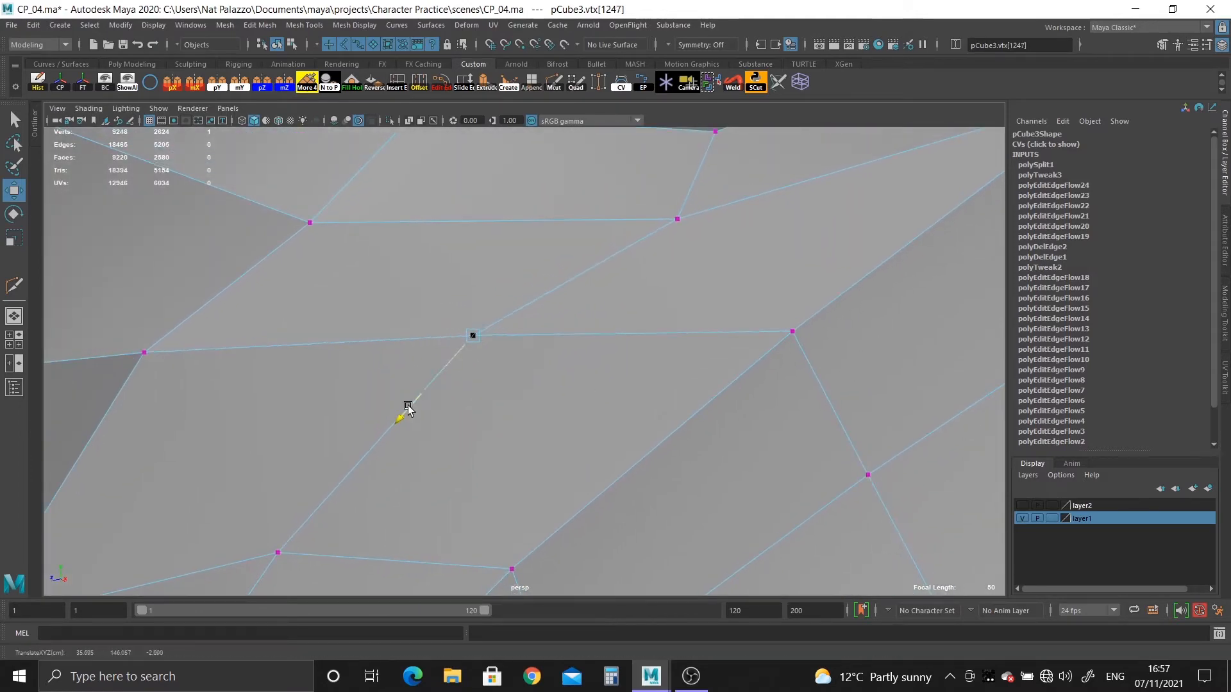
pyautogui.keyDown('alt'); pyautogui.moveTo(392, 436); pyautogui.dragTo(299, 314); pyautogui.keyUp('alt')
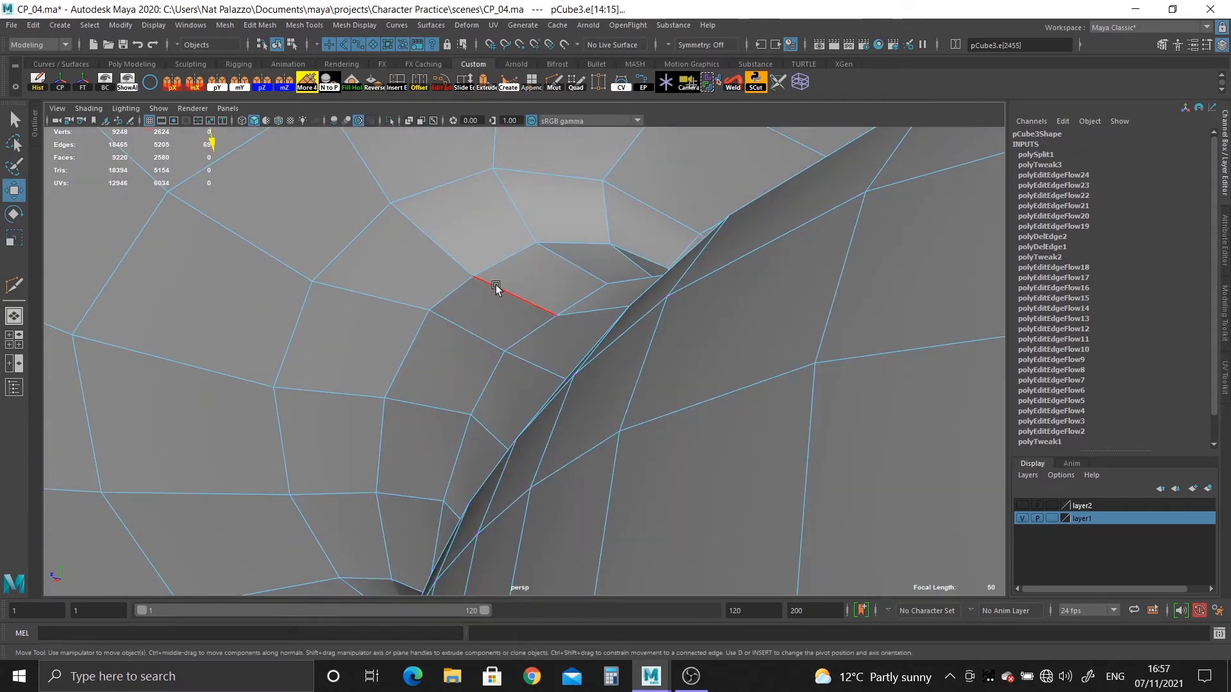
# Apply Edit Edge Flow to the edge loop around the ear's joint and return to object selection.
pyautogui.keyDown('alt'); pyautogui.moveTo(595, 343); pyautogui.dragTo(426, 236, button='right'); pyautogui.keyUp('alt')
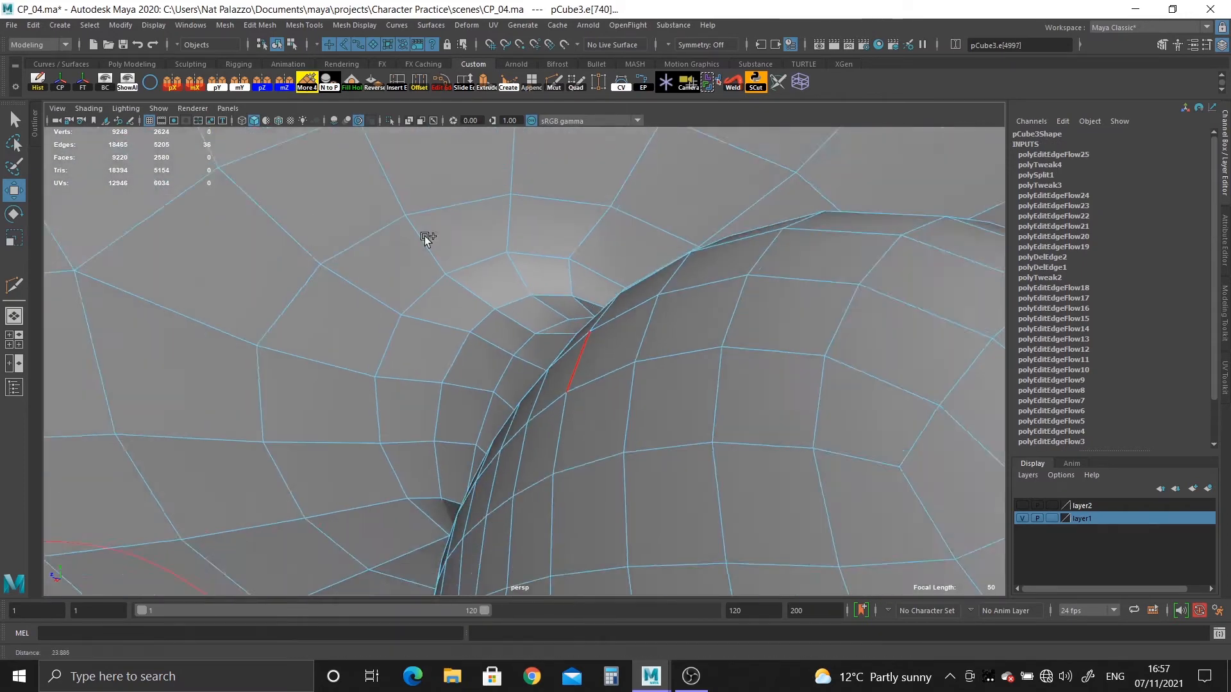
pyautogui.keyDown('alt'); pyautogui.moveTo(425, 237); pyautogui.dragTo(527, 491, button='middle'); pyautogui.keyUp('alt')
pyautogui.keyDown('alt'); pyautogui.moveTo(527, 491); pyautogui.dragTo(384, 244, button='right'); pyautogui.keyUp('alt')
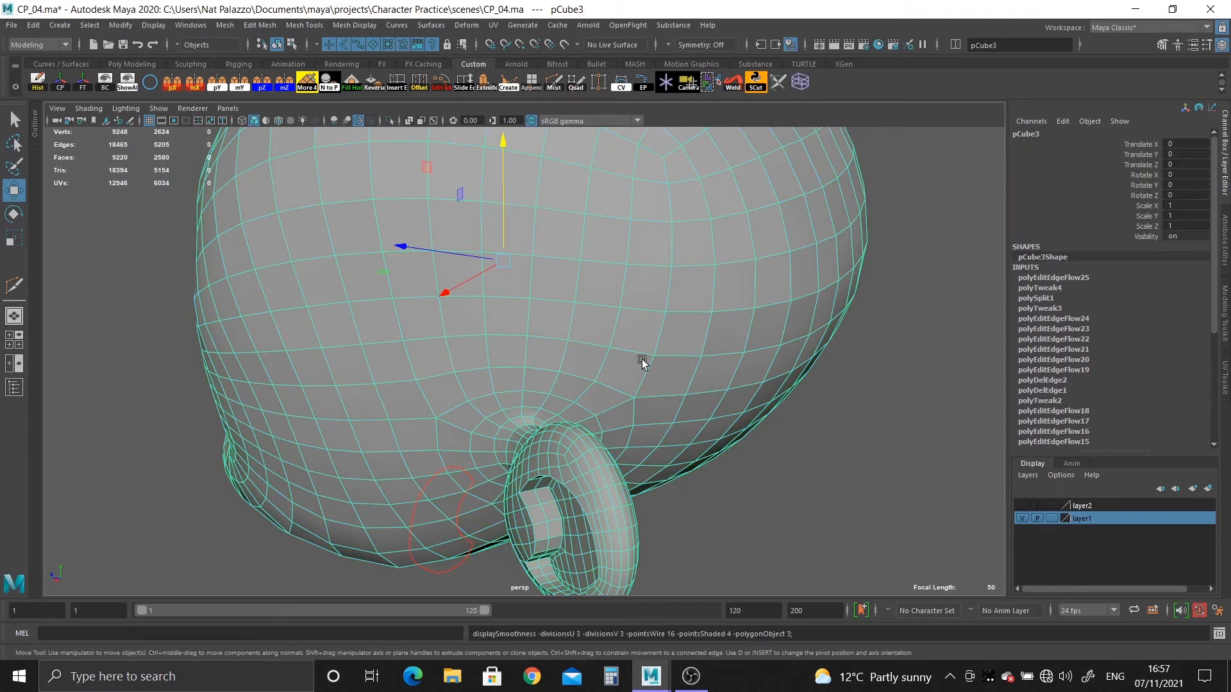
# Examine the smoothed ear joint from all sides, including the back, the underside and the front of the head.
pyautogui.click(752, 466)
pyautogui.keyDown('alt'); pyautogui.moveTo(684, 468); pyautogui.dragTo(737, 472); pyautogui.keyUp('alt')
pyautogui.keyDown('alt'); pyautogui.moveTo(737, 472); pyautogui.dragTo(730, 302, button='middle'); pyautogui.keyUp('alt')
pyautogui.keyDown('alt'); pyautogui.moveTo(730, 301); pyautogui.dragTo(785, 443, button='right'); pyautogui.keyUp('alt')
pyautogui.keyDown('alt'); pyautogui.moveTo(782, 443); pyautogui.dragTo(711, 398); pyautogui.keyUp('alt')
pyautogui.keyDown('alt'); pyautogui.moveTo(711, 398); pyautogui.dragTo(715, 513, button='middle'); pyautogui.keyUp('alt')
pyautogui.keyDown('alt'); pyautogui.moveTo(714, 513); pyautogui.dragTo(829, 576, button='right'); pyautogui.keyUp('alt')
pyautogui.keyDown('alt'); pyautogui.moveTo(829, 575); pyautogui.dragTo(631, 478); pyautogui.keyUp('alt')
pyautogui.keyDown('alt'); pyautogui.moveTo(632, 477); pyautogui.dragTo(659, 502, button='right'); pyautogui.keyUp('alt')
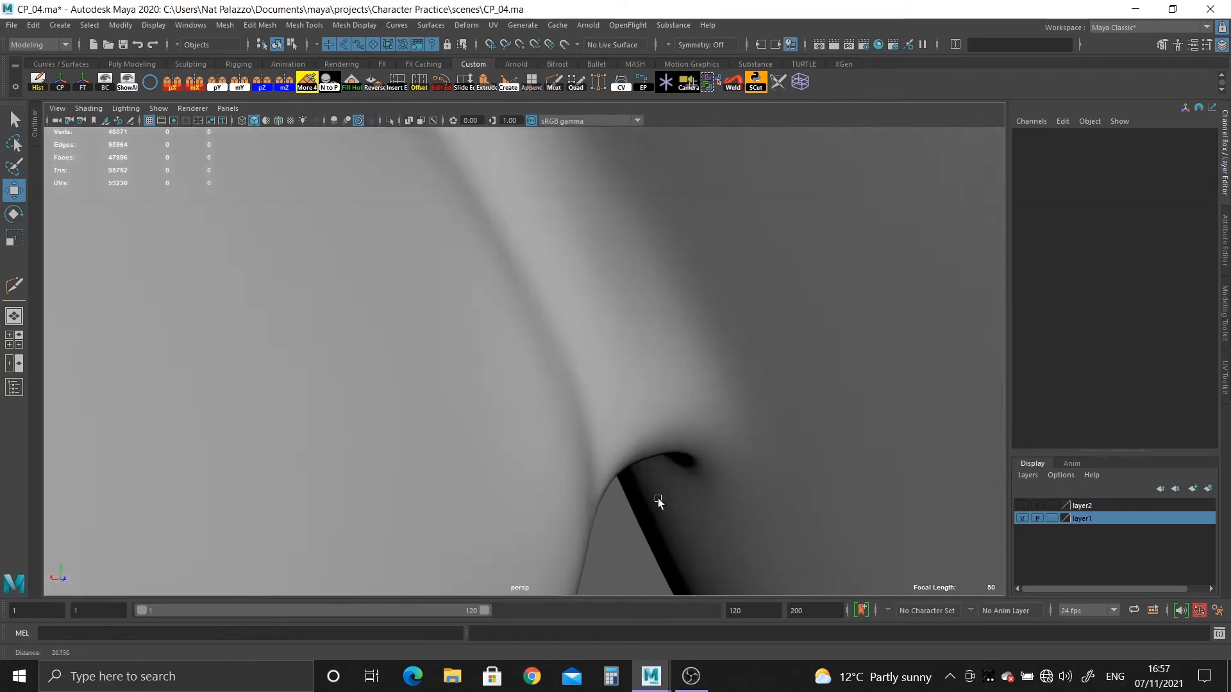
pyautogui.click(658, 502)
pyautogui.keyDown('alt'); pyautogui.moveTo(691, 432); pyautogui.dragTo(716, 347); pyautogui.keyUp('alt')
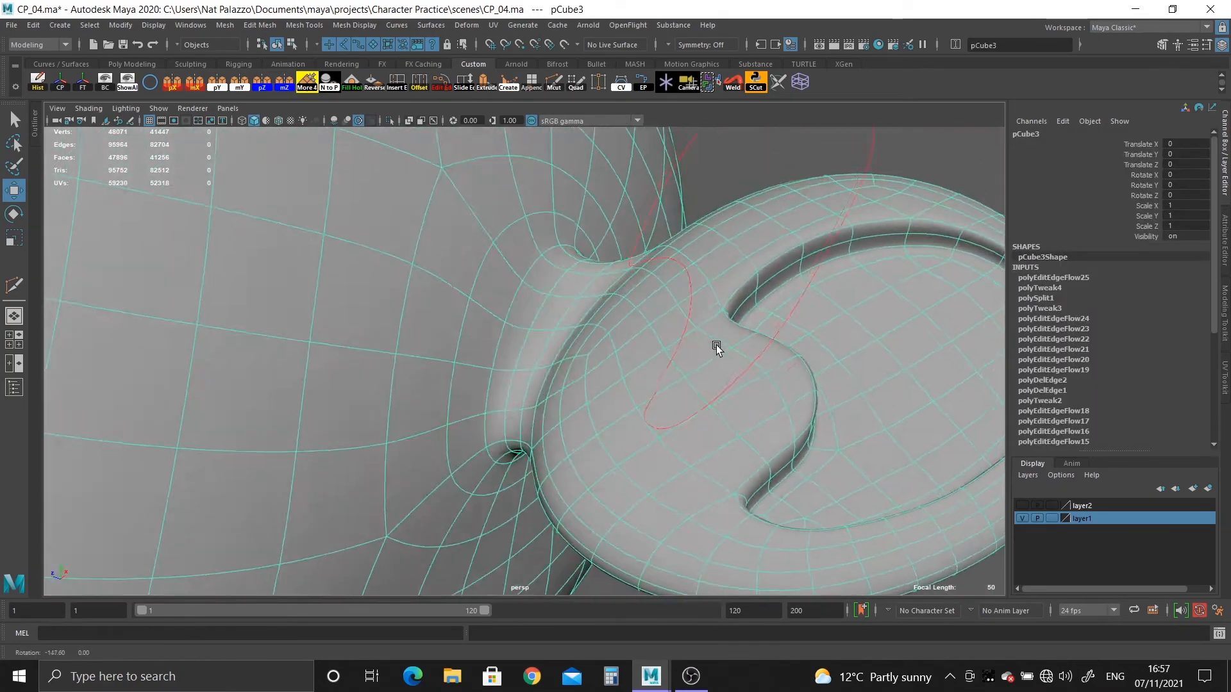
pyautogui.keyDown('alt'); pyautogui.moveTo(715, 347); pyautogui.dragTo(420, 255, button='right'); pyautogui.keyUp('alt')
pyautogui.click(754, 559)
pyautogui.keyDown('alt'); pyautogui.moveTo(754, 559); pyautogui.dragTo(621, 538); pyautogui.keyUp('alt')
pyautogui.keyDown('alt'); pyautogui.moveTo(621, 538); pyautogui.dragTo(779, 641, button='right'); pyautogui.keyUp('alt')
pyautogui.keyDown('alt'); pyautogui.moveTo(778, 641); pyautogui.dragTo(729, 372); pyautogui.keyUp('alt')
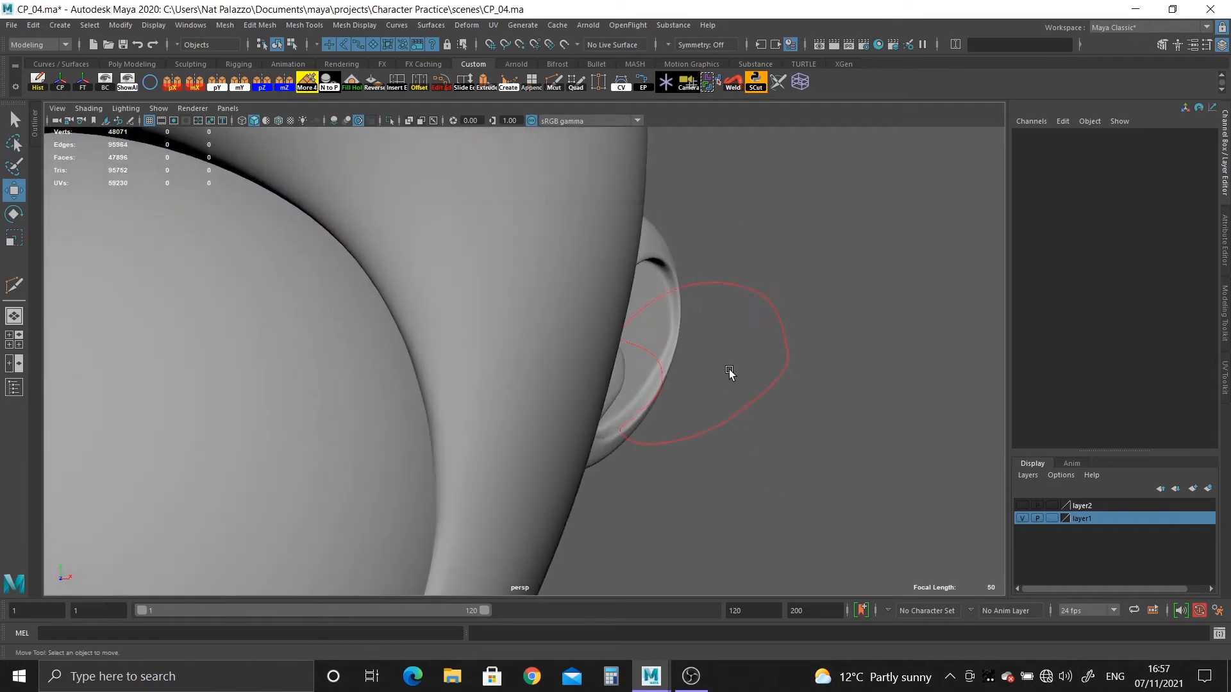
pyautogui.click(729, 371)
pyautogui.click(773, 464)
pyautogui.keyDown('alt'); pyautogui.moveTo(773, 464); pyautogui.dragTo(461, 305, button='right'); pyautogui.keyUp('alt')
pyautogui.keyDown('alt'); pyautogui.moveTo(461, 305); pyautogui.dragTo(689, 307, button='middle'); pyautogui.keyUp('alt')
pyautogui.keyDown('alt'); pyautogui.moveTo(689, 308); pyautogui.dragTo(687, 400, button='right'); pyautogui.keyUp('alt')
pyautogui.keyDown('alt'); pyautogui.moveTo(687, 400); pyautogui.dragTo(588, 406); pyautogui.keyUp('alt')
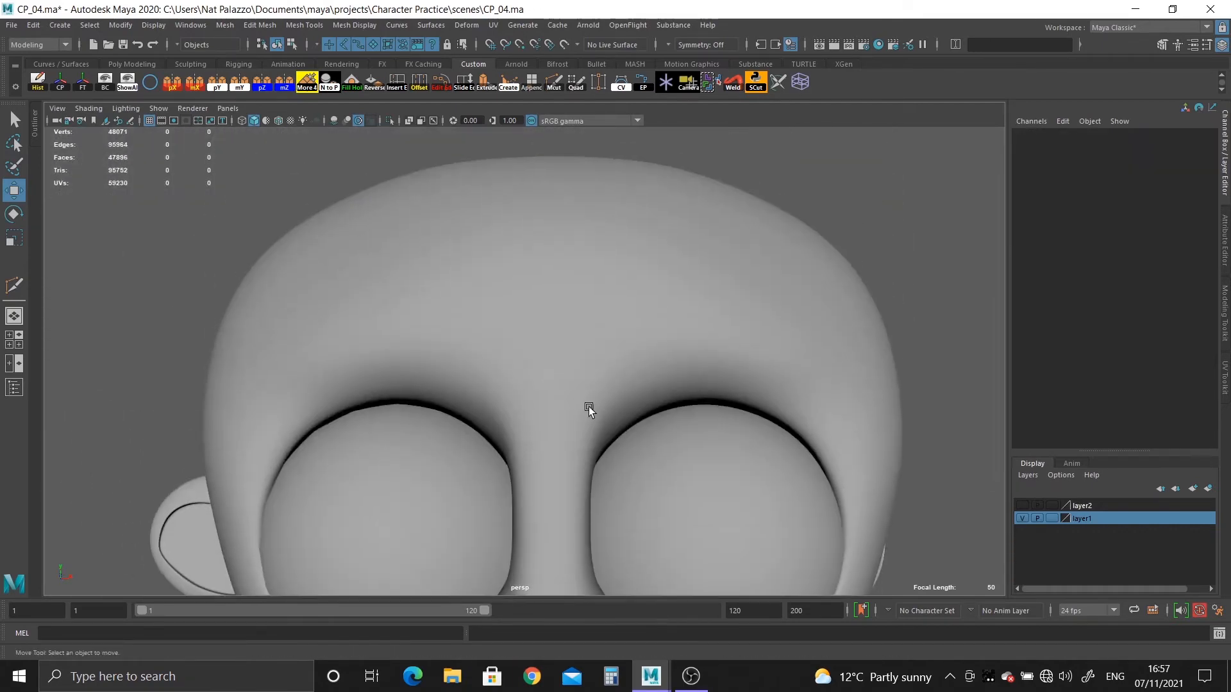
# Return to the unsmoothed mesh and delete the strip of faces beside the head's centre line on the unedited ear's half.
pyautogui.click(536, 359)
pyautogui.press('1')
pyautogui.moveTo(542, 298); pyautogui.dragTo(542, 341, button='right')
pyautogui.click(538, 308)
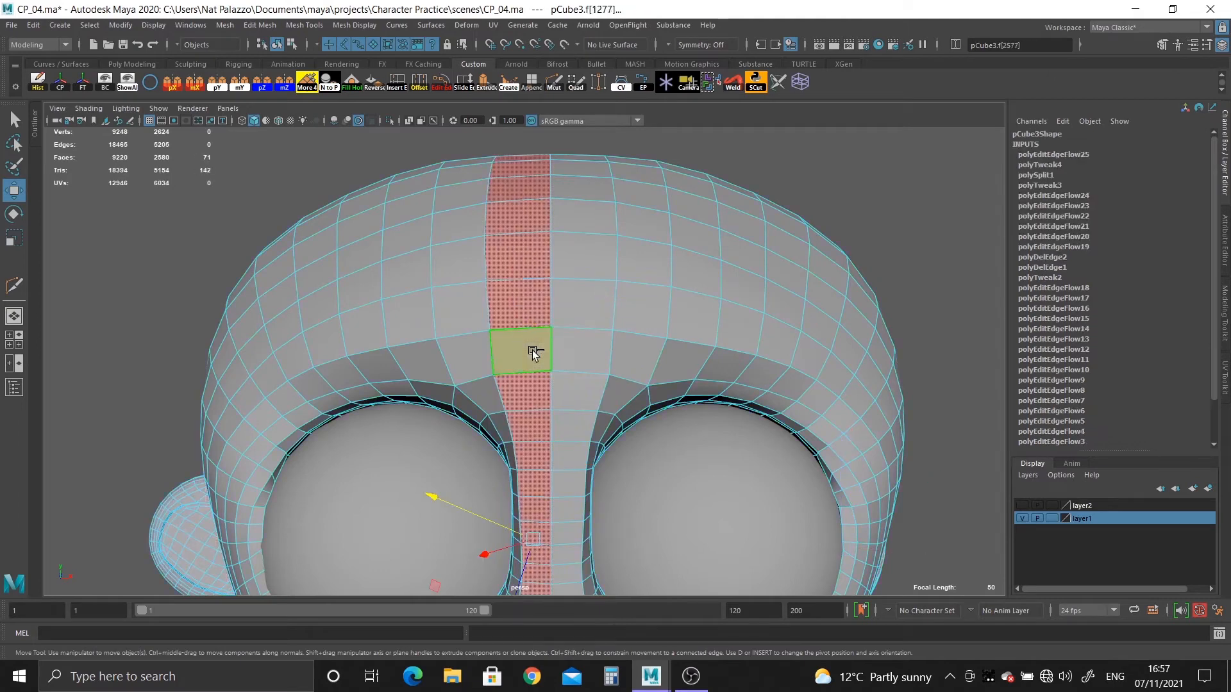
pyautogui.press('Delete')
pyautogui.keyDown('alt'); pyautogui.keyDown('shift'); pyautogui.moveTo(530, 551); pyautogui.dragTo(500, 457, button='middle'); pyautogui.keyUp('shift'); pyautogui.keyUp('alt')
pyautogui.moveTo(346, 167); pyautogui.dragTo(394, 163, button='right')
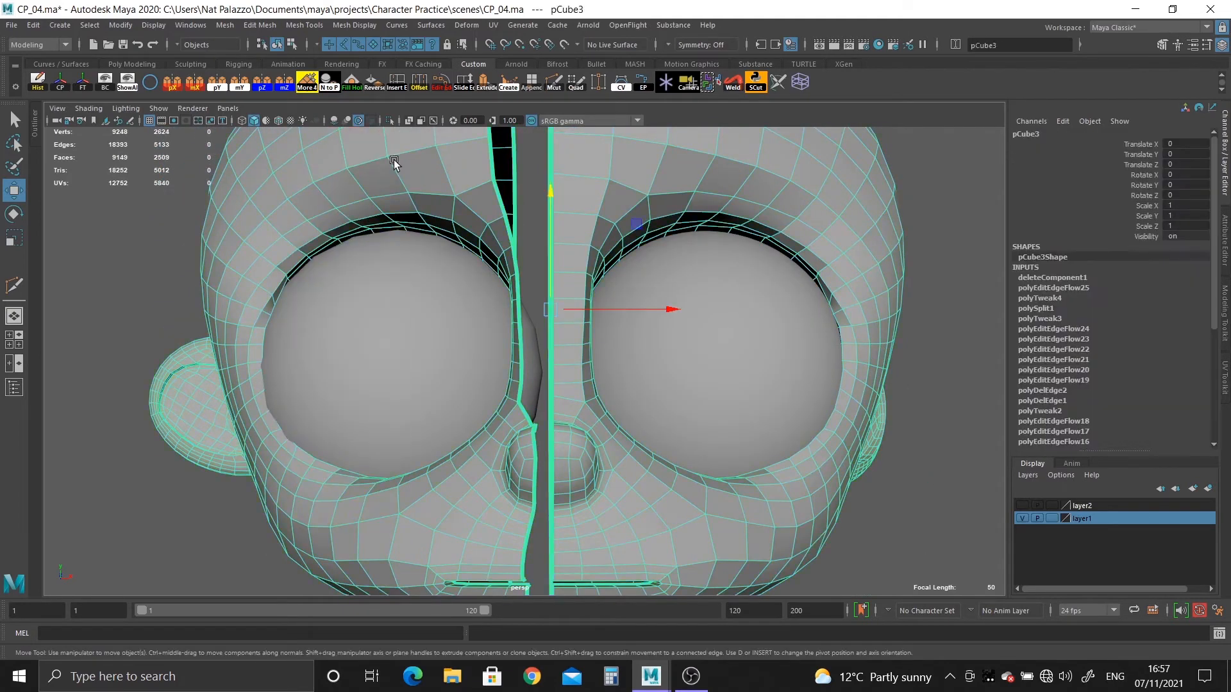
pyautogui.press('Delete')
pyautogui.hotkey('ctrl', 'z')
# Select all connected faces of the separated head half with the unedited ear and delete them.
pyautogui.press('F11')
pyautogui.doubleClick(450, 174)
pyautogui.keyDown('alt'); pyautogui.keyDown('shift'); pyautogui.moveTo(580, 423); pyautogui.dragTo(588, 230, button='middle'); pyautogui.keyUp('shift'); pyautogui.keyUp('alt')
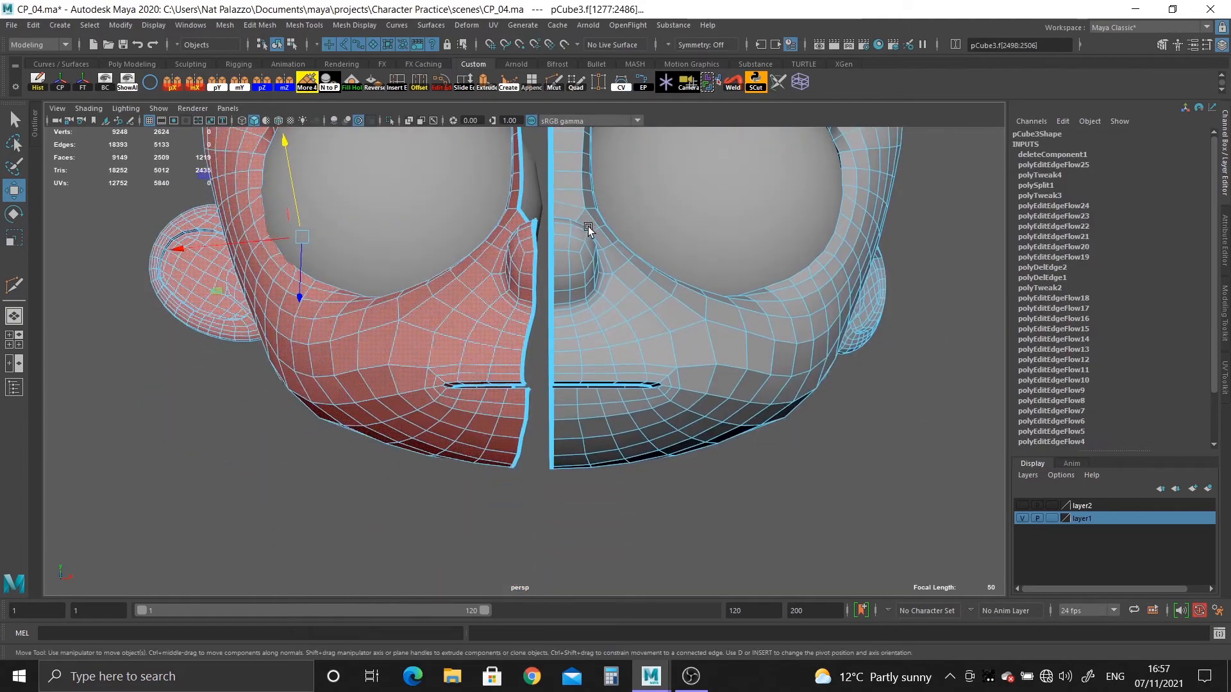
pyautogui.keyDown('alt'); pyautogui.moveTo(588, 229); pyautogui.dragTo(505, 170, button='right'); pyautogui.keyUp('alt')
pyautogui.keyDown('alt'); pyautogui.moveTo(506, 171); pyautogui.dragTo(474, 307, button='middle'); pyautogui.keyUp('alt')
pyautogui.press('Delete')
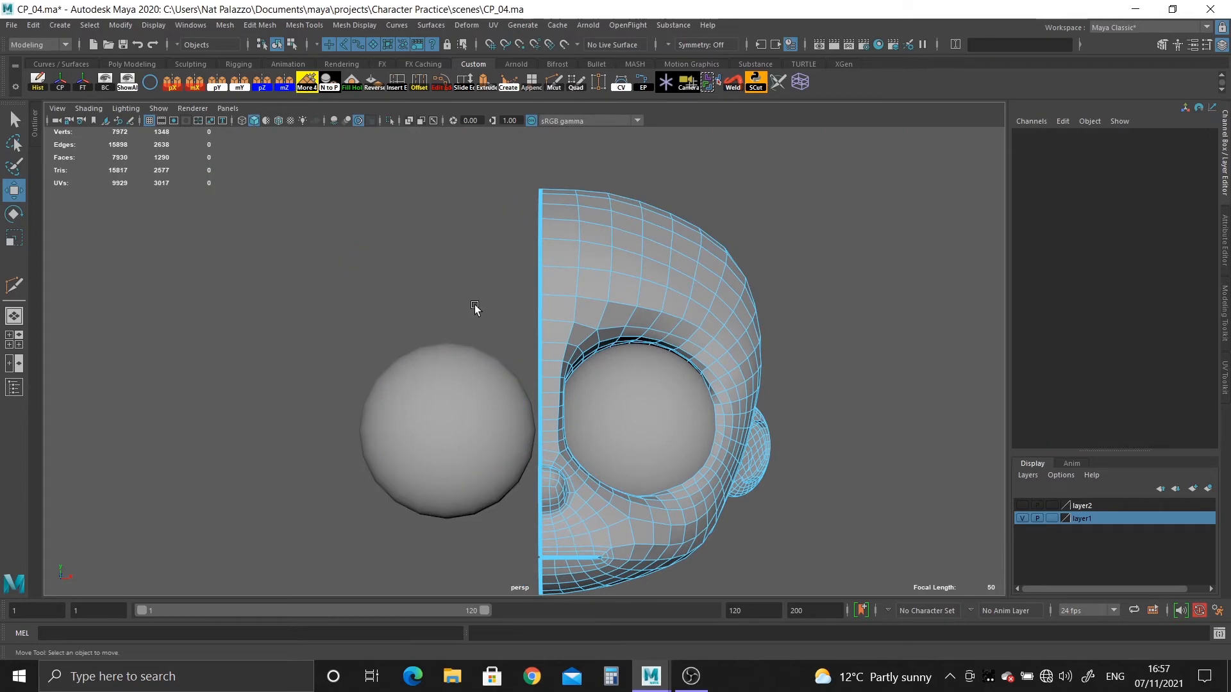
# Mirror the remaining half of the head across the world X axis with merged borders, and deselect it.
pyautogui.moveTo(572, 239); pyautogui.dragTo(609, 202, button='right')
pyautogui.click(195, 82)
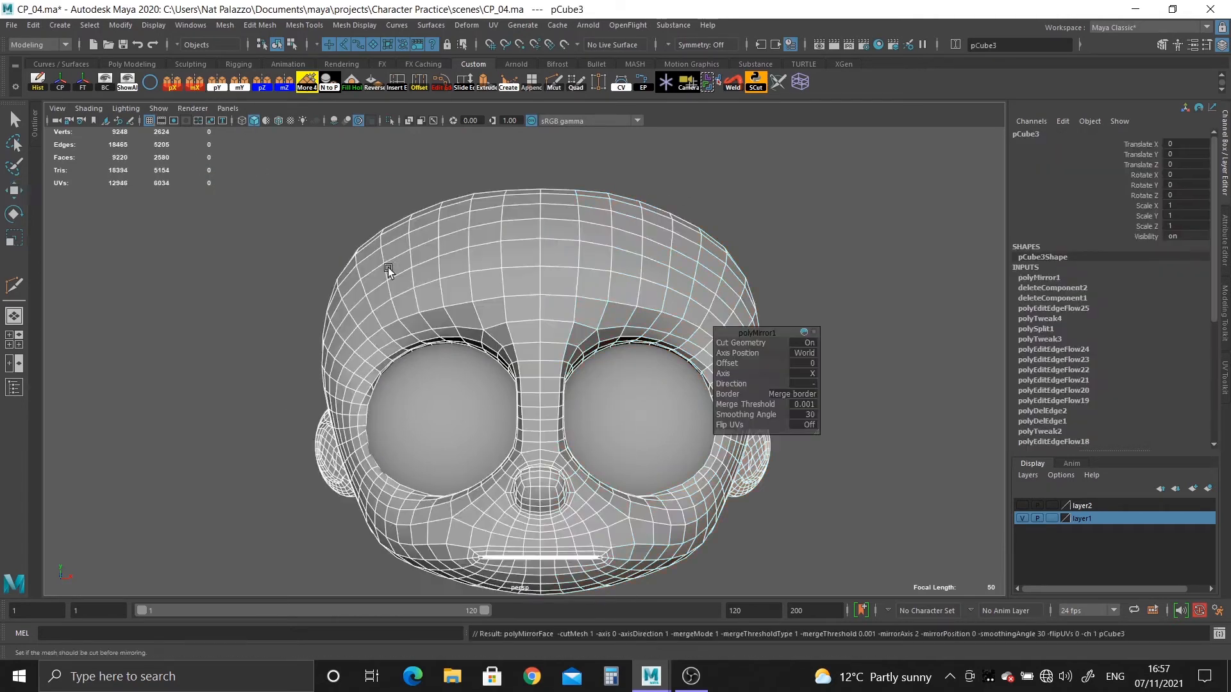
pyautogui.click(247, 254)
# Examine the mirrored head and its ear joint in smooth mesh preview.
pyautogui.moveTo(506, 282); pyautogui.dragTo(618, 241, button='right')
pyautogui.press('3')
pyautogui.click(810, 464)
pyautogui.keyDown('alt'); pyautogui.moveTo(803, 487); pyautogui.dragTo(801, 381, button='middle'); pyautogui.keyUp('alt')
pyautogui.keyDown('alt'); pyautogui.moveTo(802, 381); pyautogui.dragTo(946, 539); pyautogui.keyUp('alt')
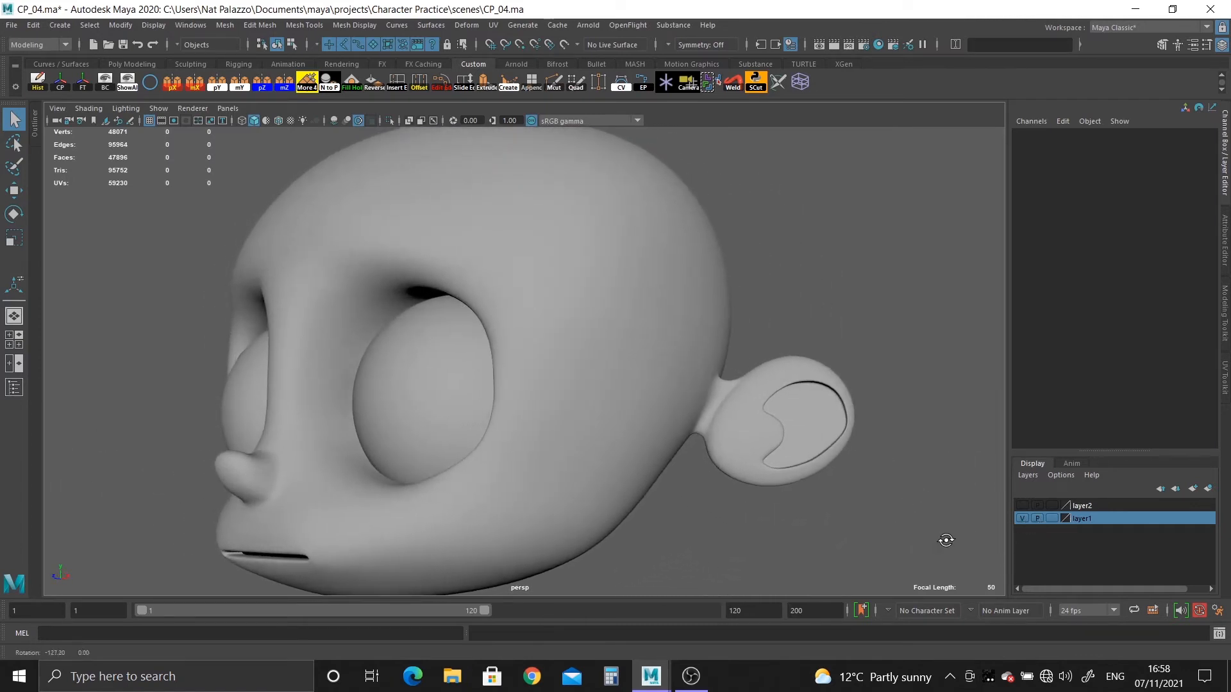
pyautogui.keyDown('alt'); pyautogui.moveTo(872, 454); pyautogui.dragTo(725, 382, button='middle'); pyautogui.keyUp('alt')
pyautogui.keyDown('alt'); pyautogui.moveTo(725, 382); pyautogui.dragTo(772, 508, button='right'); pyautogui.keyUp('alt')
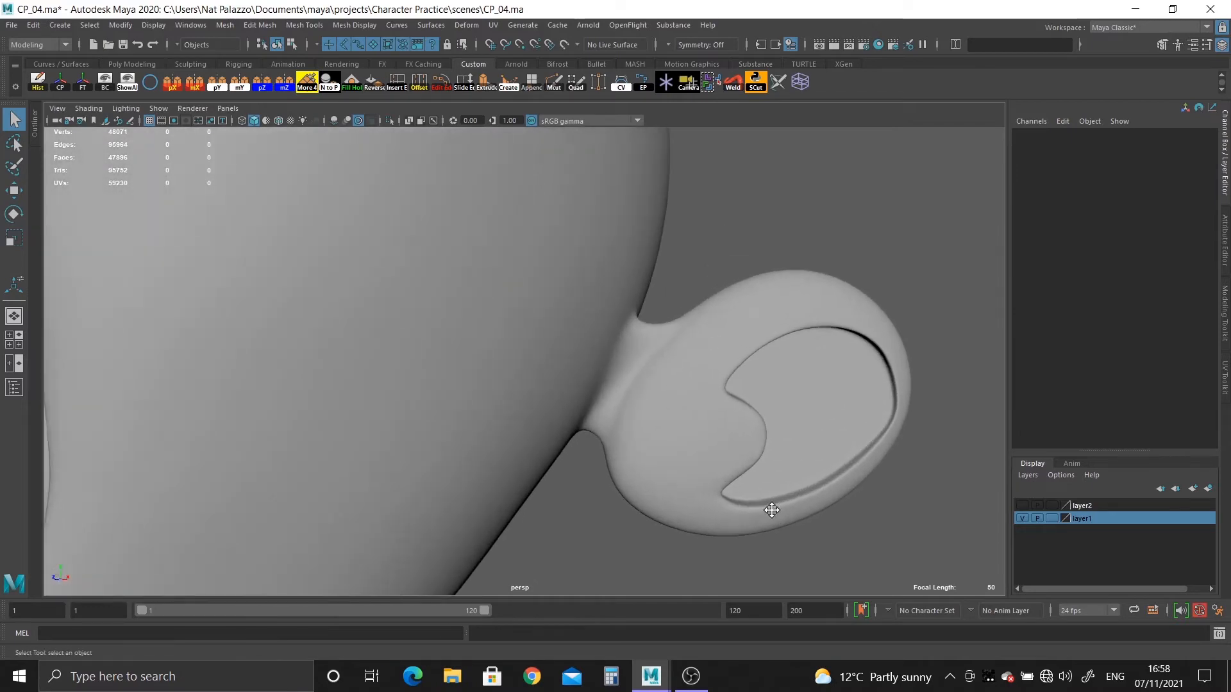
pyautogui.keyDown('alt'); pyautogui.moveTo(771, 509); pyautogui.dragTo(660, 503, button='middle'); pyautogui.keyUp('alt')
pyautogui.keyDown('alt'); pyautogui.moveTo(660, 503); pyautogui.dragTo(693, 486, button='right'); pyautogui.keyUp('alt')
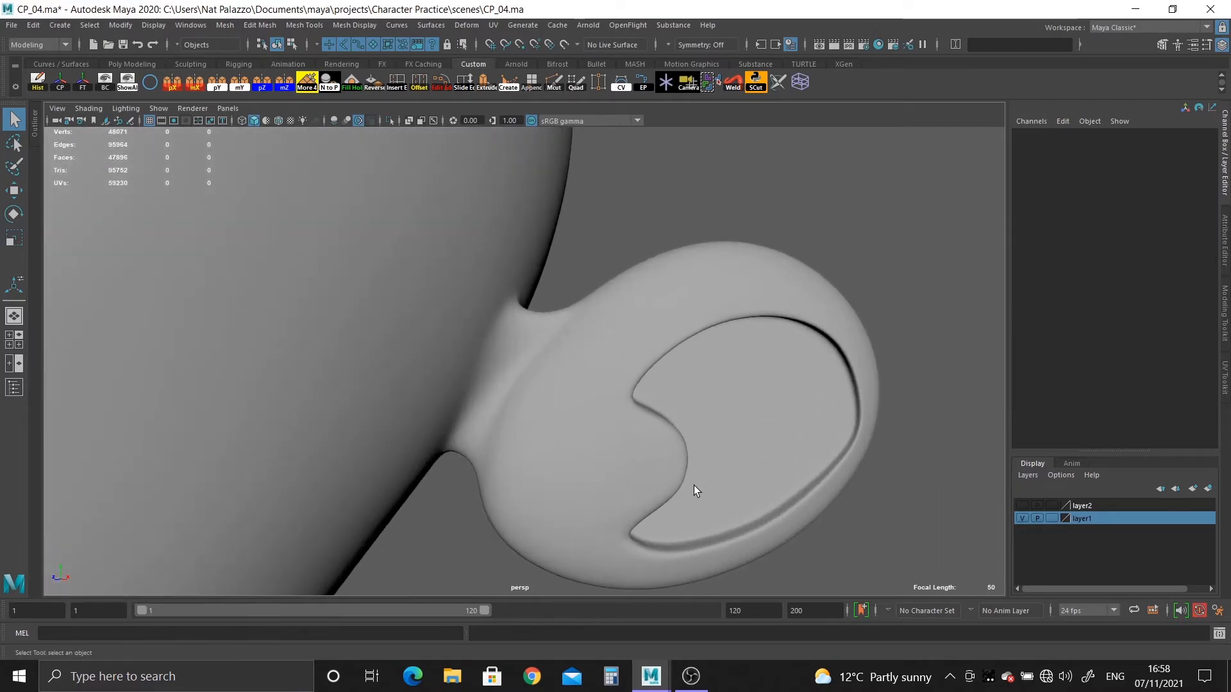
# Select the vertices on the ear's outer part and grow the selection toward the ear's neck.
pyautogui.click(600, 445)
pyautogui.keyDown('alt'); pyautogui.moveTo(598, 445); pyautogui.dragTo(614, 391, button='middle'); pyautogui.keyUp('alt')
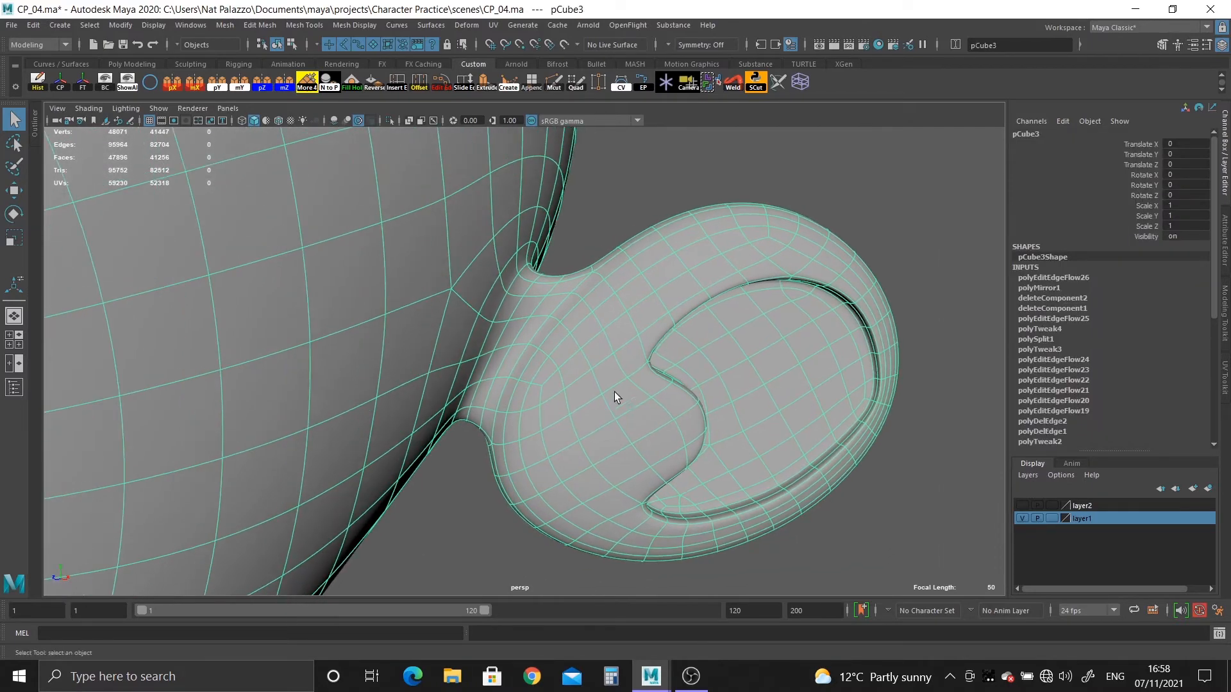
pyautogui.moveTo(622, 326); pyautogui.dragTo(568, 317, button='right')
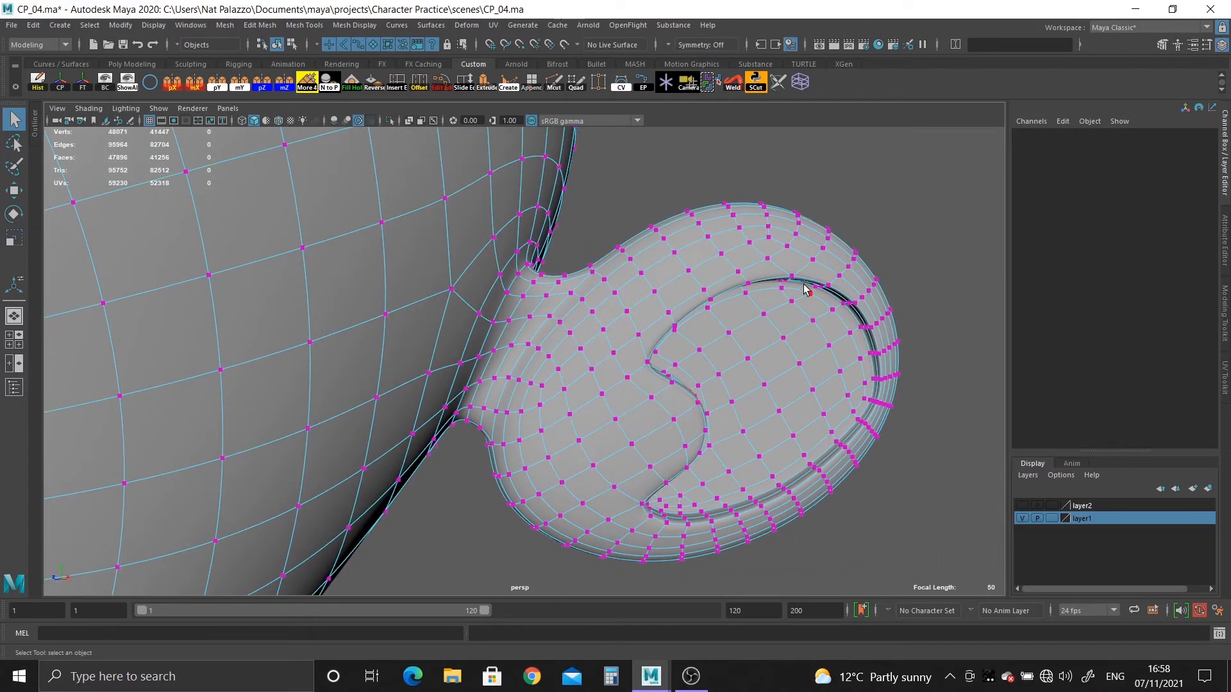
pyautogui.moveTo(924, 531); pyautogui.dragTo(925, 524)
pyautogui.hotkey('shift', '.')
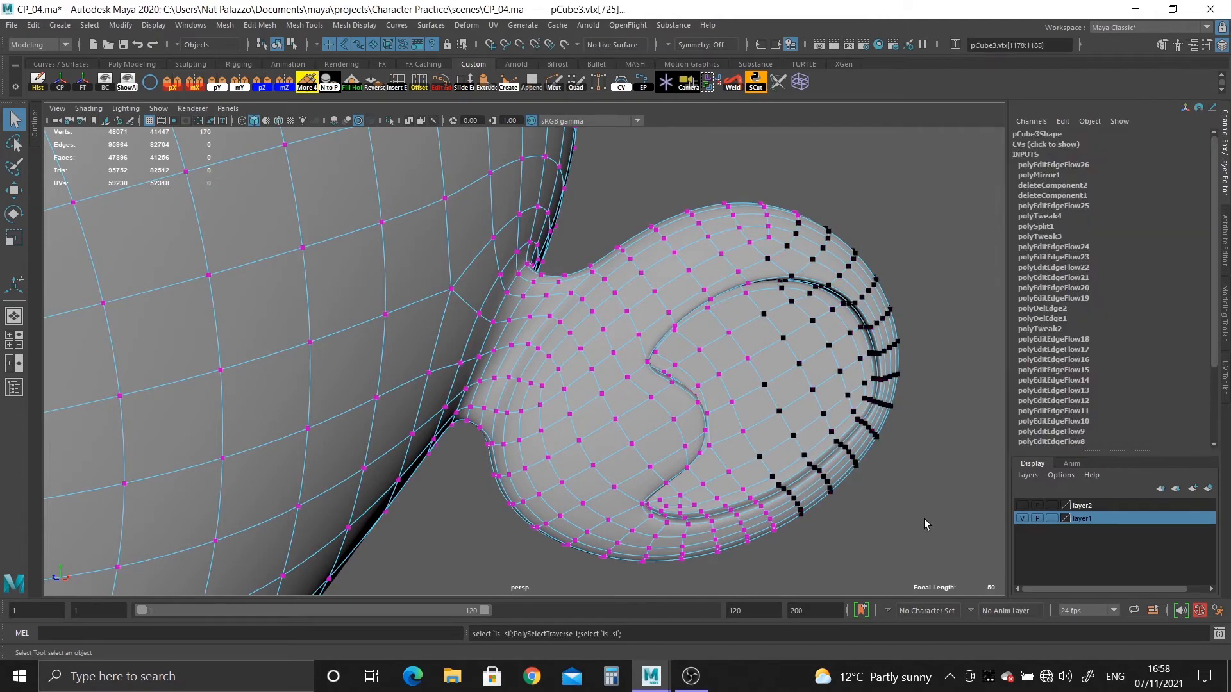
pyautogui.hotkey('shift', '.')
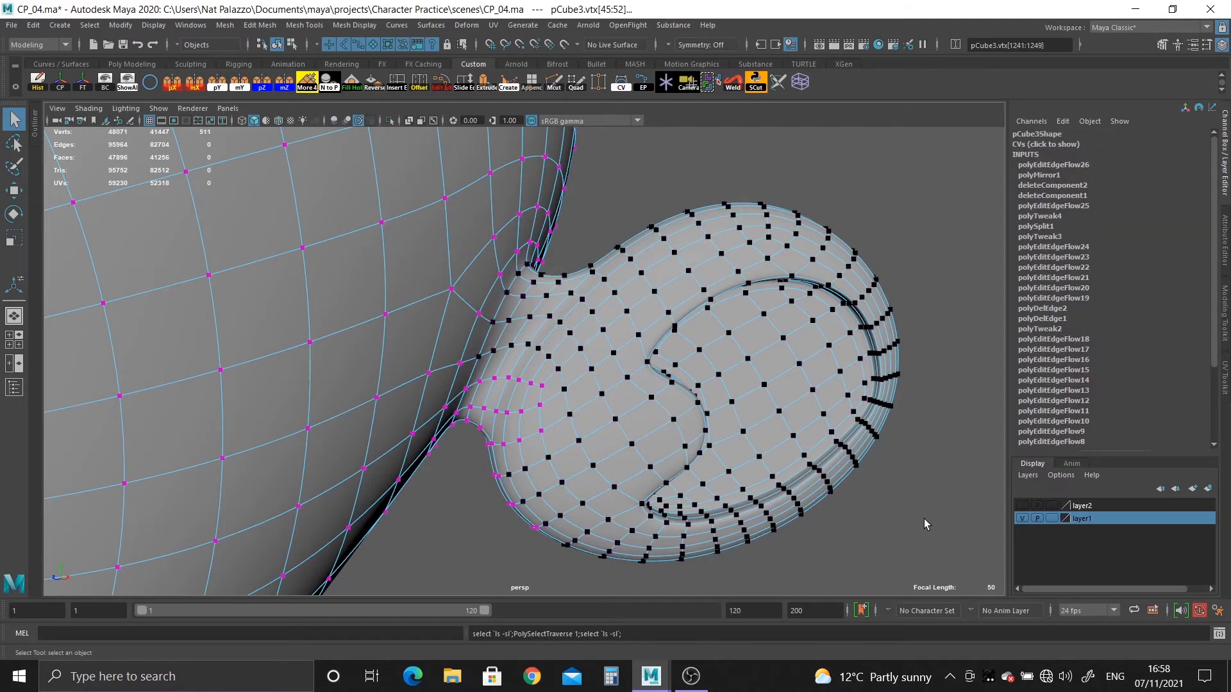
# Refine the vertex selection by deselecting the vertices around the ear's neck and keeping the ear's outer part selected.
pyautogui.keyDown('alt'); pyautogui.moveTo(924, 518); pyautogui.dragTo(564, 405); pyautogui.keyUp('alt')
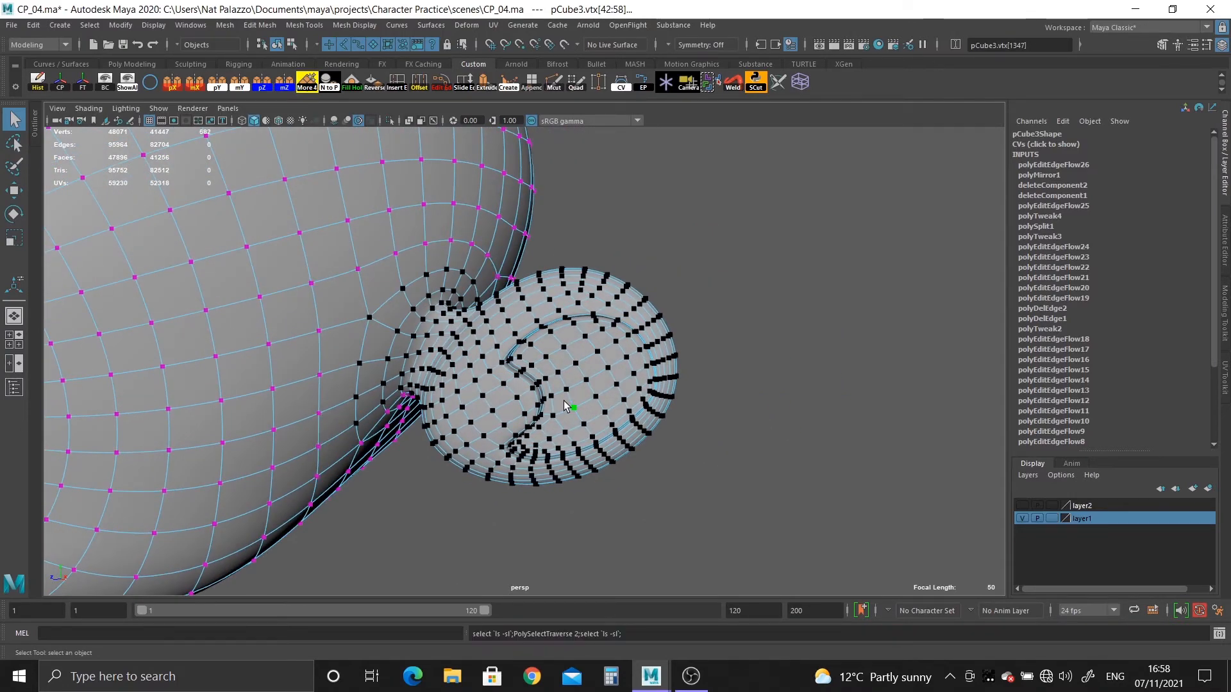
pyautogui.scroll(4, 566, 405)
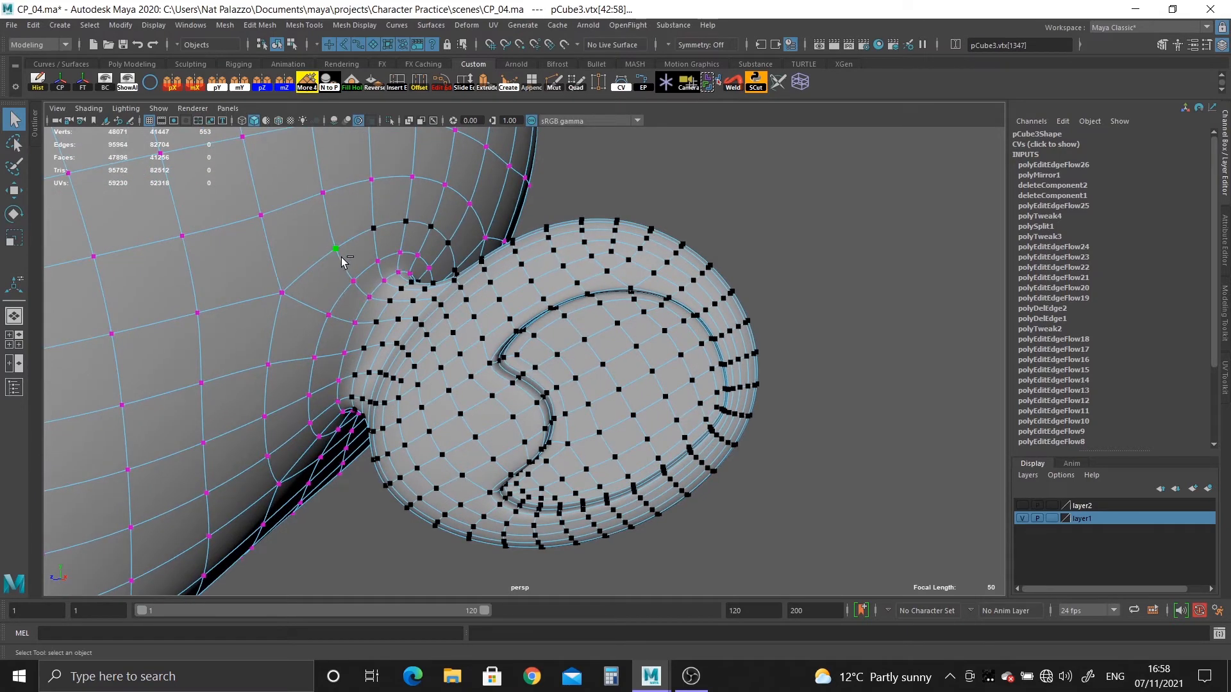
pyautogui.keyDown('alt'); pyautogui.moveTo(386, 231); pyautogui.dragTo(272, 346); pyautogui.keyUp('alt')
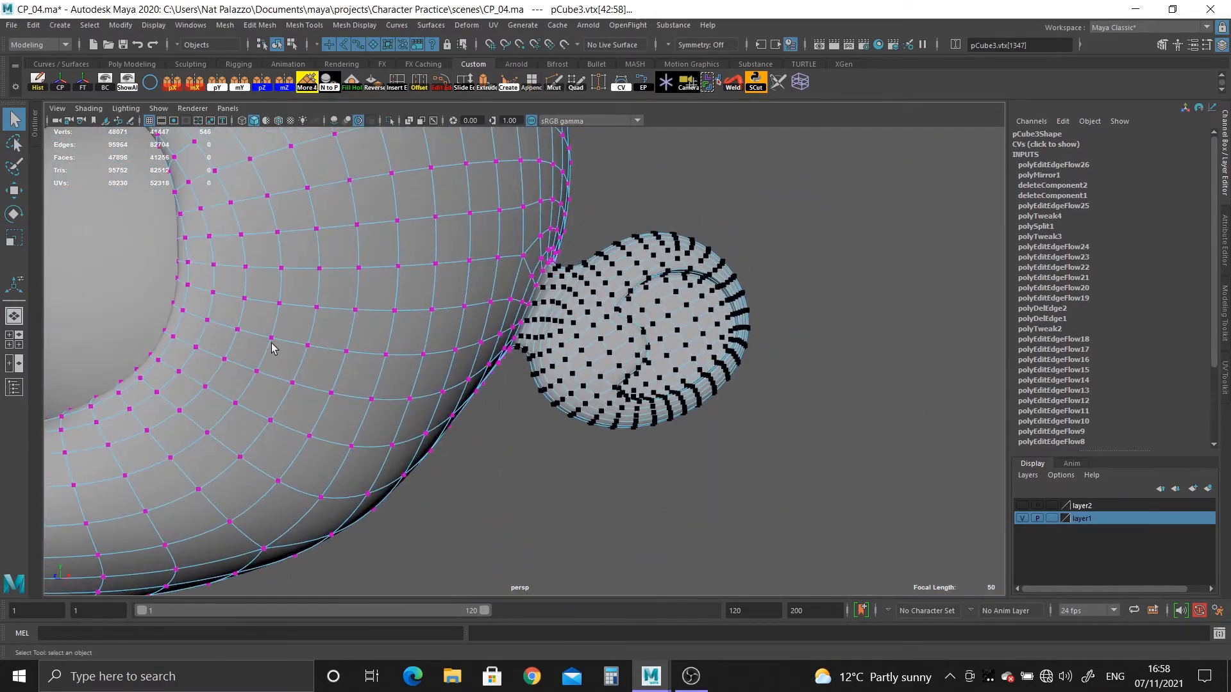
pyautogui.keyDown('alt'); pyautogui.moveTo(272, 346); pyautogui.dragTo(434, 445, button='right'); pyautogui.keyUp('alt')
pyautogui.keyDown('alt'); pyautogui.moveTo(434, 445); pyautogui.dragTo(421, 516, button='middle'); pyautogui.keyUp('alt')
pyautogui.keyDown('alt'); pyautogui.moveTo(421, 516); pyautogui.dragTo(448, 434); pyautogui.keyUp('alt')
pyautogui.keyDown('alt'); pyautogui.moveTo(448, 434); pyautogui.dragTo(478, 456, button='right'); pyautogui.keyUp('alt')
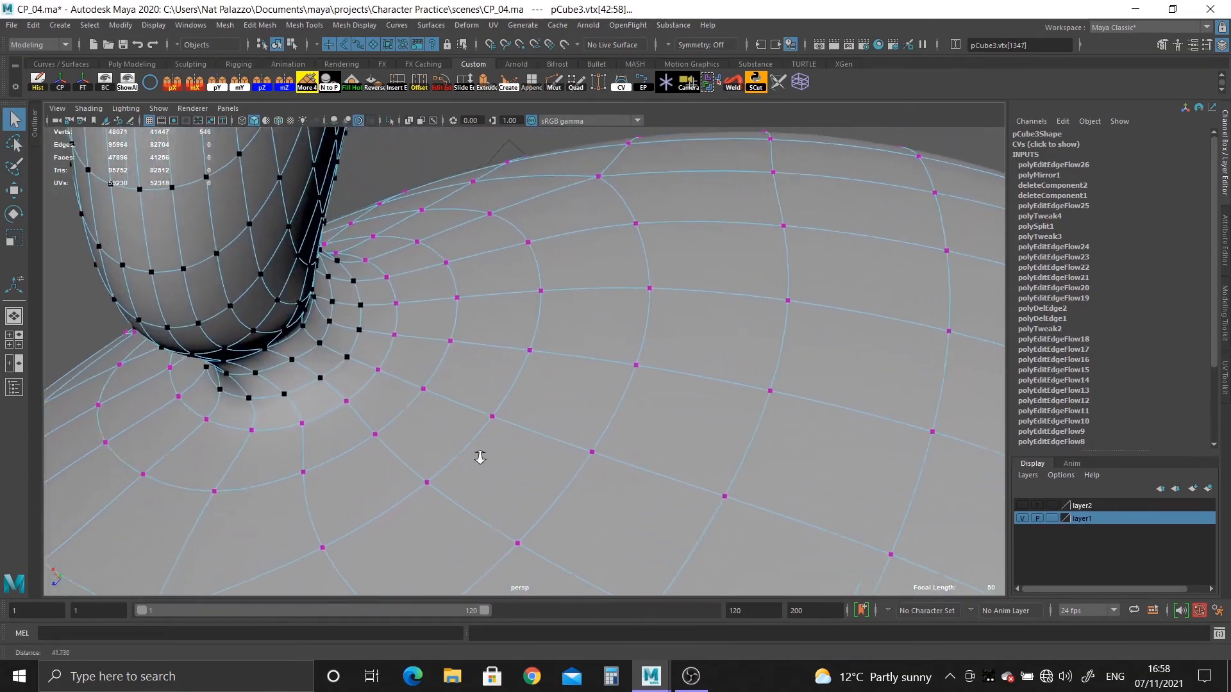
pyautogui.keyDown('alt'); pyautogui.moveTo(478, 455); pyautogui.dragTo(434, 335); pyautogui.keyUp('alt')
pyautogui.keyDown('alt'); pyautogui.moveTo(434, 335); pyautogui.dragTo(510, 450, button='right'); pyautogui.keyUp('alt')
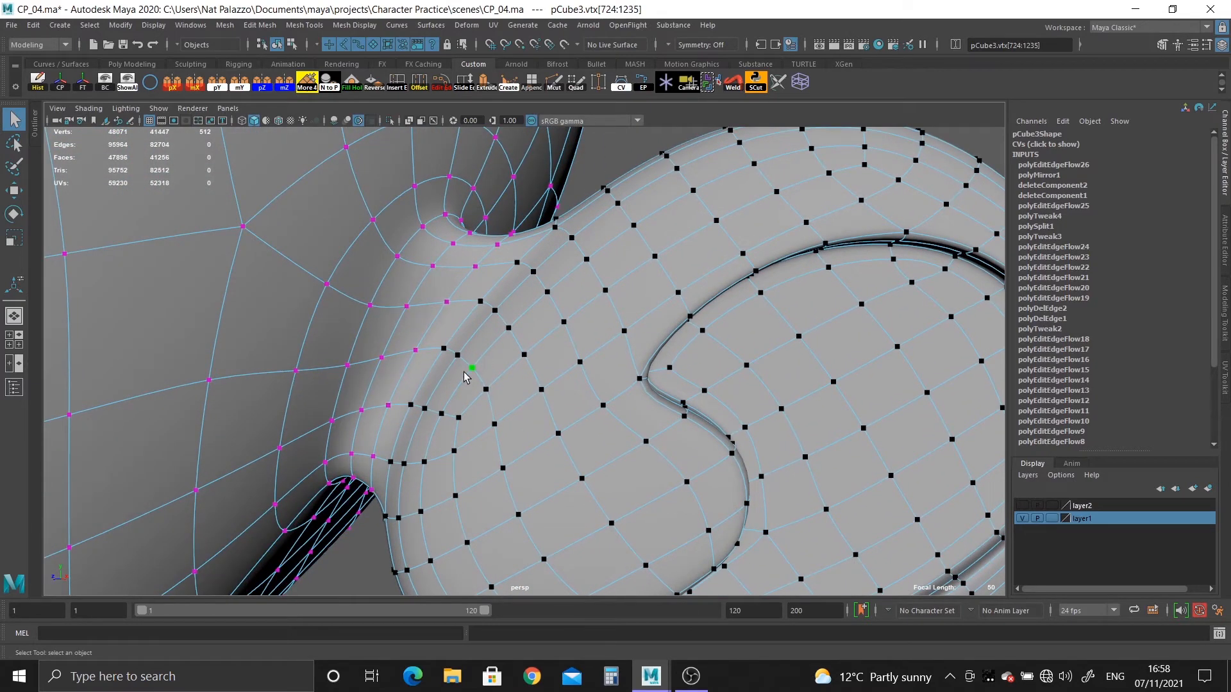
# Move the selected ear vertices horizontally in the XZ plane, closer to the side of the head.
pyautogui.keyDown('alt'); pyautogui.moveTo(470, 377); pyautogui.dragTo(584, 460); pyautogui.keyUp('alt')
pyautogui.click(549, 428)
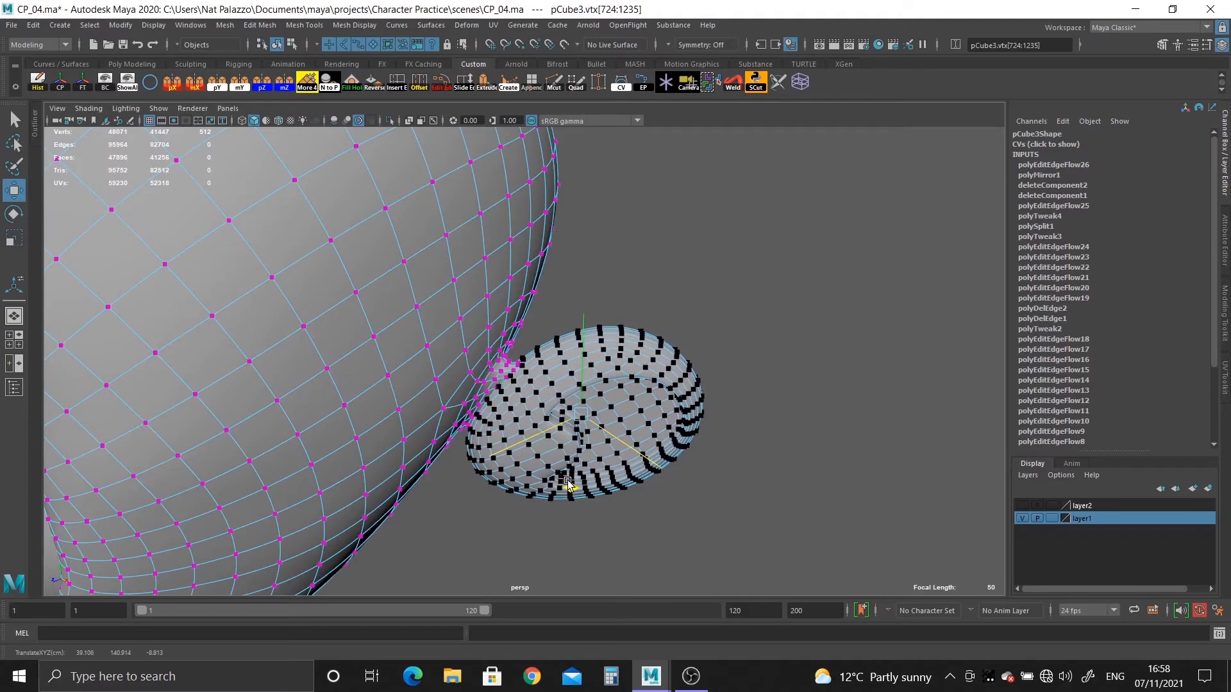
pyautogui.keyDown('alt'); pyautogui.moveTo(562, 499); pyautogui.dragTo(564, 407); pyautogui.keyUp('alt')
pyautogui.keyDown('alt'); pyautogui.moveTo(564, 407); pyautogui.dragTo(767, 560, button='right'); pyautogui.keyUp('alt')
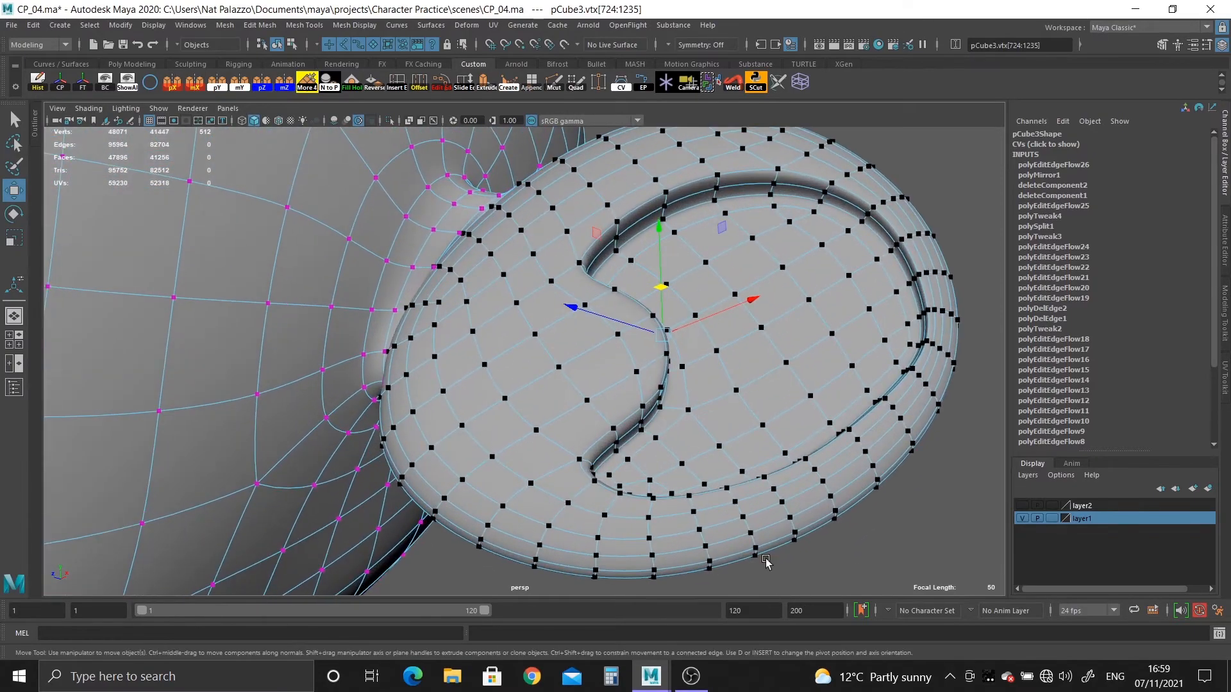
pyautogui.keyDown('alt'); pyautogui.moveTo(468, 379); pyautogui.dragTo(341, 474); pyautogui.keyUp('alt')
pyautogui.keyDown('alt'); pyautogui.moveTo(342, 474); pyautogui.dragTo(341, 405, button='middle'); pyautogui.keyUp('alt')
pyautogui.keyDown('alt'); pyautogui.moveTo(341, 405); pyautogui.dragTo(412, 491, button='right'); pyautogui.keyUp('alt')
pyautogui.moveTo(314, 325); pyautogui.dragTo(377, 308, button='right')
pyautogui.keyDown('alt'); pyautogui.moveTo(277, 398); pyautogui.dragTo(370, 357); pyautogui.keyUp('alt')
pyautogui.keyDown('alt'); pyautogui.moveTo(371, 356); pyautogui.dragTo(507, 256, button='middle'); pyautogui.keyUp('alt')
# Try to delete an edge loop around the ear's neck with the mesh shown unsmoothed.
pyautogui.press('1')
pyautogui.keyDown('alt'); pyautogui.moveTo(468, 358); pyautogui.dragTo(490, 343); pyautogui.keyUp('alt')
pyautogui.keyDown('alt'); pyautogui.moveTo(489, 344); pyautogui.dragTo(525, 407, button='middle'); pyautogui.keyUp('alt')
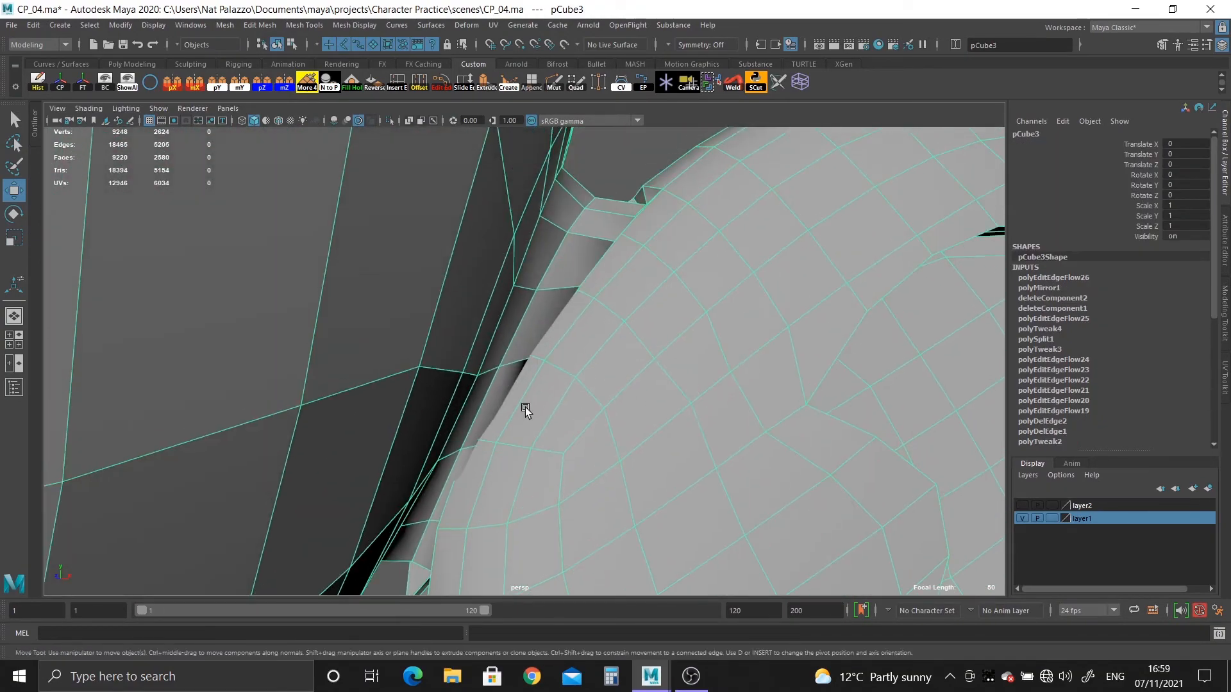
pyautogui.moveTo(596, 324); pyautogui.dragTo(588, 236, button='right')
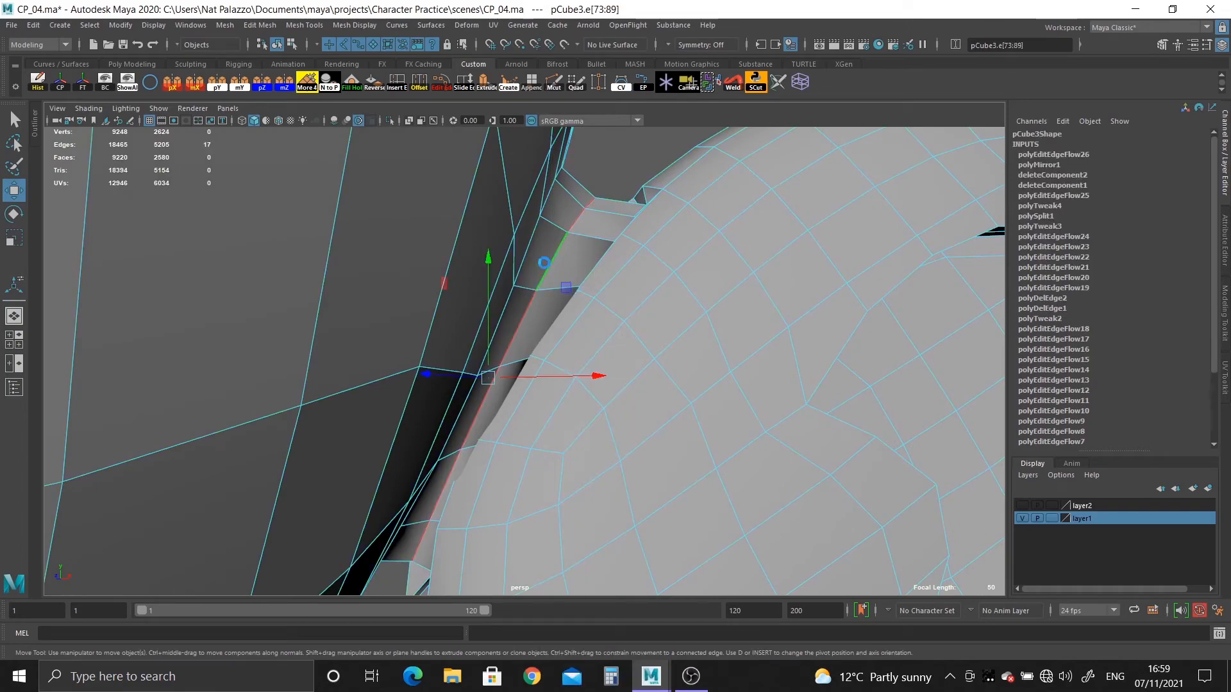
pyautogui.hotkey('ctrl', 'Delete')
pyautogui.keyDown('alt'); pyautogui.moveTo(591, 259); pyautogui.dragTo(660, 209); pyautogui.keyUp('alt')
pyautogui.keyDown('alt'); pyautogui.moveTo(659, 209); pyautogui.dragTo(615, 426, button='middle'); pyautogui.keyUp('alt')
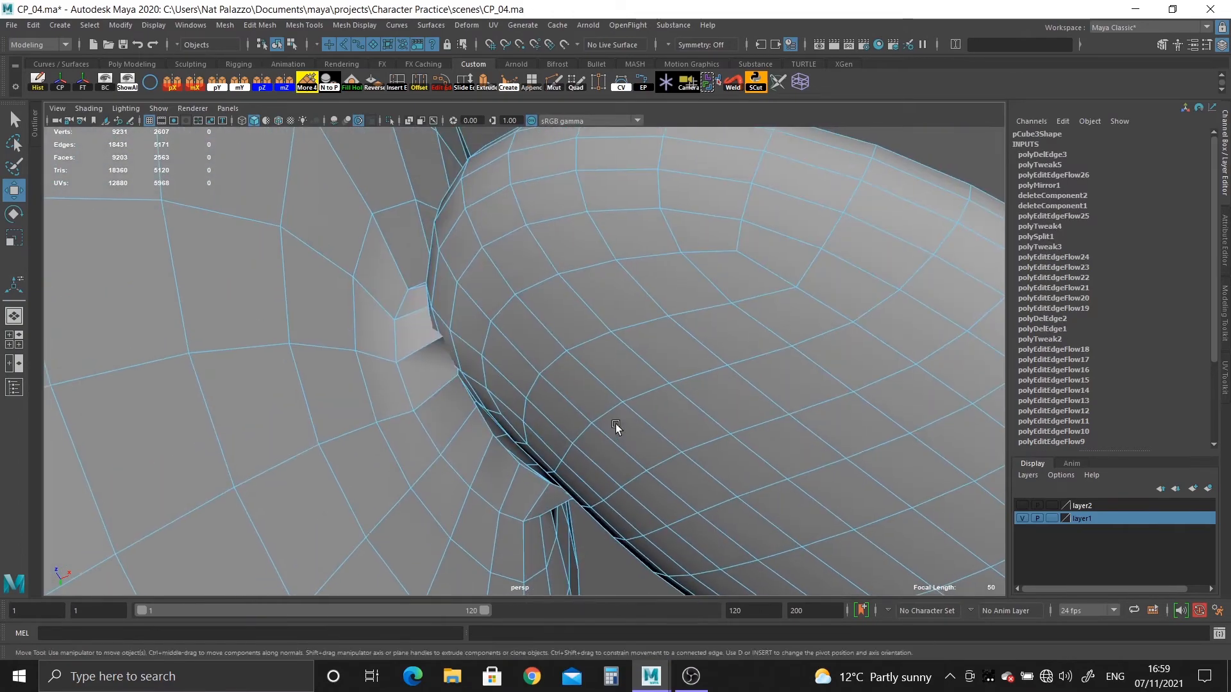
# Apply Edit Edge Flow to the successive edge loops around the ear's neck, working from inside the head mesh.
pyautogui.keyDown('alt'); pyautogui.moveTo(616, 426); pyautogui.dragTo(622, 344); pyautogui.keyUp('alt')
pyautogui.keyDown('alt'); pyautogui.moveTo(568, 451); pyautogui.dragTo(555, 299); pyautogui.keyUp('alt')
pyautogui.doubleClick(524, 274)
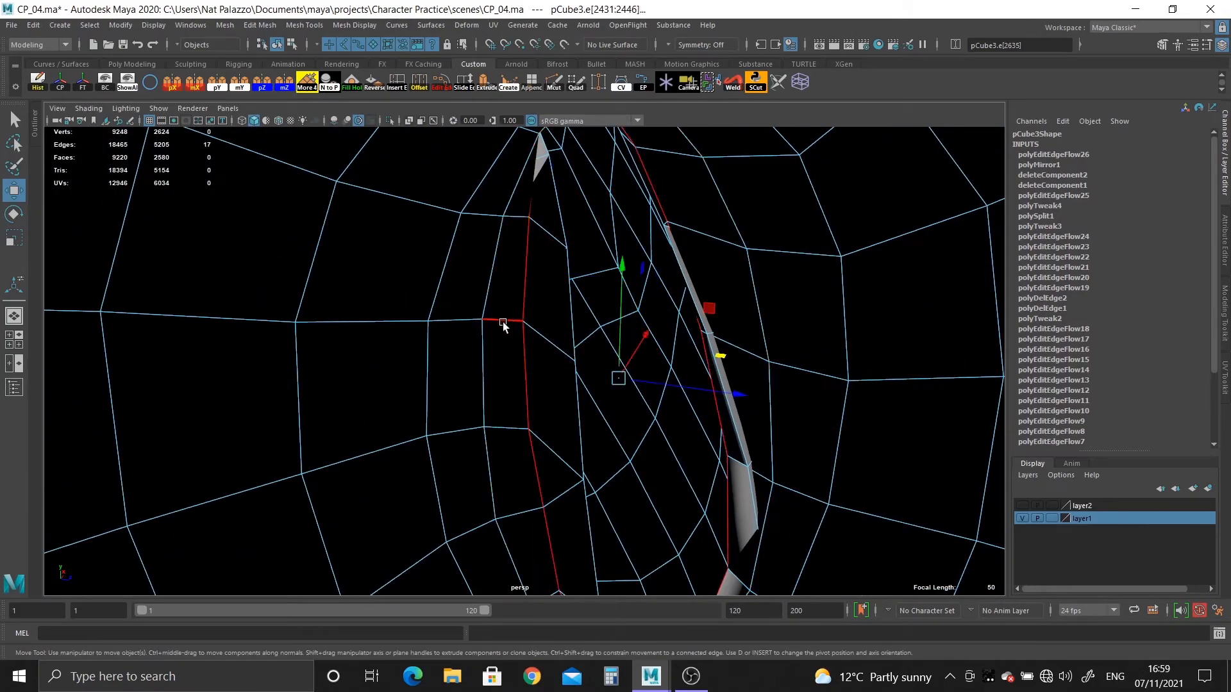
pyautogui.doubleClick(570, 328)
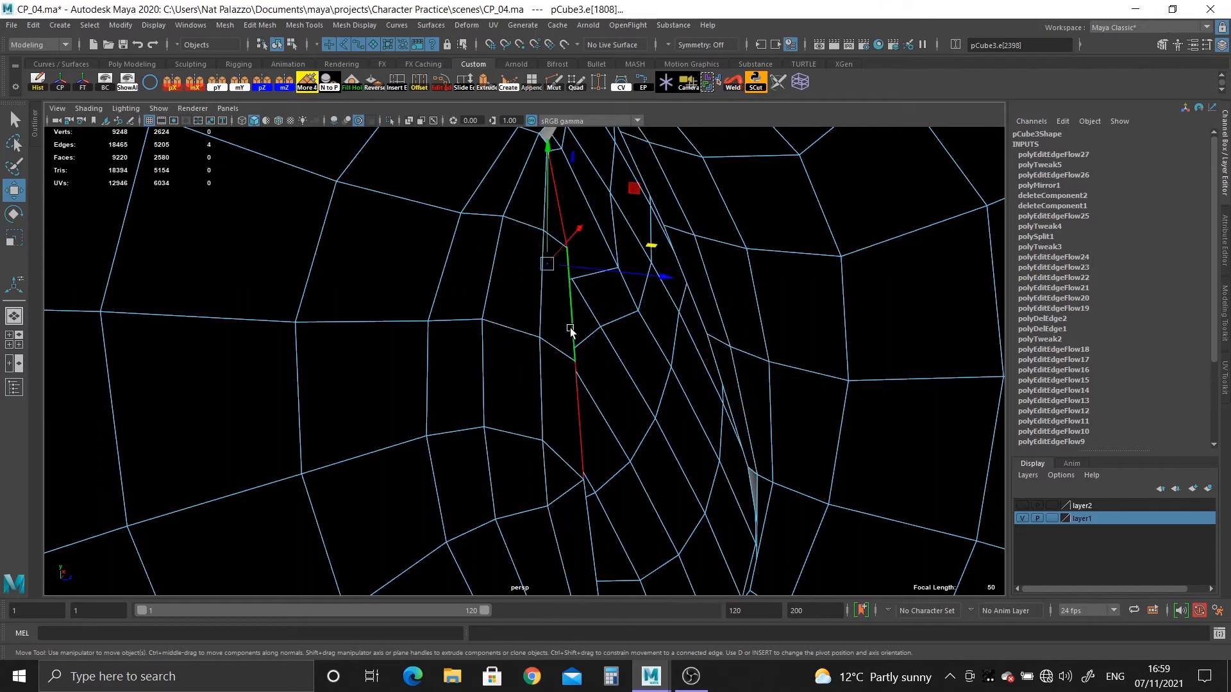
pyautogui.press('g')
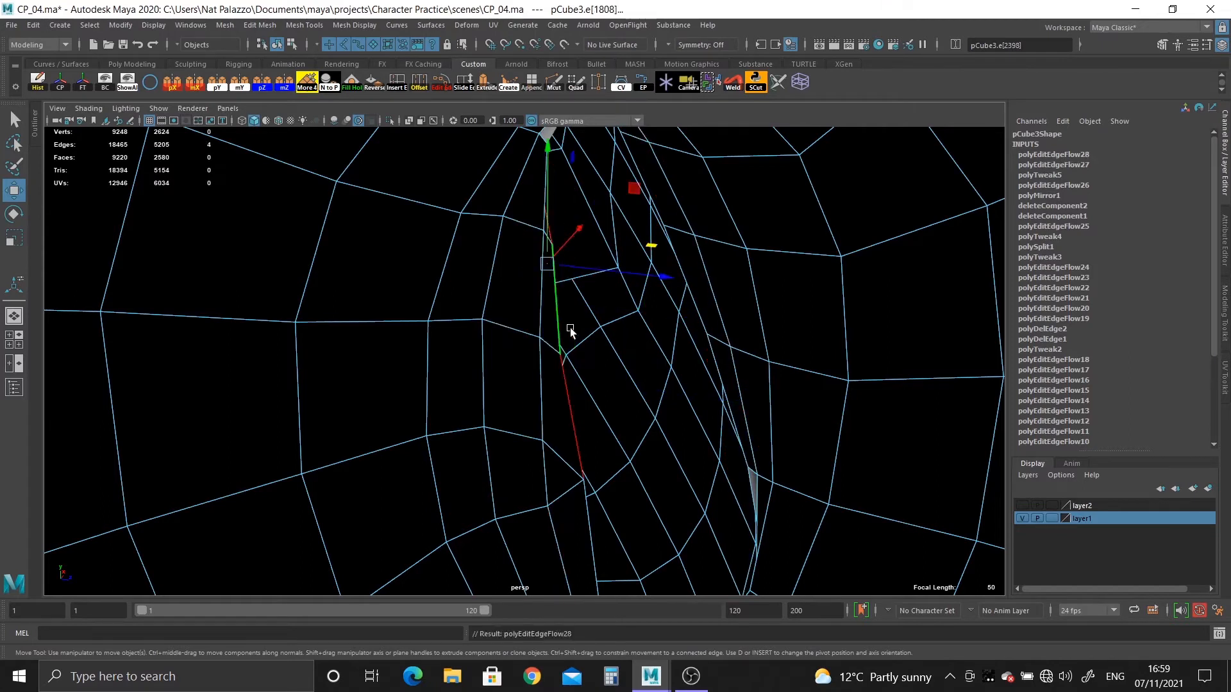
pyautogui.doubleClick(586, 512)
pyautogui.press('g')
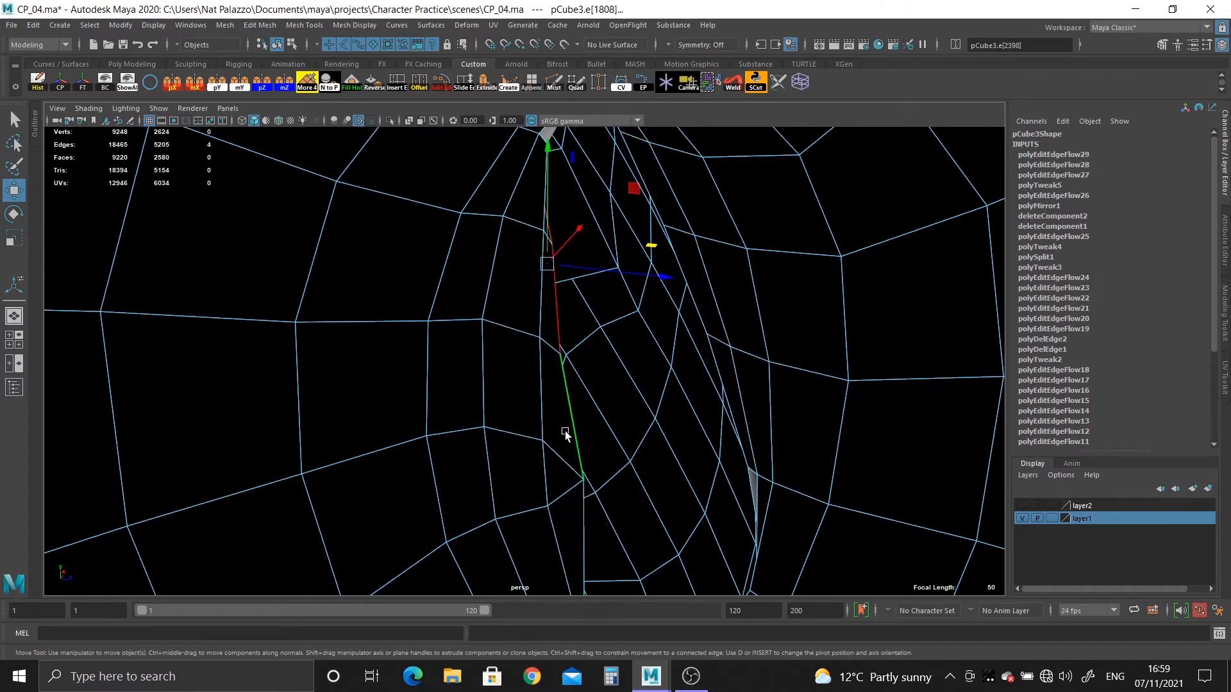
pyautogui.doubleClick(483, 401)
pyautogui.press('g')
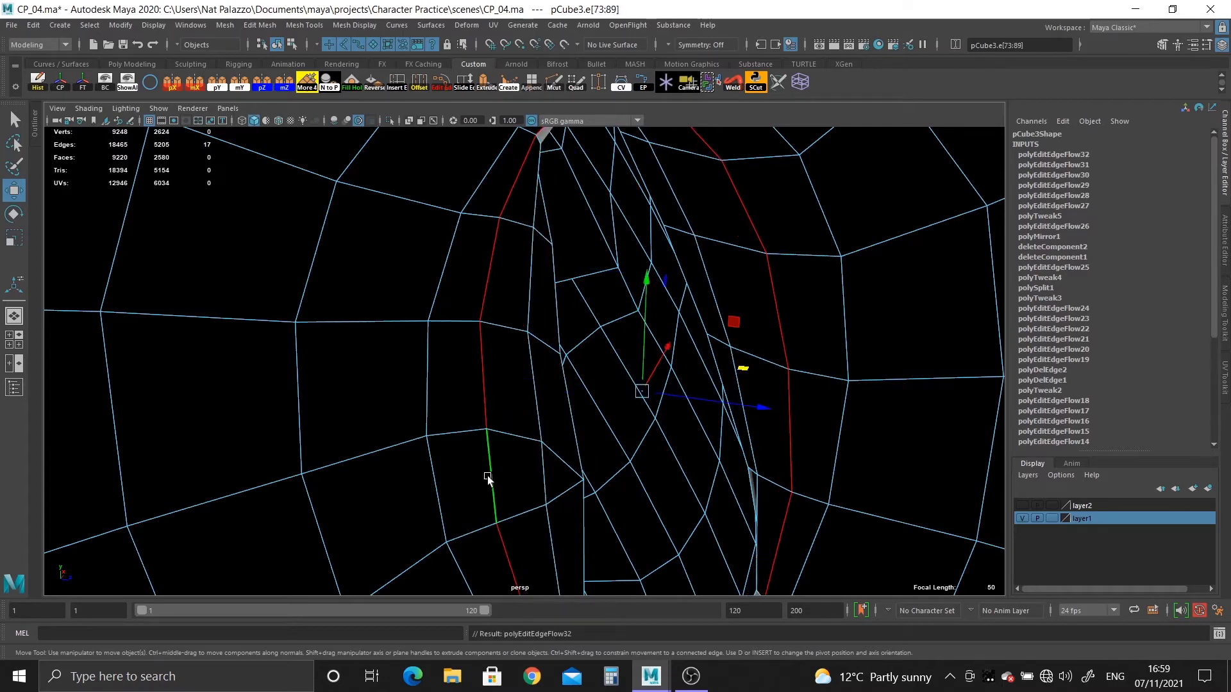
pyautogui.doubleClick(551, 514)
pyautogui.press('g')
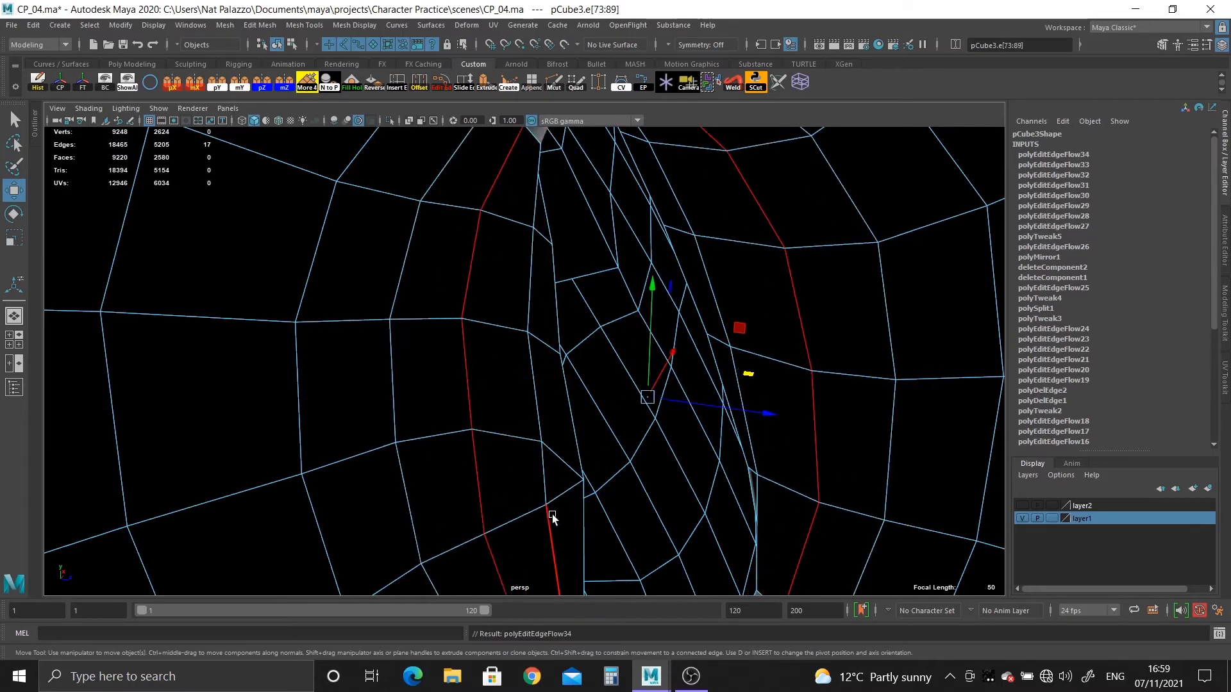
# Delete the short row of edges crossing the loops beside the ear's neck, including its vertices.
pyautogui.keyDown('alt'); pyautogui.moveTo(553, 516); pyautogui.dragTo(467, 483); pyautogui.keyUp('alt')
pyautogui.keyDown('alt'); pyautogui.moveTo(467, 484); pyautogui.dragTo(486, 340, button='middle'); pyautogui.keyUp('alt')
pyautogui.scroll(2, 484, 343)
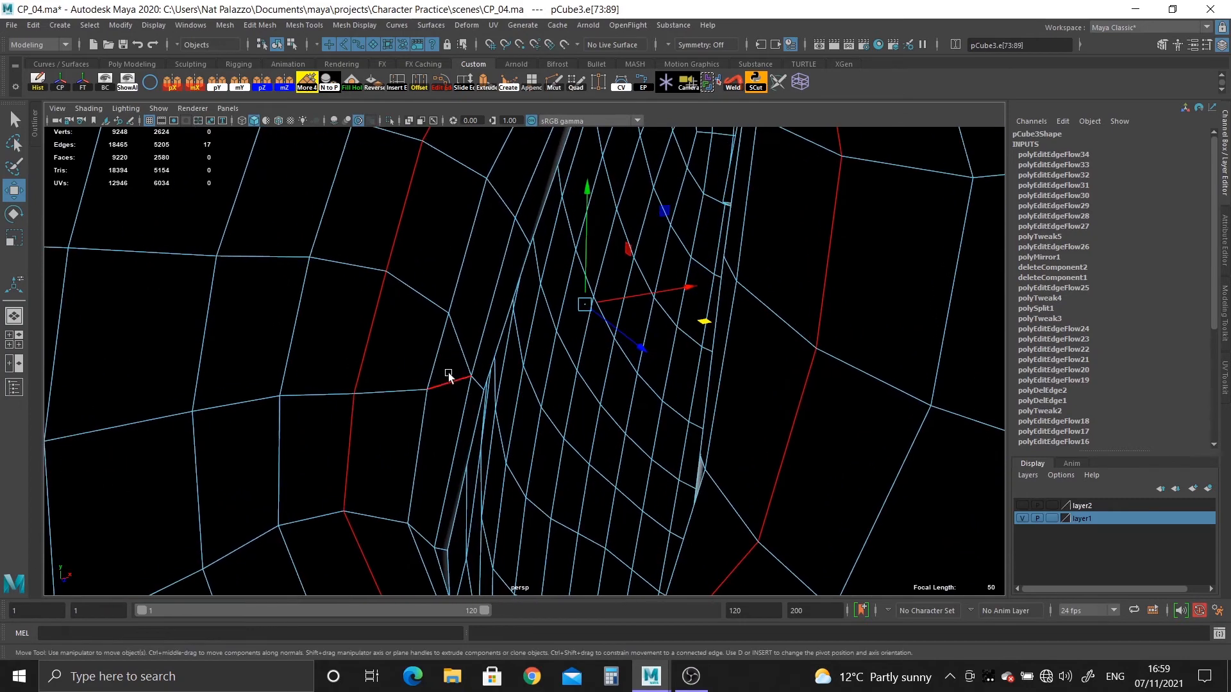
pyautogui.doubleClick(453, 324)
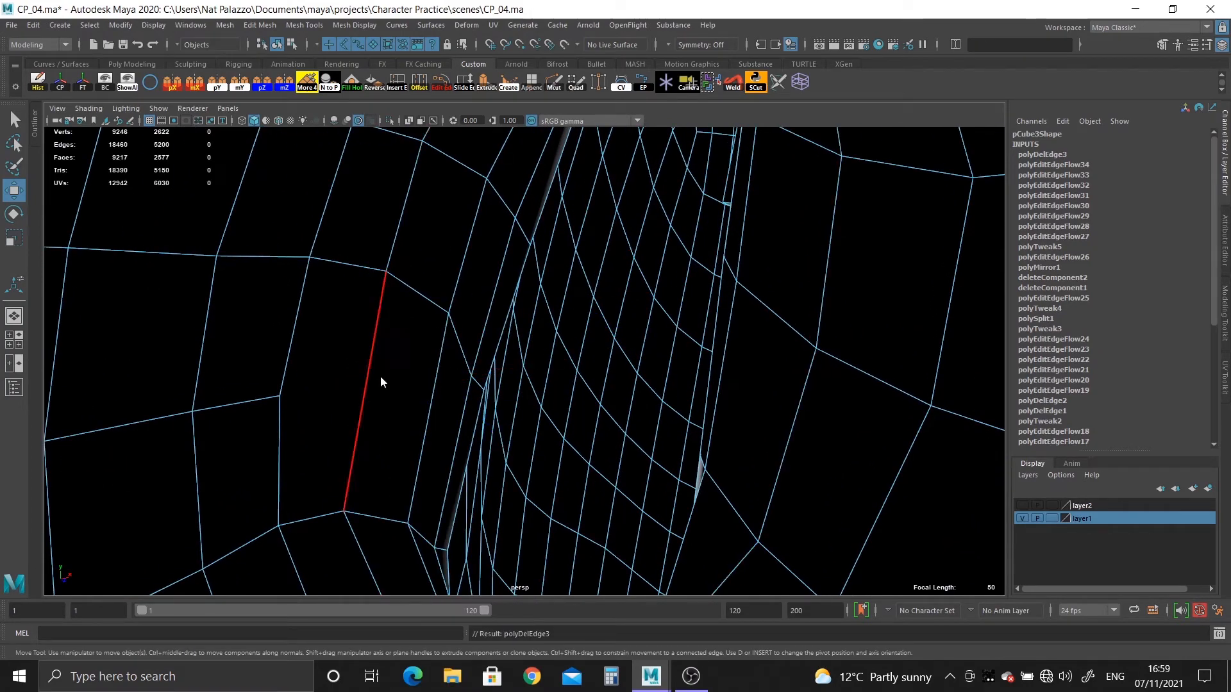
# Apply Edit Edge Flow to the edge loops around the ear's neck where the edge row was removed.
pyautogui.doubleClick(386, 394)
pyautogui.press('g')
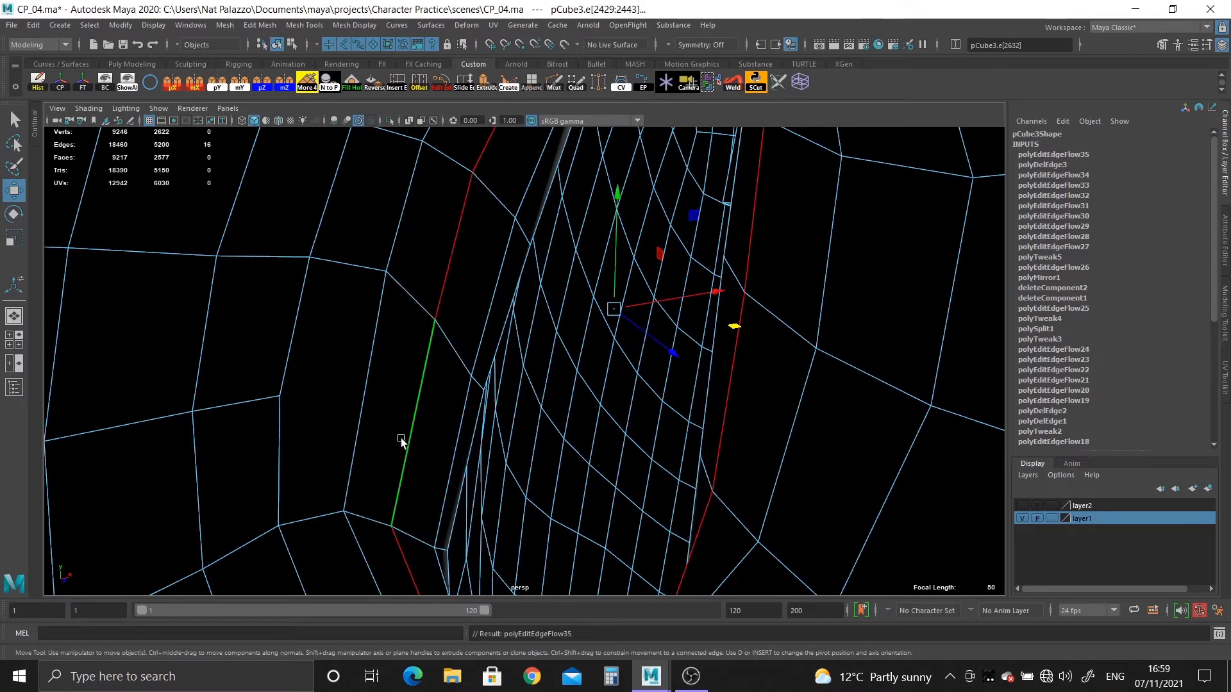
pyautogui.click(359, 431)
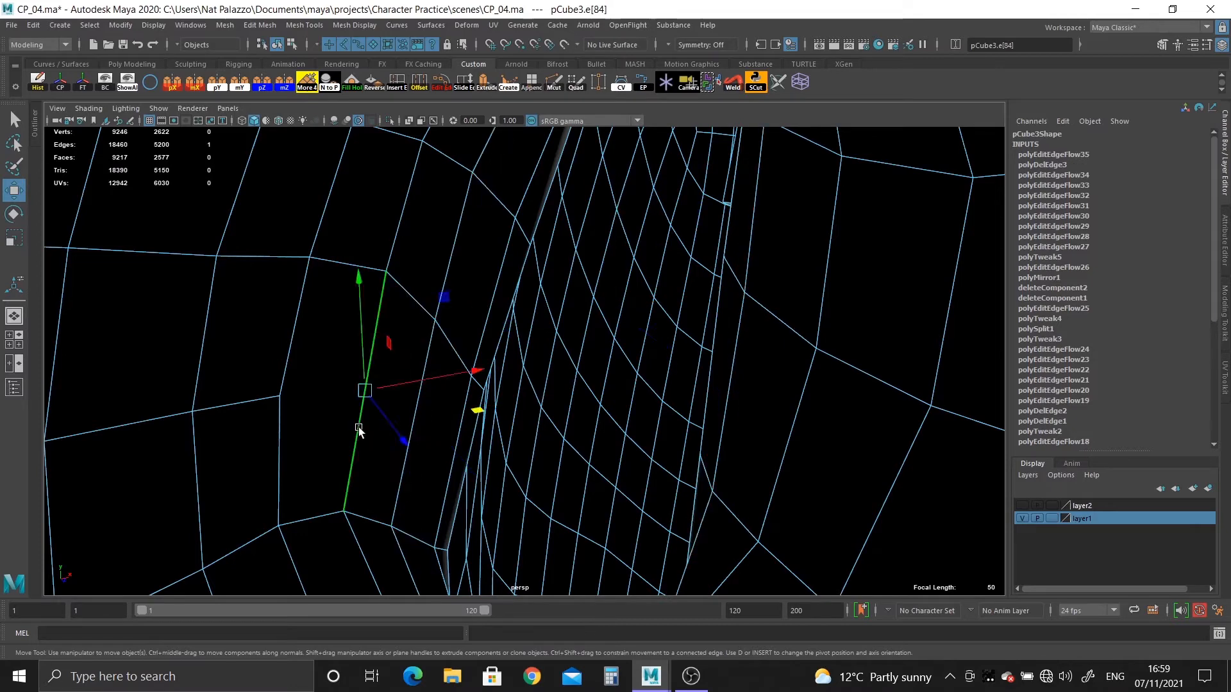
pyautogui.doubleClick(450, 440)
pyautogui.press('g')
# Examine the ear's neck from several sides in smooth mesh preview.
pyautogui.moveTo(450, 440)
pyautogui.keyDown('alt'); pyautogui.mouseDown()
pyautogui.moveTo(393, 321)
pyautogui.moveTo(376, 460)
pyautogui.moveTo(431, 494)
pyautogui.moveTo(488, 451)
pyautogui.moveTo(520, 580)
pyautogui.moveTo(582, 512)
pyautogui.moveTo(432, 457)
pyautogui.moveTo(417, 290)
pyautogui.mouseUp(); pyautogui.keyUp('alt')
pyautogui.moveTo(416, 288); pyautogui.dragTo(470, 264, button='right')
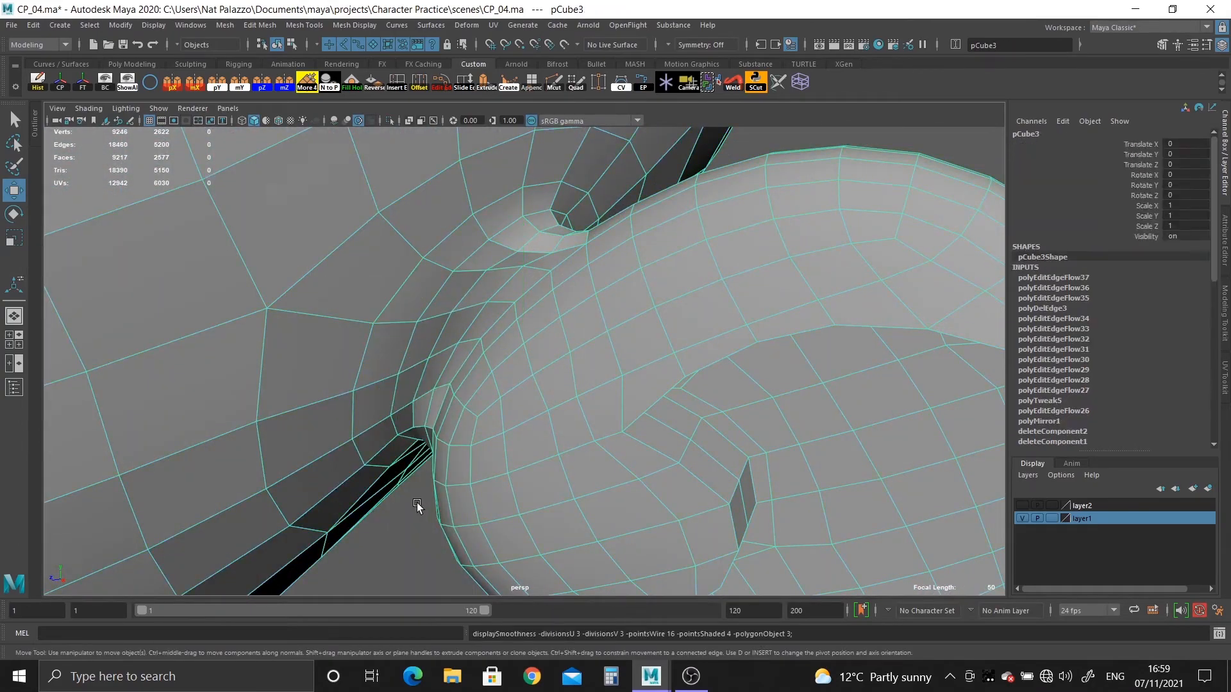
pyautogui.press('3')
pyautogui.click(416, 503)
pyautogui.keyDown('alt'); pyautogui.moveTo(523, 552); pyautogui.dragTo(386, 355, button='right'); pyautogui.keyUp('alt')
pyautogui.keyDown('alt'); pyautogui.moveTo(386, 355); pyautogui.dragTo(176, 363); pyautogui.keyUp('alt')
pyautogui.keyDown('alt'); pyautogui.moveTo(176, 362); pyautogui.dragTo(640, 566, button='right'); pyautogui.keyUp('alt')
pyautogui.keyDown('alt'); pyautogui.moveTo(641, 566); pyautogui.dragTo(549, 367); pyautogui.keyUp('alt')
pyautogui.click(534, 346)
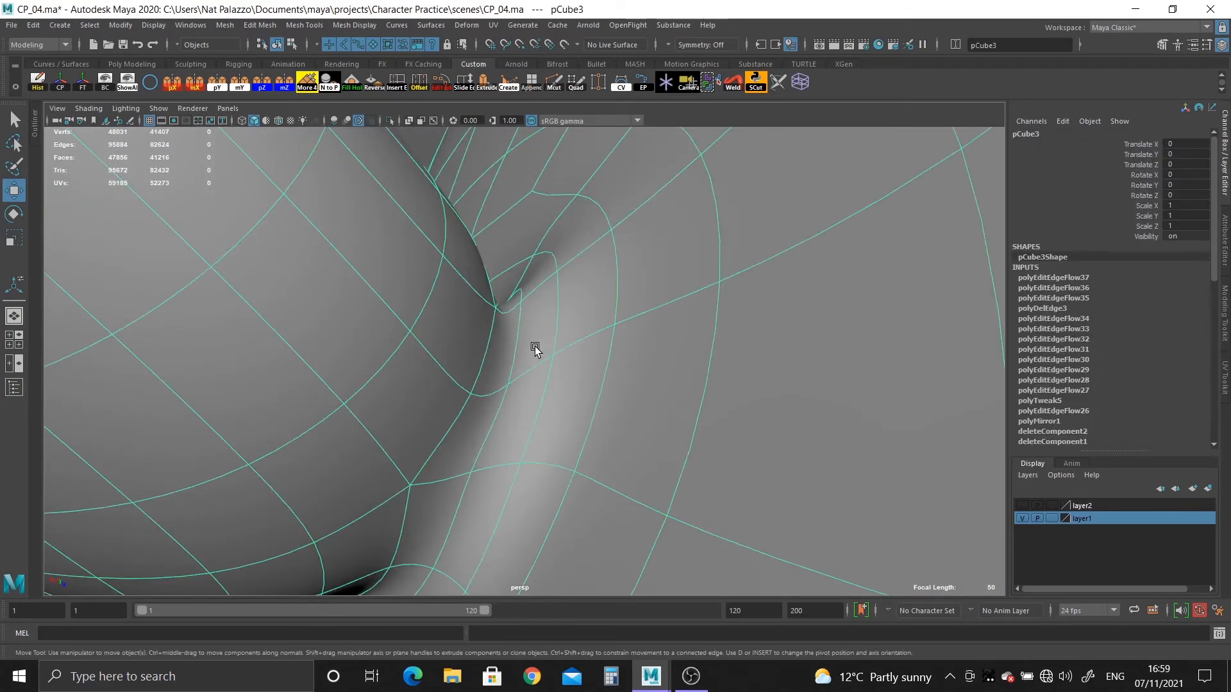
# Return to the unsmoothed mesh and even out the neck's edge loops behind the ear with Edit Edge Flow.
pyautogui.press('1')
pyautogui.keyDown('alt'); pyautogui.moveTo(534, 347); pyautogui.dragTo(548, 306, button='right'); pyautogui.keyUp('alt')
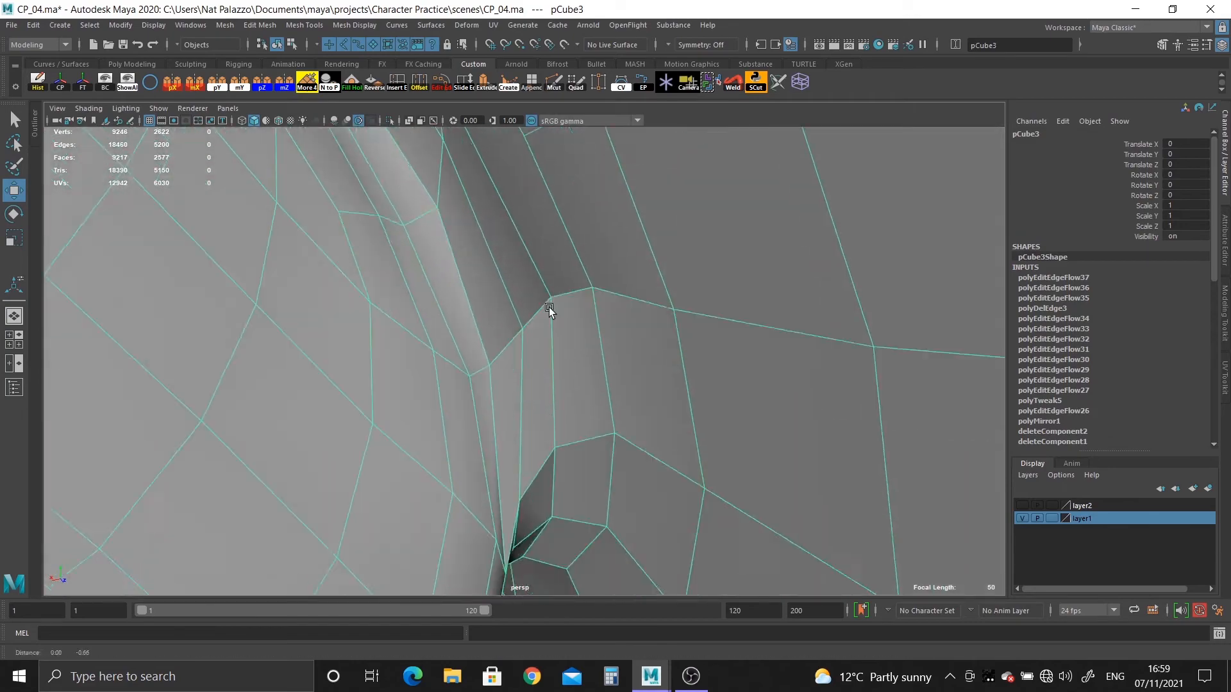
pyautogui.keyDown('alt'); pyautogui.moveTo(549, 306); pyautogui.dragTo(555, 332); pyautogui.keyUp('alt')
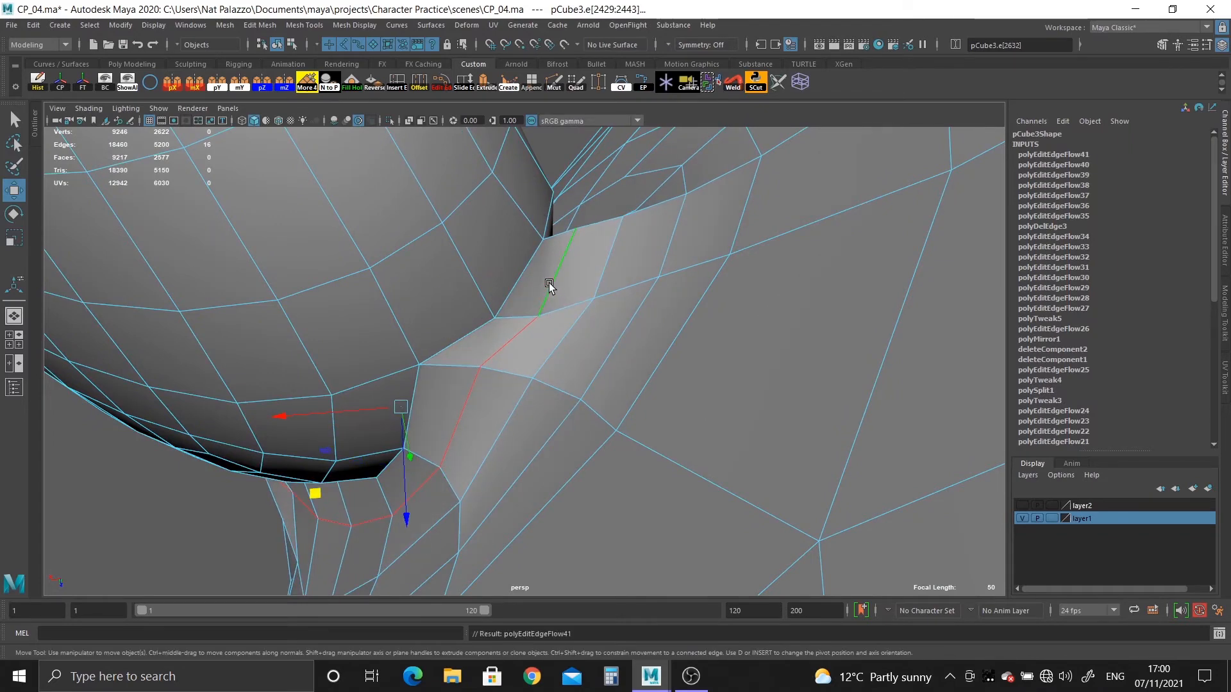
# Check the smoothed joint between ear and head from the front, below and behind.
pyautogui.keyDown('alt'); pyautogui.moveTo(550, 285); pyautogui.dragTo(506, 477); pyautogui.keyUp('alt')
pyautogui.click(569, 517)
pyautogui.keyDown('alt'); pyautogui.moveTo(315, 252); pyautogui.dragTo(342, 152); pyautogui.keyUp('alt')
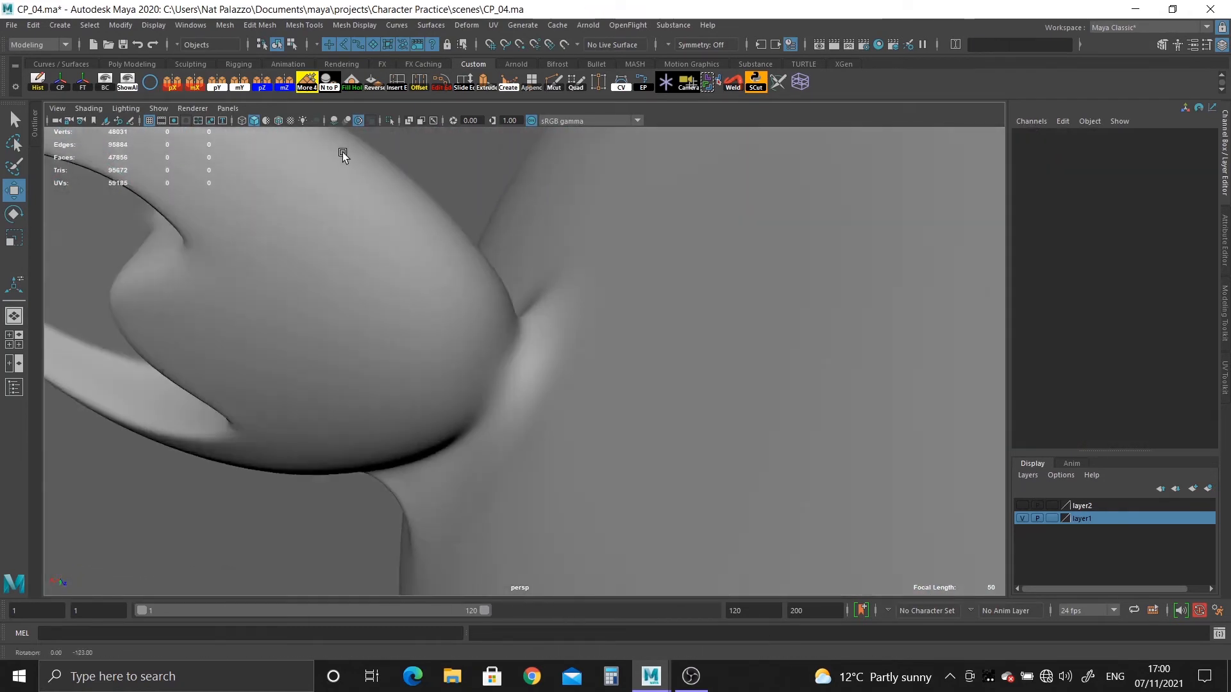
pyautogui.keyDown('alt'); pyautogui.moveTo(343, 265); pyautogui.dragTo(229, 359); pyautogui.keyUp('alt')
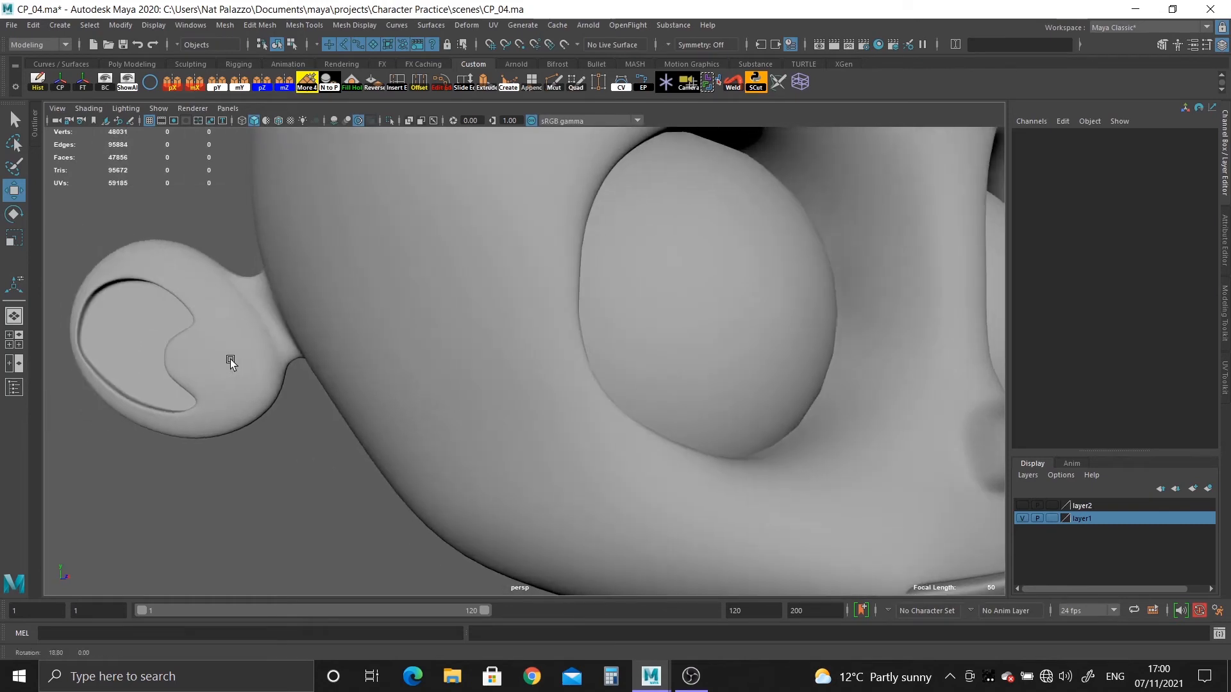
pyautogui.keyDown('alt'); pyautogui.moveTo(256, 291); pyautogui.dragTo(508, 323); pyautogui.keyUp('alt')
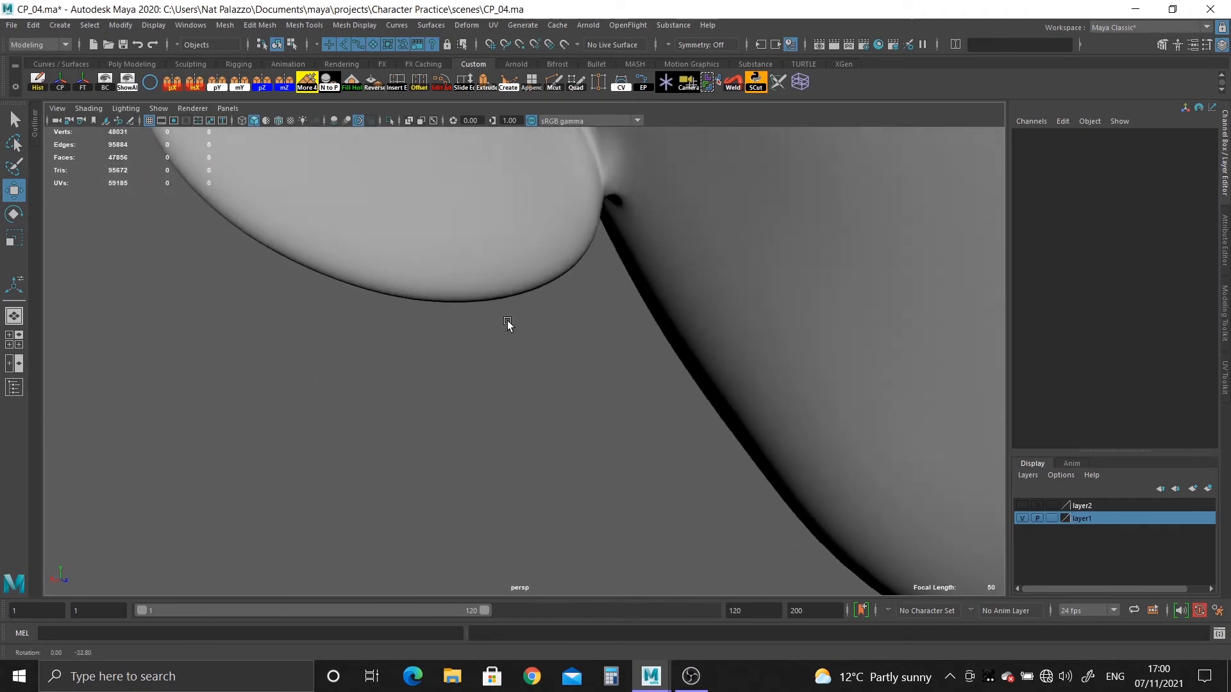
pyautogui.keyDown('alt'); pyautogui.moveTo(508, 323); pyautogui.dragTo(523, 543, button='middle'); pyautogui.keyUp('alt')
pyautogui.keyDown('alt'); pyautogui.moveTo(523, 545); pyautogui.dragTo(564, 569); pyautogui.keyUp('alt')
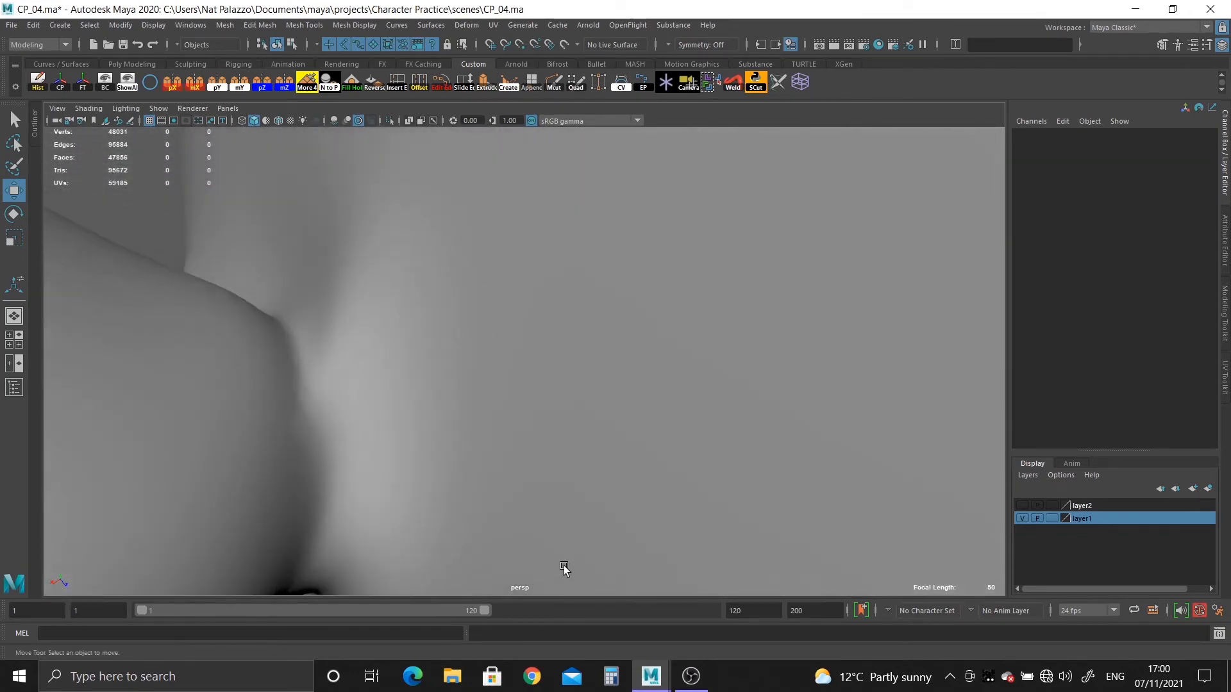
# Select vertices on the neck behind the ear in the unsmoothed mesh and reposition them to tidy the joint.
pyautogui.click(367, 455)
pyautogui.keyDown('alt'); pyautogui.moveTo(368, 455); pyautogui.dragTo(394, 333); pyautogui.keyUp('alt')
pyautogui.moveTo(394, 328); pyautogui.dragTo(343, 325, button='right')
pyautogui.click(350, 283)
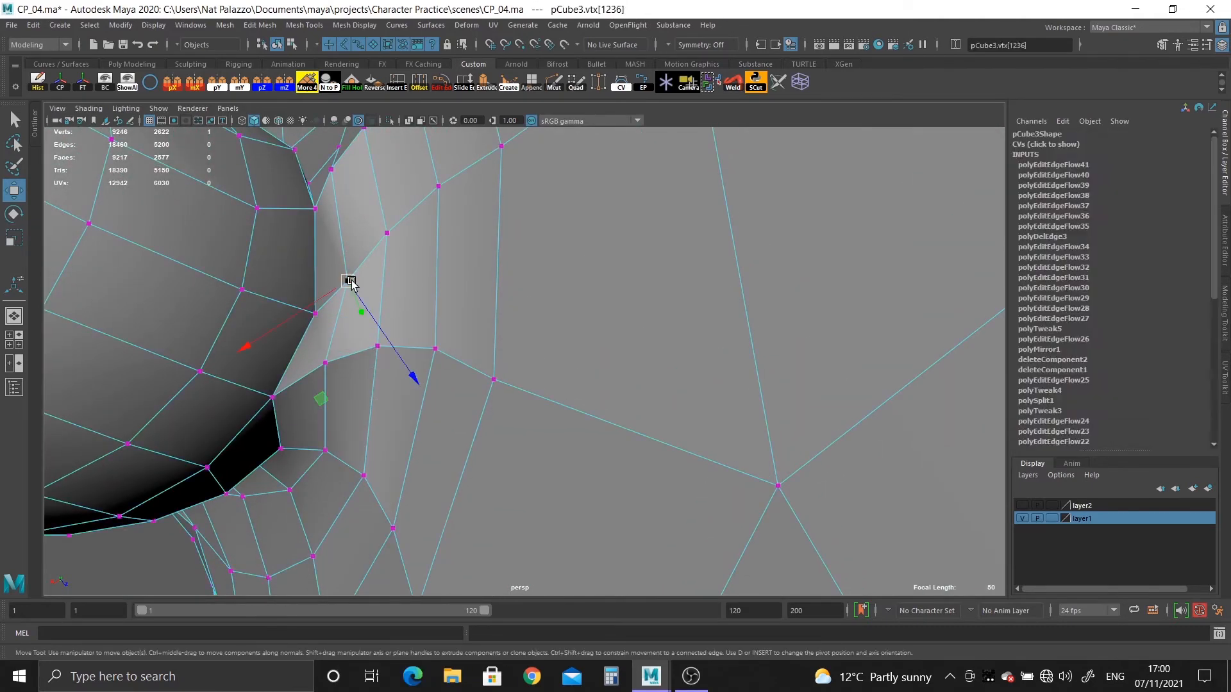
pyautogui.press('f')
pyautogui.scroll(-4, 390, 261)
pyautogui.keyDown('alt'); pyautogui.moveTo(369, 299); pyautogui.dragTo(610, 452); pyautogui.keyUp('alt')
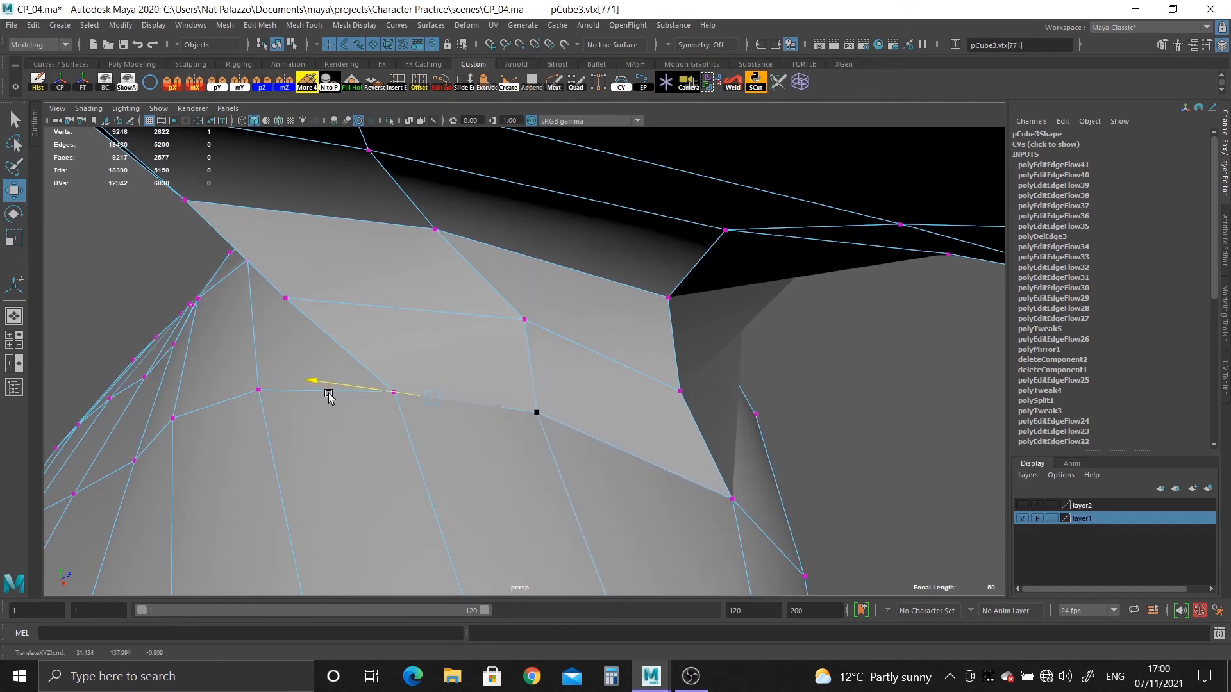
pyautogui.keyDown('alt'); pyautogui.moveTo(646, 518); pyautogui.dragTo(439, 370); pyautogui.keyUp('alt')
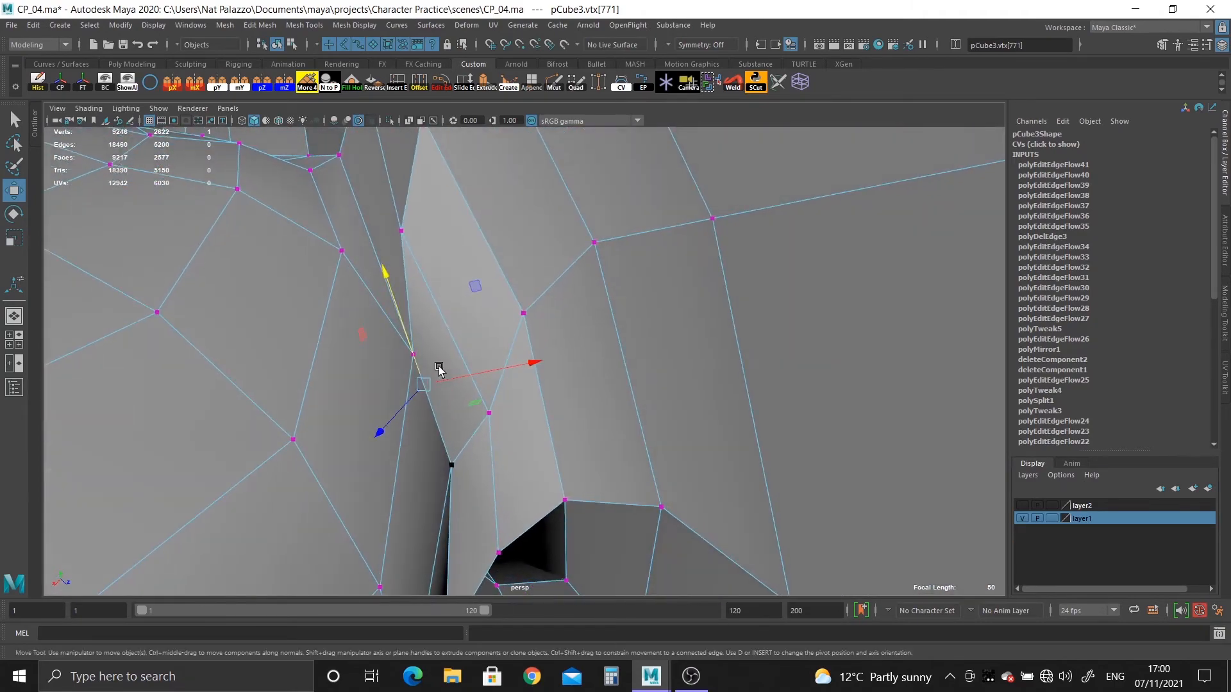
# Delete the closely spaced edge loop around the ear's neck, including its vertices.
pyautogui.keyDown('alt'); pyautogui.moveTo(439, 369); pyautogui.dragTo(456, 455, button='middle'); pyautogui.keyUp('alt')
pyautogui.moveTo(402, 359); pyautogui.dragTo(384, 286, button='right')
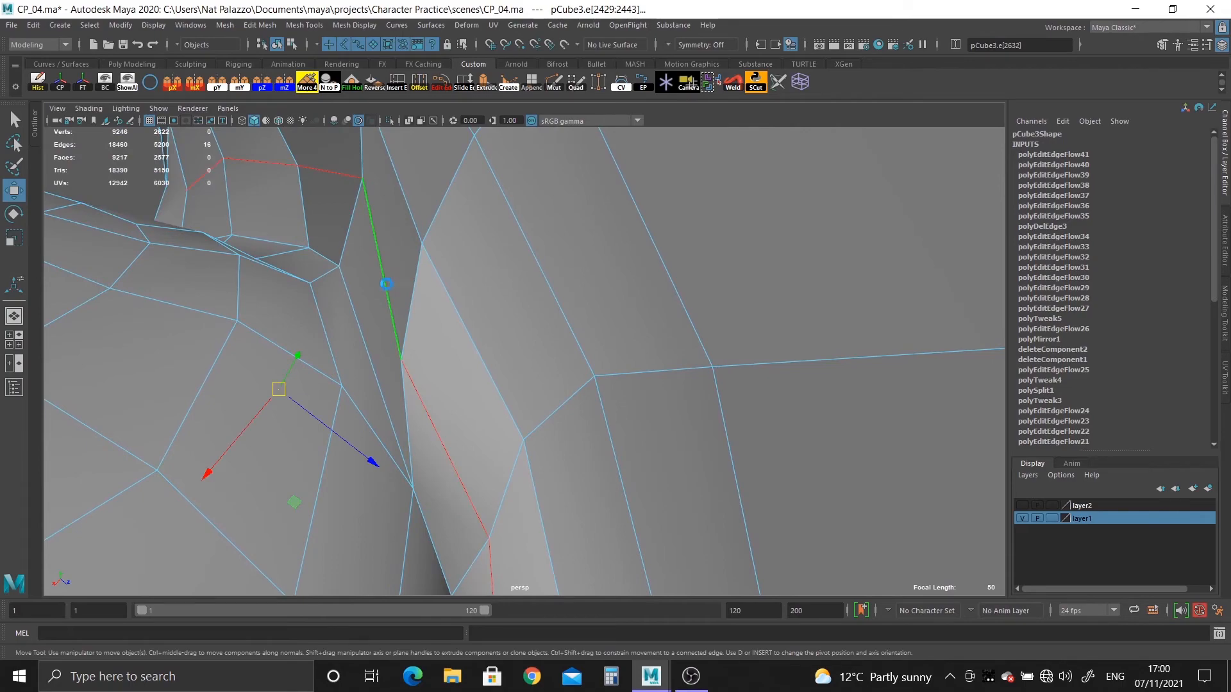
pyautogui.hotkey('ctrl', 'Delete')
pyautogui.keyDown('alt'); pyautogui.moveTo(387, 286); pyautogui.dragTo(548, 375); pyautogui.keyUp('alt')
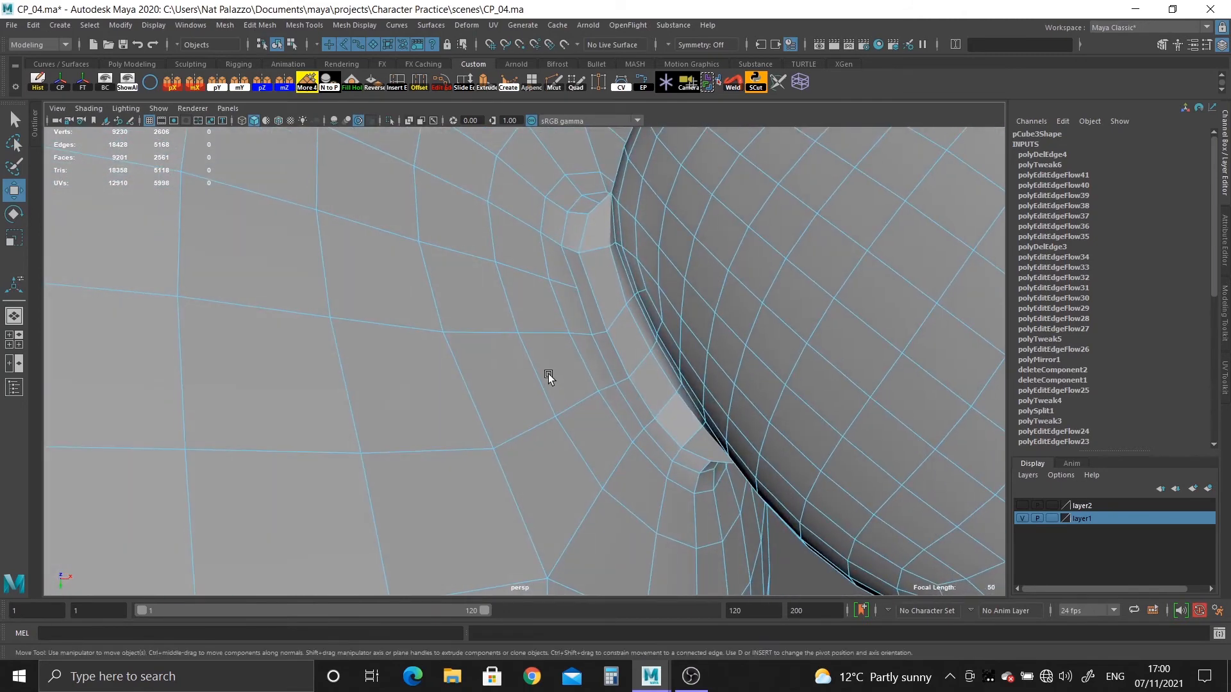
# Inspect the joint behind the ear in smooth mesh preview with the head deselected.
pyautogui.moveTo(500, 280); pyautogui.dragTo(524, 256, button='right')
pyautogui.press('3')
pyautogui.keyDown('alt'); pyautogui.moveTo(609, 394); pyautogui.dragTo(433, 255, button='right'); pyautogui.keyUp('alt')
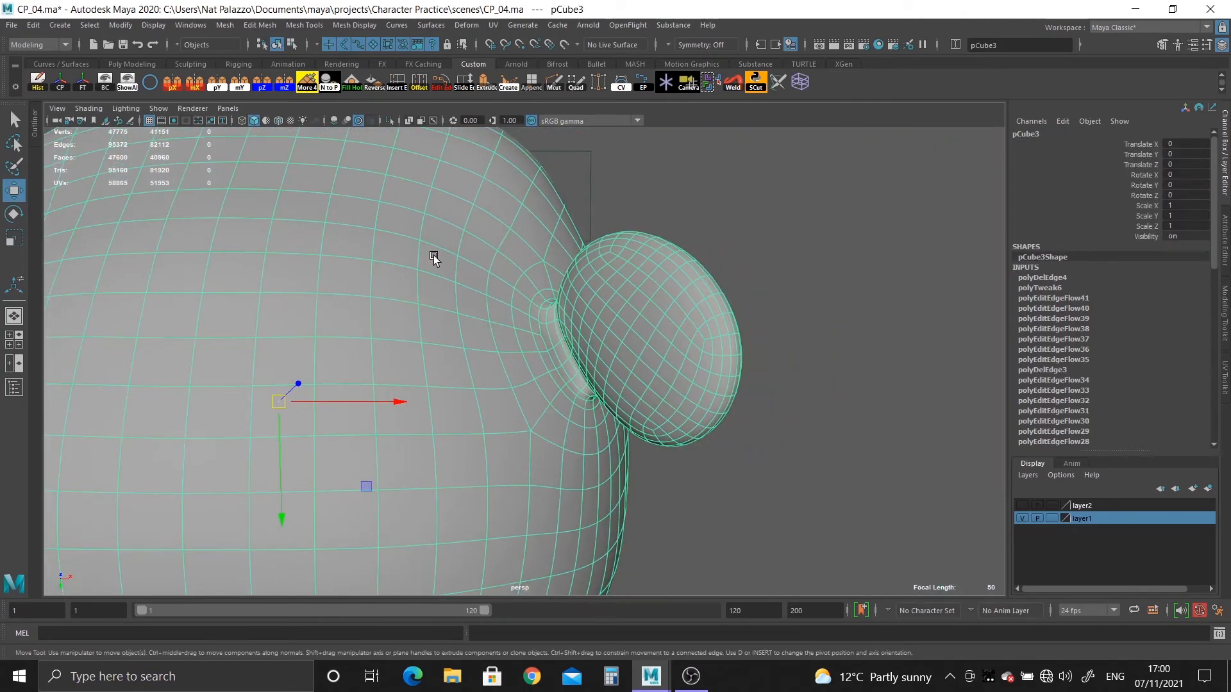
pyautogui.click(774, 505)
pyautogui.keyDown('alt'); pyautogui.moveTo(774, 505); pyautogui.dragTo(544, 357); pyautogui.keyUp('alt')
pyautogui.keyDown('alt'); pyautogui.moveTo(544, 357); pyautogui.dragTo(644, 505, button='right'); pyautogui.keyUp('alt')
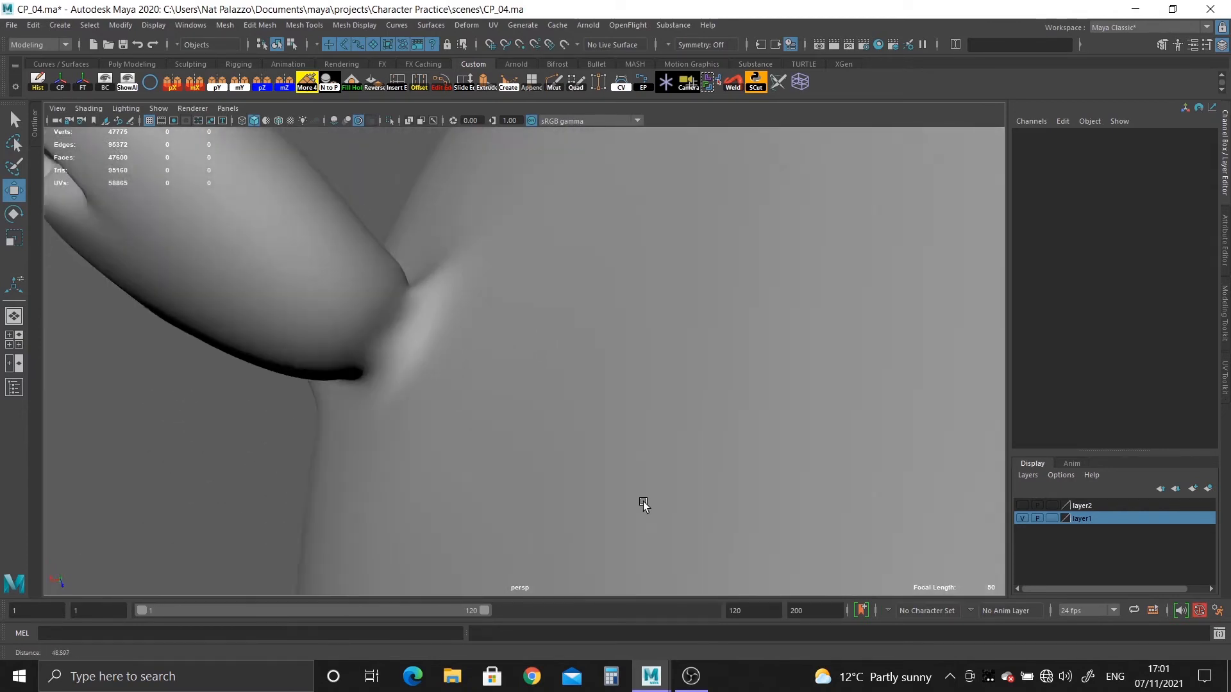
# Show the head unsmoothed and move a vertex at the ear's neck along the surface to even out the adjoining faces.
pyautogui.keyDown('alt'); pyautogui.moveTo(643, 505); pyautogui.dragTo(596, 324); pyautogui.keyUp('alt')
pyautogui.click(357, 445)
pyautogui.moveTo(596, 324); pyautogui.dragTo(548, 324, button='right')
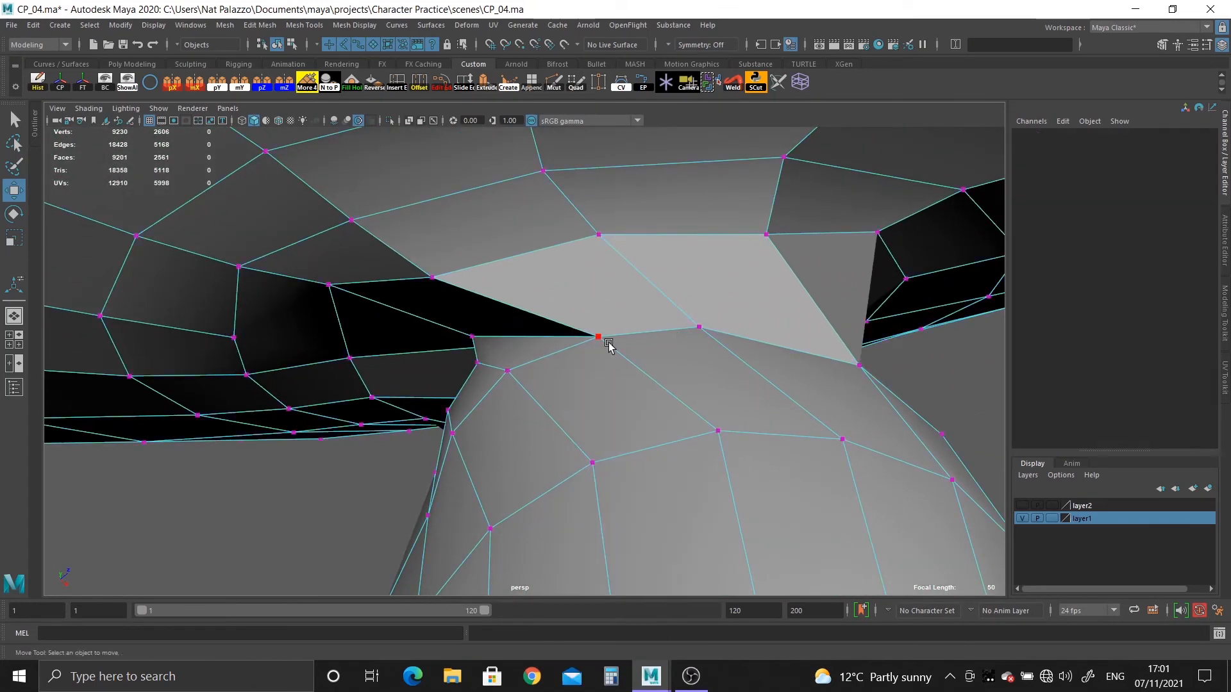
pyautogui.click(596, 336)
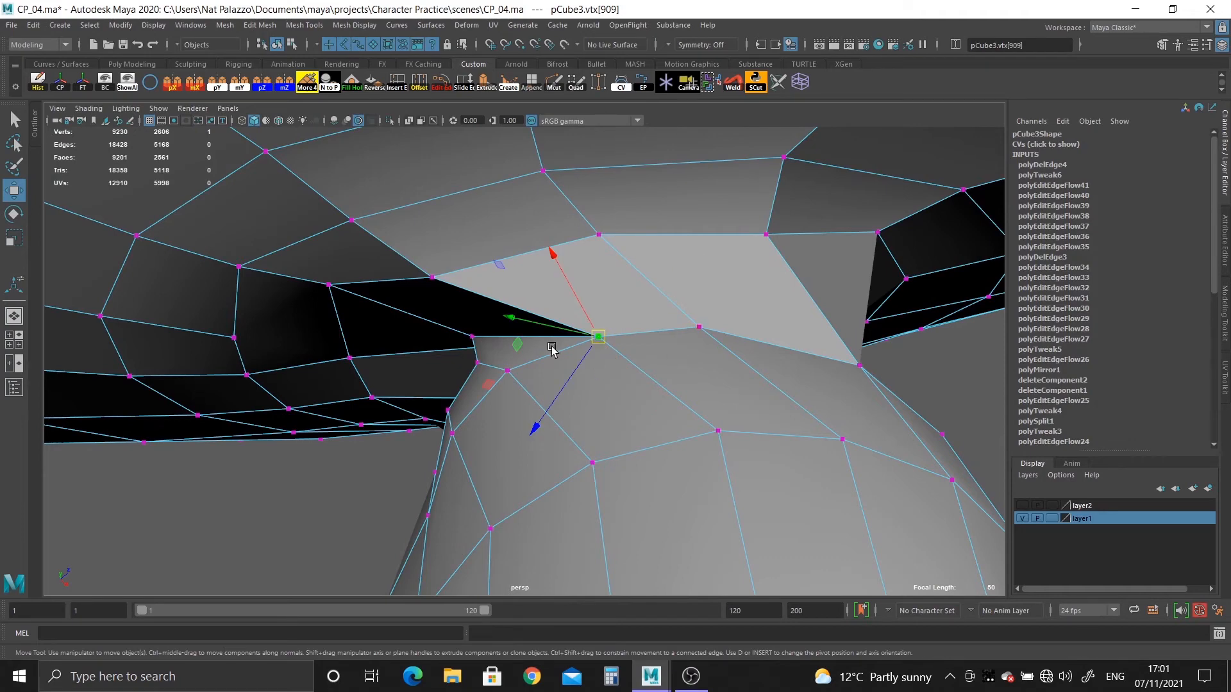
pyautogui.keyDown('alt'); pyautogui.moveTo(551, 350); pyautogui.dragTo(511, 339); pyautogui.keyUp('alt')
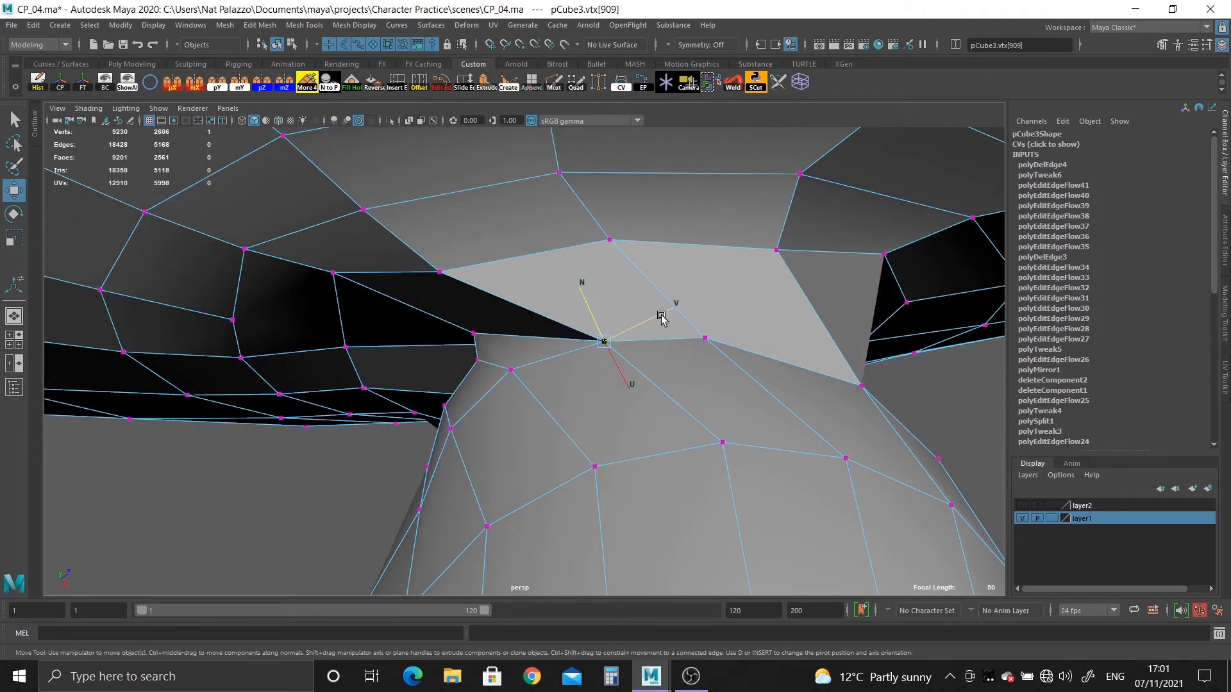
pyautogui.keyDown('alt'); pyautogui.moveTo(661, 319); pyautogui.dragTo(539, 379); pyautogui.keyUp('alt')
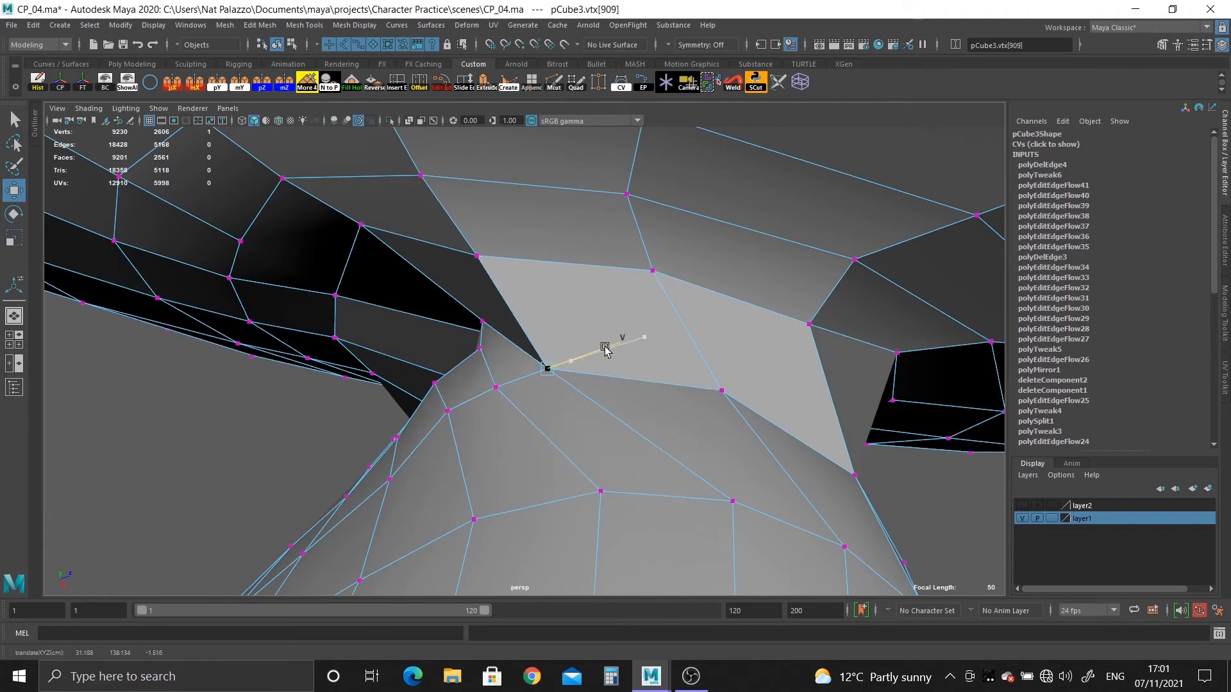
pyautogui.keyDown('alt'); pyautogui.moveTo(596, 351); pyautogui.dragTo(541, 421); pyautogui.keyUp('alt')
# Slide further uneven vertices around the ear's neck along the mesh surface to space the joint's faces more evenly.
pyautogui.keyDown('alt'); pyautogui.moveTo(541, 420); pyautogui.dragTo(481, 458, button='middle'); pyautogui.keyUp('alt')
pyautogui.keyDown('alt'); pyautogui.moveTo(481, 458); pyautogui.dragTo(599, 442); pyautogui.keyUp('alt')
pyautogui.keyDown('alt'); pyautogui.moveTo(600, 442); pyautogui.dragTo(384, 419, button='middle'); pyautogui.keyUp('alt')
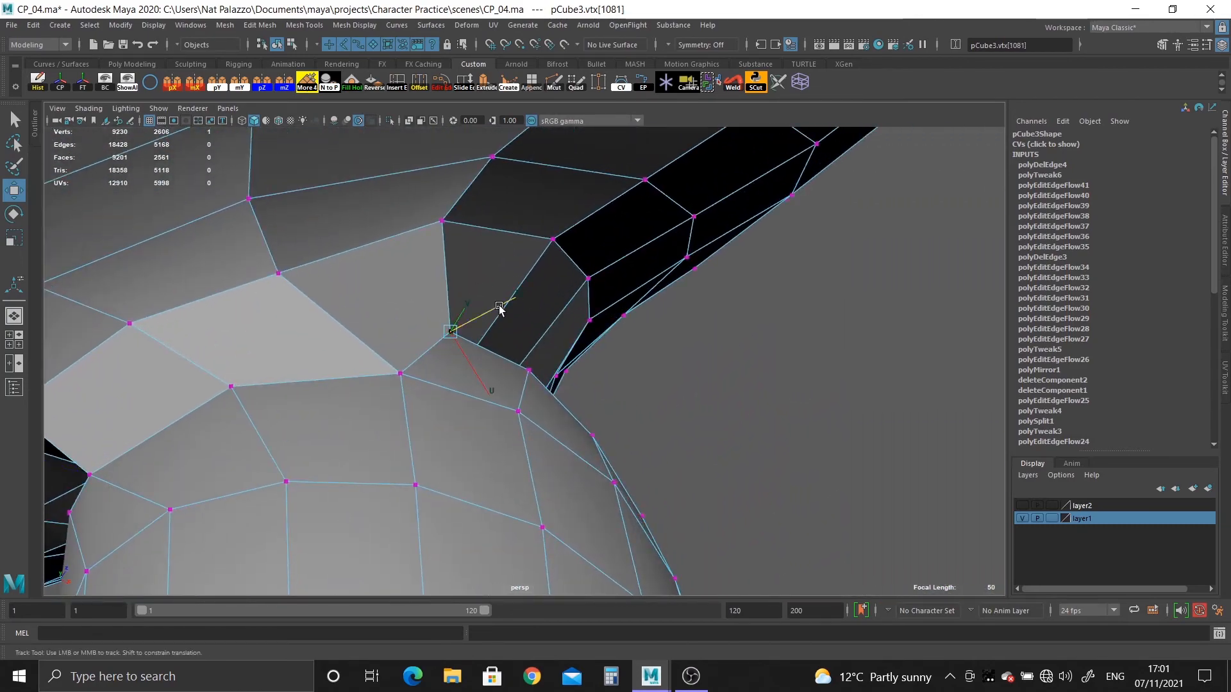
pyautogui.keyDown('alt'); pyautogui.moveTo(602, 330); pyautogui.dragTo(500, 411); pyautogui.keyUp('alt')
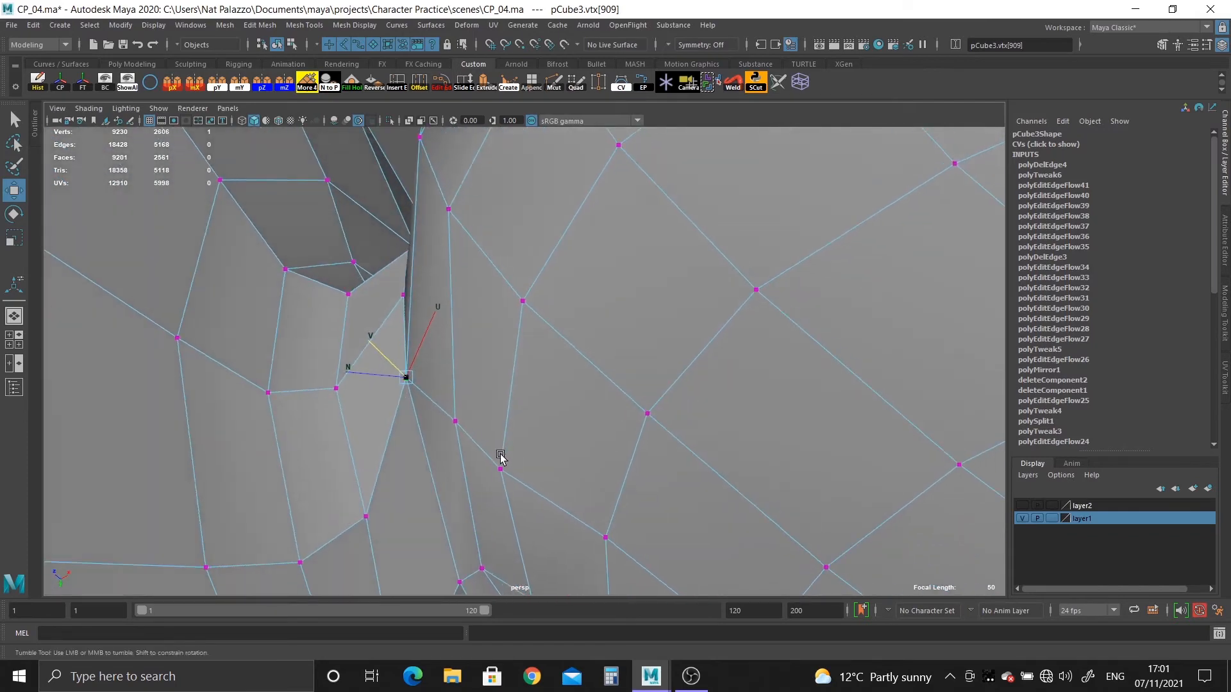
pyautogui.keyDown('alt'); pyautogui.moveTo(500, 455); pyautogui.dragTo(494, 433); pyautogui.keyUp('alt')
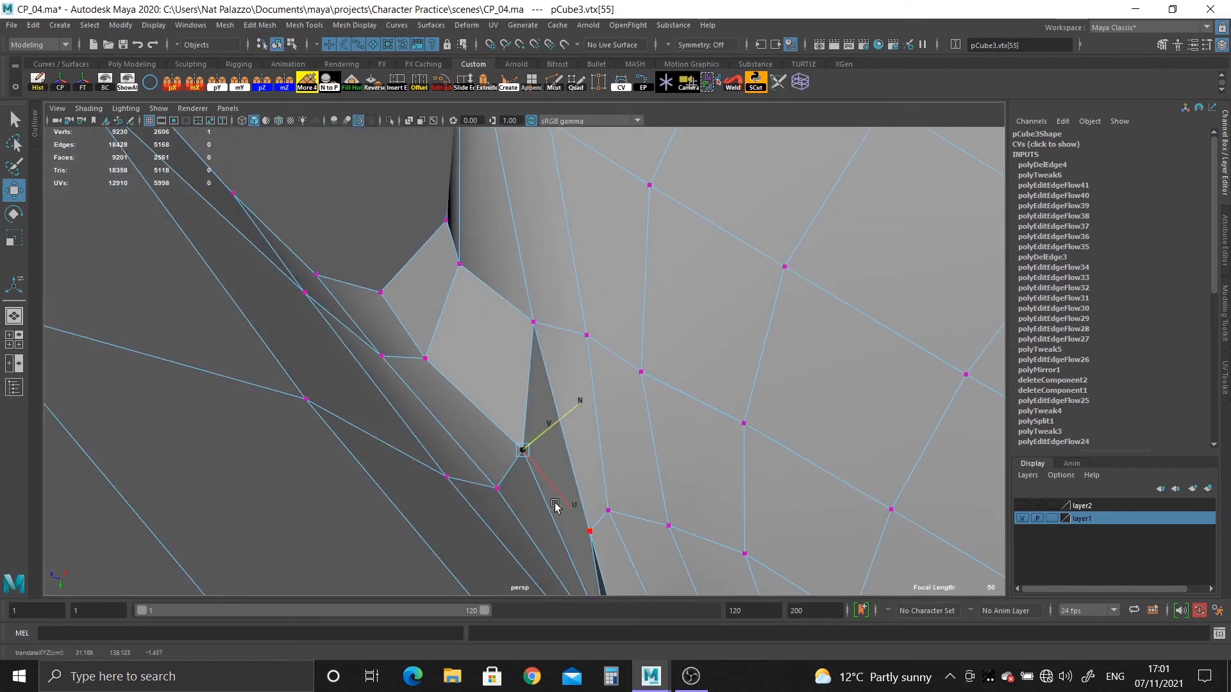
pyautogui.keyDown('alt'); pyautogui.moveTo(562, 503); pyautogui.dragTo(545, 447); pyautogui.keyUp('alt')
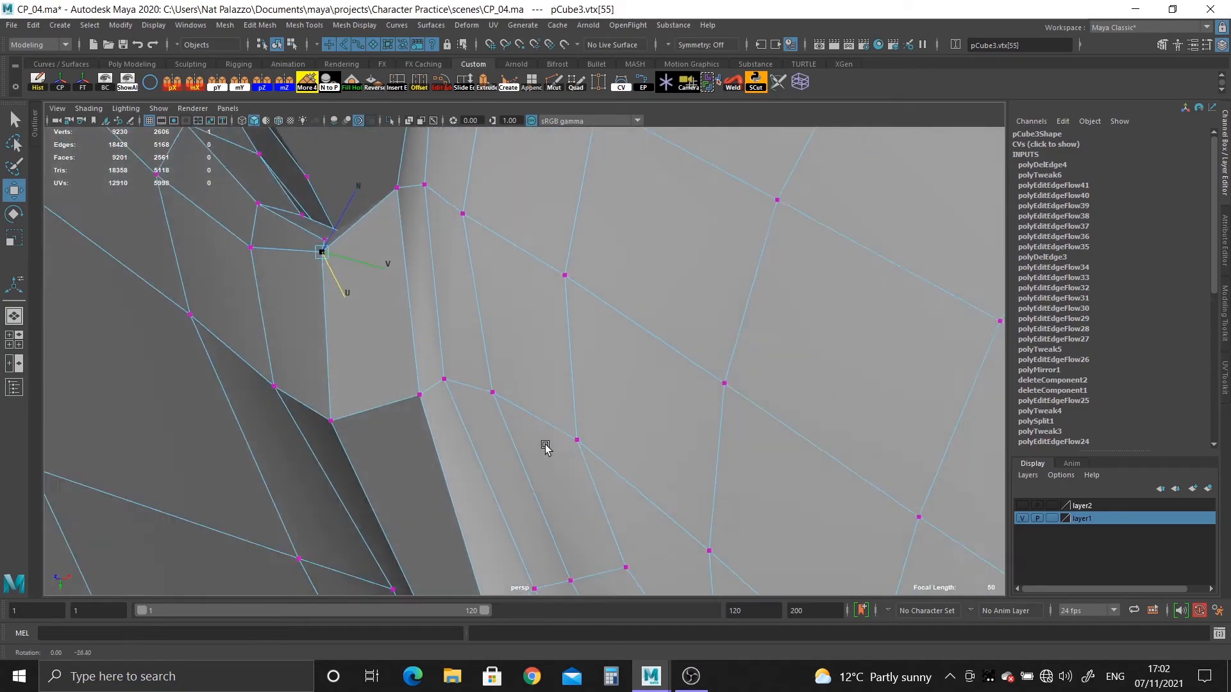
# Reposition the neighbouring vertices where the ear's neck meets the head so the loop follows a smoother curve.
pyautogui.scroll(-3, 481, 417)
pyautogui.keyDown('alt'); pyautogui.moveTo(480, 417); pyautogui.dragTo(392, 446); pyautogui.keyUp('alt')
pyautogui.scroll(2, 353, 412)
pyautogui.scroll(-3, 352, 411)
pyautogui.scroll(4, 393, 447)
pyautogui.keyDown('alt'); pyautogui.moveTo(442, 433); pyautogui.dragTo(504, 307, button='middle'); pyautogui.keyUp('alt')
pyautogui.keyDown('alt'); pyautogui.moveTo(504, 307); pyautogui.dragTo(434, 336); pyautogui.keyUp('alt')
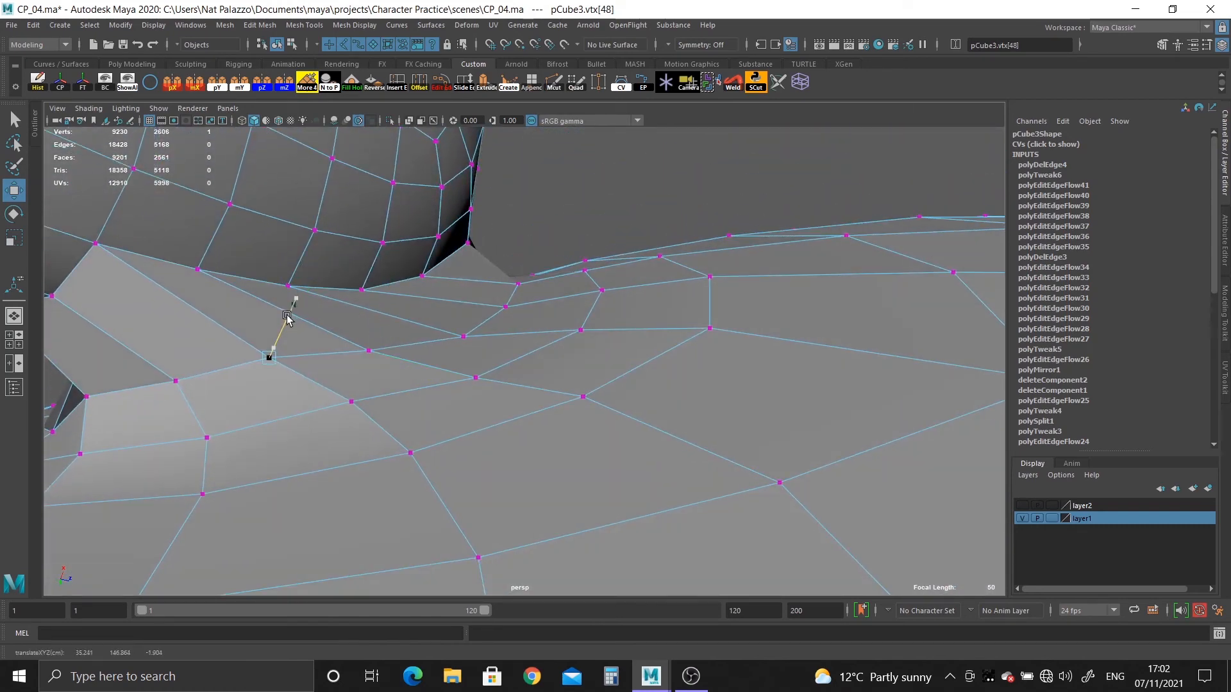
pyautogui.keyDown('alt'); pyautogui.moveTo(287, 316); pyautogui.dragTo(324, 339); pyautogui.keyUp('alt')
pyautogui.keyDown('alt'); pyautogui.moveTo(324, 340); pyautogui.dragTo(322, 423, button='middle'); pyautogui.keyUp('alt')
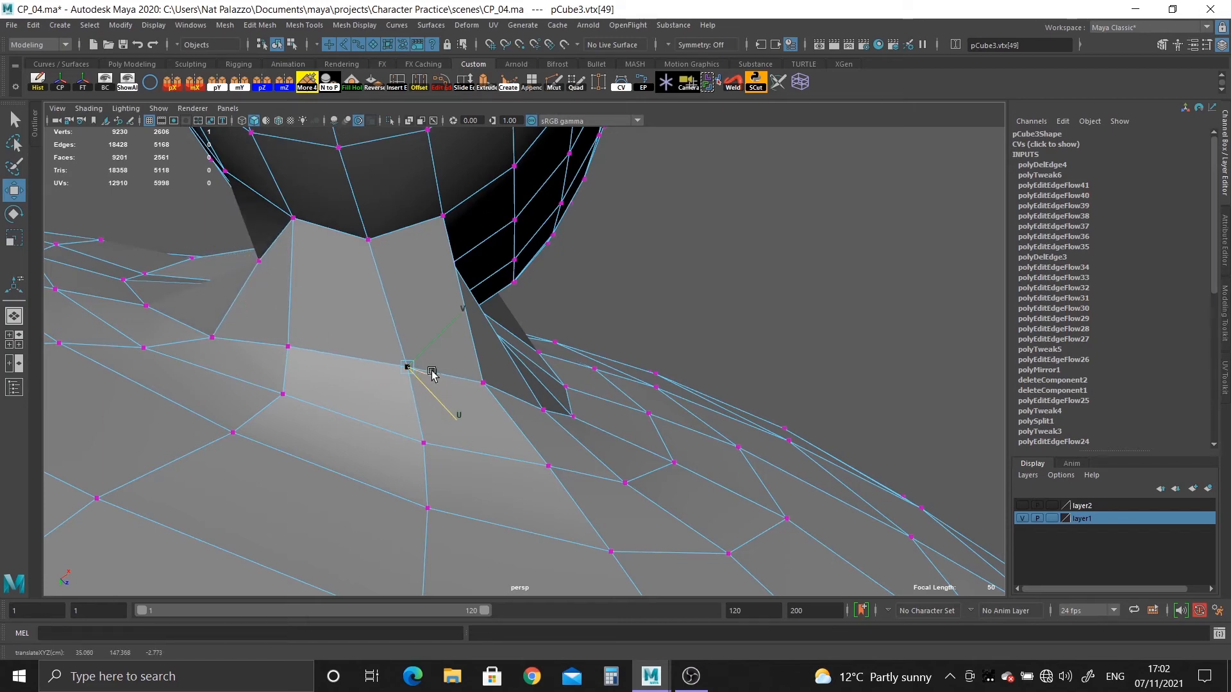
# Adjust the vertex in the tight corner crease at the end of the ear's neck along its surface axes.
pyautogui.keyDown('alt'); pyautogui.moveTo(421, 370); pyautogui.dragTo(387, 399); pyautogui.keyUp('alt')
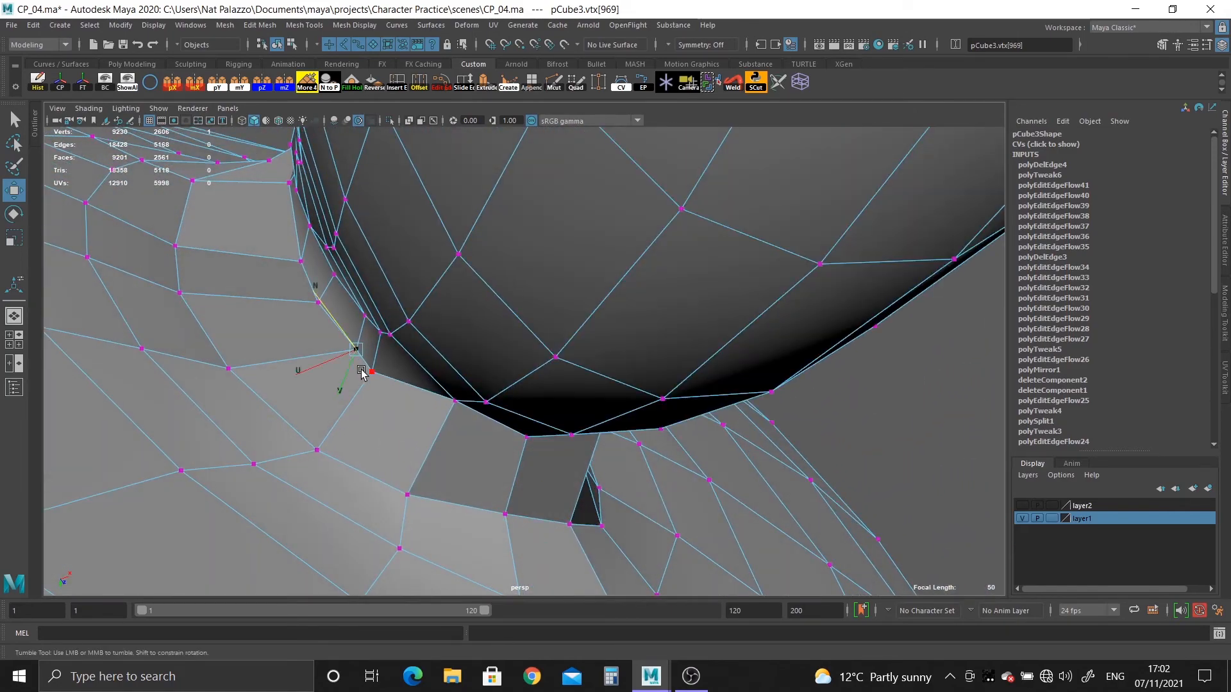
pyautogui.keyDown('alt'); pyautogui.moveTo(305, 365); pyautogui.dragTo(337, 379); pyautogui.keyUp('alt')
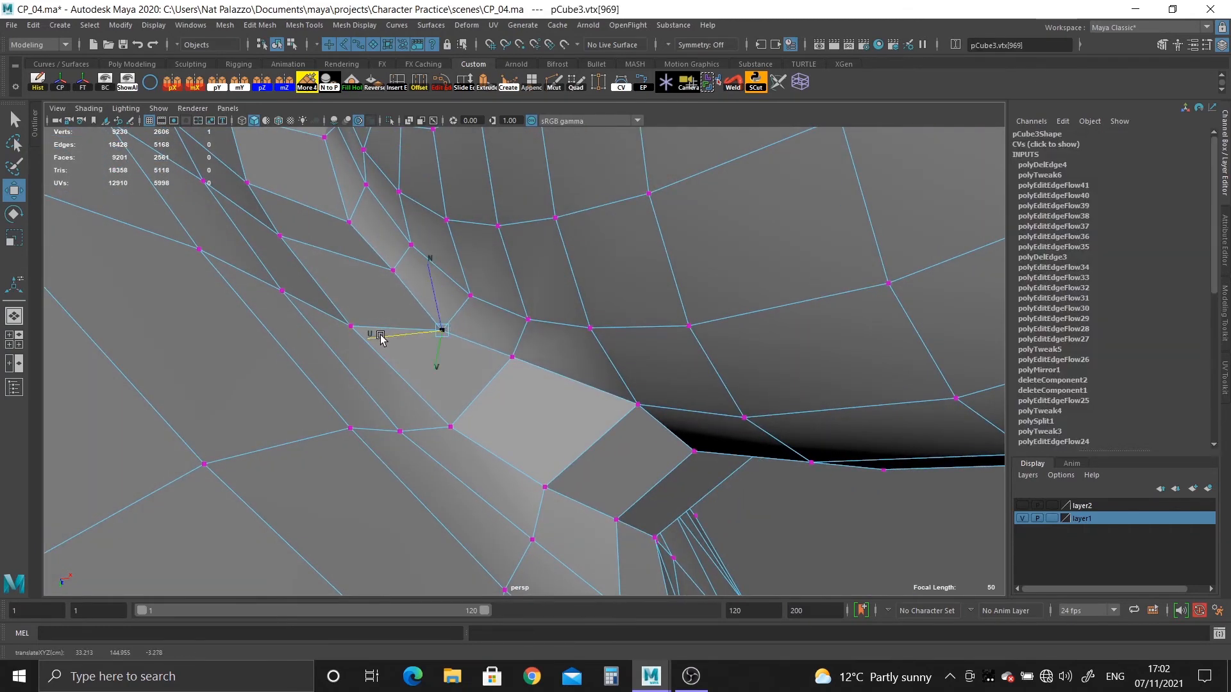
pyautogui.keyDown('alt'); pyautogui.moveTo(380, 338); pyautogui.dragTo(471, 372); pyautogui.keyUp('alt')
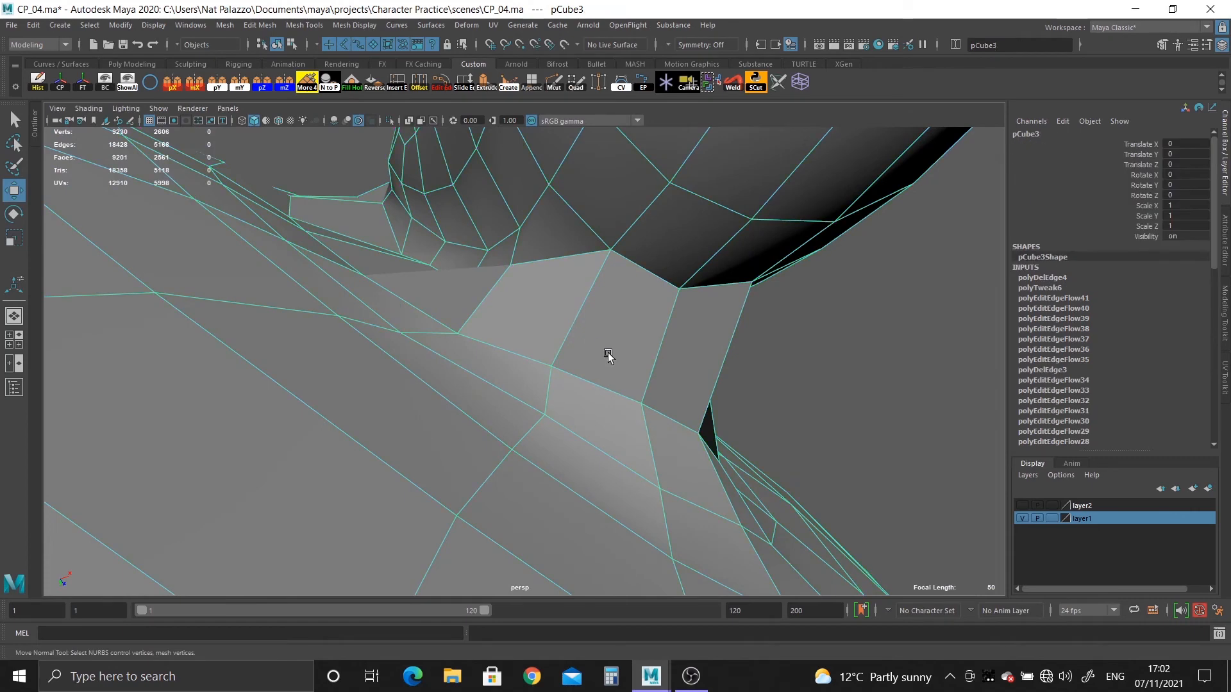
# Inspect the joint between ear and head in smooth mesh preview with the head deselected.
pyautogui.press('3')
pyautogui.click(824, 417)
pyautogui.keyDown('alt'); pyautogui.moveTo(823, 418); pyautogui.dragTo(605, 487); pyautogui.keyUp('alt')
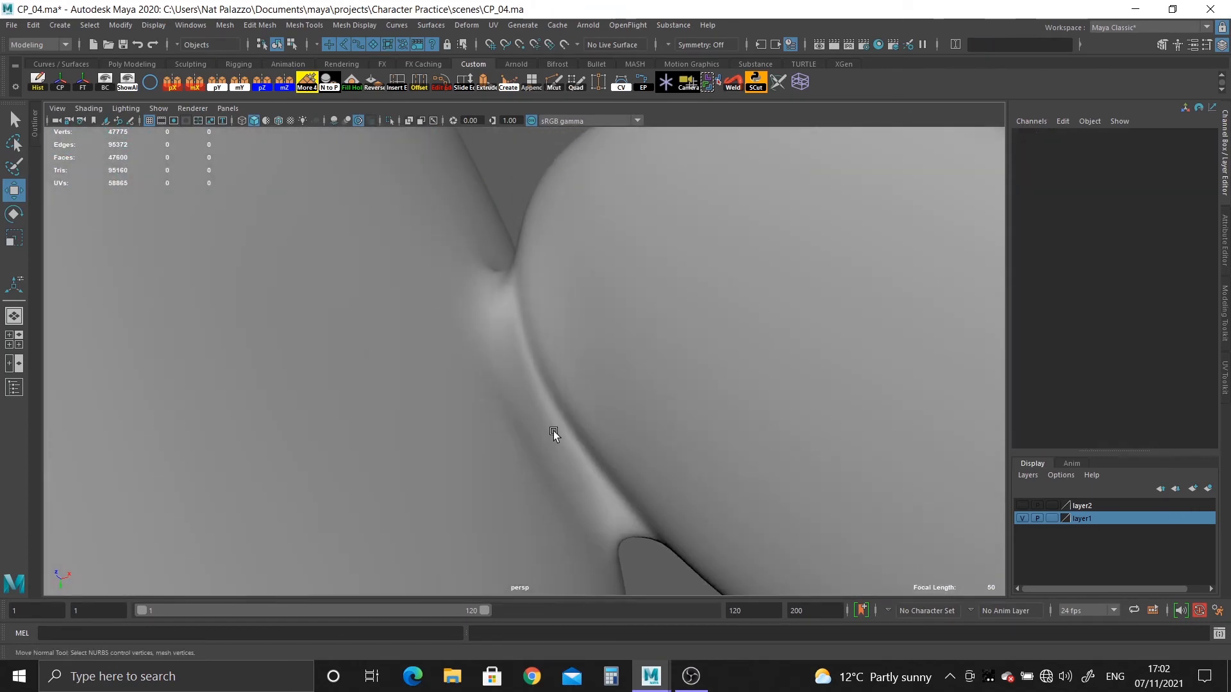
pyautogui.keyDown('alt'); pyautogui.moveTo(552, 432); pyautogui.dragTo(616, 391); pyautogui.keyUp('alt')
# Insert an edge loop around the ear's neck with Multi-Cut using Edge Flow on the unsmoothed mesh, then disable Edge Flow.
pyautogui.click(594, 356)
pyautogui.press('1')
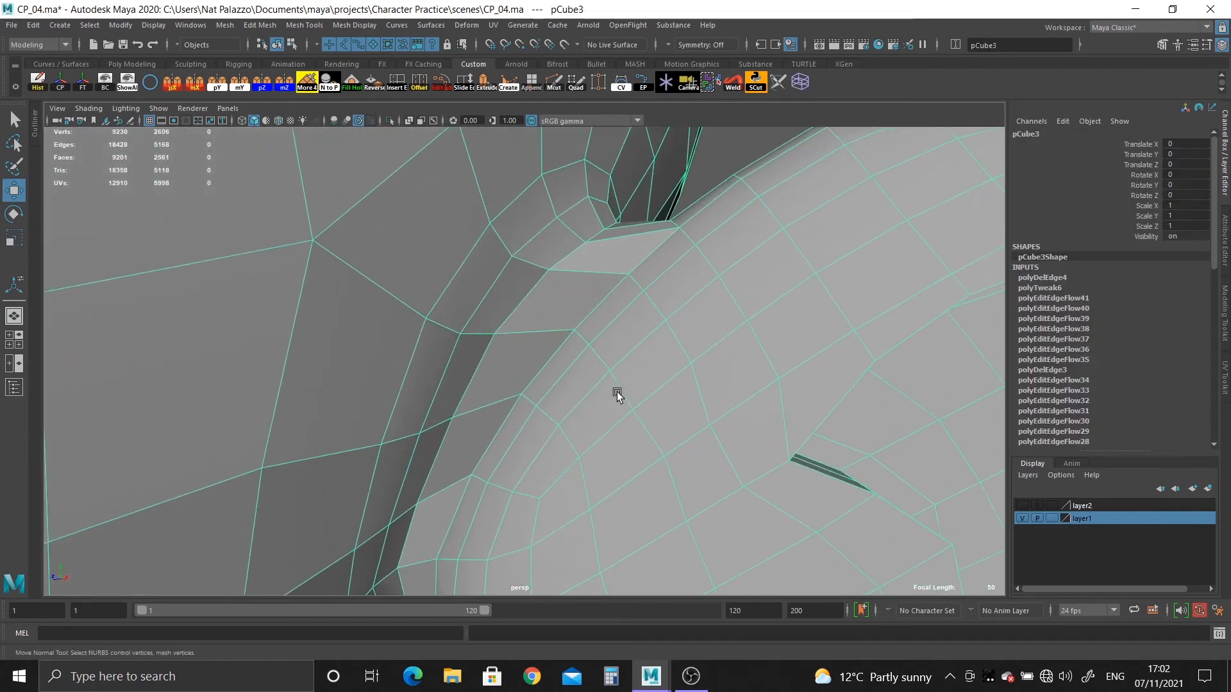
pyautogui.doubleClick(553, 82)
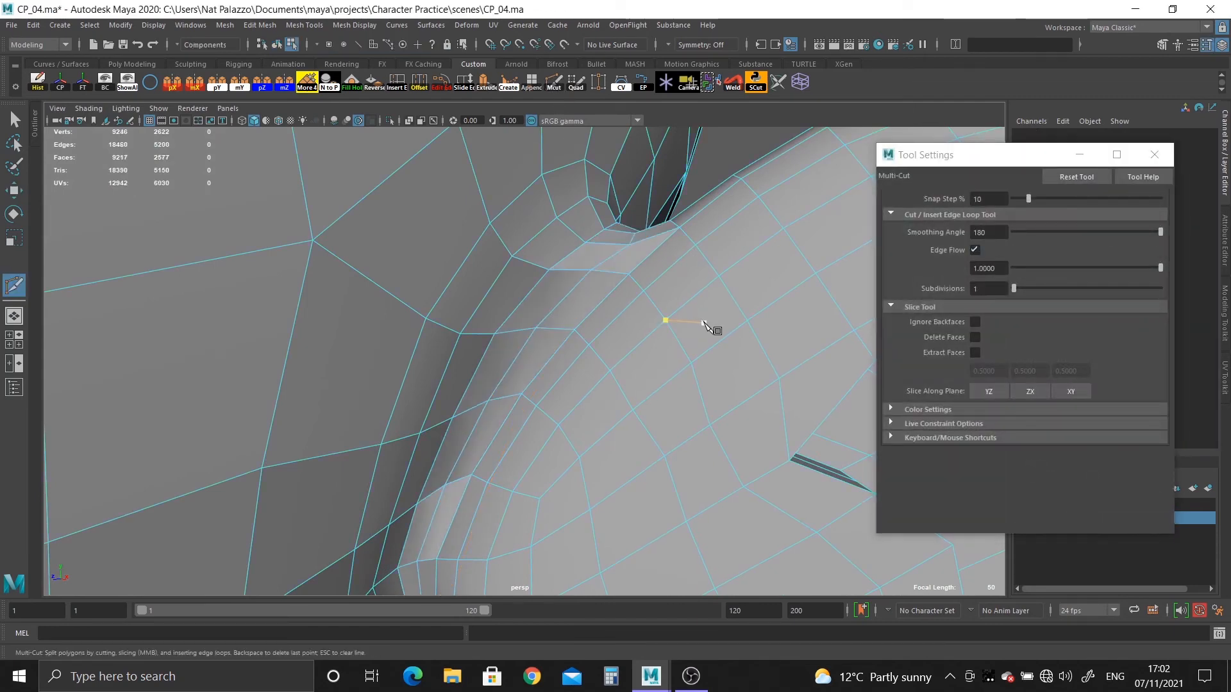
pyautogui.keyDown('alt'); pyautogui.moveTo(704, 399); pyautogui.dragTo(941, 280); pyautogui.keyUp('alt')
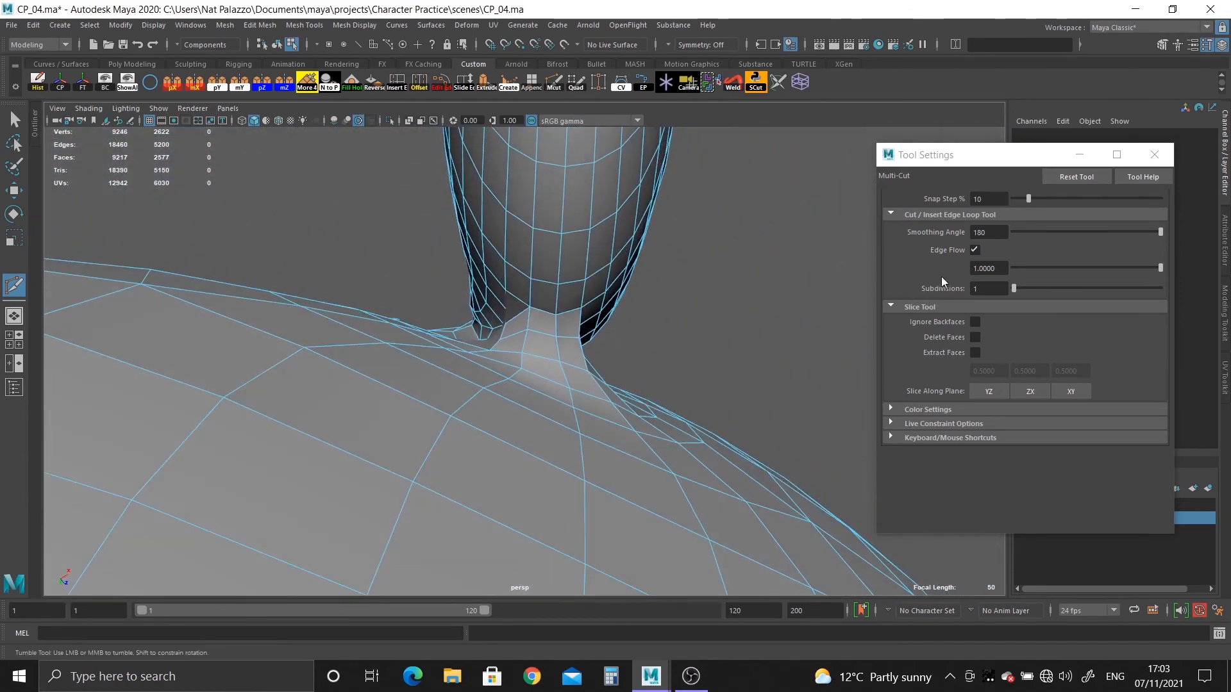
pyautogui.click(1164, 162)
pyautogui.moveTo(546, 267); pyautogui.dragTo(594, 234, button='right')
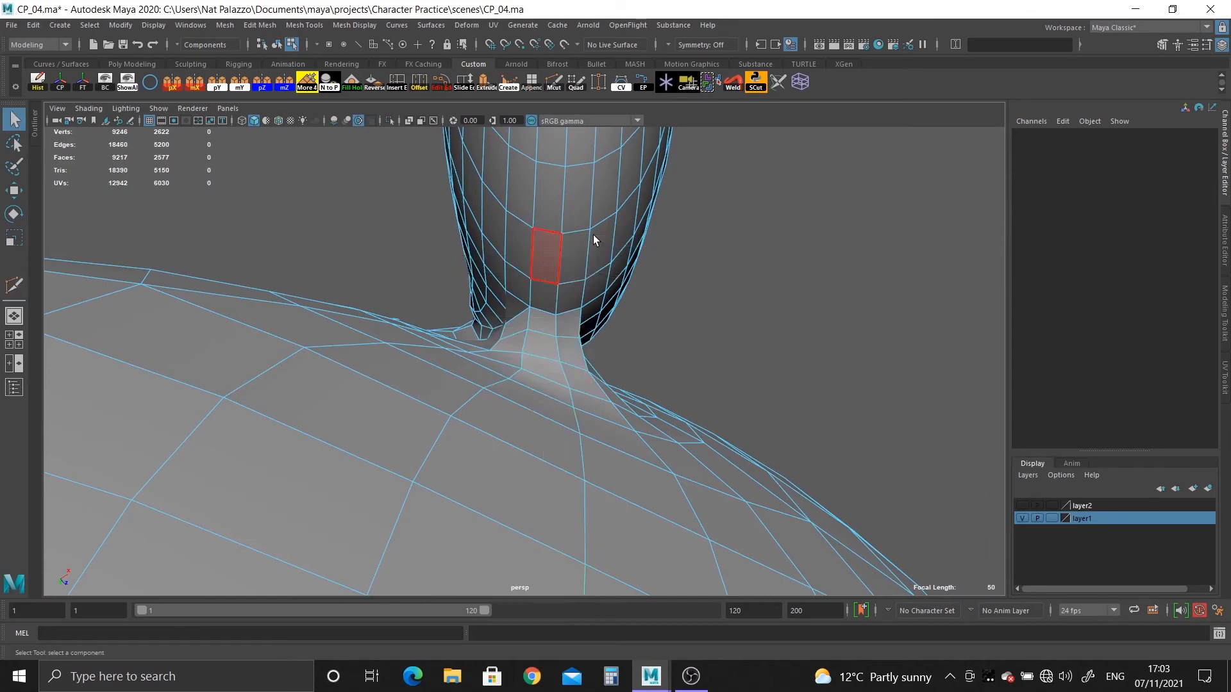
# Examine the whole smoothed head and its ear from the front and side.
pyautogui.press('3')
pyautogui.click(711, 348)
pyautogui.keyDown('alt'); pyautogui.moveTo(712, 347); pyautogui.dragTo(713, 446); pyautogui.keyUp('alt')
pyautogui.keyDown('alt'); pyautogui.moveTo(713, 446); pyautogui.dragTo(234, 269, button='right'); pyautogui.keyUp('alt')
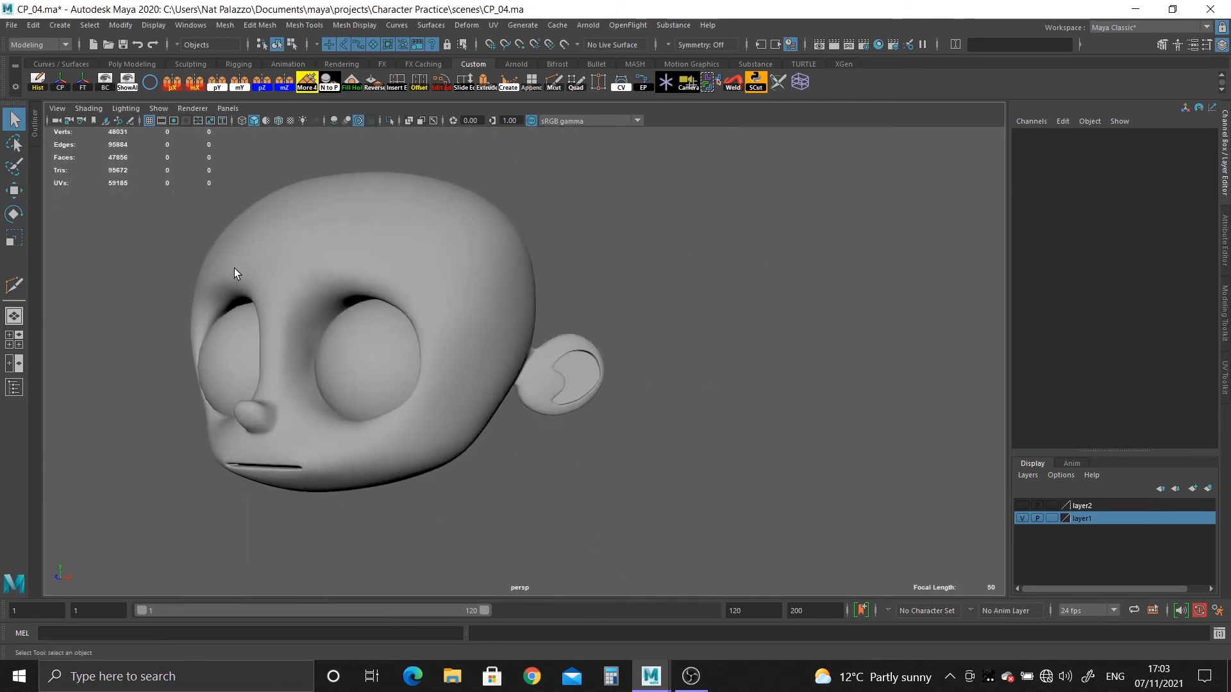
pyautogui.keyDown('alt'); pyautogui.moveTo(234, 269); pyautogui.dragTo(512, 396); pyautogui.keyUp('alt')
pyautogui.keyDown('alt'); pyautogui.moveTo(511, 396); pyautogui.dragTo(532, 430, button='right'); pyautogui.keyUp('alt')
pyautogui.keyDown('alt'); pyautogui.moveTo(532, 430); pyautogui.dragTo(350, 395); pyautogui.keyUp('alt')
pyautogui.keyDown('alt'); pyautogui.moveTo(350, 395); pyautogui.dragTo(301, 340, button='right'); pyautogui.keyUp('alt')
pyautogui.keyDown('alt'); pyautogui.moveTo(301, 339); pyautogui.dragTo(539, 372); pyautogui.keyUp('alt')
pyautogui.keyDown('alt'); pyautogui.moveTo(398, 369); pyautogui.dragTo(368, 352); pyautogui.keyUp('alt')
pyautogui.keyDown('alt'); pyautogui.moveTo(368, 352); pyautogui.dragTo(384, 412, button='right'); pyautogui.keyUp('alt')
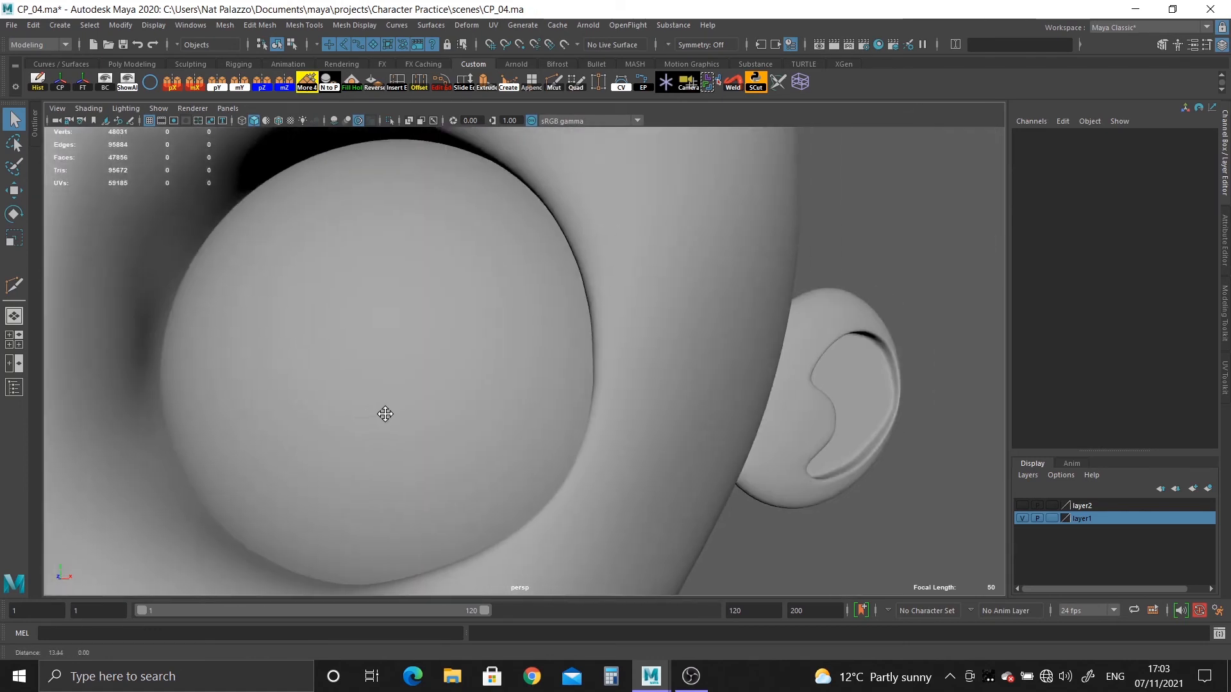
# Examine the smoothed joint behind the ear up close for pinching and uneven shading.
pyautogui.keyDown('alt'); pyautogui.moveTo(385, 412); pyautogui.dragTo(186, 335); pyautogui.keyUp('alt')
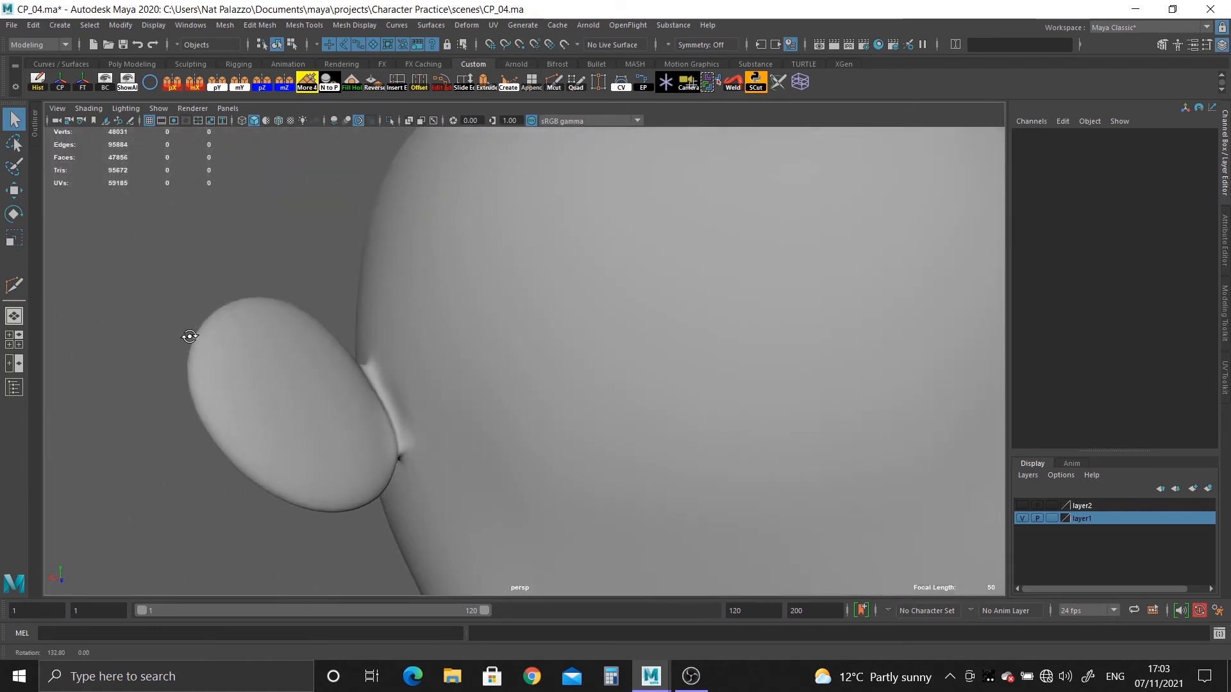
pyautogui.keyDown('alt'); pyautogui.moveTo(186, 335); pyautogui.dragTo(373, 541, button='right'); pyautogui.keyUp('alt')
pyautogui.keyDown('alt'); pyautogui.moveTo(374, 541); pyautogui.dragTo(569, 478, button='middle'); pyautogui.keyUp('alt')
pyautogui.keyDown('alt'); pyautogui.moveTo(569, 479); pyautogui.dragTo(589, 552, button='right'); pyautogui.keyUp('alt')
pyautogui.keyDown('alt'); pyautogui.moveTo(588, 552); pyautogui.dragTo(478, 363, button='middle'); pyautogui.keyUp('alt')
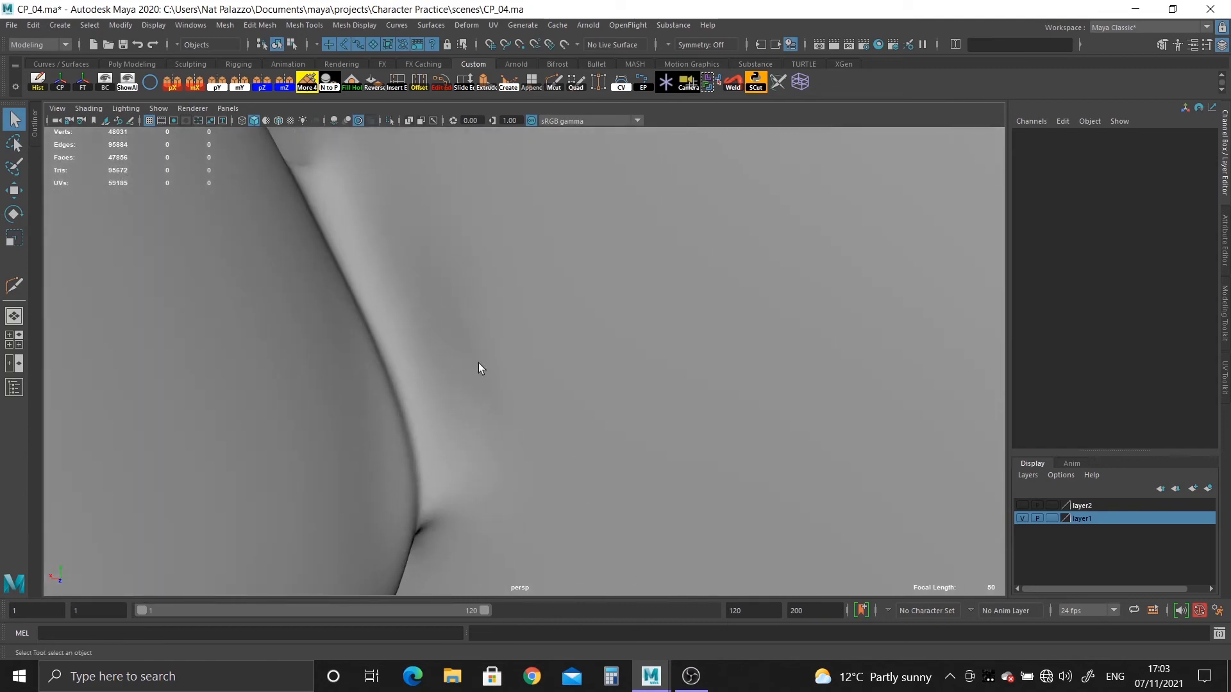
# Cut a new edge path with Multi-Cut across the neck's loops behind the ear, from the head's dead-end edge to the ear.
pyautogui.click(462, 356)
pyautogui.press('1')
pyautogui.keyDown('alt'); pyautogui.moveTo(500, 391); pyautogui.dragTo(460, 417); pyautogui.keyUp('alt')
pyautogui.keyDown('alt'); pyautogui.moveTo(460, 416); pyautogui.dragTo(523, 452, button='right'); pyautogui.keyUp('alt')
pyautogui.keyDown('alt'); pyautogui.moveTo(522, 452); pyautogui.dragTo(532, 396, button='middle'); pyautogui.keyUp('alt')
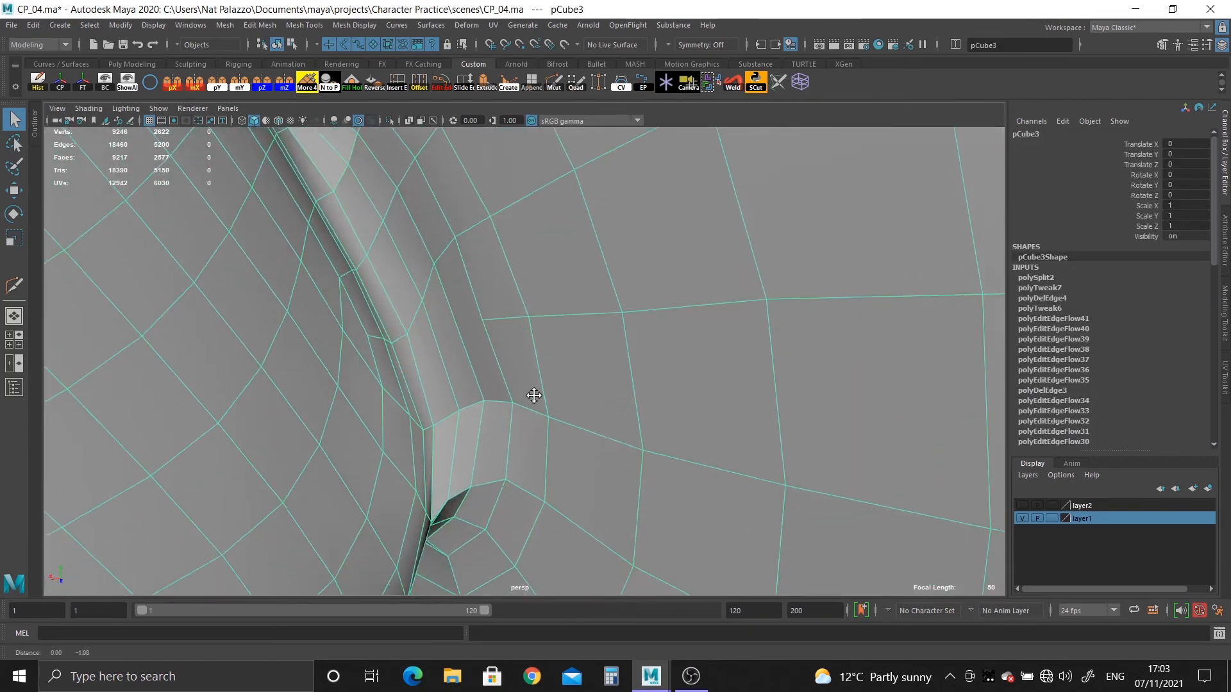
pyautogui.keyDown('alt'); pyautogui.moveTo(532, 395); pyautogui.dragTo(535, 422, button='right'); pyautogui.keyUp('alt')
pyautogui.keyDown('alt'); pyautogui.moveTo(534, 422); pyautogui.dragTo(580, 428, button='middle'); pyautogui.keyUp('alt')
pyautogui.click(555, 87)
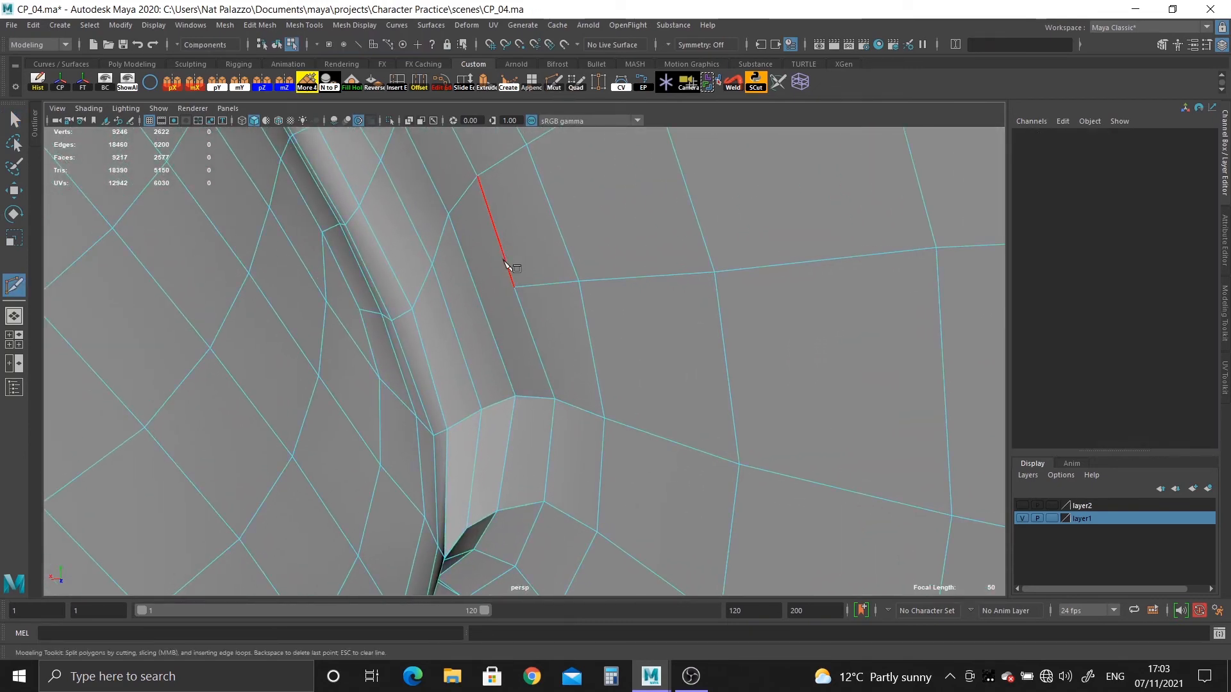
pyautogui.keyDown('alt'); pyautogui.moveTo(500, 326); pyautogui.dragTo(464, 332); pyautogui.keyUp('alt')
pyautogui.keyDown('alt'); pyautogui.moveTo(464, 332); pyautogui.dragTo(501, 387, button='right'); pyautogui.keyUp('alt')
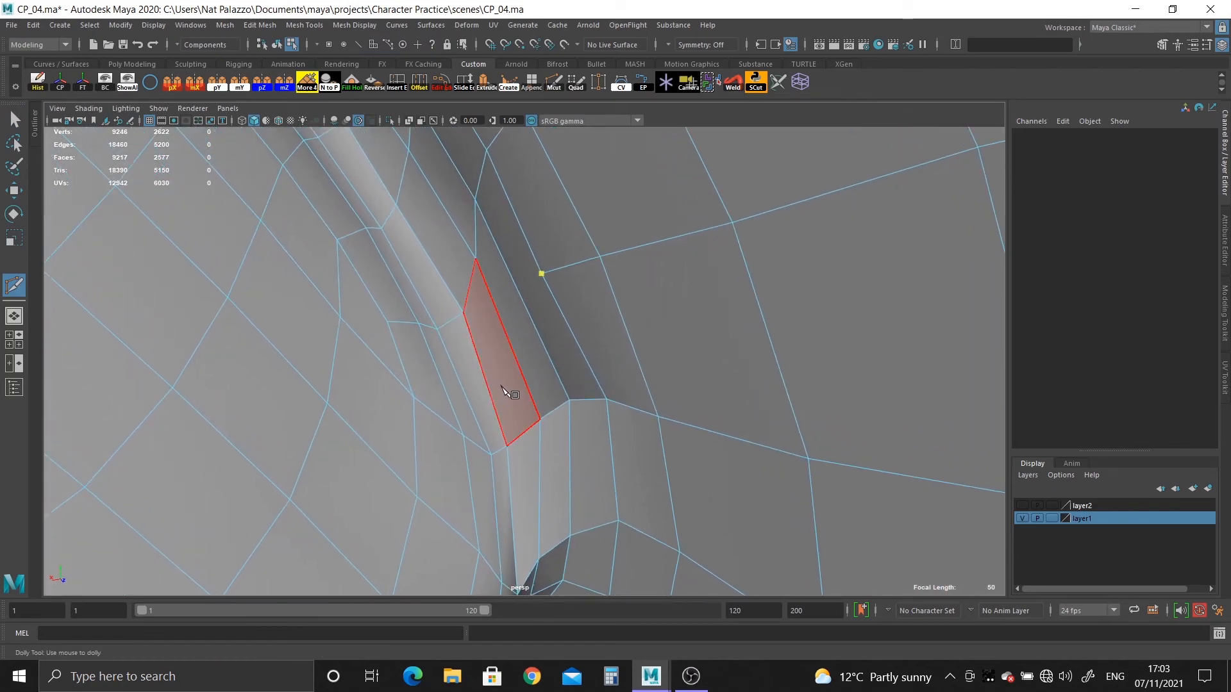
pyautogui.click(507, 337)
pyautogui.click(485, 378)
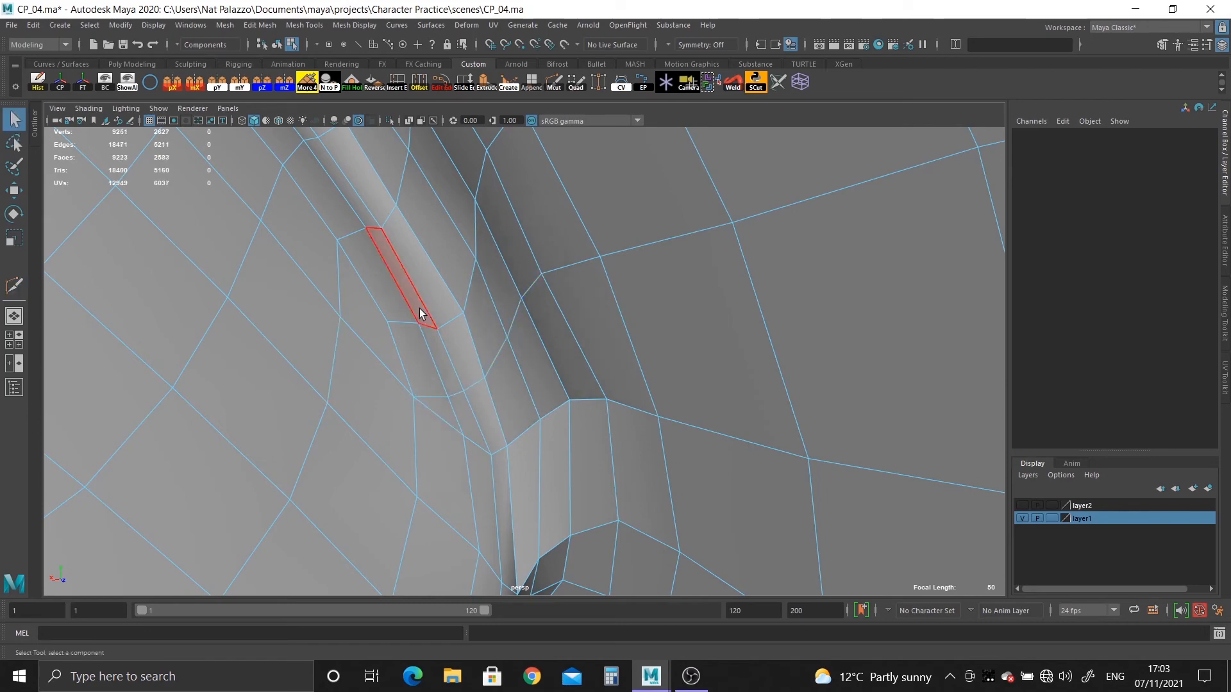
# Return to object mode and check the newly cut area behind the ear in smooth mesh preview.
pyautogui.moveTo(421, 314); pyautogui.dragTo(482, 286, button='right')
pyautogui.scroll(-5, 514, 310)
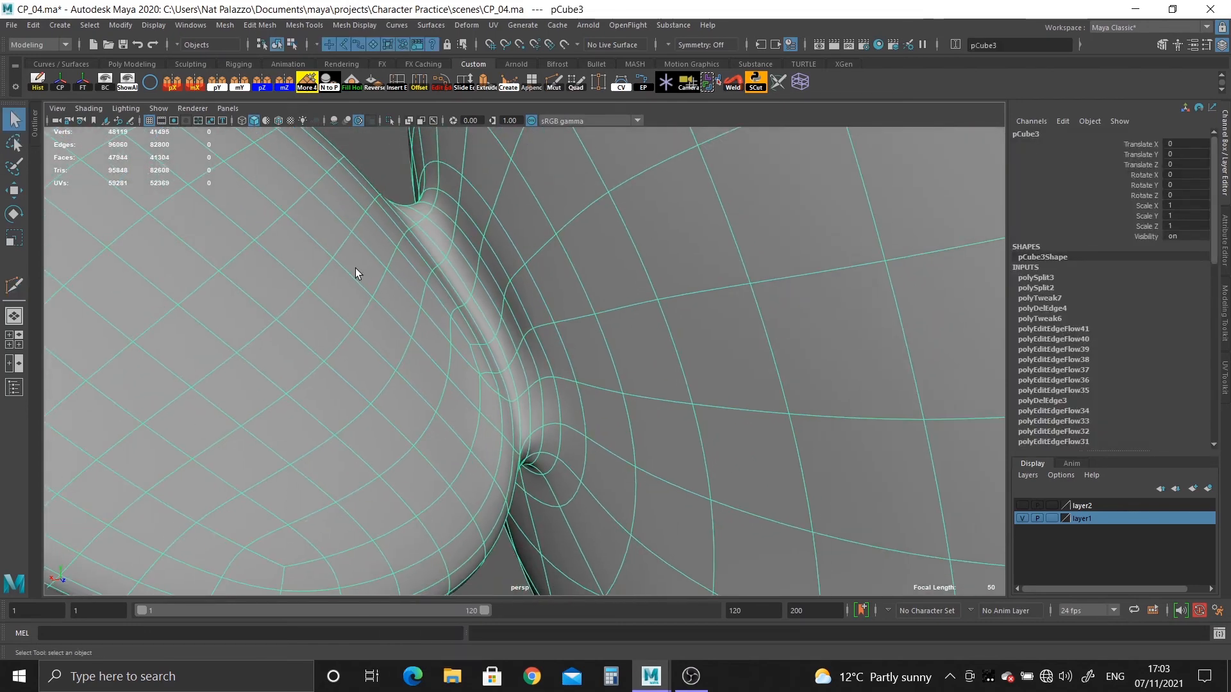
pyautogui.keyDown('shift'); pyautogui.click(514, 329); pyautogui.keyUp('shift')
pyautogui.keyDown('alt'); pyautogui.moveTo(514, 328); pyautogui.dragTo(700, 540); pyautogui.keyUp('alt')
pyautogui.scroll(4, 699, 540)
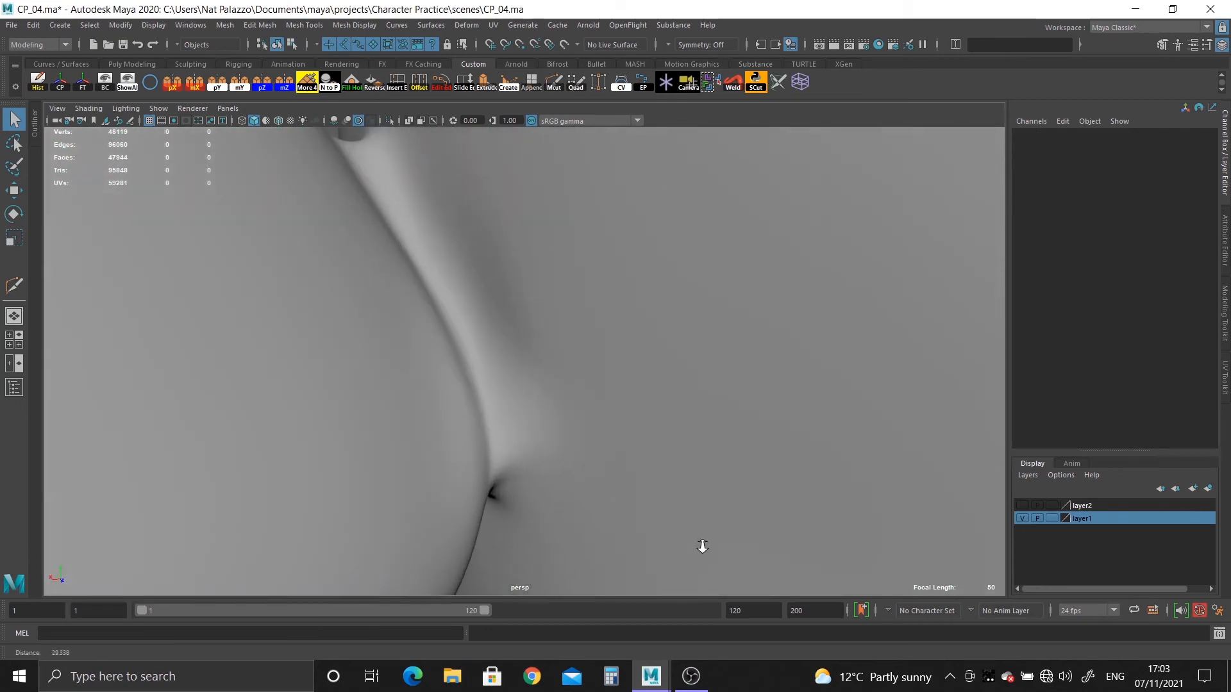
# Apply Edit Edge Flow to each of the edge loops around the ear's neck on the head side of the unsmoothed mesh.
pyautogui.click(532, 345)
pyautogui.moveTo(532, 345); pyautogui.dragTo(521, 289, button='right')
pyautogui.press('1')
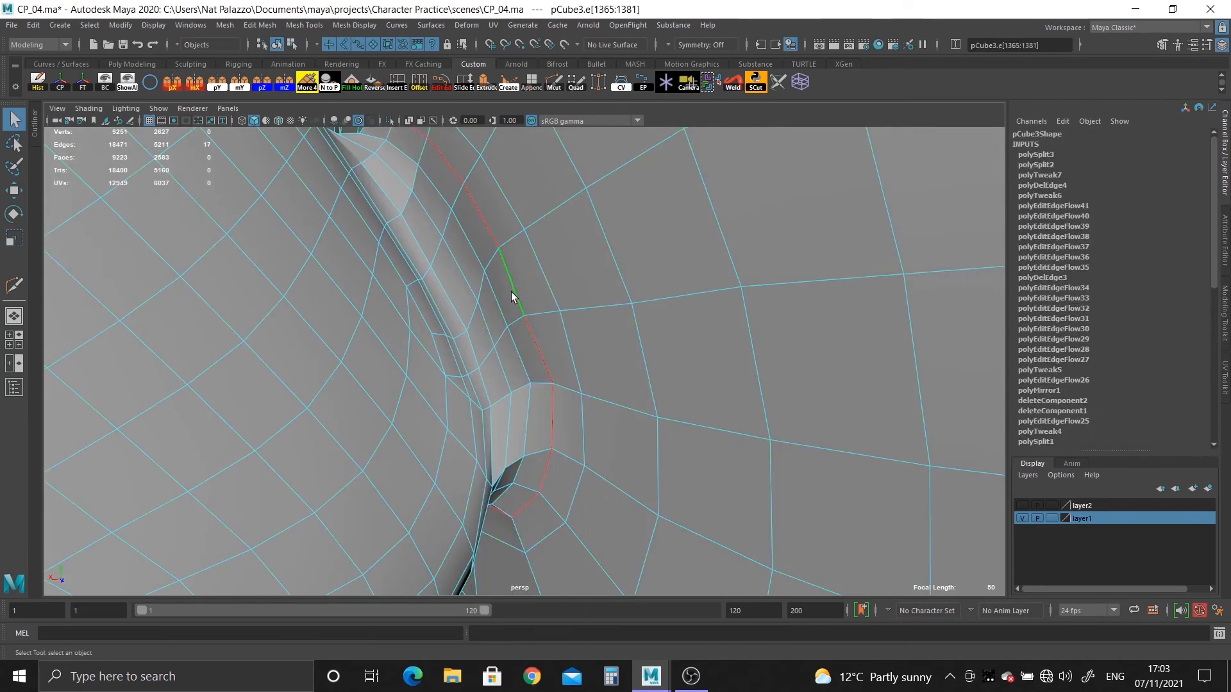
pyautogui.doubleClick(518, 345)
pyautogui.press('g')
pyautogui.doubleClick(544, 346)
pyautogui.press('g')
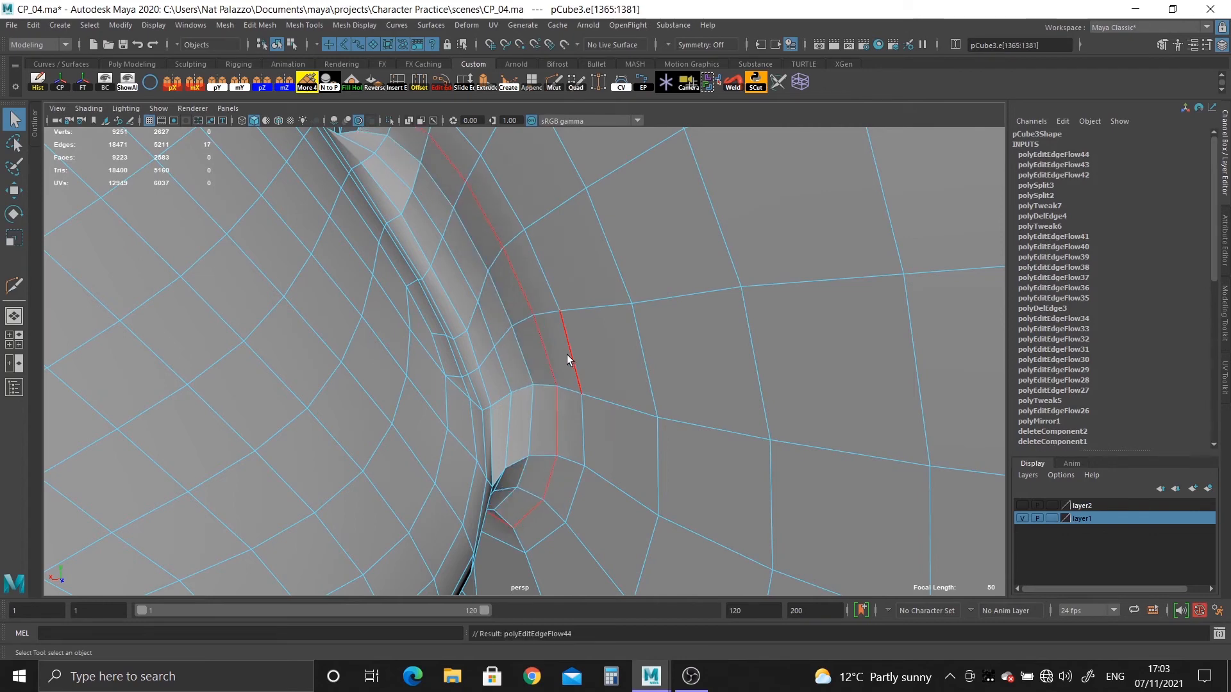
pyautogui.doubleClick(568, 355)
pyautogui.press('g')
pyautogui.doubleClick(541, 353)
pyautogui.press('g')
pyautogui.doubleClick(524, 349)
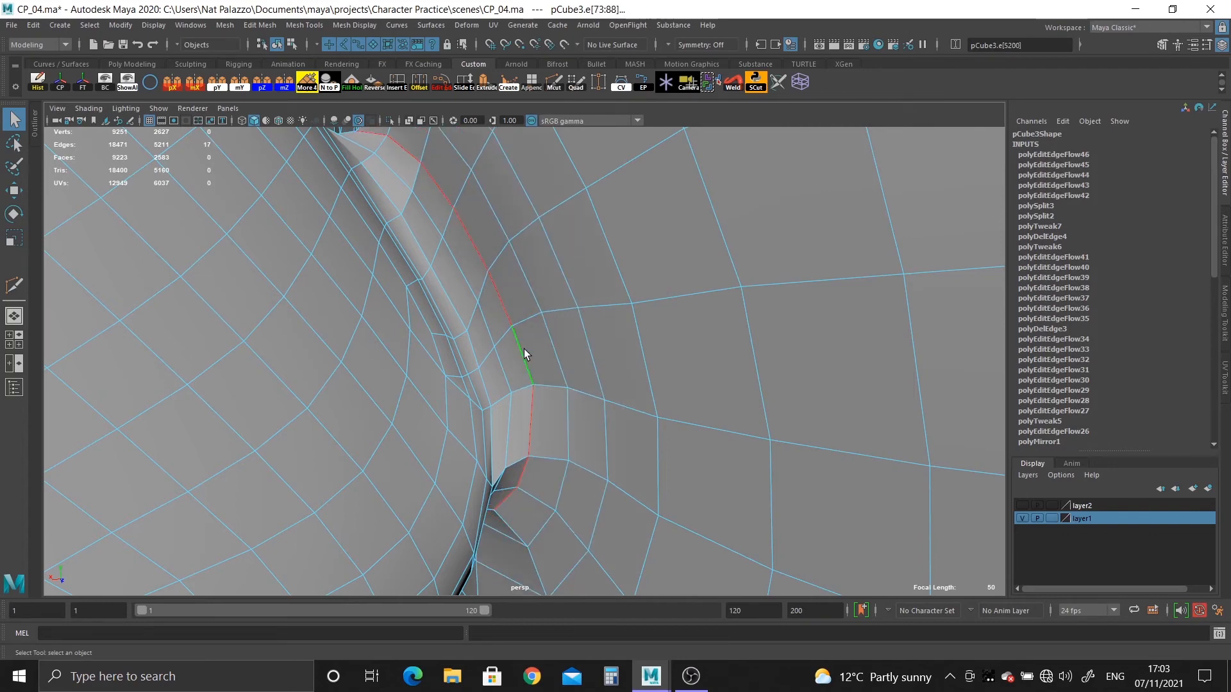
pyautogui.press('g')
# Inspect the smoothed ear joint from behind and from the front with the head deselected.
pyautogui.moveTo(502, 310); pyautogui.dragTo(555, 288, button='right')
pyautogui.press('3')
pyautogui.keyDown('alt'); pyautogui.moveTo(621, 401); pyautogui.dragTo(359, 282, button='right'); pyautogui.keyUp('alt')
pyautogui.click(236, 211)
pyautogui.keyDown('alt'); pyautogui.moveTo(235, 270); pyautogui.dragTo(570, 455); pyautogui.keyUp('alt')
# Delete the head mesh's construction history and activate the Sculpt tool on its smooth preview.
pyautogui.click(466, 267)
pyautogui.press('1')
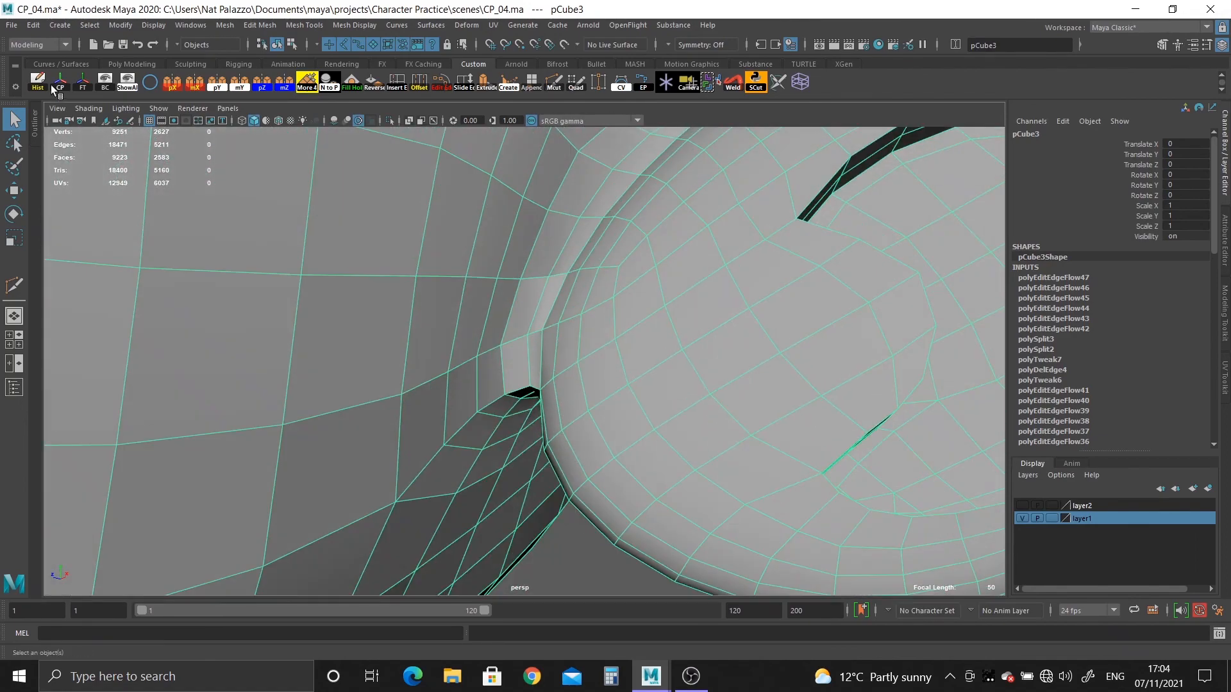
pyautogui.click(47, 84)
pyautogui.press('3')
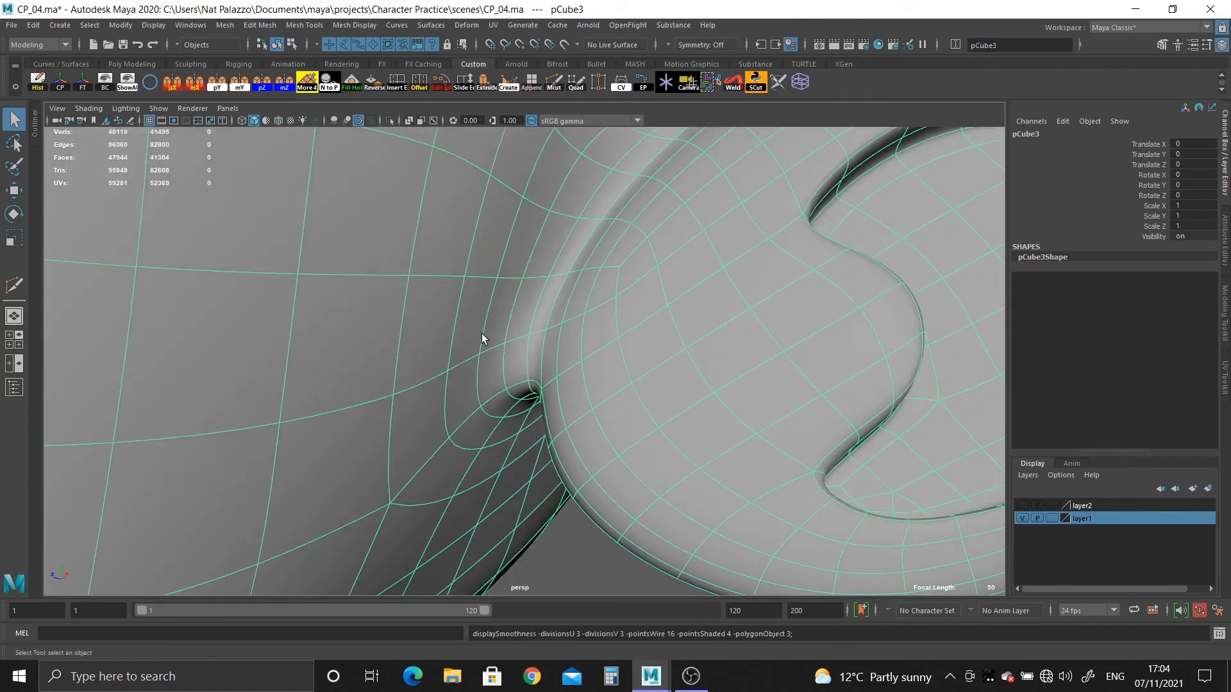
pyautogui.keyDown('shift'); pyautogui.moveTo(482, 333); pyautogui.dragTo(398, 297, button='right'); pyautogui.keyUp('shift')
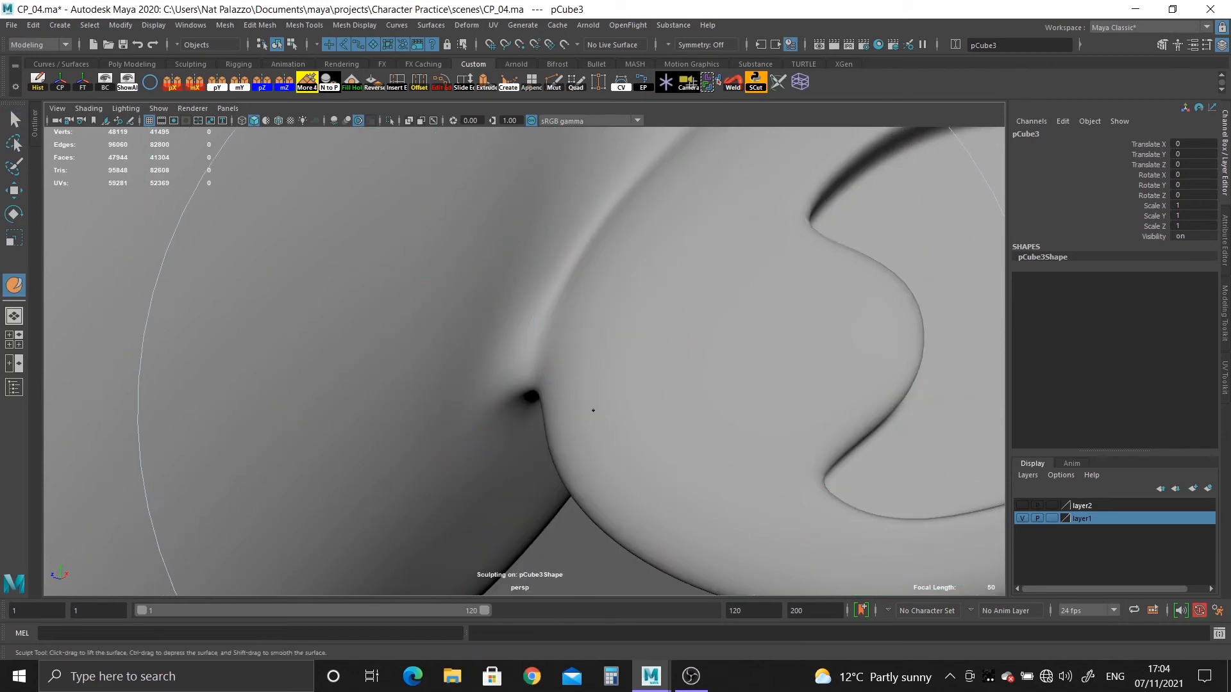
# Smooth the crease where the ear's neck meets the head, on the front and back of the joint, with the sculpting Smooth tool.
pyautogui.moveTo(593, 411)
pyautogui.keyDown('alt'); pyautogui.mouseDown(button='right')
pyautogui.moveTo(500, 349)
pyautogui.moveTo(543, 378)
pyautogui.mouseUp(button='right'); pyautogui.keyUp('alt')
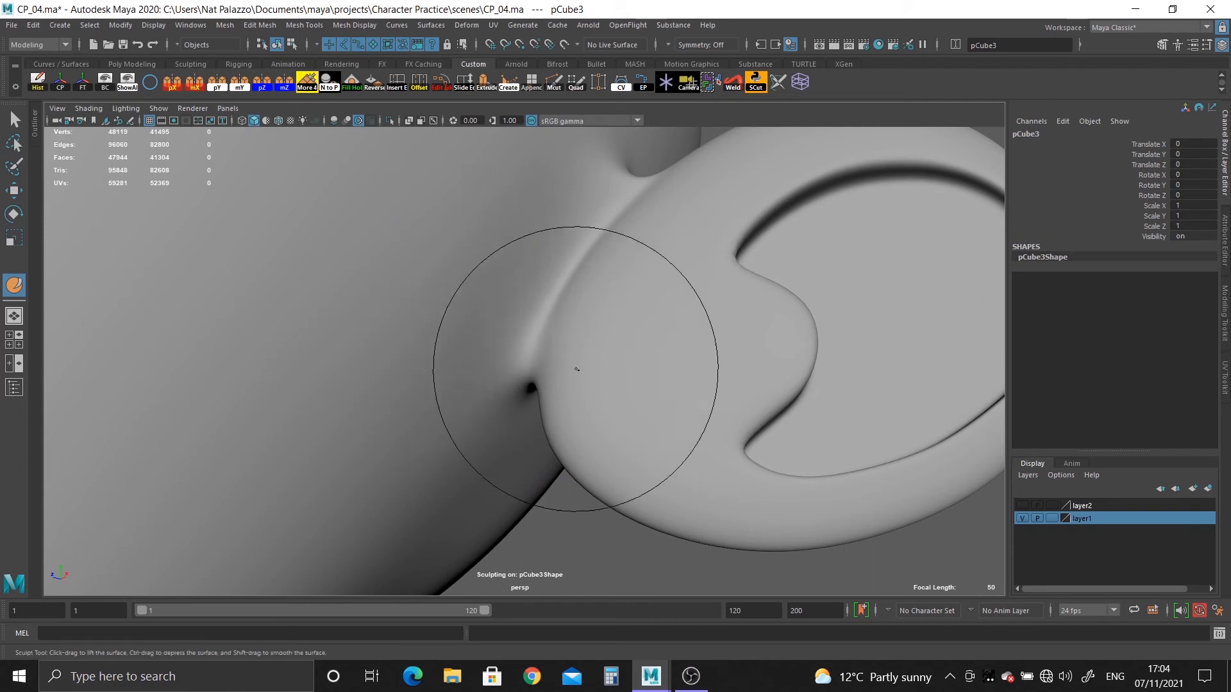
pyautogui.moveTo(577, 369)
pyautogui.keyDown('alt'); pyautogui.mouseDown()
pyautogui.moveTo(617, 307)
pyautogui.moveTo(528, 352)
pyautogui.moveTo(519, 327)
pyautogui.moveTo(484, 393)
pyautogui.moveTo(510, 384)
pyautogui.mouseUp(); pyautogui.keyUp('alt')
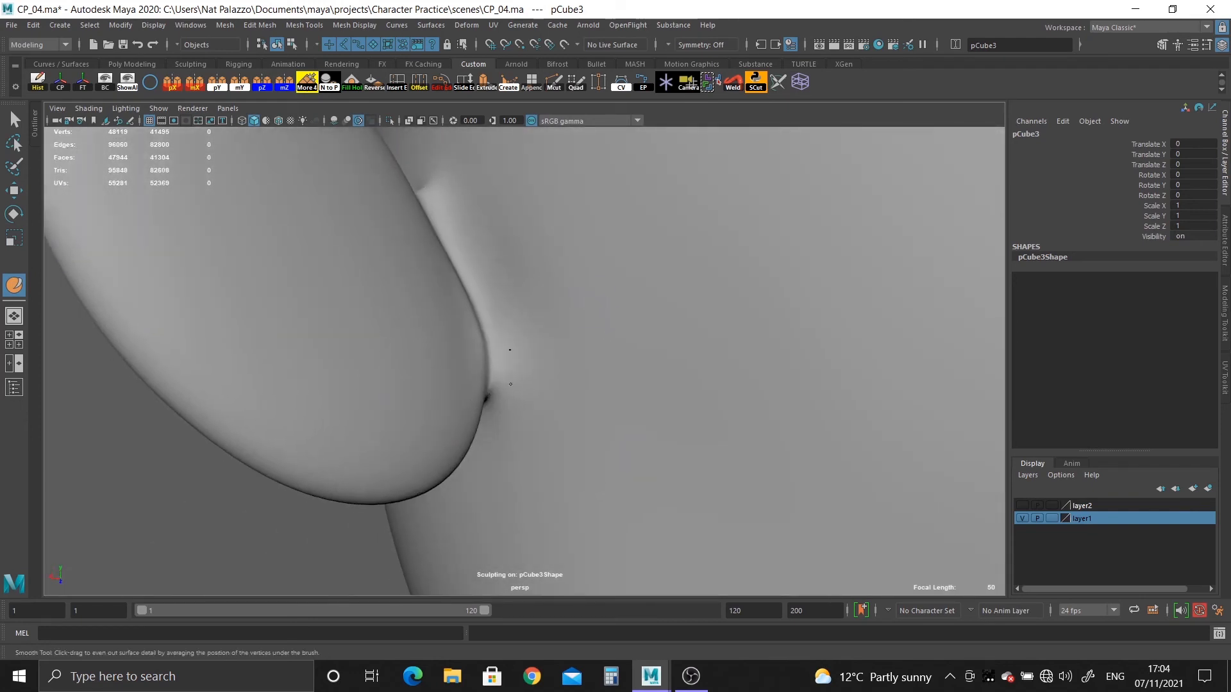
pyautogui.keyDown('alt'); pyautogui.moveTo(530, 304); pyautogui.dragTo(516, 349); pyautogui.keyUp('alt')
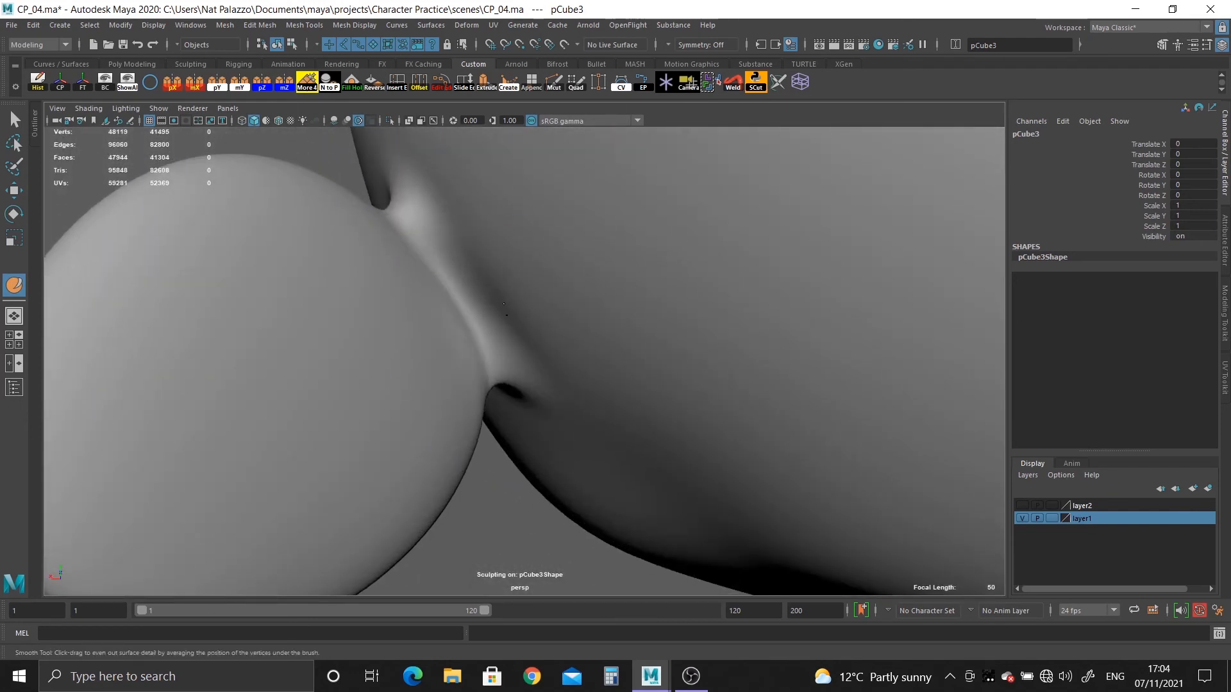
pyautogui.moveTo(469, 296)
pyautogui.keyDown('alt'); pyautogui.mouseDown()
pyautogui.moveTo(531, 333)
pyautogui.moveTo(520, 384)
pyautogui.mouseUp(); pyautogui.keyUp('alt')
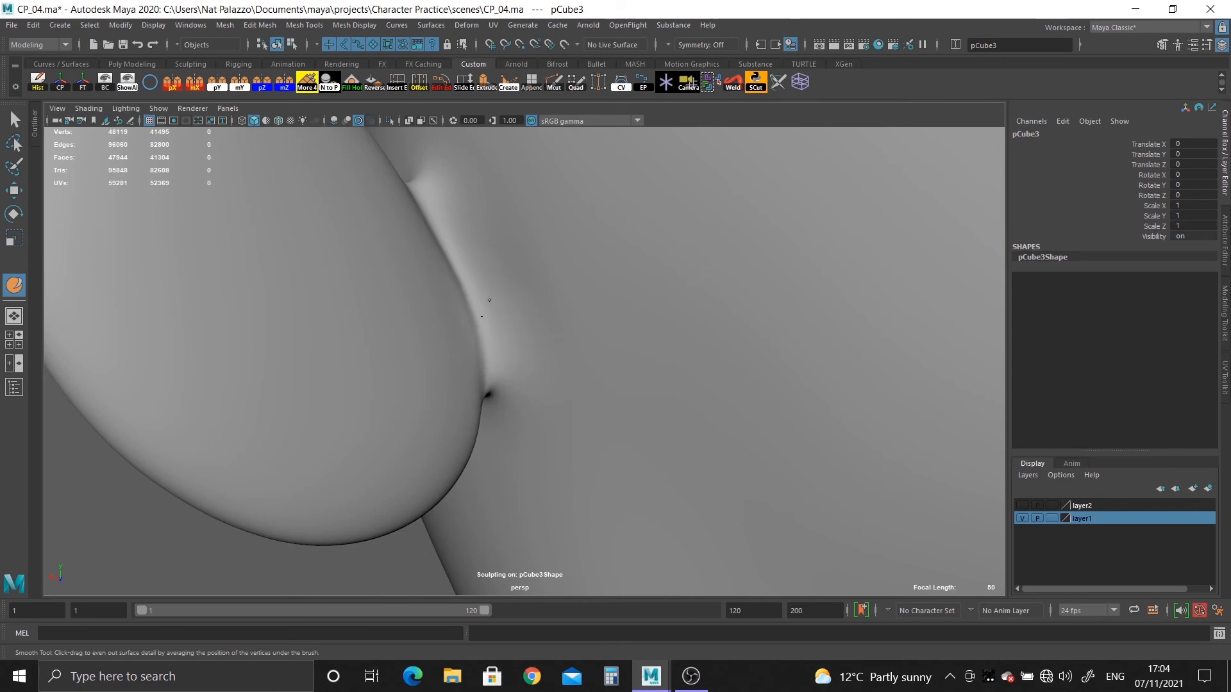
pyautogui.keyDown('alt'); pyautogui.moveTo(561, 300); pyautogui.dragTo(508, 300); pyautogui.keyUp('alt')
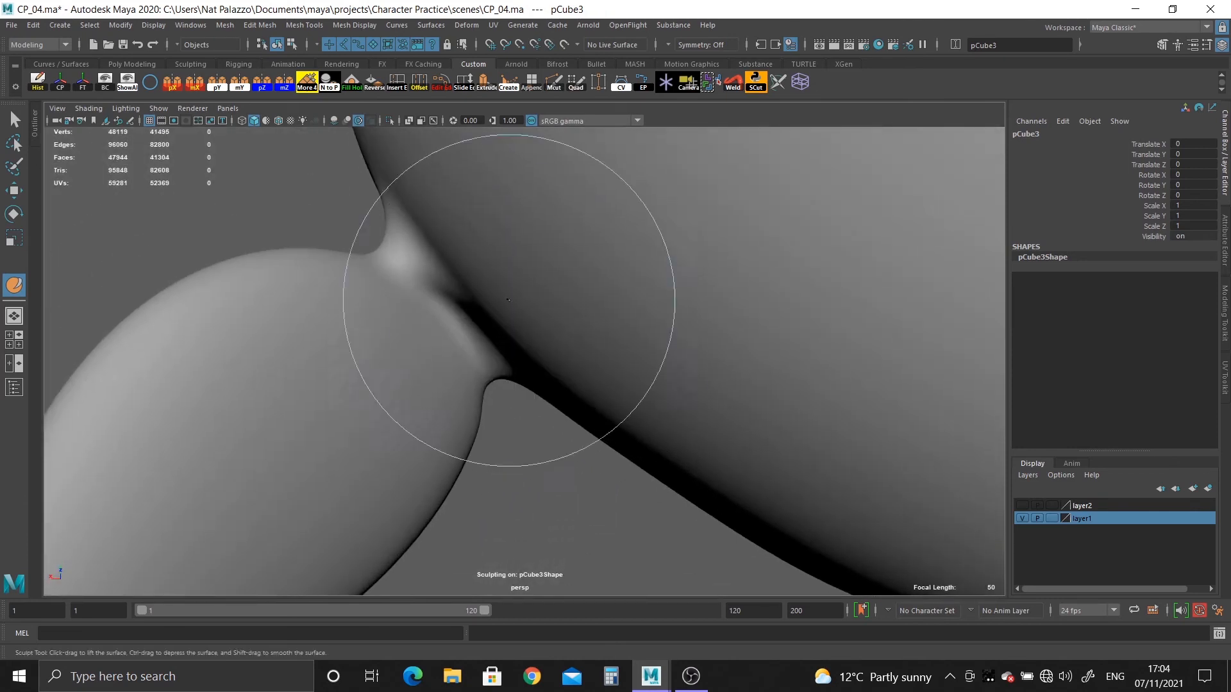
# Smooth the head surface beneath, in front of and above the ear's neck with the sculpting brush.
pyautogui.keyDown('alt'); pyautogui.moveTo(435, 247); pyautogui.dragTo(576, 259); pyautogui.keyUp('alt')
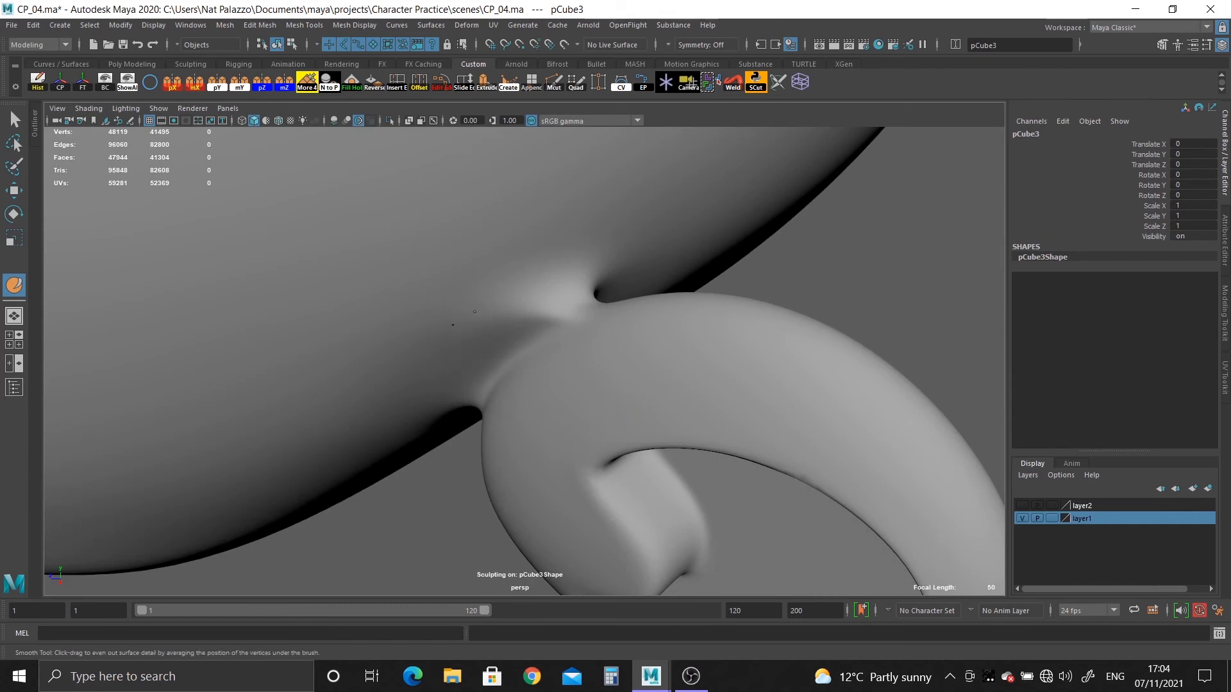
pyautogui.keyDown('alt'); pyautogui.moveTo(438, 366); pyautogui.dragTo(518, 302); pyautogui.keyUp('alt')
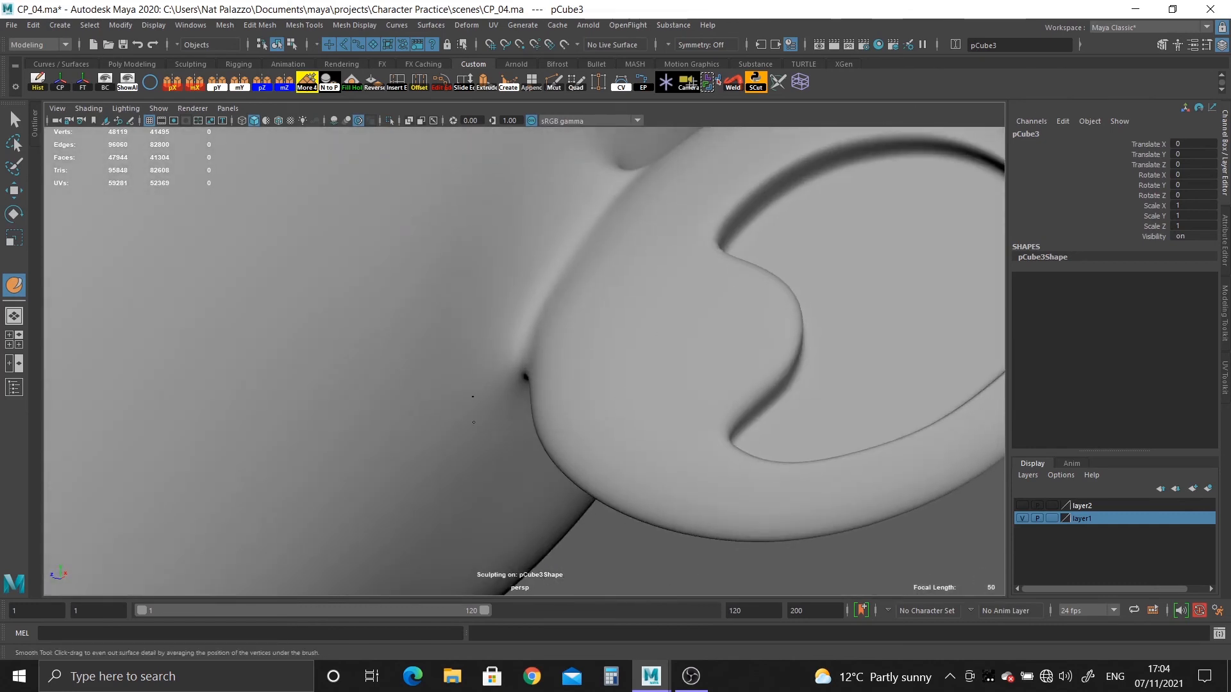
pyautogui.moveTo(471, 472)
pyautogui.keyDown('alt'); pyautogui.mouseDown()
pyautogui.moveTo(509, 346)
pyautogui.moveTo(525, 366)
pyautogui.mouseUp(); pyautogui.keyUp('alt')
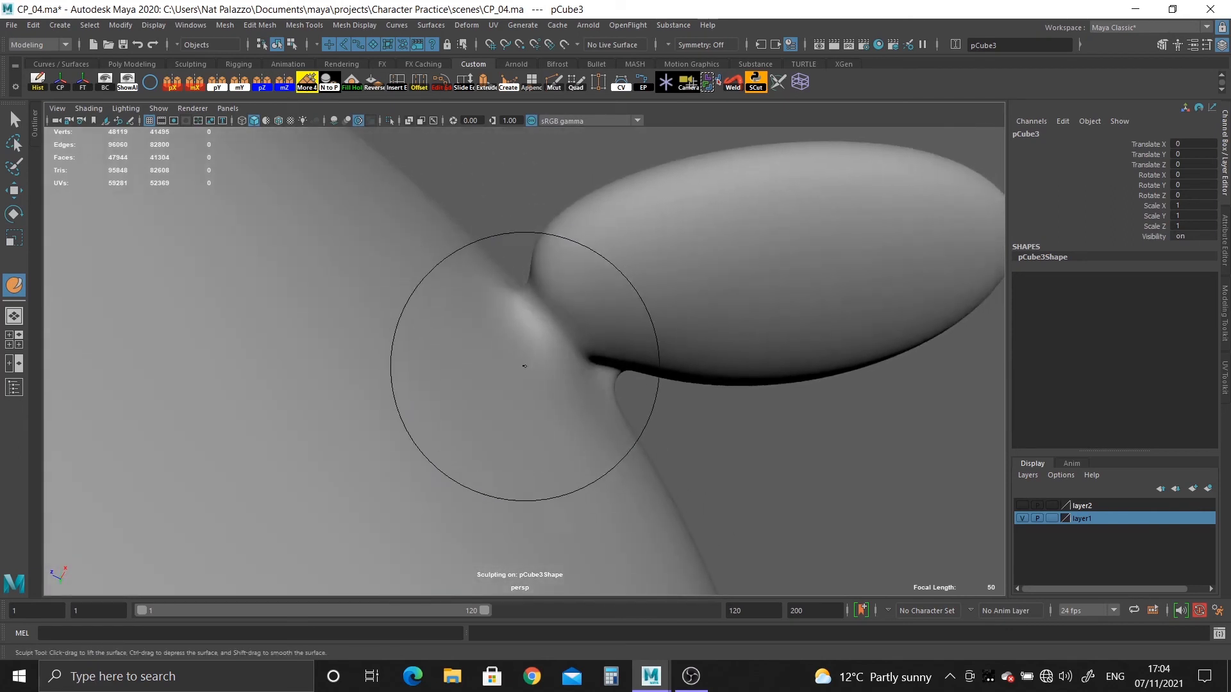
pyautogui.moveTo(585, 408)
pyautogui.keyDown('alt'); pyautogui.mouseDown()
pyautogui.moveTo(500, 390)
pyautogui.moveTo(564, 371)
pyautogui.moveTo(551, 338)
pyautogui.moveTo(564, 351)
pyautogui.moveTo(517, 344)
pyautogui.moveTo(548, 372)
pyautogui.moveTo(517, 379)
pyautogui.moveTo(582, 387)
pyautogui.mouseUp(); pyautogui.keyUp('alt')
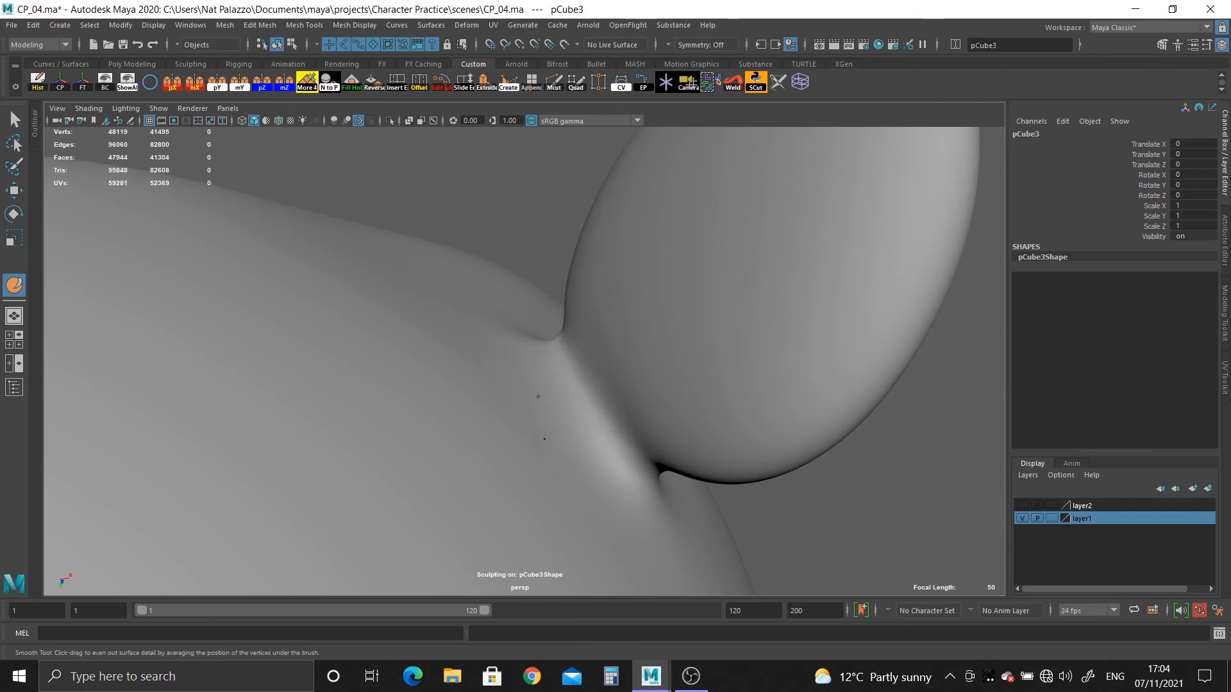
pyautogui.moveTo(529, 426)
pyautogui.keyDown('alt'); pyautogui.mouseDown()
pyautogui.moveTo(604, 420)
pyautogui.moveTo(498, 406)
pyautogui.mouseUp(); pyautogui.keyUp('alt')
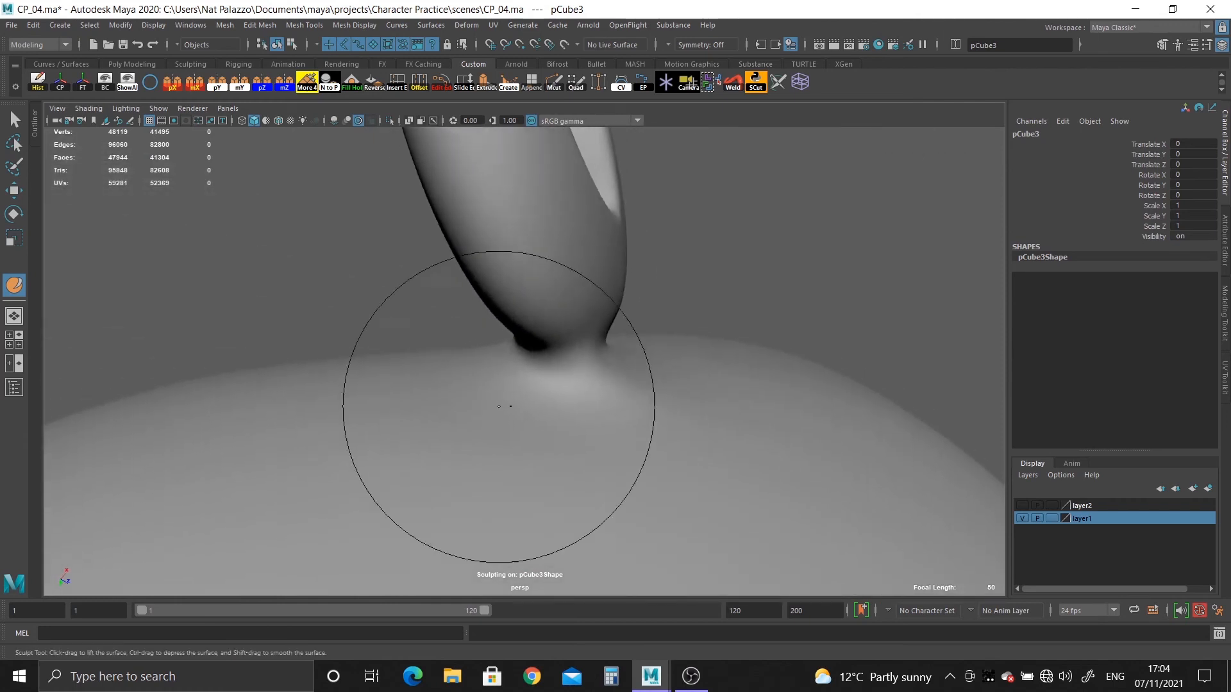
# Soften the remaining bumps along the ear joint with smoothing strokes on its upper and rear sides.
pyautogui.moveTo(601, 405)
pyautogui.keyDown('alt'); pyautogui.mouseDown()
pyautogui.moveTo(599, 346)
pyautogui.moveTo(619, 361)
pyautogui.moveTo(605, 380)
pyautogui.moveTo(631, 342)
pyautogui.mouseUp(); pyautogui.keyUp('alt')
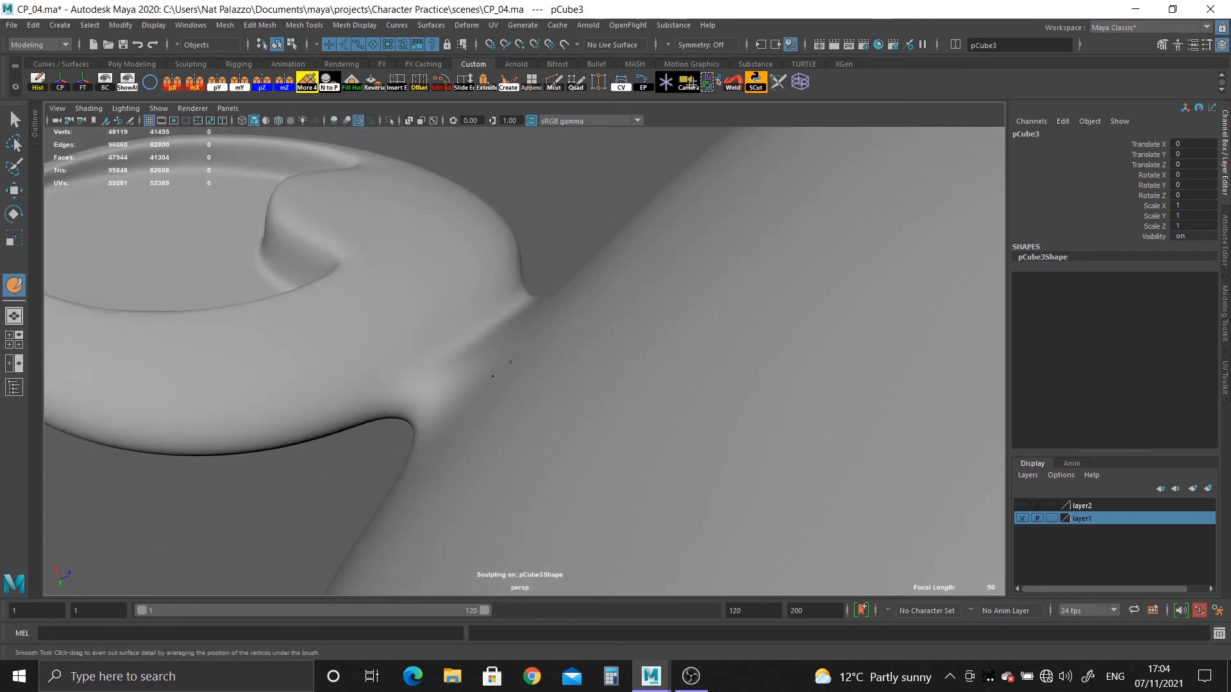
pyautogui.keyDown('alt'); pyautogui.moveTo(482, 373); pyautogui.dragTo(485, 405); pyautogui.keyUp('alt')
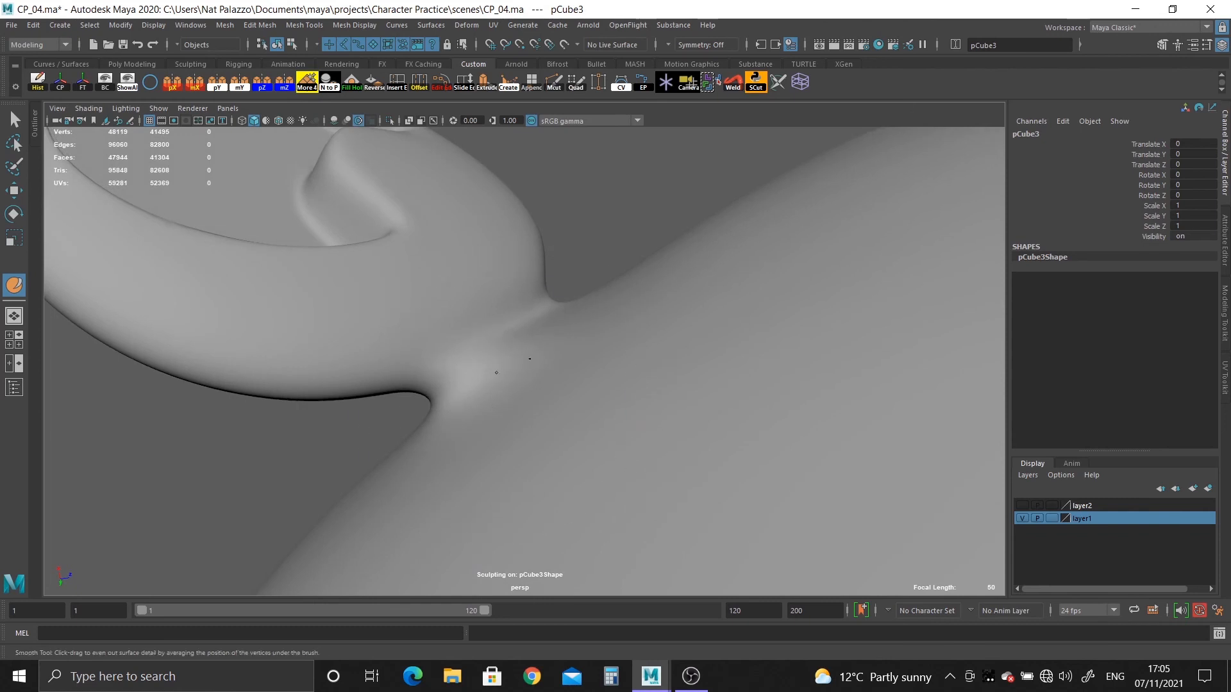
pyautogui.moveTo(503, 416)
pyautogui.keyDown('alt'); pyautogui.mouseDown()
pyautogui.moveTo(607, 428)
pyautogui.moveTo(608, 415)
pyautogui.moveTo(659, 407)
pyautogui.moveTo(604, 483)
pyautogui.moveTo(631, 501)
pyautogui.mouseUp(); pyautogui.keyUp('alt')
pyautogui.moveTo(669, 310)
pyautogui.keyDown('alt'); pyautogui.mouseDown()
pyautogui.moveTo(632, 404)
pyautogui.moveTo(571, 349)
pyautogui.moveTo(548, 394)
pyautogui.mouseUp(); pyautogui.keyUp('alt')
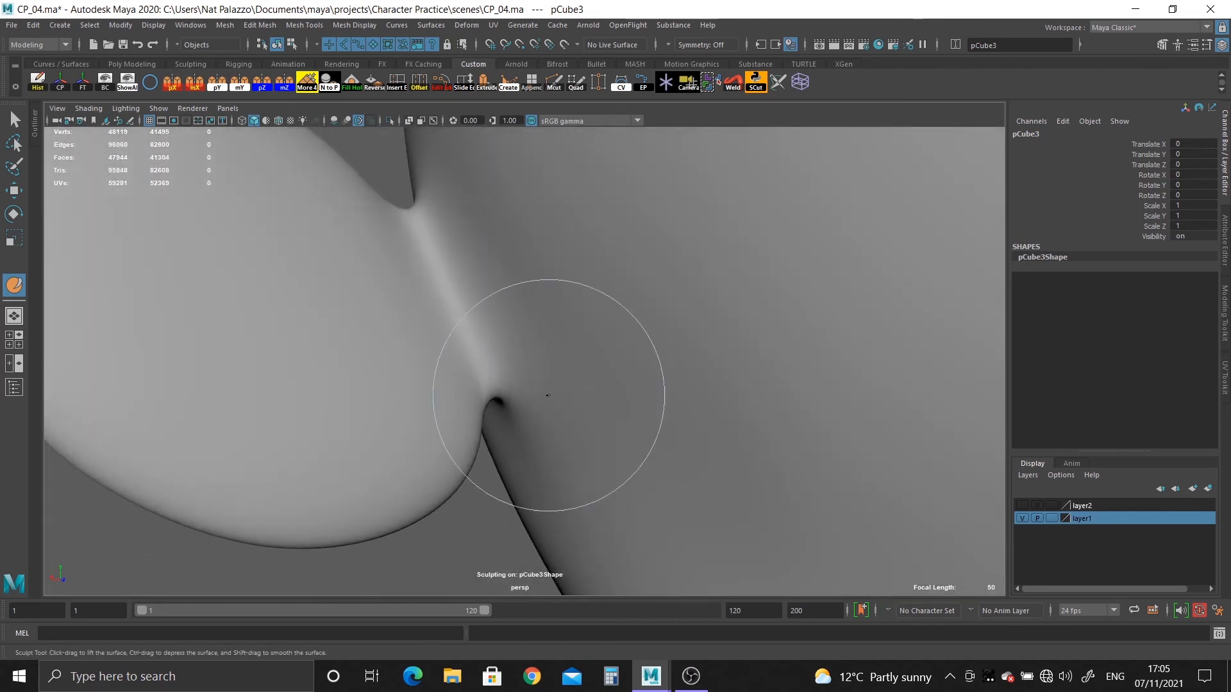
pyautogui.keyDown('alt'); pyautogui.moveTo(519, 346); pyautogui.dragTo(594, 283); pyautogui.keyUp('alt')
pyautogui.moveTo(528, 337)
pyautogui.keyDown('alt'); pyautogui.mouseDown()
pyautogui.moveTo(583, 373)
pyautogui.moveTo(628, 273)
pyautogui.mouseUp(); pyautogui.keyUp('alt')
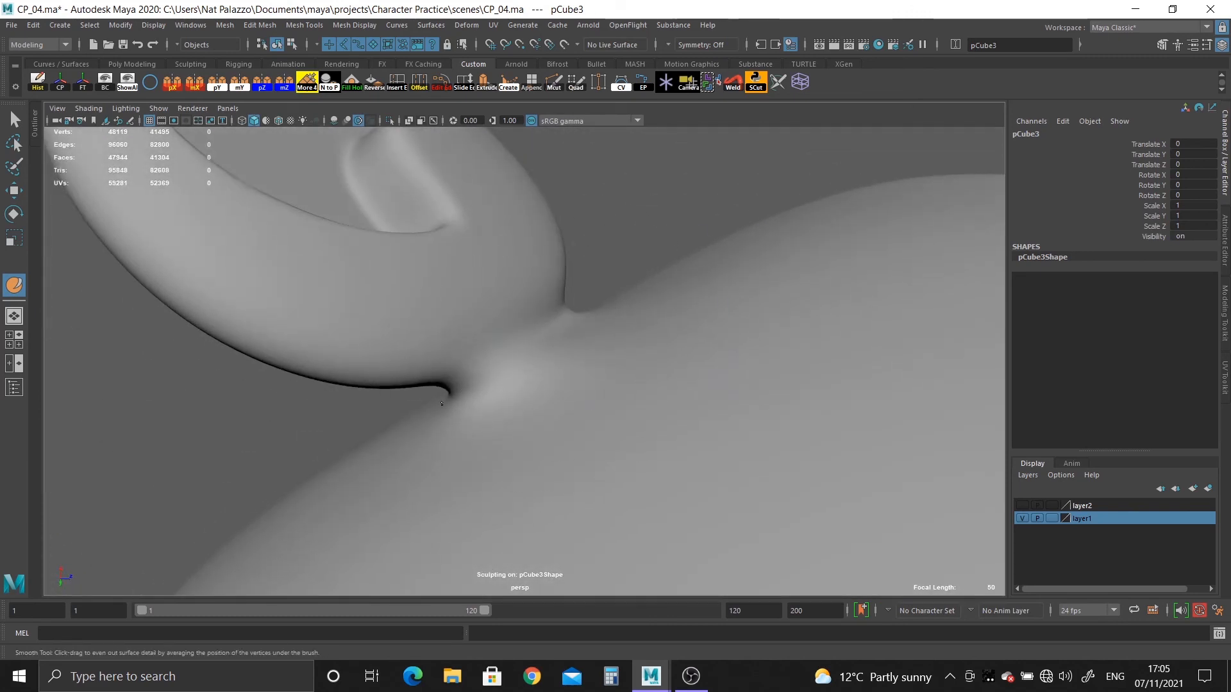
pyautogui.moveTo(442, 403)
pyautogui.keyDown('alt'); pyautogui.mouseDown()
pyautogui.moveTo(574, 401)
pyautogui.moveTo(585, 428)
pyautogui.moveTo(483, 365)
pyautogui.moveTo(493, 340)
pyautogui.moveTo(536, 352)
pyautogui.moveTo(546, 321)
pyautogui.mouseUp(); pyautogui.keyUp('alt')
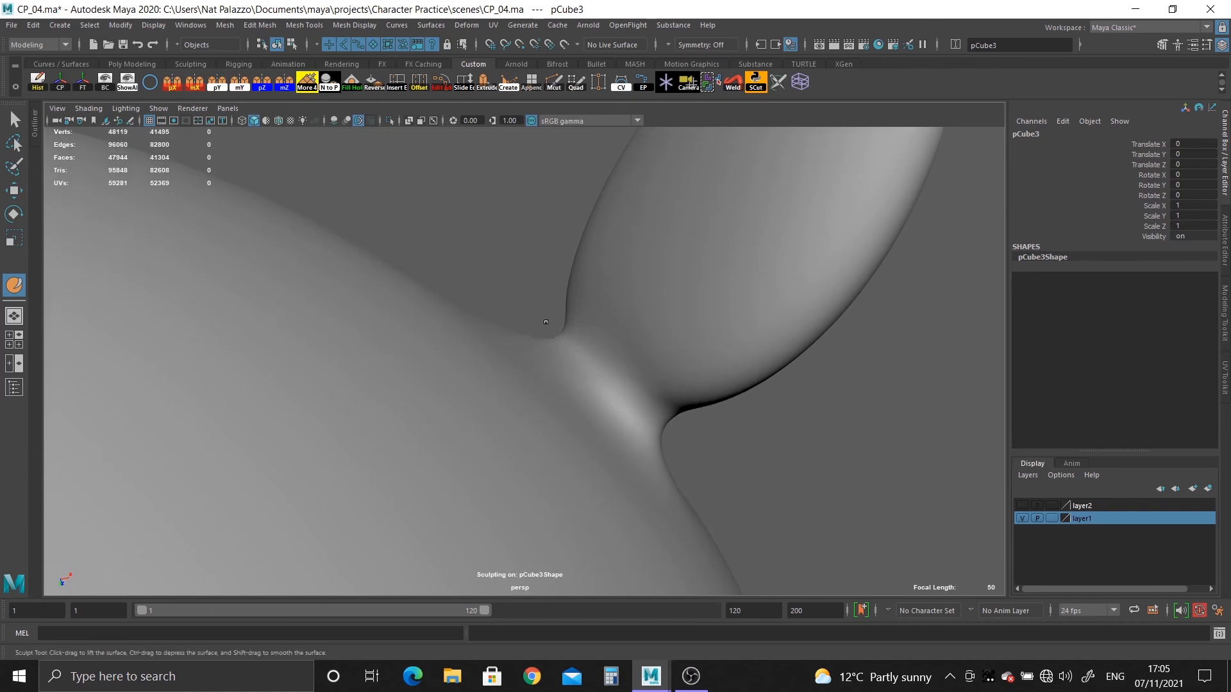
# Check the ear from further away and refine the head surface in front of and above its neck with more smoothing strokes.
pyautogui.moveTo(576, 360)
pyautogui.keyDown('alt'); pyautogui.mouseDown()
pyautogui.moveTo(468, 335)
pyautogui.moveTo(409, 261)
pyautogui.moveTo(436, 256)
pyautogui.moveTo(466, 210)
pyautogui.moveTo(479, 240)
pyautogui.moveTo(355, 261)
pyautogui.moveTo(533, 384)
pyautogui.moveTo(550, 334)
pyautogui.moveTo(522, 494)
pyautogui.moveTo(692, 462)
pyautogui.moveTo(761, 481)
pyautogui.moveTo(690, 450)
pyautogui.mouseUp(); pyautogui.keyUp('alt')
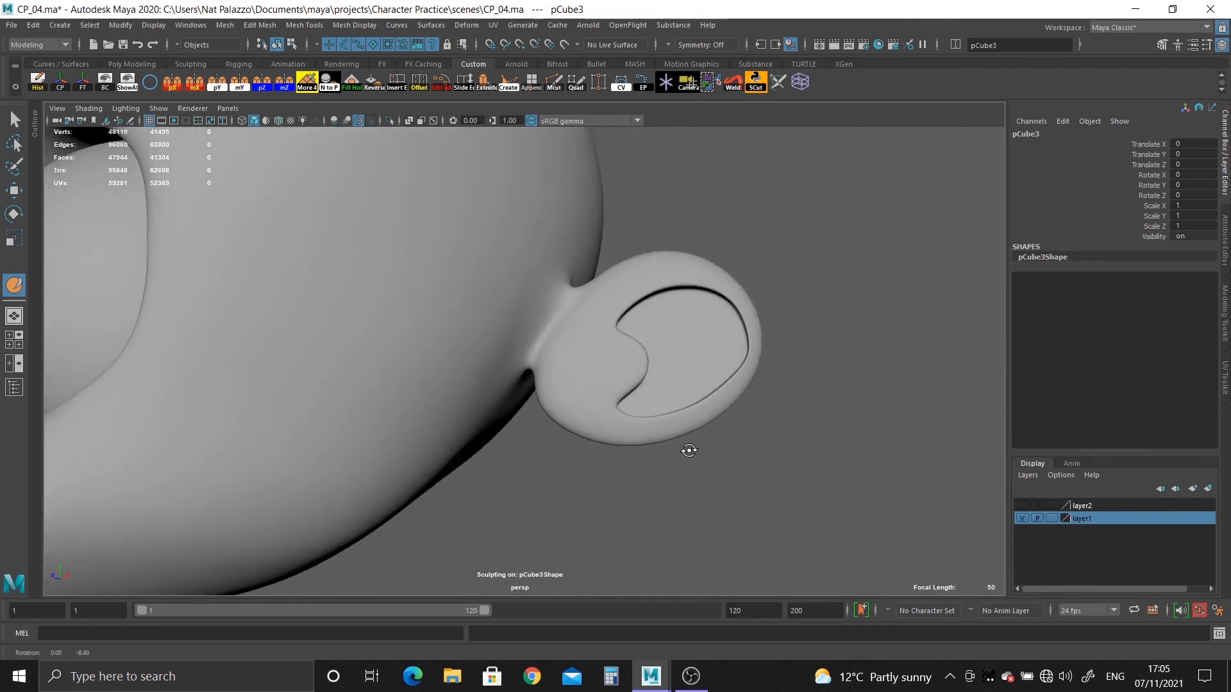
pyautogui.keyDown('alt'); pyautogui.moveTo(689, 451); pyautogui.dragTo(810, 563, button='right'); pyautogui.keyUp('alt')
pyautogui.keyDown('alt'); pyautogui.moveTo(810, 563); pyautogui.dragTo(757, 538); pyautogui.keyUp('alt')
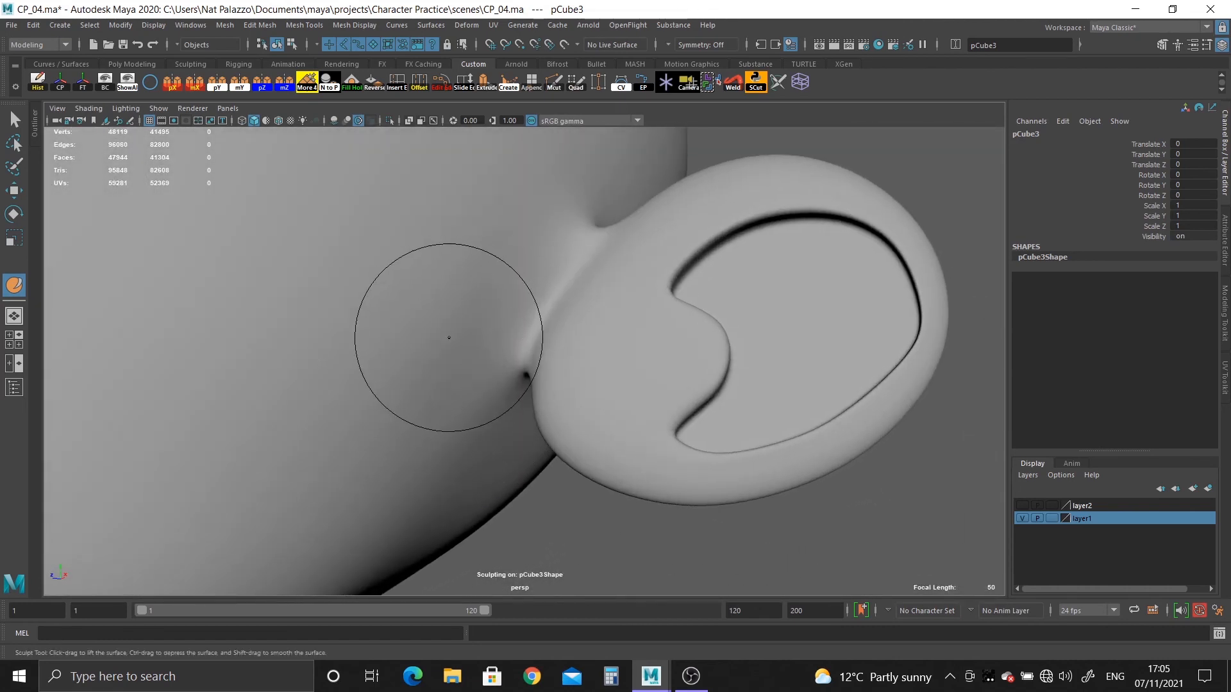
pyautogui.moveTo(448, 338); pyautogui.dragTo(470, 293)
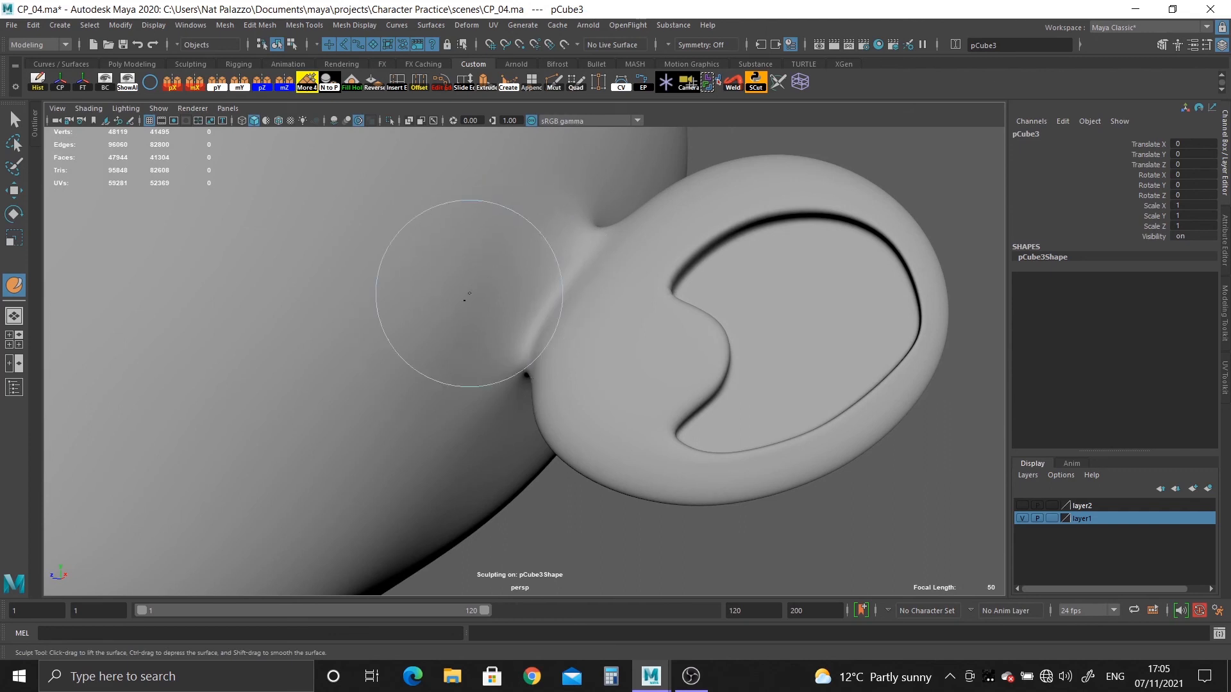
pyautogui.keyDown('alt'); pyautogui.moveTo(543, 449); pyautogui.dragTo(531, 378); pyautogui.keyUp('alt')
pyautogui.moveTo(500, 442)
pyautogui.keyDown('alt'); pyautogui.mouseDown()
pyautogui.moveTo(607, 431)
pyautogui.moveTo(604, 393)
pyautogui.moveTo(520, 386)
pyautogui.moveTo(558, 351)
pyautogui.moveTo(552, 296)
pyautogui.moveTo(575, 447)
pyautogui.moveTo(577, 431)
pyautogui.moveTo(632, 400)
pyautogui.mouseUp(); pyautogui.keyUp('alt')
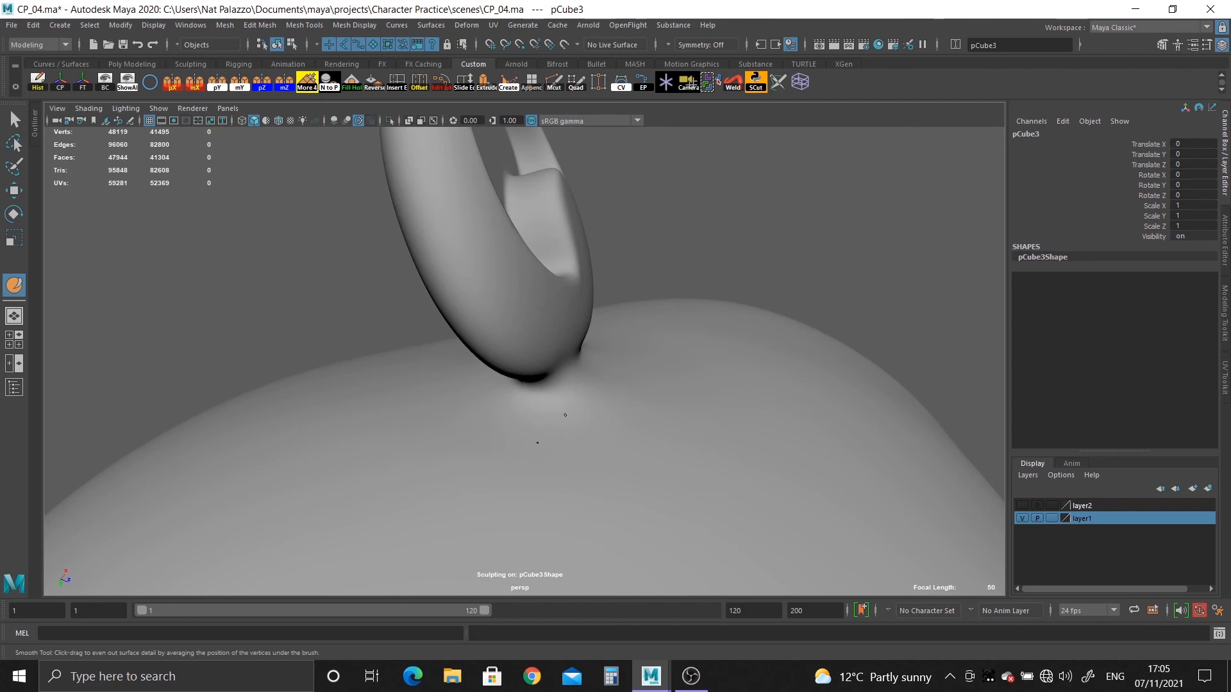
pyautogui.moveTo(578, 456)
pyautogui.keyDown('alt'); pyautogui.mouseDown()
pyautogui.moveTo(596, 382)
pyautogui.moveTo(574, 442)
pyautogui.mouseUp(); pyautogui.keyUp('alt')
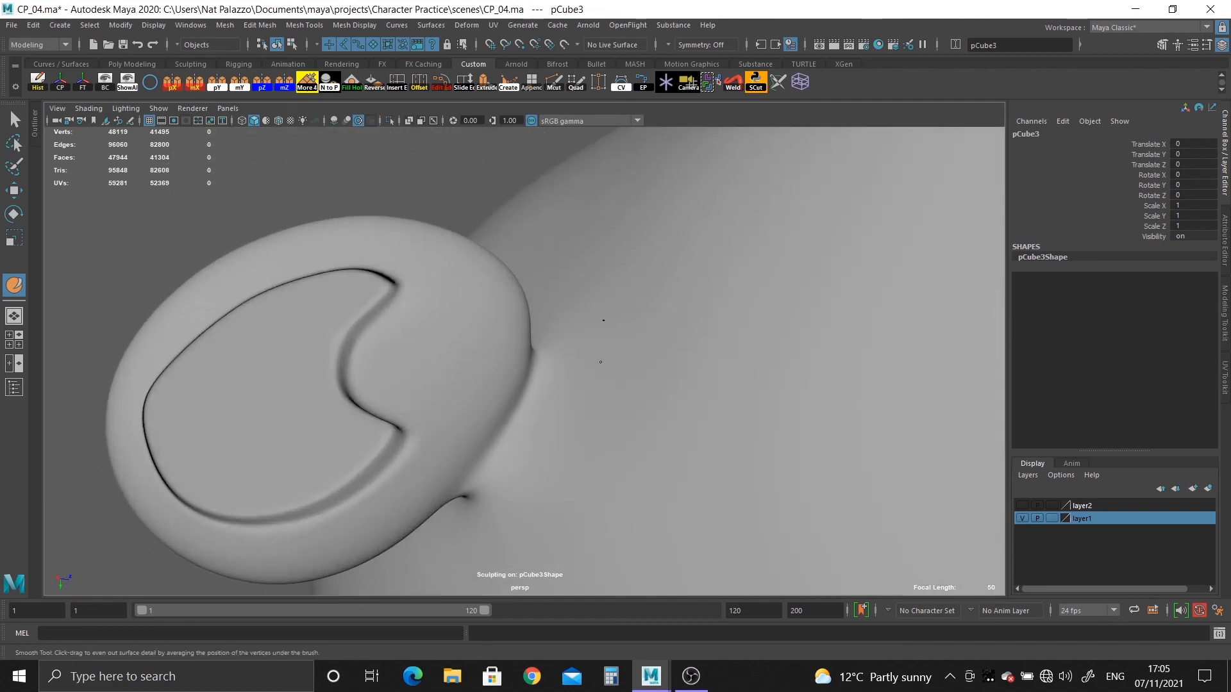
# Examine the sculpted ear joint and compare it with the opposite ear from behind, below, the front and both sides.
pyautogui.moveTo(1000, 298)
pyautogui.keyDown('alt'); pyautogui.mouseDown()
pyautogui.moveTo(692, 318)
pyautogui.moveTo(564, 439)
pyautogui.moveTo(685, 479)
pyautogui.moveTo(884, 517)
pyautogui.moveTo(610, 448)
pyautogui.moveTo(427, 423)
pyautogui.mouseUp(); pyautogui.keyUp('alt')
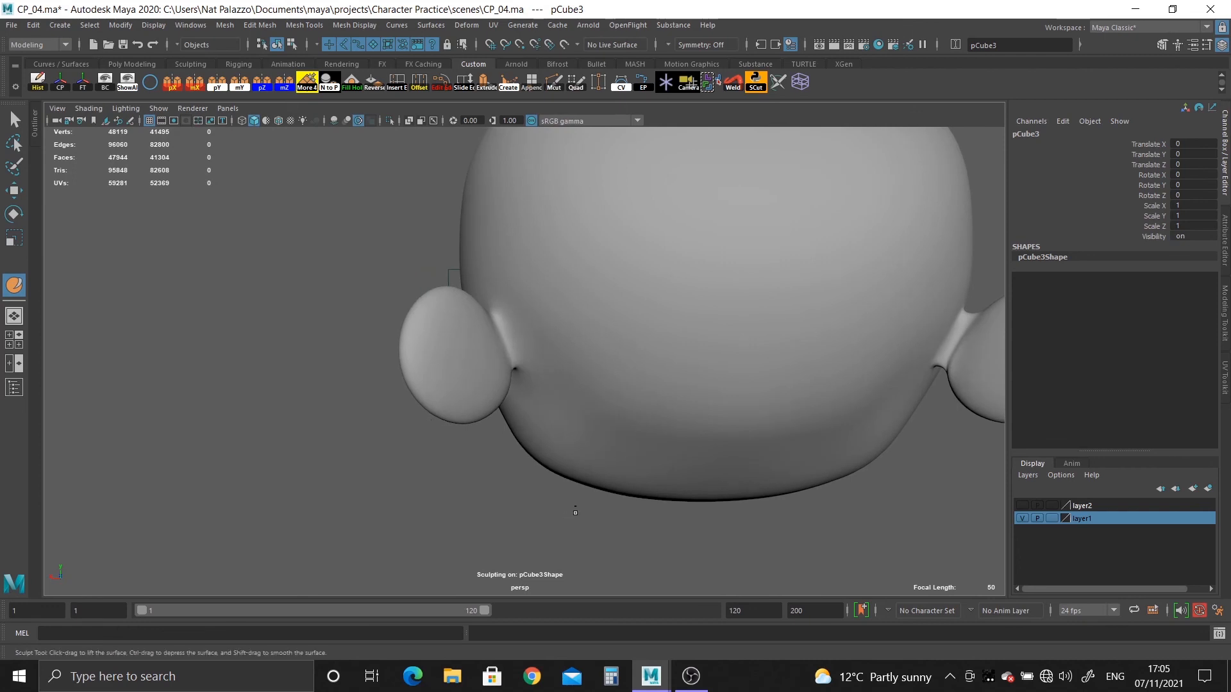
pyautogui.keyDown('alt'); pyautogui.moveTo(575, 512); pyautogui.dragTo(680, 441); pyautogui.keyUp('alt')
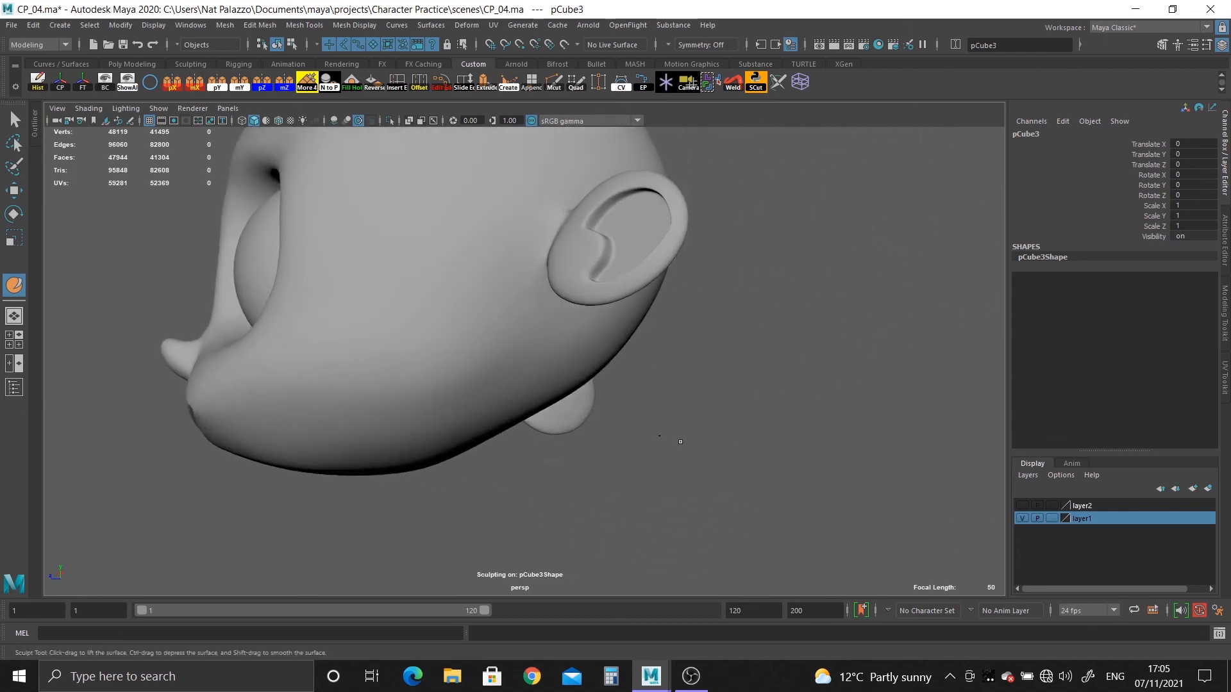
pyautogui.keyDown('alt'); pyautogui.moveTo(680, 441); pyautogui.dragTo(748, 440, button='middle'); pyautogui.keyUp('alt')
pyautogui.keyDown('alt'); pyautogui.moveTo(747, 440); pyautogui.dragTo(756, 483); pyautogui.keyUp('alt')
pyautogui.keyDown('alt'); pyautogui.moveTo(755, 484); pyautogui.dragTo(757, 545, button='middle'); pyautogui.keyUp('alt')
pyautogui.keyDown('alt'); pyautogui.moveTo(757, 545); pyautogui.dragTo(814, 526, button='right'); pyautogui.keyUp('alt')
pyautogui.keyDown('alt'); pyautogui.moveTo(814, 525); pyautogui.dragTo(577, 482, button='middle'); pyautogui.keyUp('alt')
pyautogui.keyDown('alt'); pyautogui.moveTo(576, 482); pyautogui.dragTo(675, 425); pyautogui.keyUp('alt')
pyautogui.keyDown('alt'); pyautogui.moveTo(675, 425); pyautogui.dragTo(641, 414, button='right'); pyautogui.keyUp('alt')
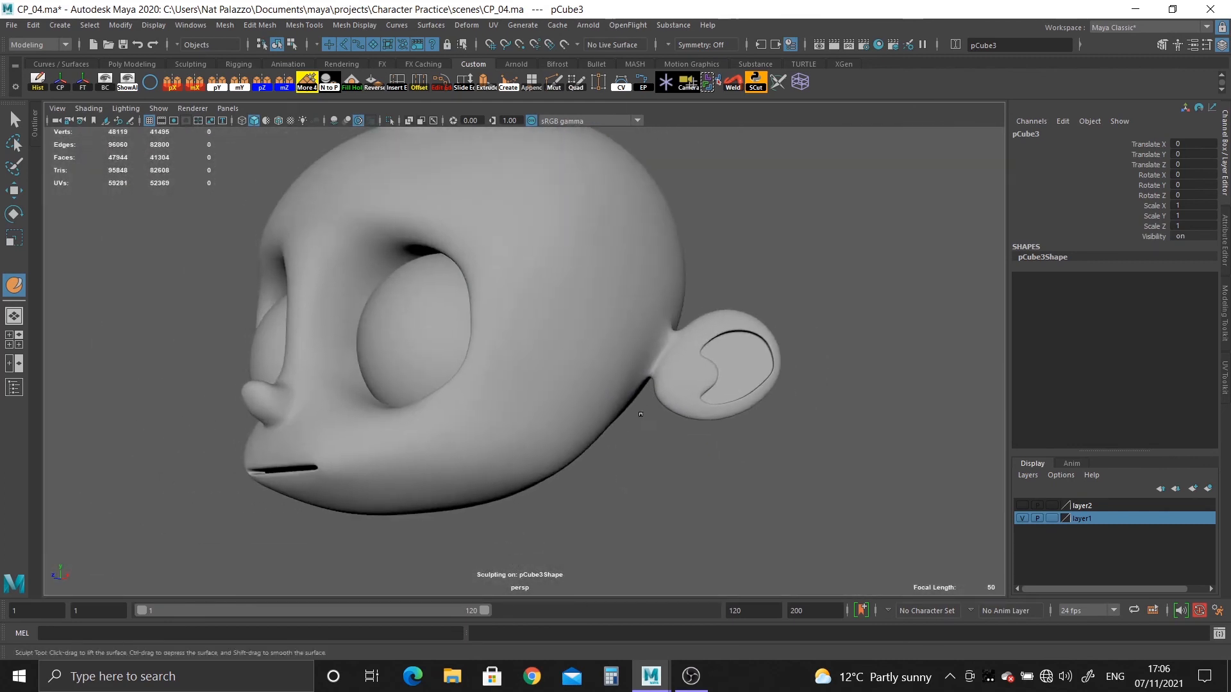
pyautogui.moveTo(641, 414)
pyautogui.keyDown('alt'); pyautogui.mouseDown()
pyautogui.moveTo(596, 426)
pyautogui.moveTo(621, 423)
pyautogui.moveTo(489, 401)
pyautogui.moveTo(684, 429)
pyautogui.moveTo(610, 432)
pyautogui.moveTo(673, 440)
pyautogui.moveTo(315, 401)
pyautogui.mouseUp(); pyautogui.keyUp('alt')
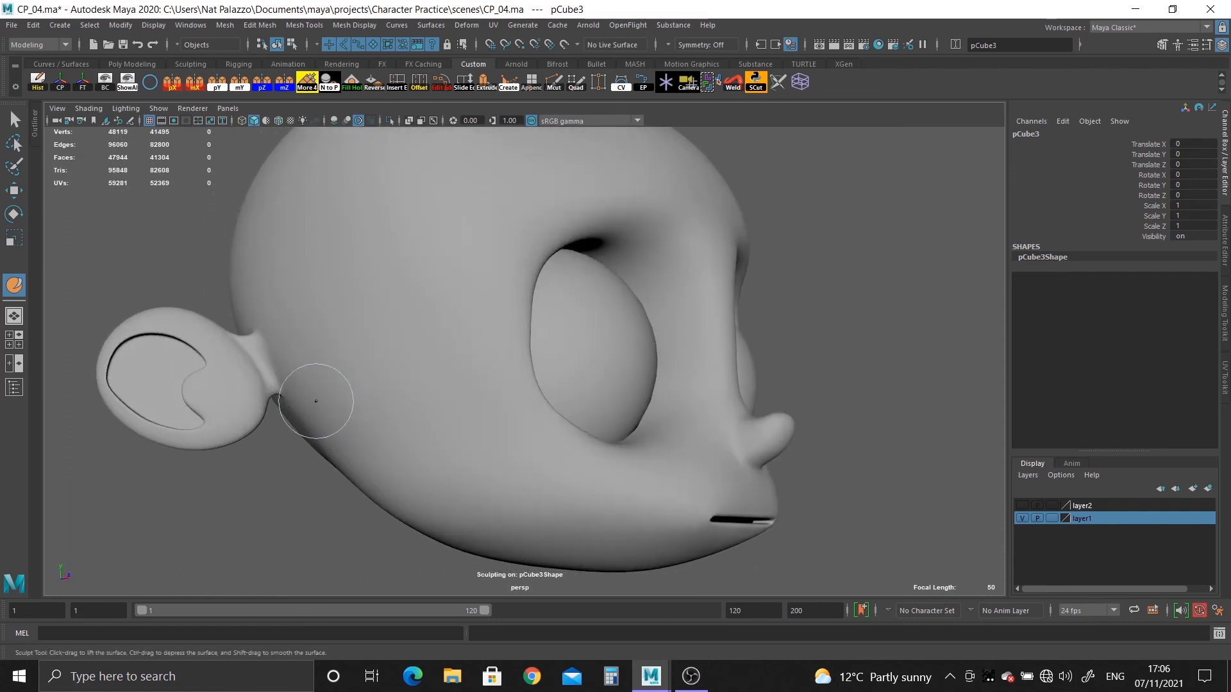
pyautogui.keyDown('alt'); pyautogui.moveTo(279, 356); pyautogui.dragTo(214, 443); pyautogui.keyUp('alt')
# Leave sculpting, turn off smooth preview and delete the head half opposite the sculpted ear, starting with its centre face loop.
pyautogui.click(13, 120)
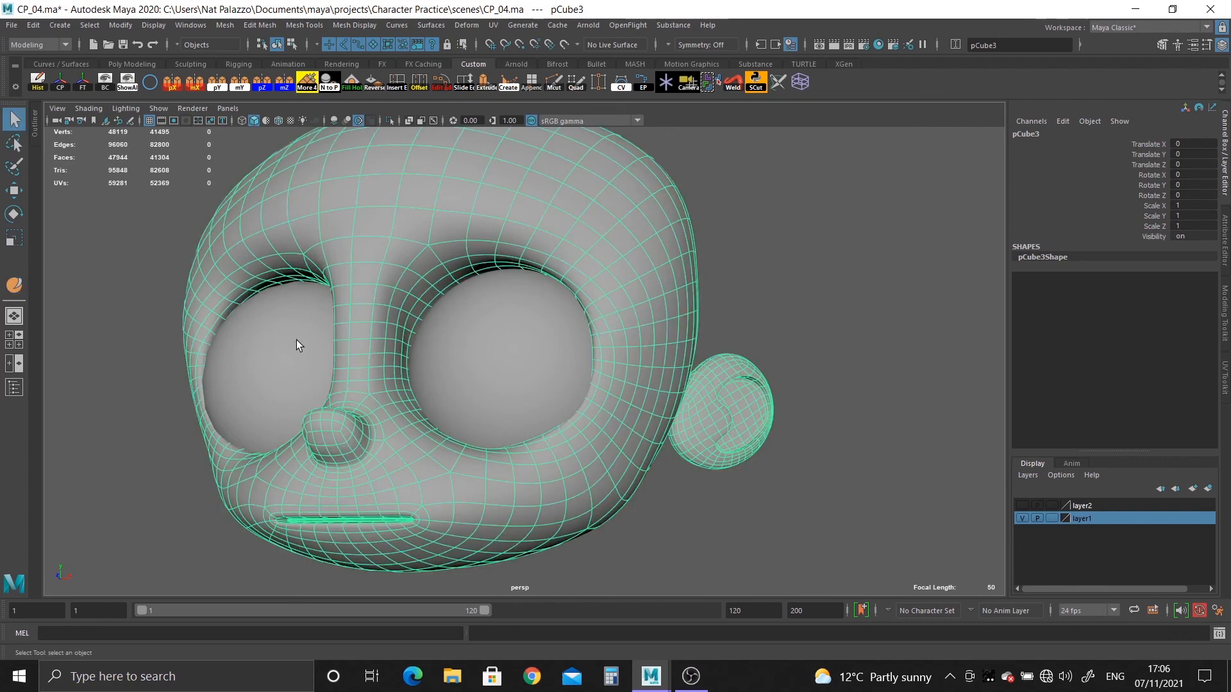
pyautogui.keyDown('alt'); pyautogui.moveTo(296, 341); pyautogui.dragTo(423, 272); pyautogui.keyUp('alt')
pyautogui.press('1')
pyautogui.rightClick(475, 225)
pyautogui.click(475, 259)
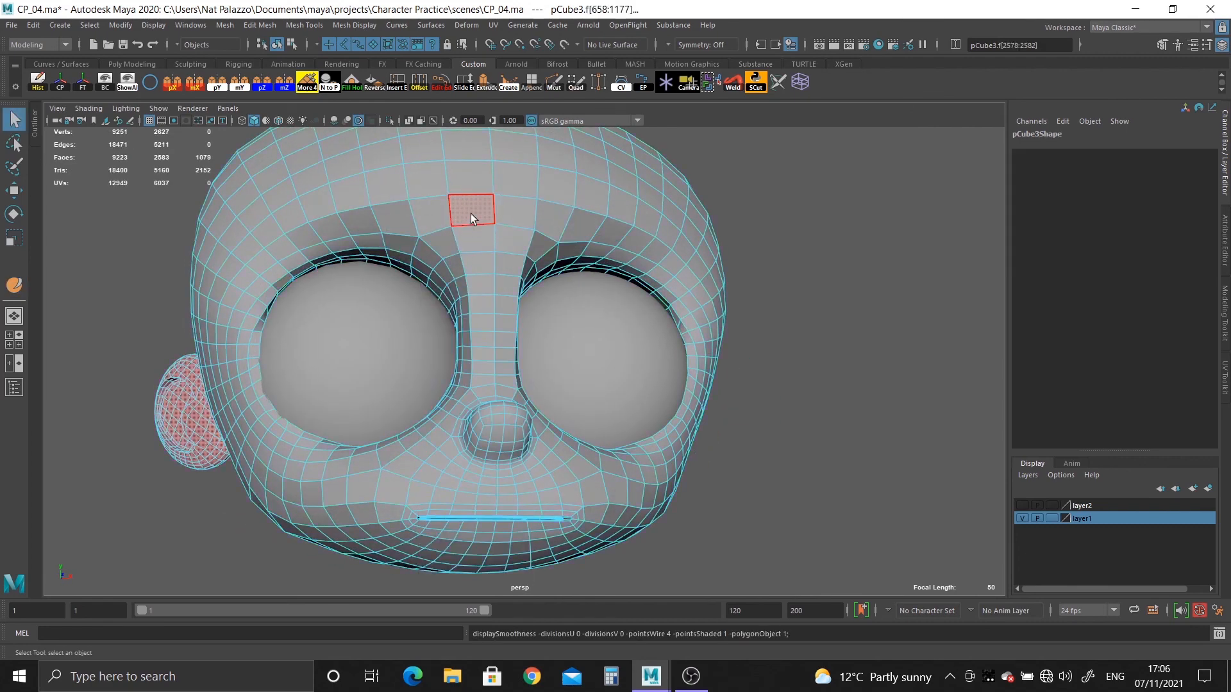
pyautogui.doubleClick(463, 237)
pyautogui.press('Delete')
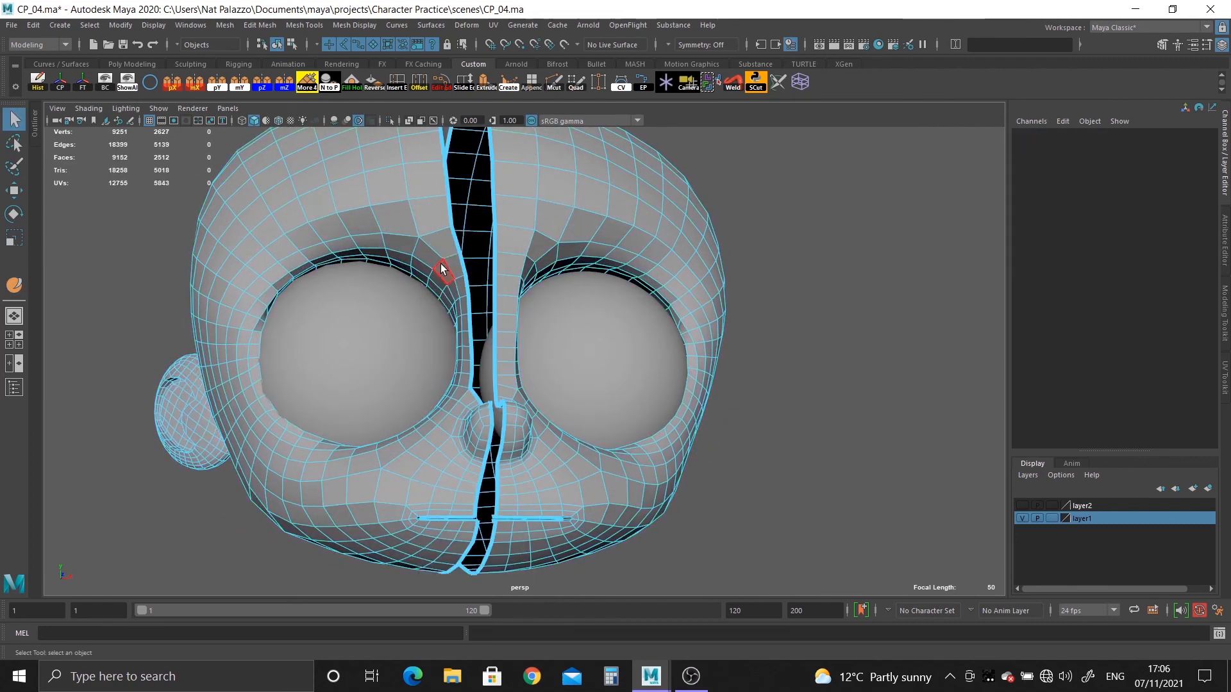
pyautogui.doubleClick(414, 209)
pyautogui.press('Delete')
# Mirror the remaining half of the head in the negative X direction and display the whole head in smooth mesh preview.
pyautogui.moveTo(539, 201); pyautogui.dragTo(593, 181, button='right')
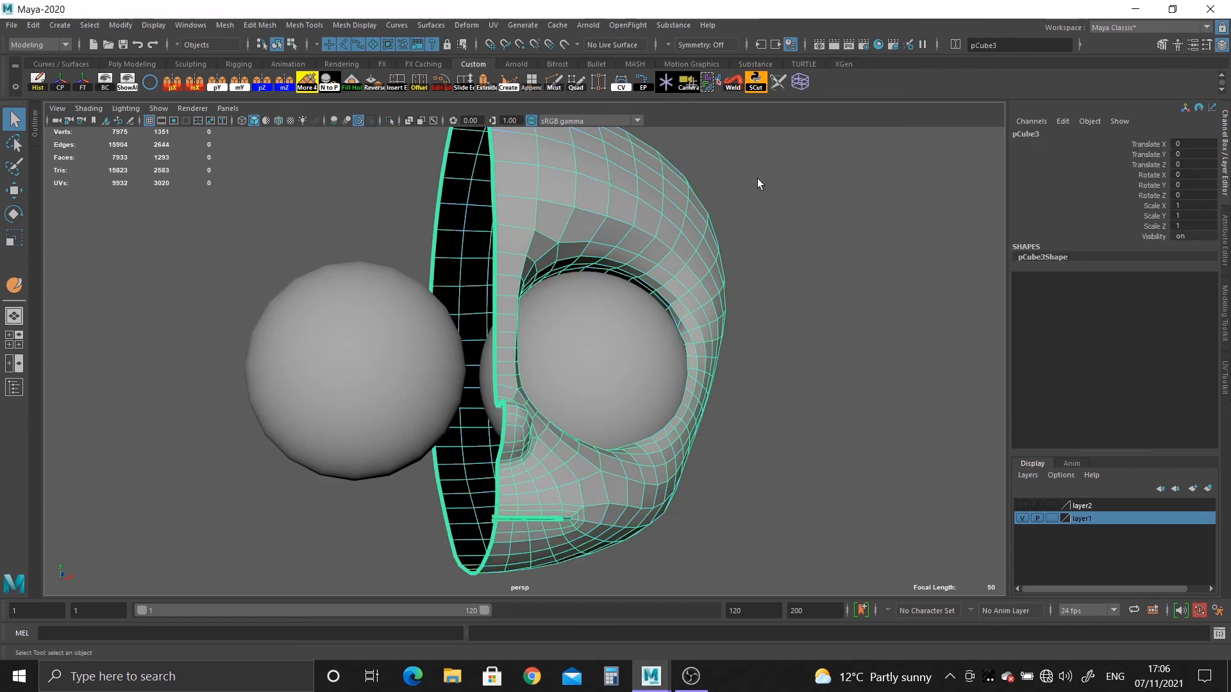
pyautogui.click(191, 86)
pyautogui.click(956, 426)
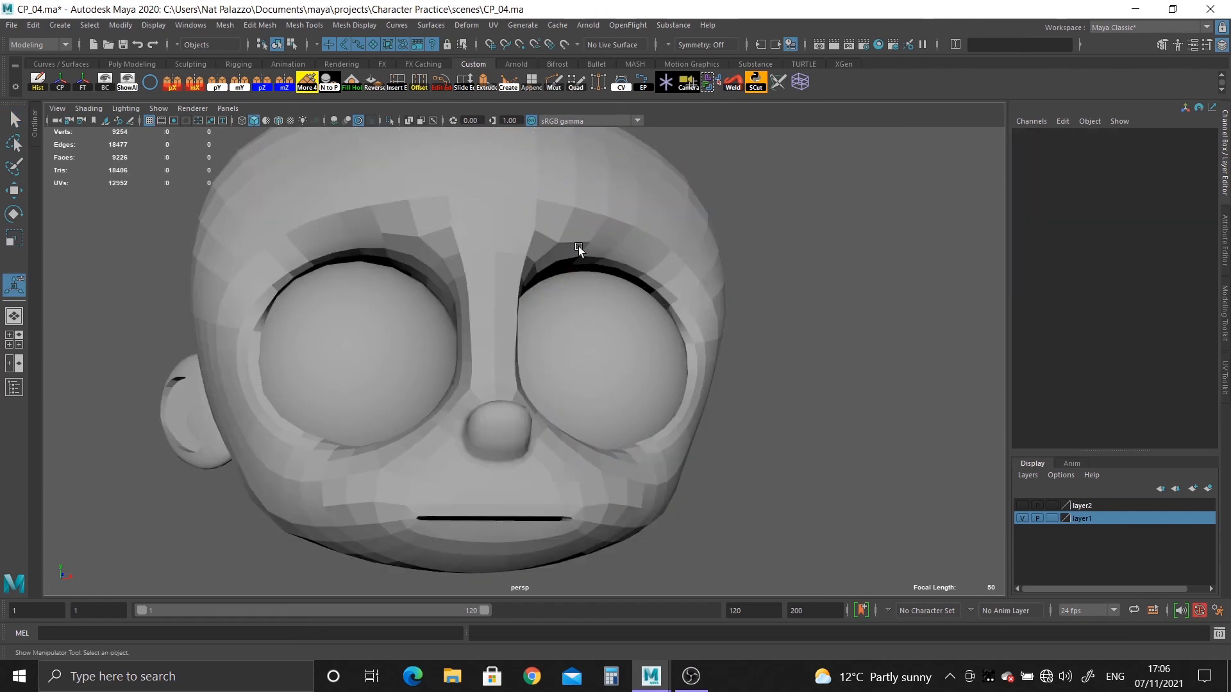
pyautogui.moveTo(511, 216); pyautogui.dragTo(558, 191, button='right')
pyautogui.press('3')
pyautogui.click(826, 263)
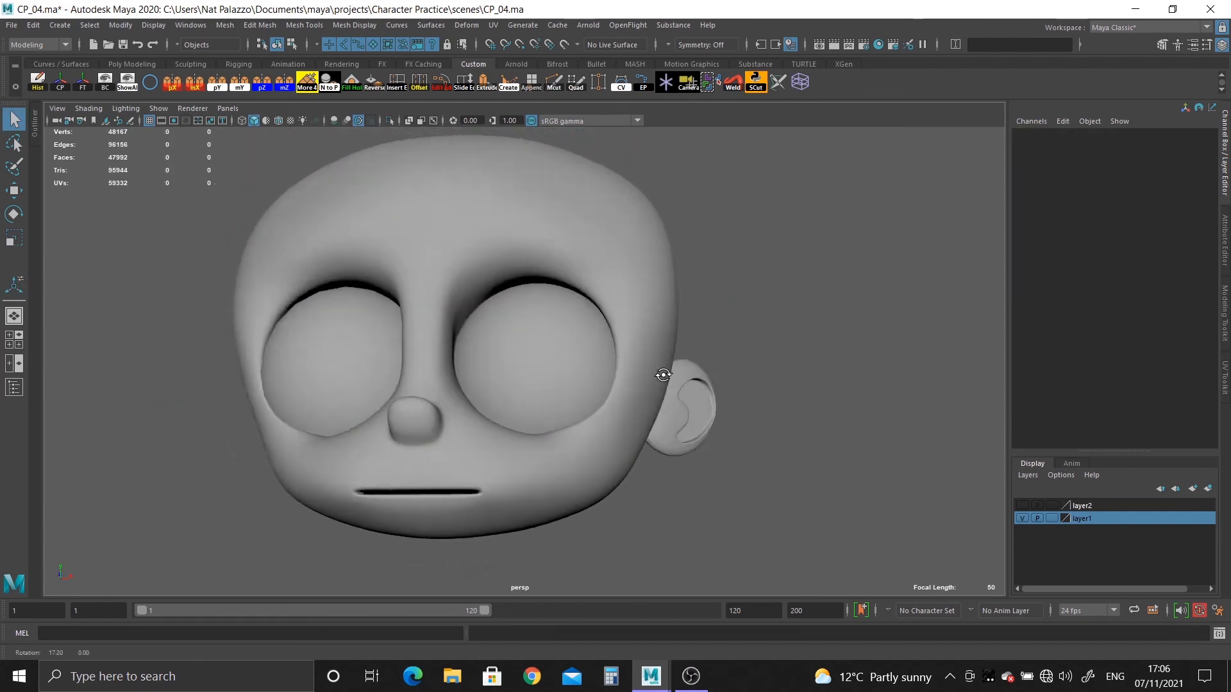
# Inspect the mirrored head and both ear joints in smooth preview, including the wireframe around the ear.
pyautogui.keyDown('alt'); pyautogui.moveTo(662, 374); pyautogui.dragTo(341, 376); pyautogui.keyUp('alt')
pyautogui.keyDown('alt'); pyautogui.moveTo(341, 377); pyautogui.dragTo(534, 472, button='right'); pyautogui.keyUp('alt')
pyautogui.keyDown('alt'); pyautogui.moveTo(534, 473); pyautogui.dragTo(700, 386); pyautogui.keyUp('alt')
pyautogui.click(672, 384)
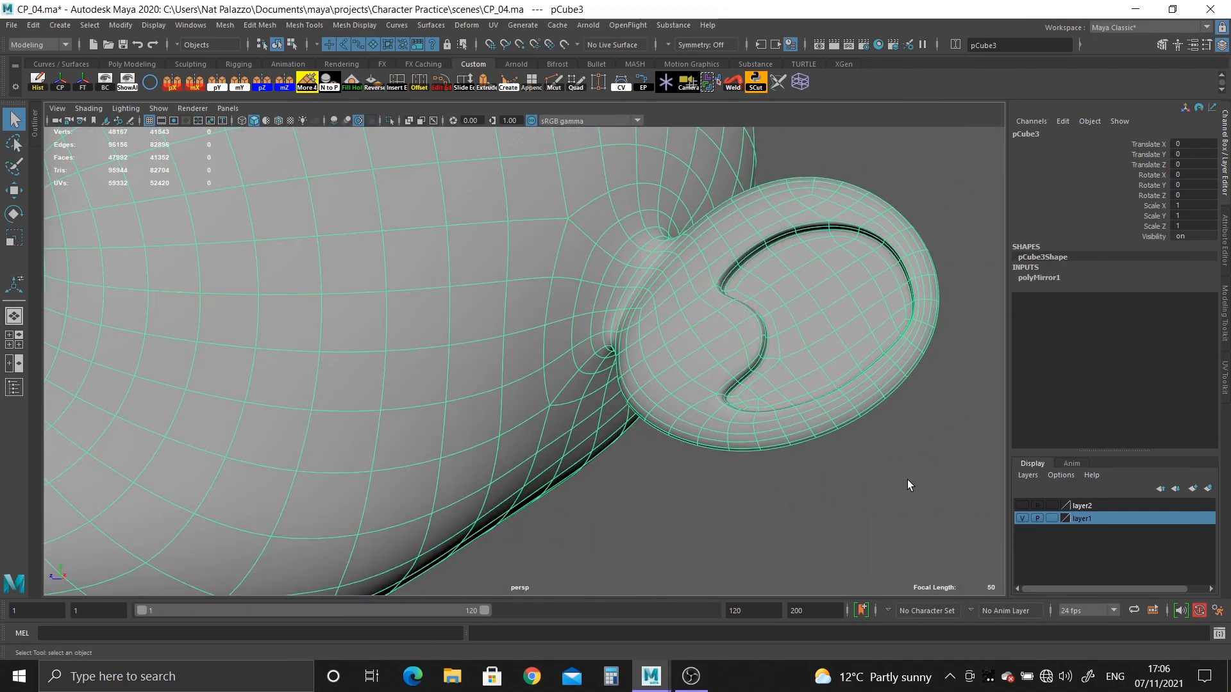
pyautogui.click(906, 481)
pyautogui.keyDown('alt'); pyautogui.moveTo(906, 481); pyautogui.dragTo(830, 511); pyautogui.keyUp('alt')
# Apply Edit Edge Flow to the unsmoothed head's centre edge loop and view the whole head in smooth preview again.
pyautogui.click(723, 364)
pyautogui.press('1')
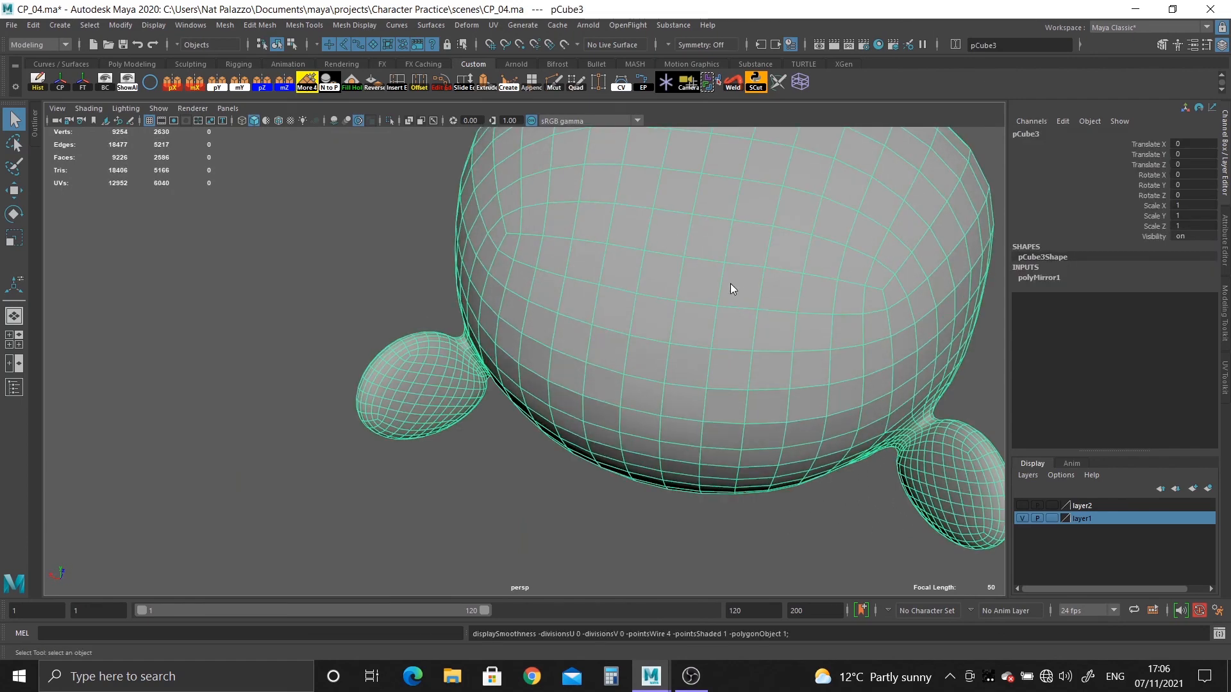
pyautogui.moveTo(729, 283); pyautogui.dragTo(767, 240, button='right')
pyautogui.click(438, 84)
pyautogui.press('3')
pyautogui.click(399, 276)
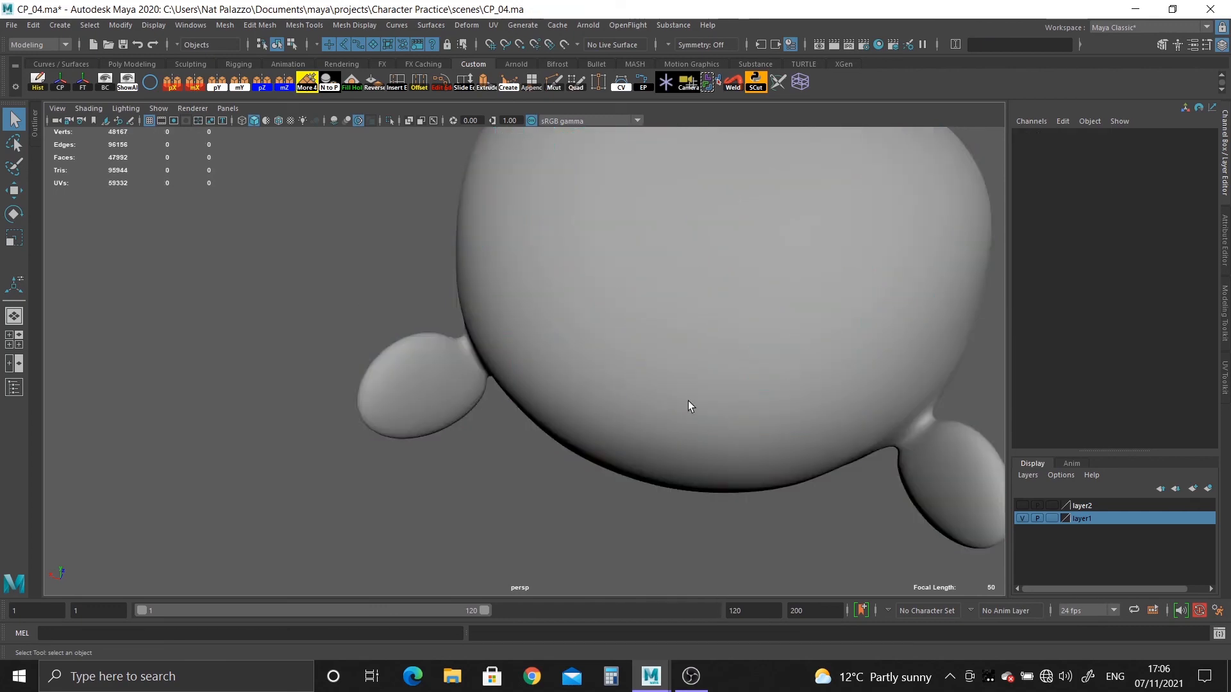
pyautogui.keyDown('alt'); pyautogui.moveTo(687, 401); pyautogui.dragTo(595, 292); pyautogui.keyUp('alt')
pyautogui.scroll(3, 459, 333)
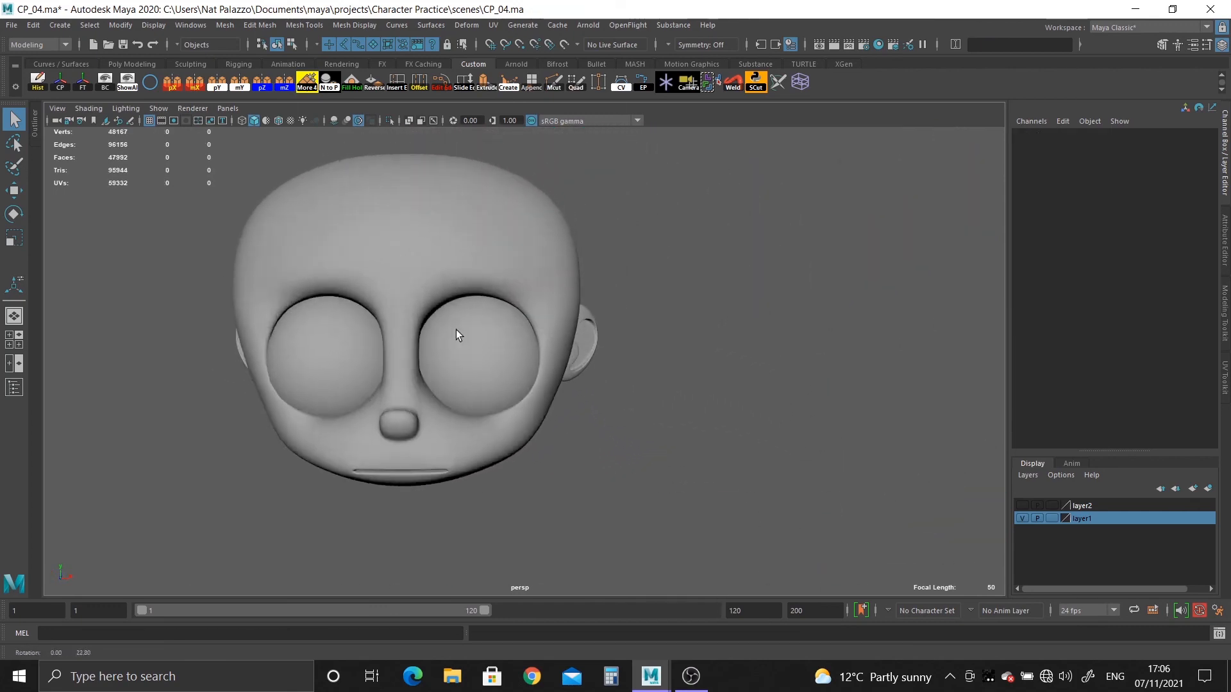